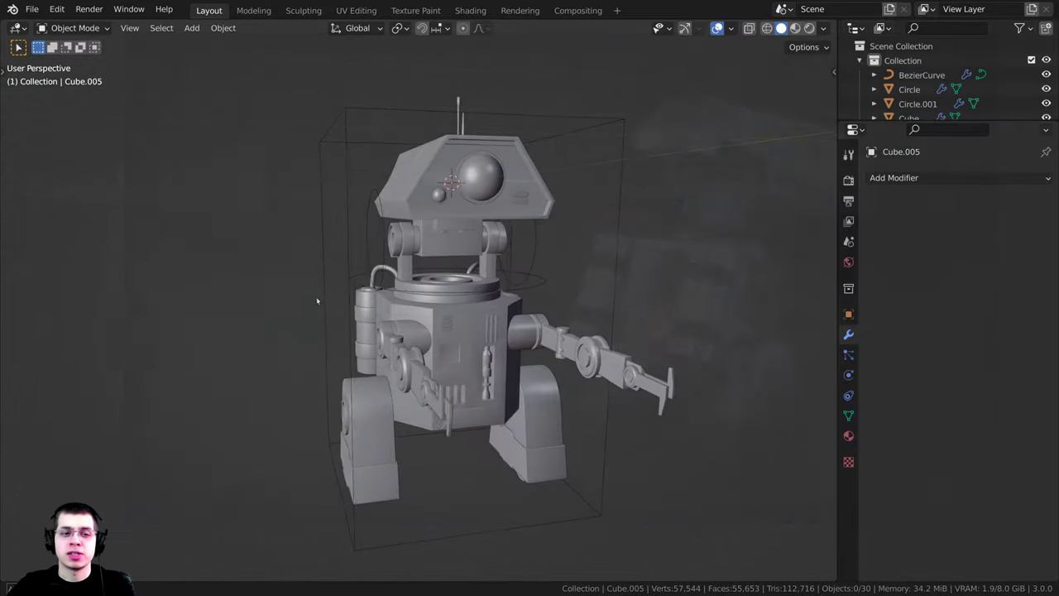
- Change the scene's render engine to Eevee in the render settings
middle_click_drag(621, 324, 504, 329)
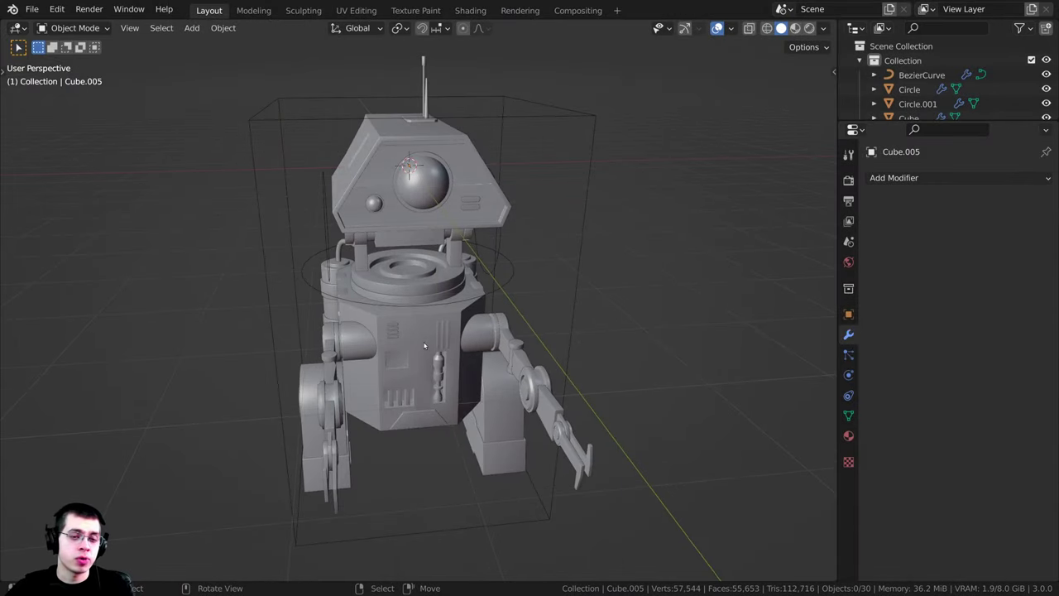
middle_click_drag(416, 156, 428, 167, "shift")
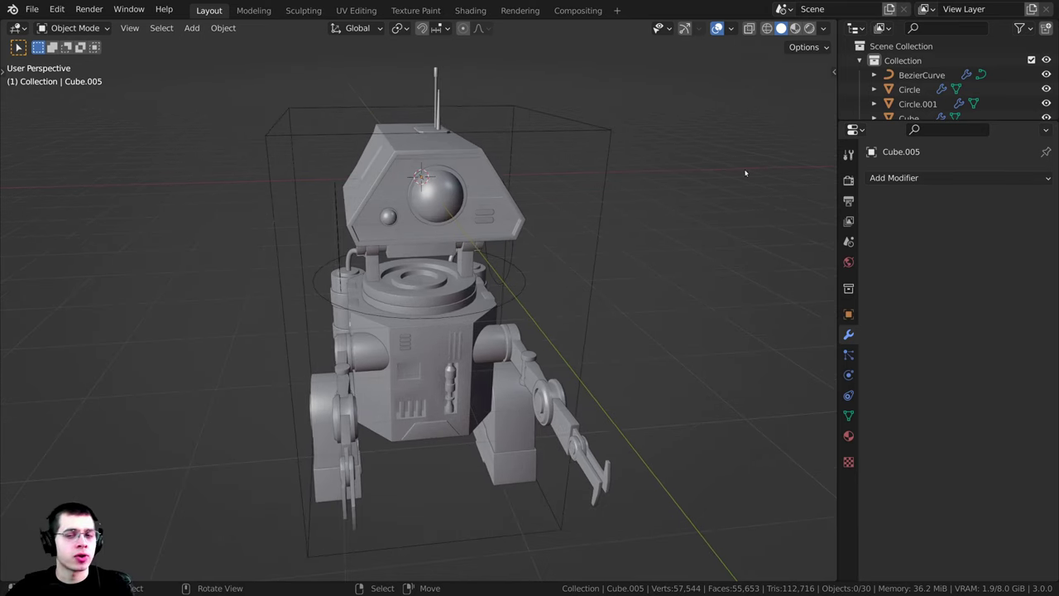
left_click(846, 183)
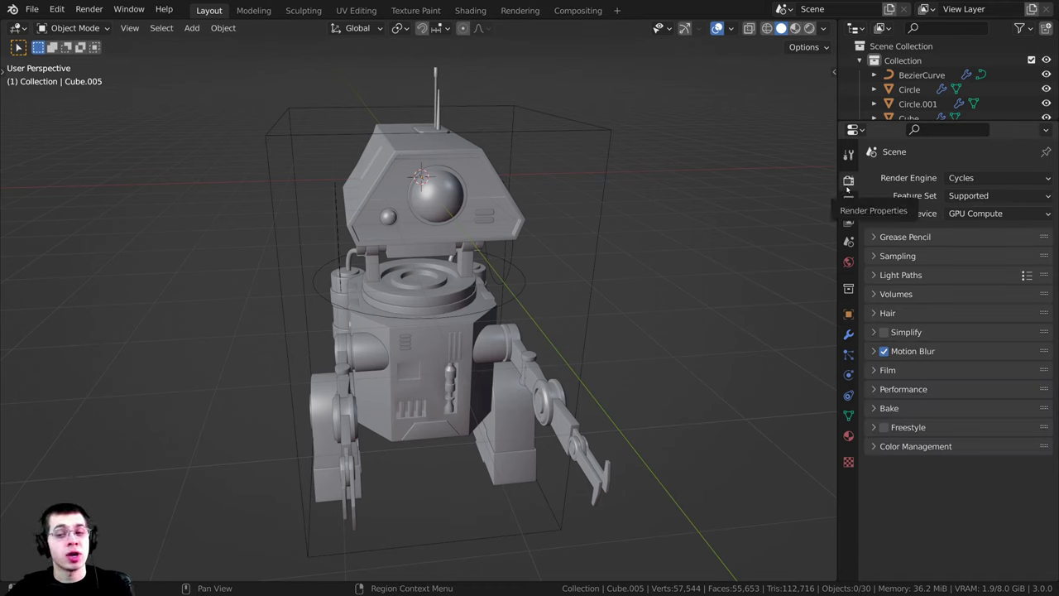
left_click(956, 179)
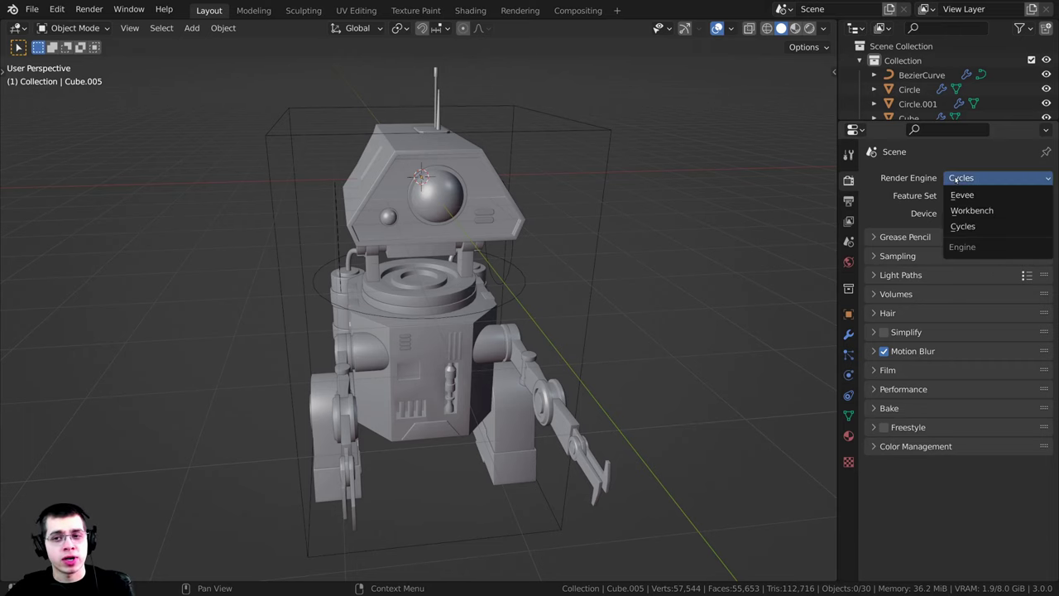
left_click(961, 195)
middle_click_drag(604, 265, 484, 378)
scroll(559, 266, "up", 1)
middle_click_drag(559, 265, 560, 232)
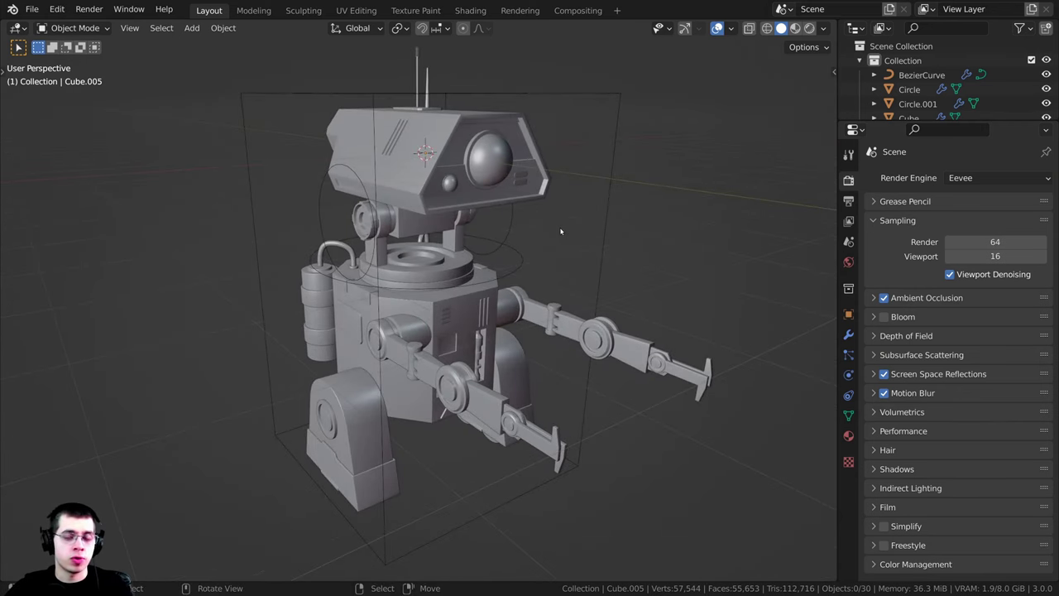
left_click(969, 184)
left_click(967, 180)
left_click(968, 180)
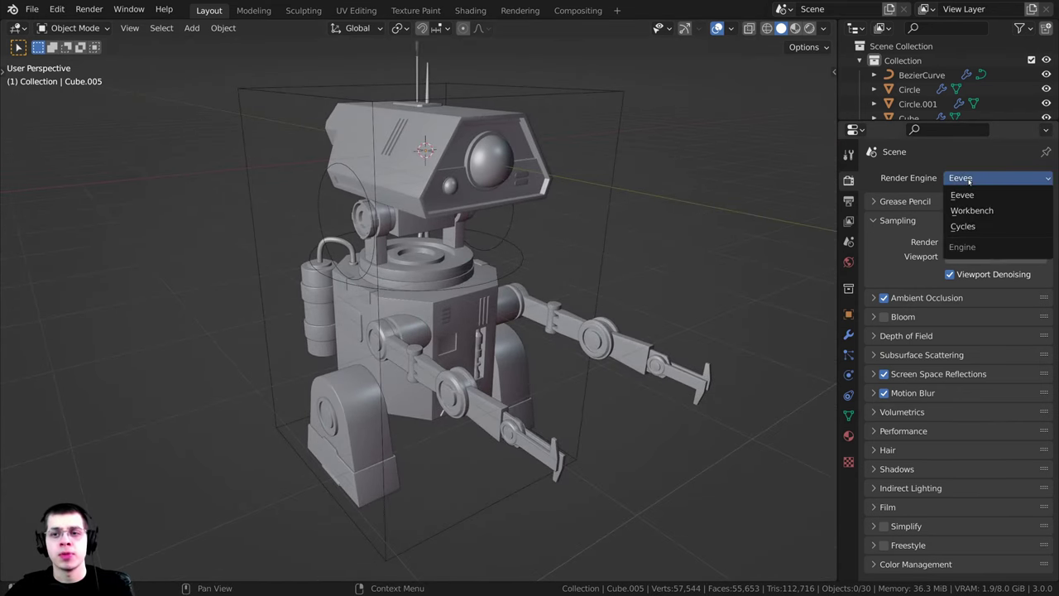
left_click(972, 195)
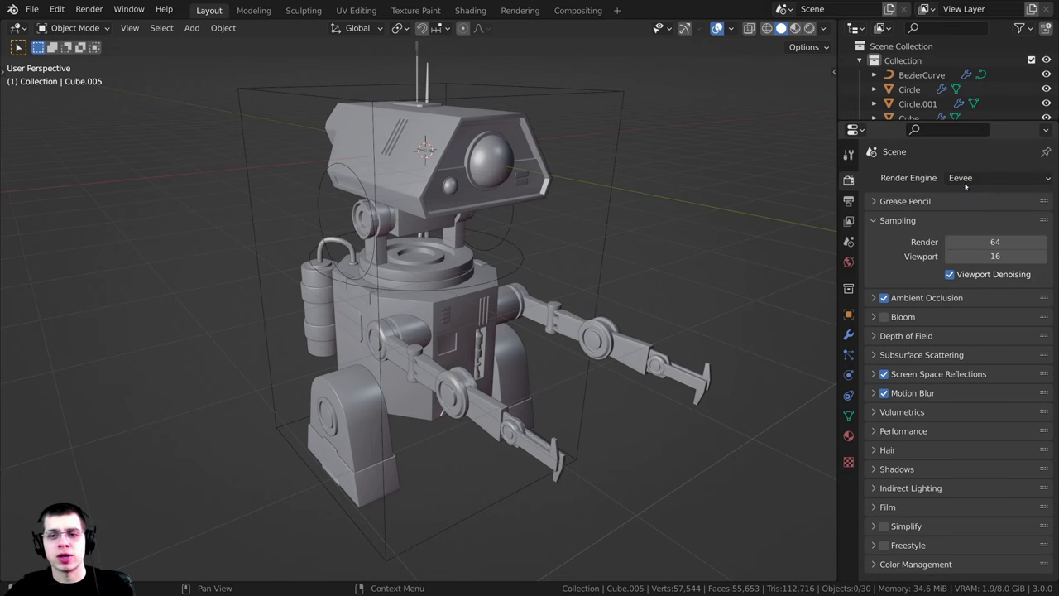
- Enable Bloom in the Eevee render settings and save the project file
middle_click_drag(790, 231, 604, 323)
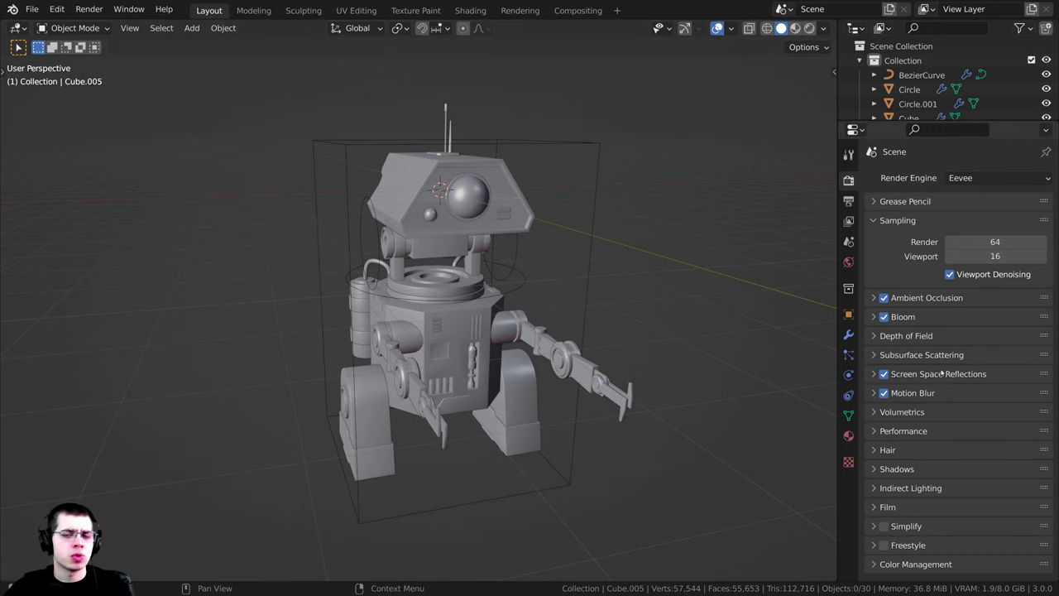
middle_click_drag(637, 314, 547, 285)
key("ctrl+s")
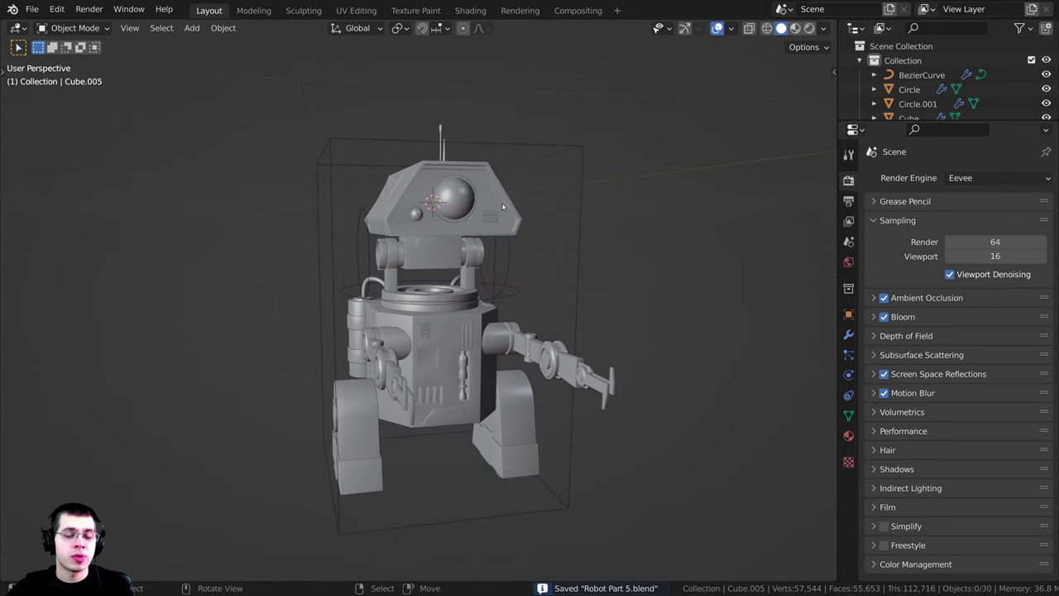
scroll(535, 208, "up", 1)
middle_click_drag(534, 207, 579, 235)
scroll(486, 309, "down", 1)
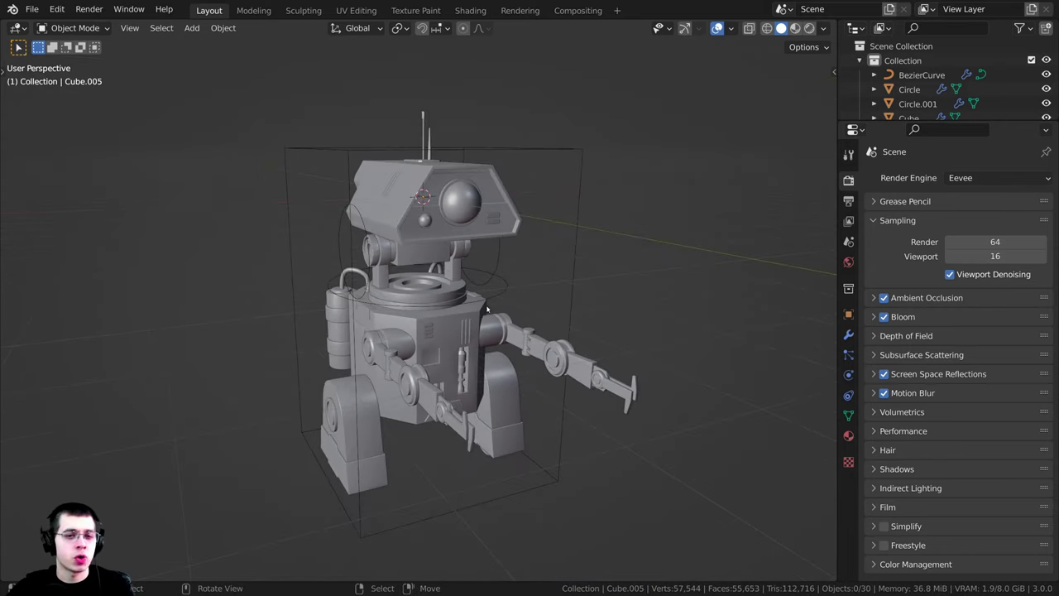
middle_click_drag(486, 309, 282, 324)
scroll(455, 190, "up", 1)
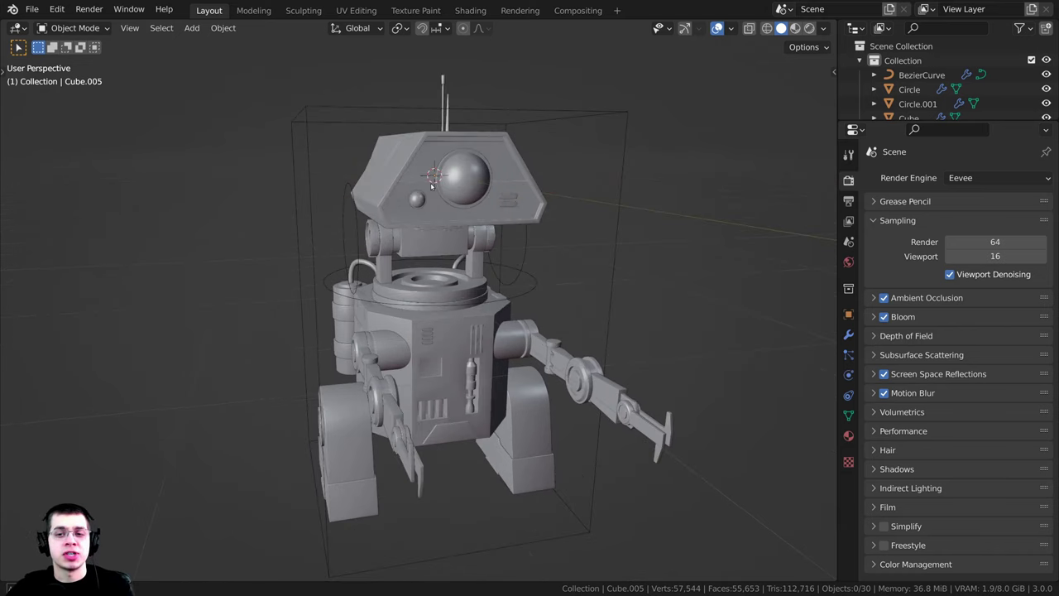
middle_click_drag(441, 189, 414, 185)
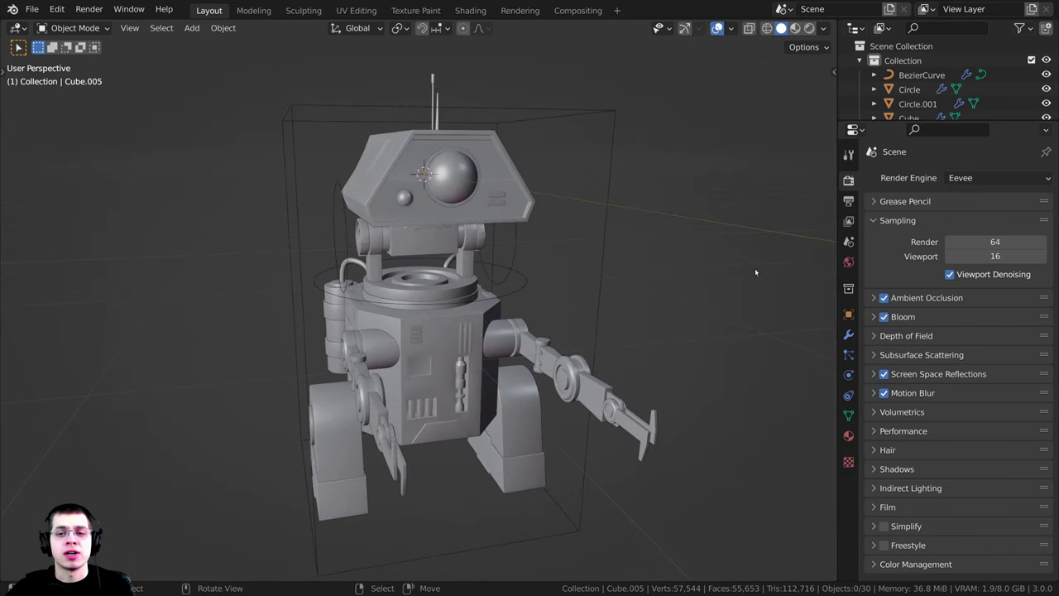
- Set the world background color to an Environment Texture and load the image autoshop_01_1k.hdr
left_click(849, 263)
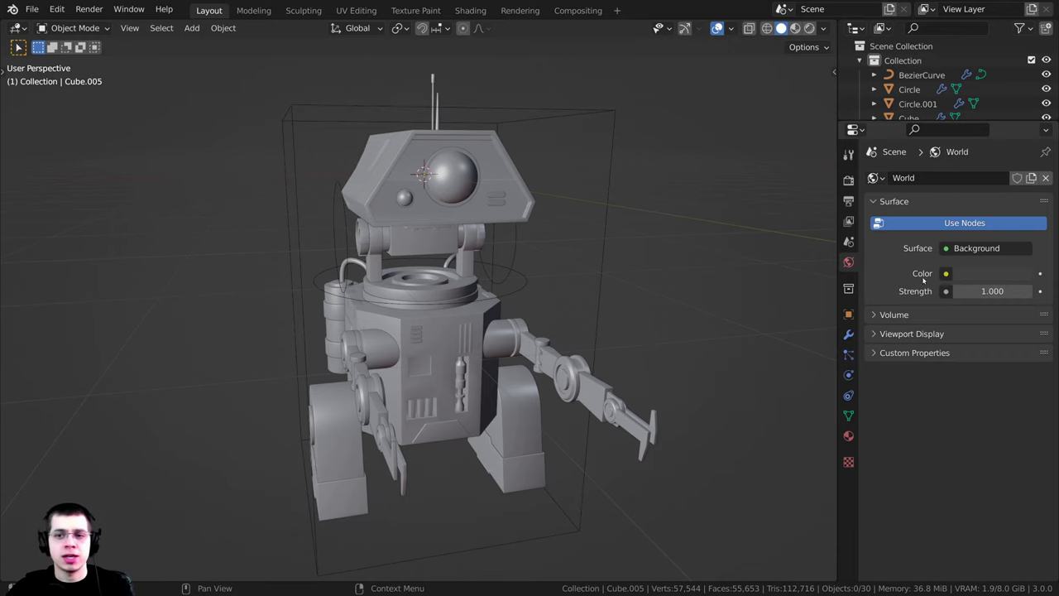
left_click(946, 274)
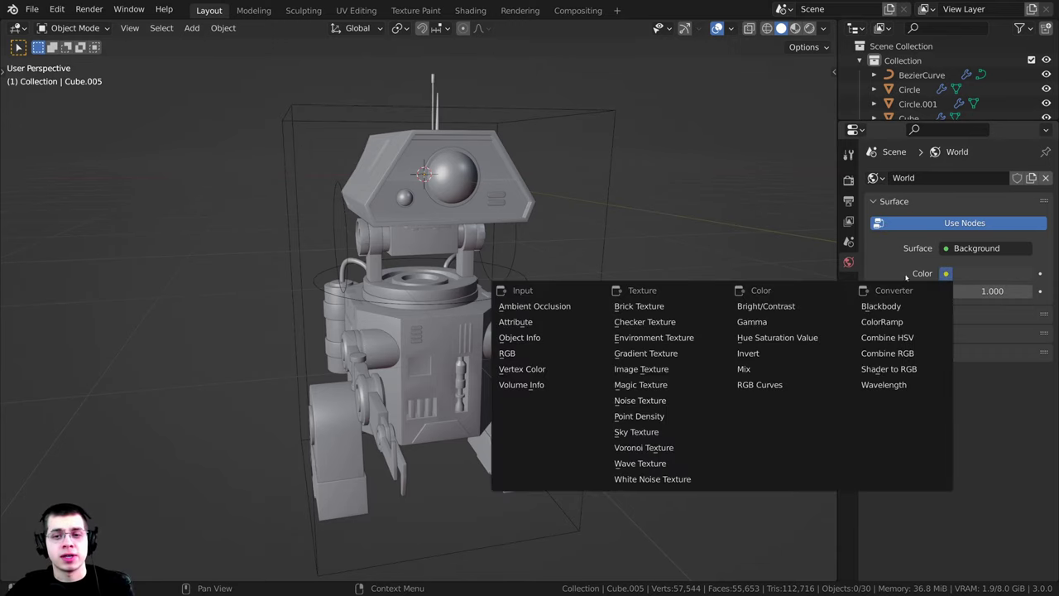
left_click(637, 339)
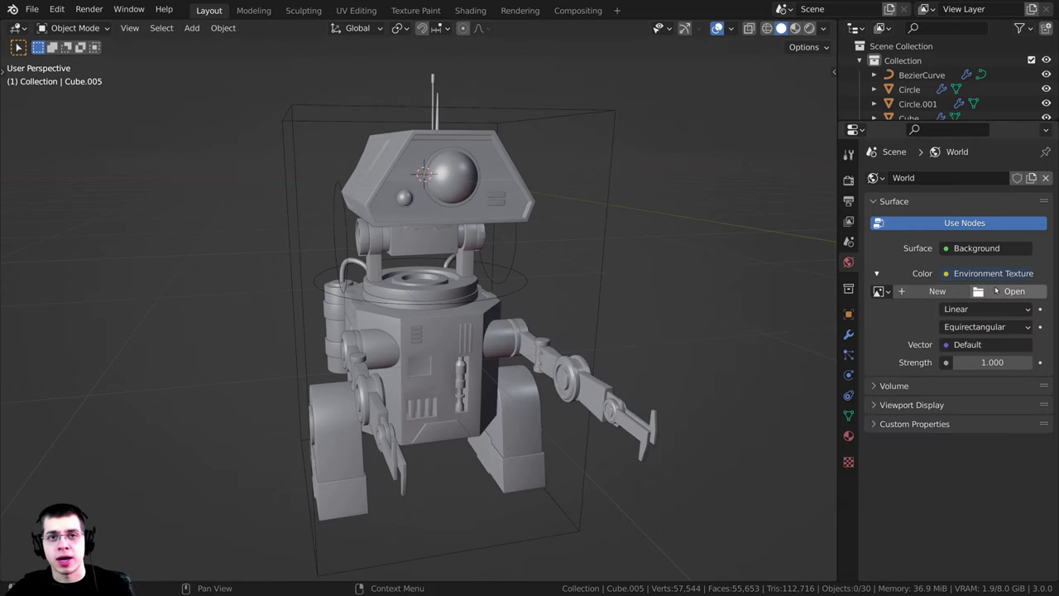
left_click(997, 291)
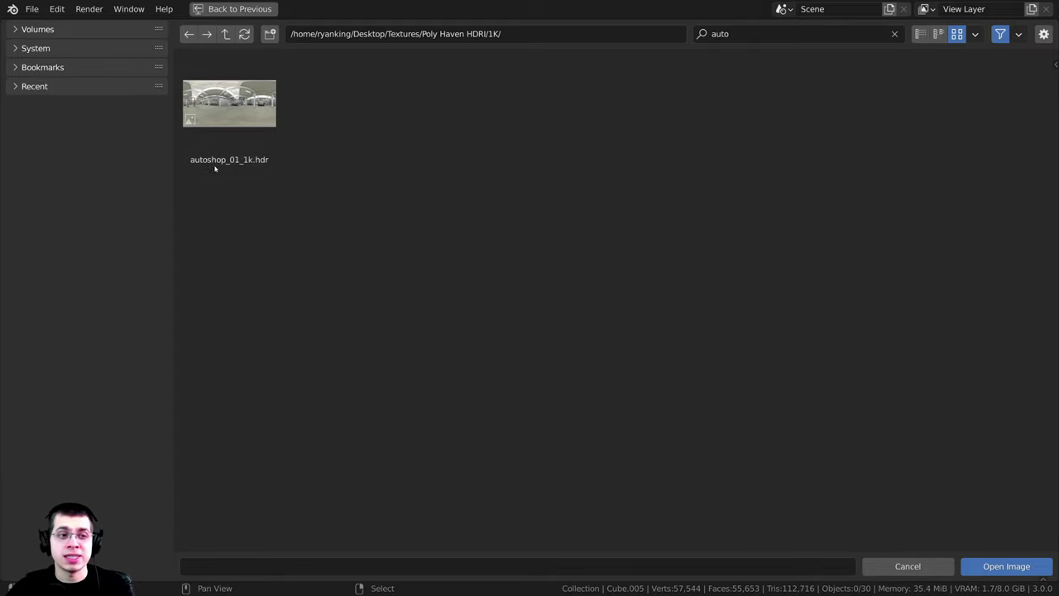
left_click(249, 153)
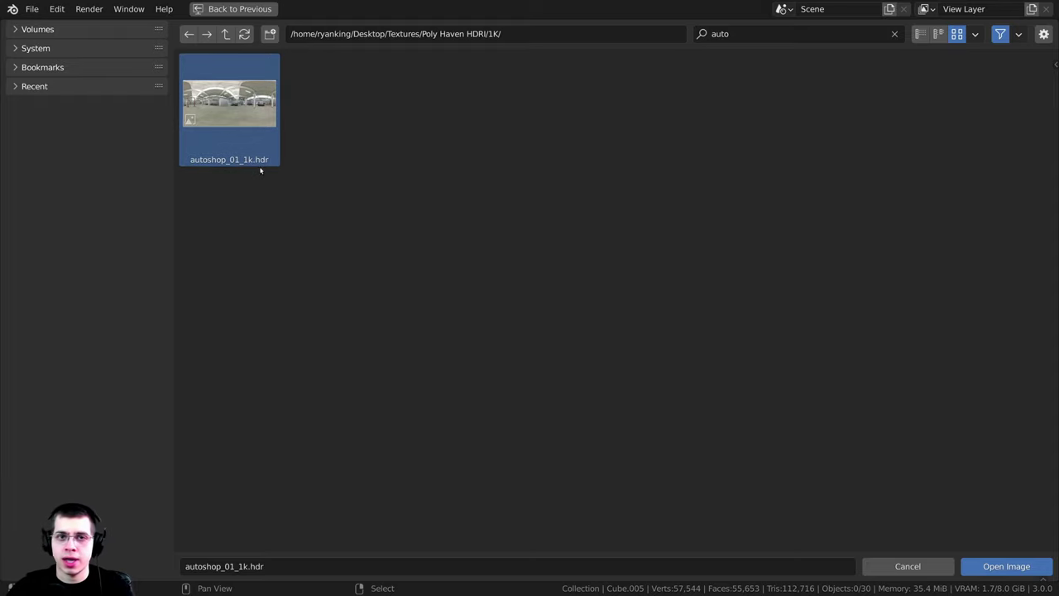
left_click(1006, 565)
- Switch the viewport to Rendered shading to preview the robot in the HDRI environment
middle_click_drag(499, 183, 536, 342)
key("z")
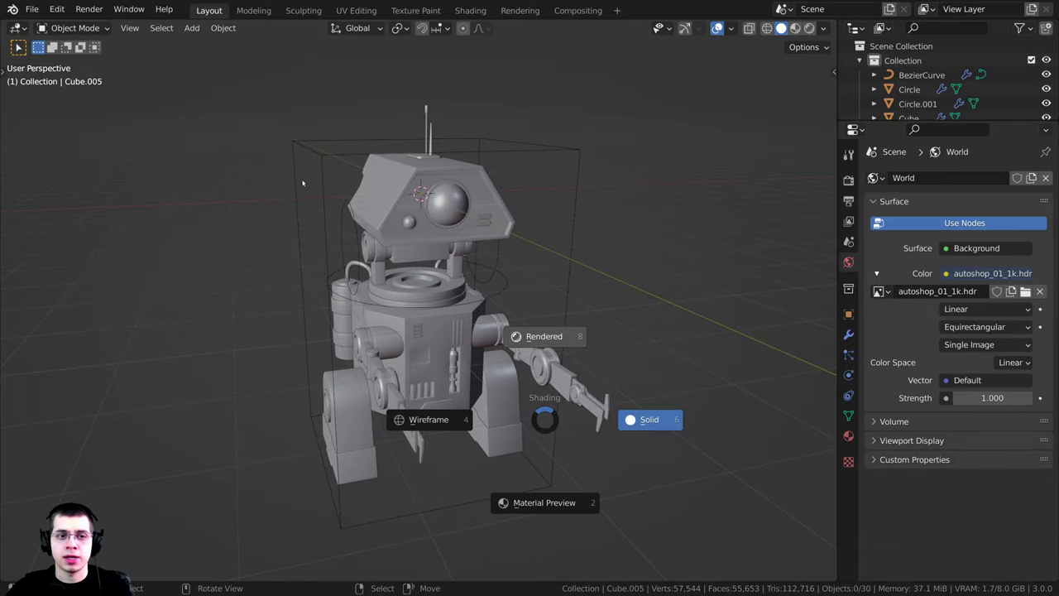
left_click(543, 335)
scroll(527, 284, "down", 2)
mouse_move(527, 284)
middle_mouse_down()
mouse_move(576, 256)
mouse_move(500, 236)
mouse_move(451, 287)
mouse_move(409, 376)
middle_mouse_up()
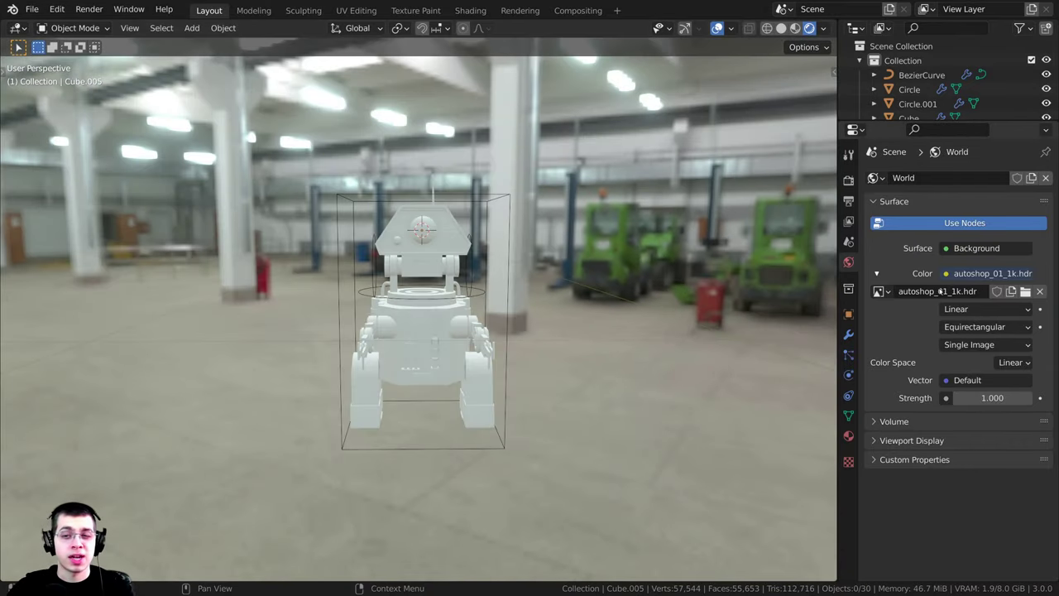
- Set the strength of the world environment lighting to 1.5
left_click(993, 398)
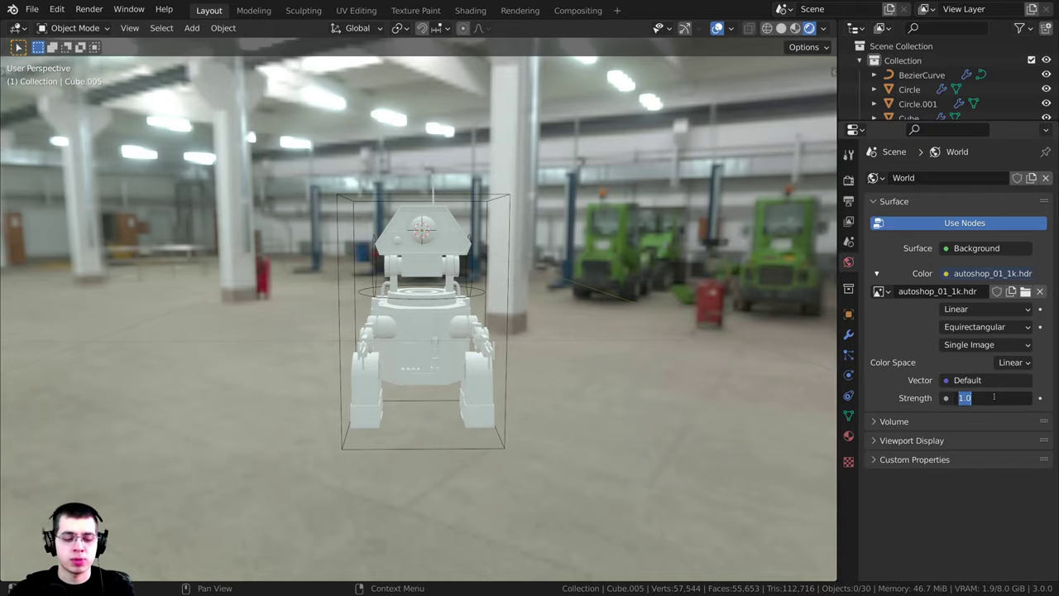
type("1.5")
key("Return")
middle_click_drag(540, 266, 602, 230)
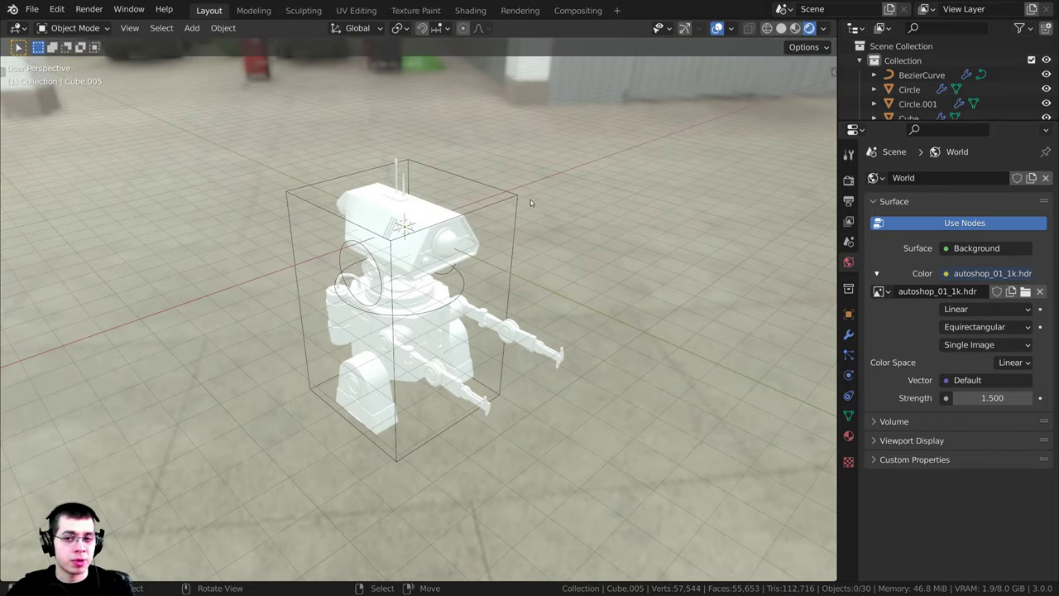
- Make the rendered background transparent in the Film render settings
left_click(848, 200)
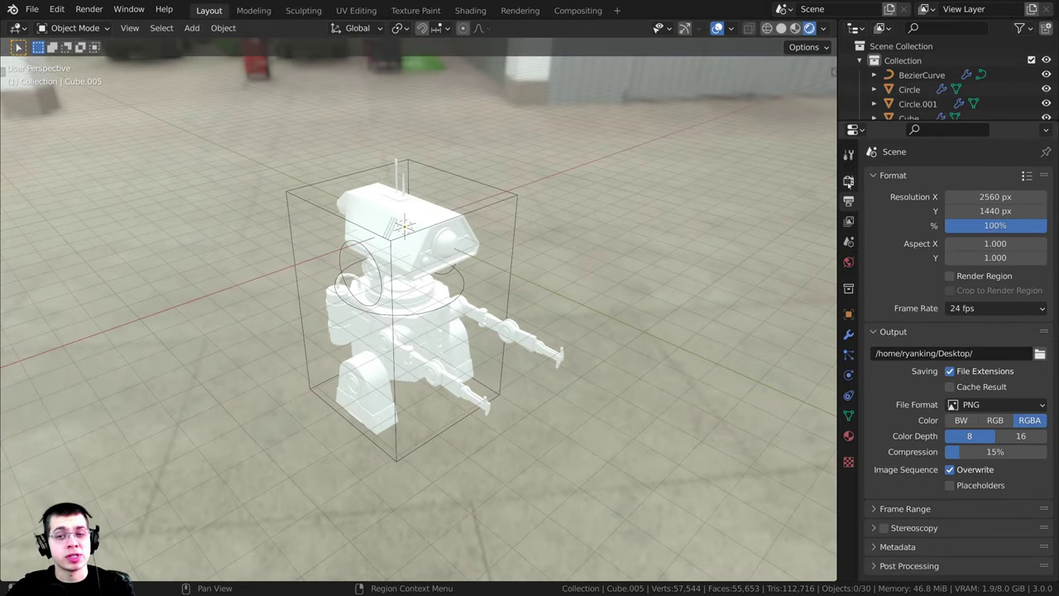
left_click(848, 181)
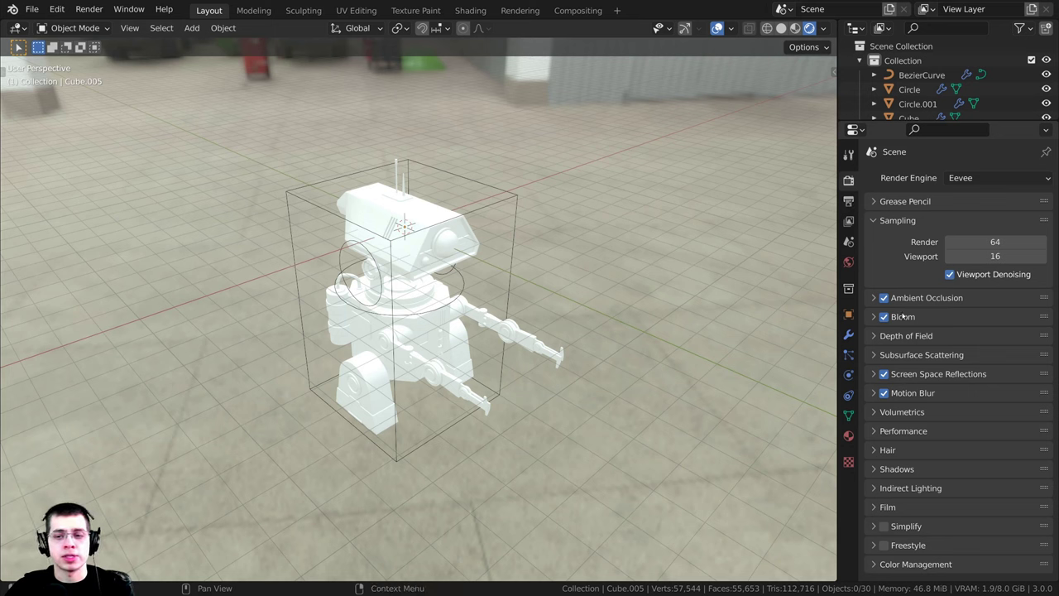
left_click(873, 507)
scroll(894, 460, "down", 2)
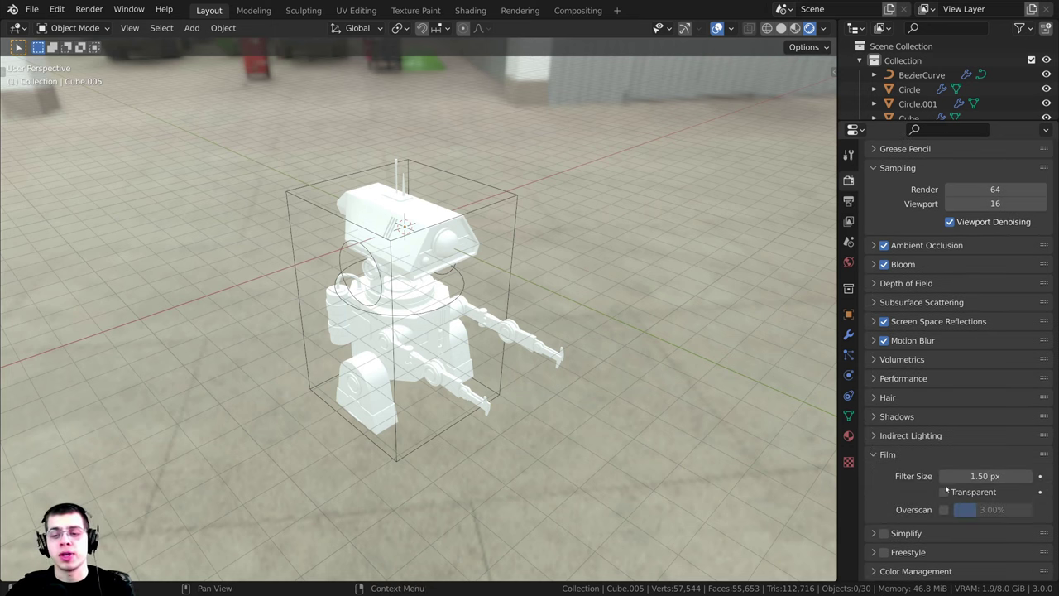
left_click(944, 493)
- Add an area light at the 3D cursor in the robot's head
middle_click_drag(629, 447, 498, 274)
scroll(505, 256, "up", 2)
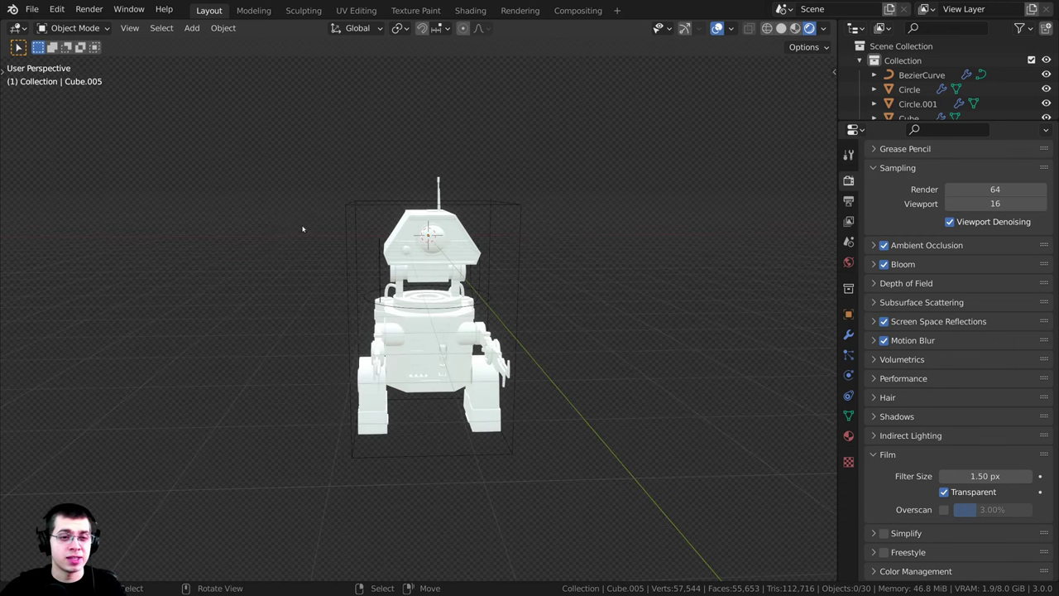
middle_click_drag(344, 201, 343, 187)
key("shift+a")
mouse_move(373, 130)
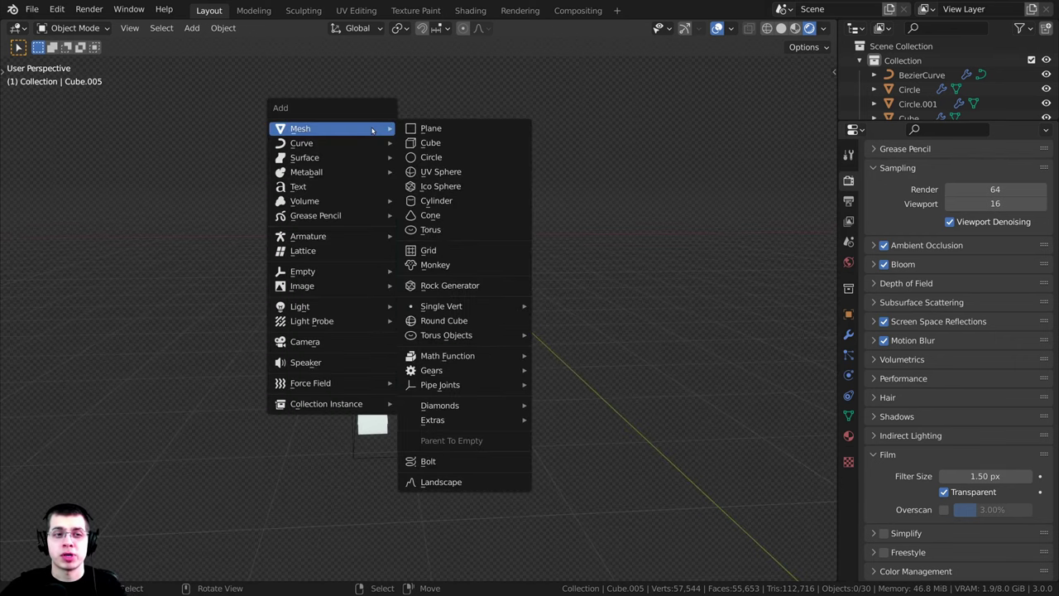
mouse_move(294, 309)
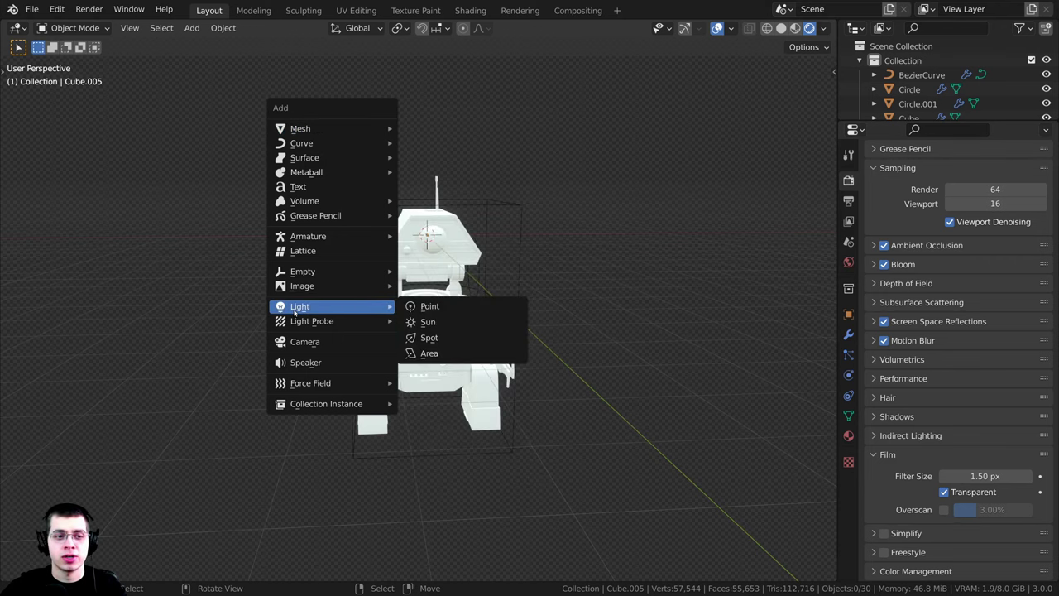
left_click(459, 354)
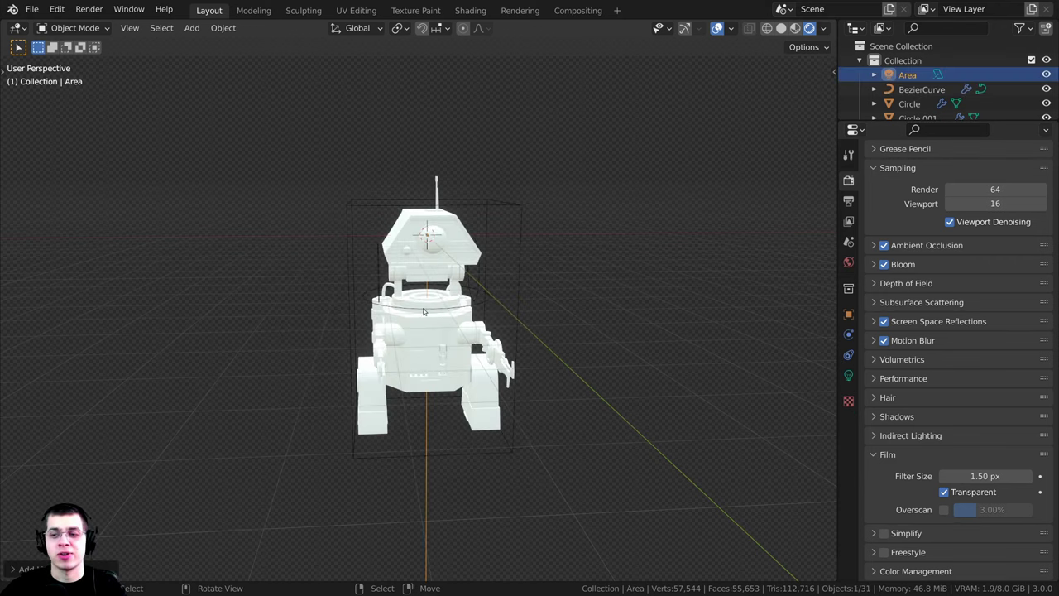
- Move the area light up to one side of the robot, rotate it toward the robot and scale it up
scroll(602, 307, "down", 1)
key("g")
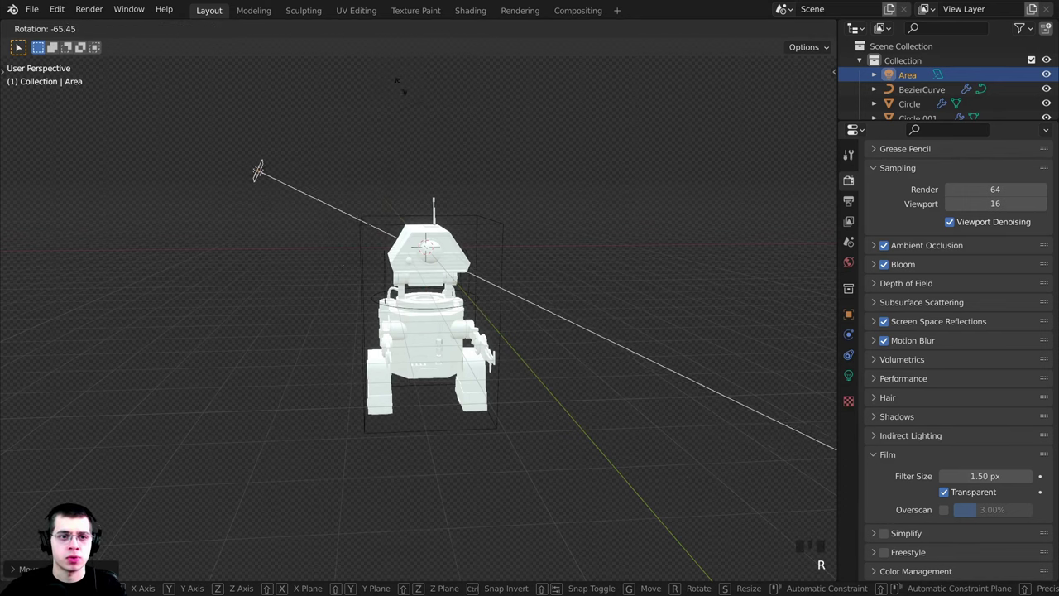
left_click(368, 89)
key("s")
left_click(91, 94)
- Reposition the enlarged area light beside the robot and adjust its rotation so it aims at the body
middle_click_drag(90, 94, 390, 177)
key("g")
left_click(424, 266)
key("r")
middle_click_drag(423, 266, 314, 254)
left_click(488, 274)
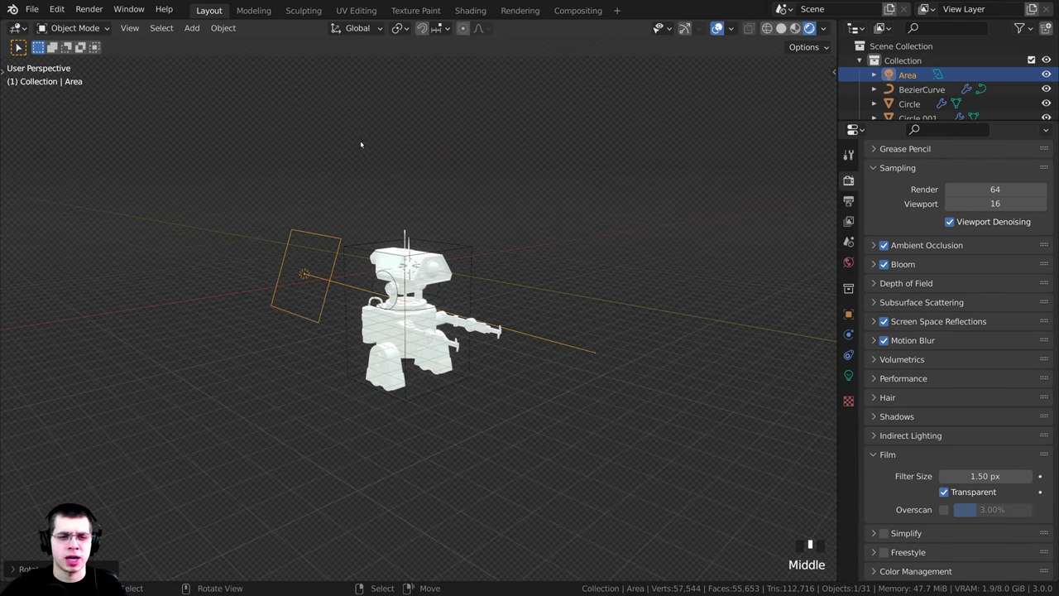
scroll(310, 166, "up", 1)
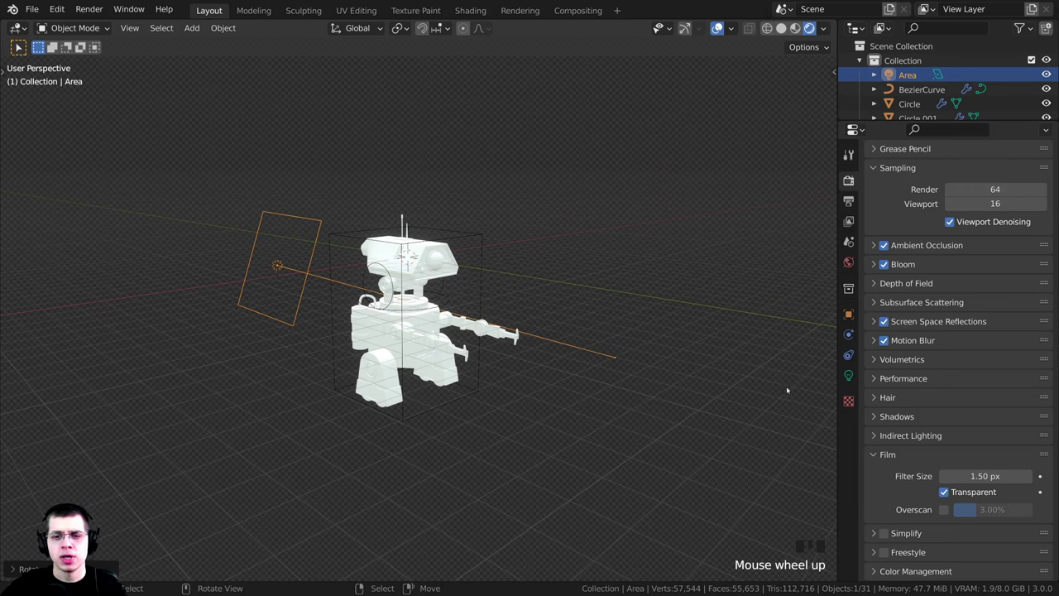
- Change the area light's shape to Rectangle and stretch its X size to 4.75 m
left_click(848, 377)
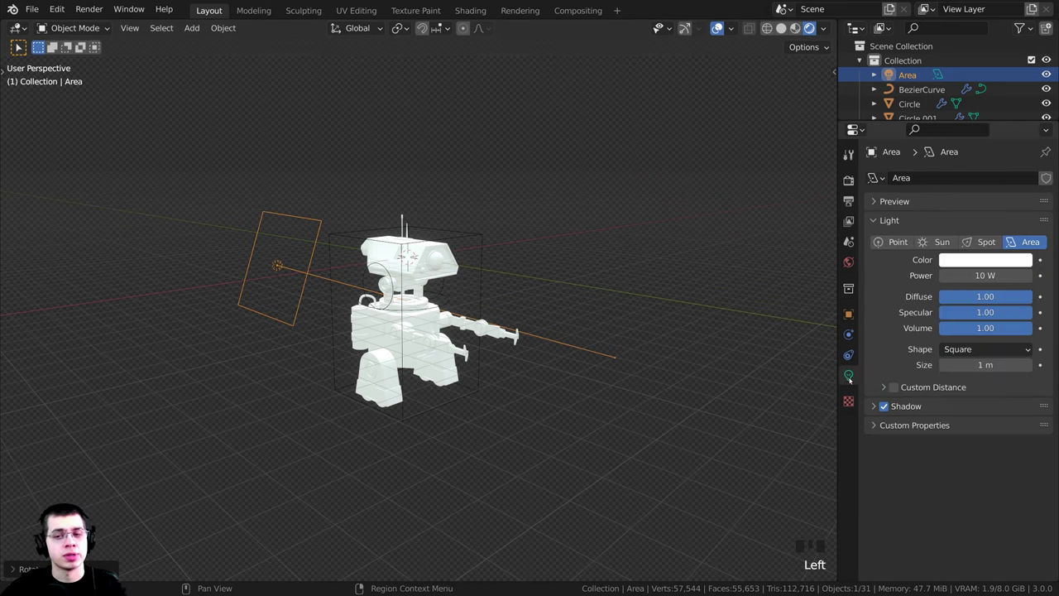
left_click(955, 350)
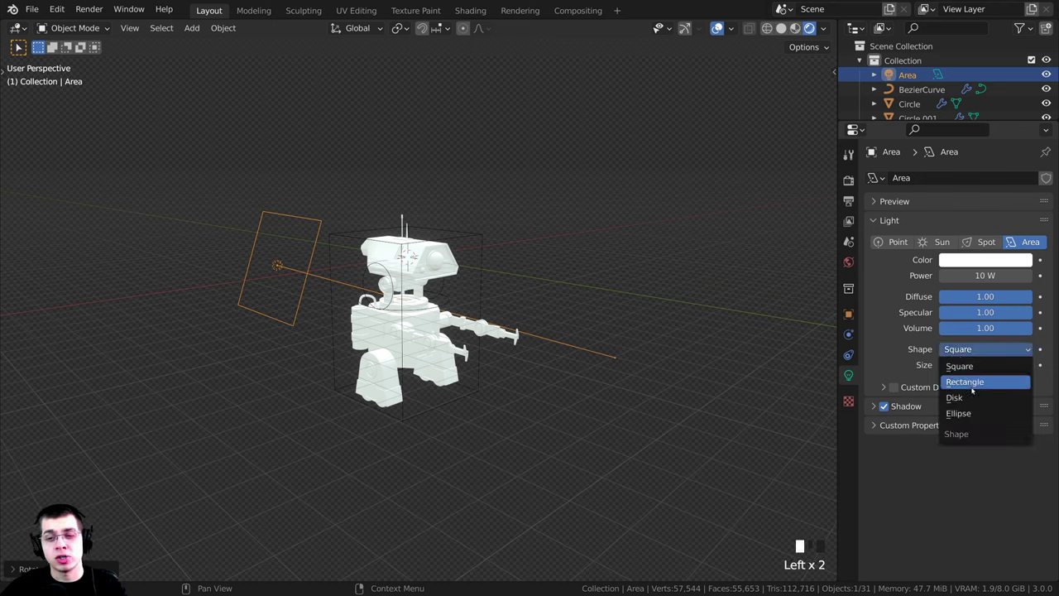
left_click(970, 383)
left_click_drag(992, 379, 1040, 364)
- Scale the rectangular light down slightly, move it farther from the robot and rotate it more upright
key("s")
middle_click_drag(433, 263, 470, 201)
left_click(440, 257)
scroll(440, 257, "down", 1)
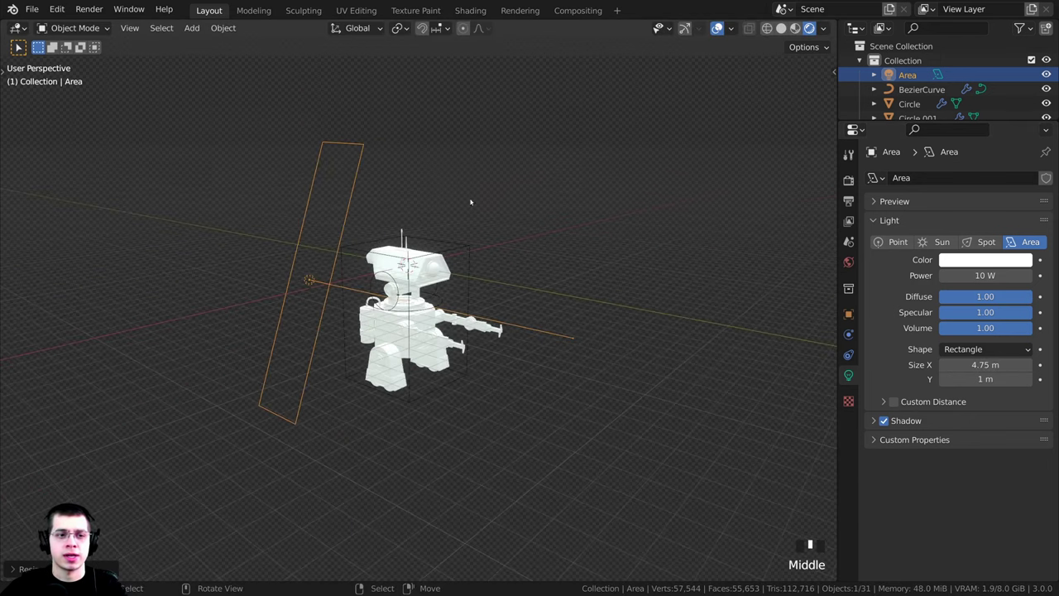
key("g")
left_click(414, 180)
key("r")
left_click(405, 186)
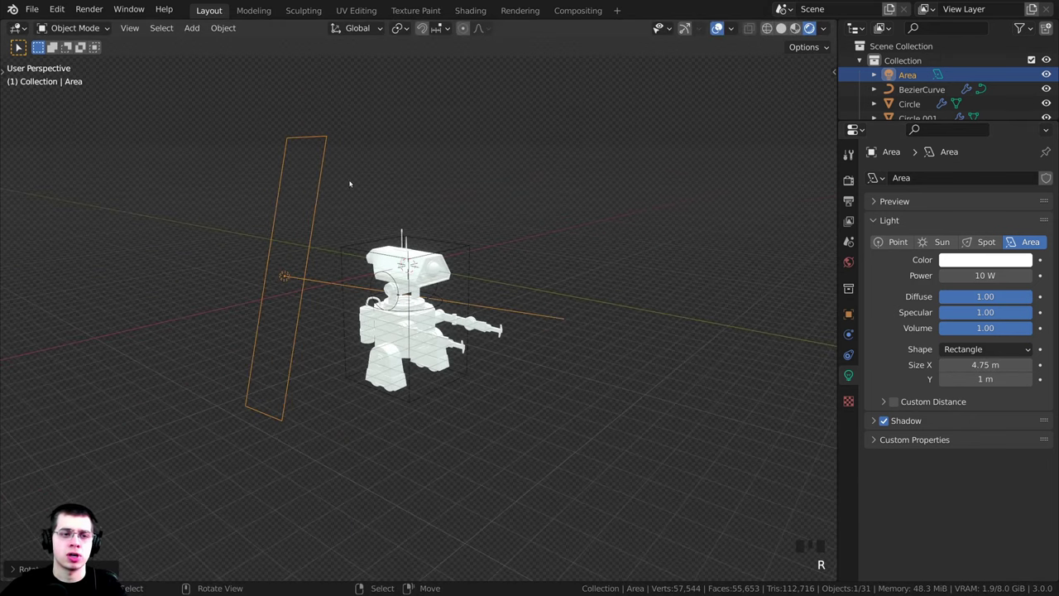
- Move the rectangular area light slightly farther from the robot and set its power to 2000 W
middle_click_drag(314, 297, 422, 224)
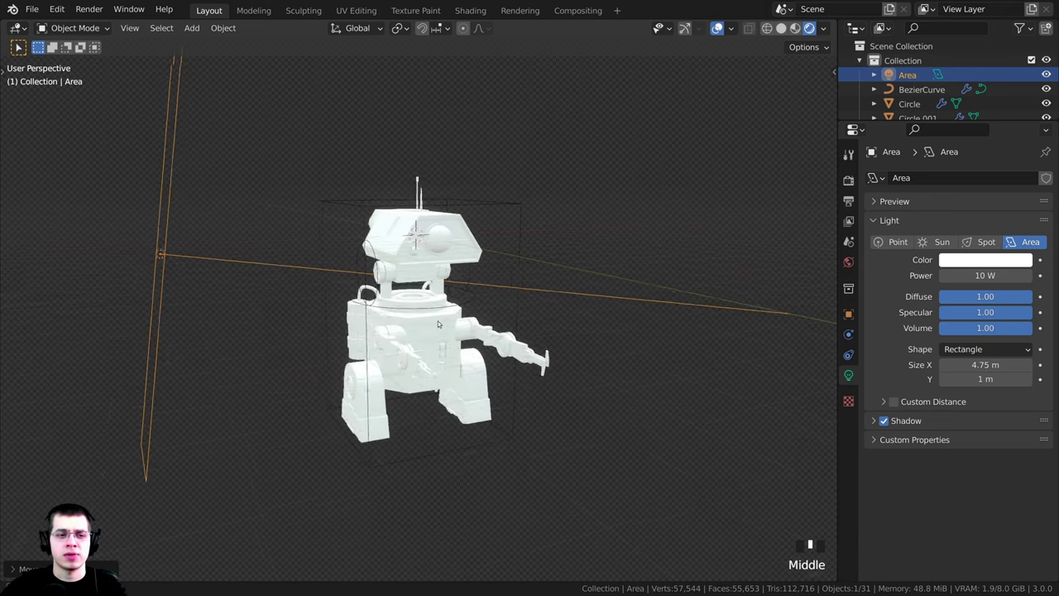
key("g")
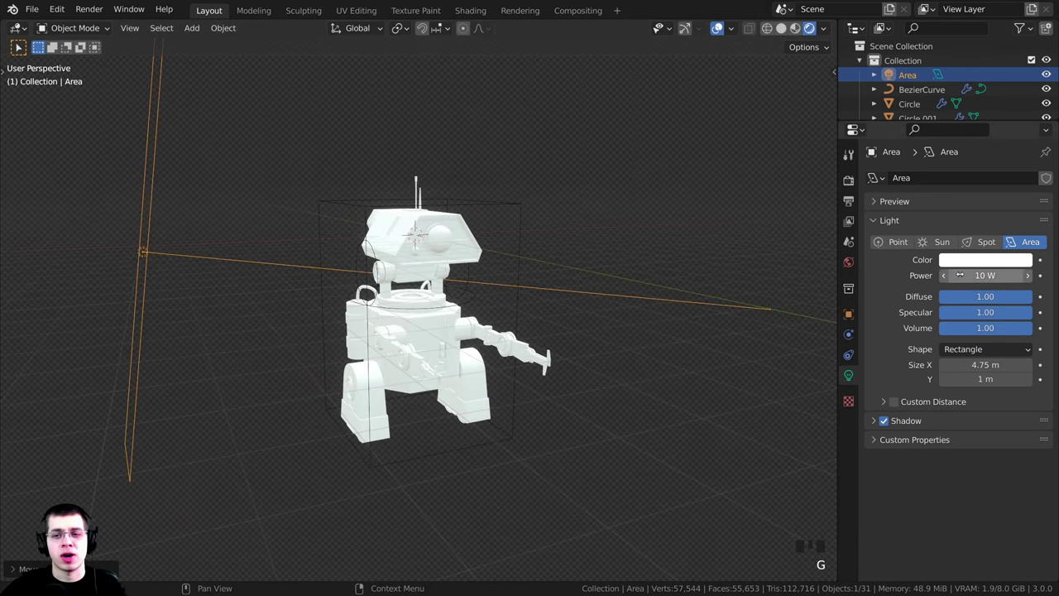
left_click(976, 276)
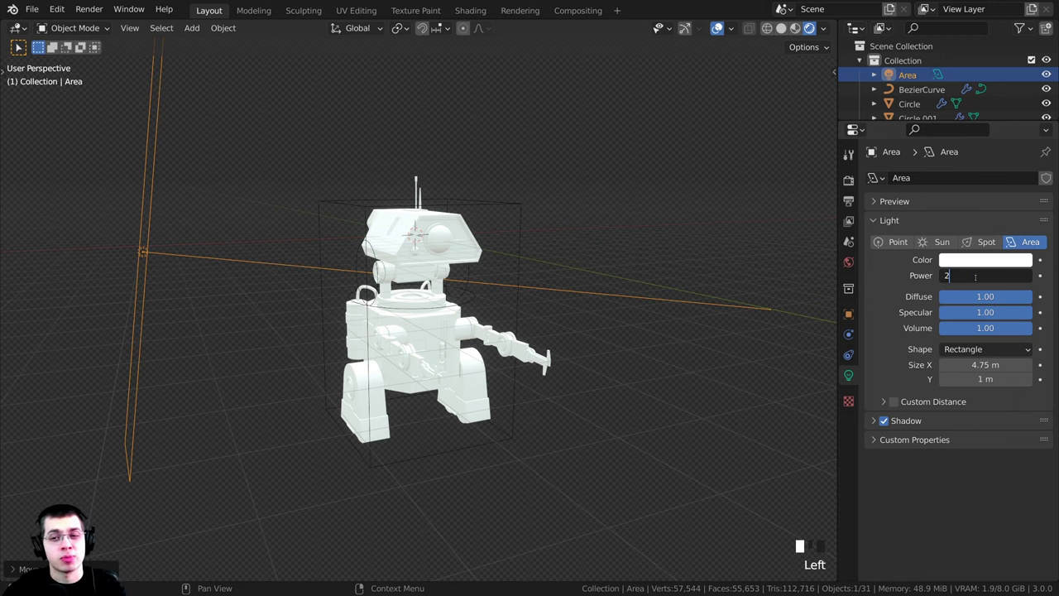
type("000")
key("Return")
- Inspect how the area light falls on the robot's head, body and arms from several angles and distances
middle_click_drag(549, 236, 537, 277)
key("g")
right_click(425, 273)
scroll(457, 307, "up", 4)
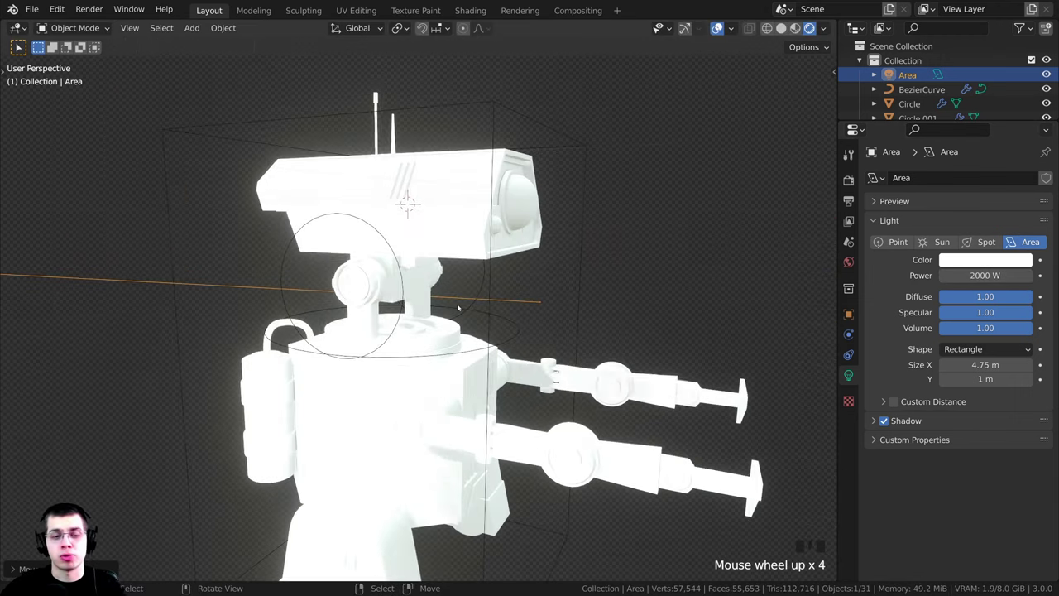
middle_click_drag(373, 404, 420, 269, "shift")
scroll(372, 268, "up", 2)
right_click(367, 269)
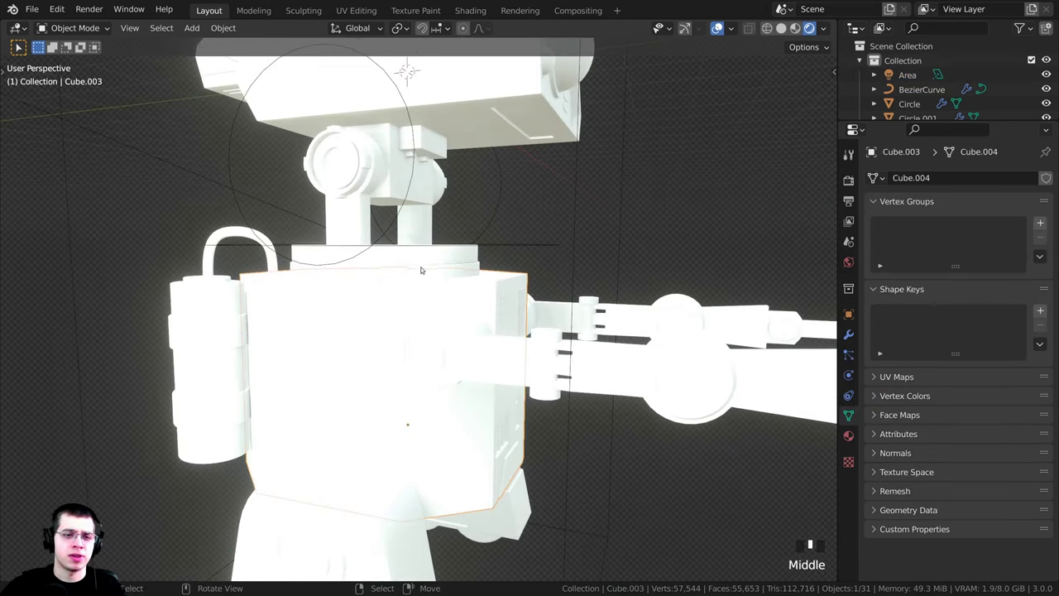
scroll(404, 339, "down", 4)
middle_click_drag(403, 340, 394, 404)
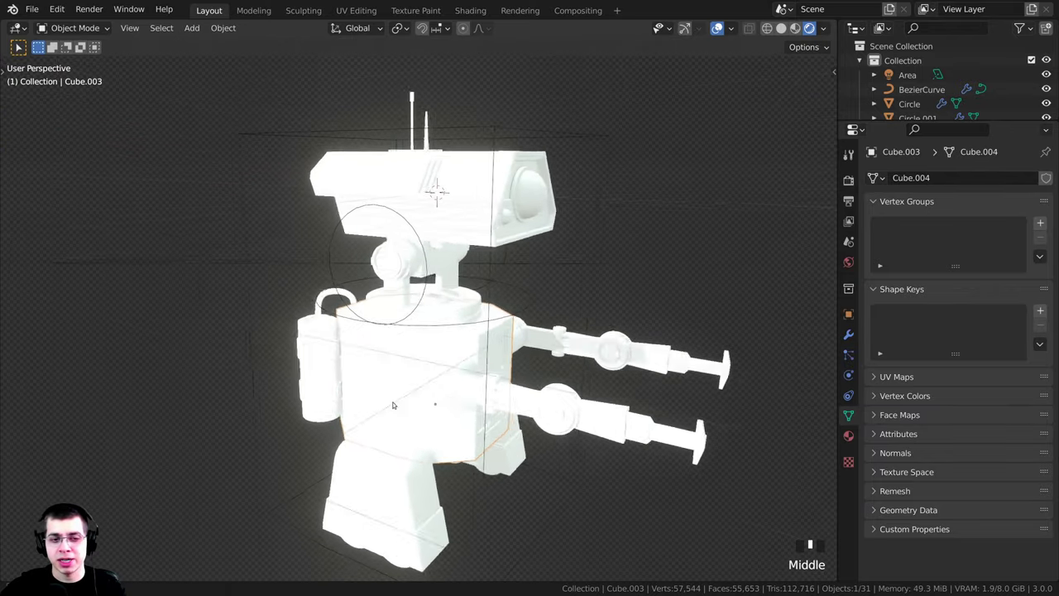
scroll(496, 389, "up", 3)
middle_click_drag(496, 389, 544, 383)
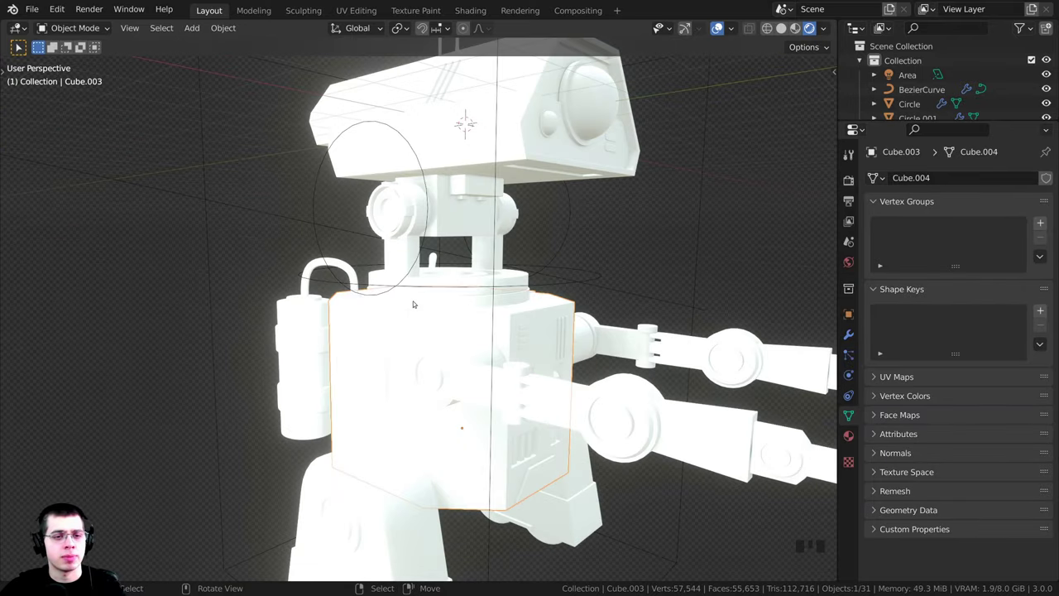
scroll(413, 305, "down", 5)
middle_click_drag(414, 305, 421, 358)
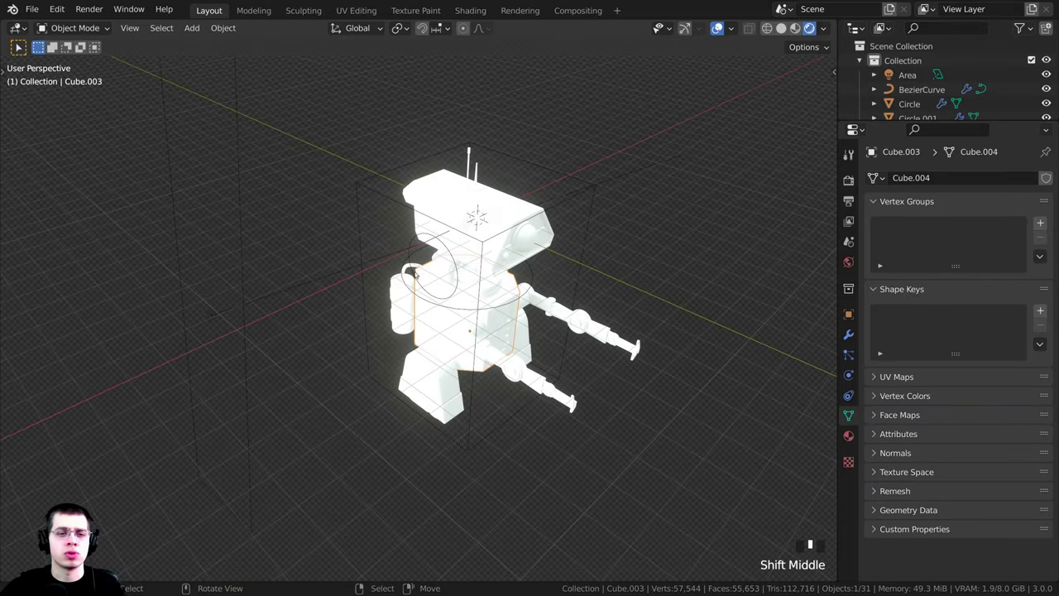
middle_click_drag(416, 275, 220, 328)
- Give the area light a light orange color (H 0.043, S 0.761) and reposition it beside the robot
right_click(157, 225)
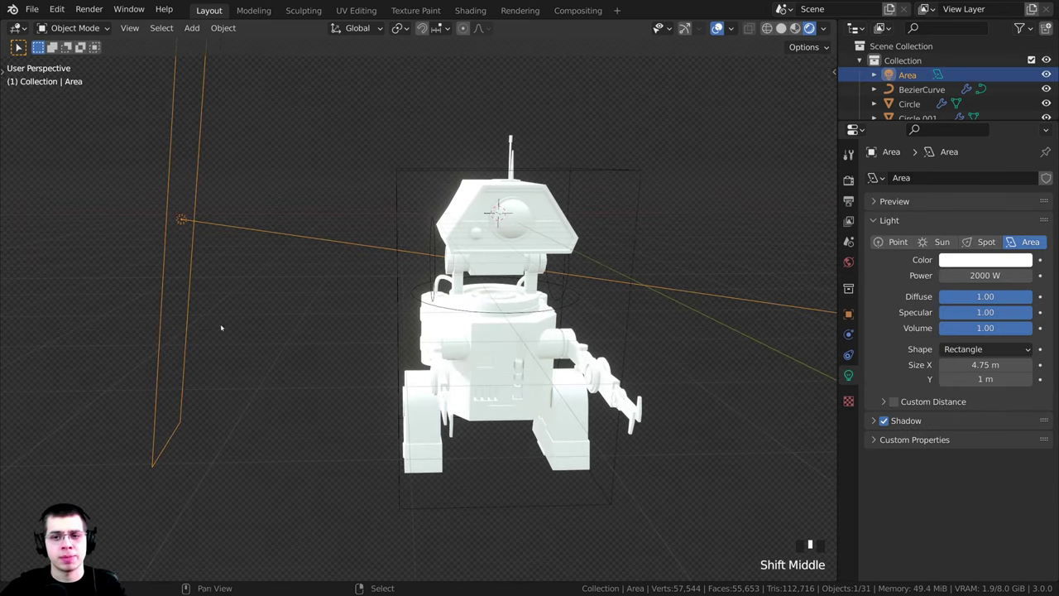
left_click(961, 262)
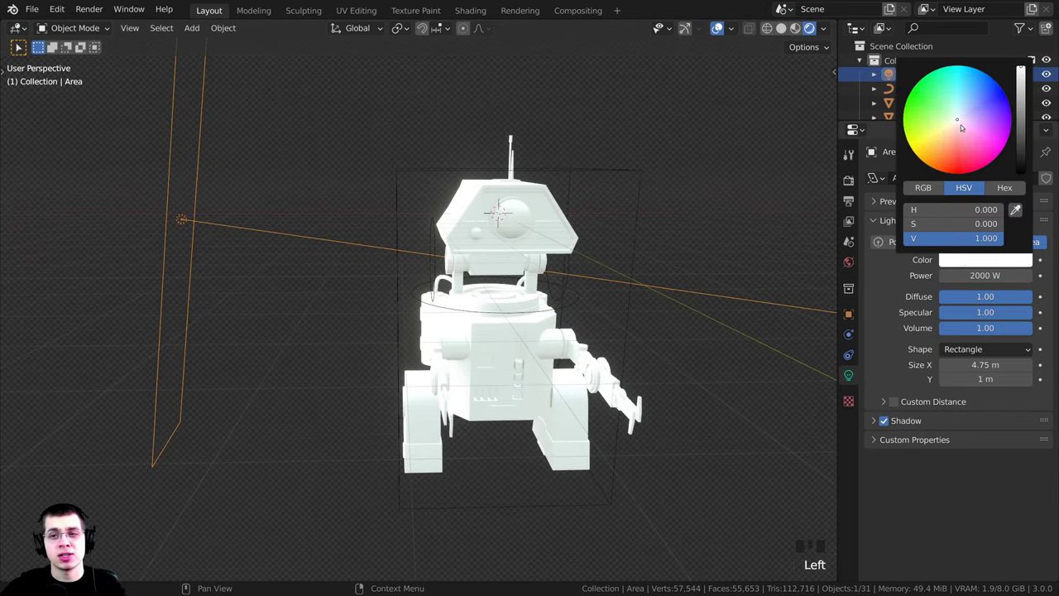
left_click_drag(958, 123, 949, 139)
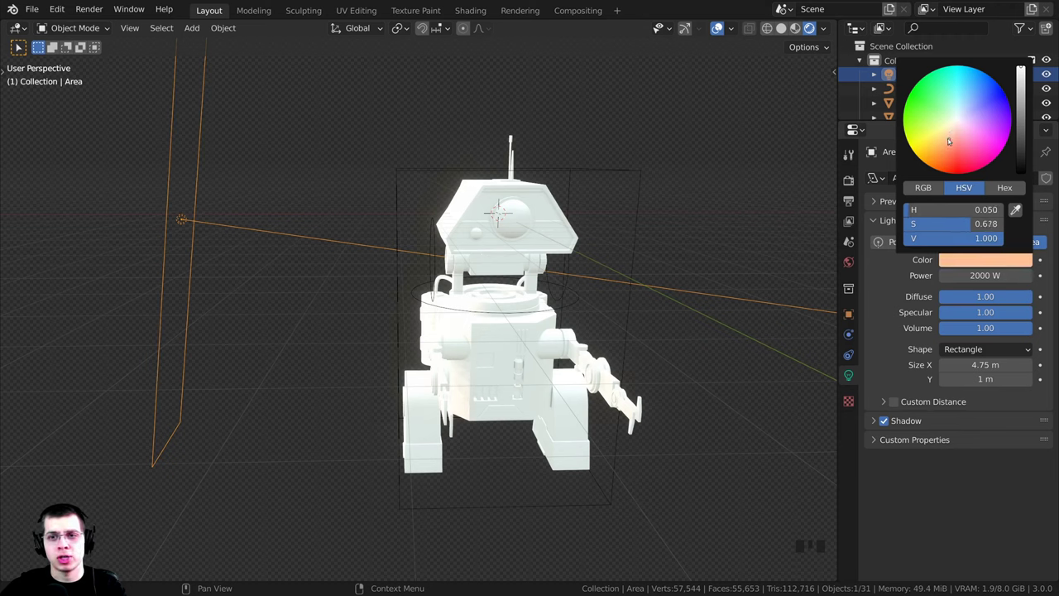
middle_click_drag(355, 309, 302, 259)
key("g")
left_click(451, 305)
scroll(452, 306, "down", 5)
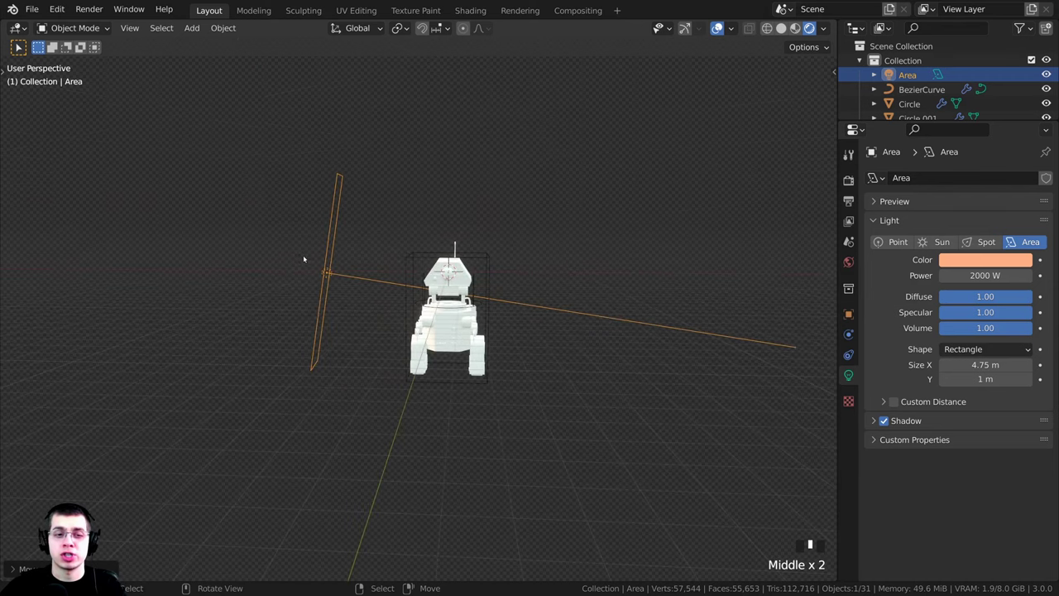
- Duplicate the orange area light to the opposite side of the robot and rotate the copy to face it
key("shift+d")
left_click(651, 258)
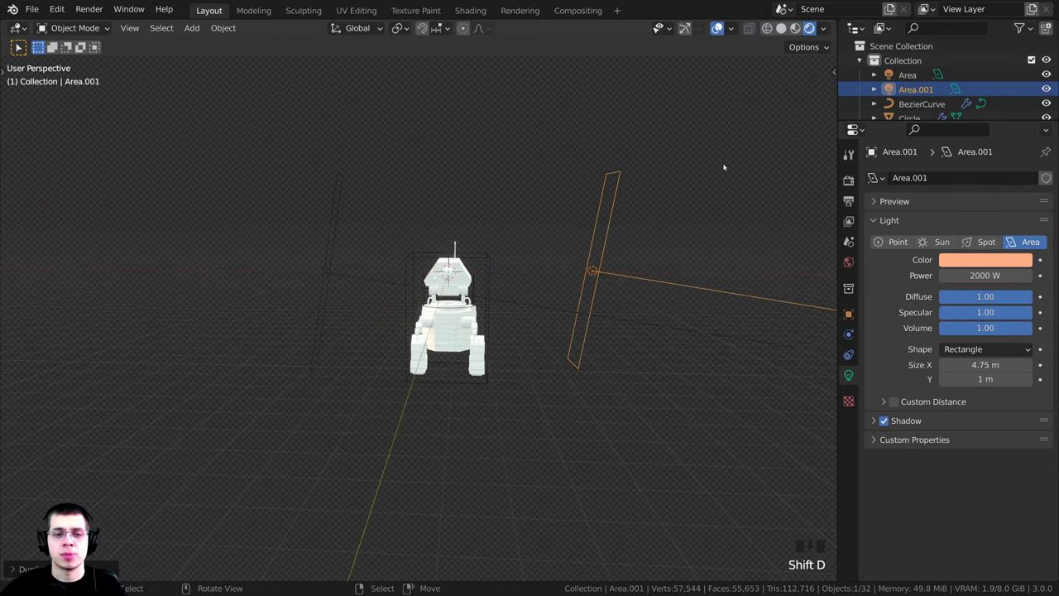
key("r")
left_click(544, 417)
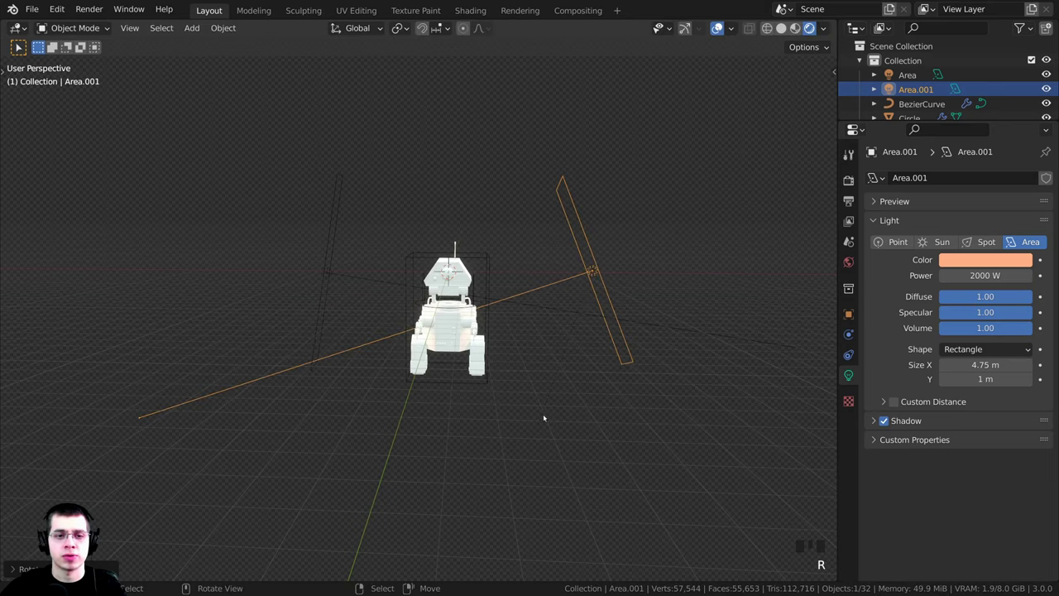
- Fine-tune the duplicated light's rotation from above and shift it so it aims across at the robot
middle_click_drag(544, 418, 700, 549)
key("r")
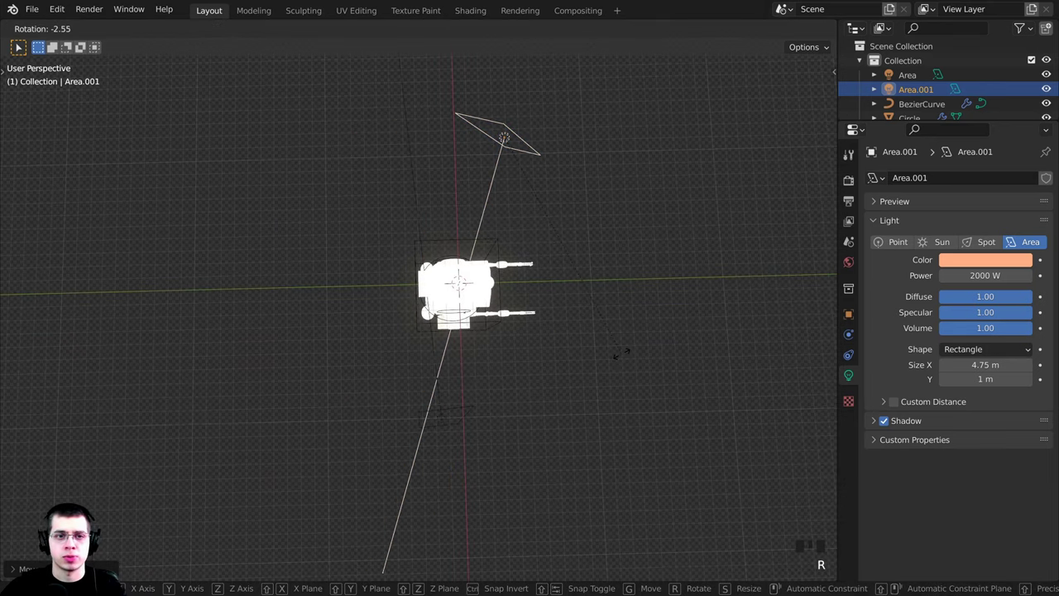
left_click(621, 353)
key("r")
key("r")
left_click(633, 345)
middle_click_drag(633, 345, 525, 334)
key("g")
middle_click_drag(588, 312, 560, 276)
left_click(423, 366)
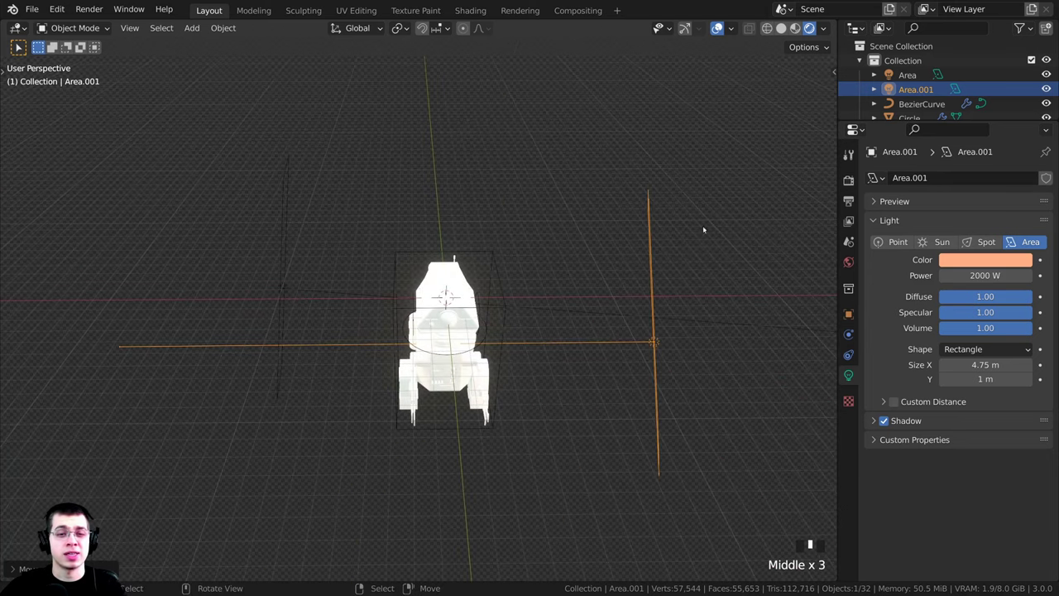
- Change the duplicated area light's color to a light blue
middle_click_drag(702, 229, 728, 240)
left_click(971, 259)
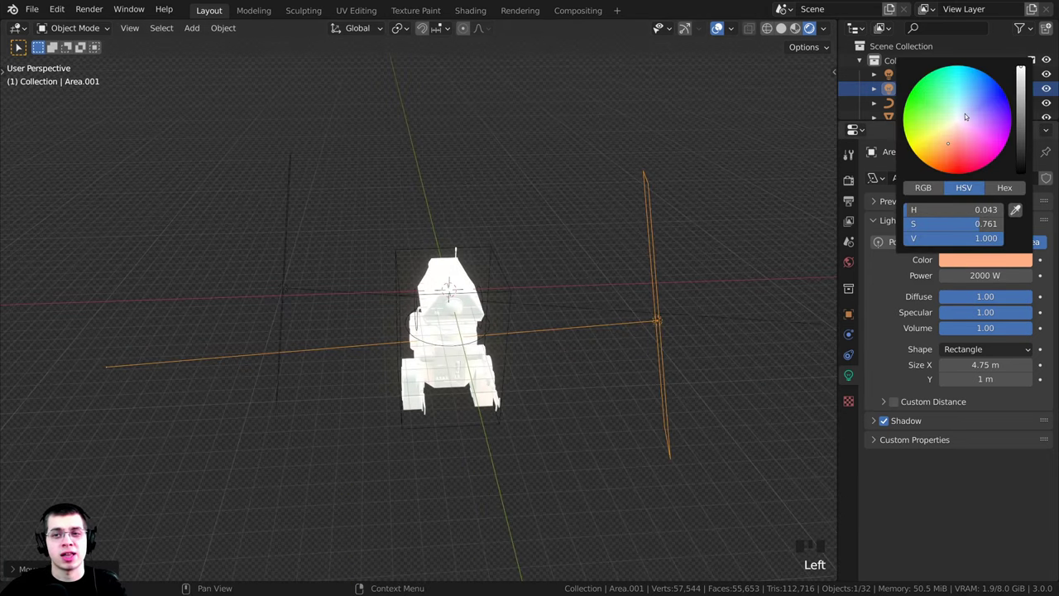
left_click_drag(964, 116, 973, 100)
- Check the orange and blue lights around the robot, and save the file
middle_click_drag(327, 246, 371, 221)
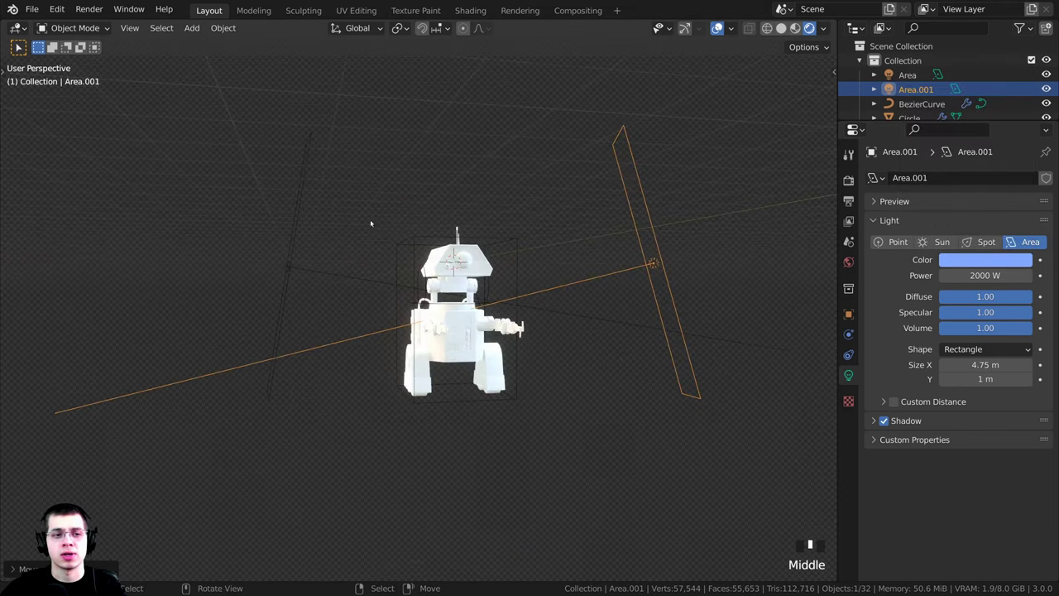
right_click(248, 330)
middle_click_drag(248, 329, 291, 295)
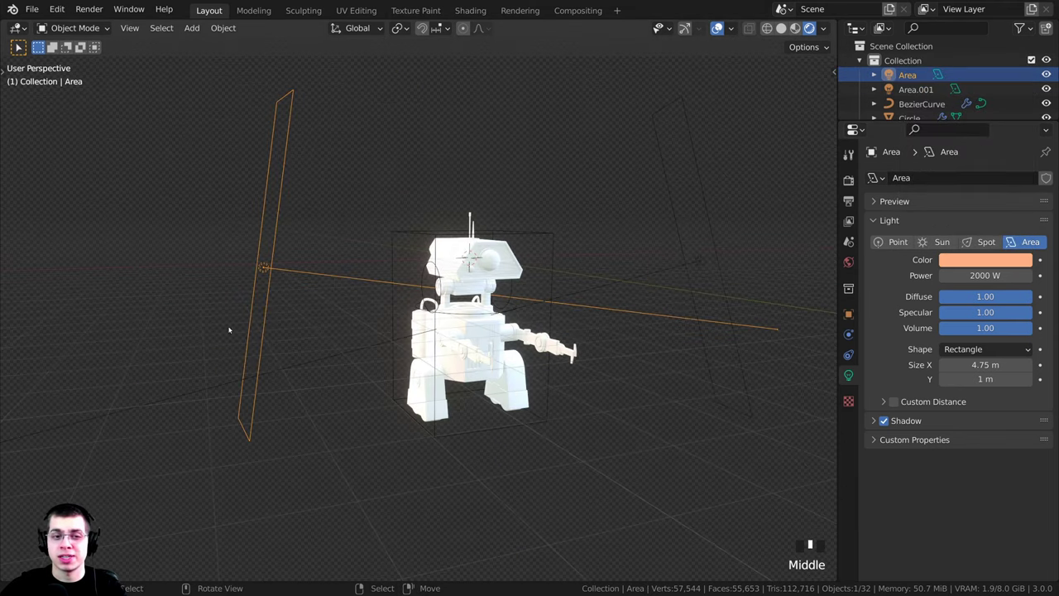
right_click(698, 259)
middle_click_drag(568, 300, 470, 221)
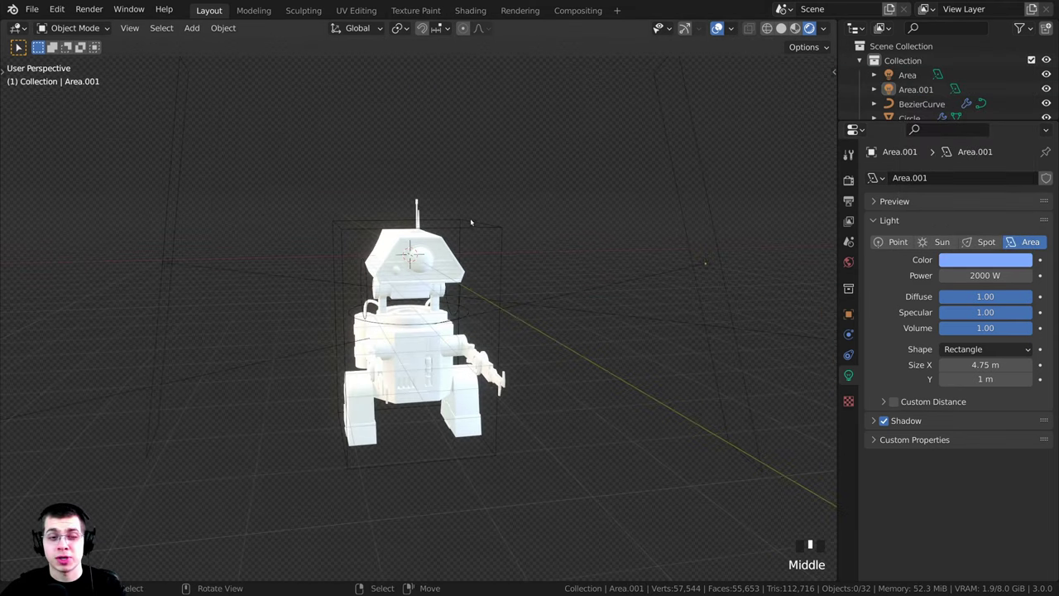
key("ctrl+s")
- Add a camera to the scene
middle_click_drag(583, 383, 463, 247, "shift")
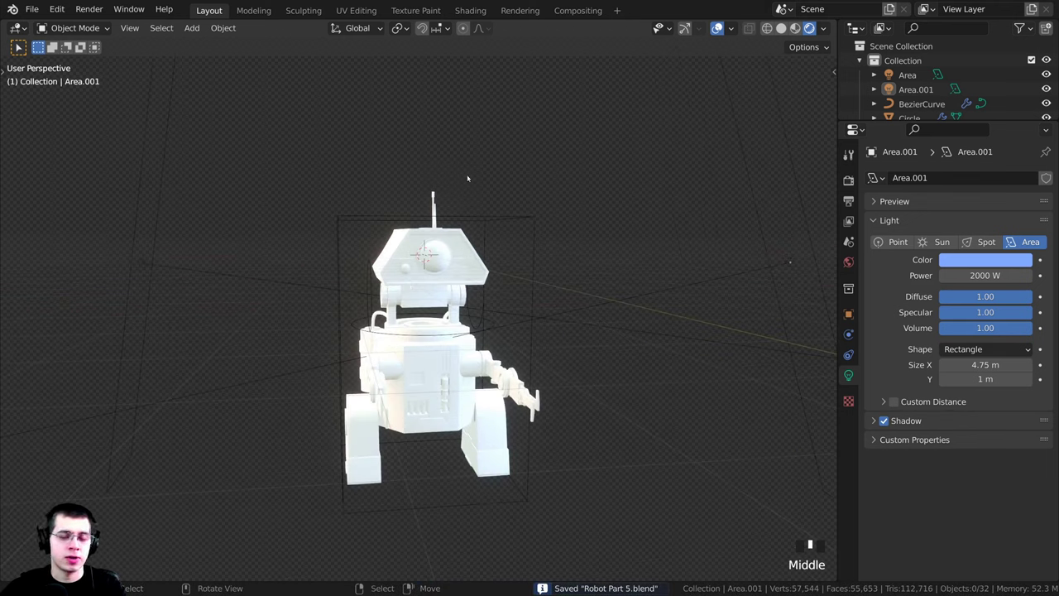
middle_click_drag(427, 216, 453, 194)
key("shift+a")
mouse_move(453, 193)
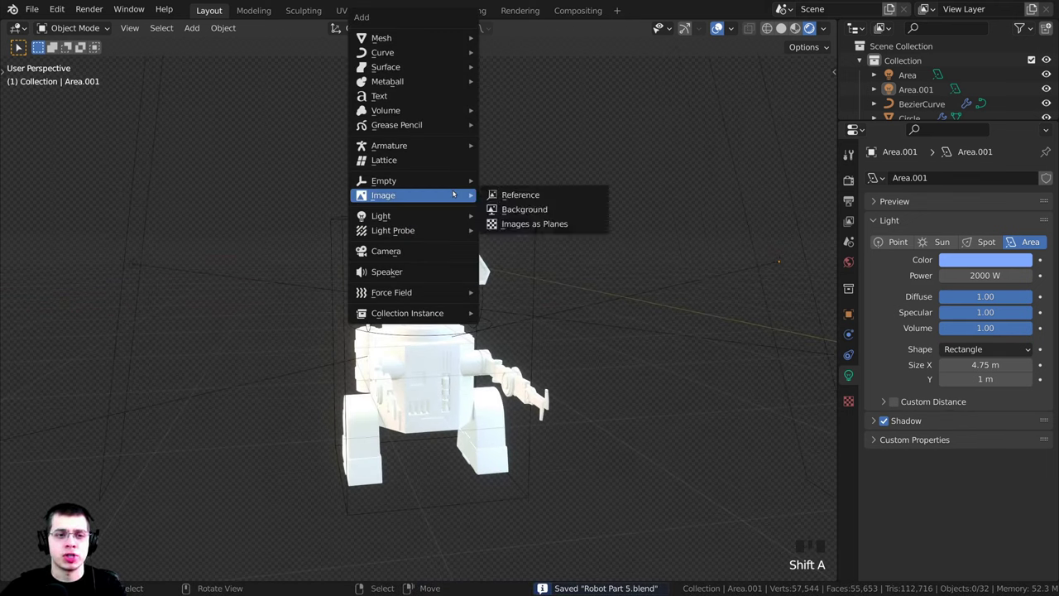
left_click(404, 251)
- Frame the robot in a front three-quarter view and align the camera to that view
middle_click_drag(403, 259, 534, 273, "shift")
scroll(467, 316, "up", 3)
middle_click_drag(467, 316, 504, 310, "shift")
middle_click_drag(548, 362, 341, 444, "shift")
mouse_move(569, 313)
middle_mouse_down("shift")
mouse_move(560, 307)
mouse_move(579, 301)
middle_mouse_up("shift")
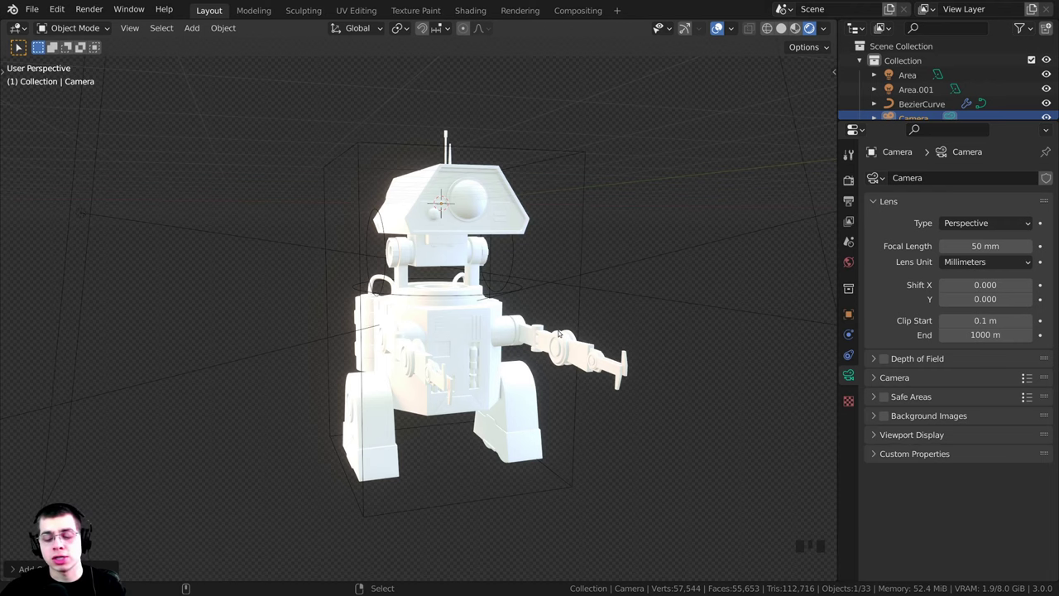
key("ctrl+alt+KP_0")
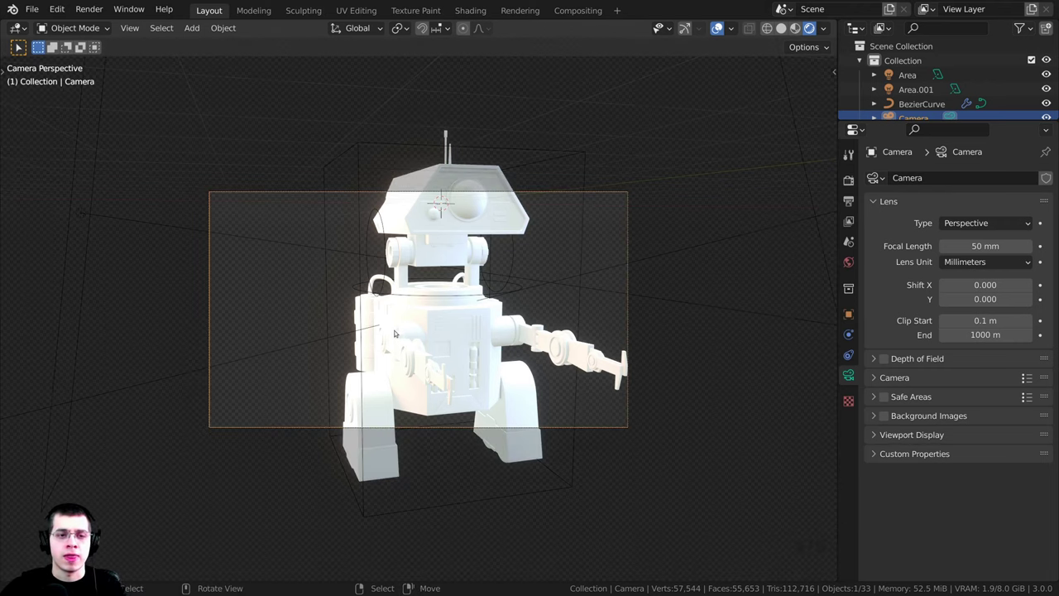
key("g")
right_click(418, 282)
middle_click_drag(417, 282, 311, 331)
scroll(310, 331, "down", 5)
key("KP_0")
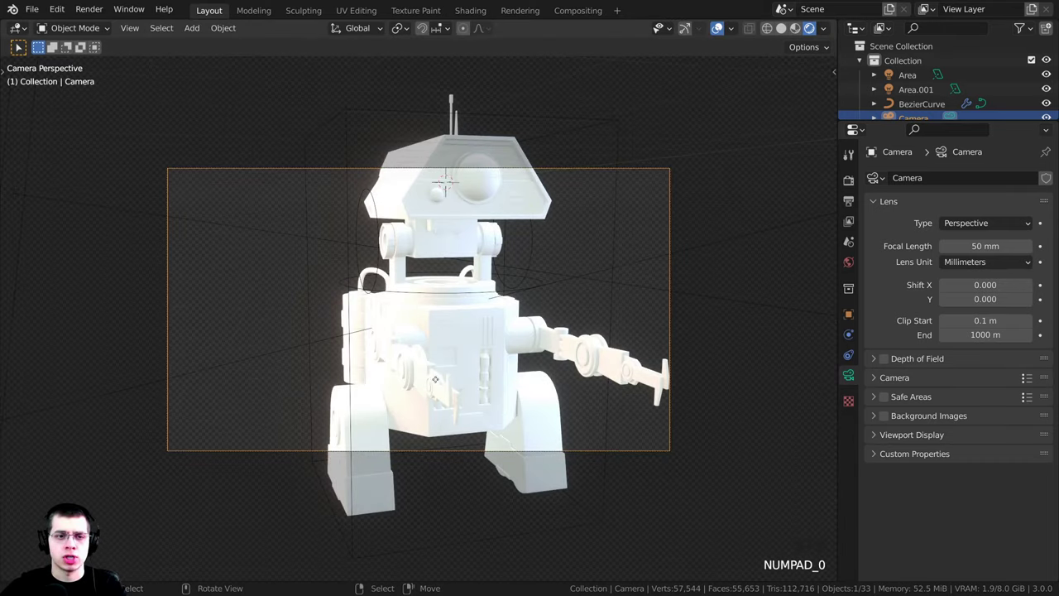
- Shift the camera and pull it back along its local Z axis until the robot roughly fits the frame
key("g")
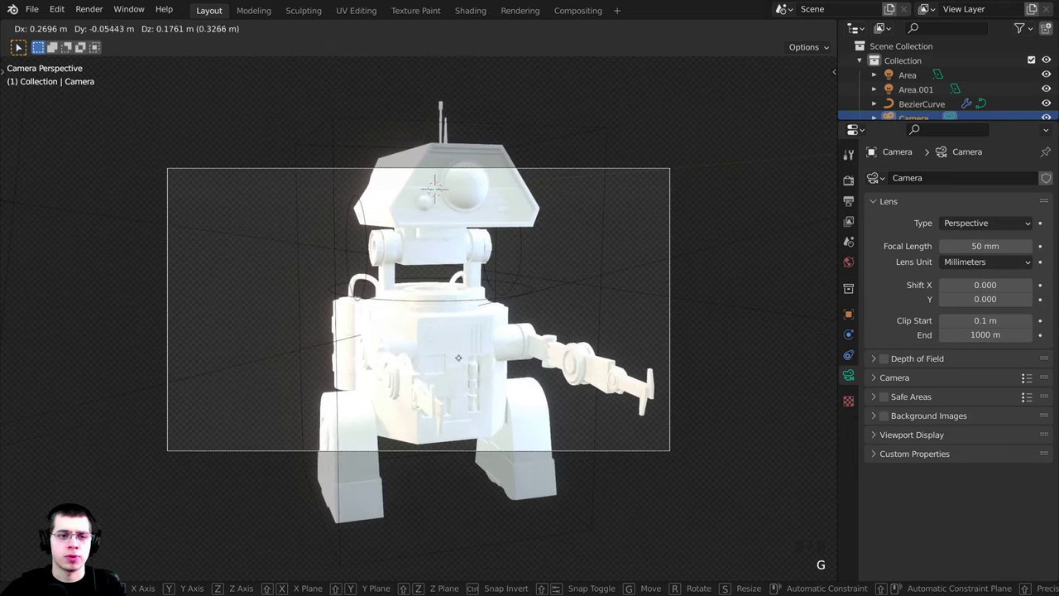
left_click(469, 373)
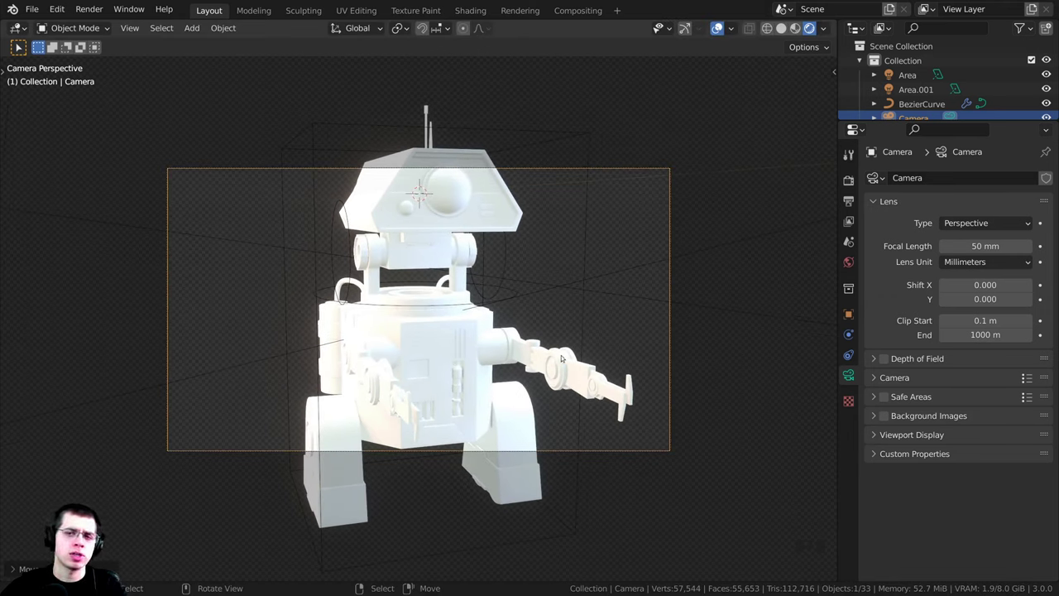
key("g")
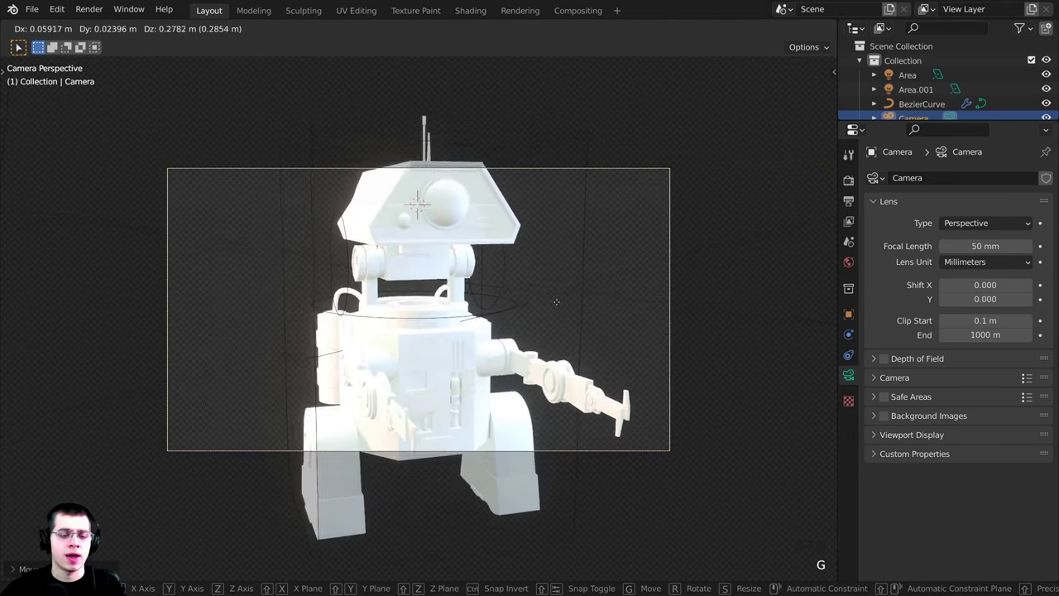
key("z")
key("z")
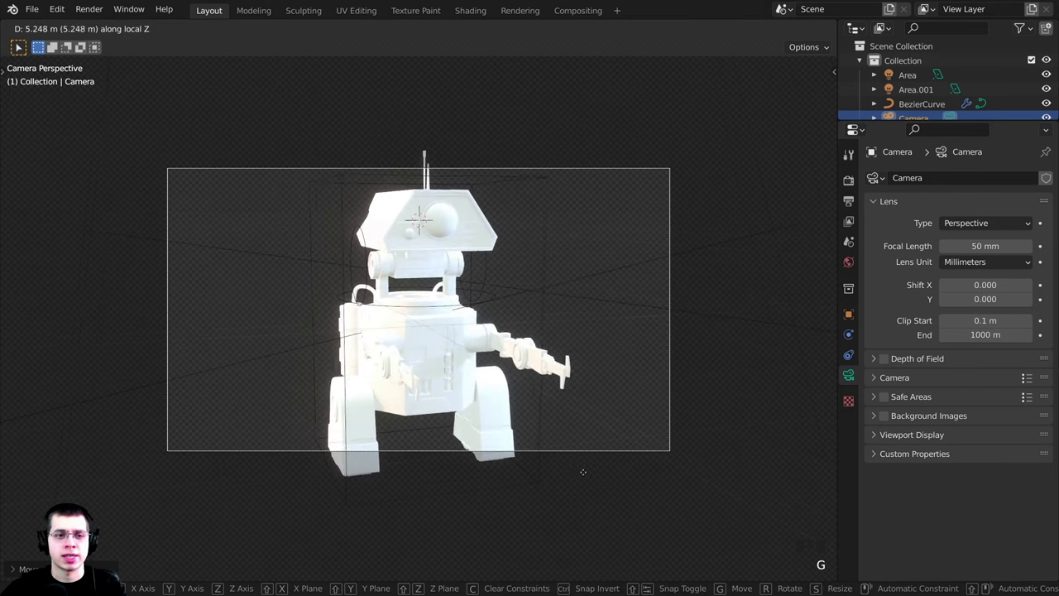
left_click(577, 501)
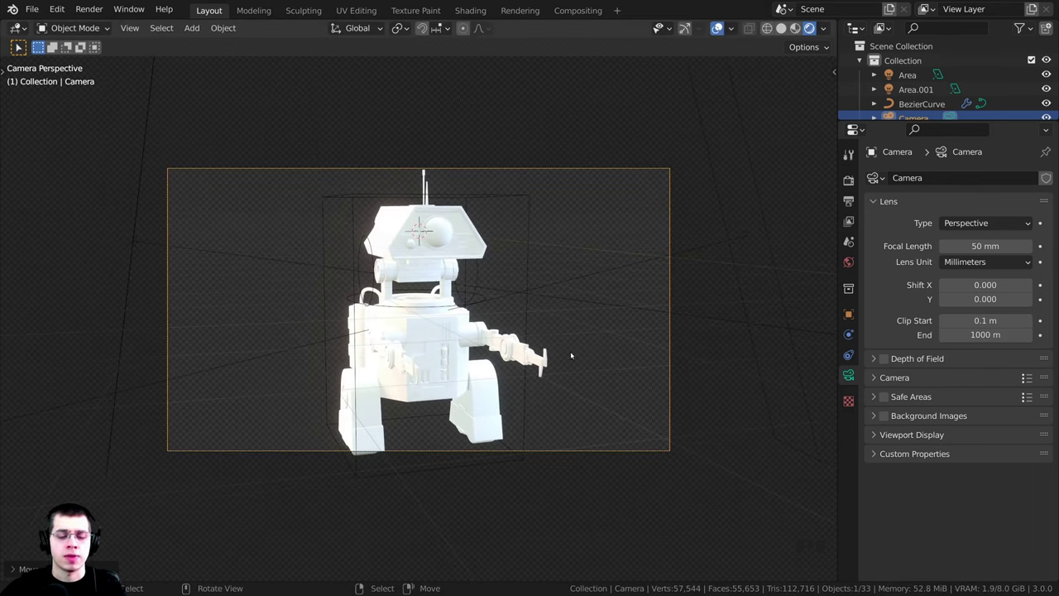
- Rotate the camera freely with trackball rotation to adjust how the robot sits in the frame
key("r")
key("r")
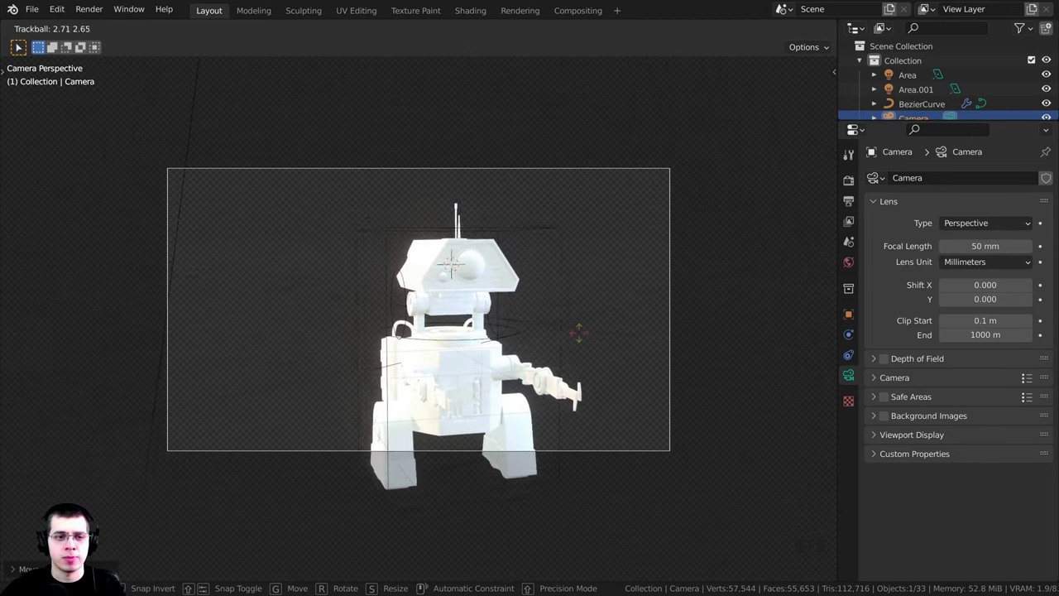
left_click(605, 278)
scroll(434, 156, "up", 2)
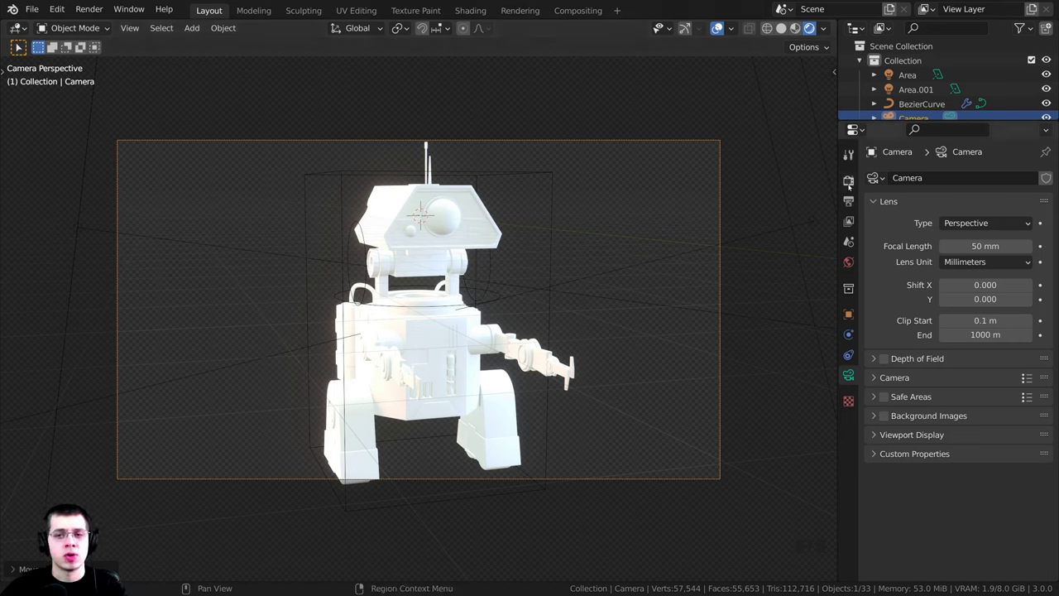
- Set the output resolution width to 1440 px for a square frame
left_click(848, 182)
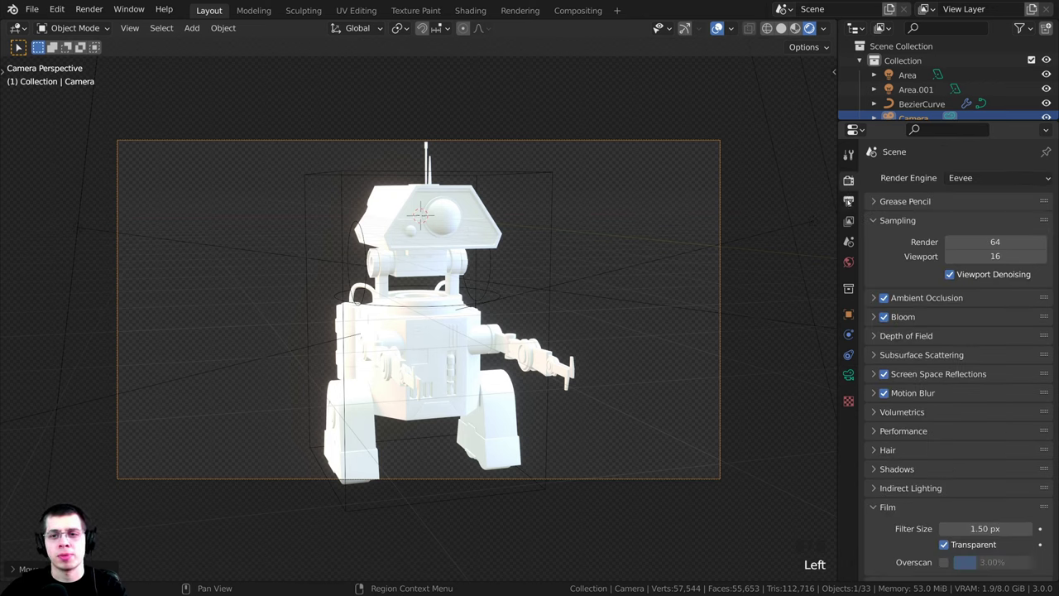
left_click(848, 201)
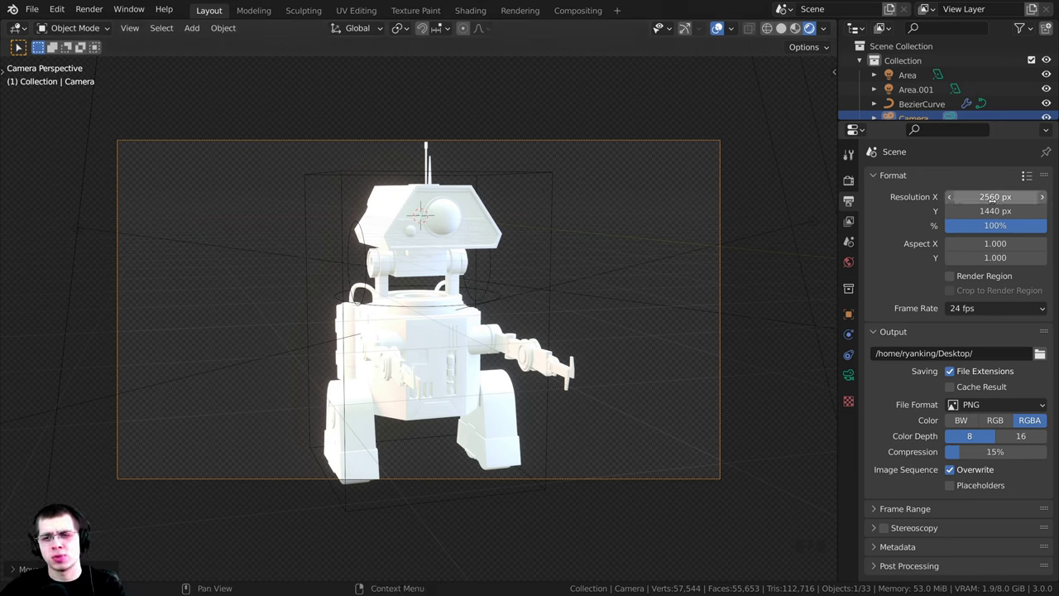
left_click(992, 199)
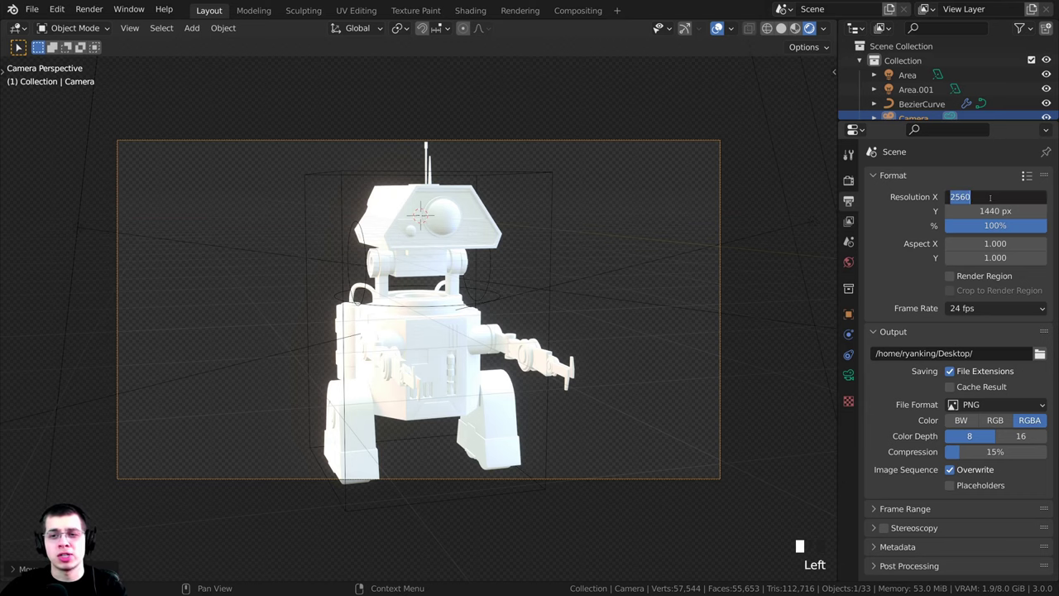
type("144")
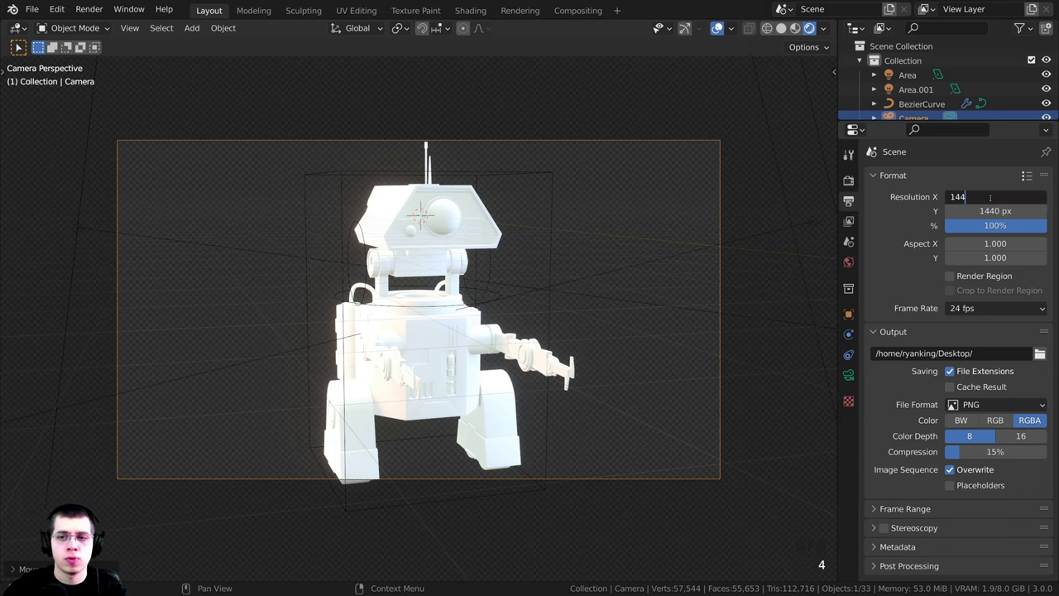
type("0")
key("Return")
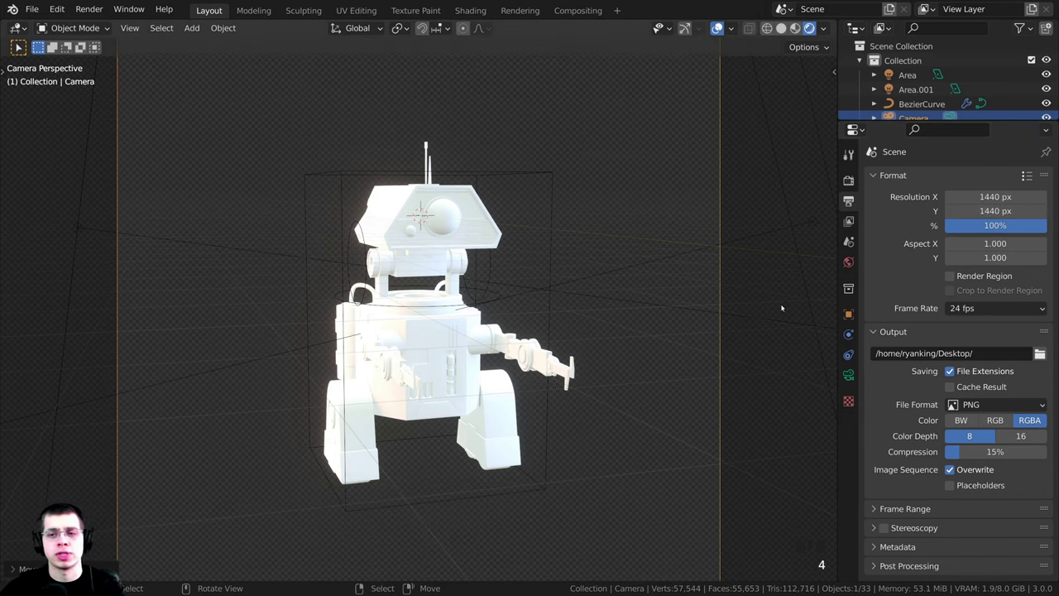
- Move the camera along its local Z axis closer to the robot so it fills more of the square frame
scroll(627, 326, "down", 2)
left_click(628, 327)
key("g")
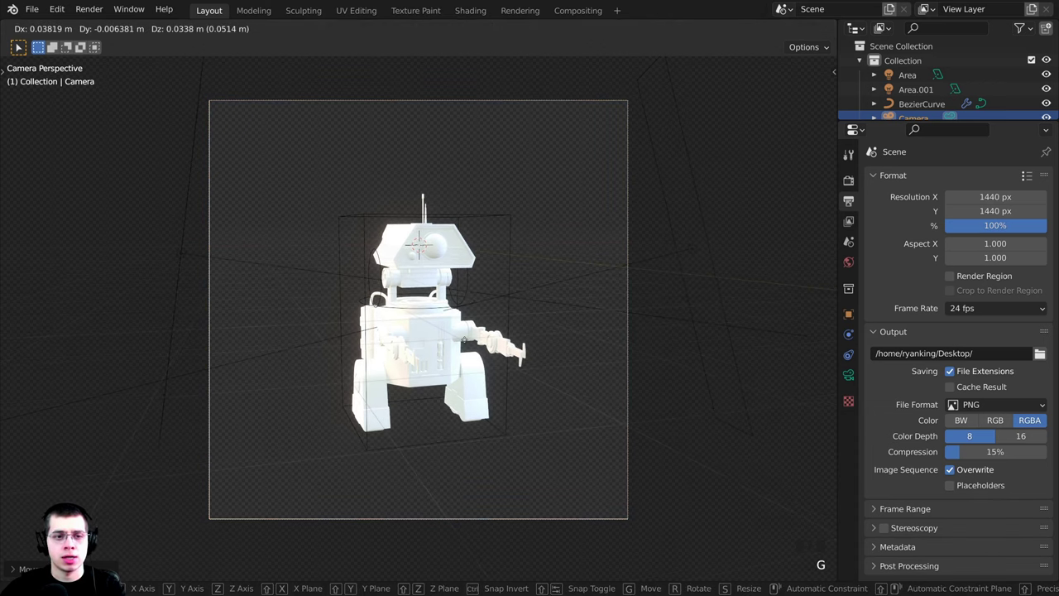
key("z")
key("z")
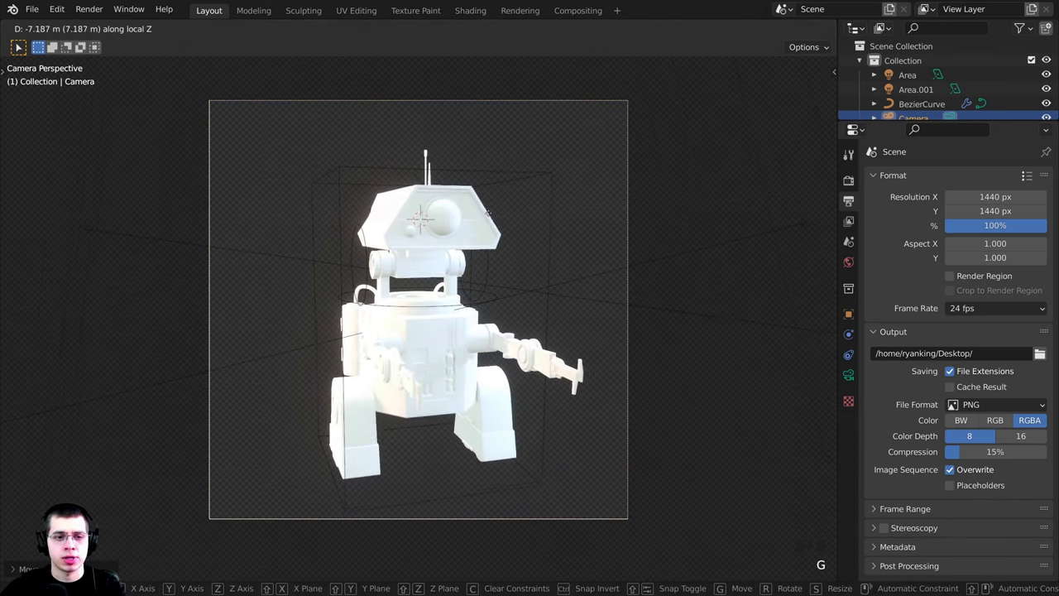
left_click(488, 214)
scroll(451, 246, "down", 2)
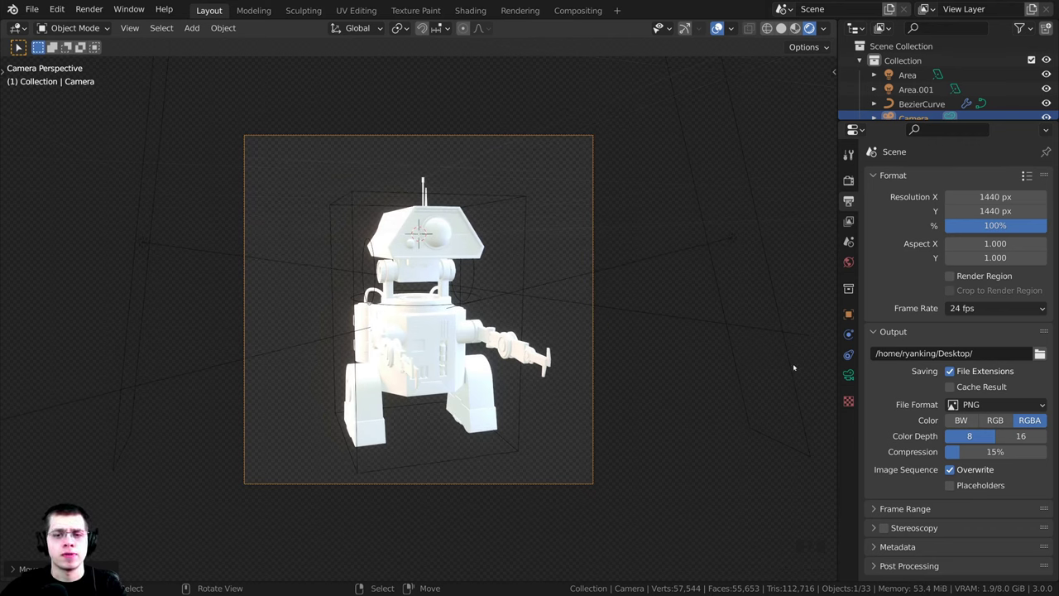
- Set the camera's focal length to 80 mm
left_click(847, 375)
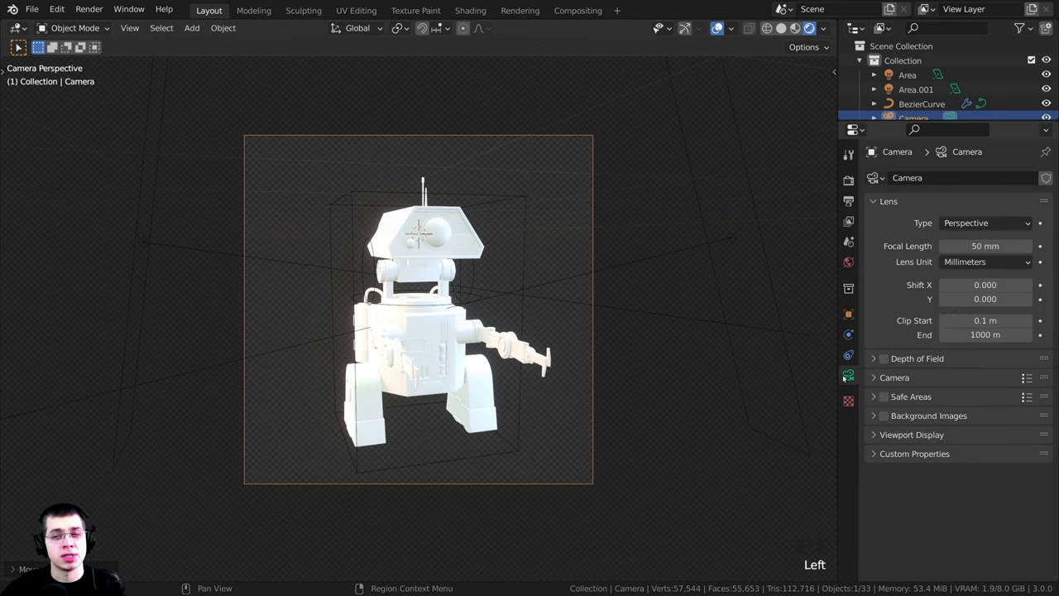
left_click(977, 246)
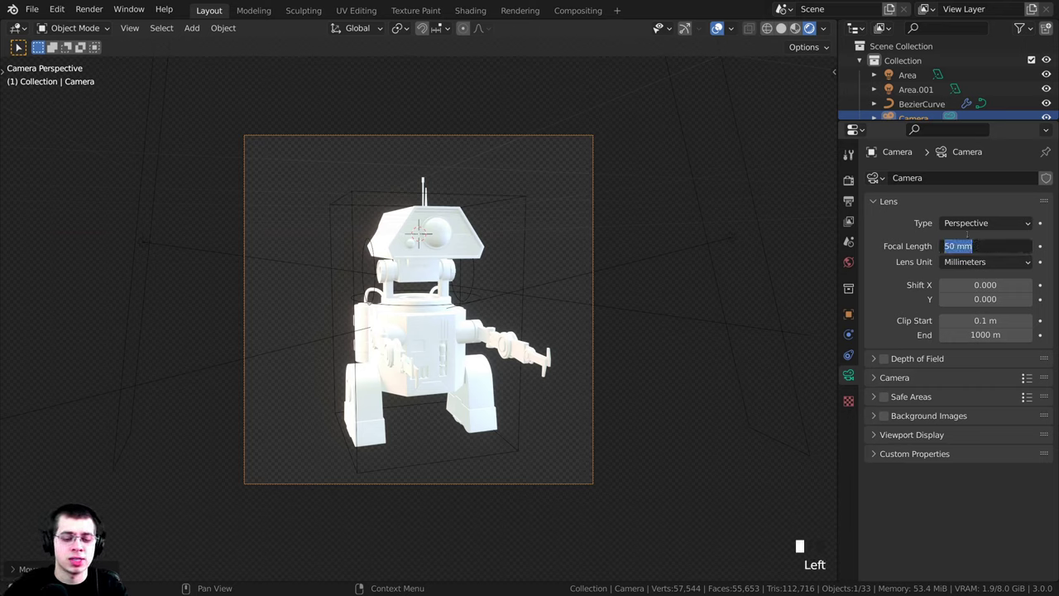
type("80")
key("Return")
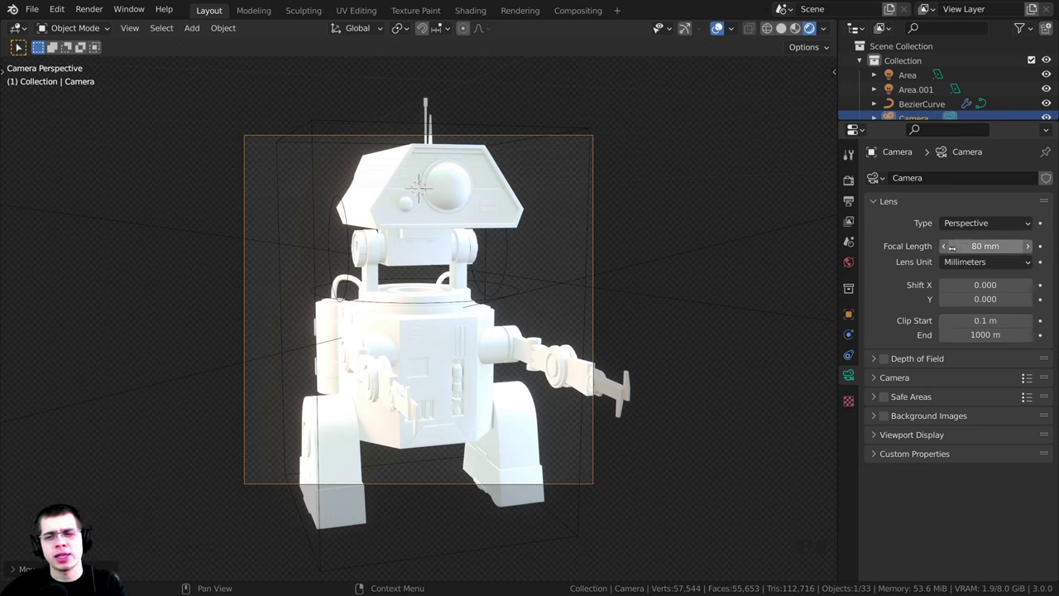
left_click(313, 129)
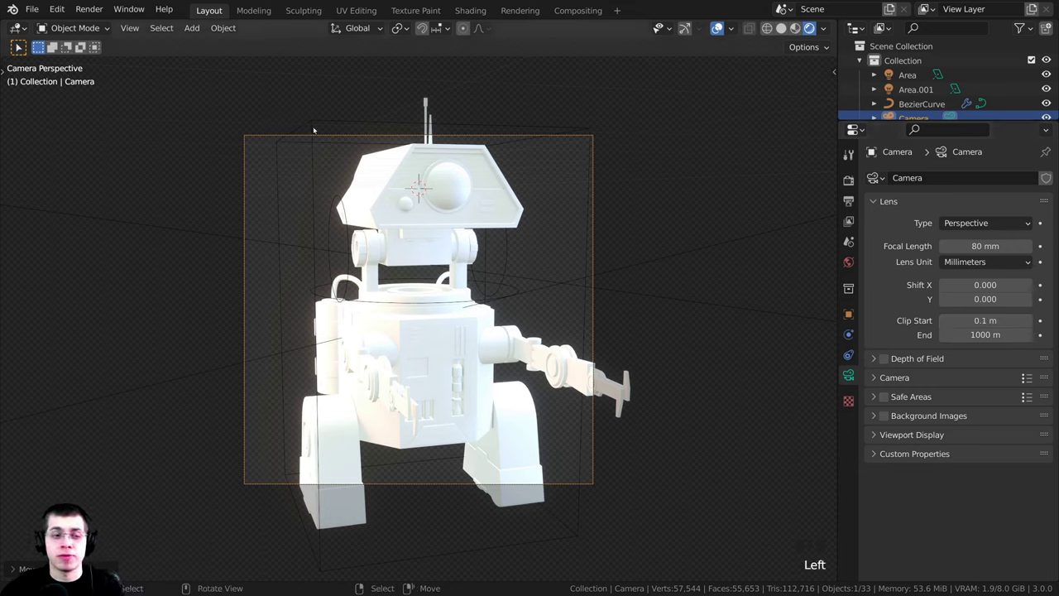
left_click(513, 21)
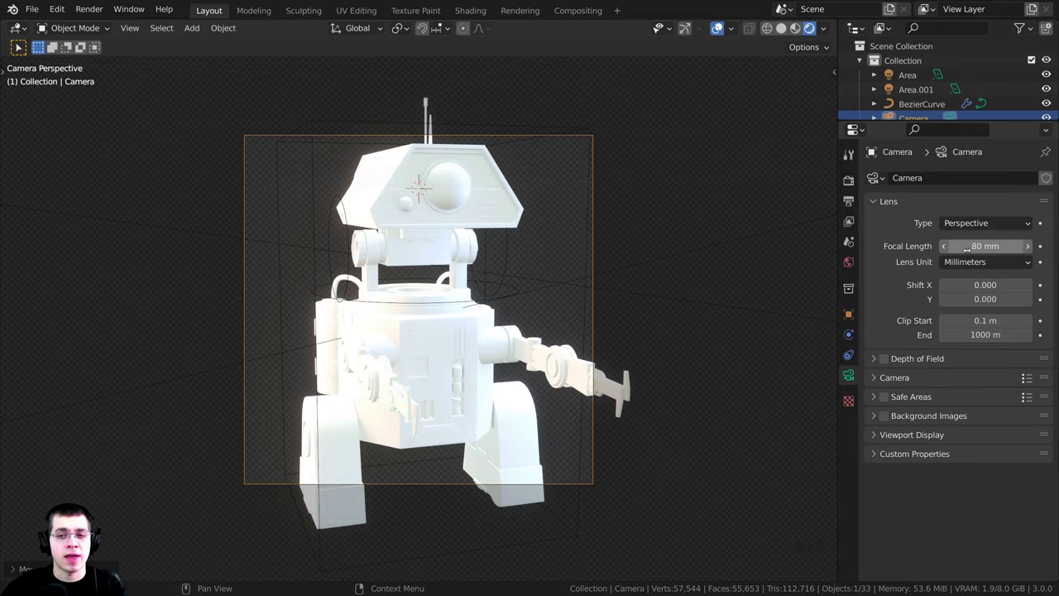
- Lower the camera's focal length to 13 mm and try moving the camera close to the robot along its local Z axis
left_click_drag(966, 248, 941, 248)
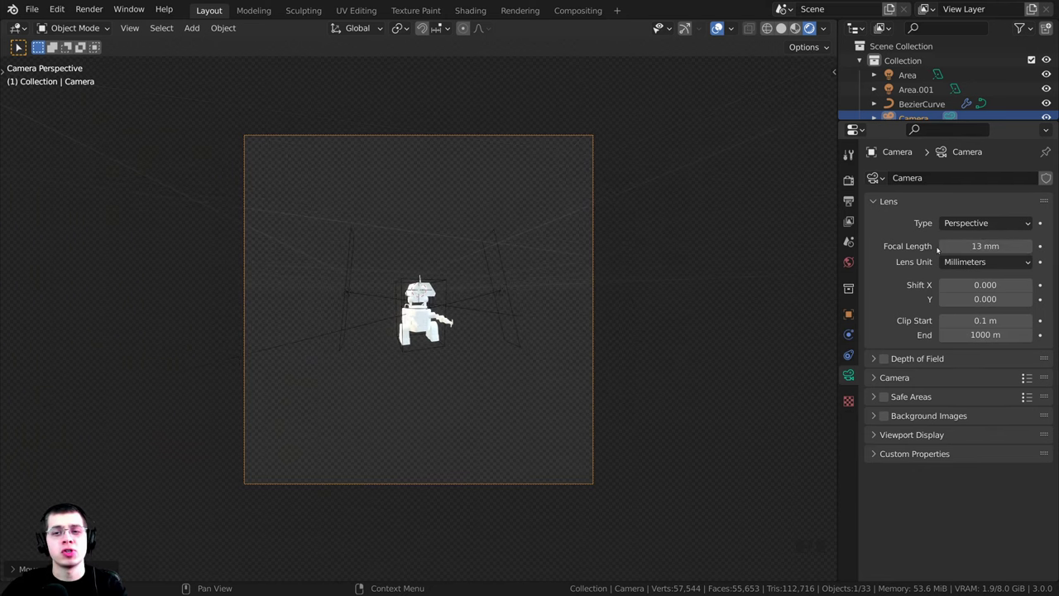
key("g")
key("z")
key("z")
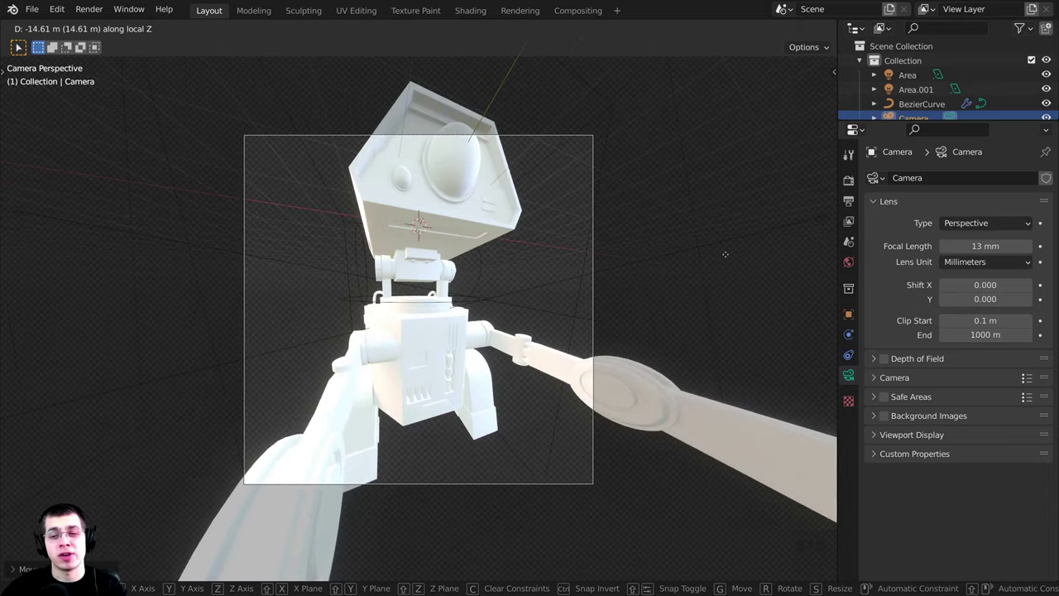
right_click(725, 254)
- Raise the camera's focal length to 1.251 m and try pulling the camera about 100 m back along its local Z axis
left_click_drag(993, 247, 873, 247)
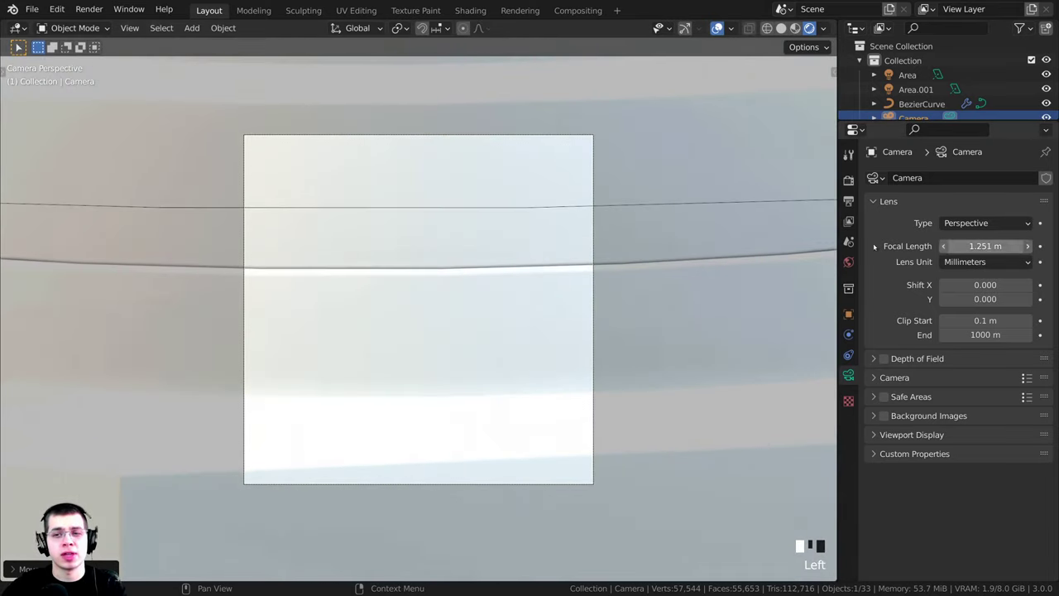
key("g")
key("z")
key("z")
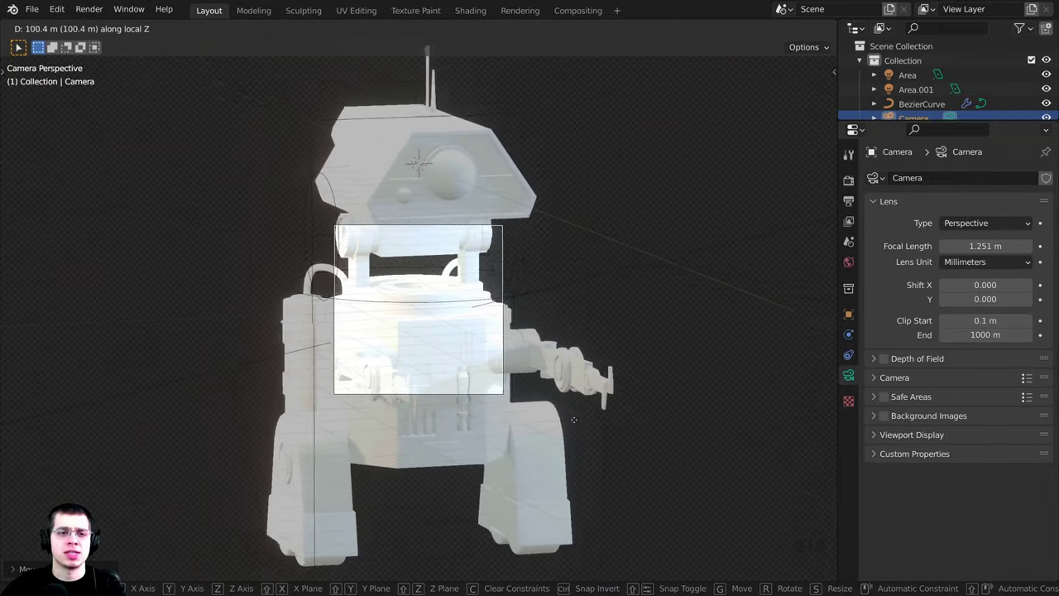
right_click(680, 122)
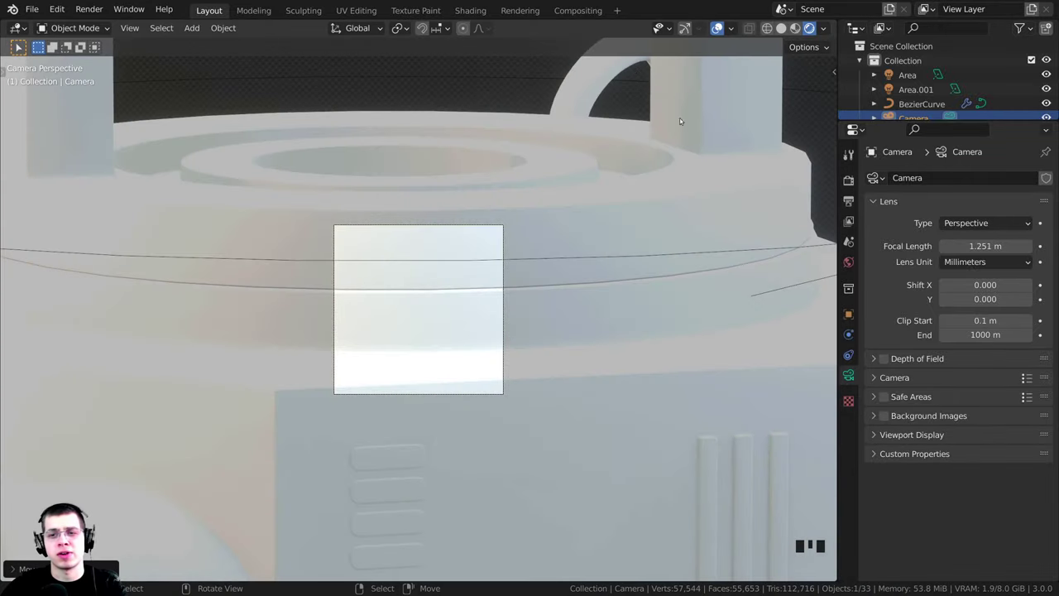
- Return the camera's focal length to 80 mm
left_click_drag(986, 246, 909, 245)
left_click(986, 244)
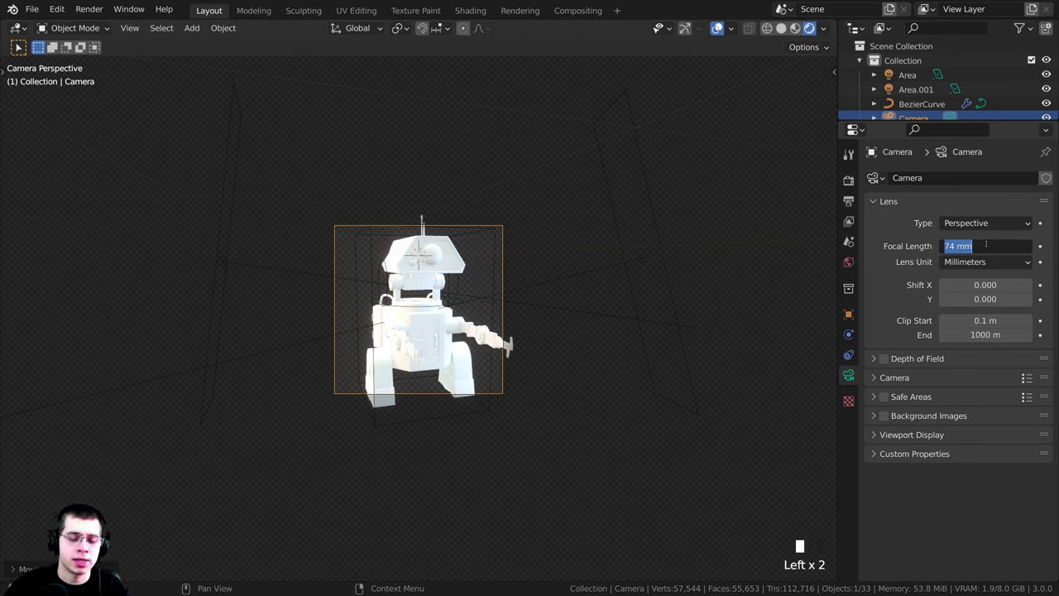
type("80")
key("Return")
- Pull the camera back along its local Z axis until the whole robot fits the frame, and save the file
scroll(514, 205, "up", 4)
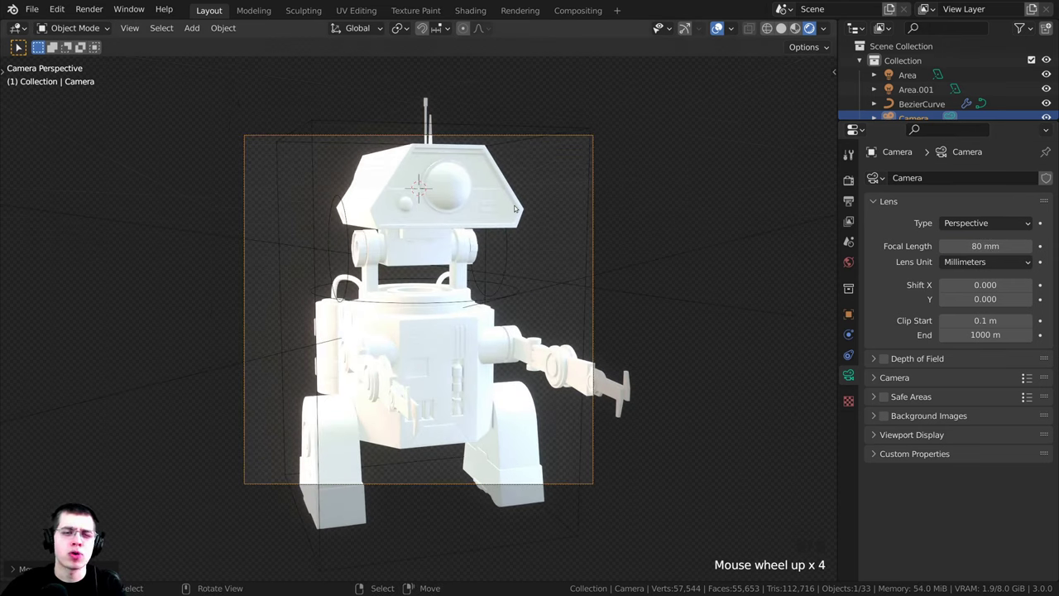
key("g")
key("g")
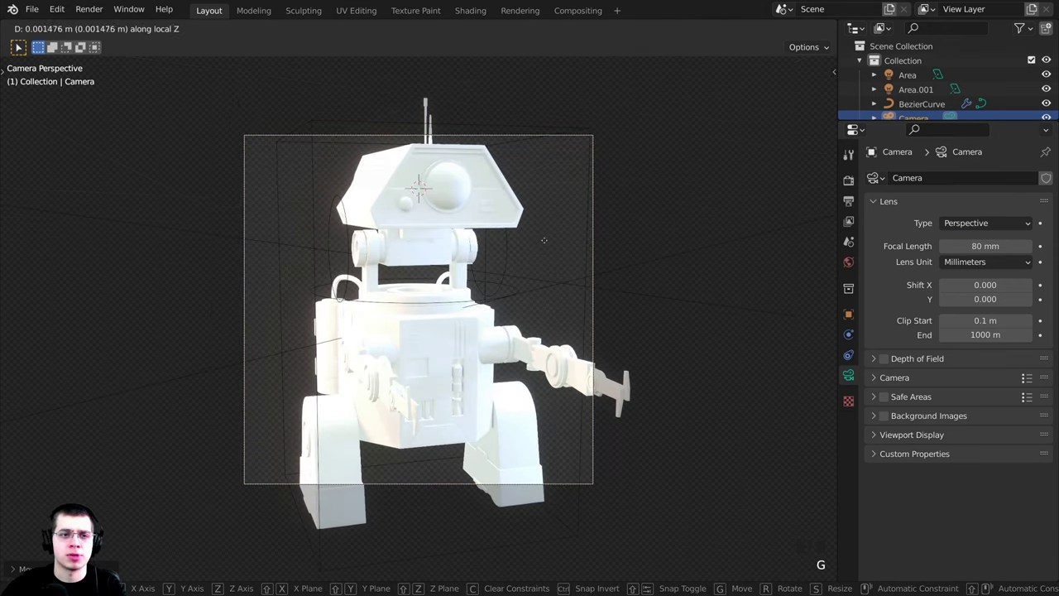
key("g")
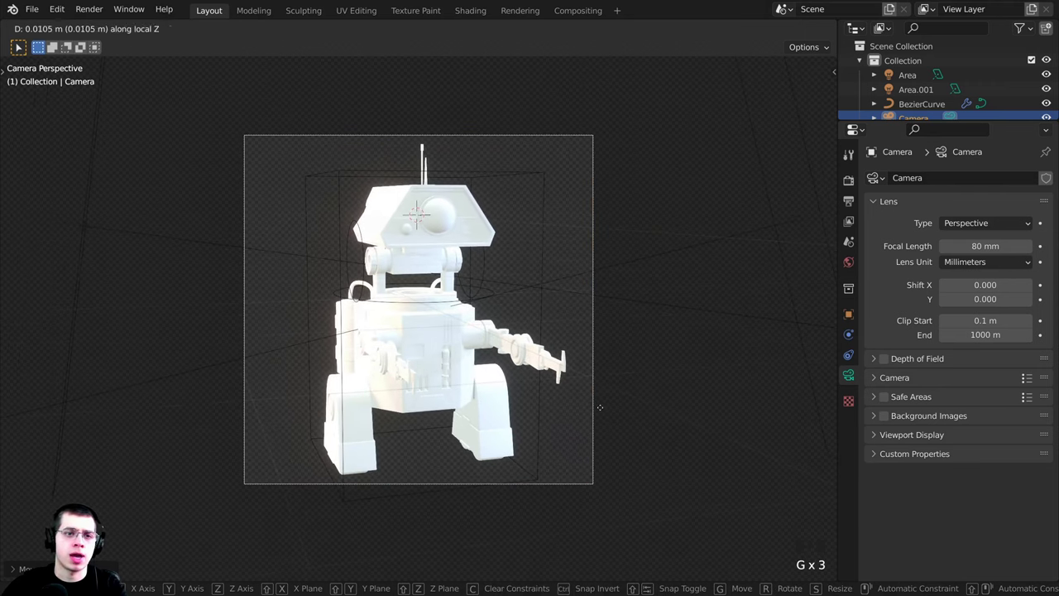
key("g")
left_click(587, 299)
middle_click(509, 248, "shift")
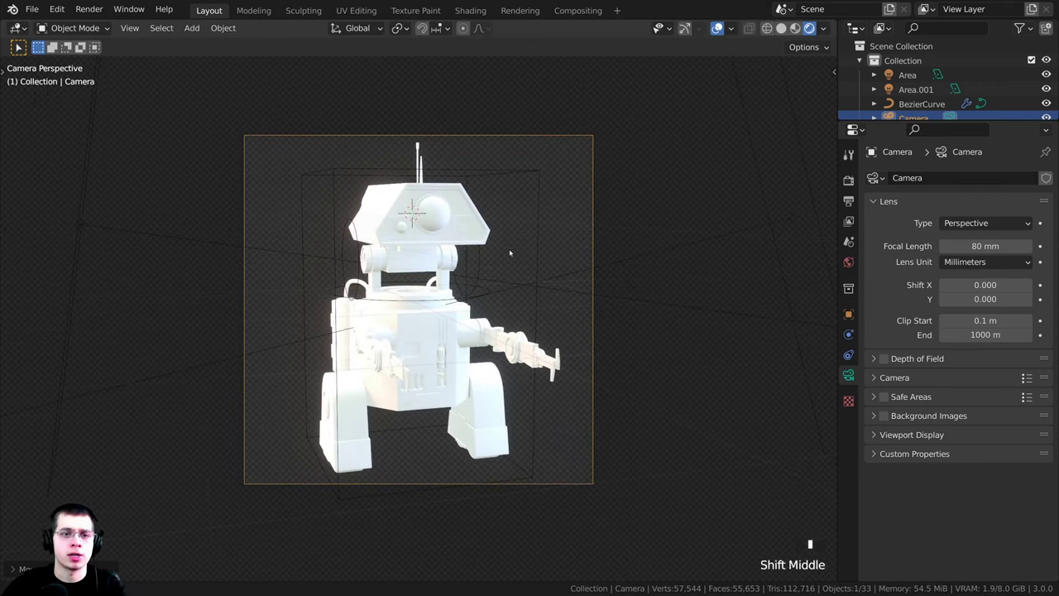
key("g")
left_click(509, 251)
key("ctrl+s")
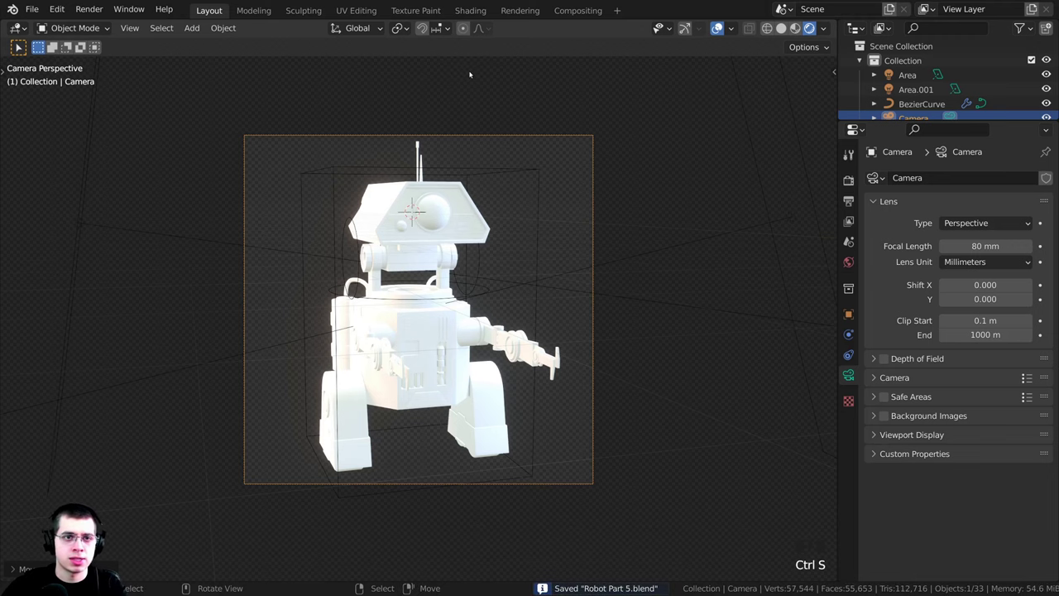
- Switch to the Shading workspace and show the camera view with rendered shading in its 3D viewport
left_click(468, 11)
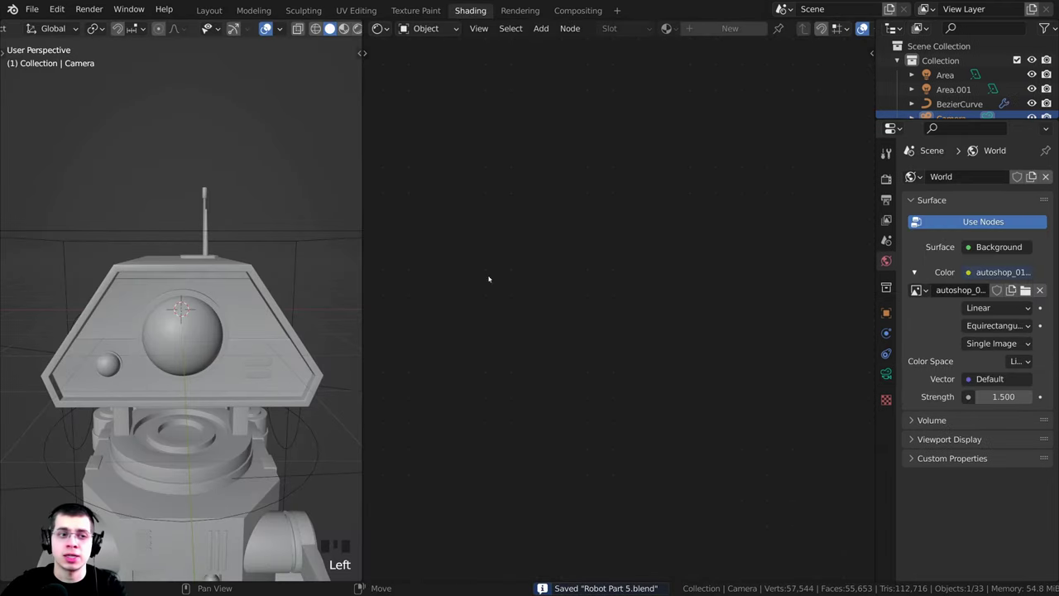
scroll(246, 316, "down", 2)
key("KP_0")
middle_click_drag(263, 322, 260, 397, "shift")
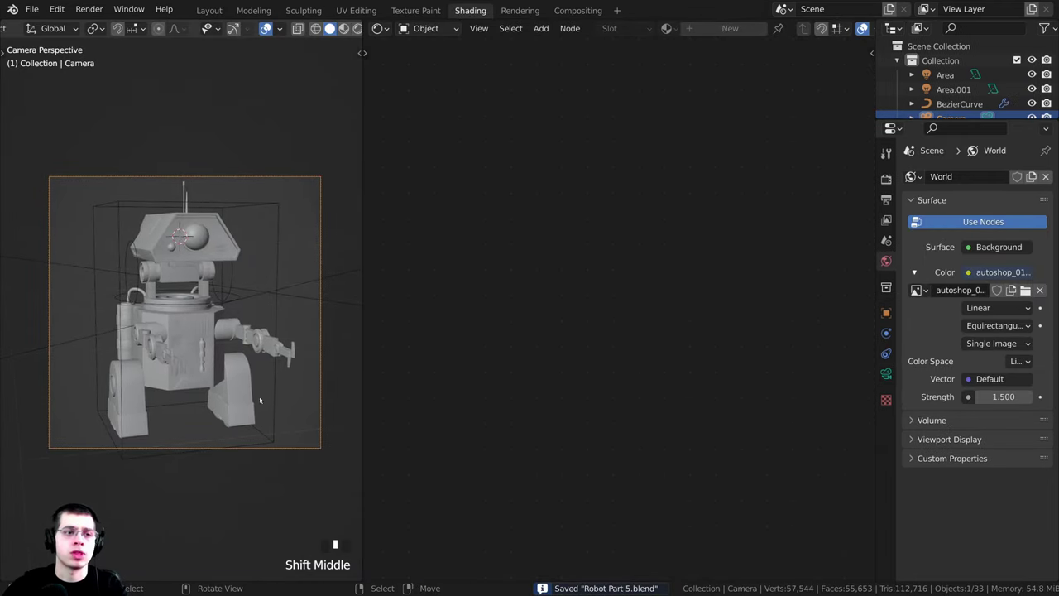
scroll(264, 282, "up", 1)
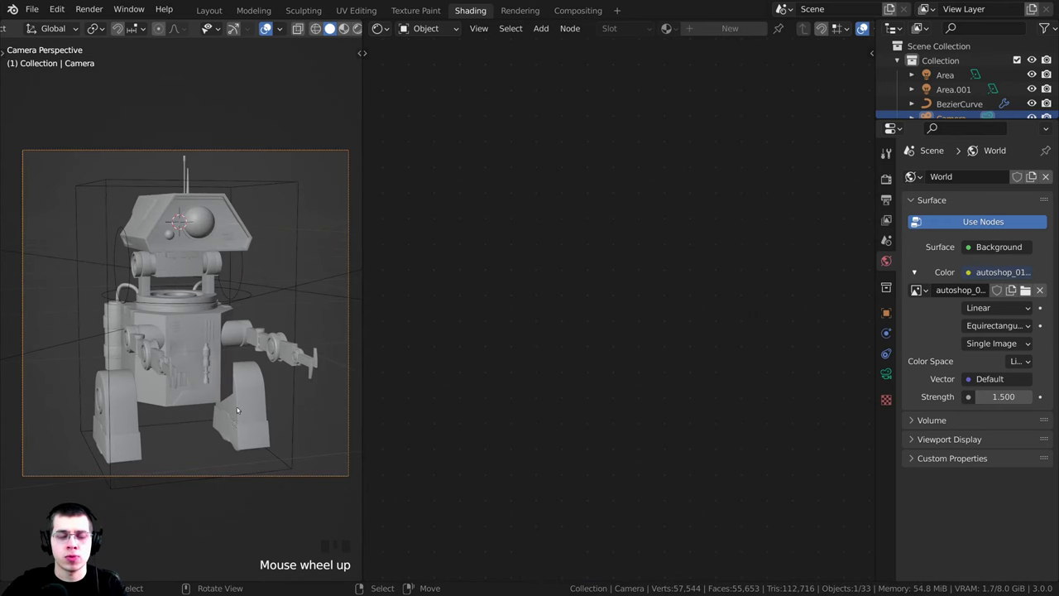
key("z")
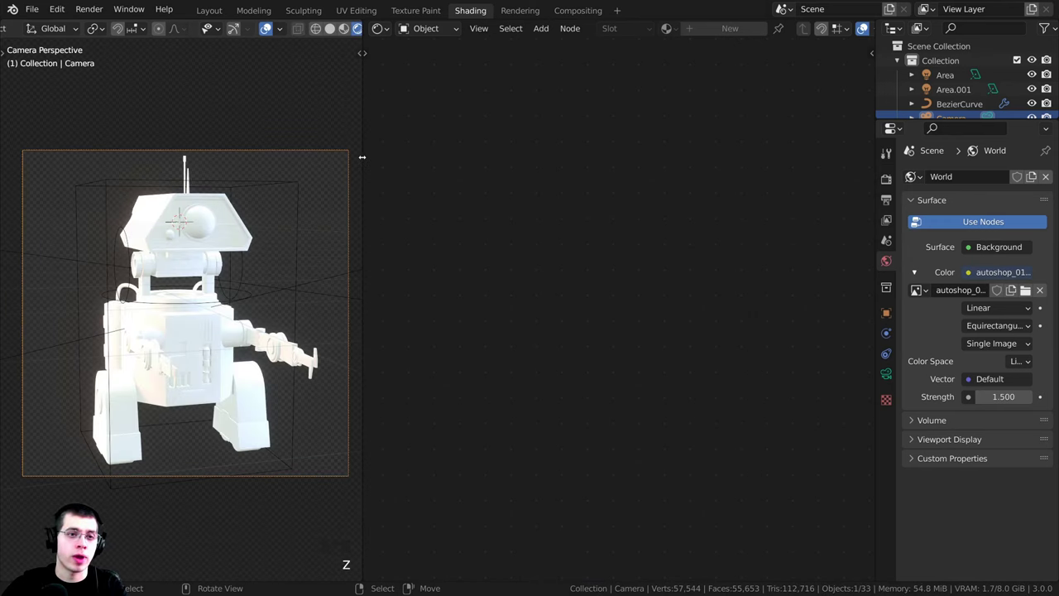
- Widen the node area on both sides and choose Shader Editor as its editor type
left_click_drag(361, 157, 338, 157)
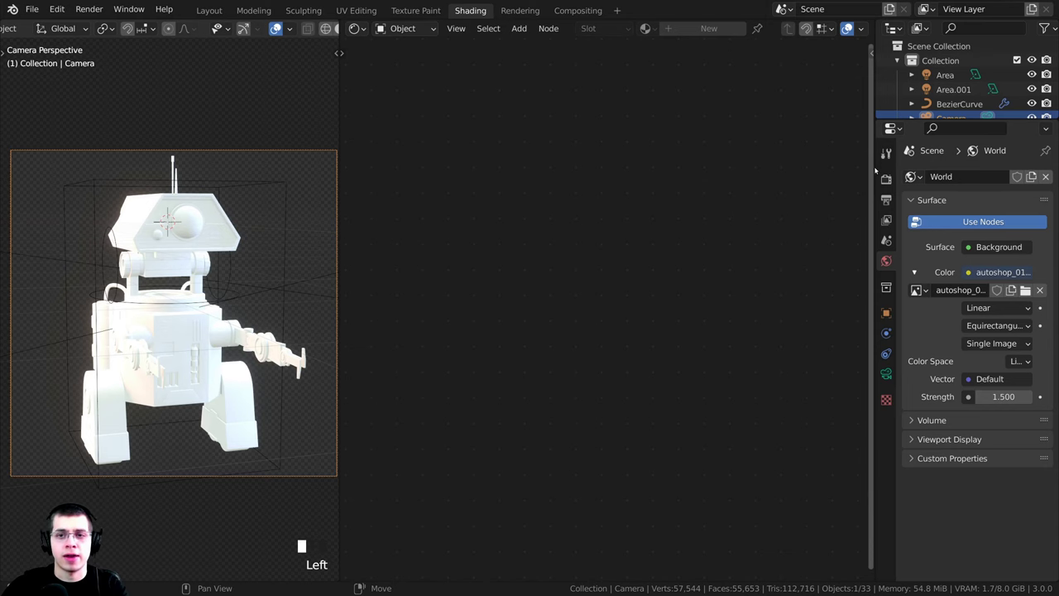
left_click_drag(874, 167, 911, 167)
scroll(50, 28, "up", 4)
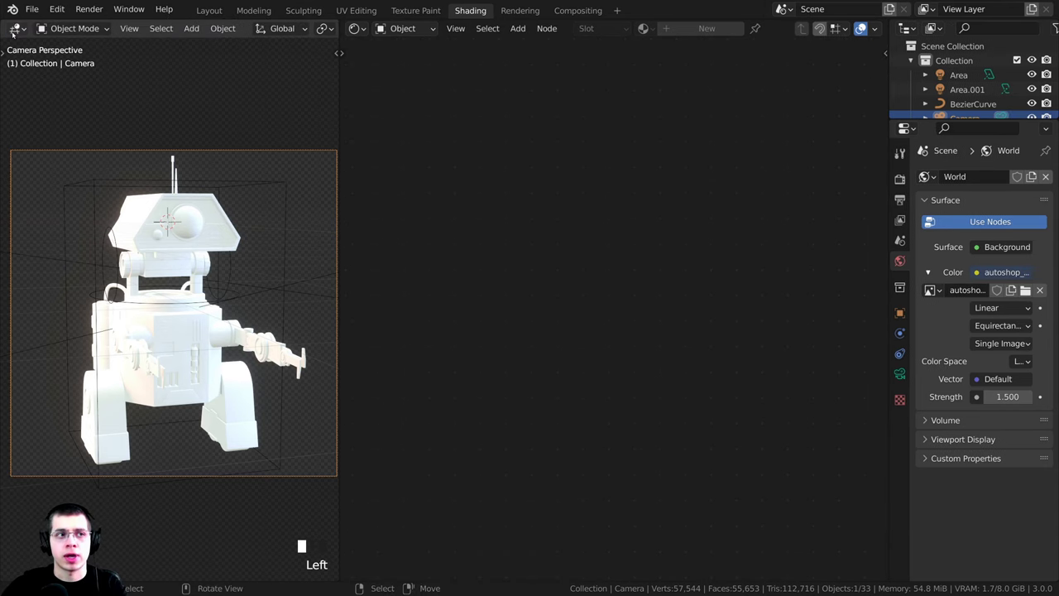
left_click(16, 28)
left_click(354, 28)
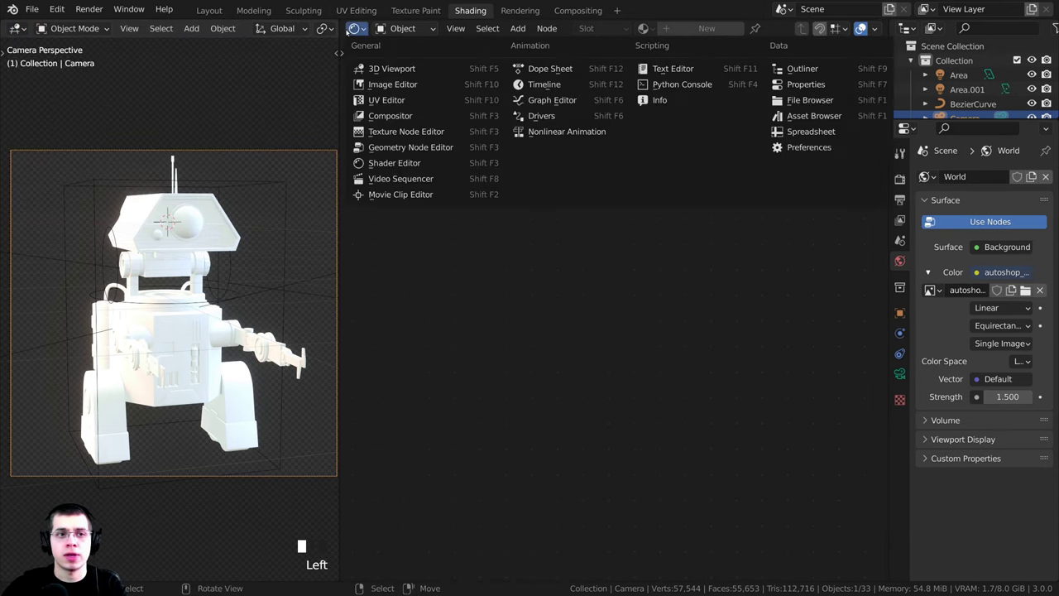
left_click(394, 163)
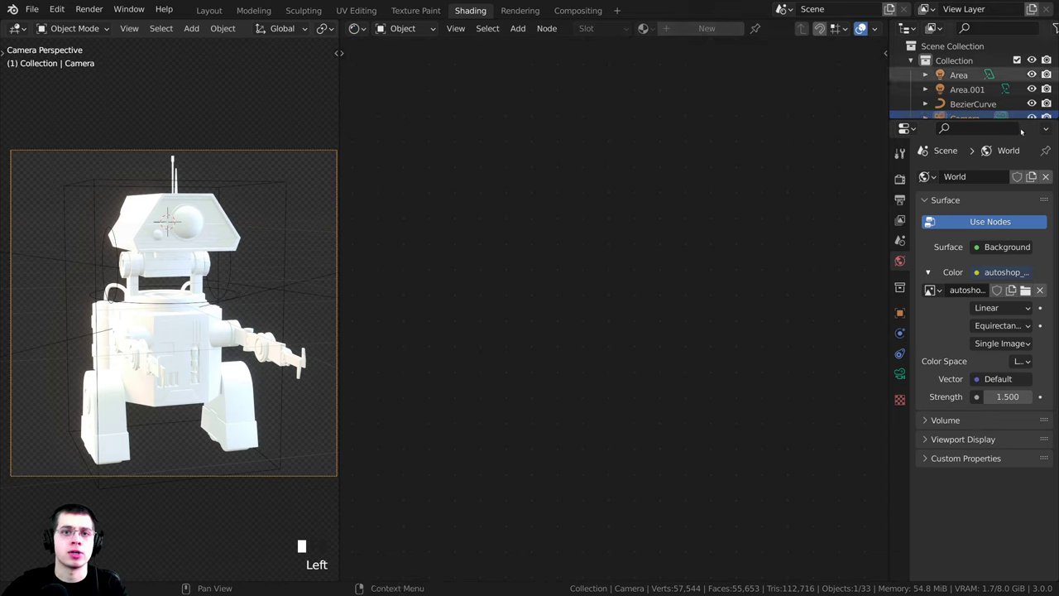
- Create a new material on the robot's head and name it "Metal"
left_click(137, 218)
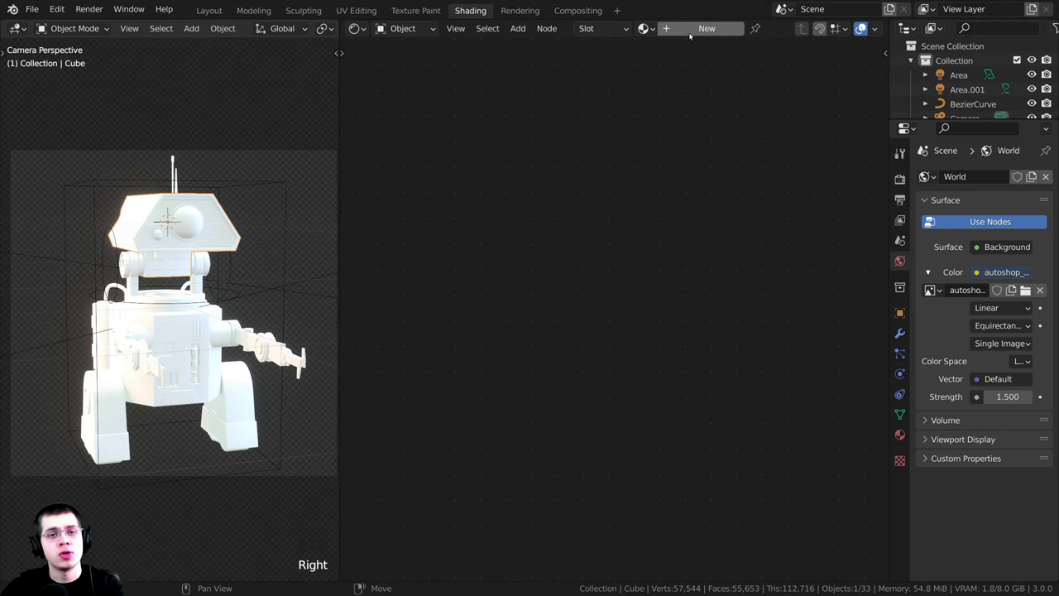
left_click(696, 31)
double_click(748, 29)
type("M")
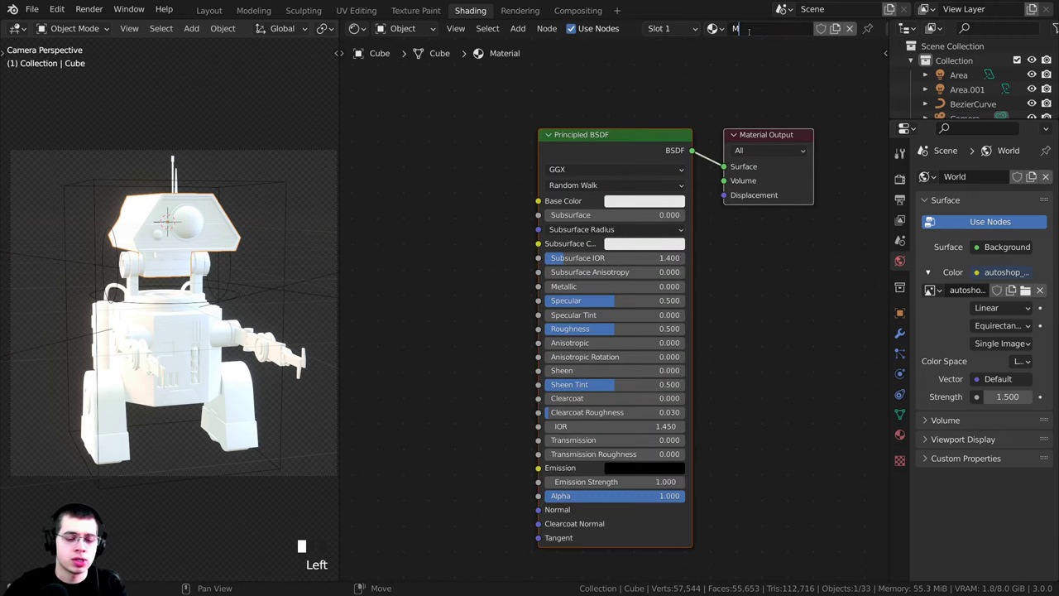
type("etal")
key("Return")
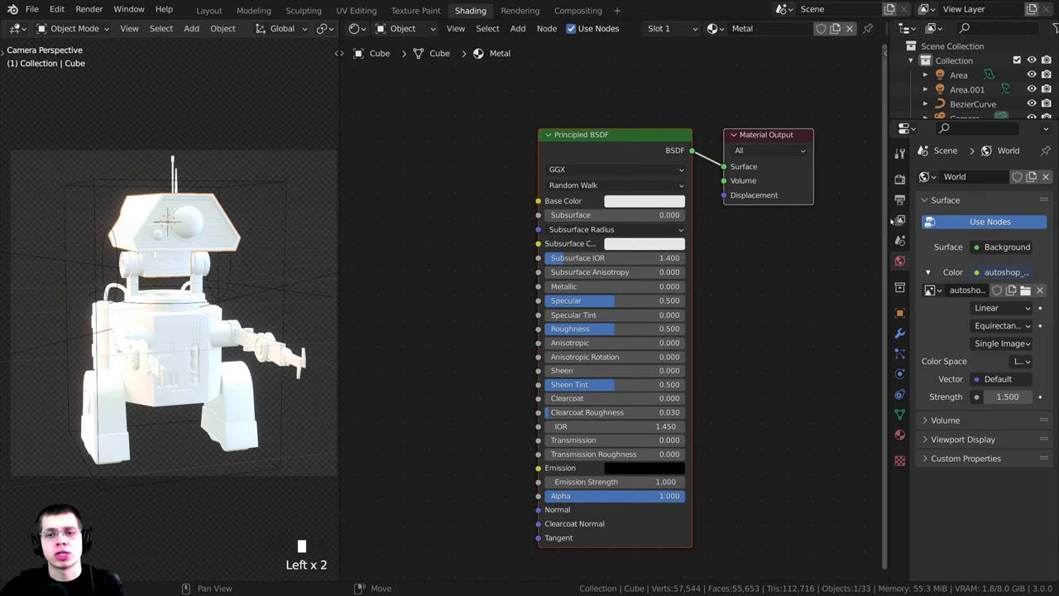
- Widen the shader editor on both sides and reframe the Metal node setup and the robot in the camera view
left_click_drag(889, 217, 913, 218)
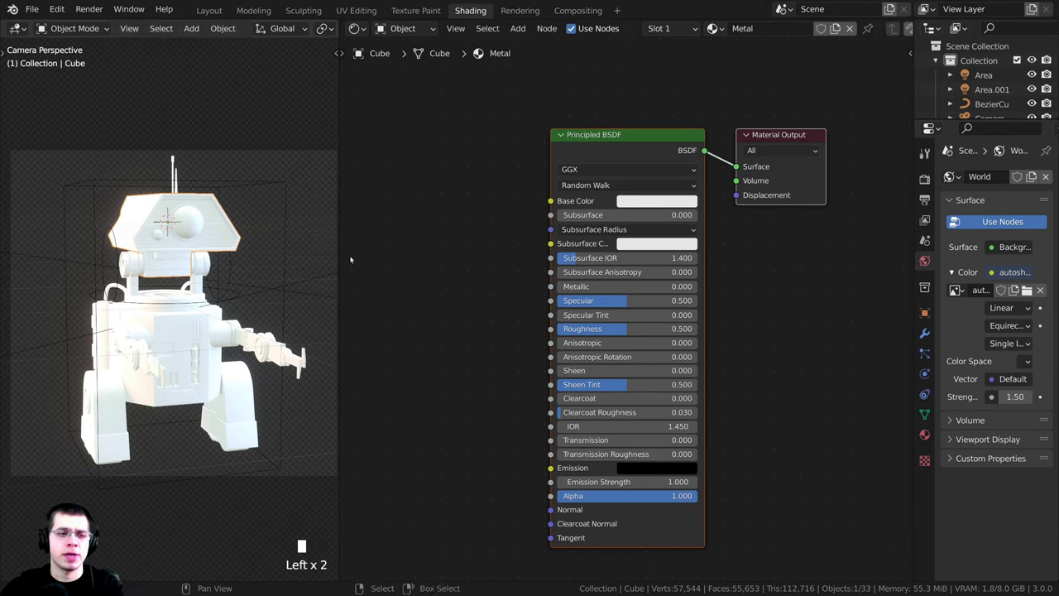
scroll(302, 317, "down", 2)
scroll(470, 253, "down", 2)
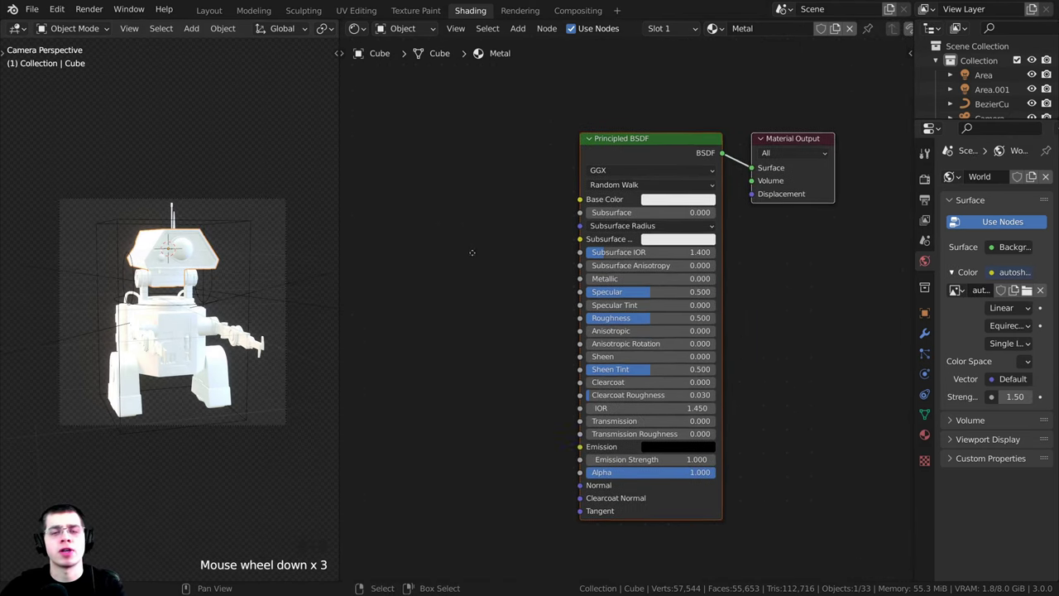
scroll(291, 307, "up", 2)
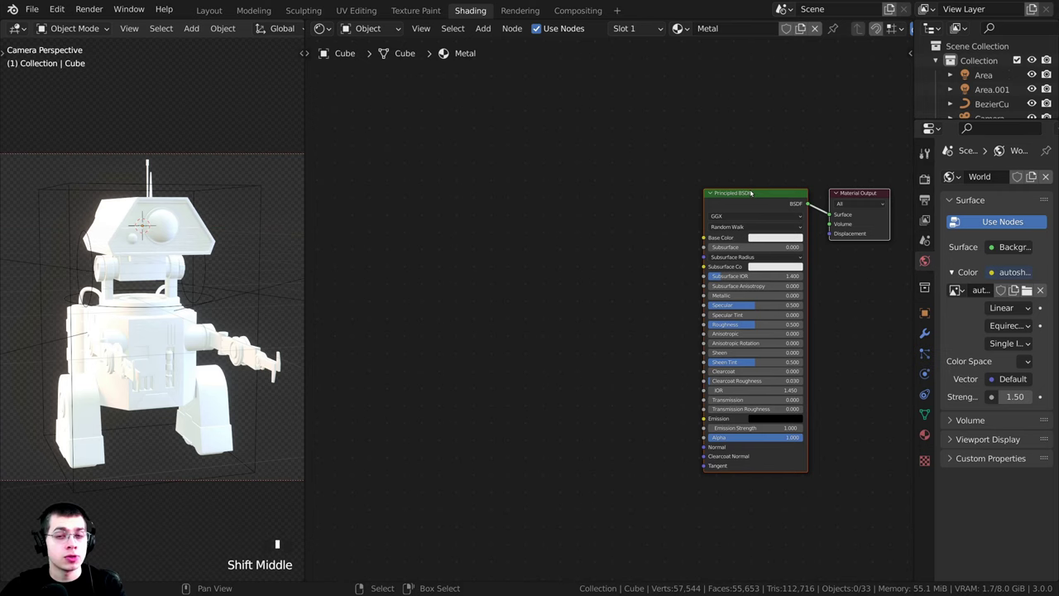
- Check in Preferences that the Node Wrangler add-on is enabled
left_click(750, 193)
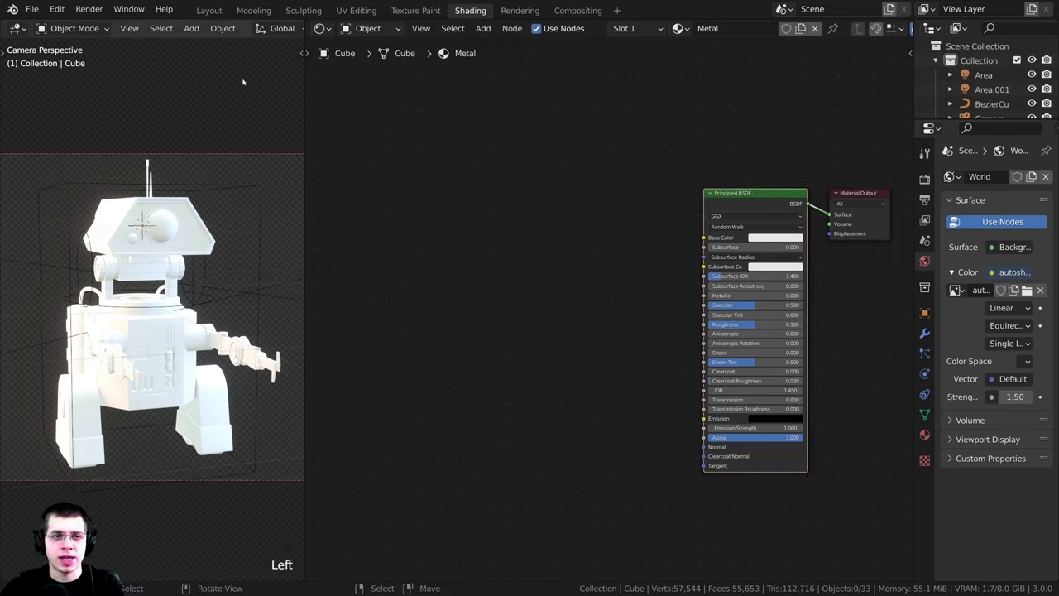
left_click(57, 9)
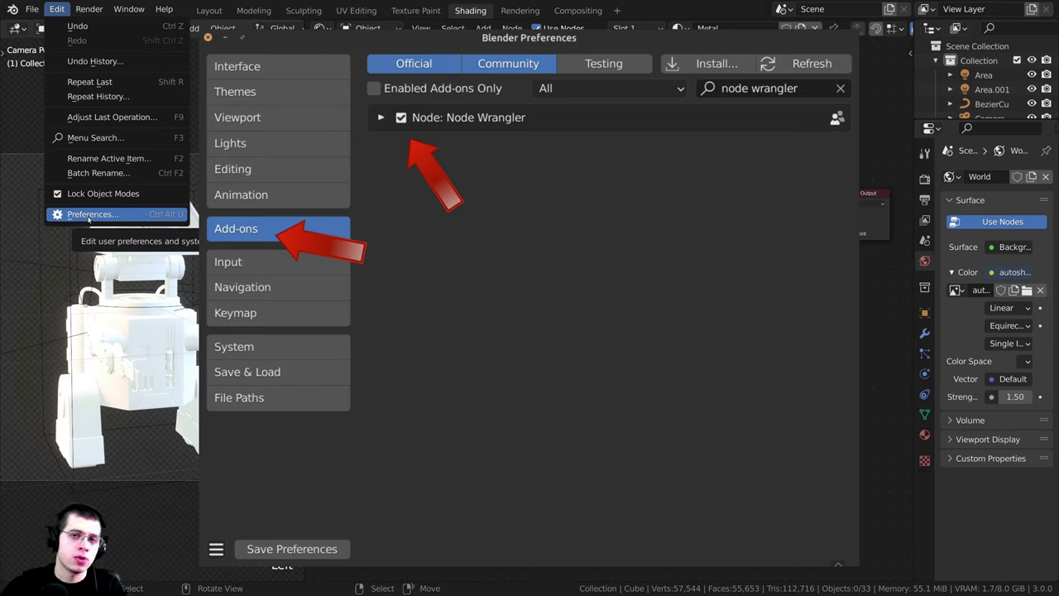
left_click(89, 214)
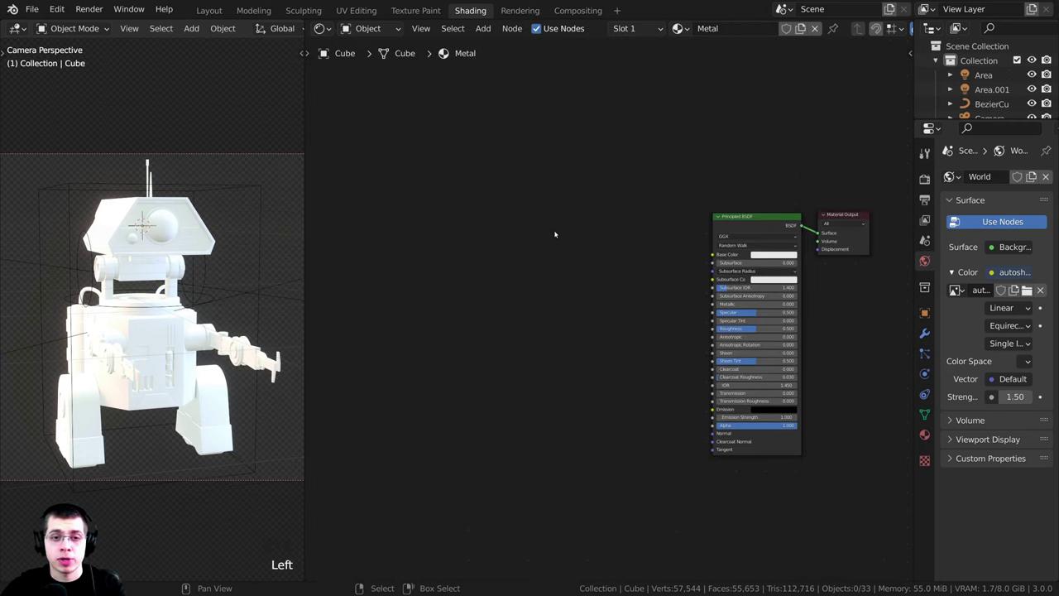
- Add an Ambient Occlusion node well before the Principled BSDF in the Metal material
key("shift+a")
left_click(554, 234)
type("am")
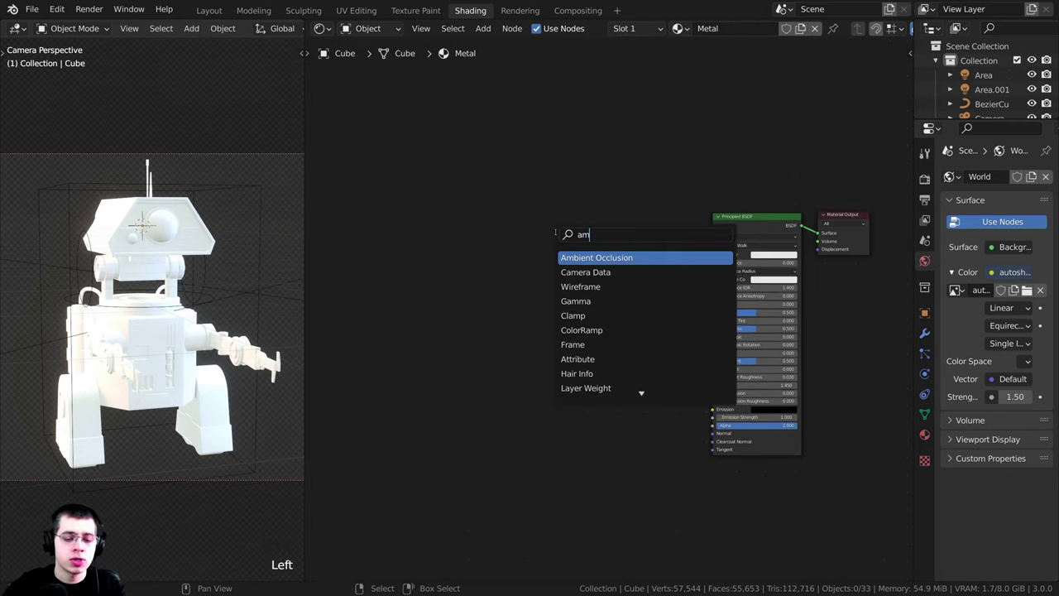
key("Return")
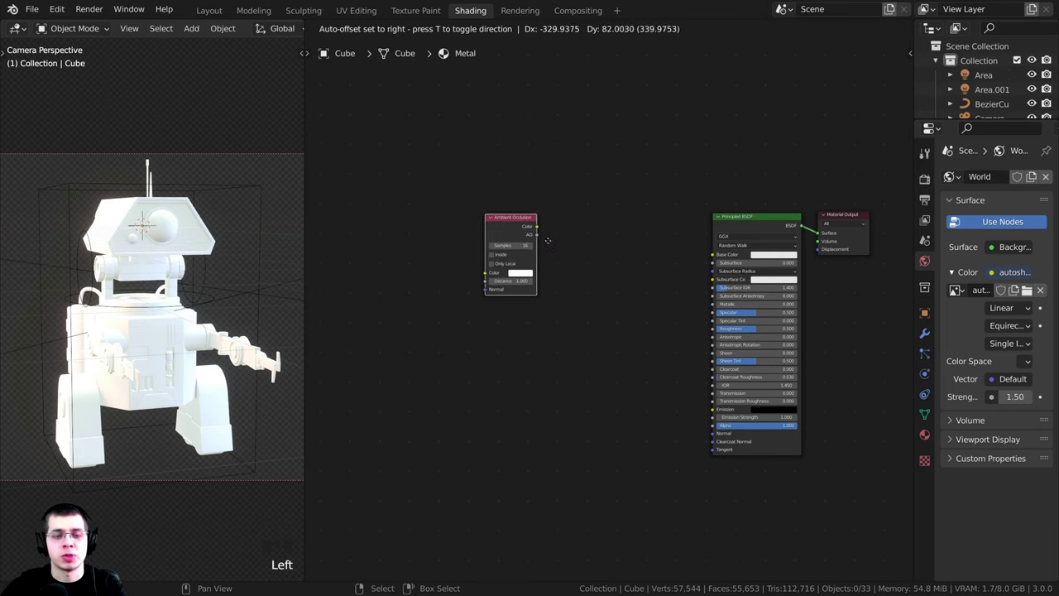
left_click(525, 225)
middle_click_drag(525, 225, 527, 249)
scroll(527, 249, "up", 5)
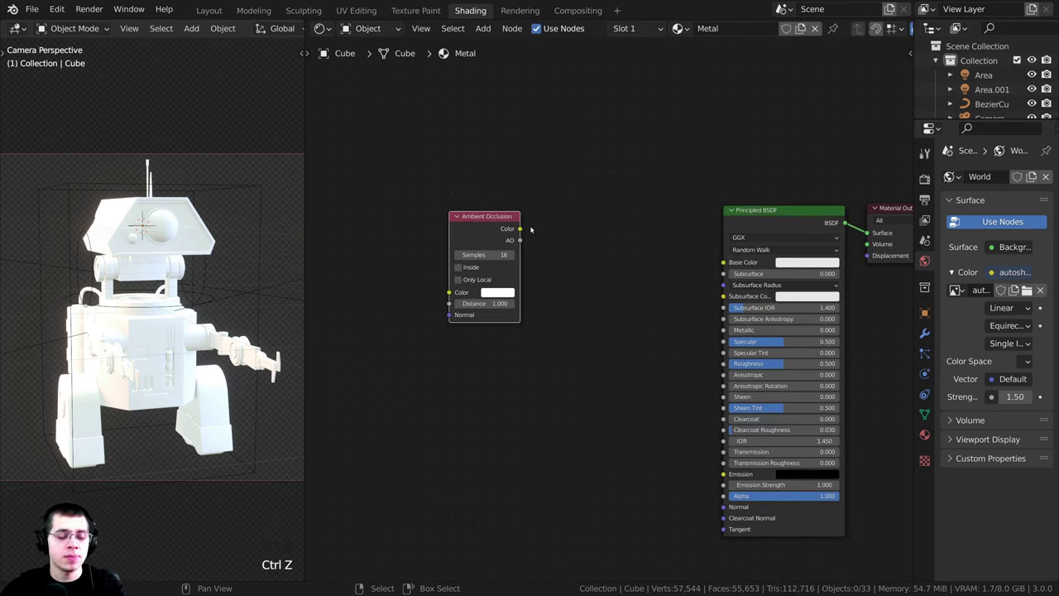
- Preview the Ambient Occlusion node's Color output through a Viewer, comparing it with the Principled BSDF and examining the recesses on the robot's head
left_click(485, 221, "ctrl+shift")
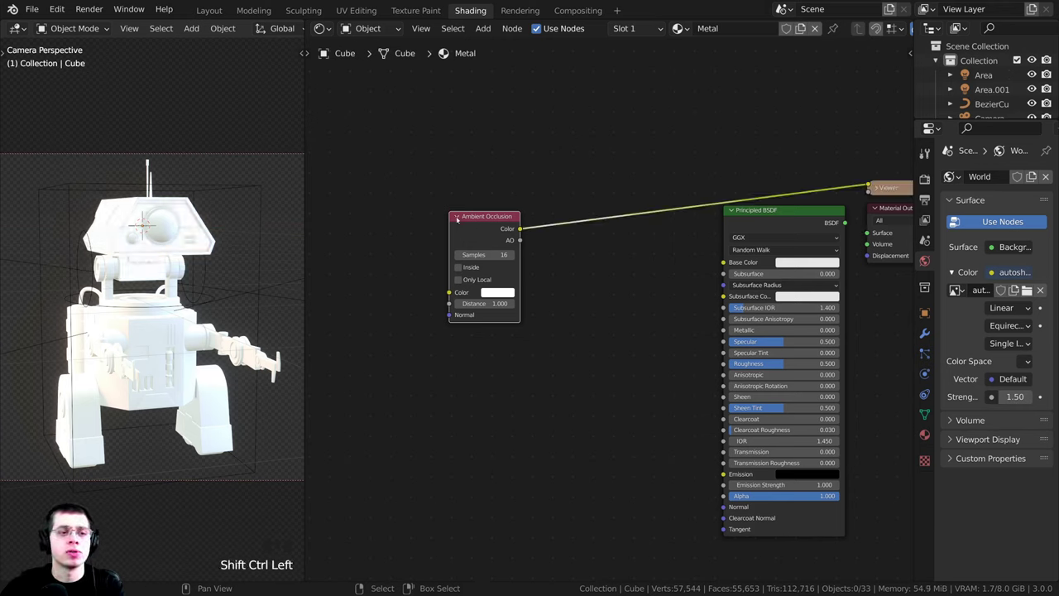
scroll(190, 259, "up", 3)
scroll(190, 258, "up", 2)
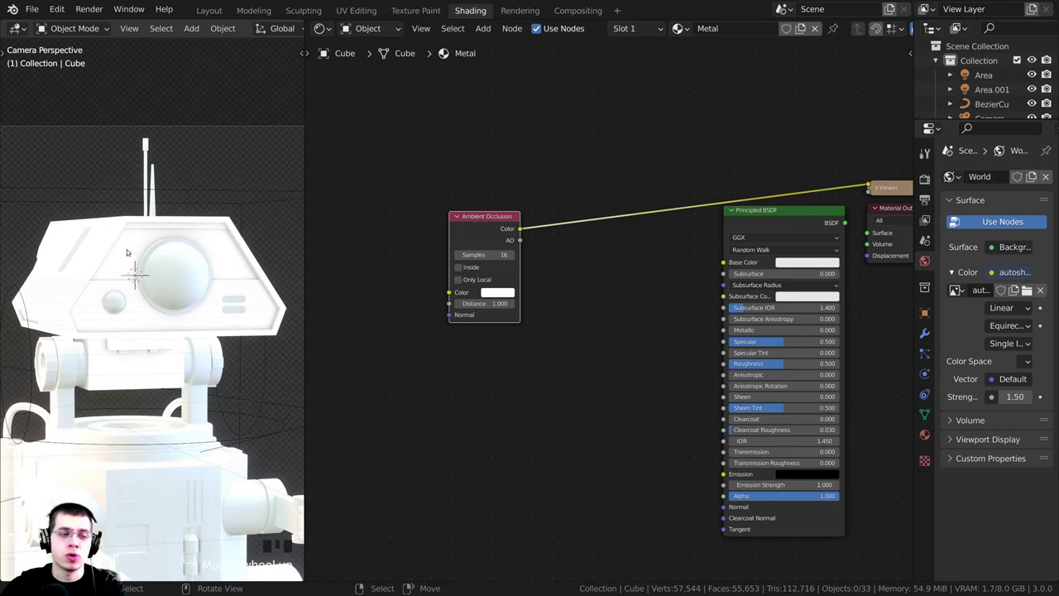
left_click(767, 219, "ctrl+shift")
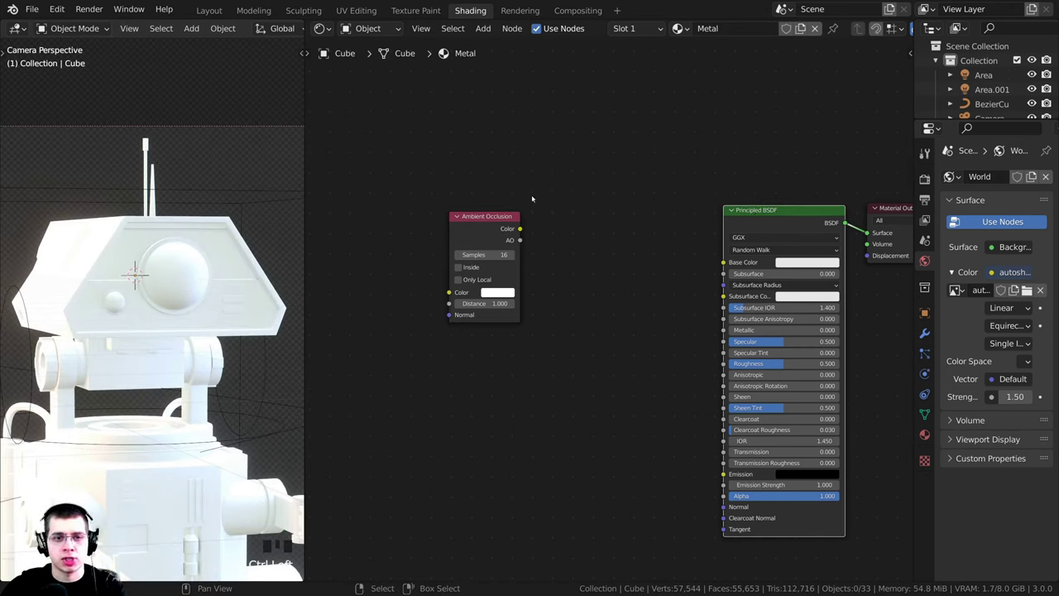
left_click(488, 221, "ctrl+shift")
scroll(123, 250, "up", 4)
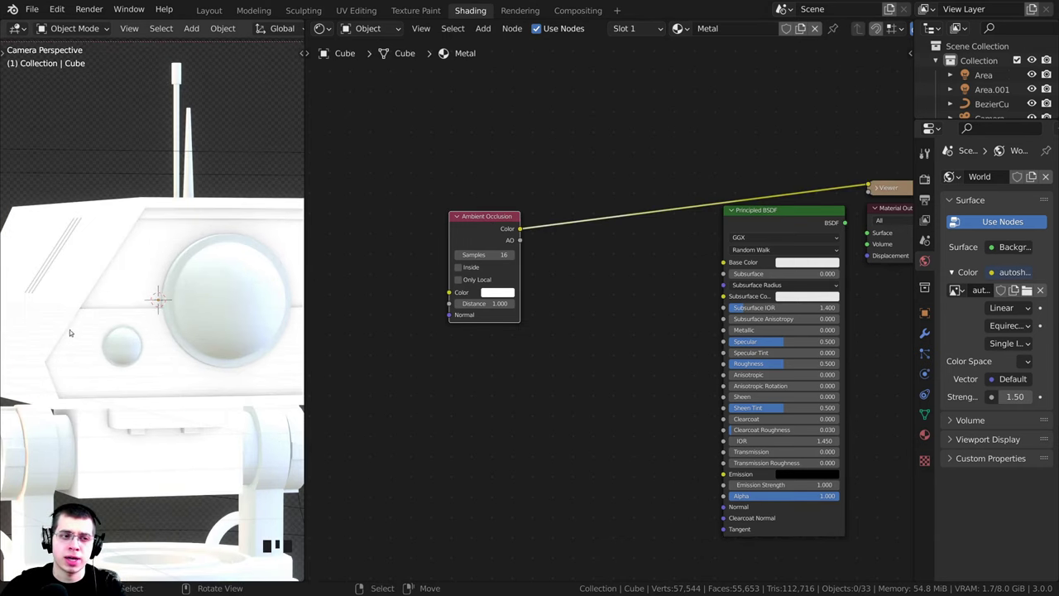
left_click_drag(480, 239, 471, 238)
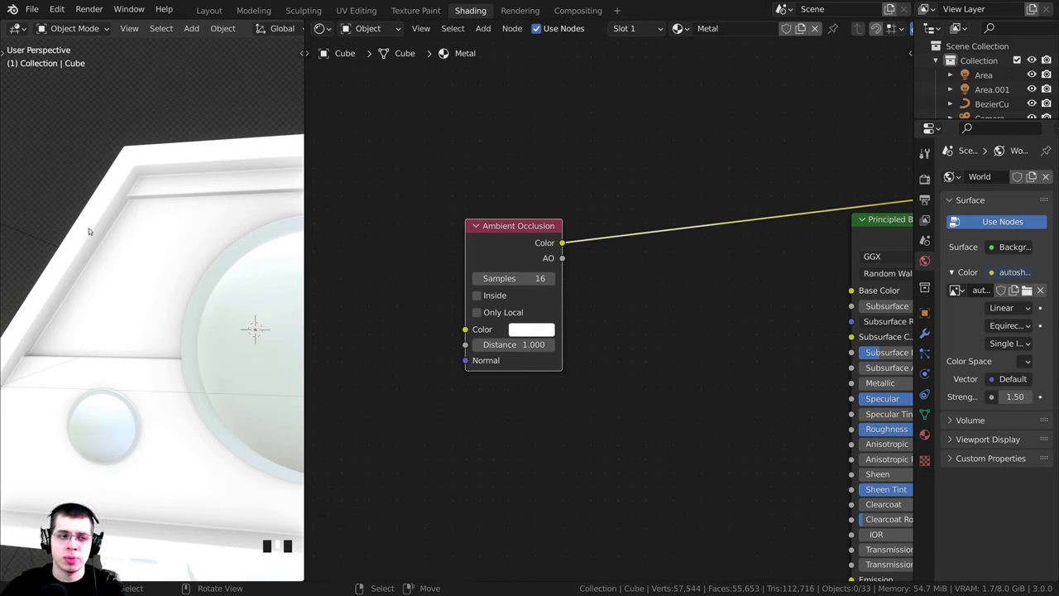
middle_click_drag(107, 263, 187, 298)
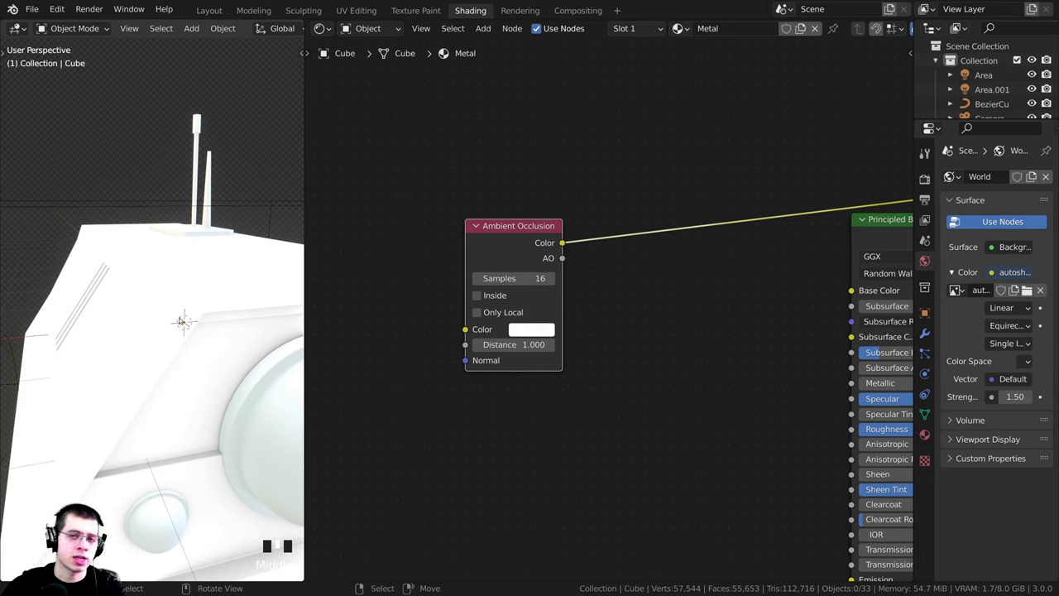
scroll(234, 375, "down", 5)
middle_click_drag(234, 376, 117, 295)
scroll(118, 279, "up", 5)
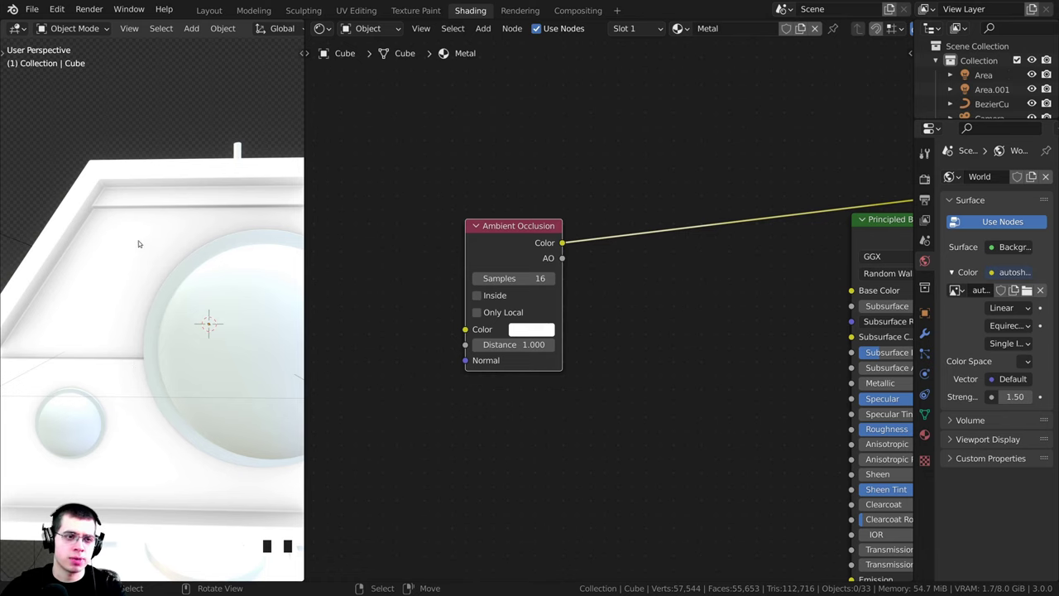
- Insert a ColorRamp node after the Ambient Occlusion node, with the occlusion Color feeding its Fac and its output going to the Viewer
middle_click_drag(590, 168, 578, 170)
key("g")
left_click(570, 170)
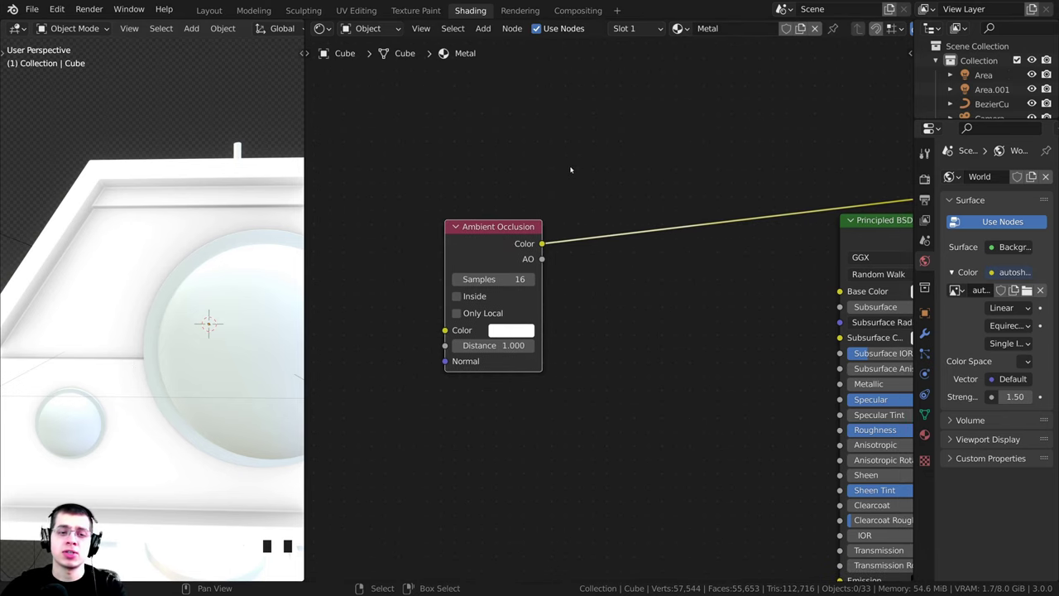
key("shift+a")
left_click(565, 166)
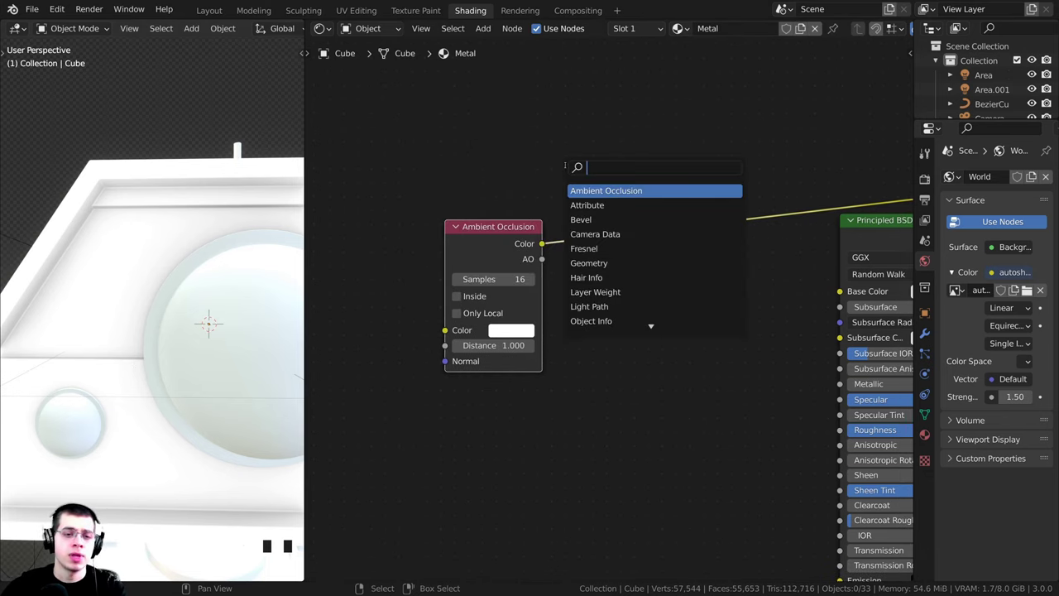
type("col")
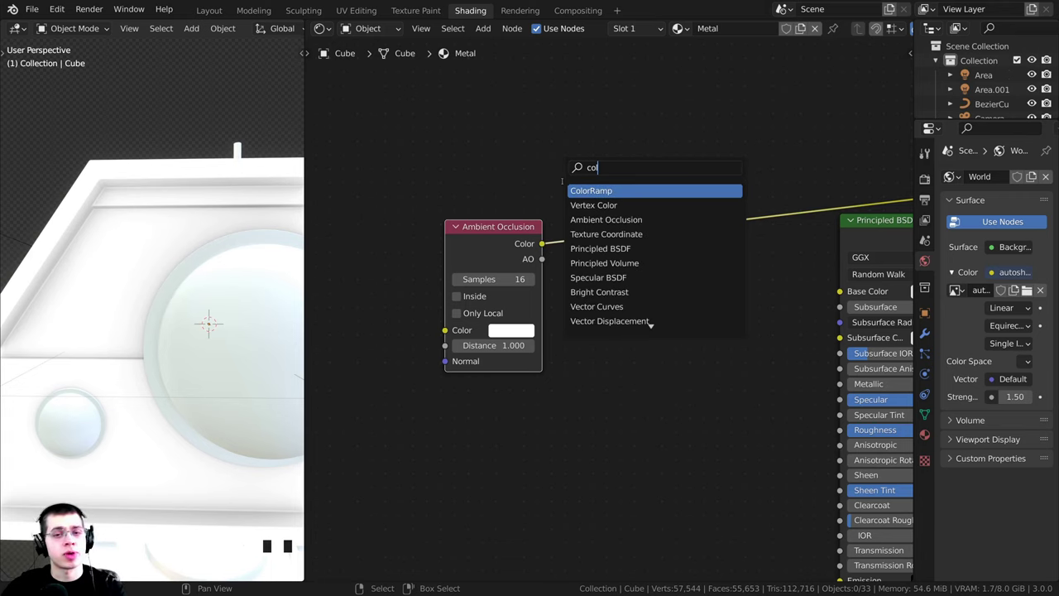
key("Return")
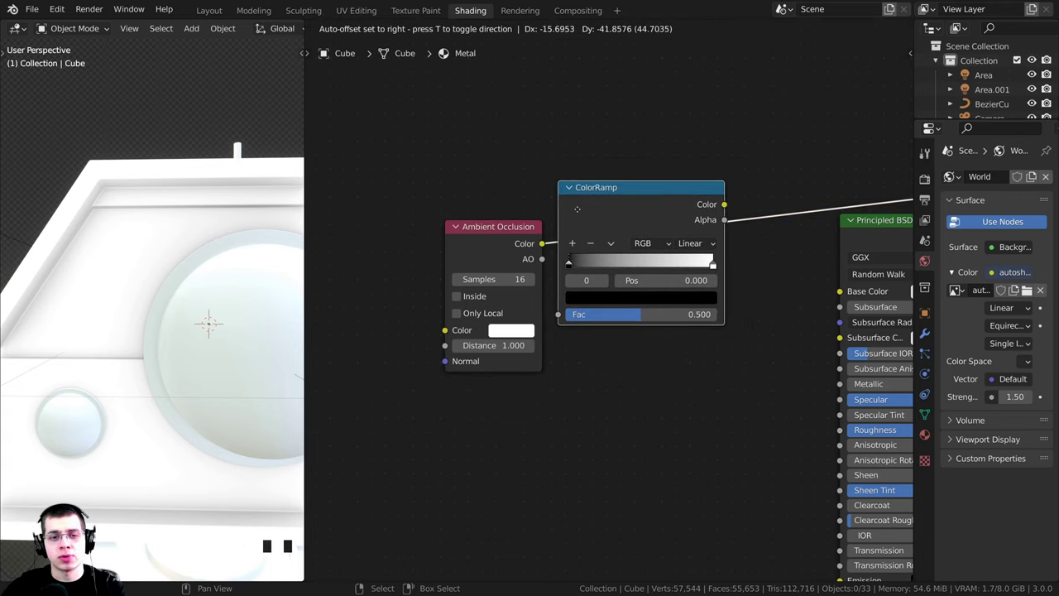
left_click(591, 230)
scroll(582, 269, "down", 1)
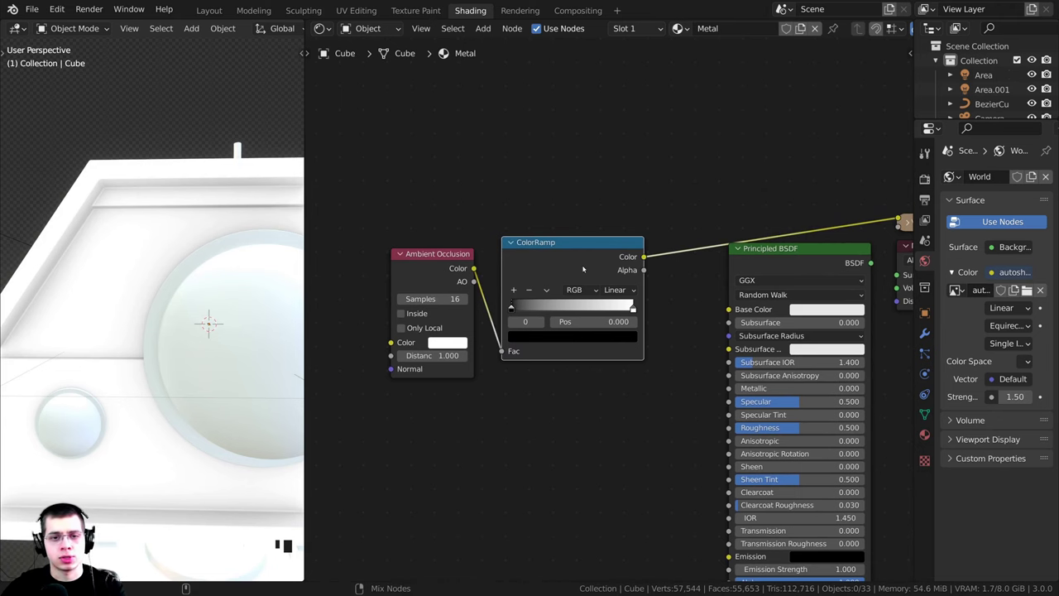
- Shift the Principled BSDF node slightly down and preview the ColorRamp's Color output on the head
middle_click_drag(782, 255, 751, 266)
left_click_drag(752, 265, 752, 276)
scroll(752, 275, "down", 1)
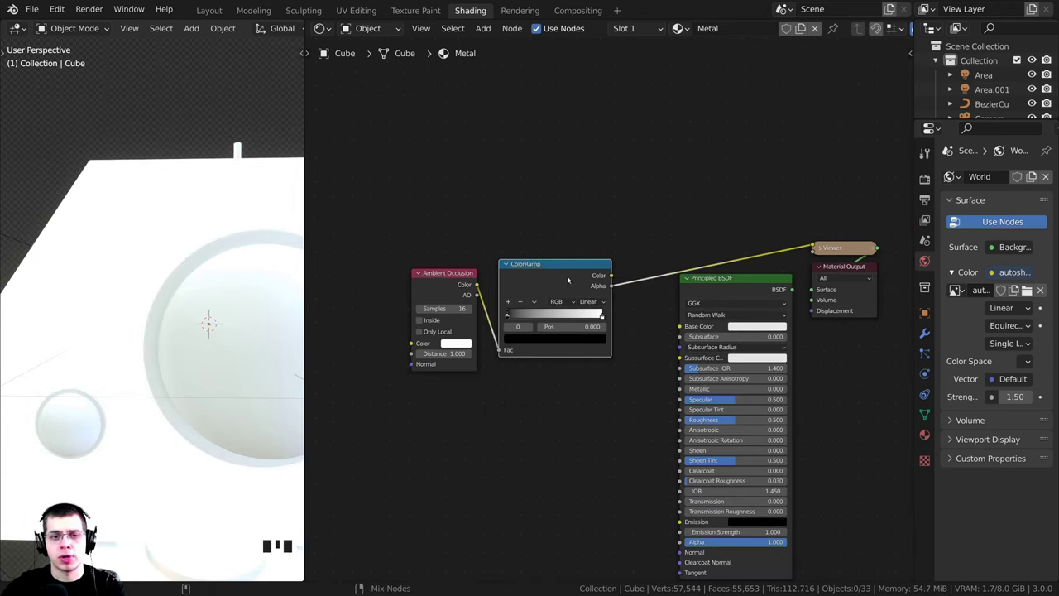
scroll(612, 306, "up", 2)
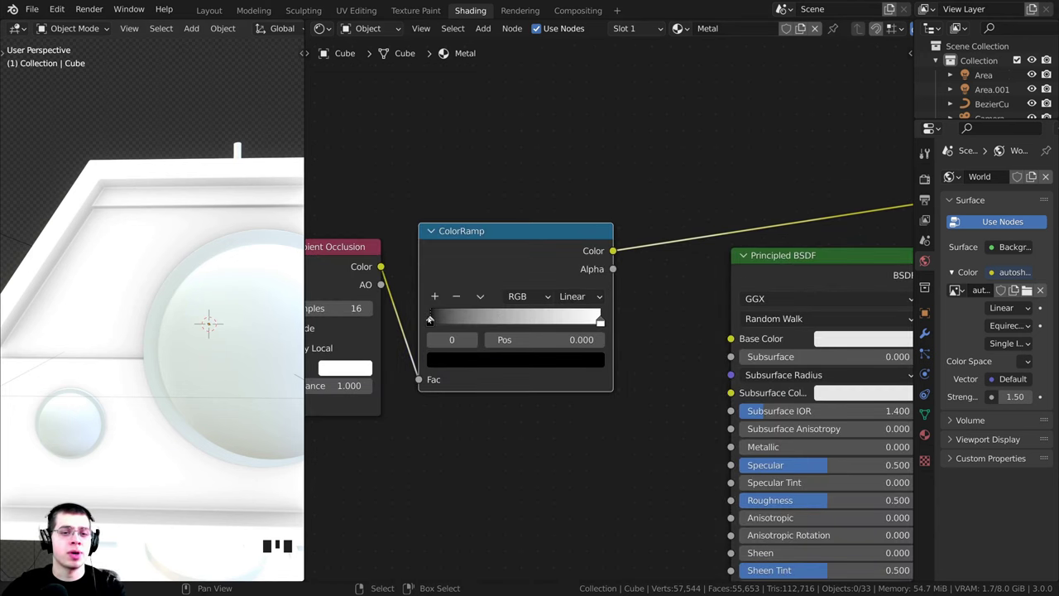
- Move the ColorRamp's black stop to position 0.702 and examine the occlusion shading around the head from several angles
left_click_drag(429, 319, 549, 322)
middle_click_drag(158, 314, 129, 178)
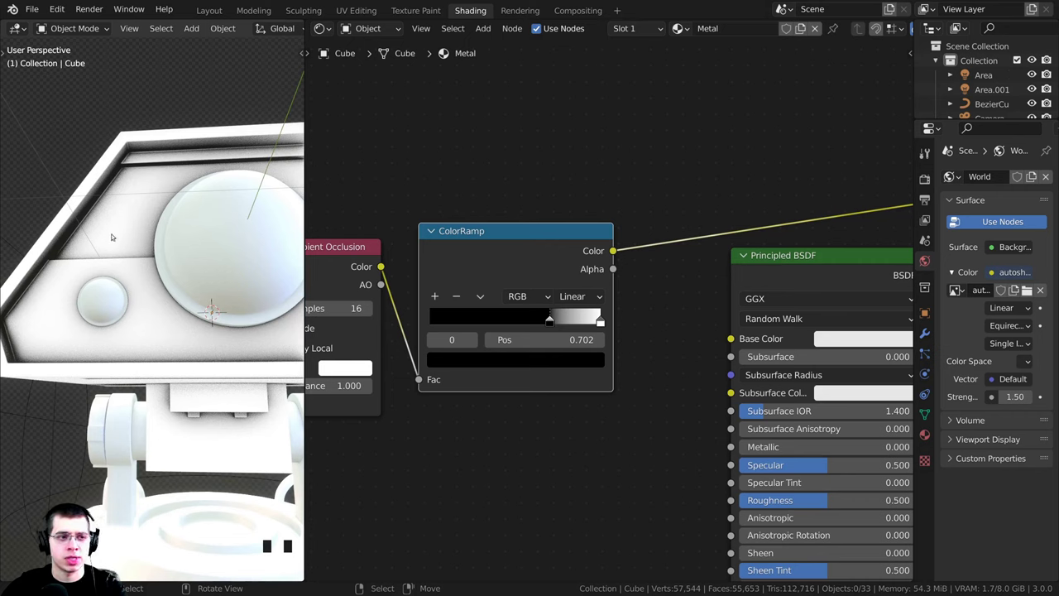
scroll(111, 237, "up", 4)
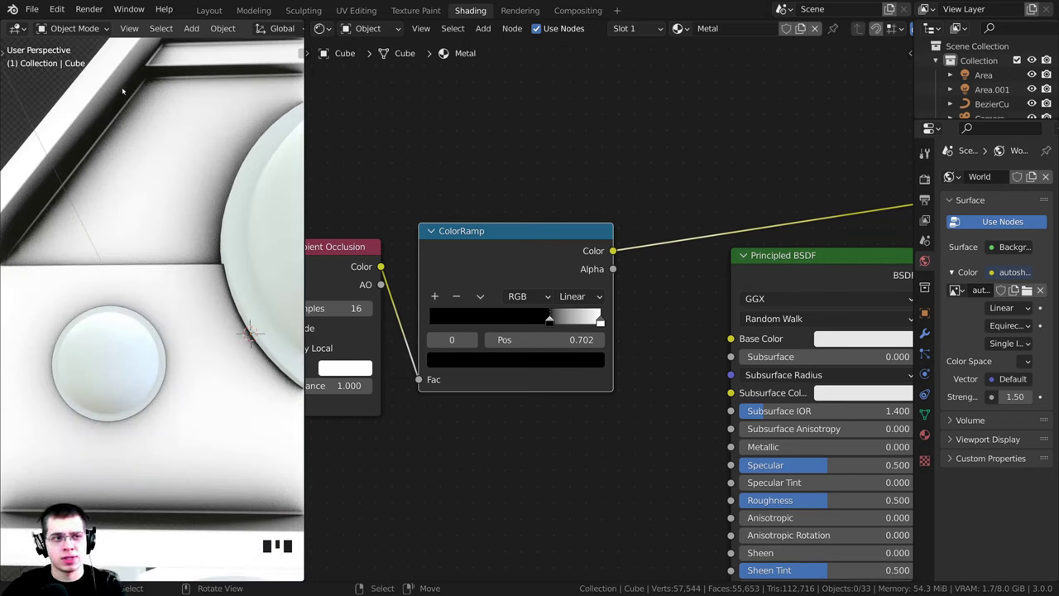
scroll(105, 115, "down", 6)
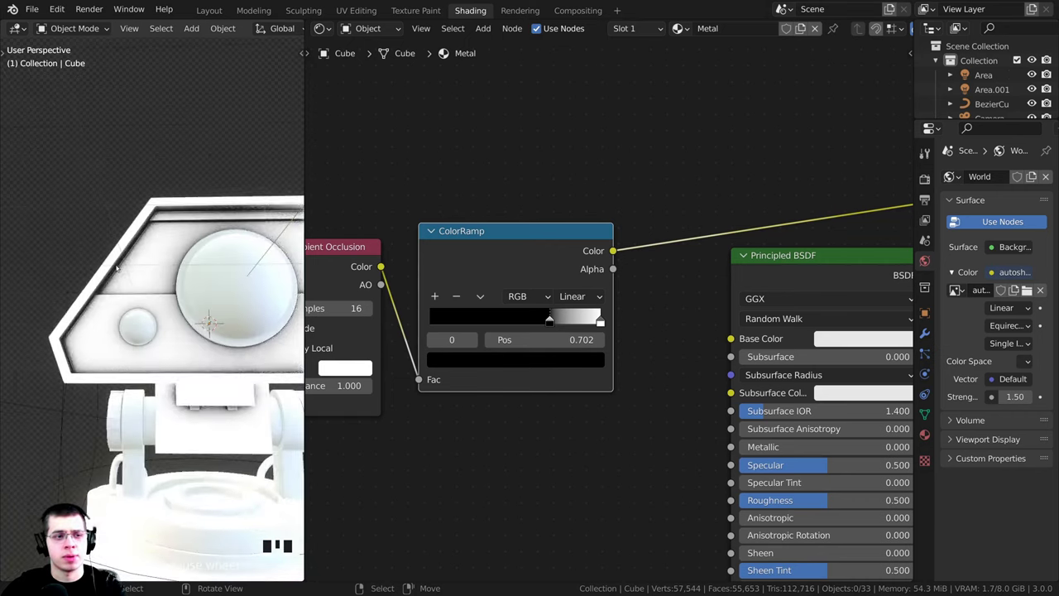
middle_click_drag(105, 116, 116, 277)
scroll(154, 323, "up", 4)
scroll(179, 302, "down", 2)
middle_click_drag(198, 277, 123, 328)
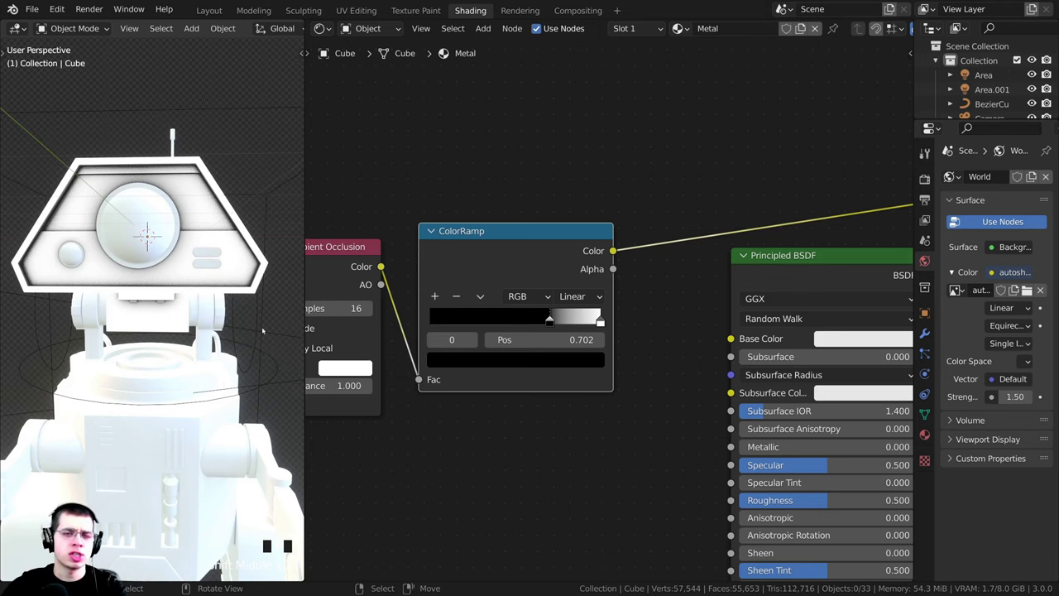
- Move the ColorRamp's black stop back to just before the middle of the gradient
middle_click_drag(362, 330, 474, 320)
scroll(520, 242, "up", 1)
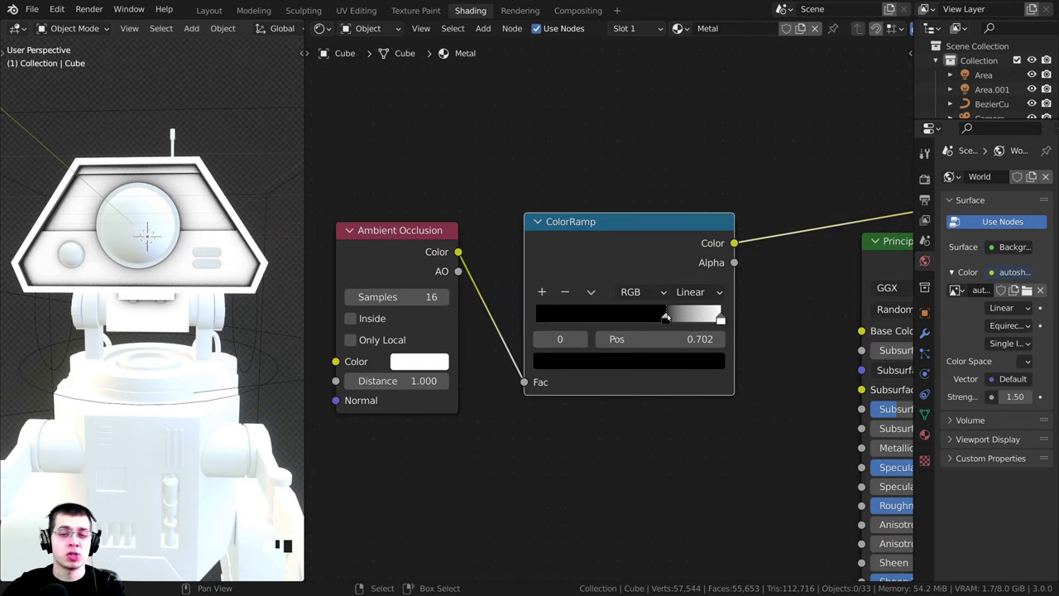
left_click_drag(666, 313, 613, 317)
- Darken the ColorRamp's white stop to a very dark gray and examine the shading in the head's slots and recesses
left_click(720, 319)
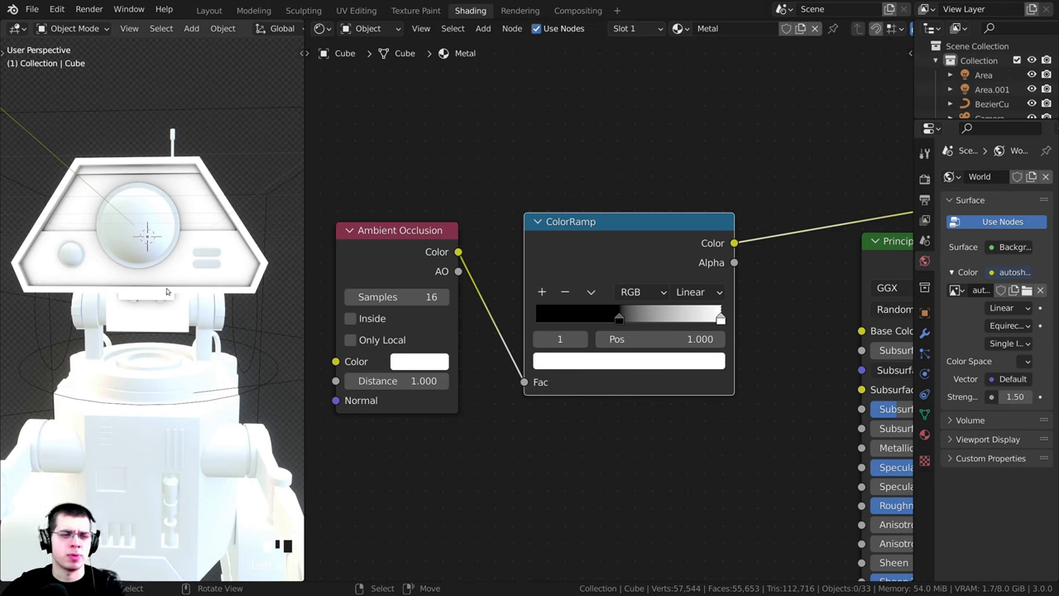
middle_click_drag(166, 291, 219, 285)
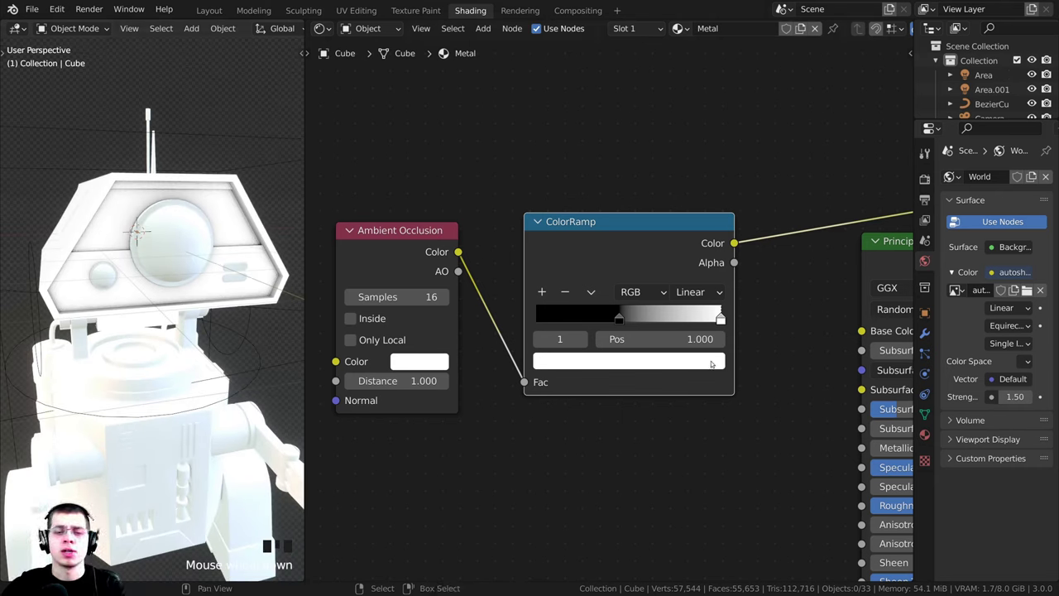
left_click(693, 365)
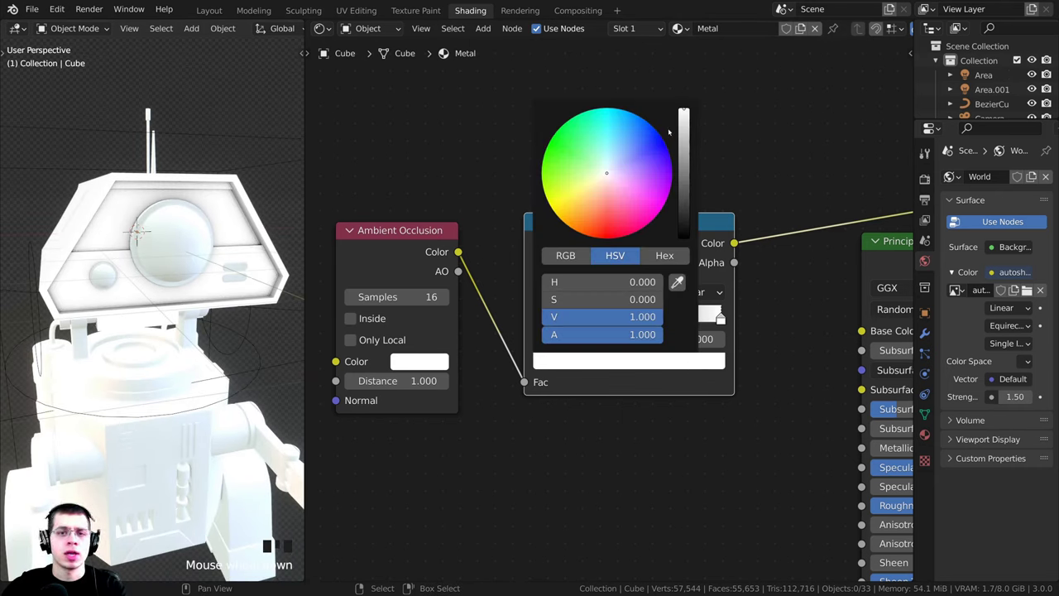
left_click_drag(668, 130, 683, 182)
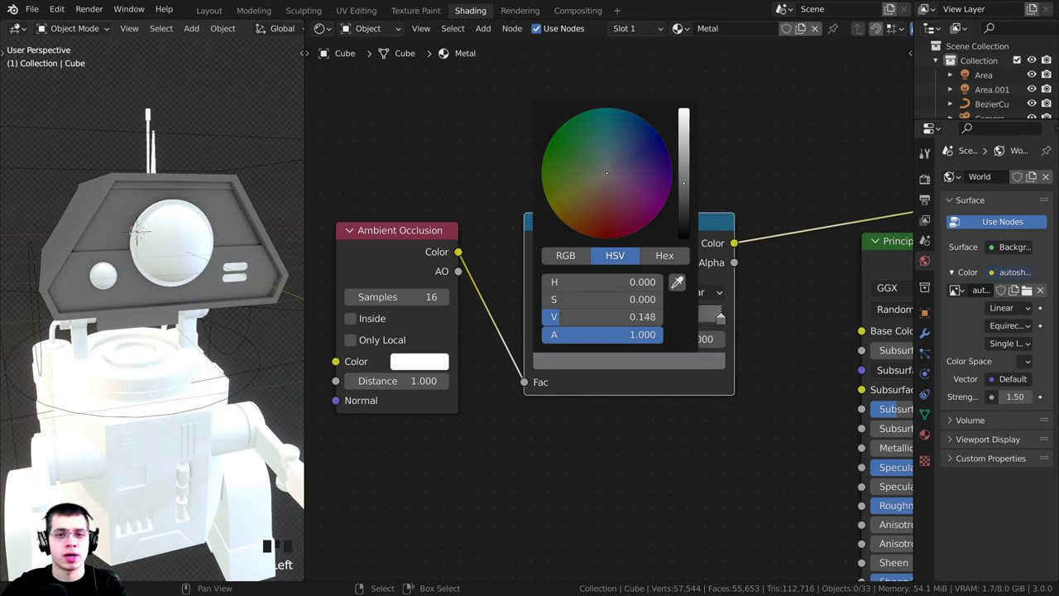
left_click_drag(683, 182, 683, 203)
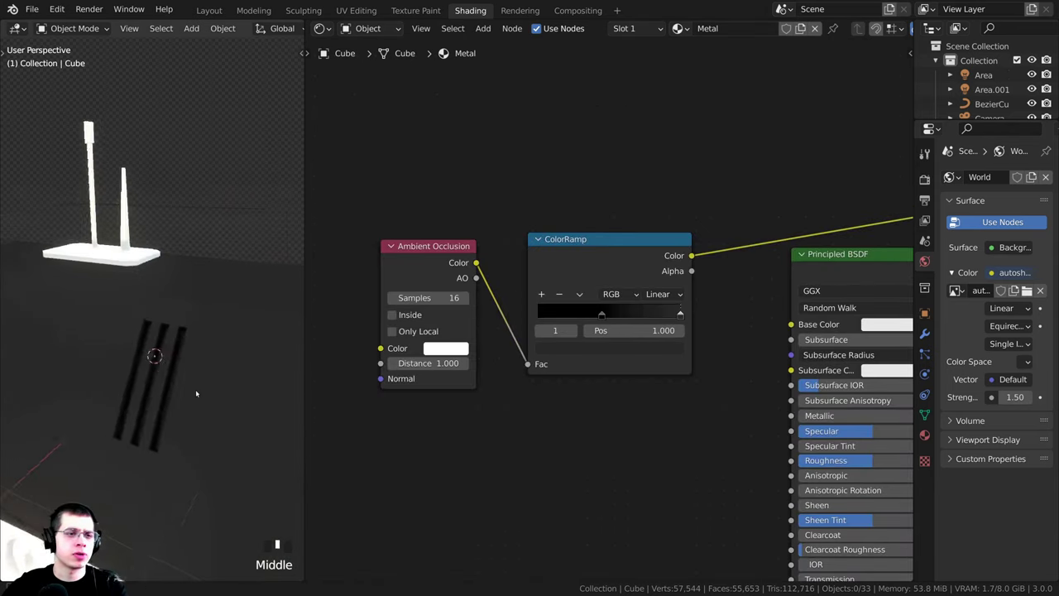
middle_click_drag(195, 389, 93, 325)
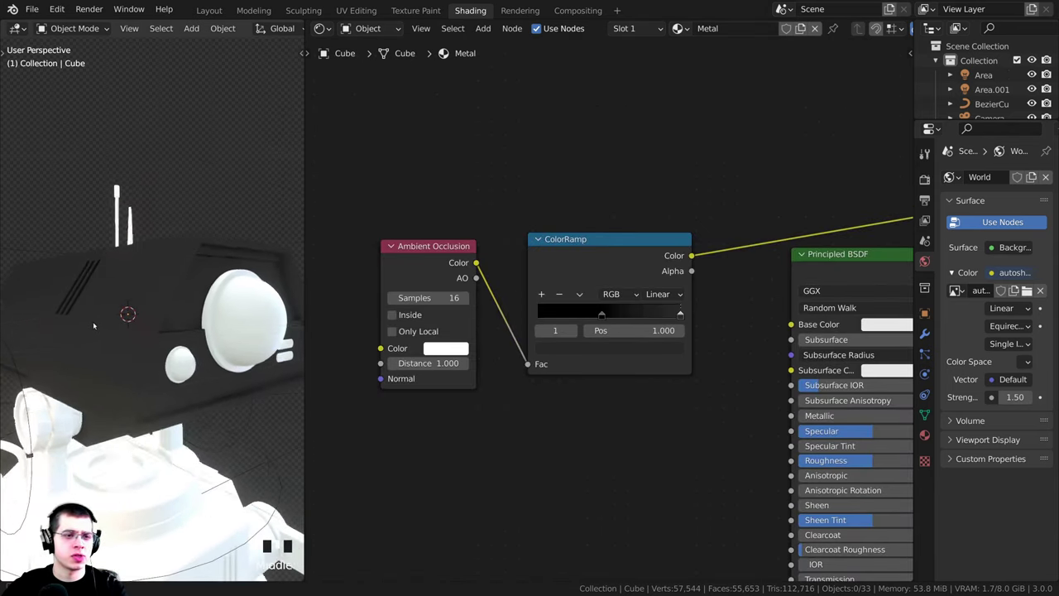
scroll(93, 325, "up", 2)
middle_click_drag(198, 350, 104, 331)
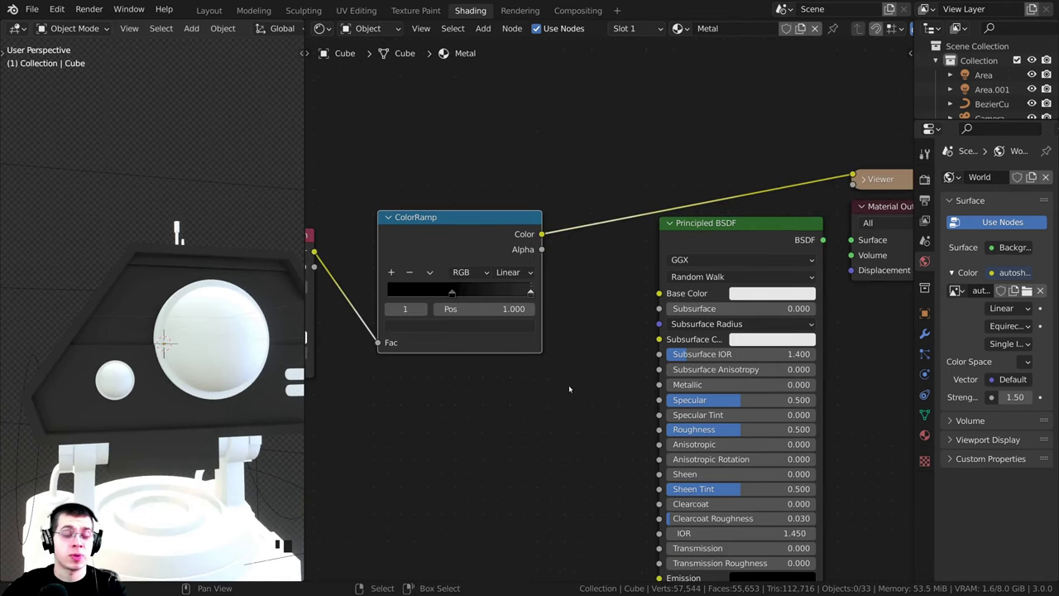
- Connect the ColorRamp's Color output to the Principled BSDF's Base Color input
middle_click_drag(569, 387, 580, 378)
scroll(536, 209, "up", 1)
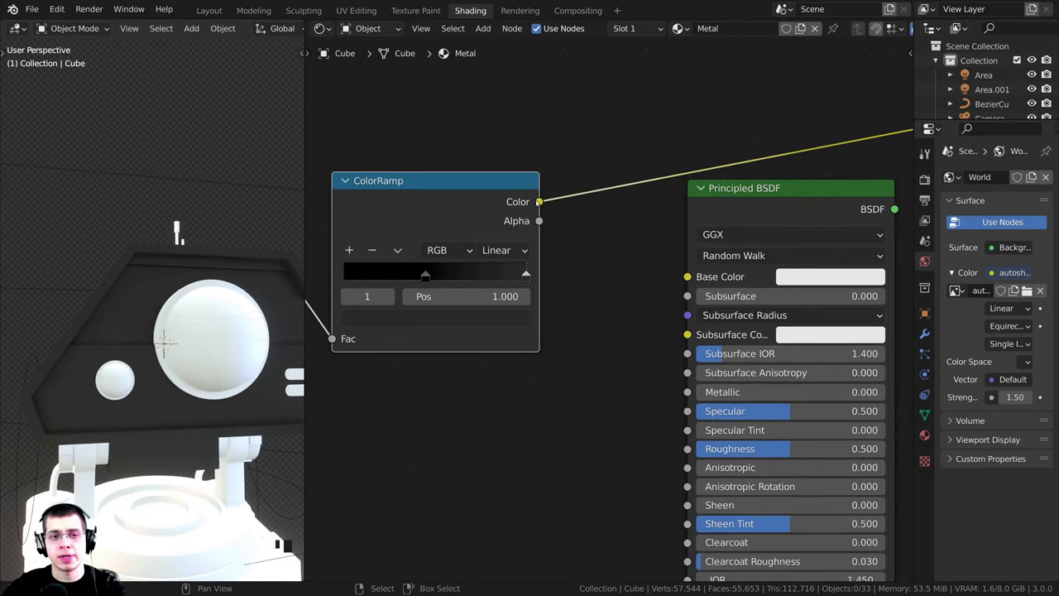
left_click_drag(539, 202, 689, 276)
scroll(741, 219, "down", 1)
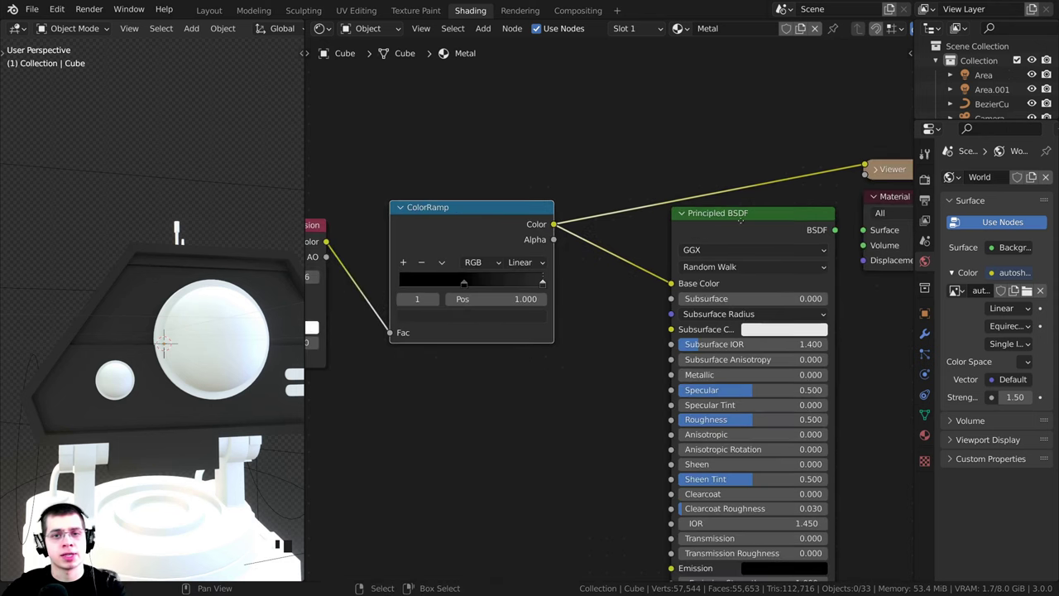
middle_click_drag(740, 219, 662, 245)
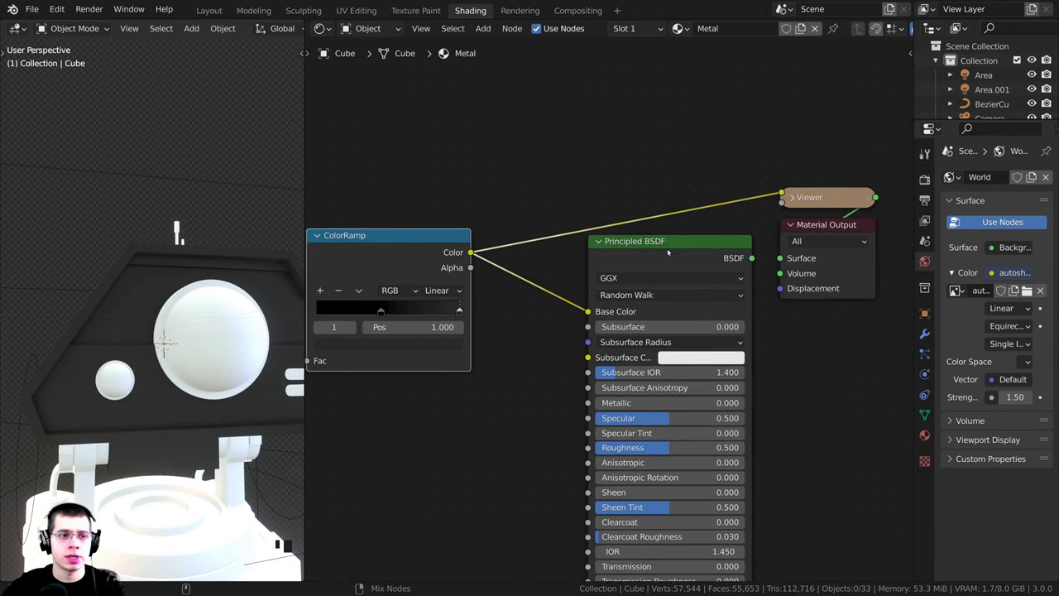
- Preview the full Principled BSDF shader on the head and tidy the node positions
left_click(667, 249, "ctrl+shift")
left_click_drag(666, 248, 670, 236)
scroll(496, 323, "down", 2)
middle_click_drag(414, 334, 593, 276)
left_click_drag(579, 188, 563, 195)
middle_click_drag(132, 297, 164, 300)
middle_click_drag(661, 355, 501, 364)
scroll(501, 364, "up", 5)
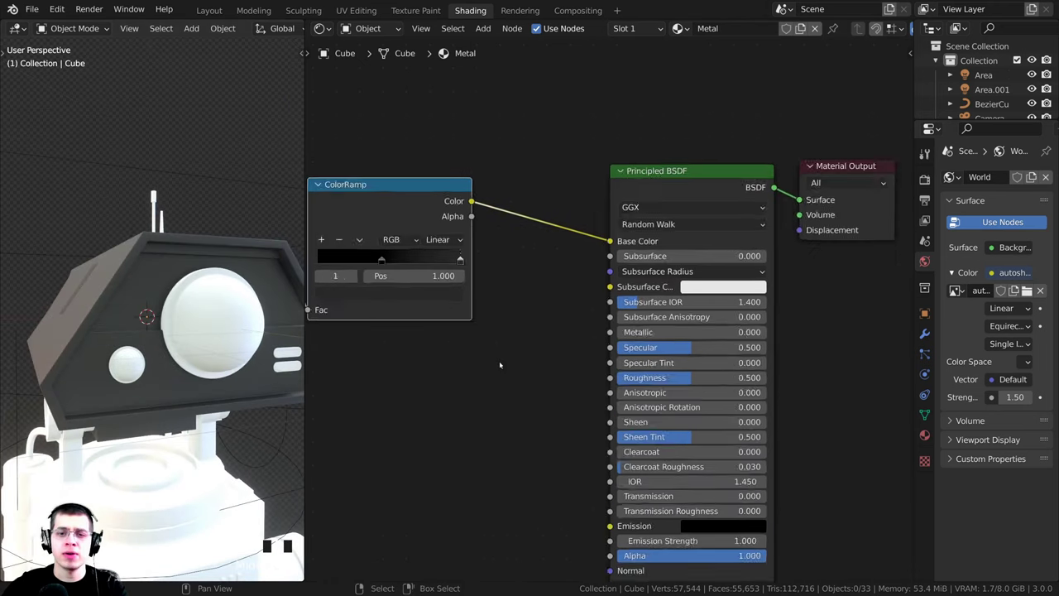
- Set the Principled BSDF's Metallic value to 1.000 and examine the metal shading on the head
middle_click_drag(436, 347, 442, 306)
middle_click_drag(149, 322, 116, 336)
scroll(634, 305, "up", 1)
scroll(635, 305, "up", 1)
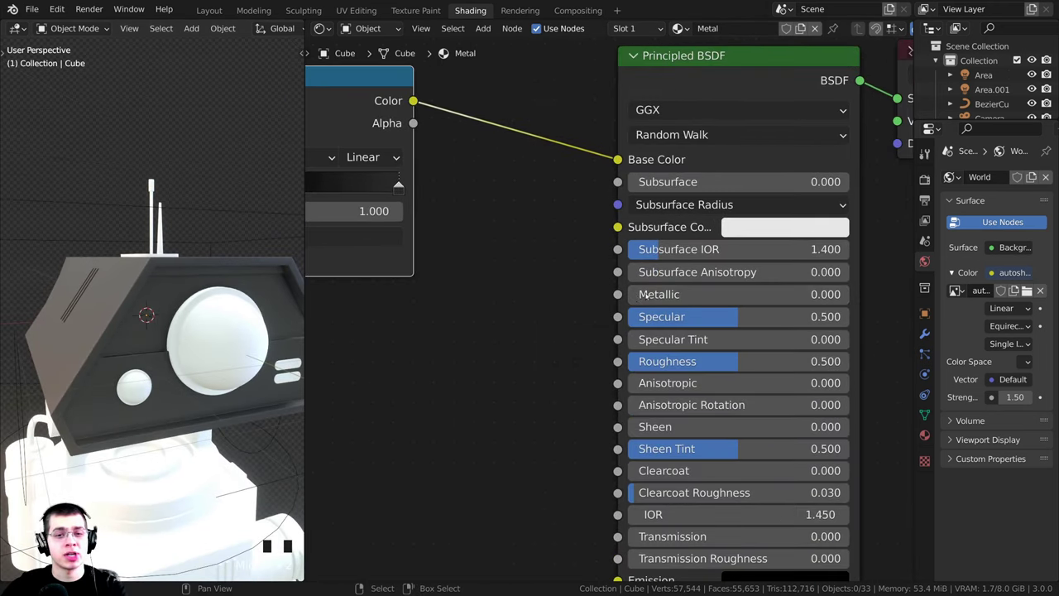
left_click_drag(653, 295, 851, 295)
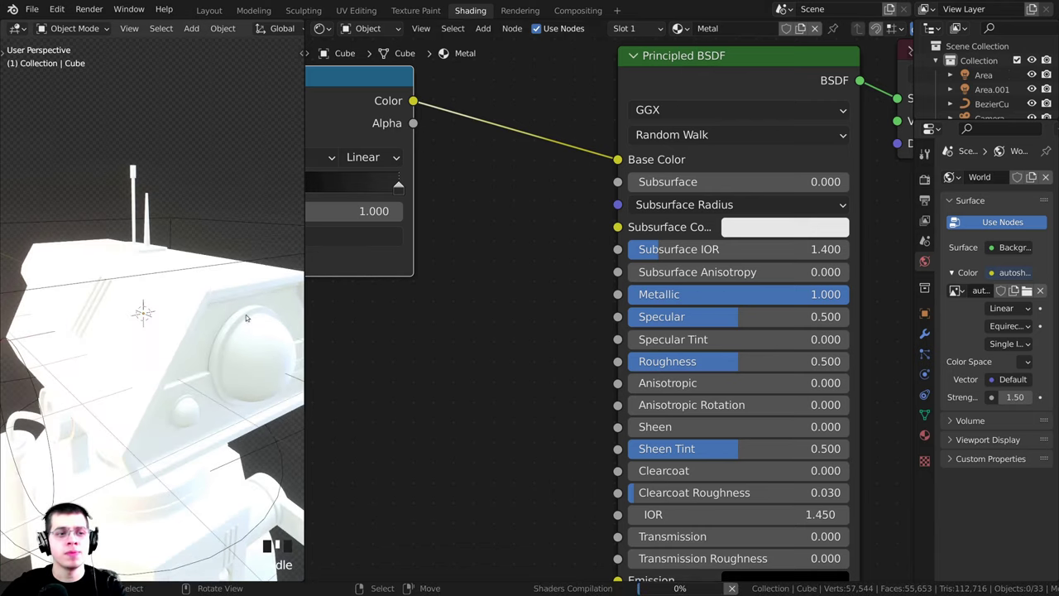
middle_click_drag(291, 296, 130, 356)
scroll(130, 356, "up", 6)
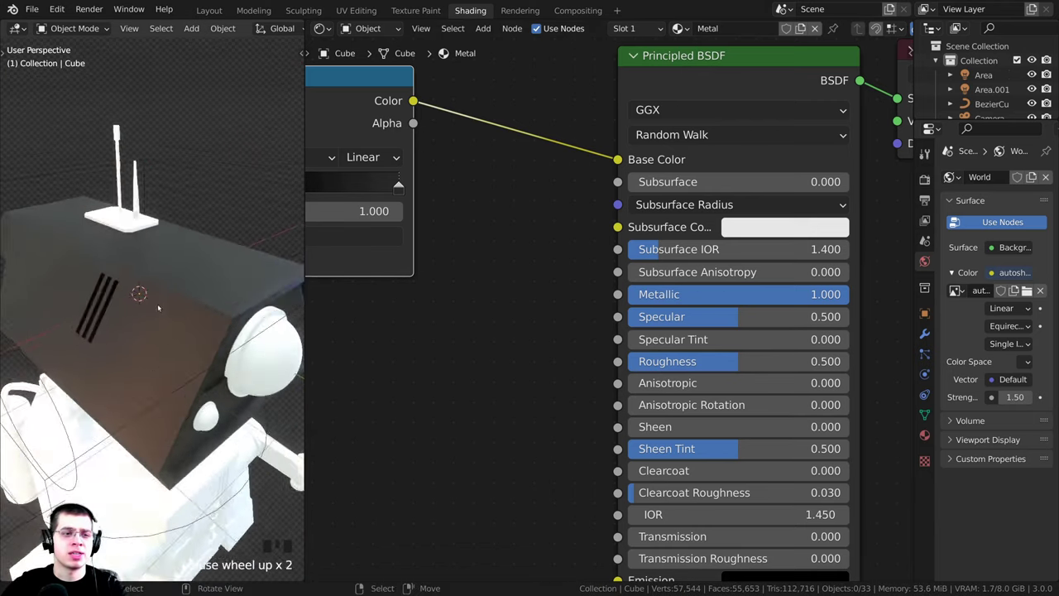
- Lower the Principled BSDF's Roughness to 0.209 and examine the reflections on the head up close and from farther away
middle_click_drag(654, 327, 654, 290)
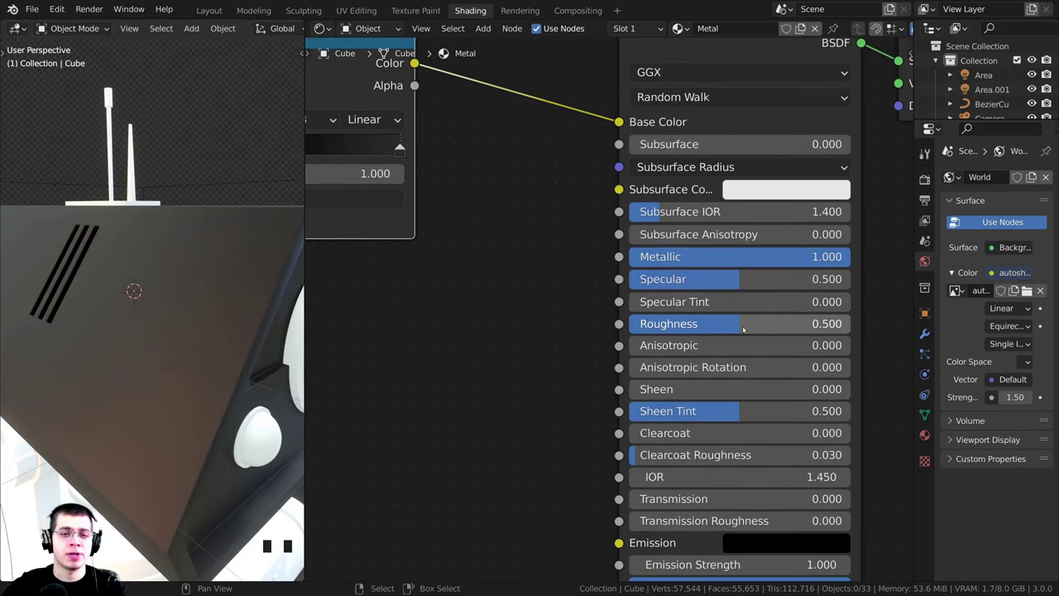
left_click_drag(738, 329, 675, 330)
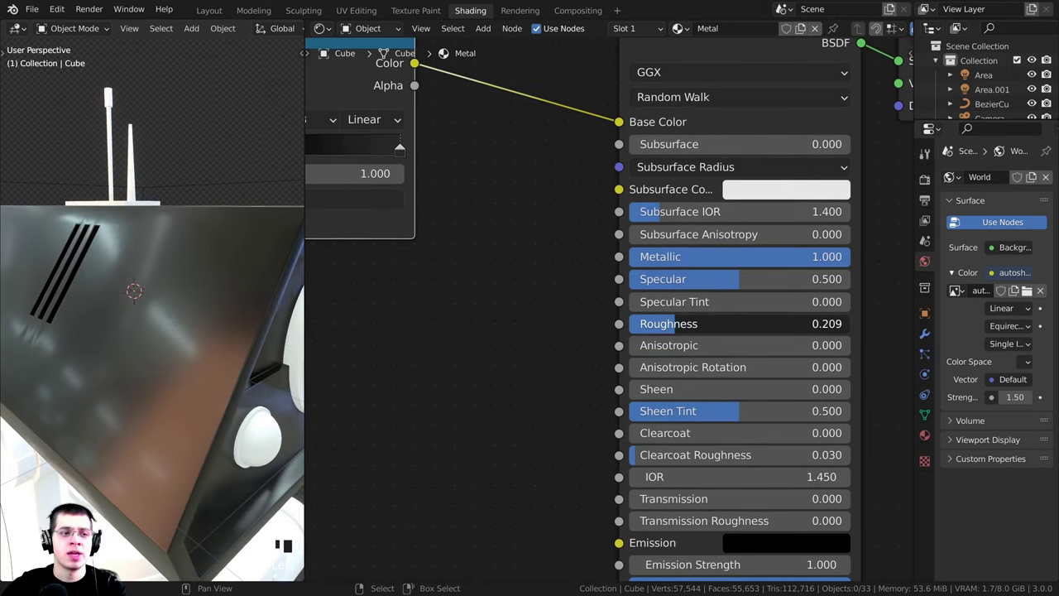
scroll(184, 364, "down", 5)
mouse_move(184, 355)
middle_mouse_down()
mouse_move(178, 380)
mouse_move(227, 373)
mouse_move(178, 372)
middle_mouse_up()
middle_click_drag(178, 372, 217, 414, "shift")
scroll(184, 396, "up", 5)
scroll(162, 375, "down", 3)
scroll(217, 414, "up", 2)
scroll(453, 372, "down", 5)
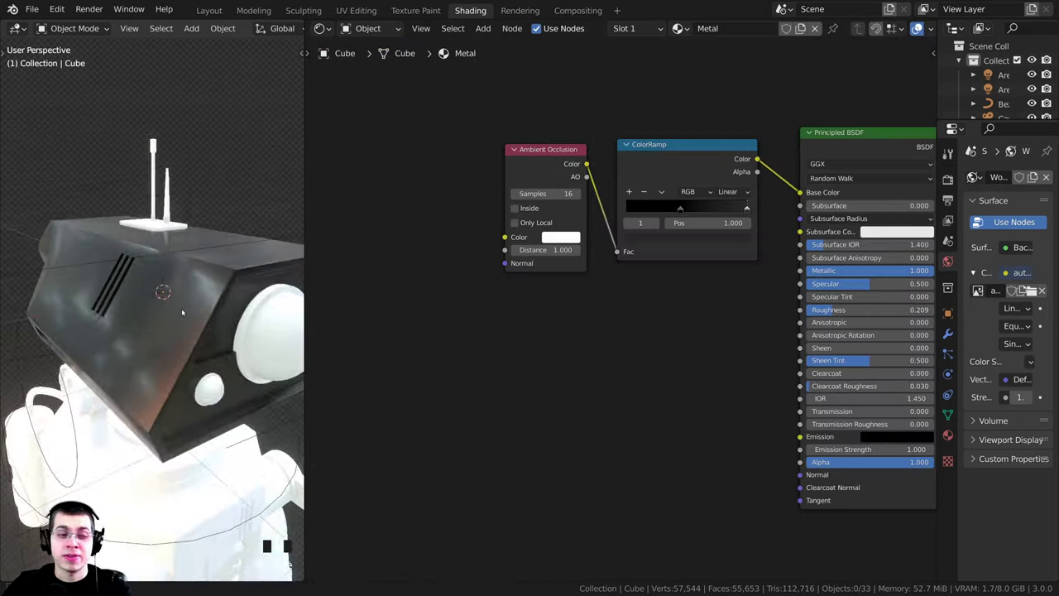
scroll(185, 324, "up", 3)
mouse_move(182, 311)
middle_mouse_down()
mouse_move(185, 325)
mouse_move(180, 307)
middle_mouse_up()
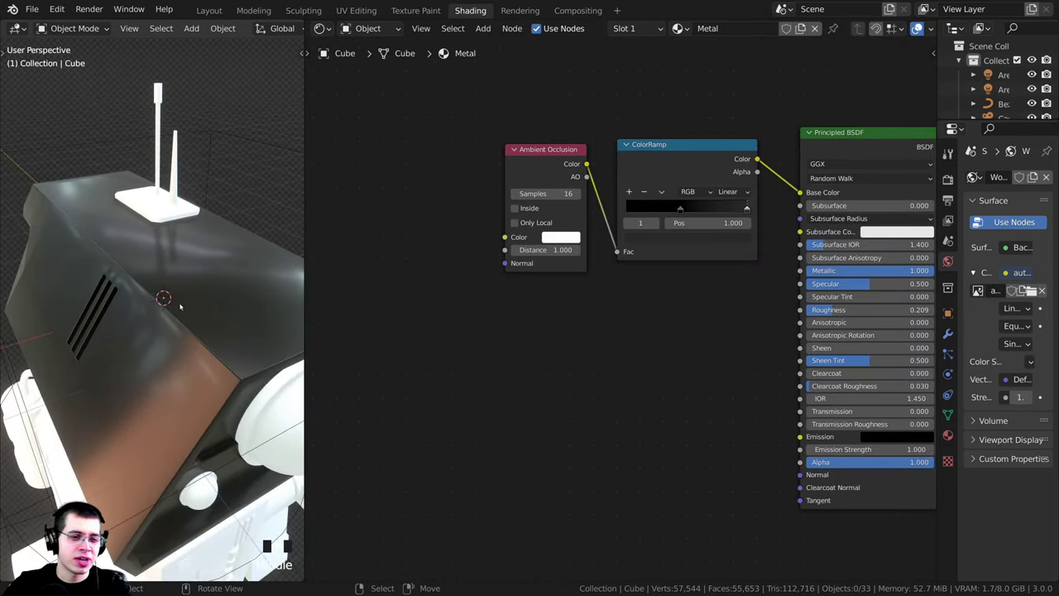
- Add a Noise Texture node and place it below the Ambient Occlusion node
middle_click_drag(549, 344, 554, 325)
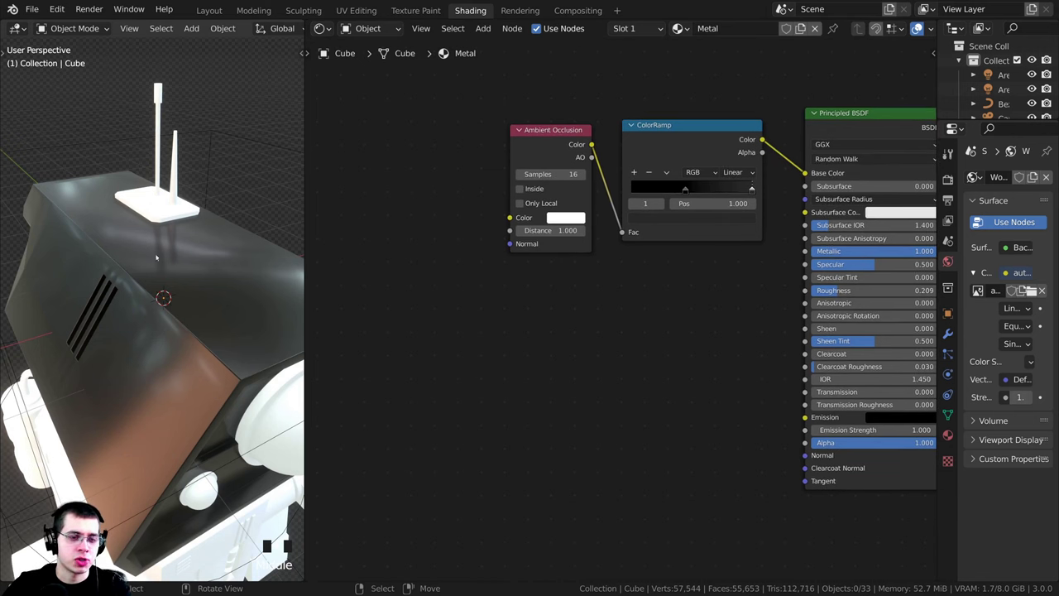
key("shift+a")
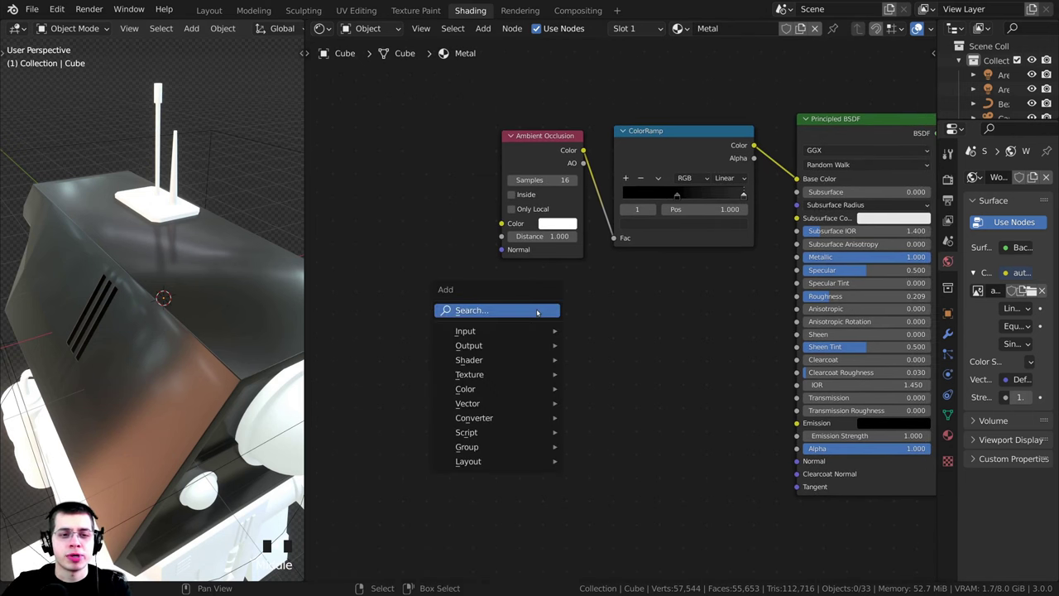
left_click(537, 311)
type("noi")
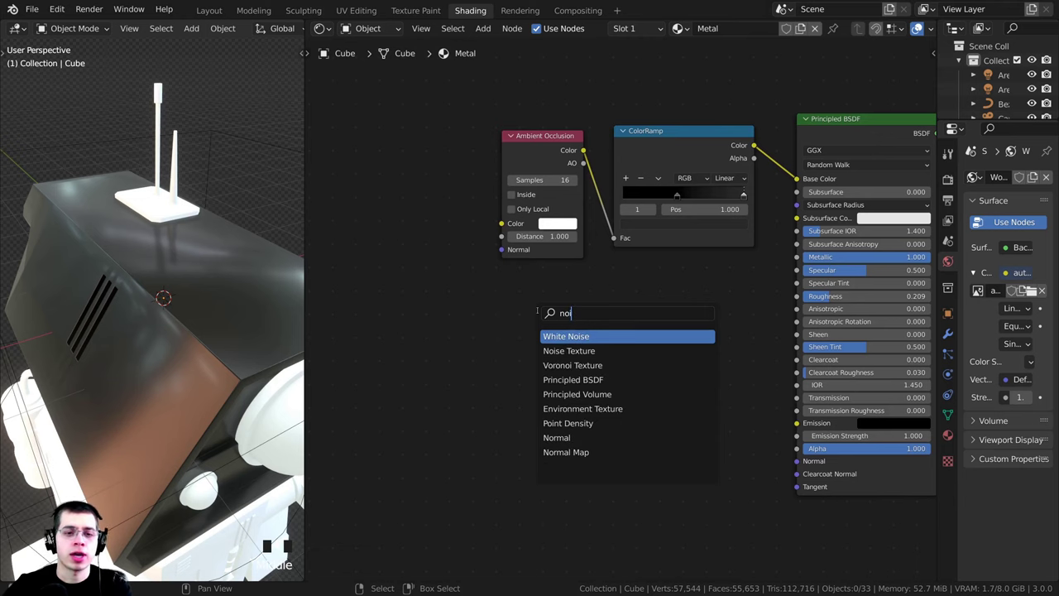
left_click(557, 351)
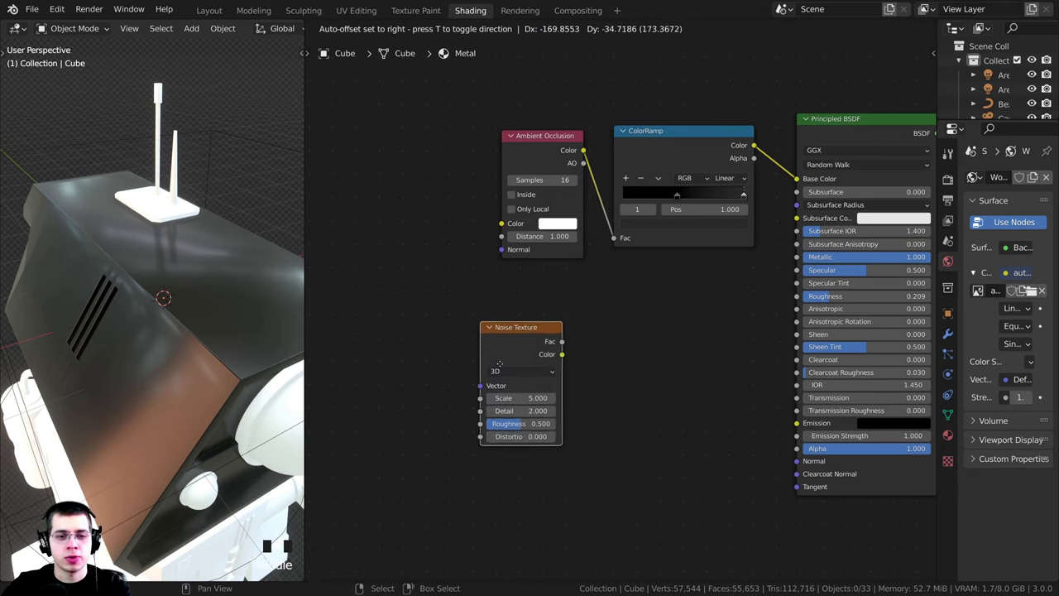
left_click(508, 354)
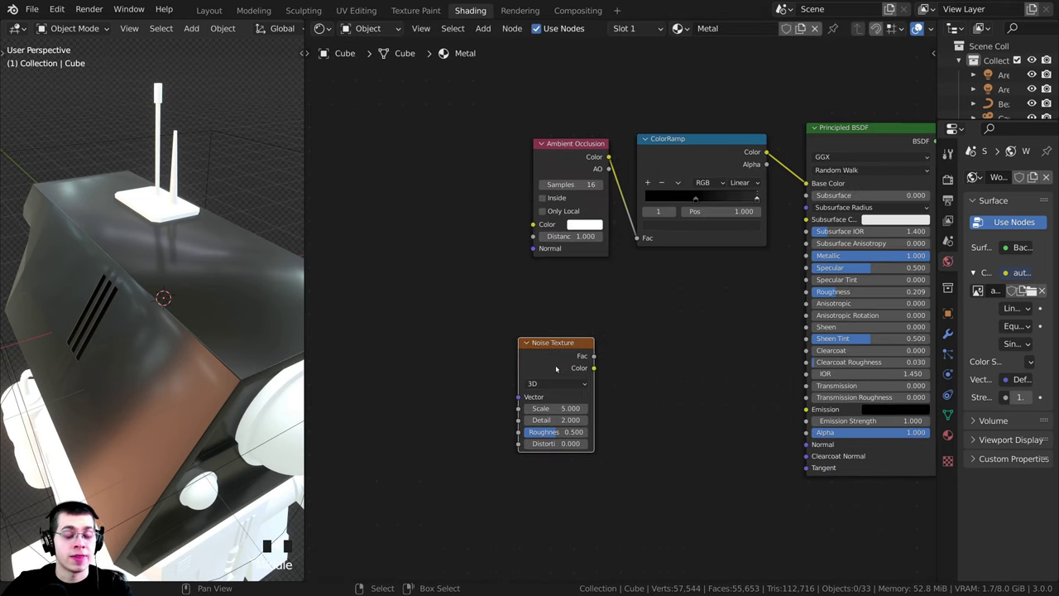
left_click_drag(556, 368, 547, 361)
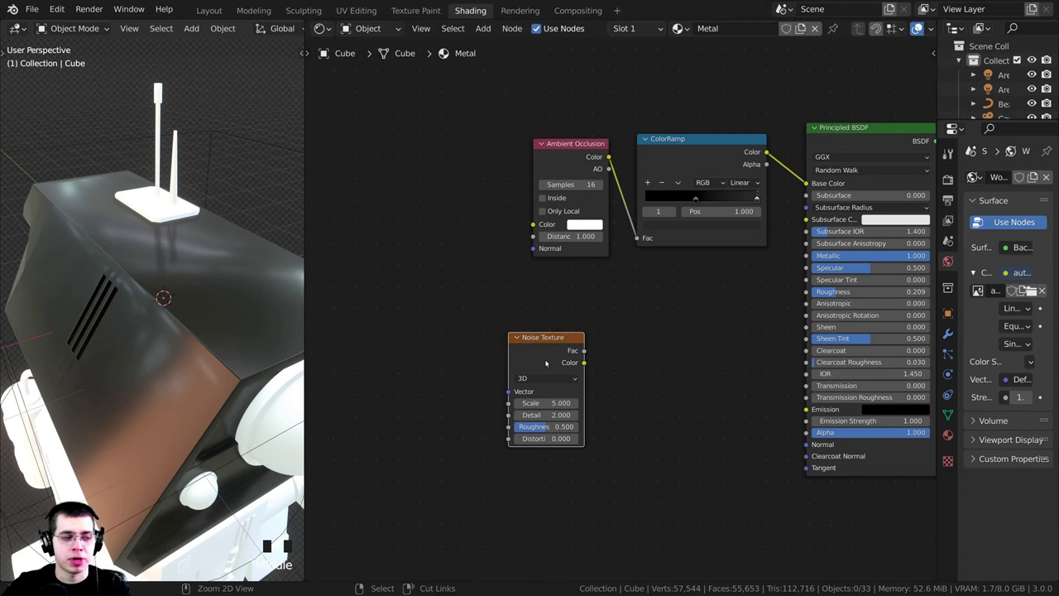
- Add Texture Coordinate and Mapping nodes feeding the Noise Texture's Vector input and reposition the Mapping node
key("ctrl+t")
middle_click_drag(448, 383, 600, 346)
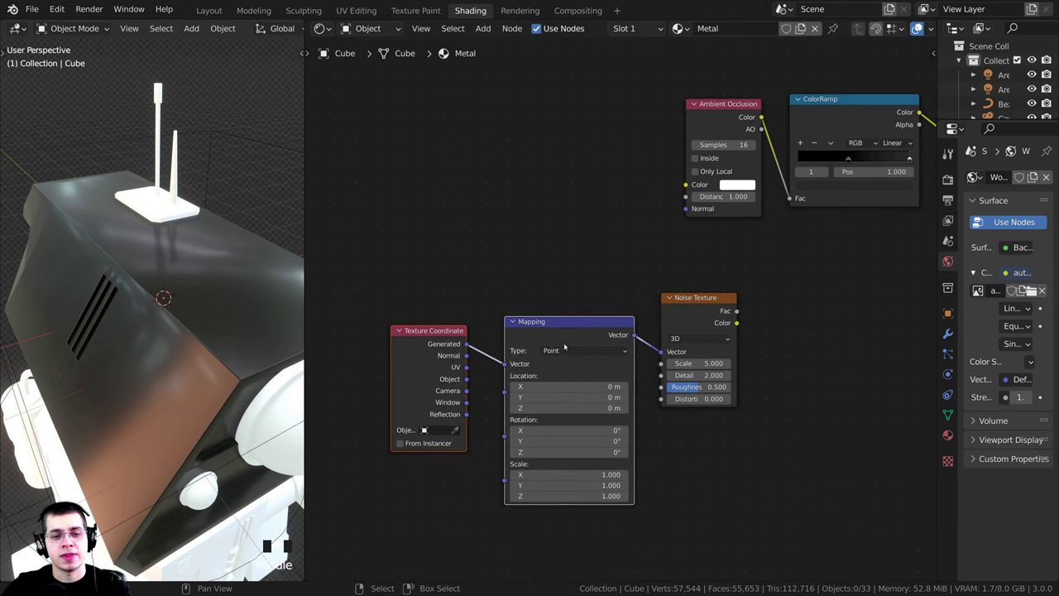
left_click(558, 340)
left_click_drag(548, 343, 545, 323)
middle_click_drag(545, 283, 545, 270)
scroll(544, 270, "up", 1)
left_click_drag(542, 293, 528, 275)
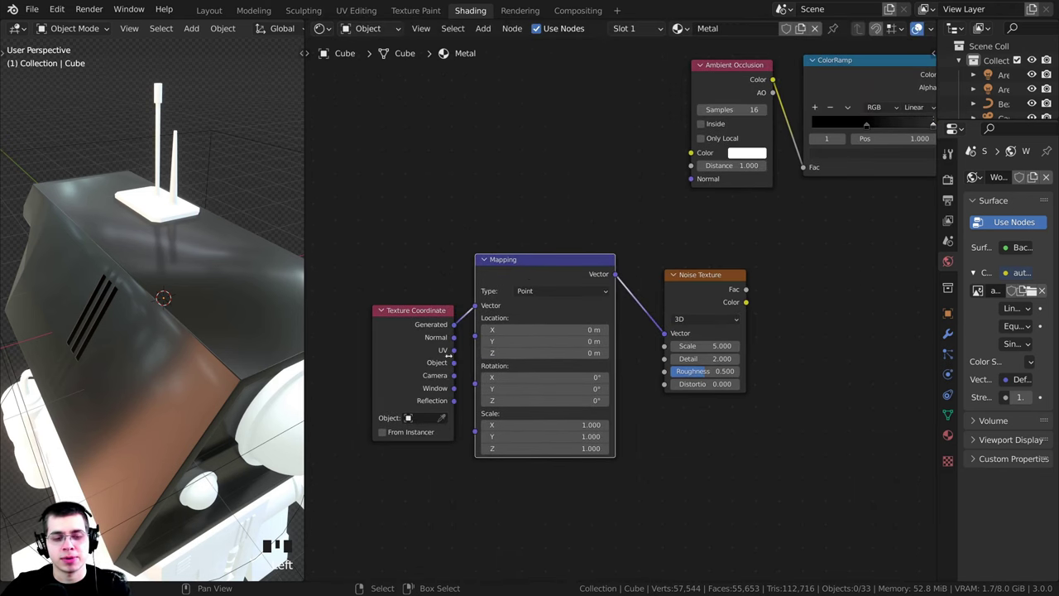
- Delete the Mapping node, link Texture Coordinate's Object output directly to the Noise Texture's Vector, and place the two nodes side by side
key("x")
left_click_drag(447, 354, 676, 340)
scroll(552, 352, "up", 1)
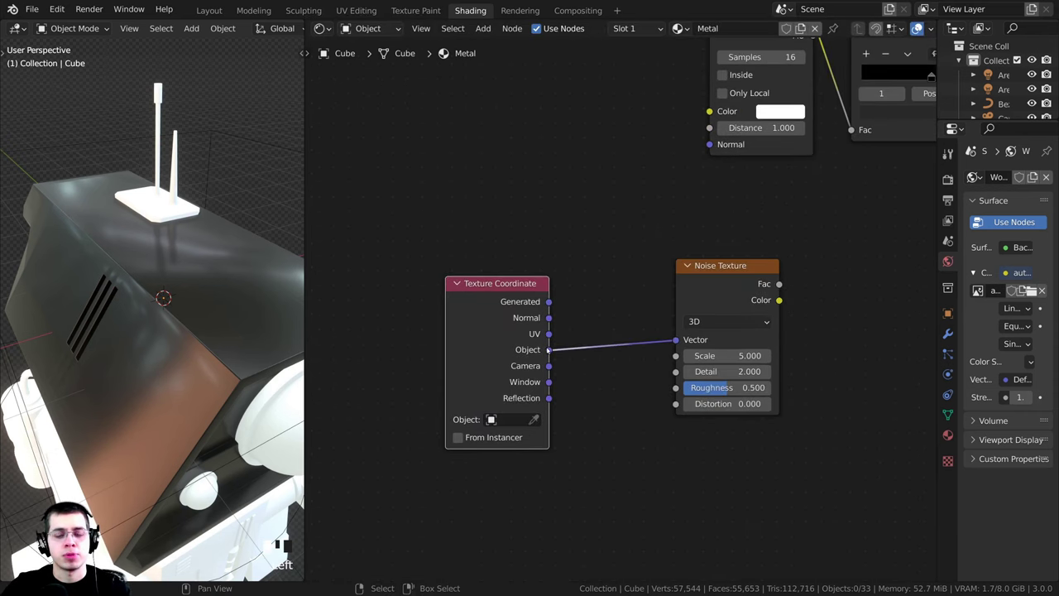
left_click_drag(547, 350, 676, 339)
left_click_drag(515, 343, 622, 319)
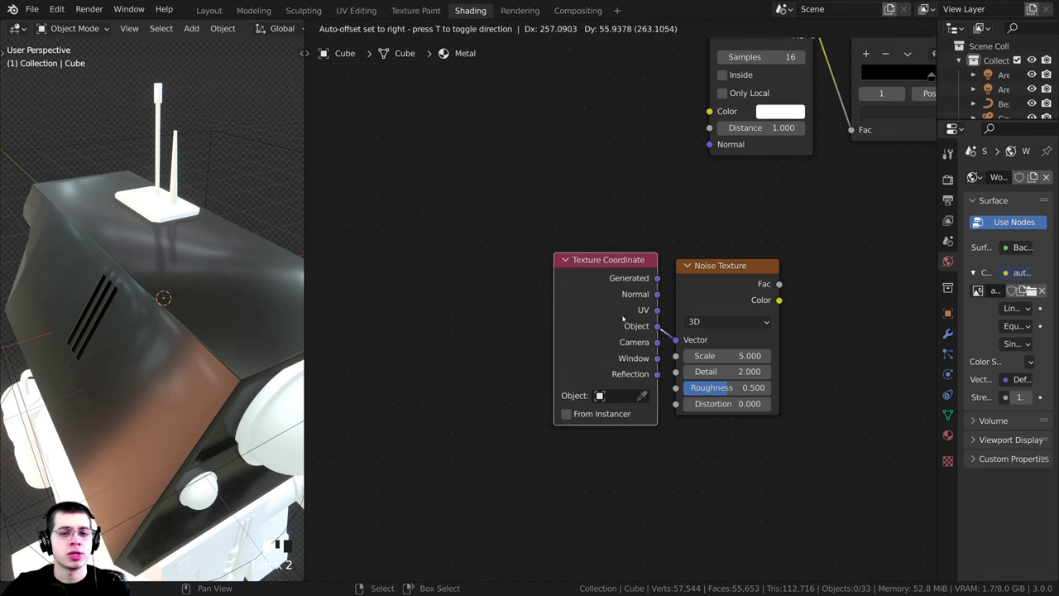
scroll(100, 390, "down", 2)
left_click_drag(598, 352, 596, 362)
middle_click_drag(659, 351, 577, 362)
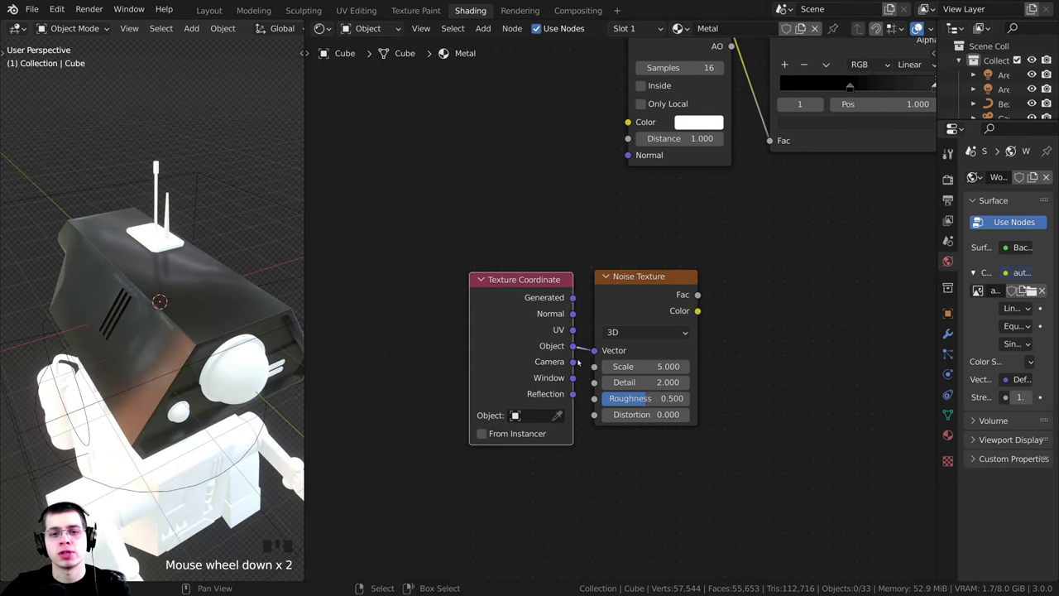
- Preview the Noise Texture on the head and set its Scale to 2
left_click(632, 300, "ctrl+shift")
scroll(113, 431, "up", 2)
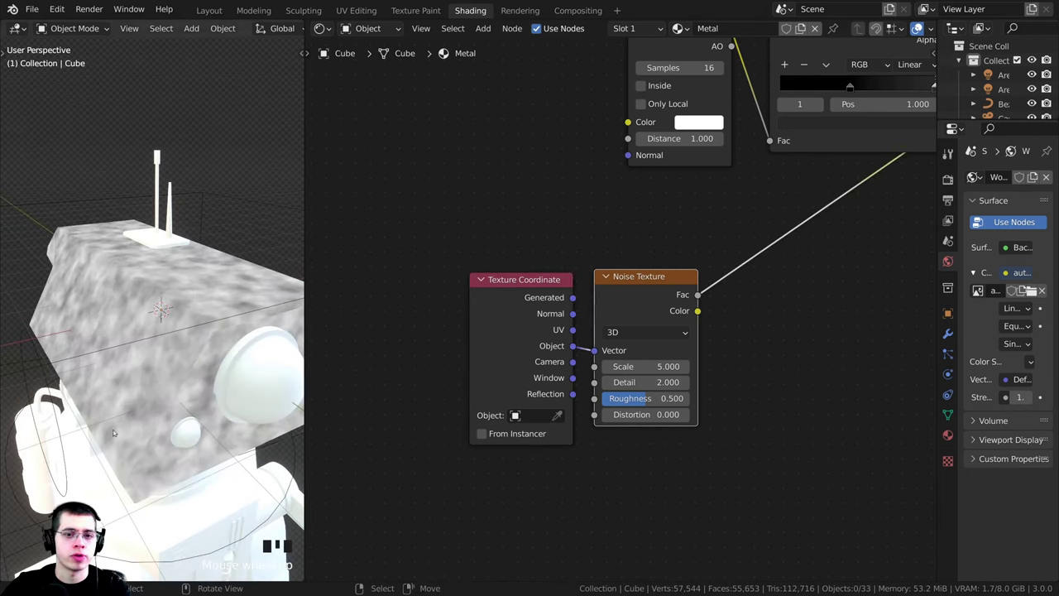
scroll(648, 367, "up", 1)
middle_click_drag(647, 366, 624, 358)
left_click(627, 358)
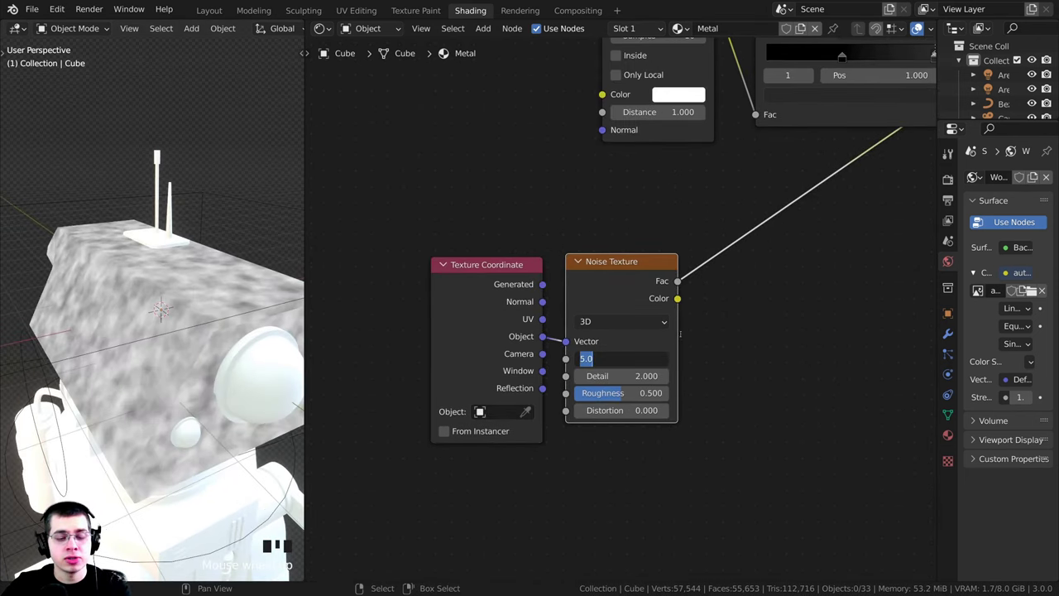
type("2")
key("Return")
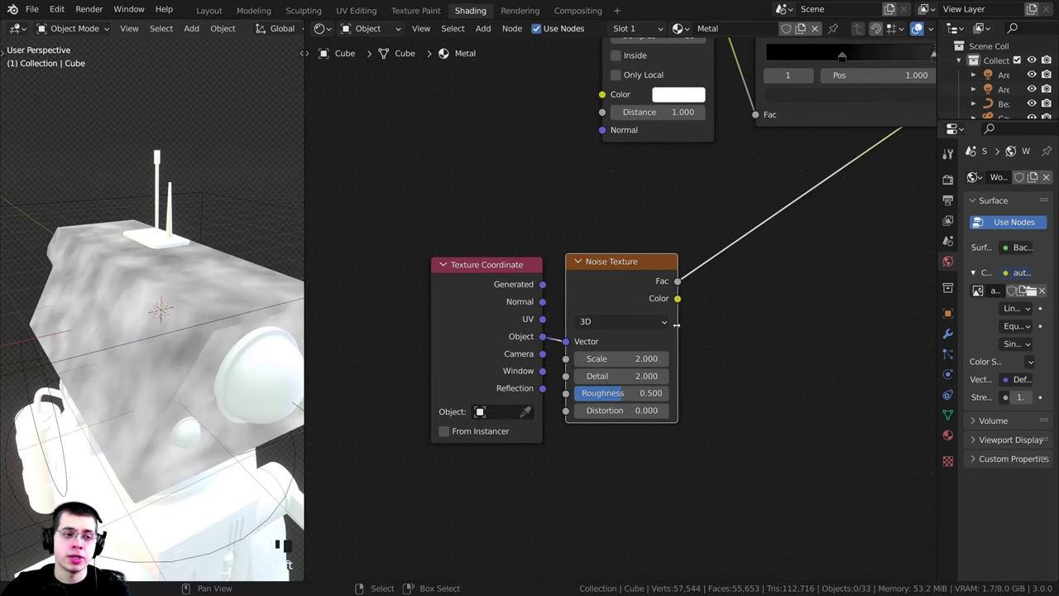
- Set the Noise Texture's Detail to 15 and Roughness to 0.65, and check the pattern on the head
left_click(612, 375)
type("15")
key("Return")
scroll(195, 376, "up", 2)
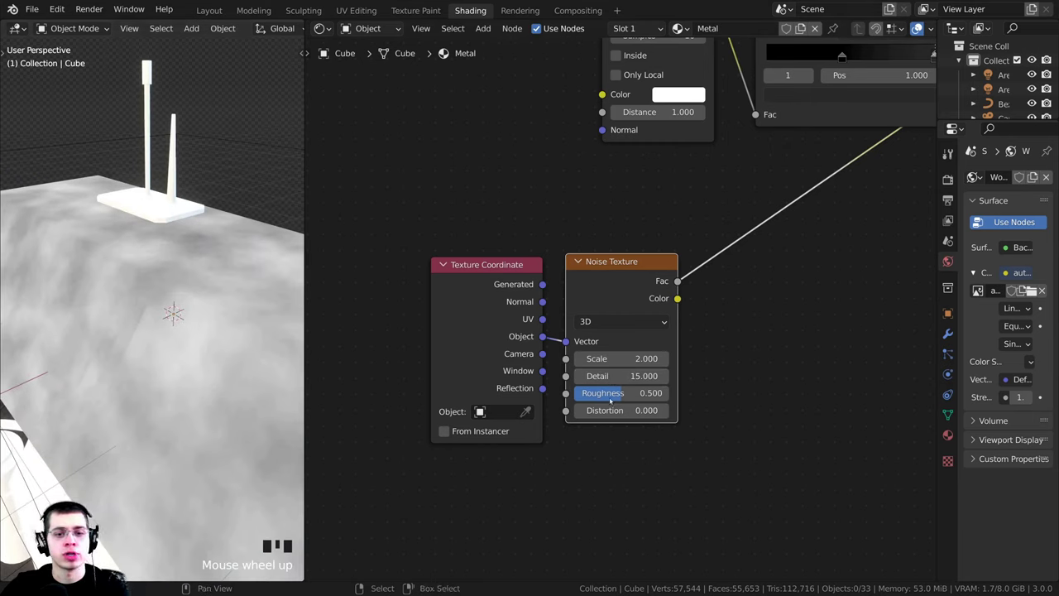
left_click(637, 395)
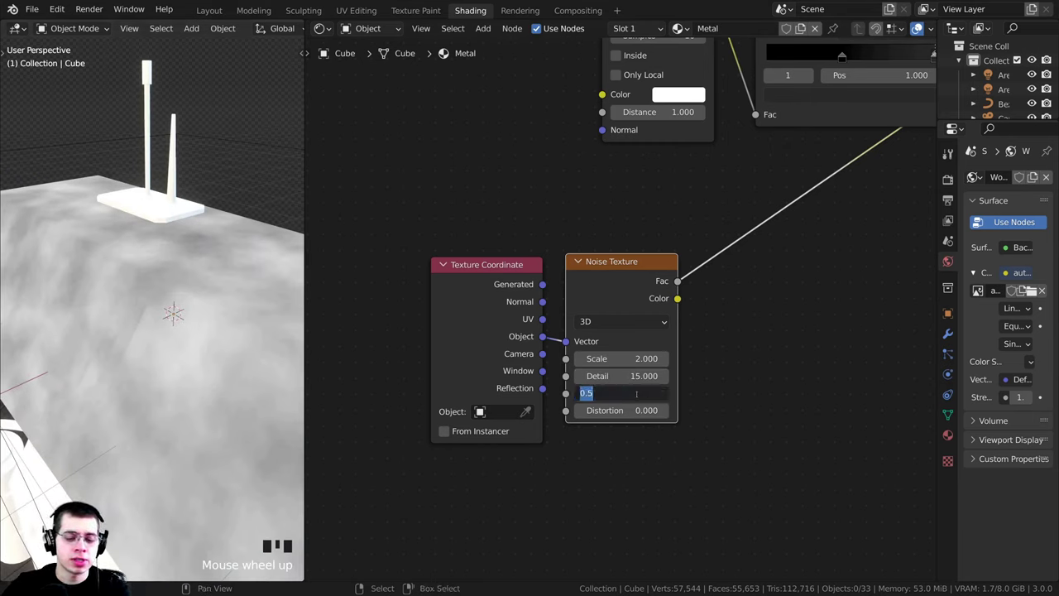
key("BackSpace")
type(".65")
key("Return")
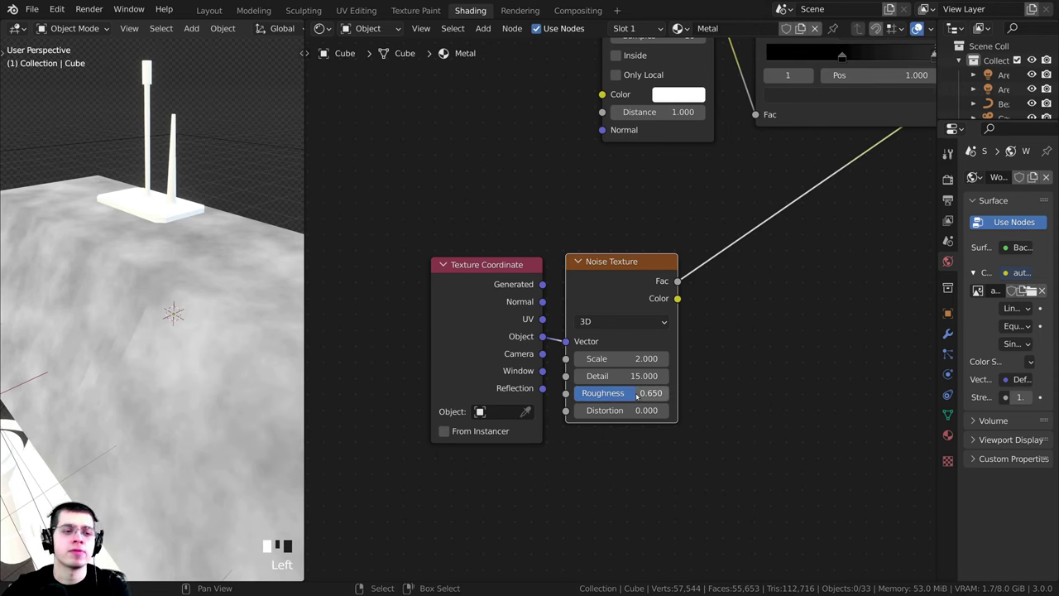
middle_click_drag(178, 347, 195, 428)
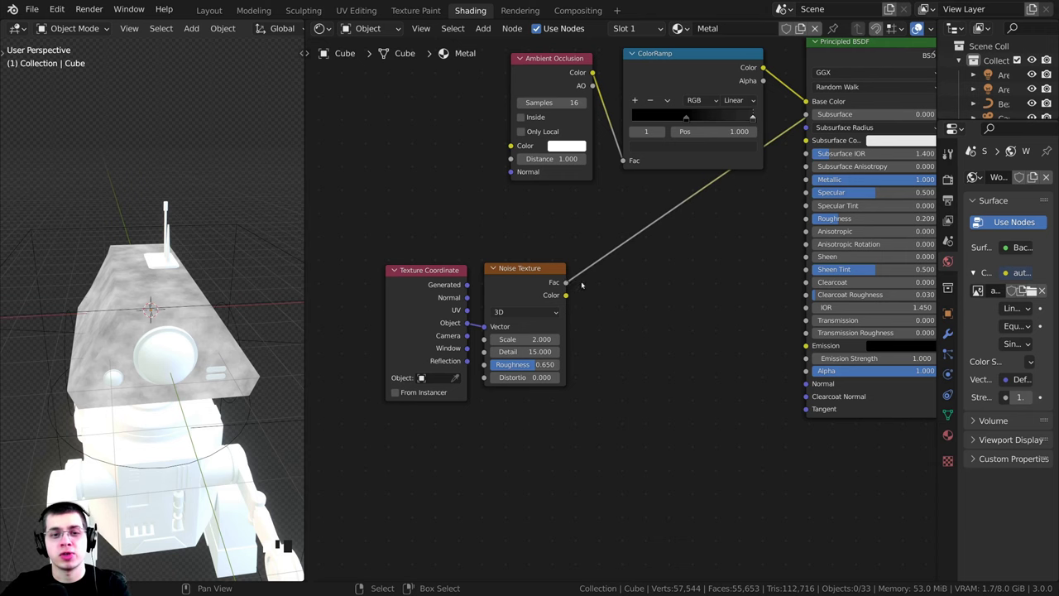
- Connect the Noise Texture's Fac output to the Principled BSDF's Roughness and preview the full shader on the head
left_click_drag(569, 283, 786, 223)
middle_click_drag(624, 277, 512, 328)
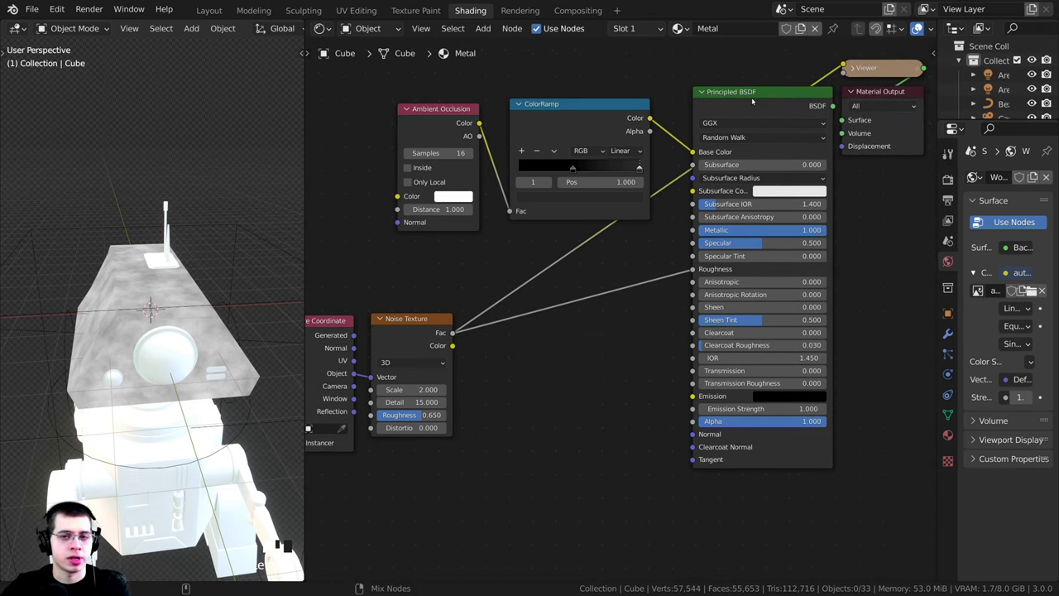
key("ctrl+z")
middle_click_drag(206, 364, 259, 352)
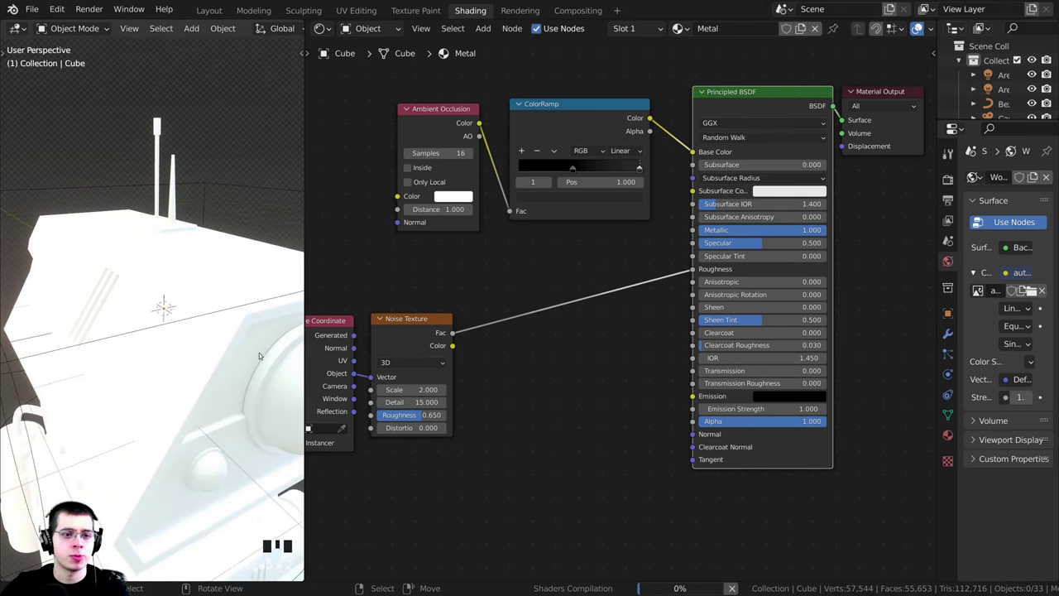
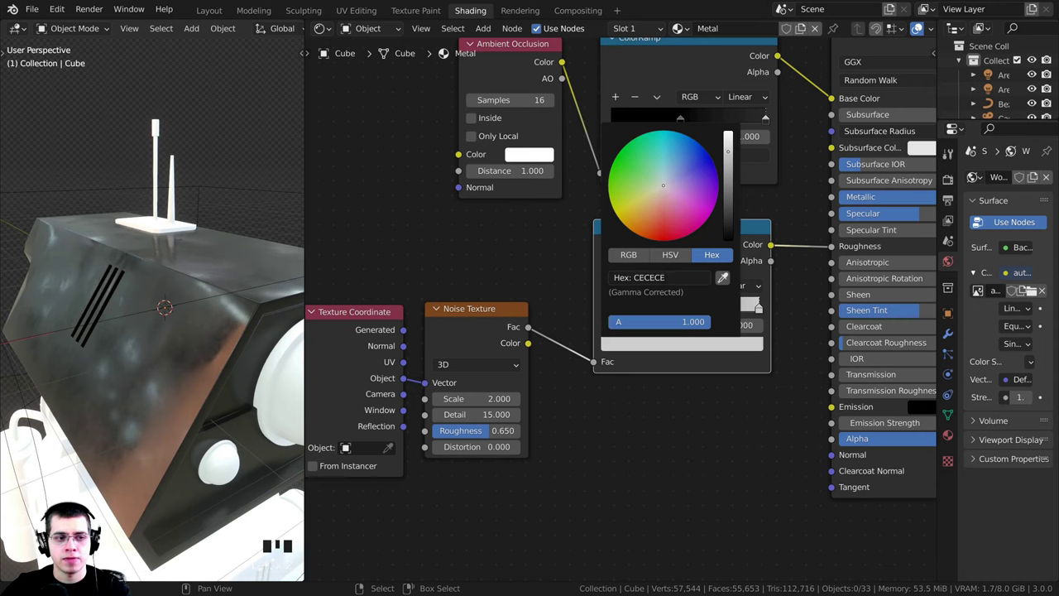
- Fine-tune the light gray of the roughness ColorRamp's white stop and examine the head's uneven reflections at several distances
left_click_drag(728, 152, 728, 151)
middle_click_drag(144, 319, 222, 304)
scroll(135, 352, "up", 3)
scroll(186, 290, "down", 2)
scroll(201, 312, "up", 1)
scroll(238, 332, "up", 1)
middle_click_drag(469, 306, 475, 269)
- Connect the Noise Texture's Fac output to the Principled BSDF's Normal input and move the roughness ColorRamp out of the way
left_click(473, 275)
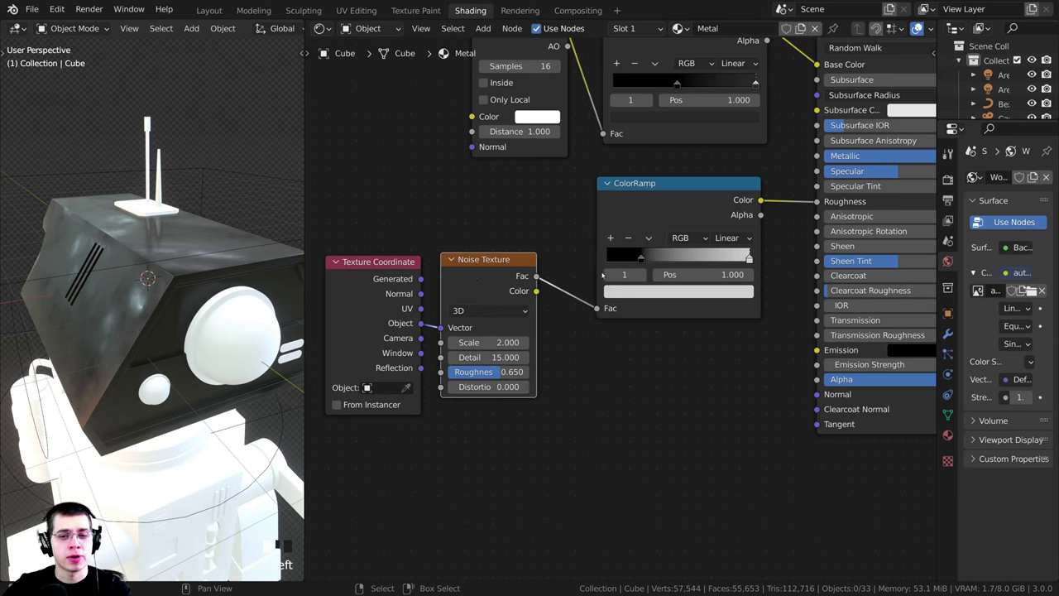
left_click_drag(816, 396, 712, 398)
left_click_drag(536, 276, 818, 395)
left_click_drag(660, 212, 693, 194)
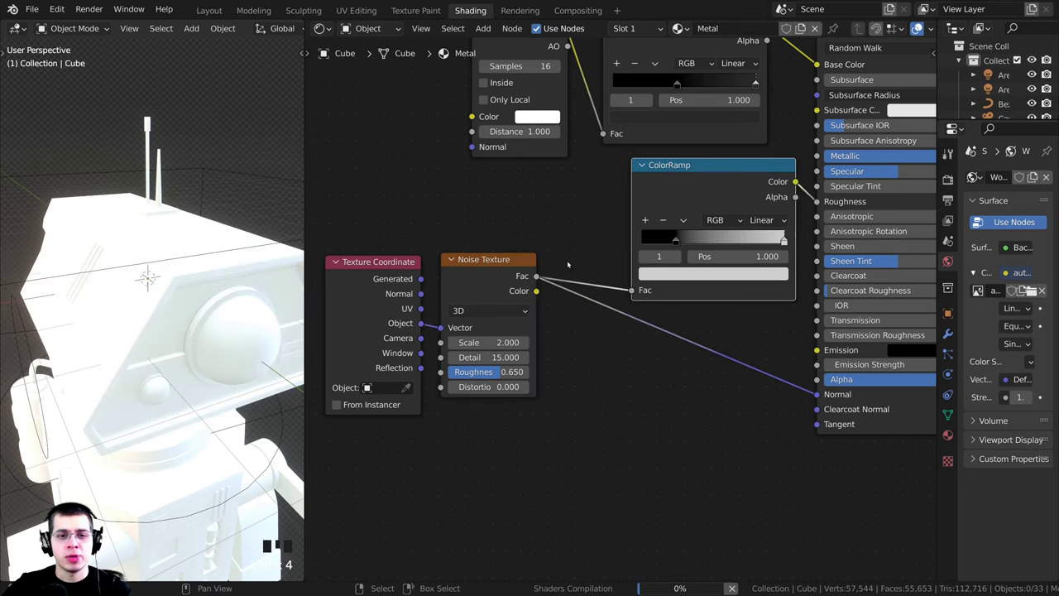
- Insert a Bump node before the Principled BSDF's Normal input and feed the Noise Texture's Fac output into its Height
key("shift+a")
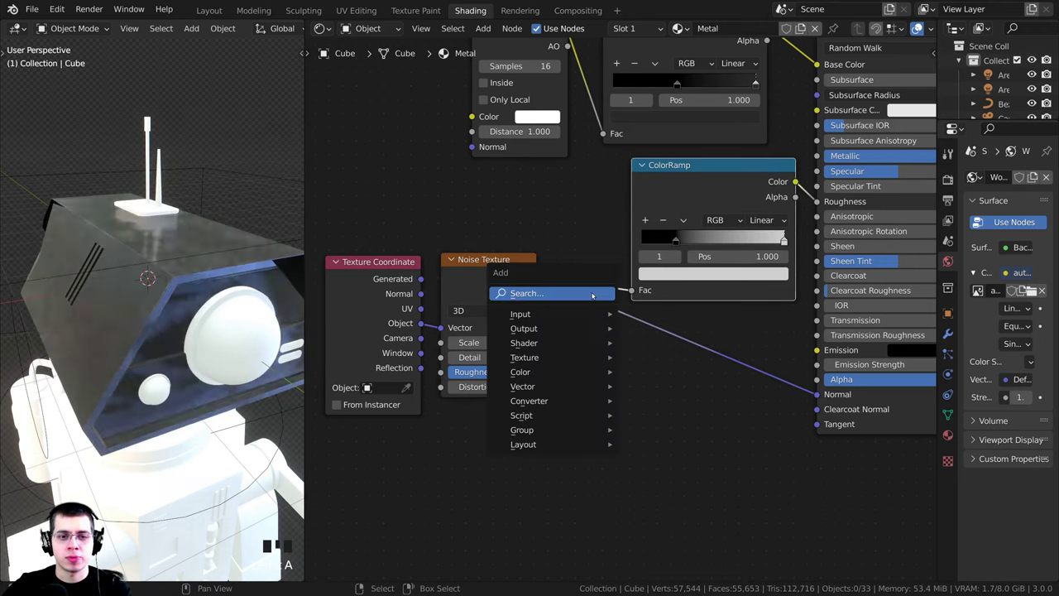
left_click(595, 293)
type("bum")
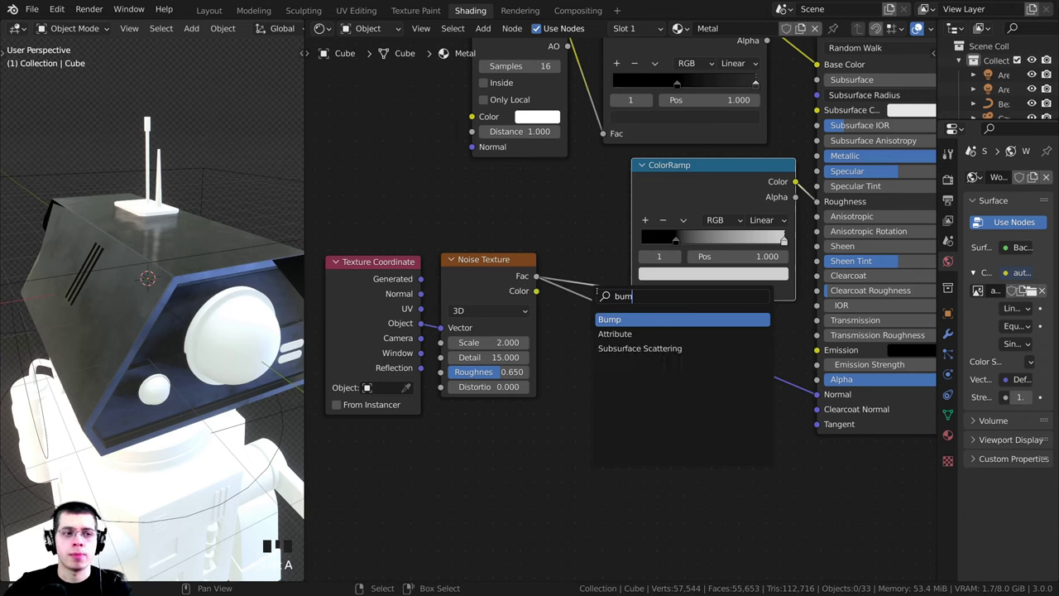
key("Return")
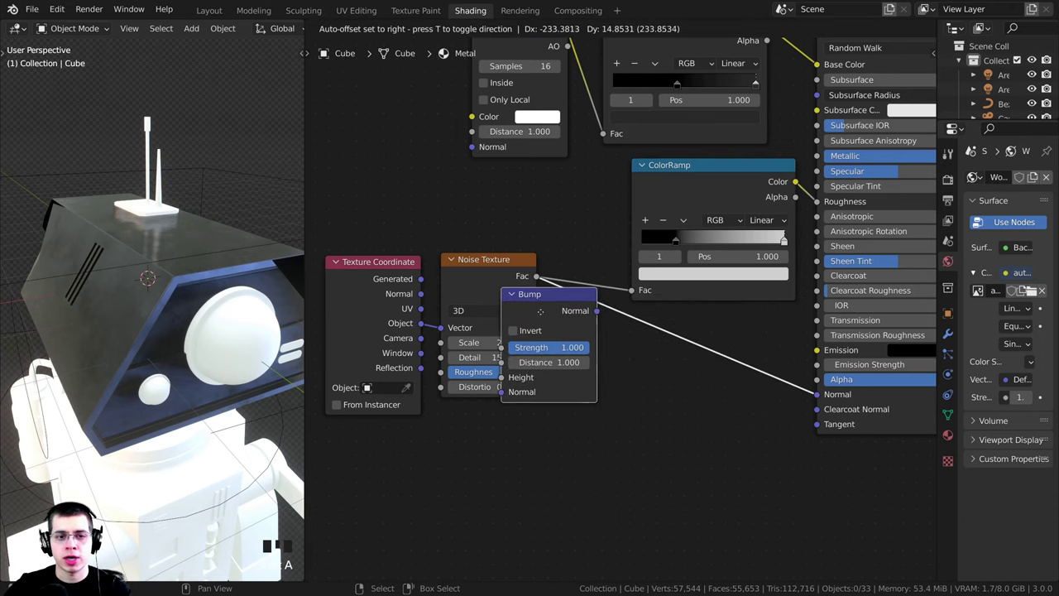
left_click(675, 344)
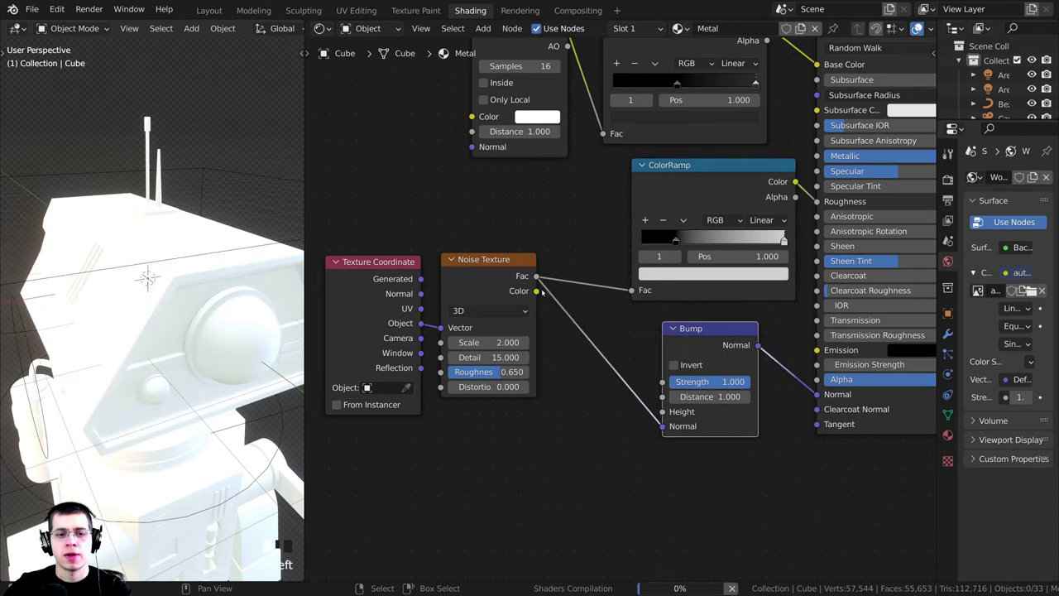
left_click_drag(655, 426, 662, 411)
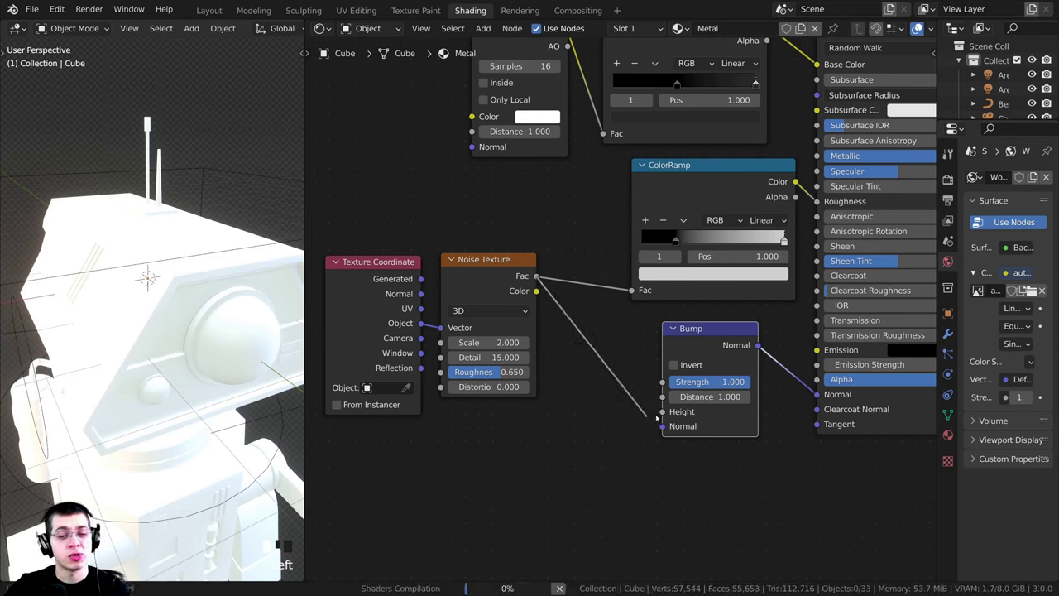
left_click_drag(479, 271, 478, 275)
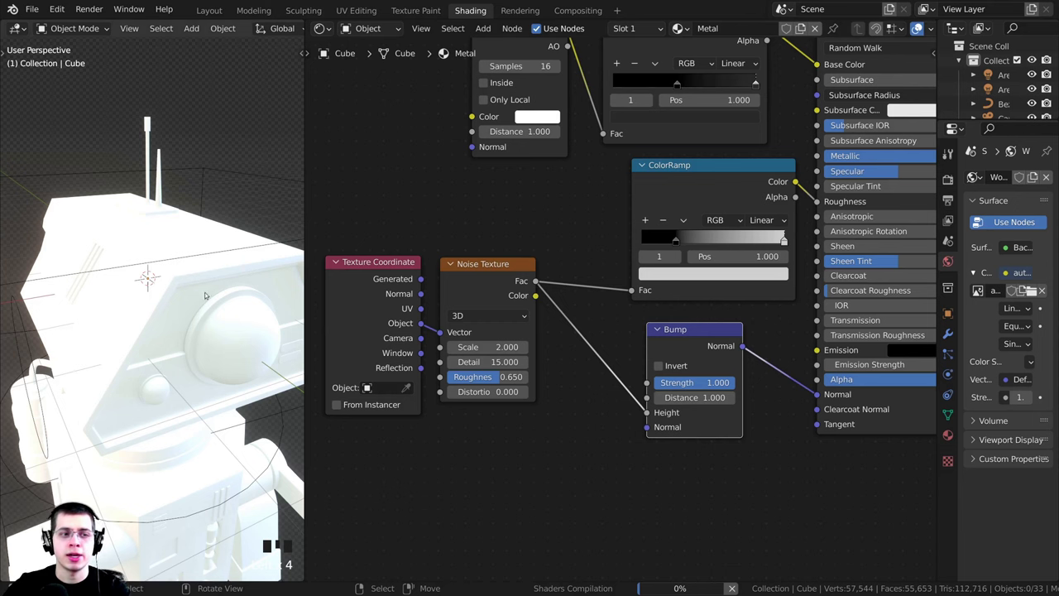
- Set the Bump node's Strength to 0.04 and inspect the surface relief on the head up close and from farther away
key("Home")
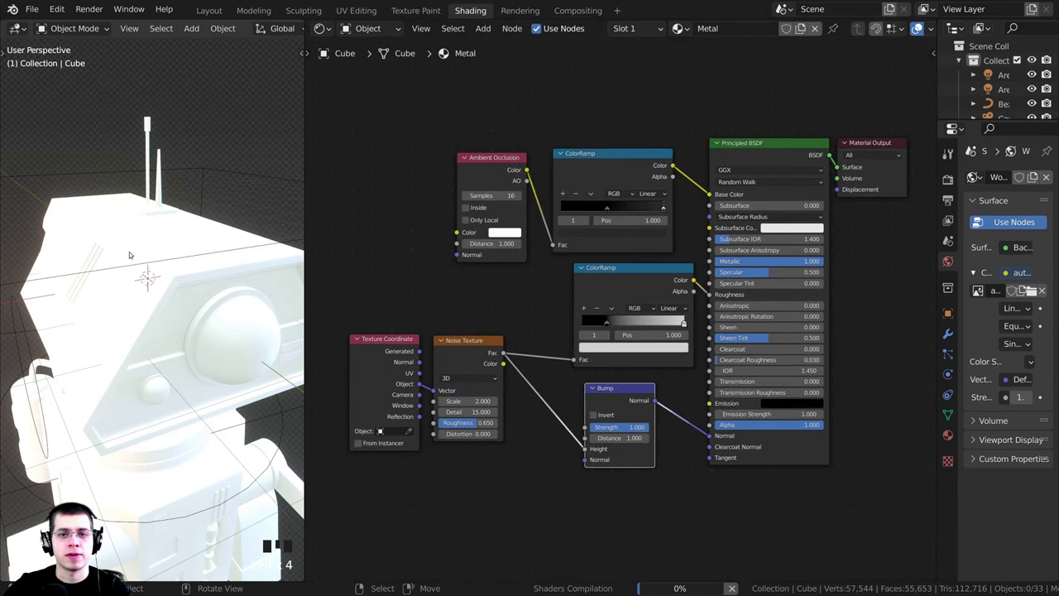
middle_click_drag(129, 255, 157, 270)
scroll(144, 284, "up", 2)
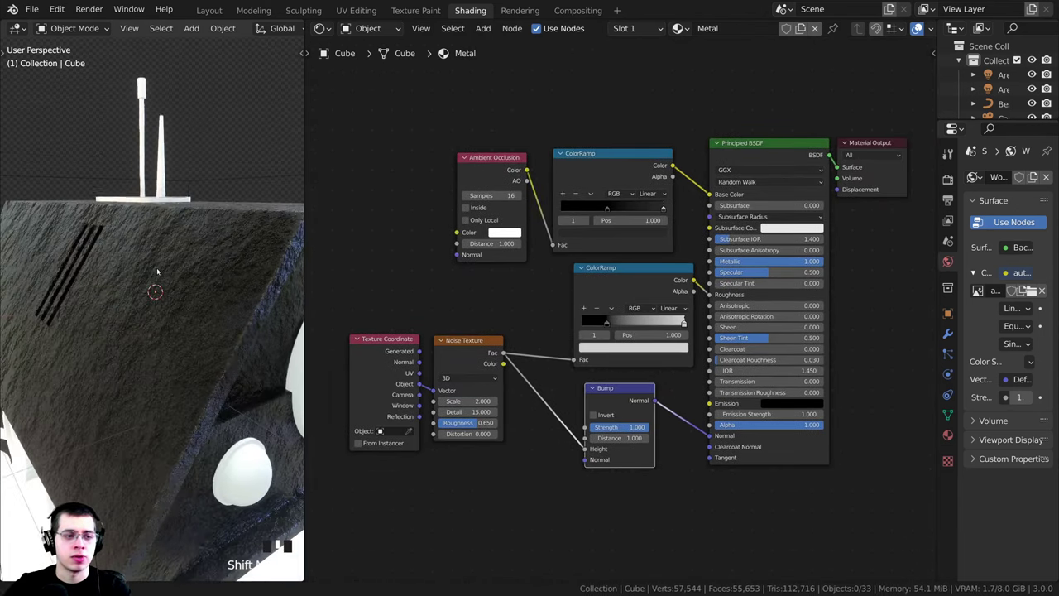
scroll(157, 270, "up", 1)
scroll(621, 303, "up", 1)
scroll(621, 303, "up", 2)
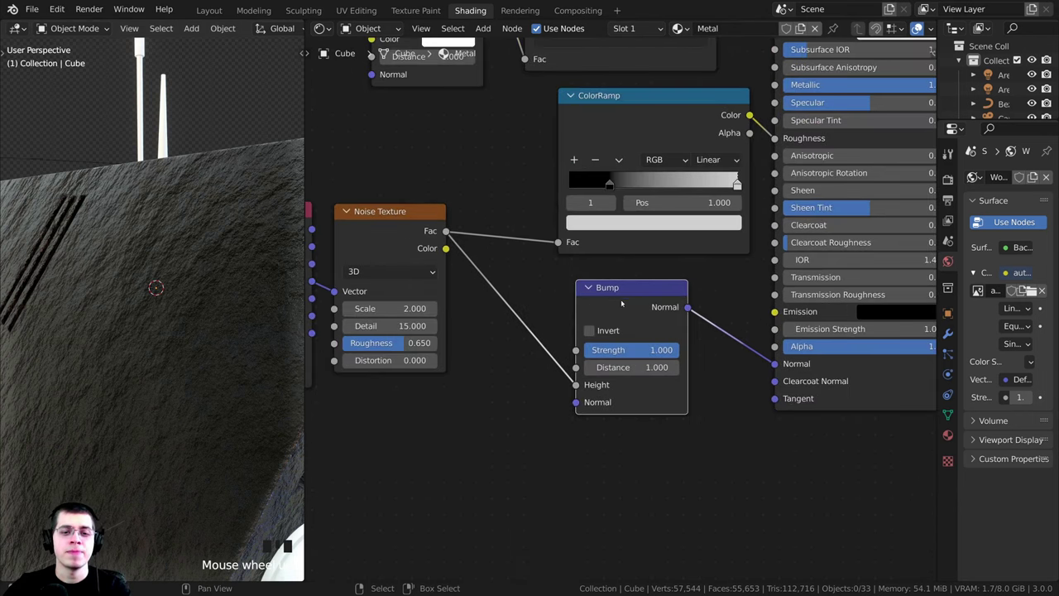
left_click_drag(621, 304, 643, 307)
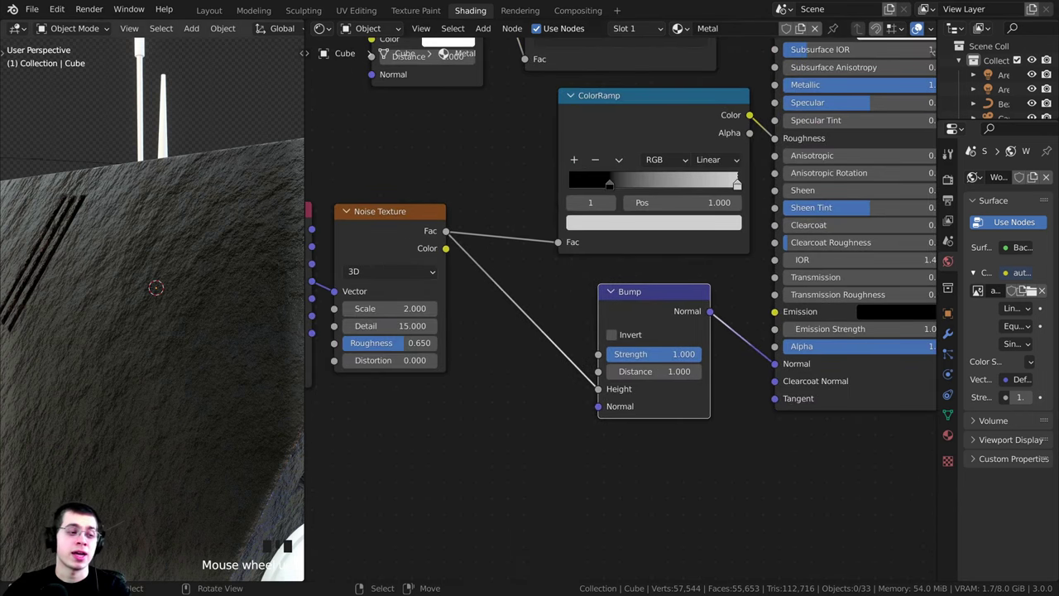
left_click(655, 354)
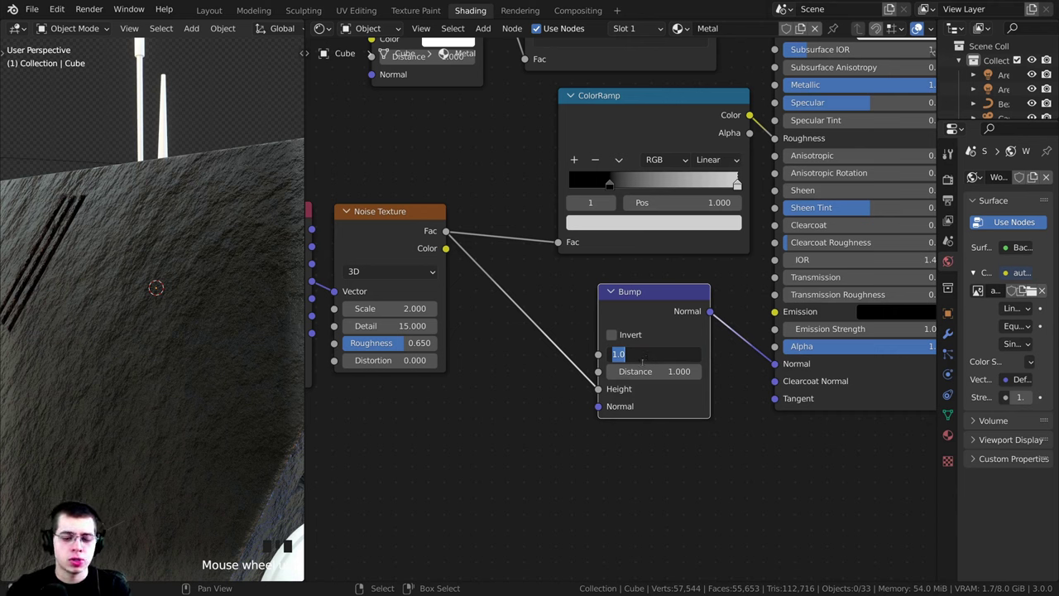
type(".04")
key("Return")
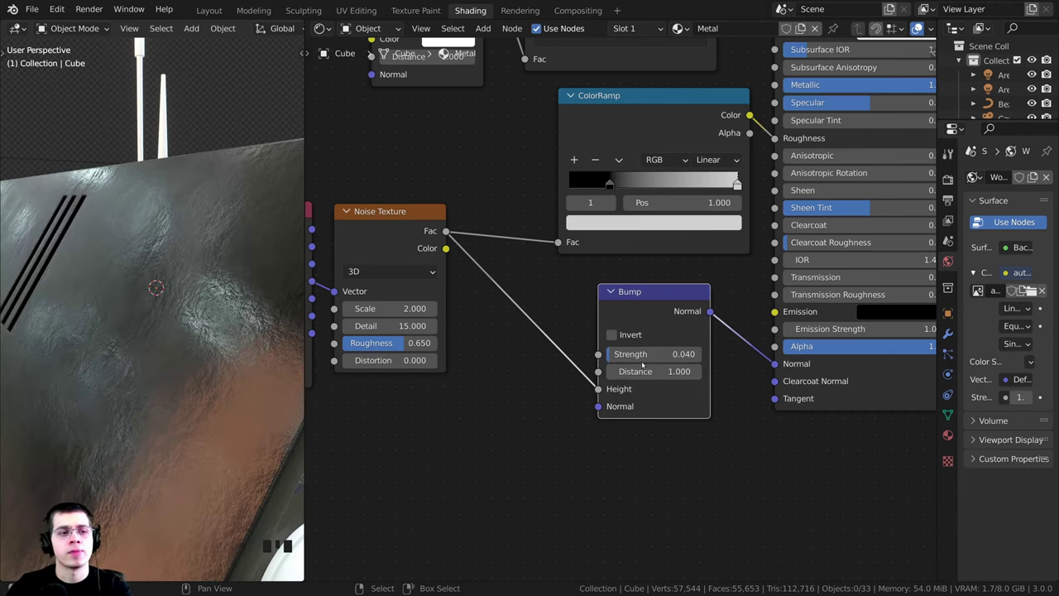
middle_click_drag(227, 434, 160, 407)
scroll(188, 419, "up", 3)
scroll(188, 419, "up", 2)
scroll(116, 277, "up", 3)
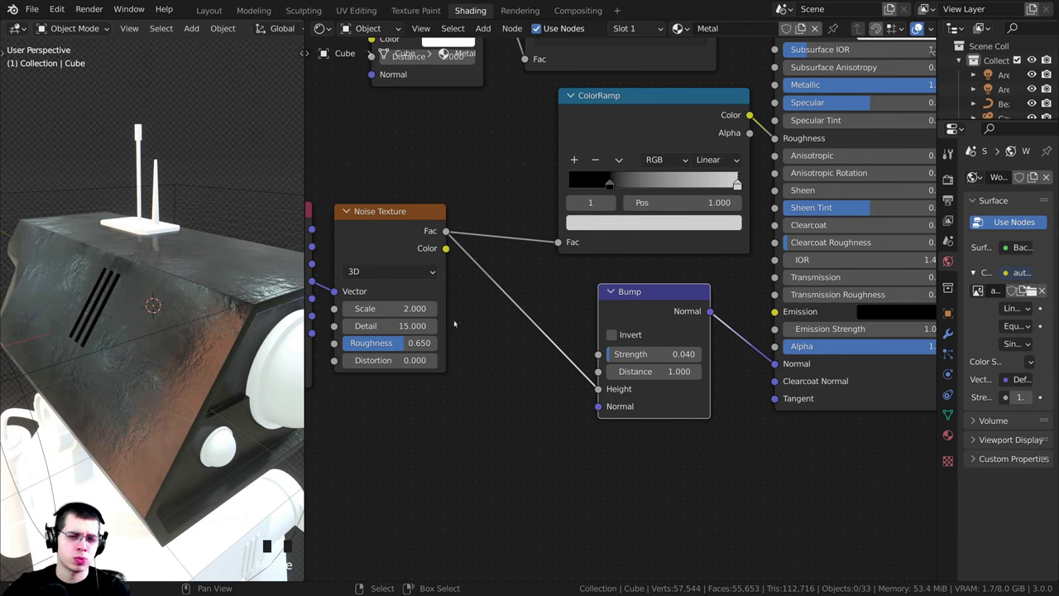
- Duplicate the roughness ColorRamp and insert the copy between the Noise Texture's Fac output and the Bump node's Height input
scroll(454, 322, "down", 5)
middle_click_drag(420, 302, 556, 306)
middle_click_drag(462, 273, 410, 290)
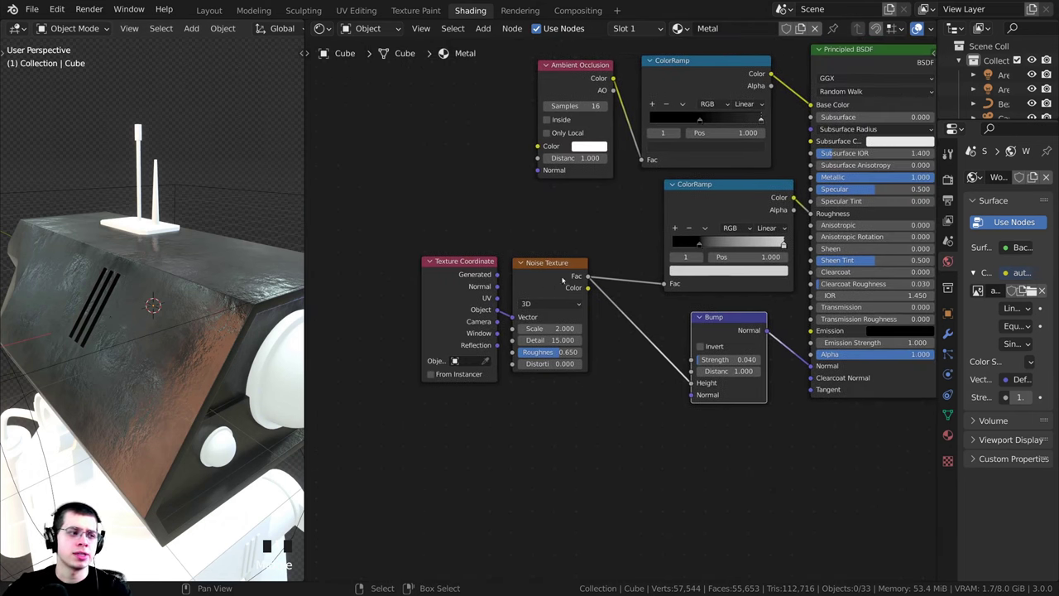
left_click(719, 184)
scroll(721, 178, "up", 2)
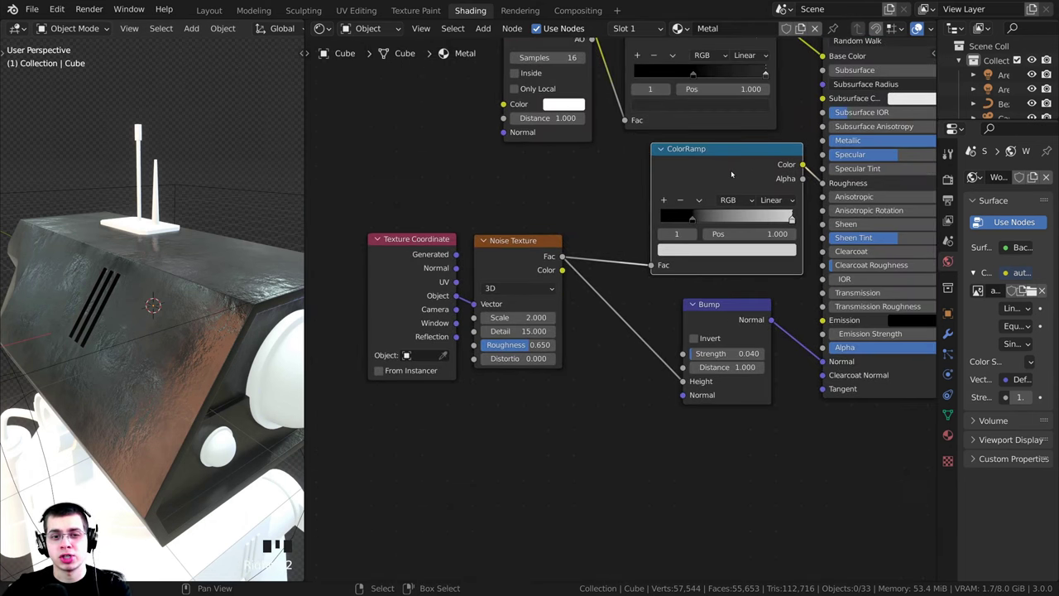
key("shift+d")
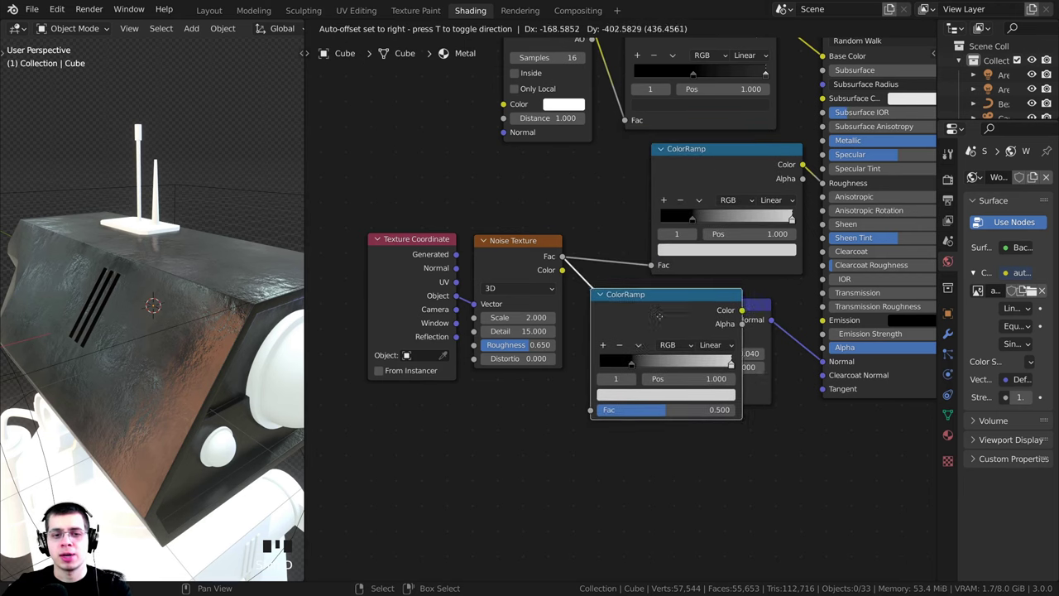
left_click(699, 332)
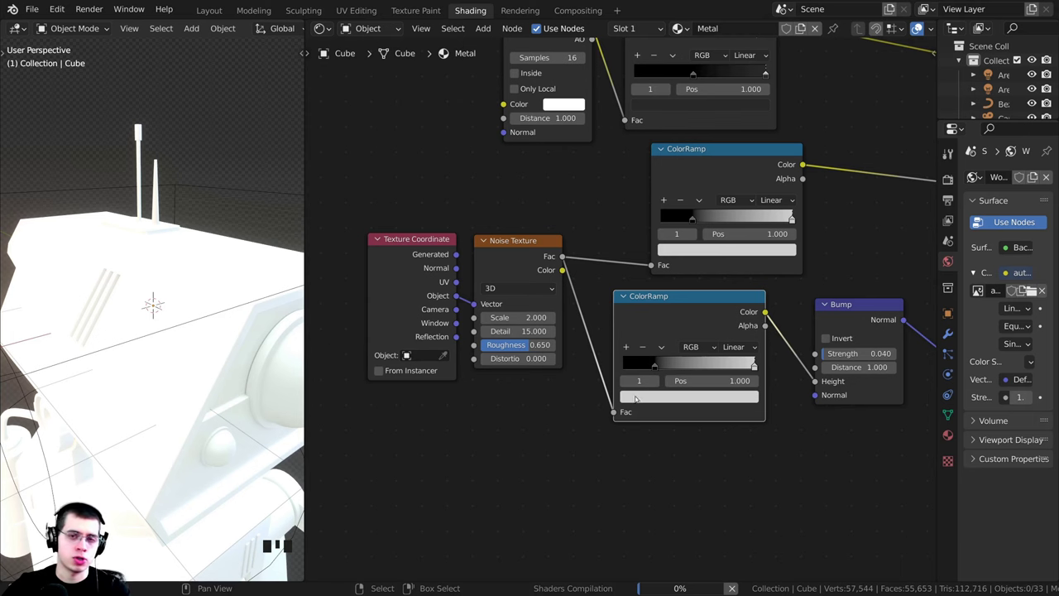
- Make the bump ColorRamp's light stop pure white, move its black stop to position 0.547, and check the head's surface
scroll(651, 397, "up", 2)
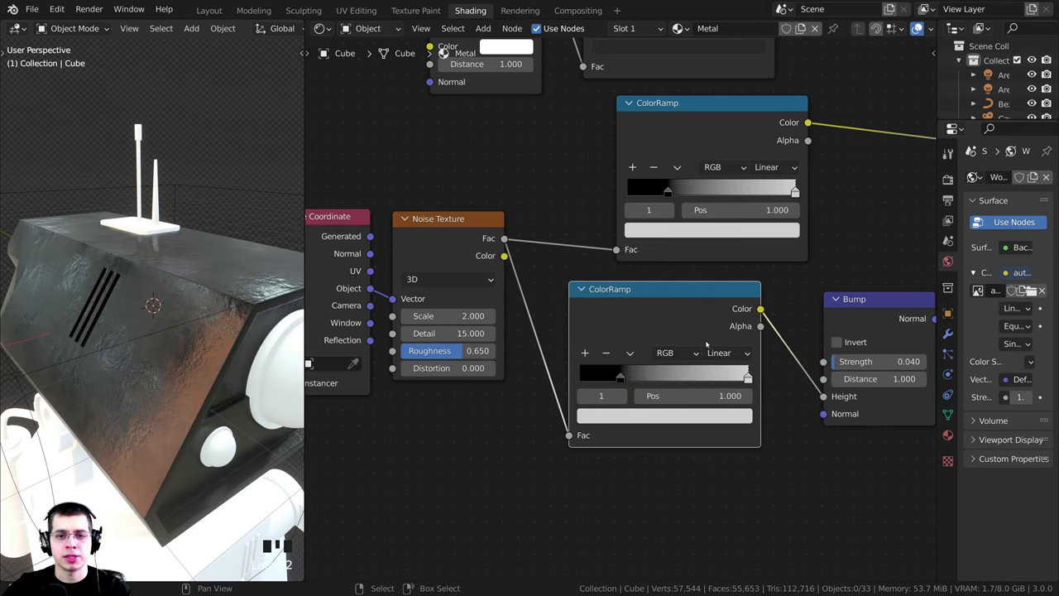
left_click(697, 418)
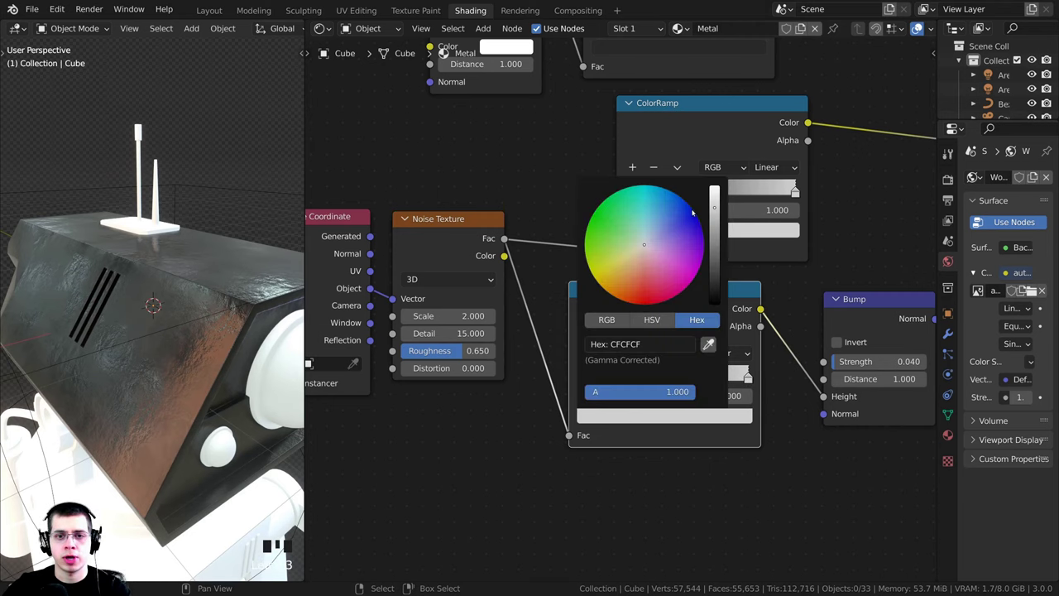
left_click_drag(714, 208, 714, 185)
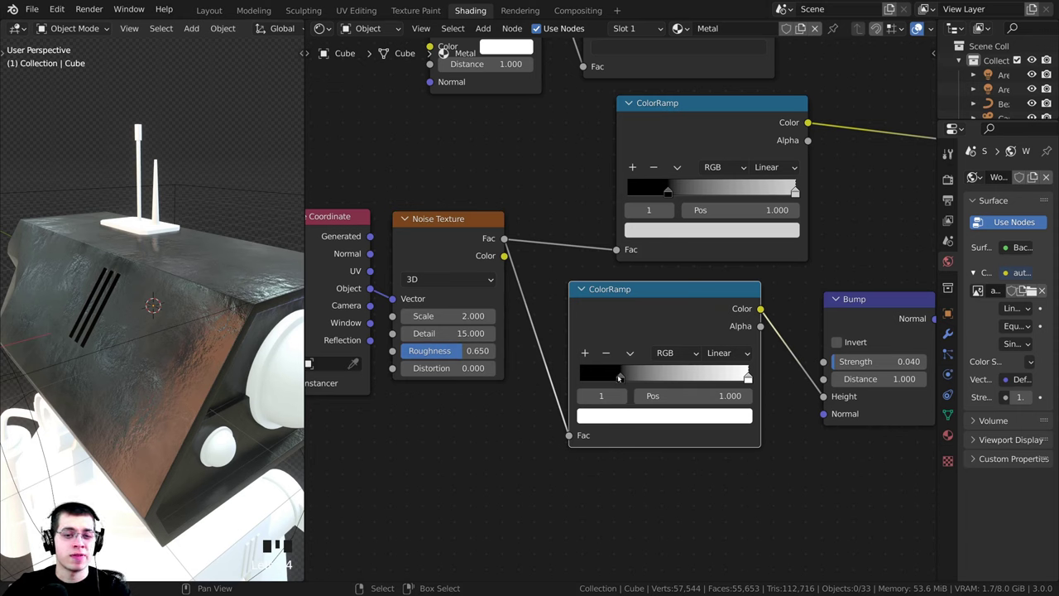
left_click_drag(619, 376, 672, 378)
middle_click_drag(198, 364, 175, 383)
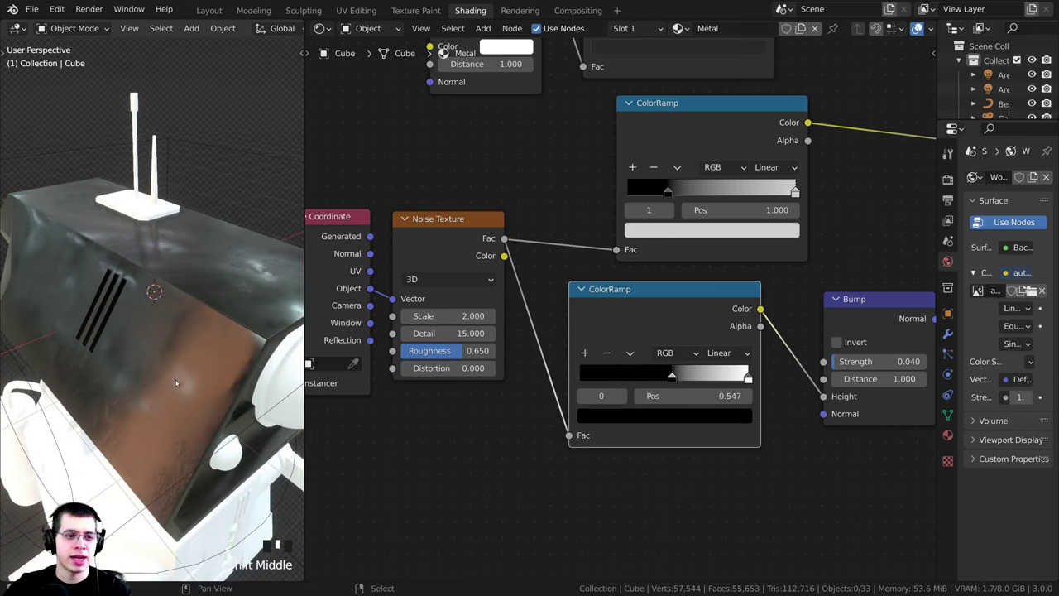
scroll(167, 430, "up", 2)
middle_click_drag(166, 439, 199, 422)
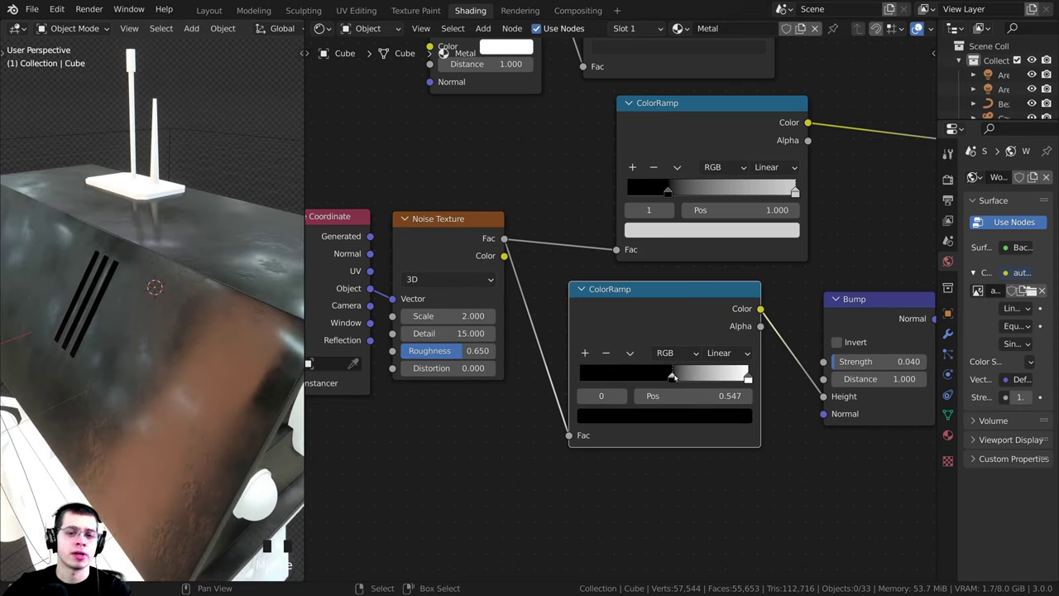
- Exaggerate the Bump Strength to 0.335 and settle the bump ColorRamp's black stop at position 0.570 while judging the patches on the head
left_click_drag(673, 377, 684, 377)
middle_click_drag(223, 373, 245, 365, "shift")
left_click_drag(869, 362, 906, 362)
scroll(218, 362, "up", 2)
middle_click_drag(217, 362, 248, 348)
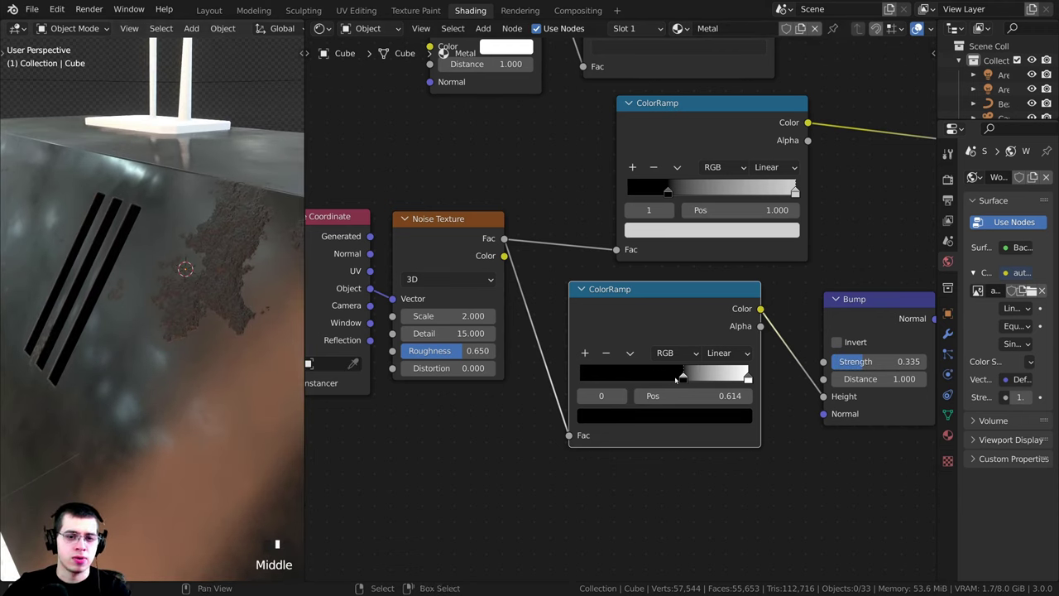
left_click_drag(677, 379, 675, 379)
scroll(166, 330, "down", 2)
middle_click_drag(166, 331, 149, 334)
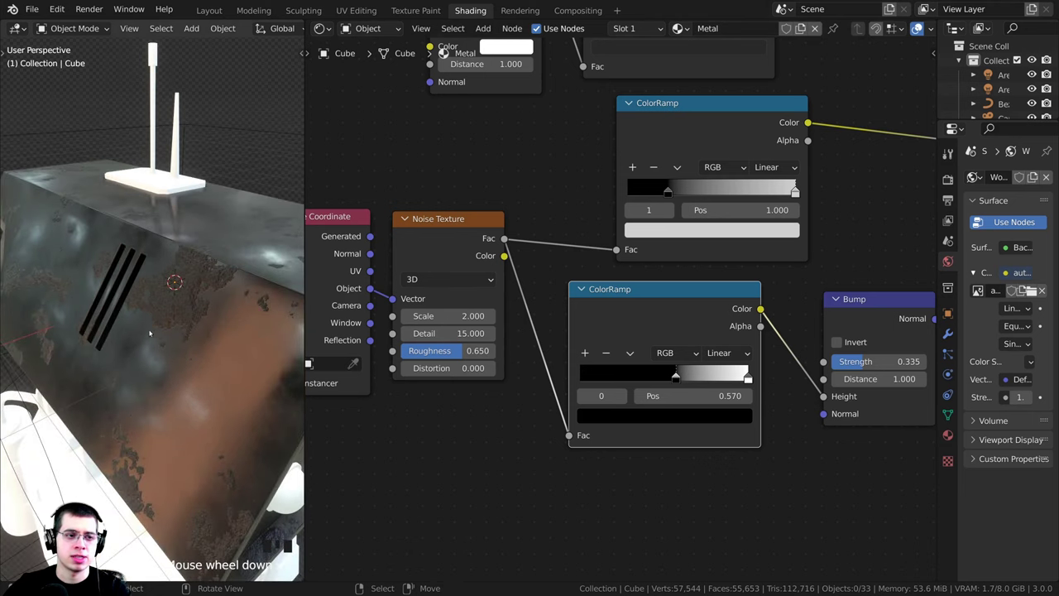
- Return the Bump node's Strength to 0.04 and examine the subtle relief on the head's top and side
middle_click_drag(720, 338, 661, 336)
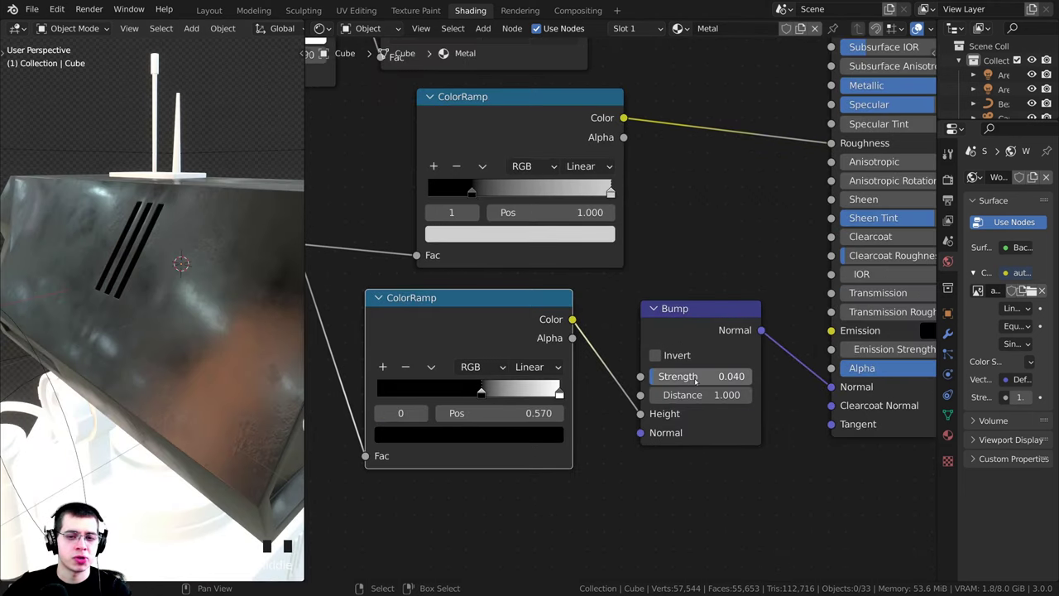
left_click(691, 379)
left_click(691, 335)
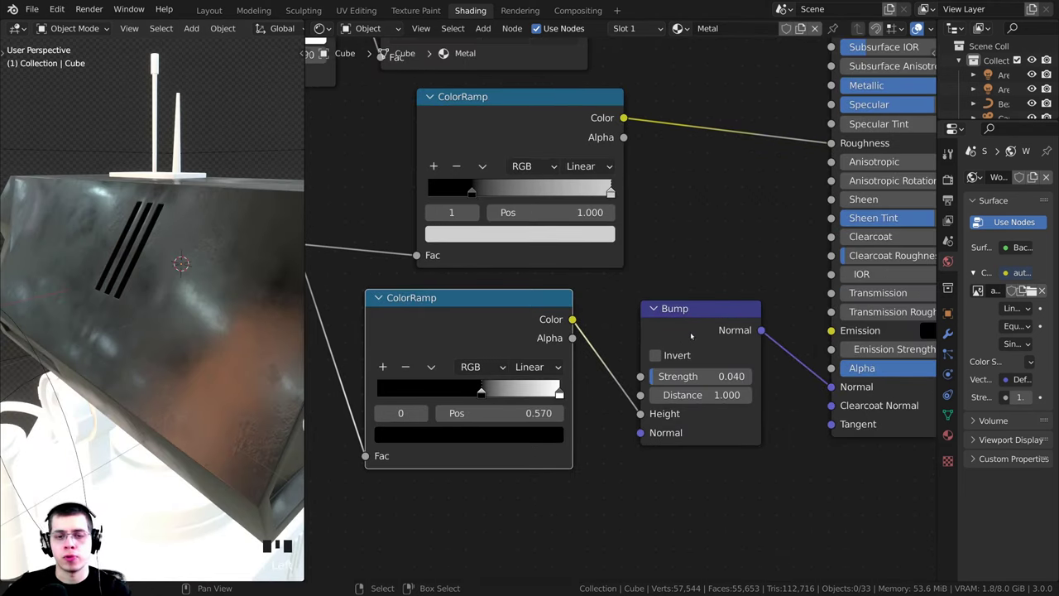
middle_click_drag(179, 193, 155, 287, "shift")
scroll(184, 278, "up", 2)
scroll(157, 291, "up", 2)
scroll(155, 287, "down", 2)
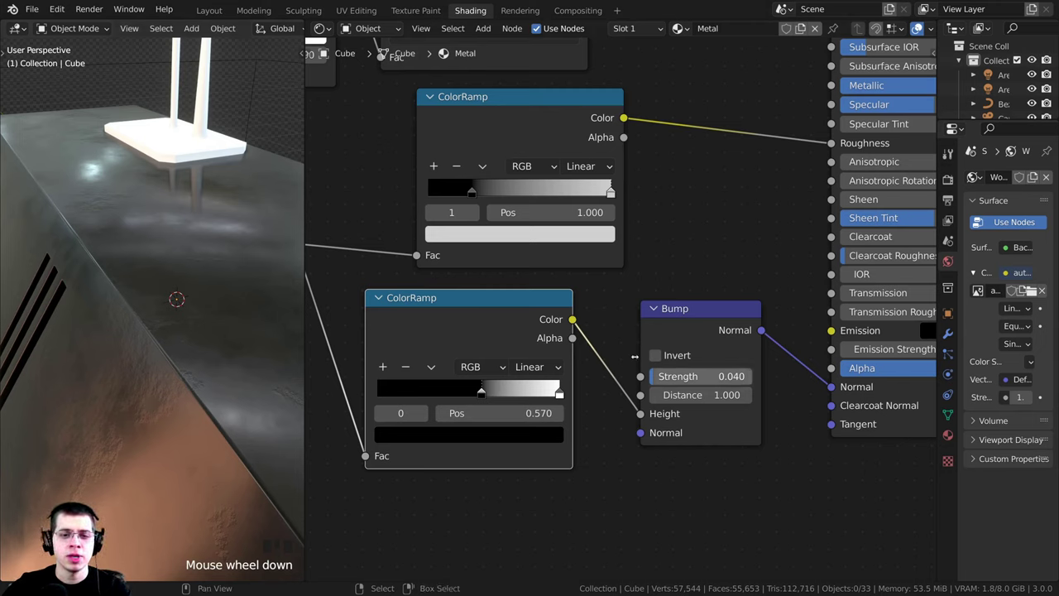
- Compare the head's relief with the Bump node's Invert option on and off, and leave Invert enabled
left_click(655, 356)
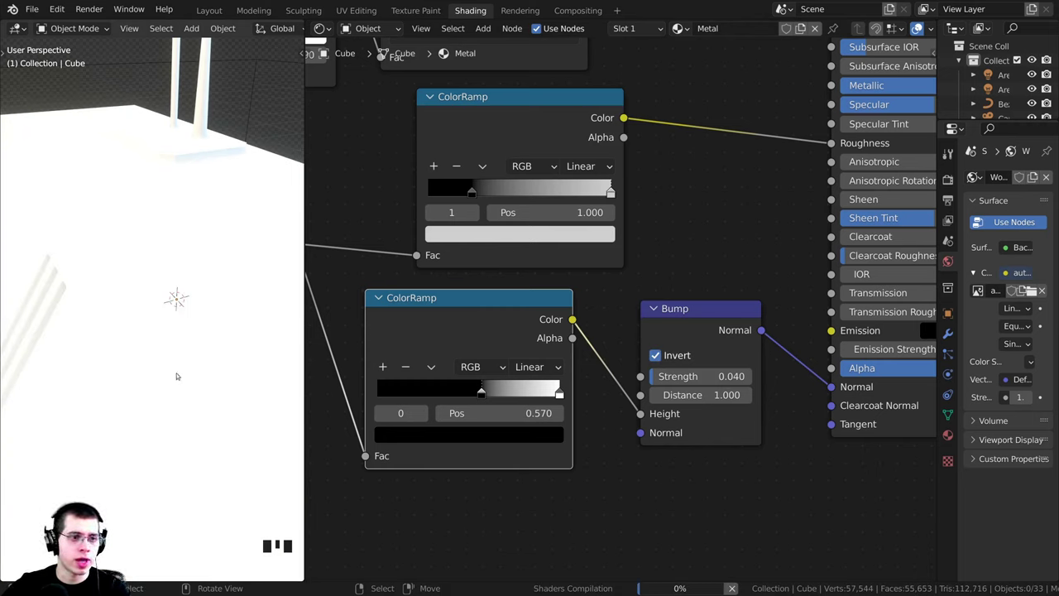
middle_click_drag(176, 376, 267, 313)
scroll(257, 323, "up", 2)
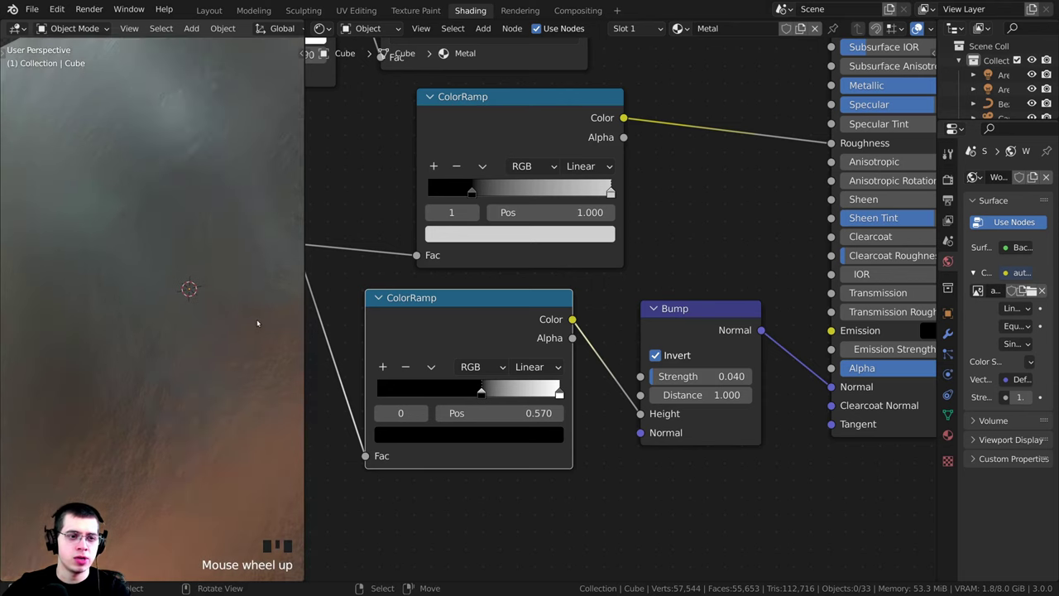
scroll(222, 373, "down", 3)
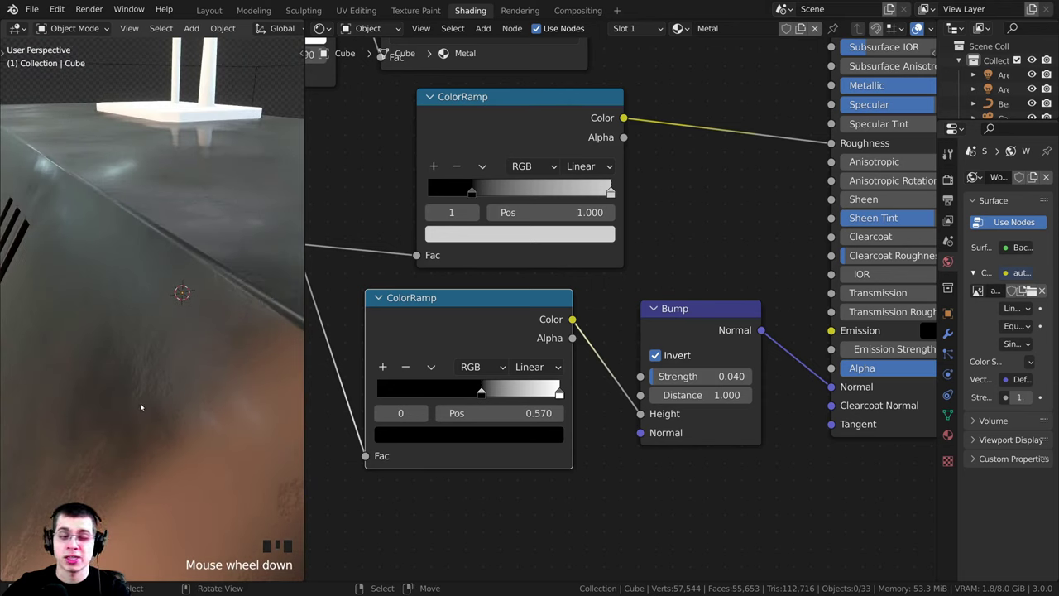
left_click(655, 355)
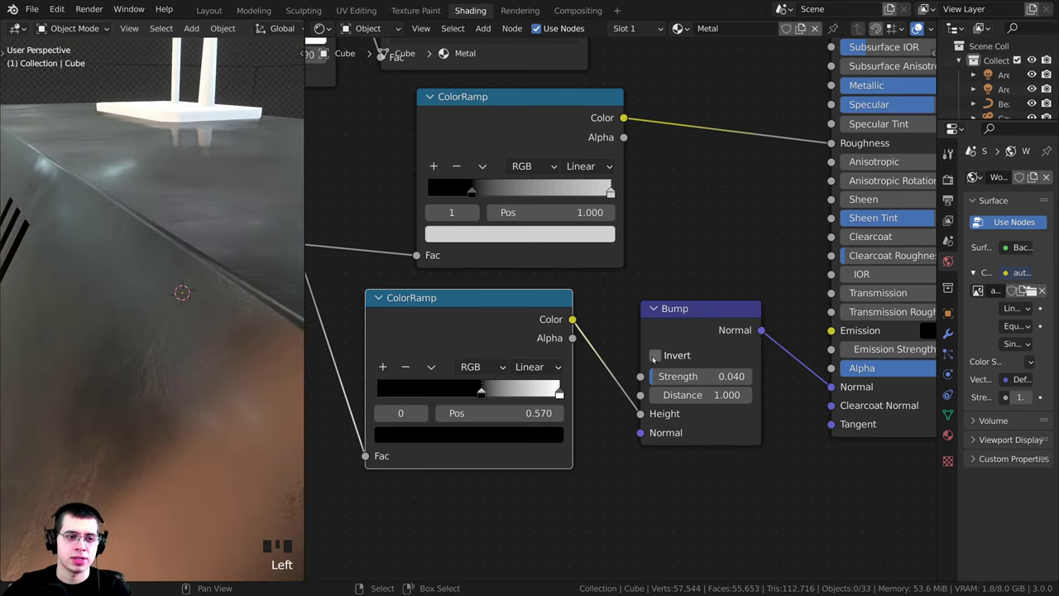
left_click(654, 354)
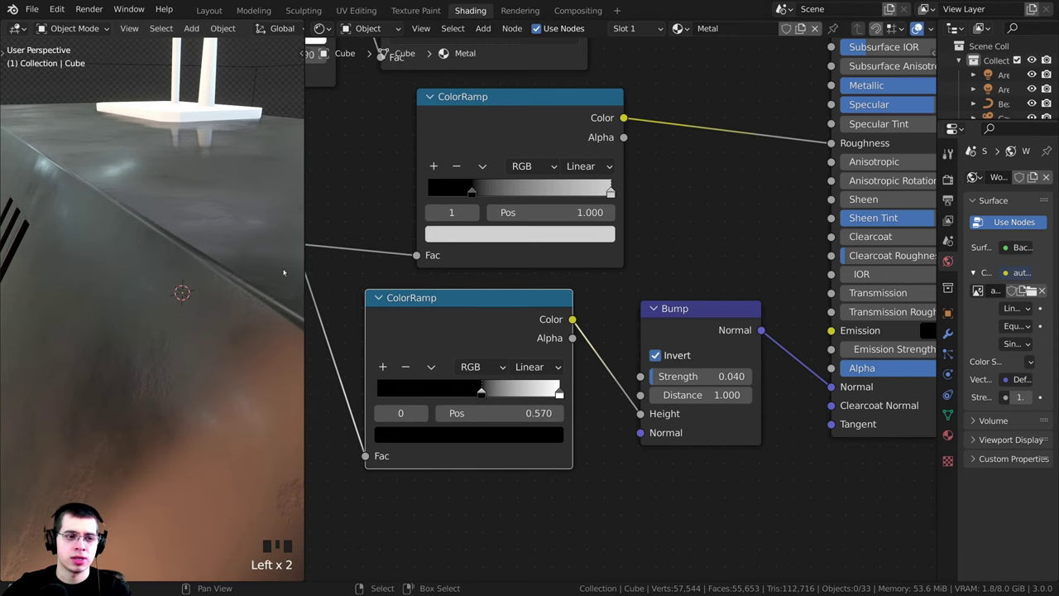
scroll(143, 379, "down", 4)
middle_click_drag(143, 378, 199, 397)
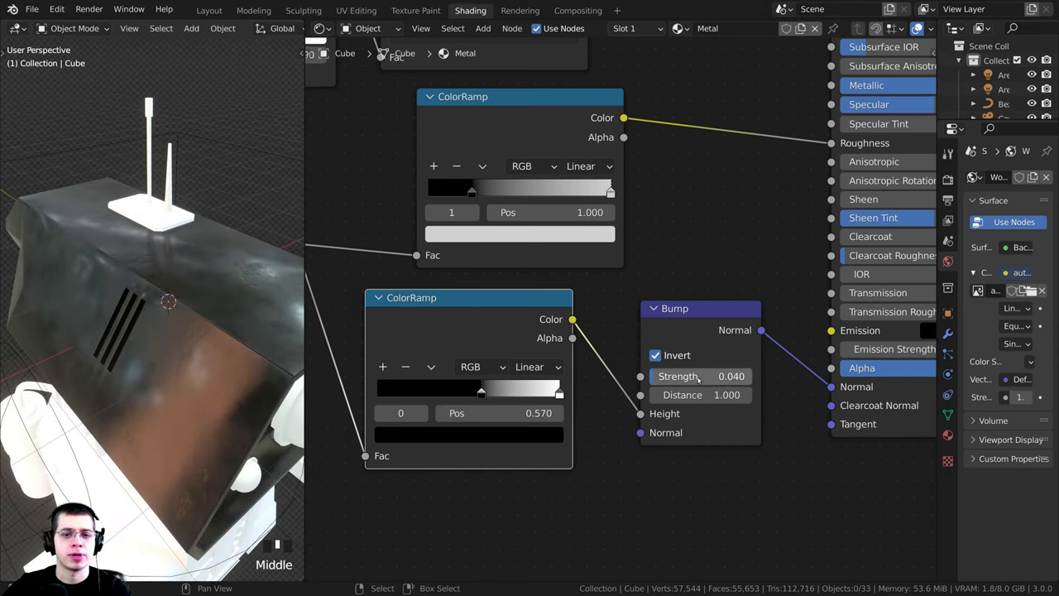
- Review the head's finished metal surface and complete node setup, save the file, and select the head
scroll(343, 358, "down", 4)
scroll(195, 339, "down", 2)
middle_click_drag(182, 348, 195, 330)
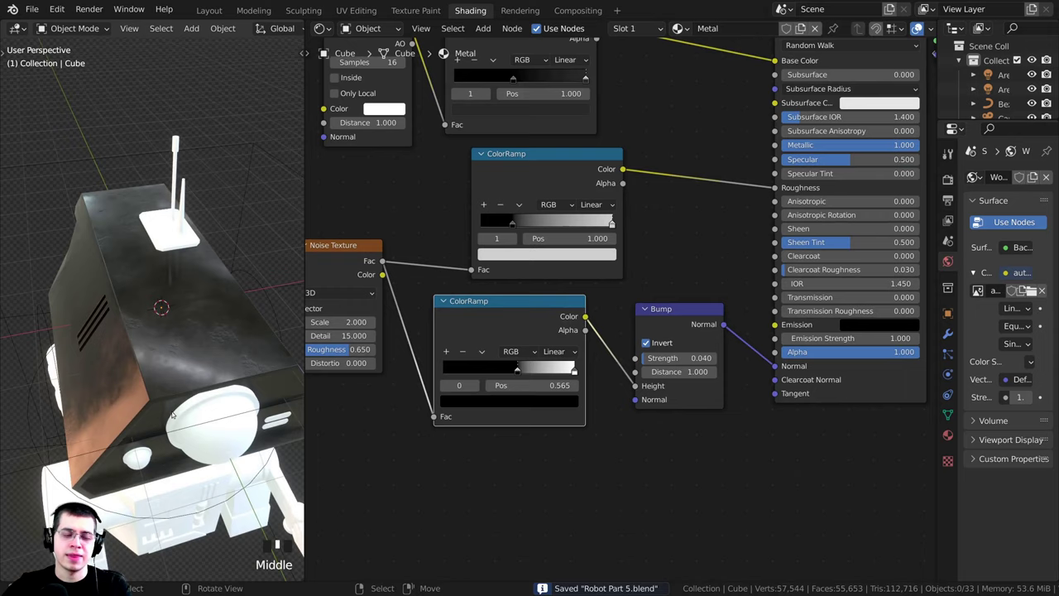
scroll(278, 295, "up", 2)
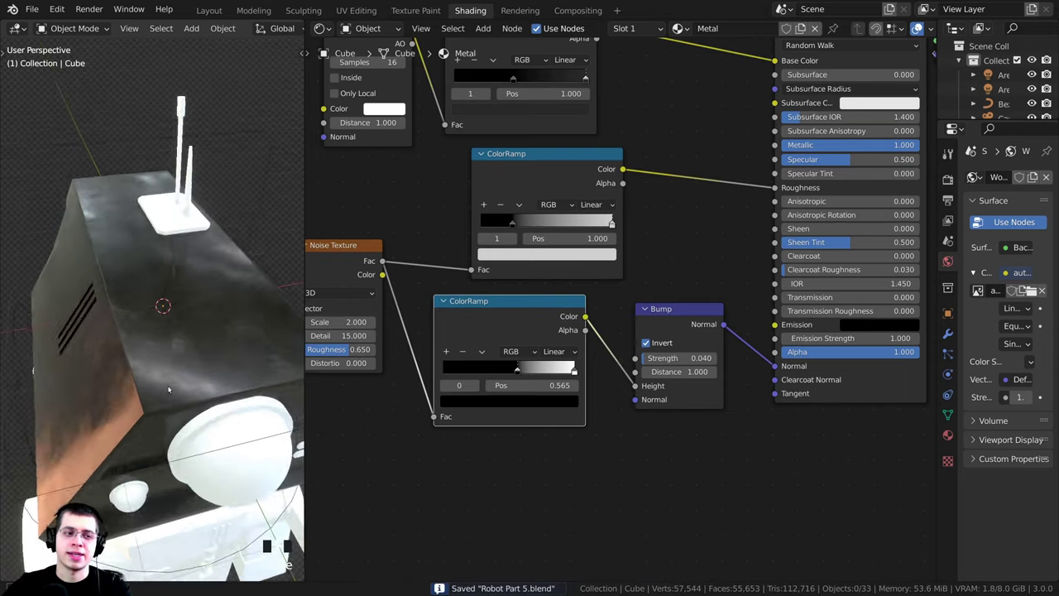
key("ctrl+space")
middle_click_drag(279, 295, 274, 368)
scroll(455, 304, "down", 3)
mouse_move(455, 304)
middle_mouse_down()
mouse_move(507, 295)
mouse_move(350, 314)
middle_mouse_up()
key("ctrl+space")
key("ctrl+s")
middle_click_drag(180, 246, 162, 238)
right_click(160, 235)
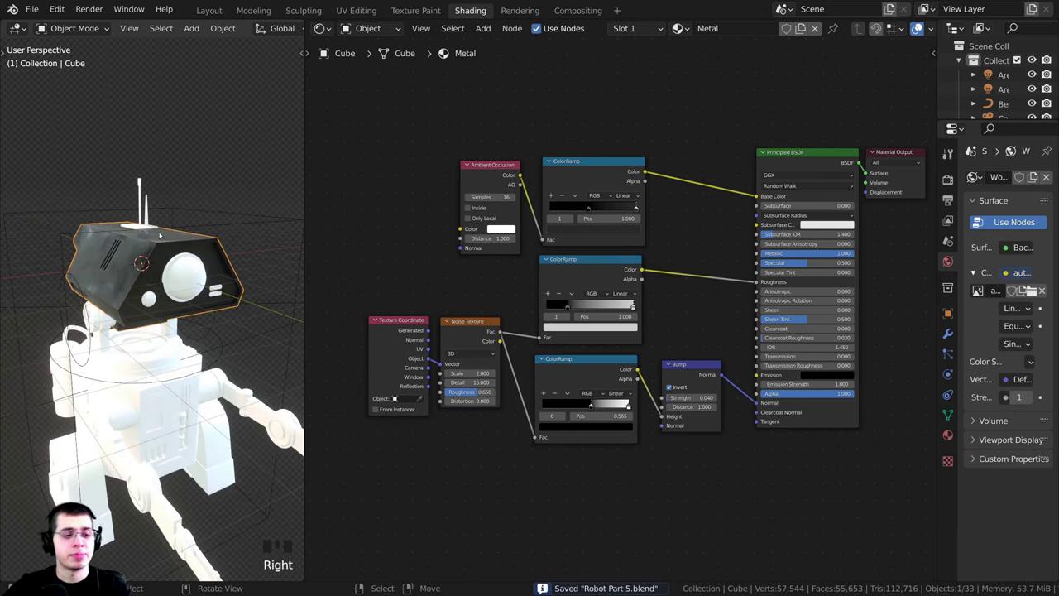
scroll(141, 417, "down", 2)
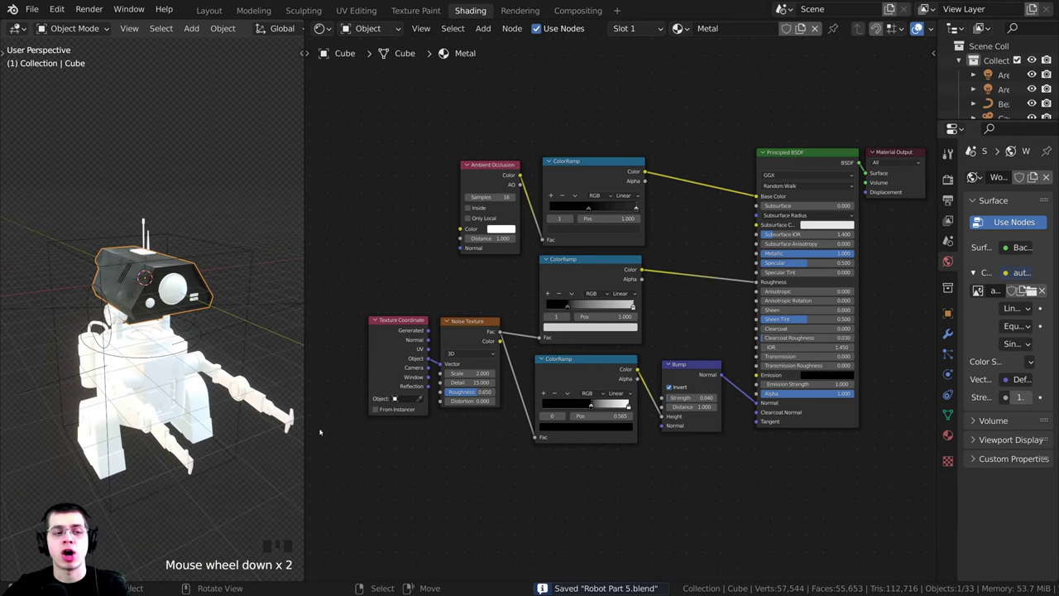
- Switch to the Layout workspace, use solid shading, and hide both area lights and the camera
left_click(208, 10)
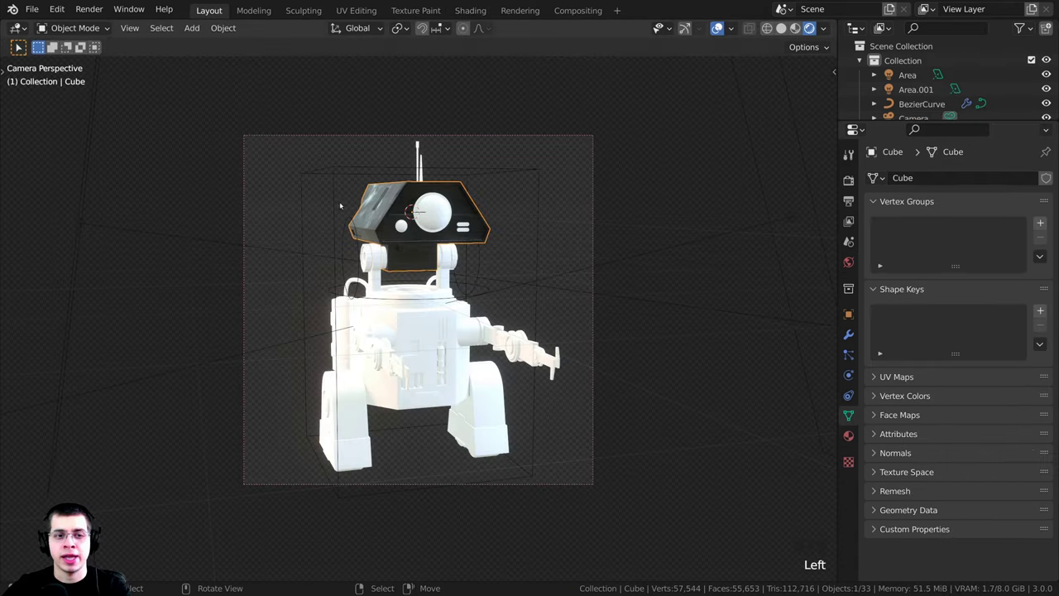
mouse_move(341, 206)
middle_mouse_down()
mouse_move(344, 229)
mouse_move(343, 220)
middle_mouse_up()
key("z")
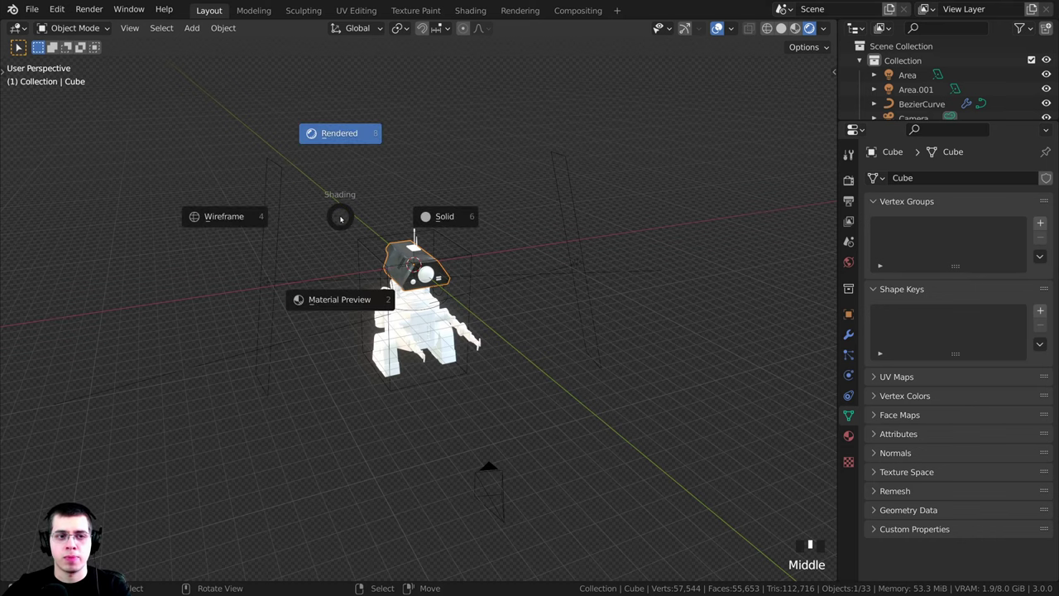
key("z")
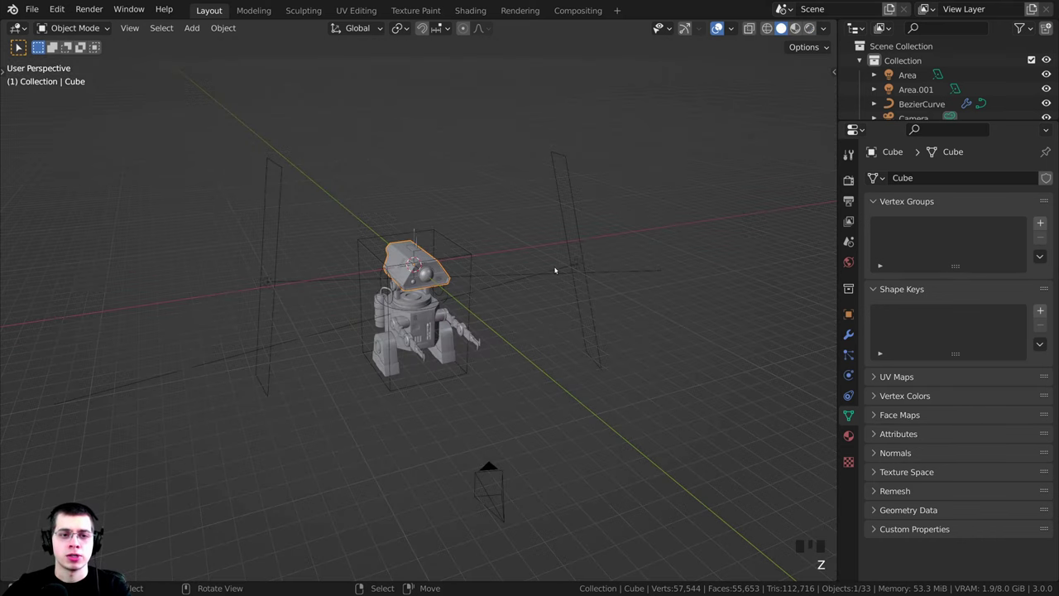
left_click(574, 265)
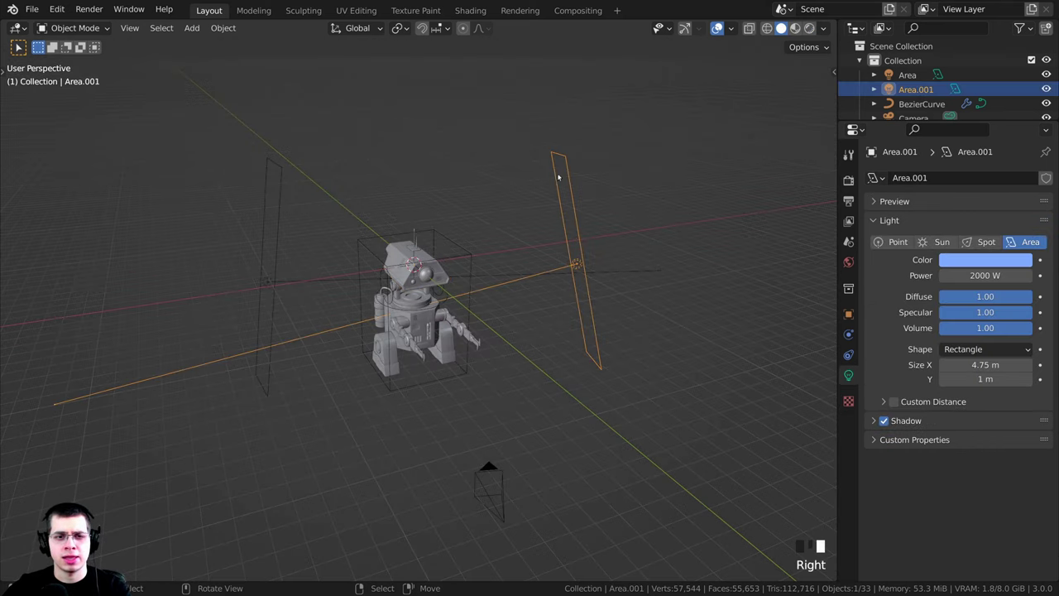
right_click(267, 281, "shift")
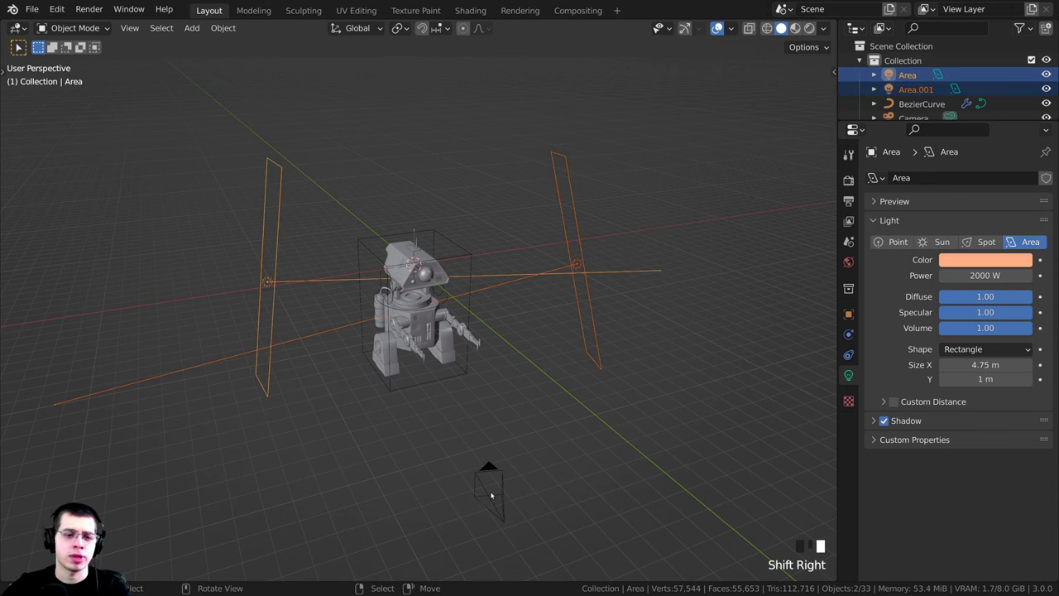
right_click(488, 473, "shift")
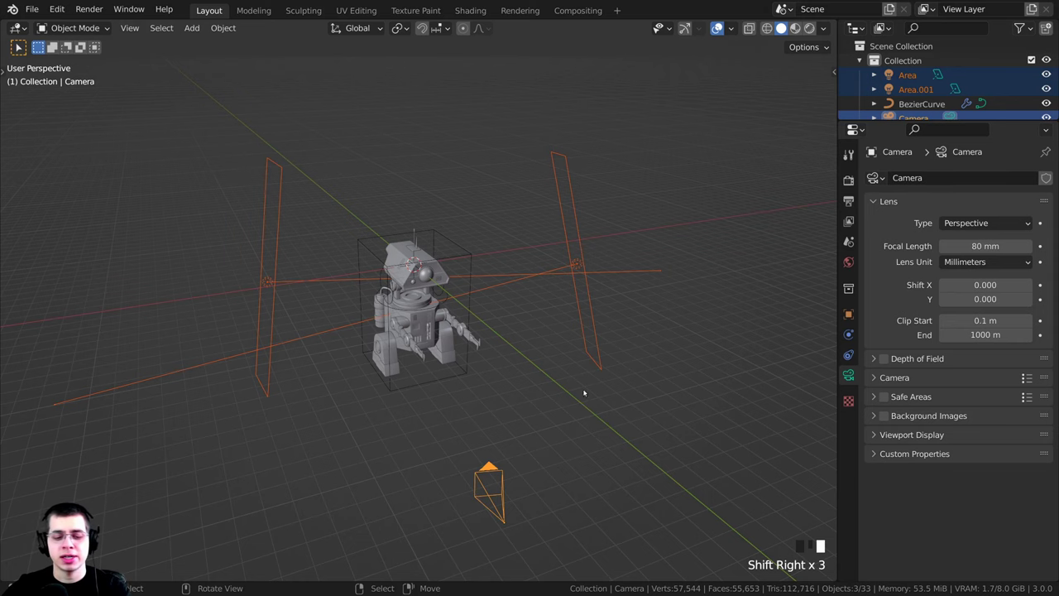
key("h")
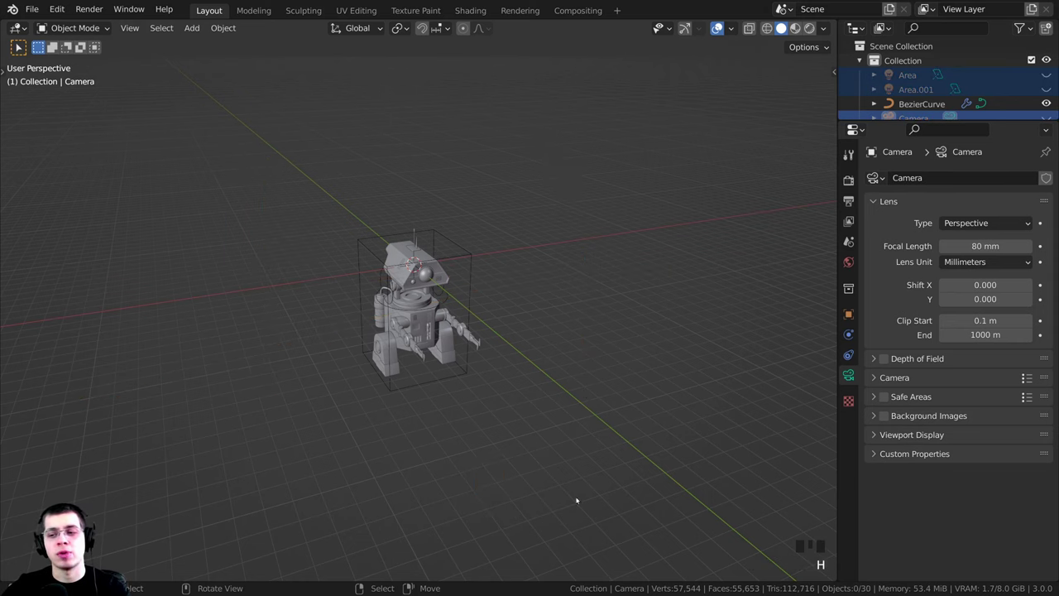
- Display the robot in rendered shading and view the whole figure from its side
scroll(362, 366, "up", 3)
middle_click_drag(395, 350, 448, 354, "shift")
scroll(364, 372, "up", 4)
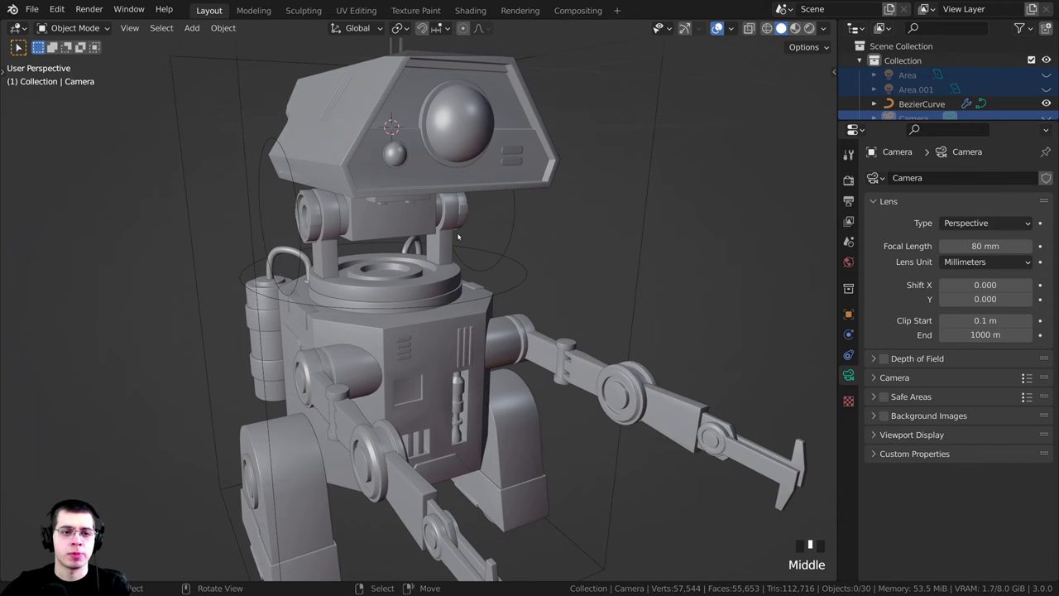
key("z")
left_click(463, 136)
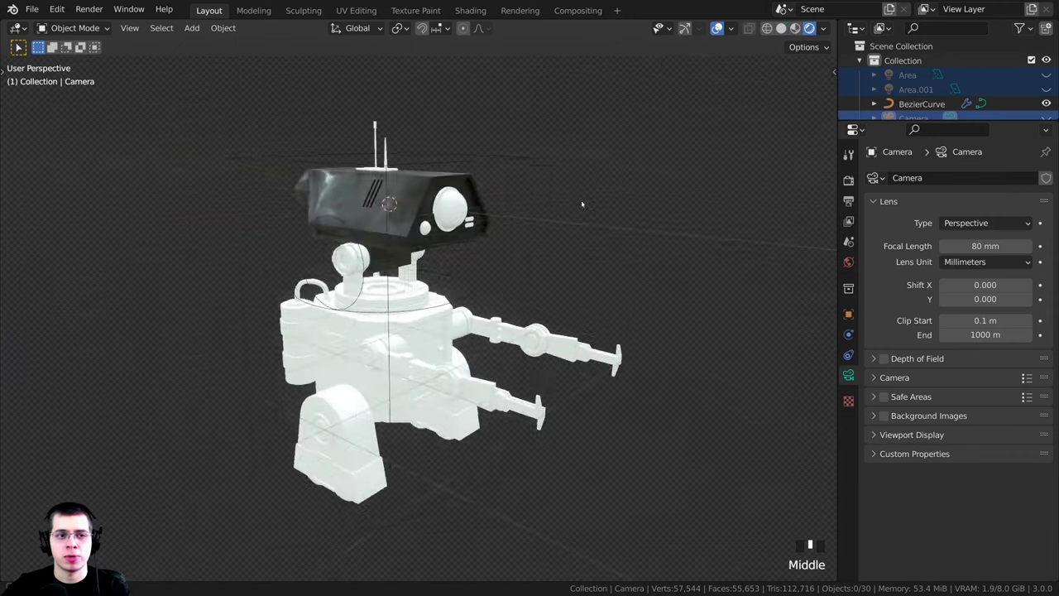
middle_click_drag(582, 203, 554, 195)
scroll(563, 196, "up", 1)
scroll(598, 154, "down", 2)
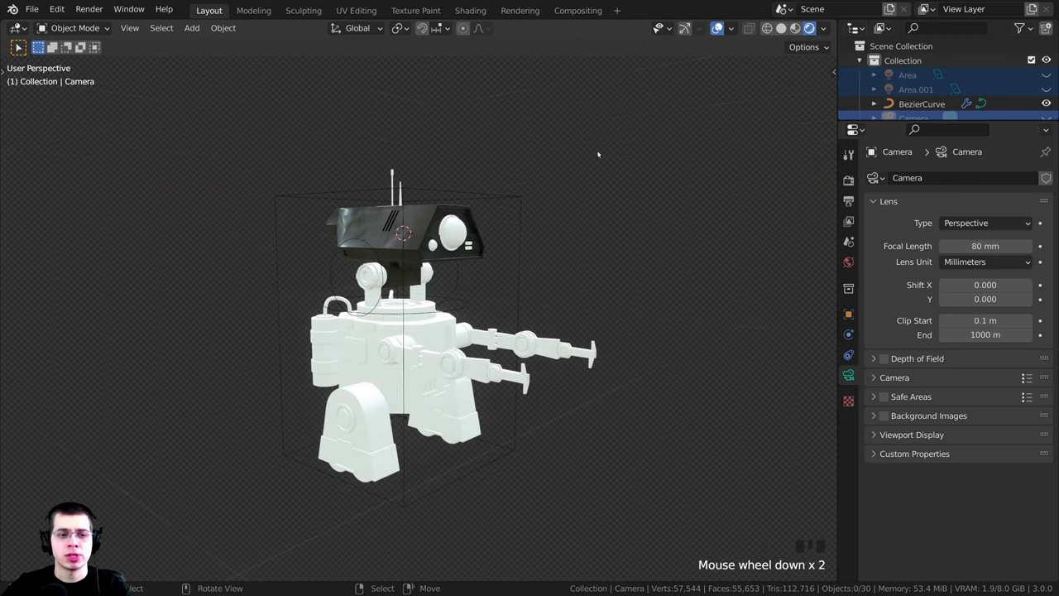
- Box-select every robot part in wireframe shading, and return to rendered shading near the head
left_click_drag(639, 106, 187, 560)
scroll(569, 282, "down", 1)
key("z")
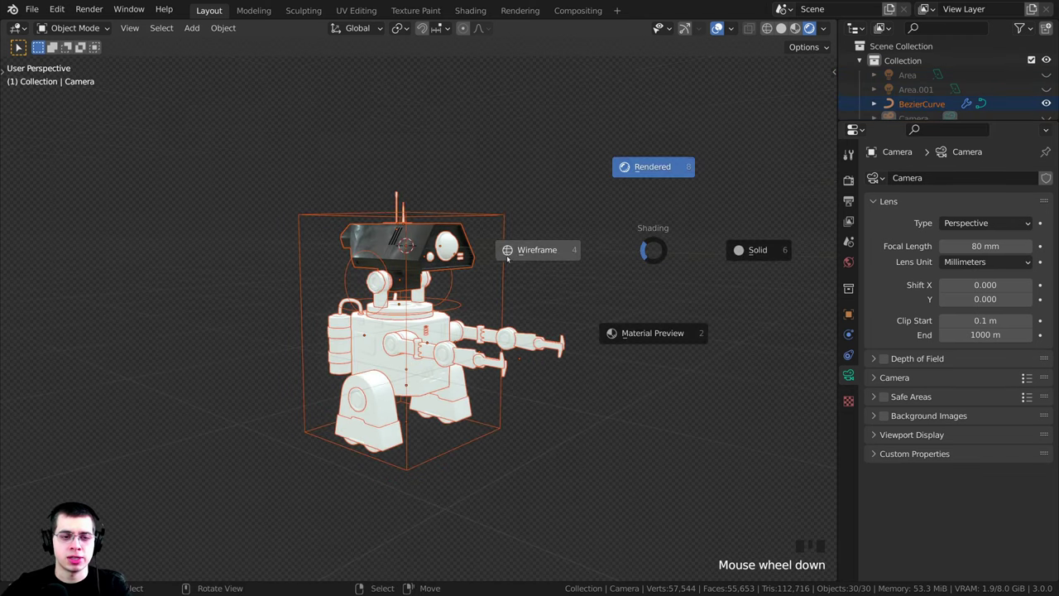
left_click(451, 260)
left_click_drag(248, 149, 530, 471)
middle_click_drag(383, 291, 326, 316)
key("z")
left_click(488, 317)
middle_click_drag(501, 317, 504, 334, "shift")
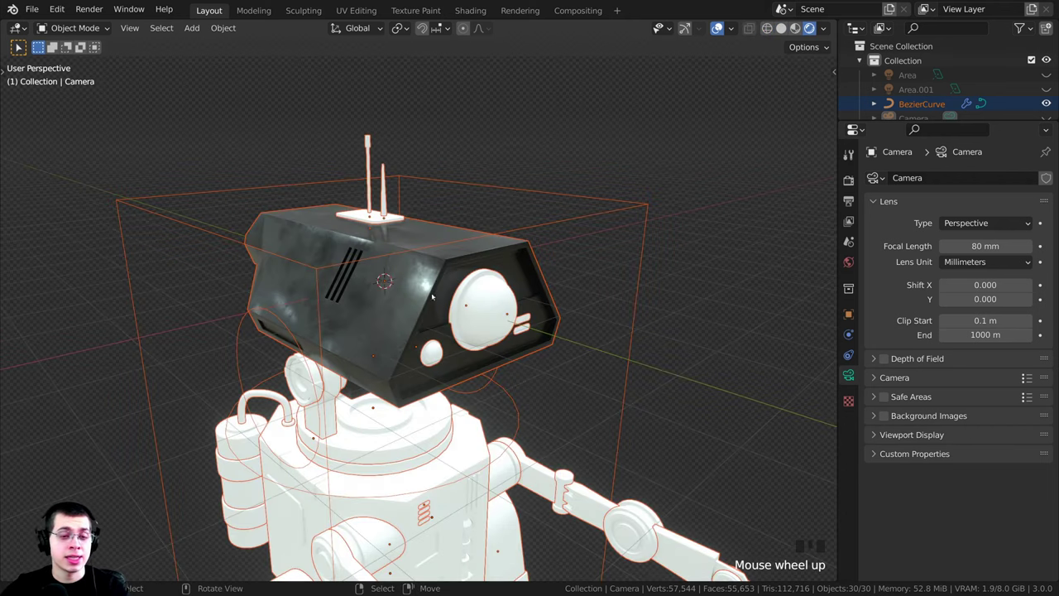
scroll(432, 295, "up", 2)
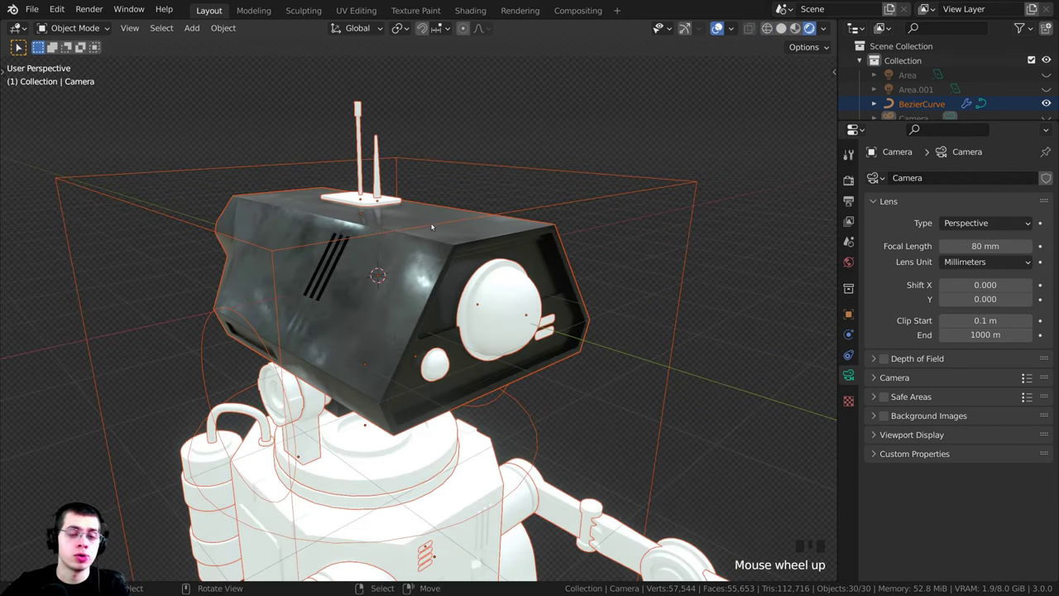
- Make the head the active object within the selection, show its material properties, and inspect its metal surface
right_click(418, 201, "shift")
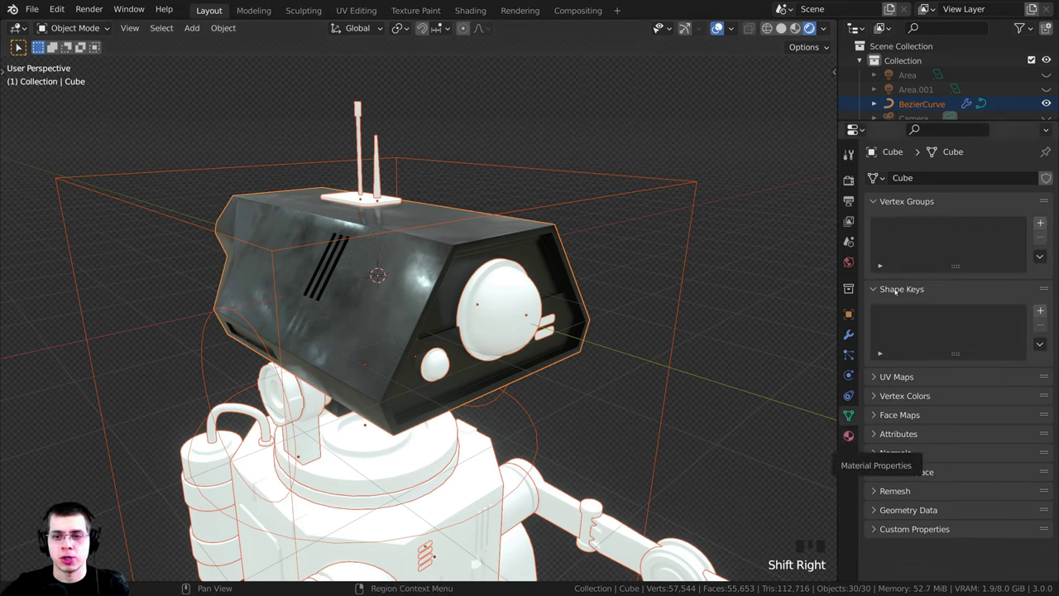
left_click(848, 435)
middle_click_drag(389, 240, 511, 213)
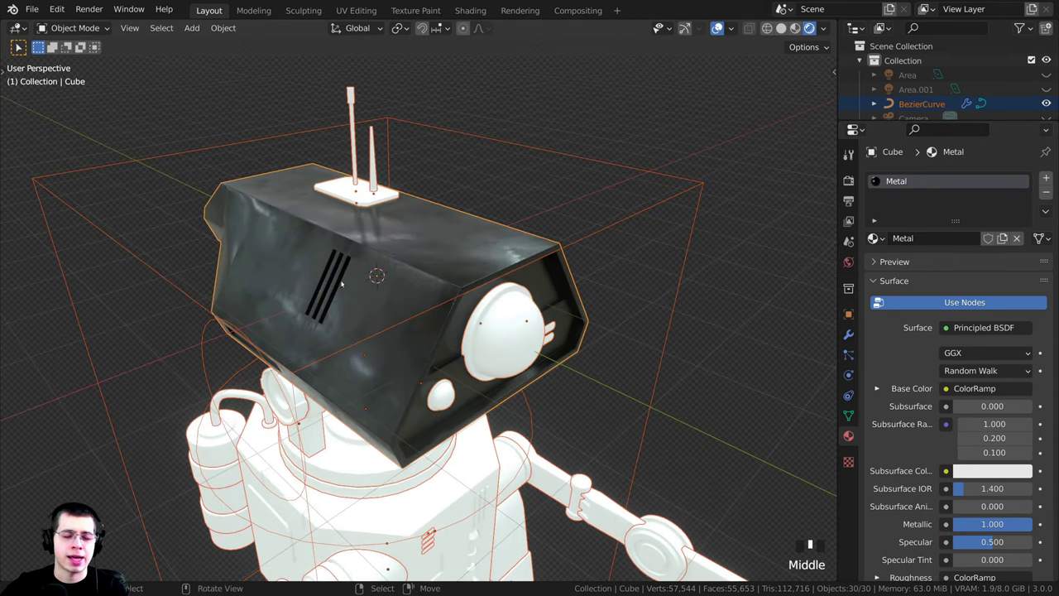
middle_click_drag(341, 283, 293, 236)
middle_click_drag(488, 234, 467, 195, "shift")
scroll(480, 245, "up", 1)
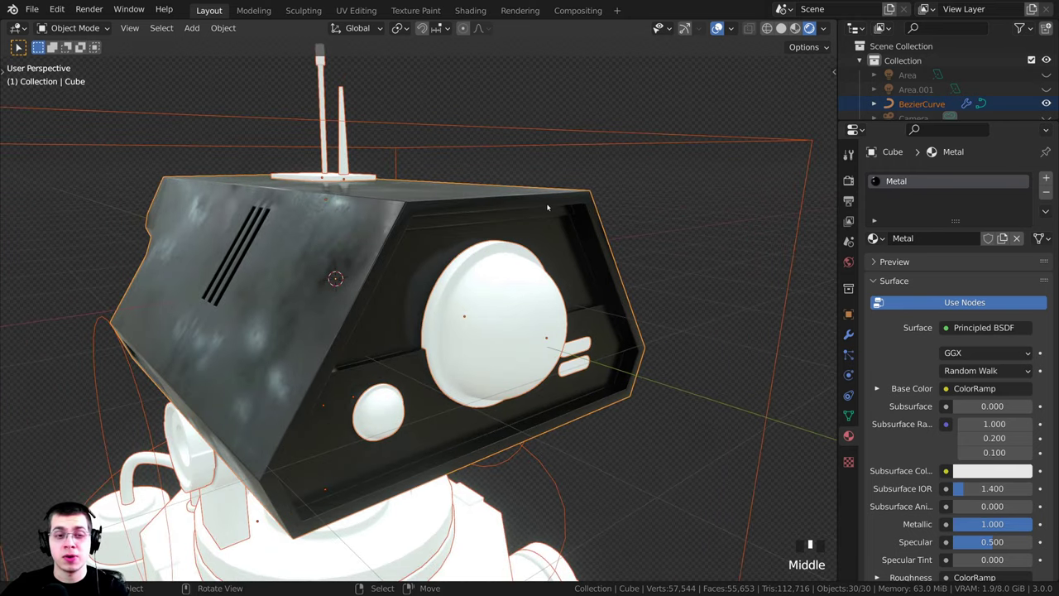
middle_click_drag(546, 206, 488, 197)
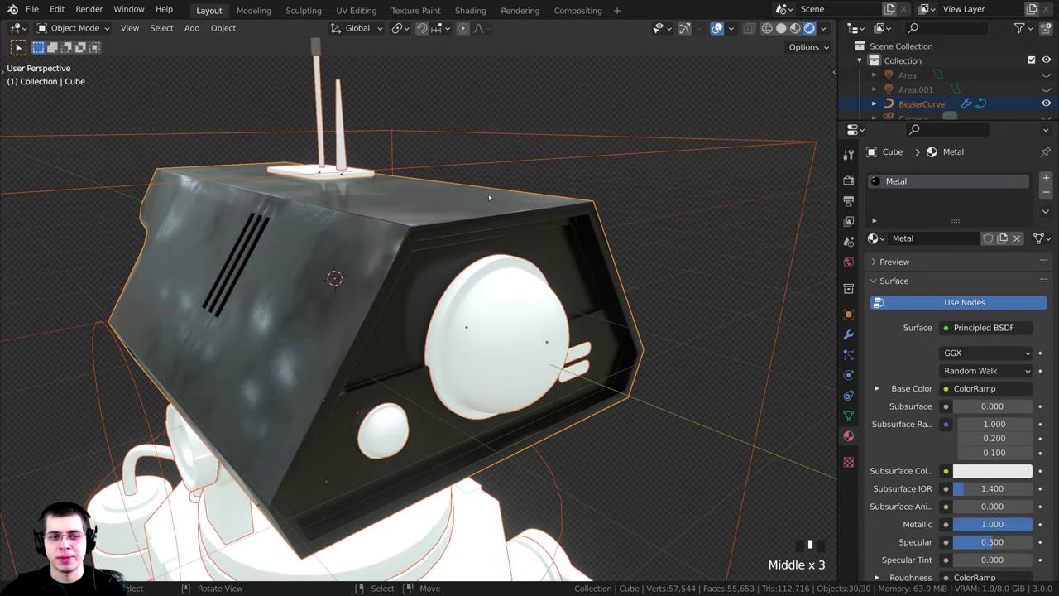
scroll(605, 228, "down", 3)
middle_click_drag(517, 463, 424, 248, "shift")
scroll(425, 203, "down", 3)
mouse_move(420, 201)
middle_mouse_down("shift")
mouse_move(424, 226)
mouse_move(407, 210)
middle_mouse_up("shift")
scroll(407, 209, "up", 1)
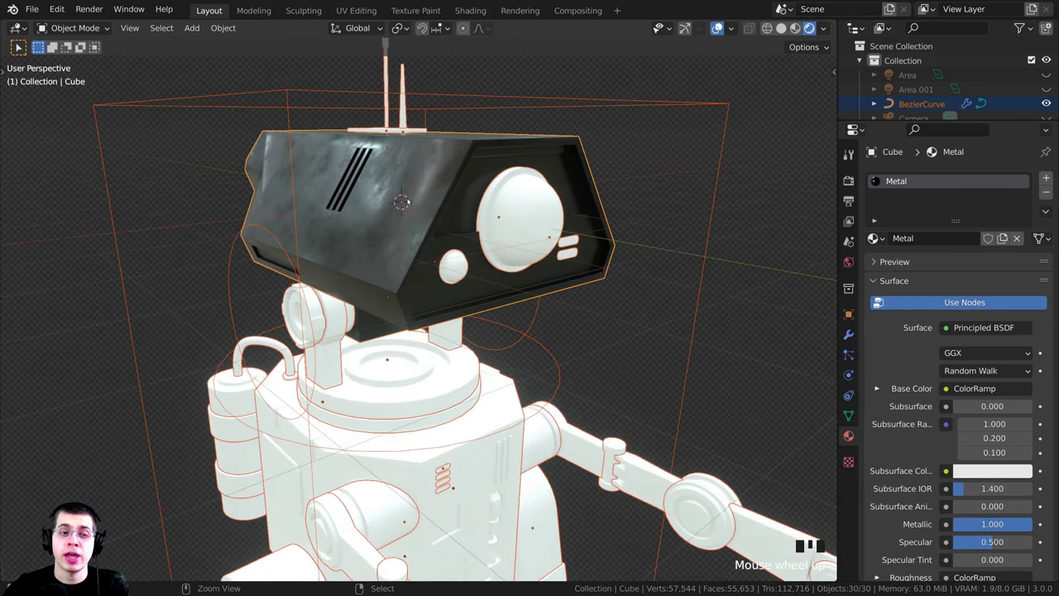
- Link the head's Metal material to all selected robot parts
key("ctrl+l")
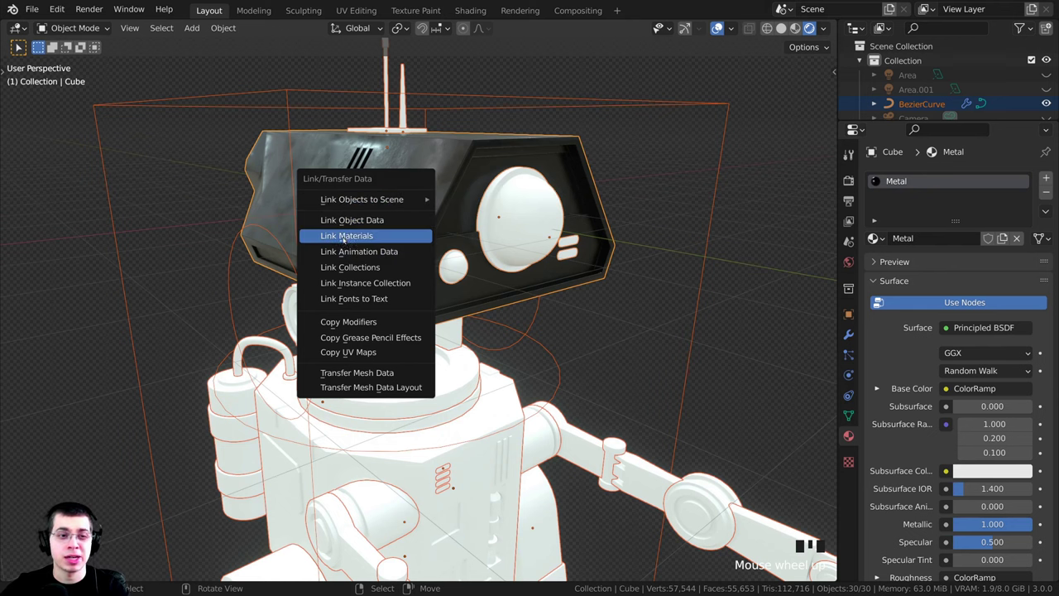
left_click(345, 239)
scroll(364, 268, "down", 3)
middle_click_drag(364, 268, 385, 336)
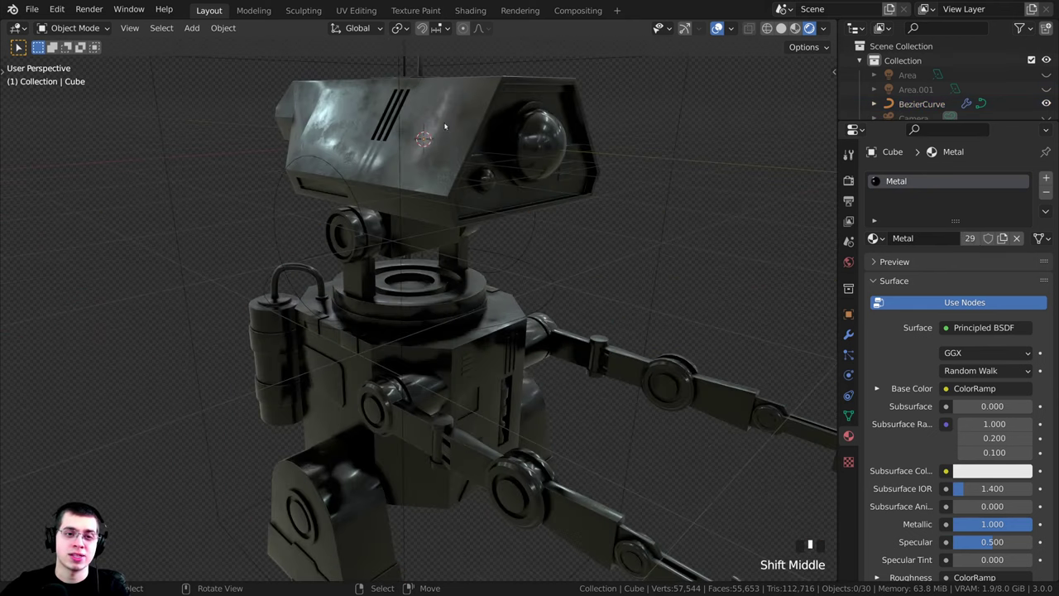
- Deselect all objects, return to the Shading workspace, and preview the Noise Texture output on the robot
right_click(389, 127)
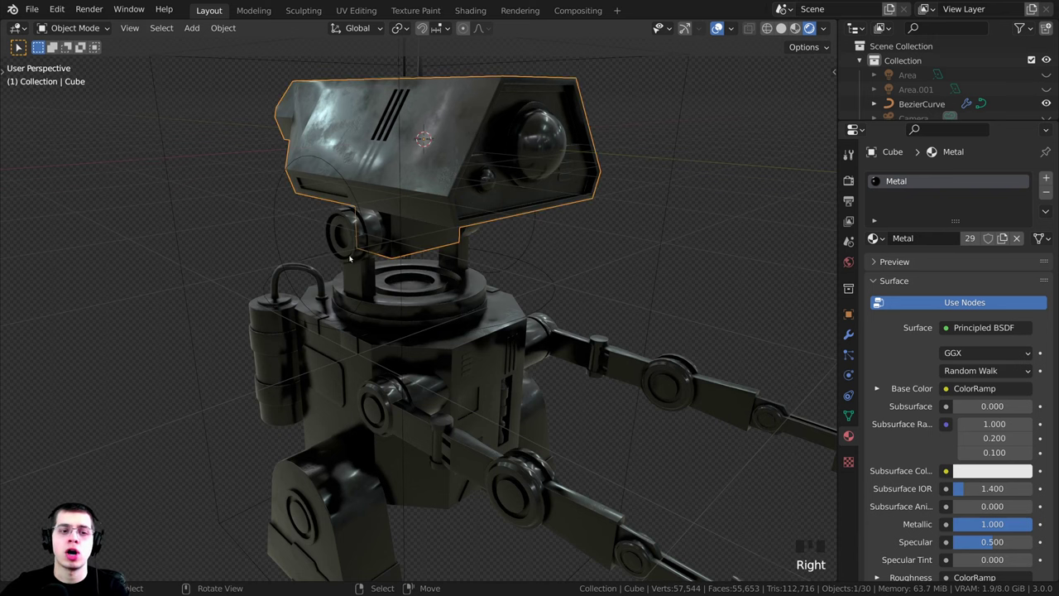
middle_click_drag(349, 259, 479, 29)
key("alt+a")
scroll(454, 357, "down", 1)
scroll(444, 329, "up", 1)
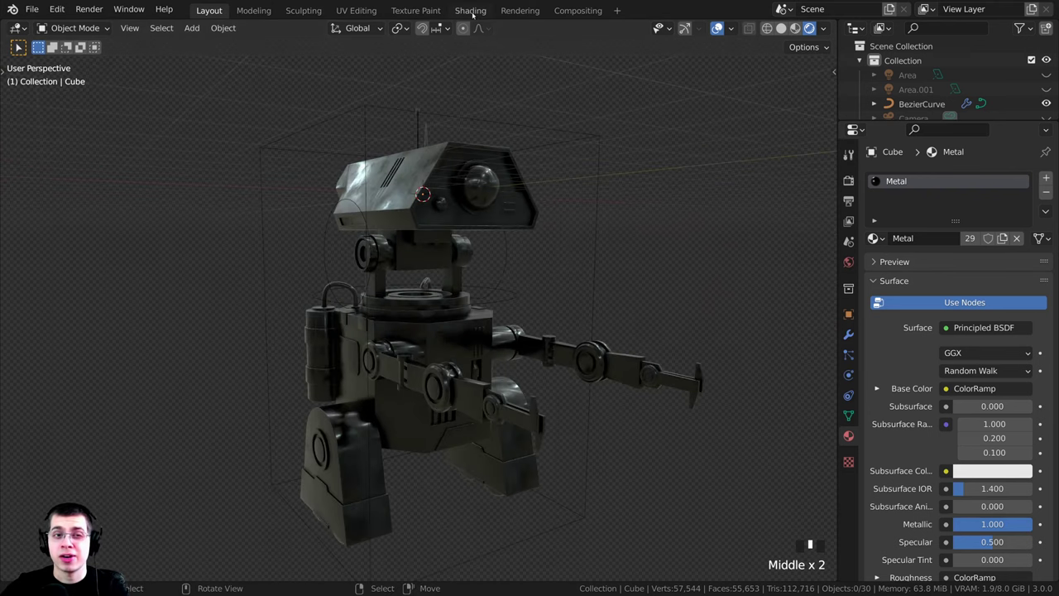
left_click(470, 10)
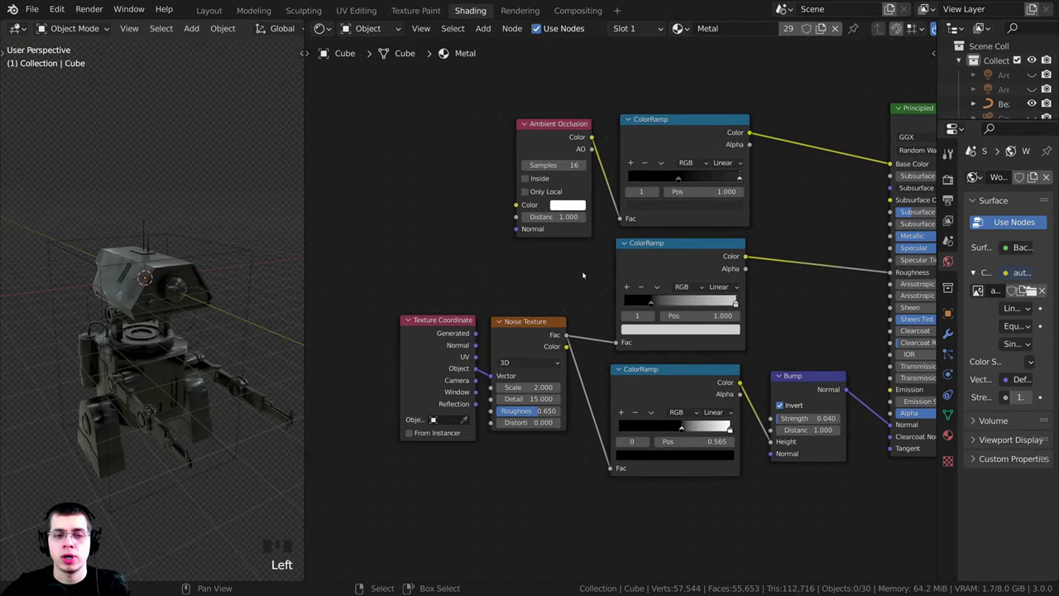
left_click(534, 323, "ctrl+shift")
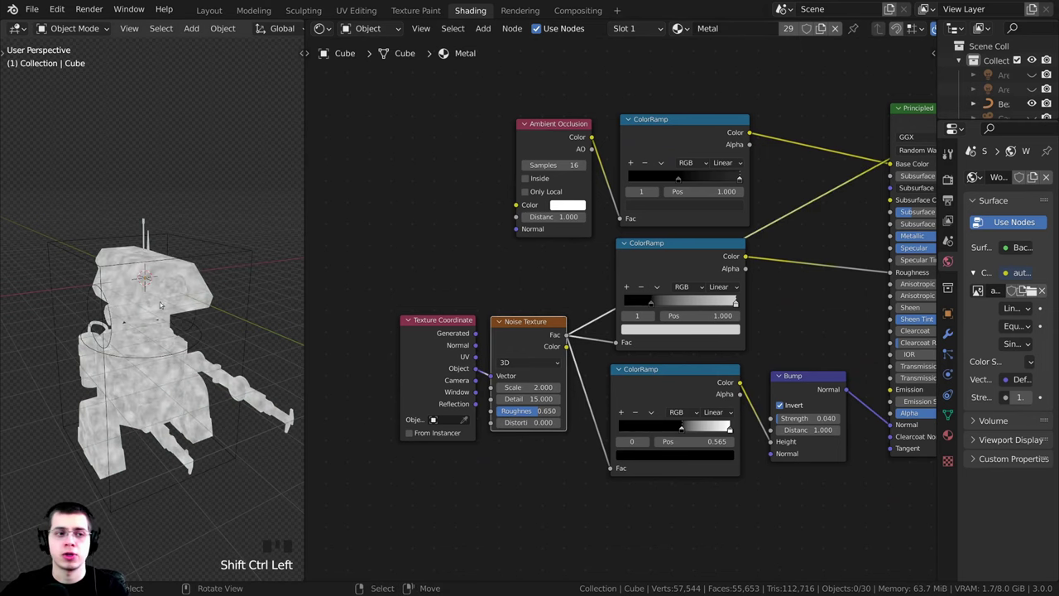
- Compare the noise pattern's size on the face's two small slots with the head and the rest of the robot
scroll(180, 268, "up", 5)
middle_click_drag(179, 268, 156, 233, "shift")
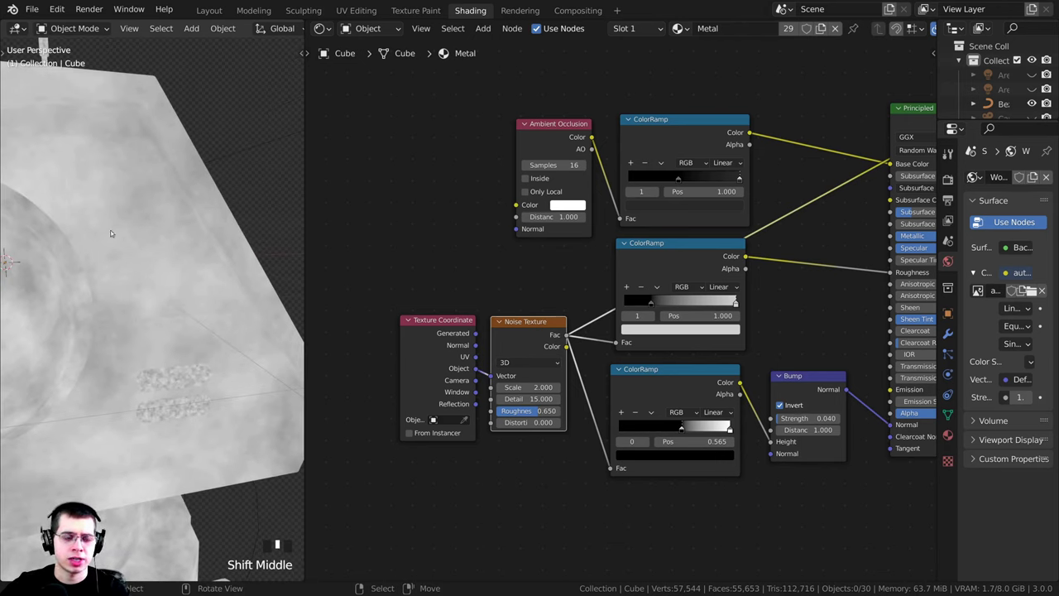
scroll(110, 233, "up", 4)
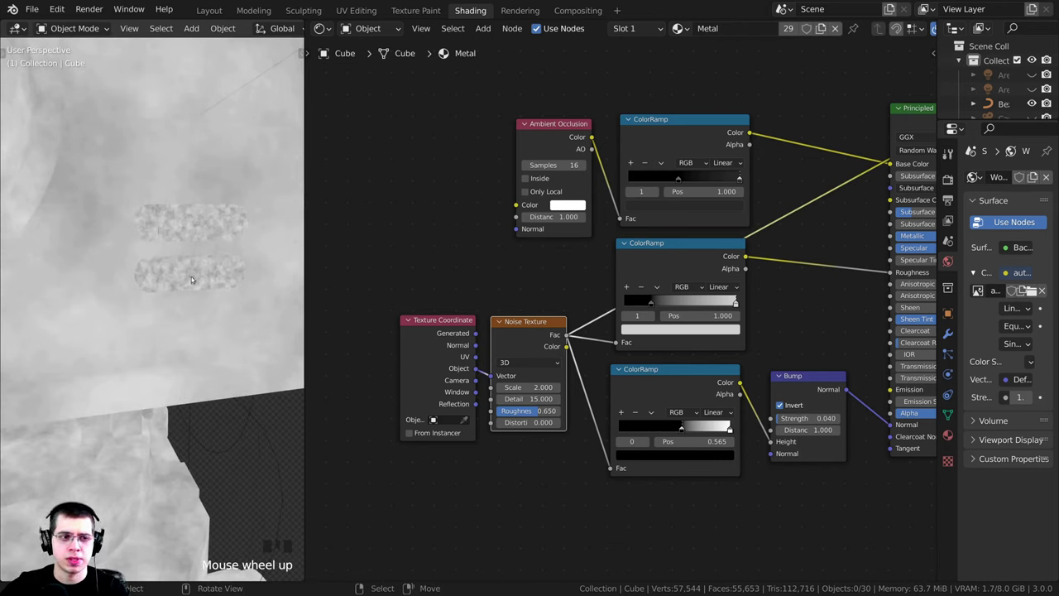
scroll(191, 276, "down", 6)
middle_click_drag(141, 364, 176, 303, "shift")
scroll(152, 330, "down", 3)
scroll(139, 394, "up", 4)
scroll(143, 378, "down", 5)
scroll(132, 372, "down", 2)
scroll(175, 302, "up", 4)
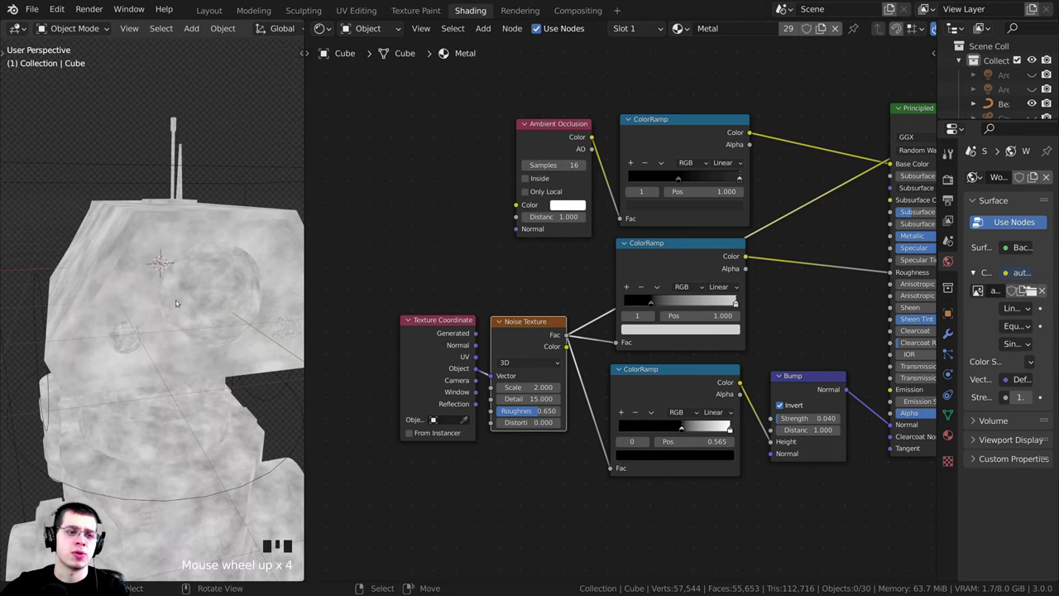
scroll(143, 329, "down", 5)
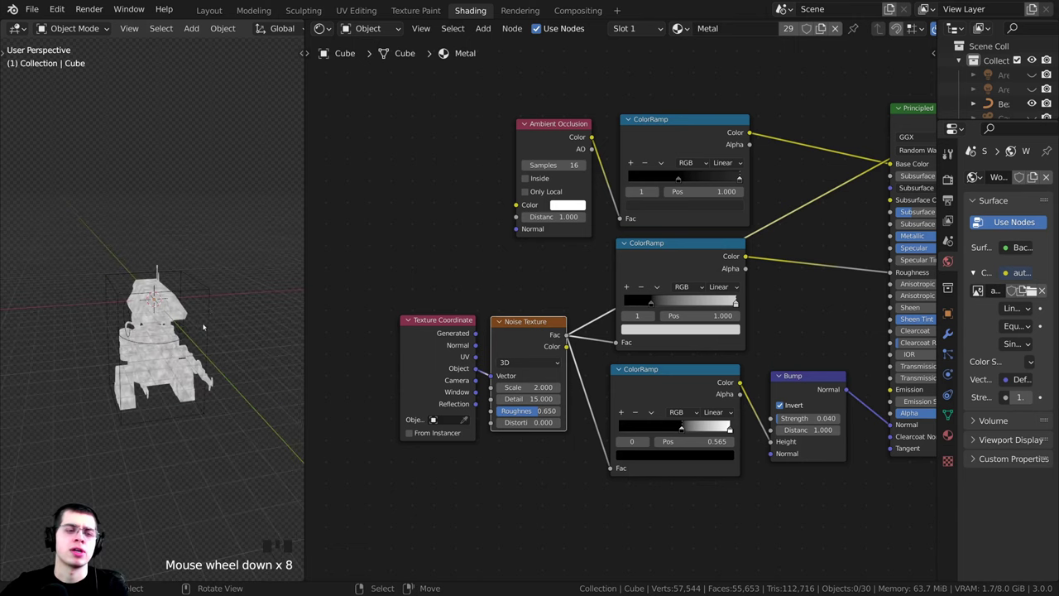
- Select all of the robot's parts and apply their rotation and scale
middle_click_drag(204, 326, 239, 267)
key("b")
left_click_drag(268, 182, 73, 448)
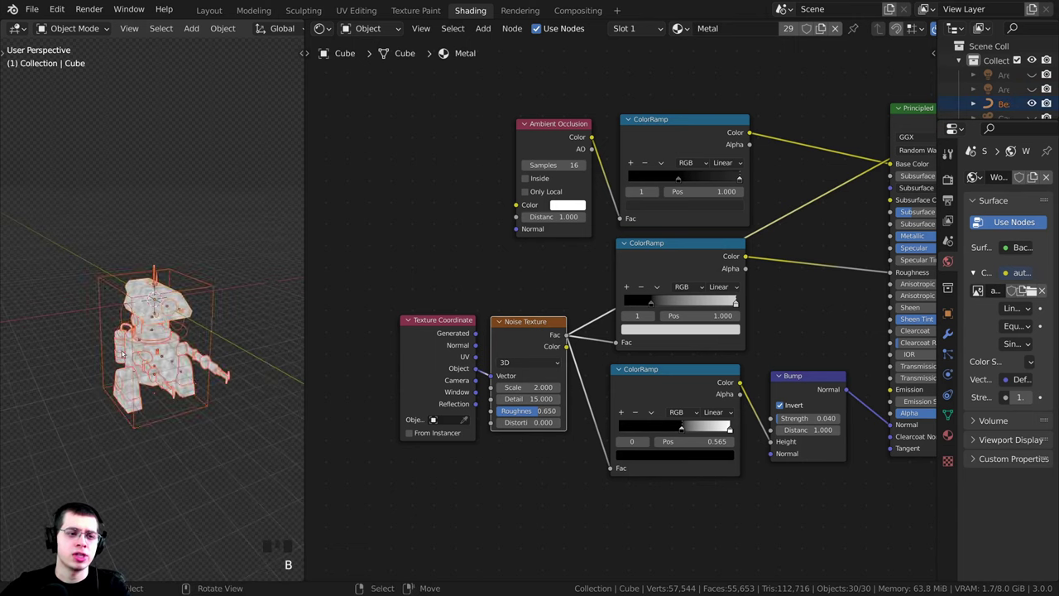
key("g")
right_click(124, 269)
middle_click_drag(124, 273, 13, 244)
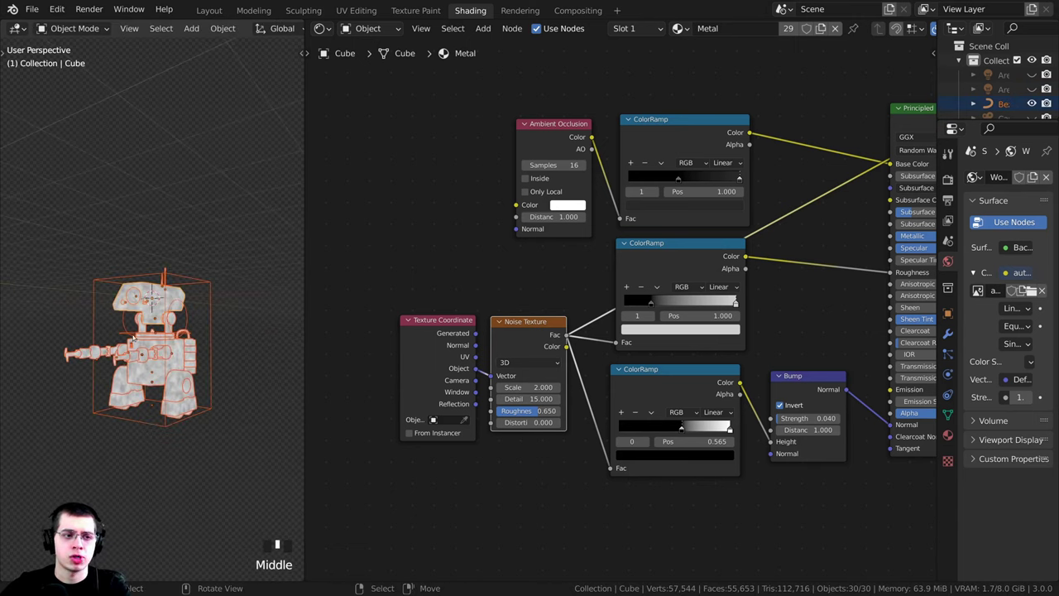
middle_click_drag(135, 340, 202, 316)
scroll(169, 344, "up", 1)
scroll(209, 319, "up", 1)
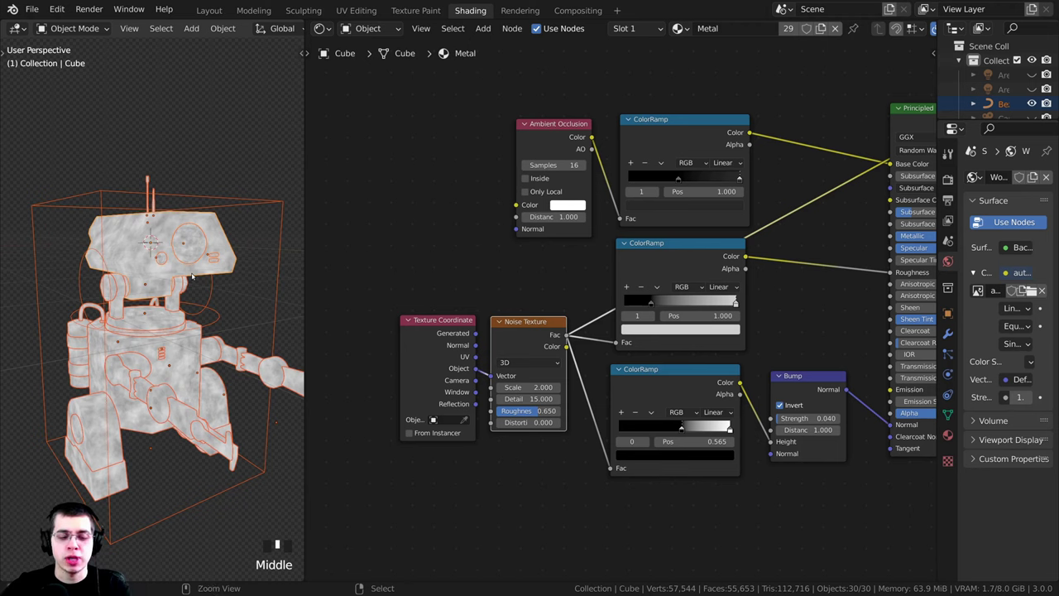
key("ctrl+a")
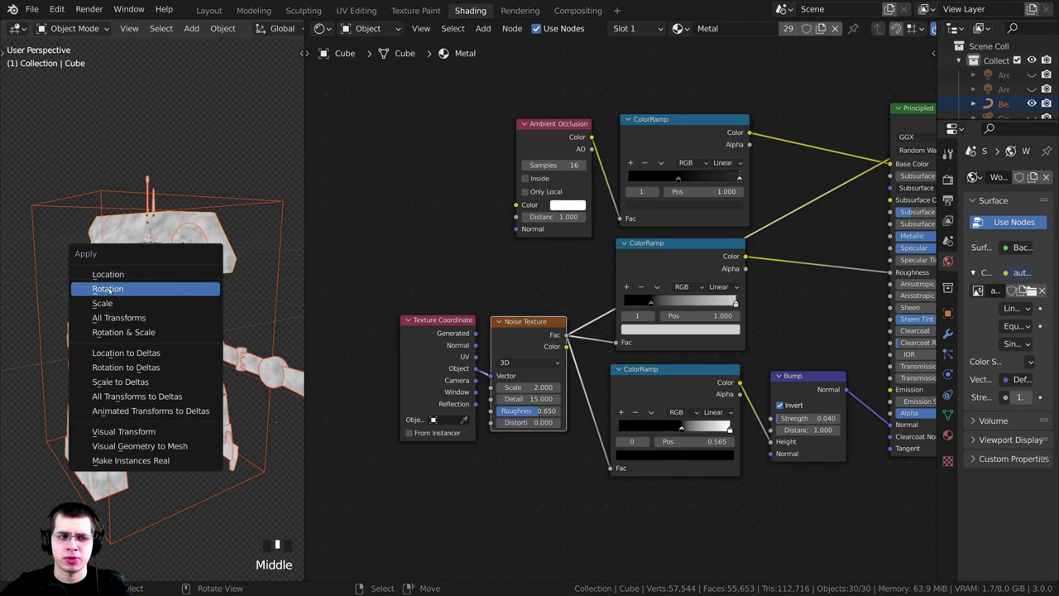
left_click(130, 332)
- Compare the noise pattern's size across the robot's head, eye, neck, body, arms and legs
middle_click_drag(131, 334, 186, 298, "shift")
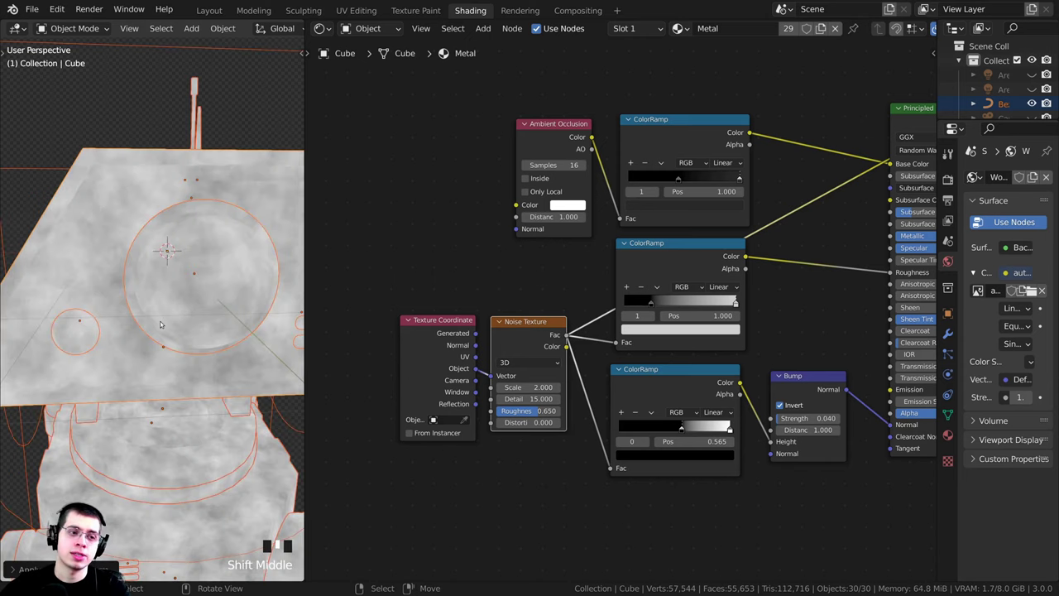
scroll(161, 324, "up", 3)
scroll(115, 330, "down", 4)
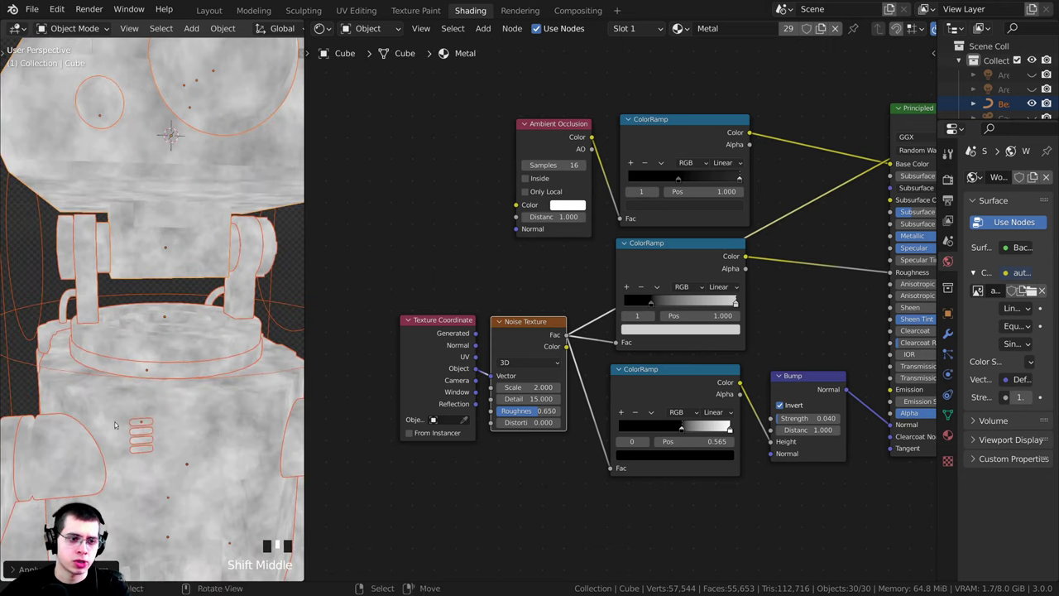
middle_click_drag(115, 331, 179, 468)
scroll(179, 467, "down", 2)
scroll(178, 455, "down", 1)
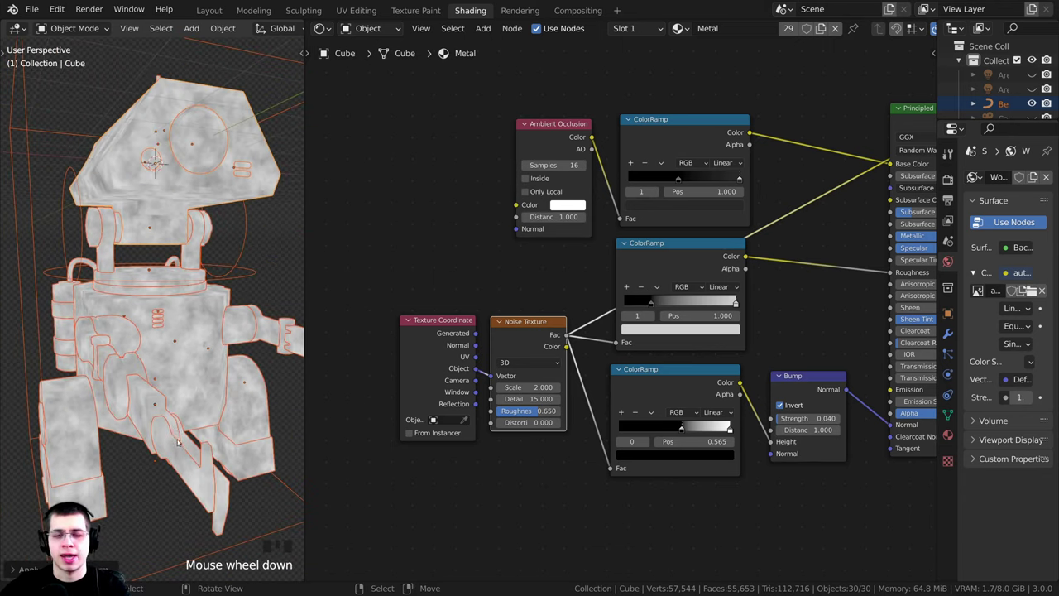
middle_click_drag(190, 425, 216, 382)
scroll(104, 367, "down", 1)
scroll(104, 367, "down", 1)
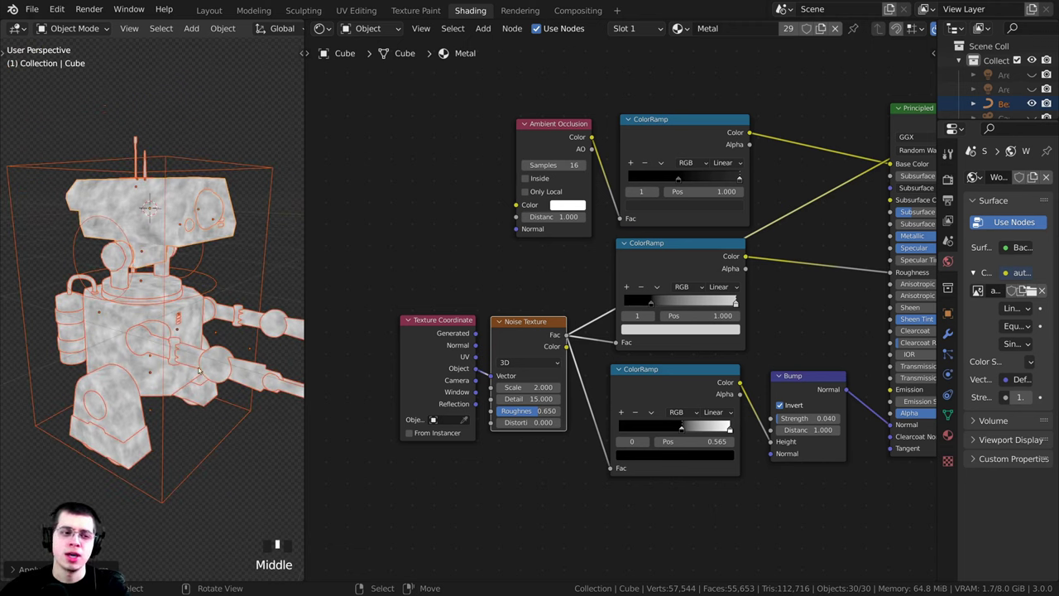
scroll(140, 413, "down", 4)
scroll(213, 322, "up", 3)
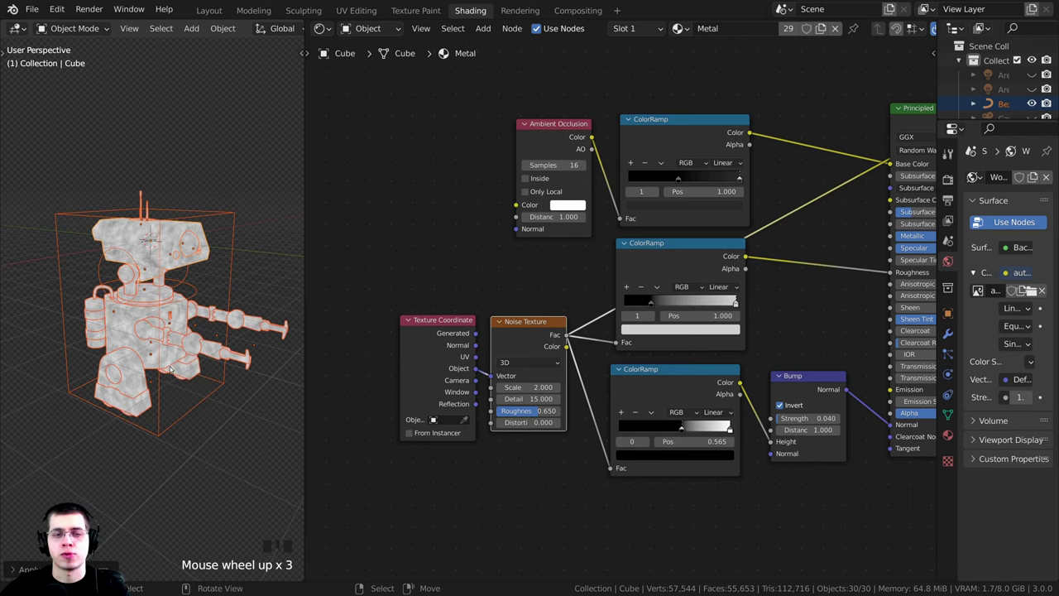
middle_click_drag(170, 369, 141, 382)
scroll(141, 382, "up", 2)
scroll(915, 141, "down", 2)
- Preview the Principled BSDF on the robot again, deselect all parts and inspect the metal around the head's side vents
middle_click_drag(915, 141, 731, 176)
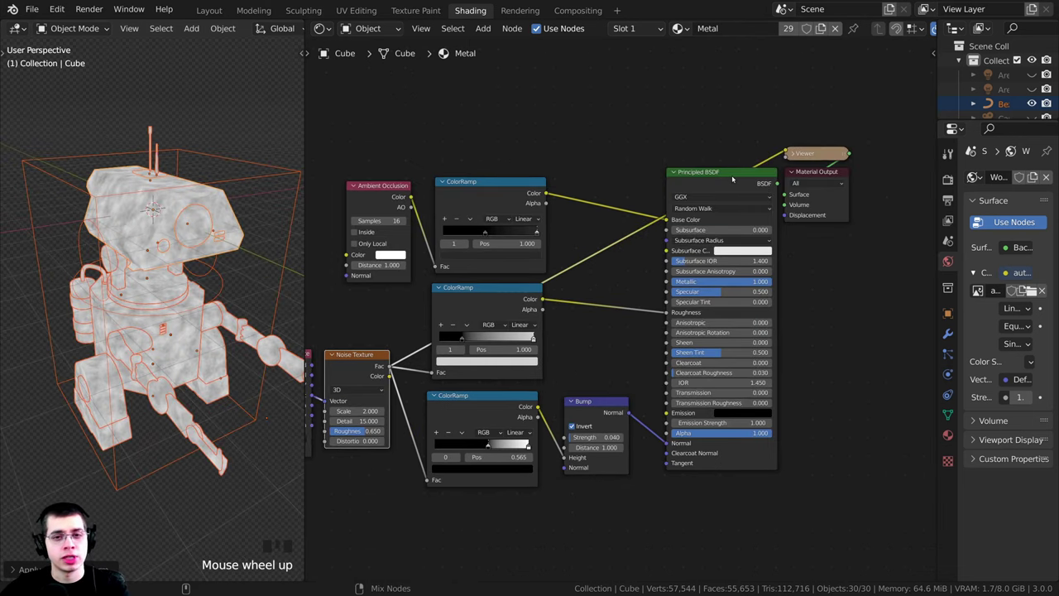
left_click(732, 179, "ctrl+shift")
middle_click_drag(190, 356, 167, 410, "shift")
scroll(167, 409, "up", 1)
middle_click_drag(406, 295, 550, 174)
scroll(530, 267, "up", 5)
scroll(208, 317, "up", 1)
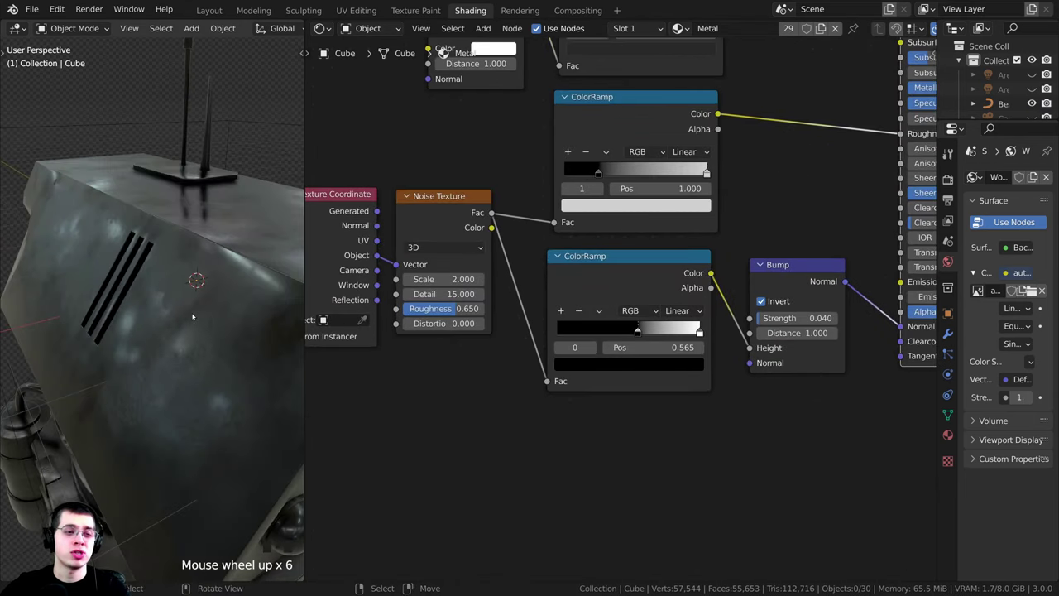
middle_click_drag(208, 289, 208, 284)
scroll(451, 279, "up", 1)
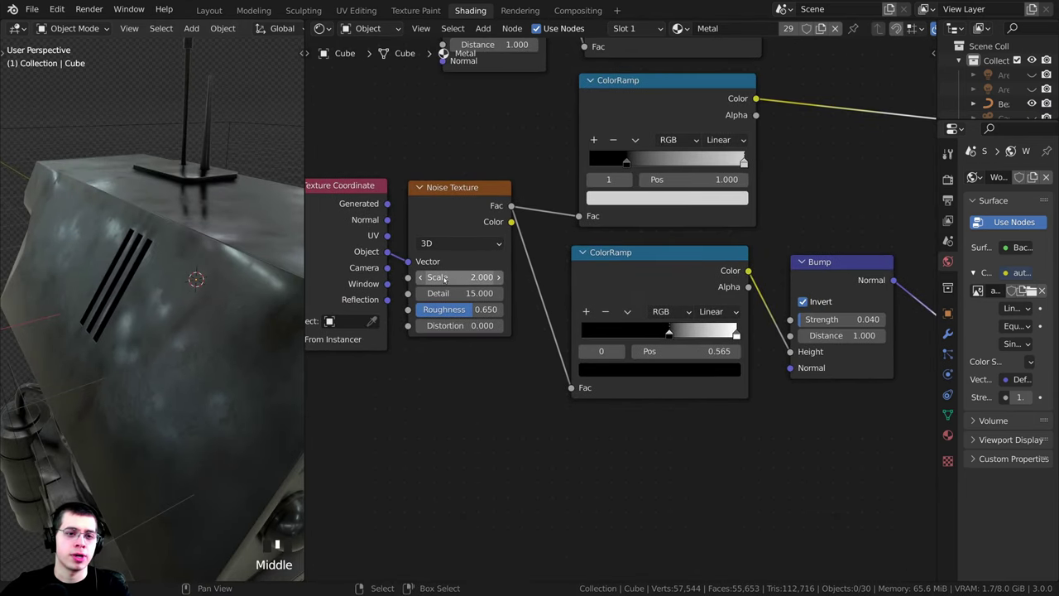
- Try adjusting the Noise Texture's Scale while checking the metal surface on the robot's head and neck
mouse_move(463, 277)
left_mouse_down()
mouse_move(509, 277)
mouse_move(463, 277)
left_mouse_up()
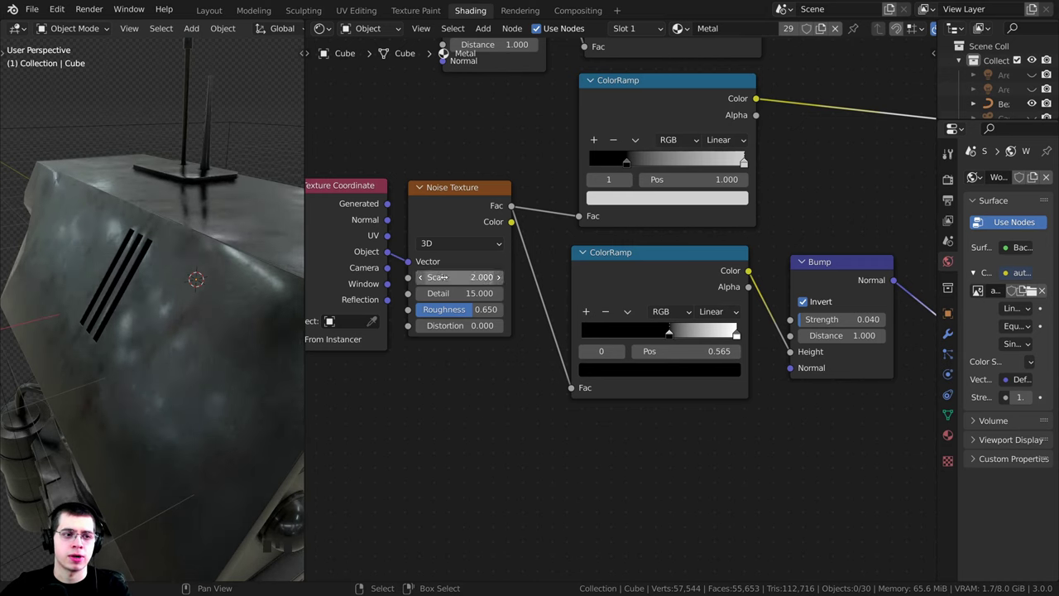
scroll(189, 318, "down", 3)
middle_click_drag(188, 331, 99, 299)
middle_click_drag(125, 290, 281, 314, "shift")
scroll(281, 314, "up", 3)
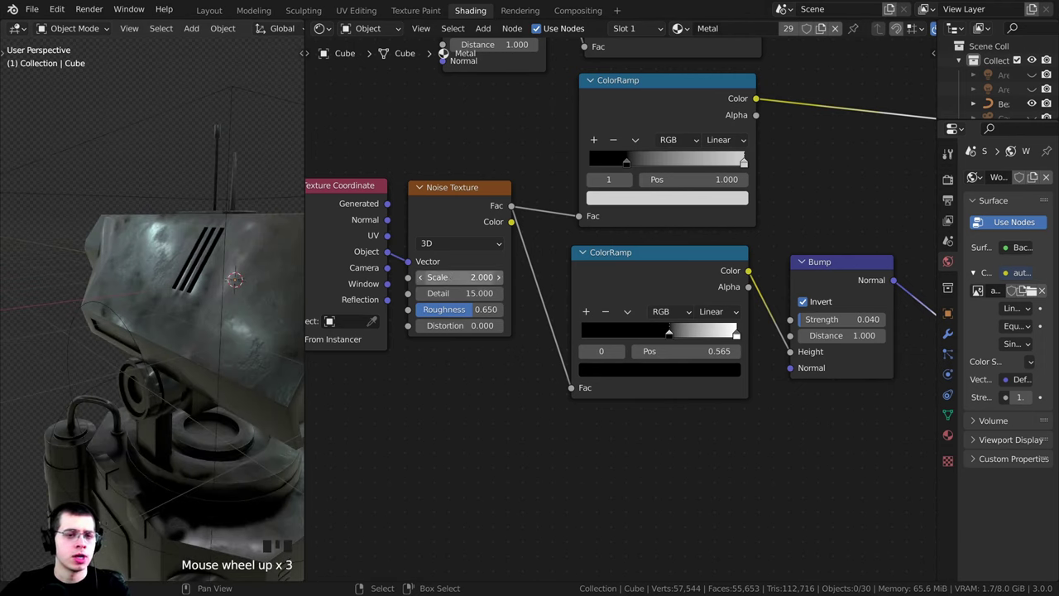
mouse_move(449, 280)
left_mouse_down()
mouse_move(488, 280)
mouse_move(449, 279)
left_mouse_up()
- Save the file and unhide the area lights and the camera
scroll(282, 355, "down", 4)
middle_click_drag(273, 348, 215, 292)
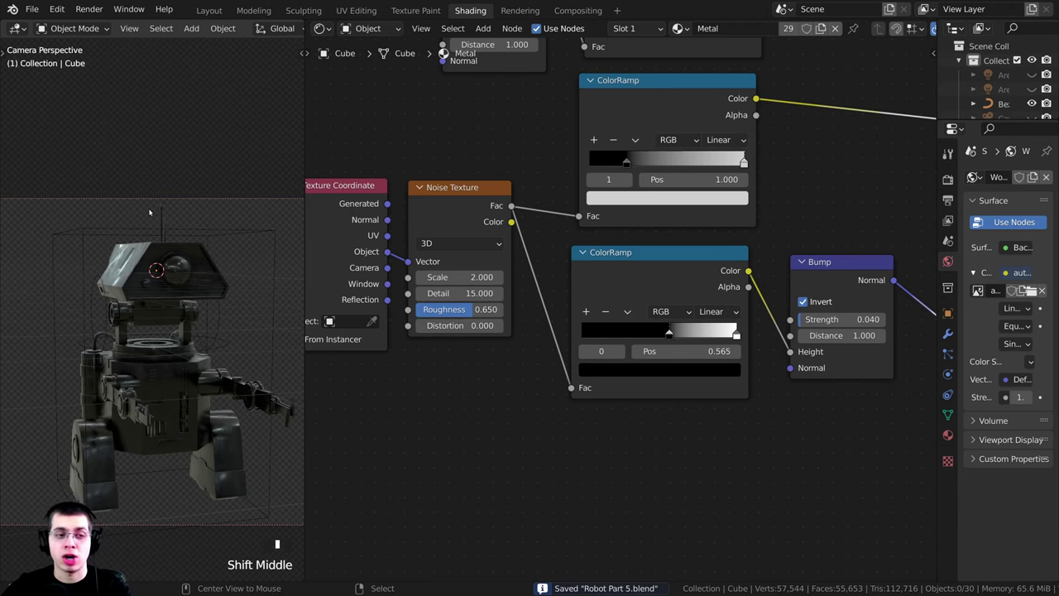
scroll(149, 216, "down", 4)
middle_click_drag(149, 216, 105, 298)
scroll(105, 298, "down", 4)
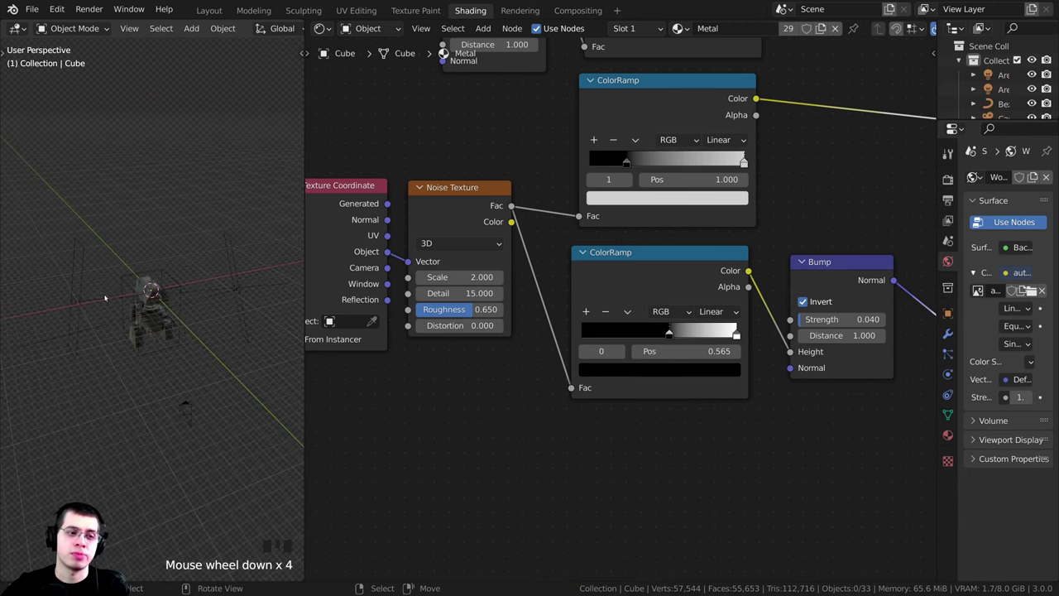
- Select the Area light beside the robot, move it closer to the robot and resize it
right_click(77, 294)
right_click(238, 289)
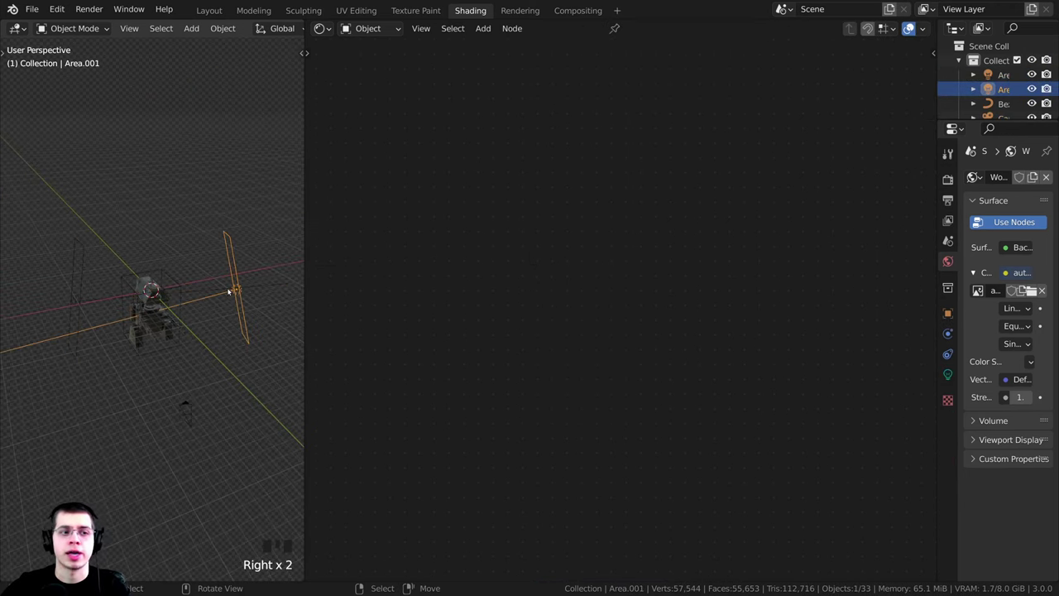
key("KP_0")
key("a")
middle_click_drag(58, 252, 36, 277, "shift")
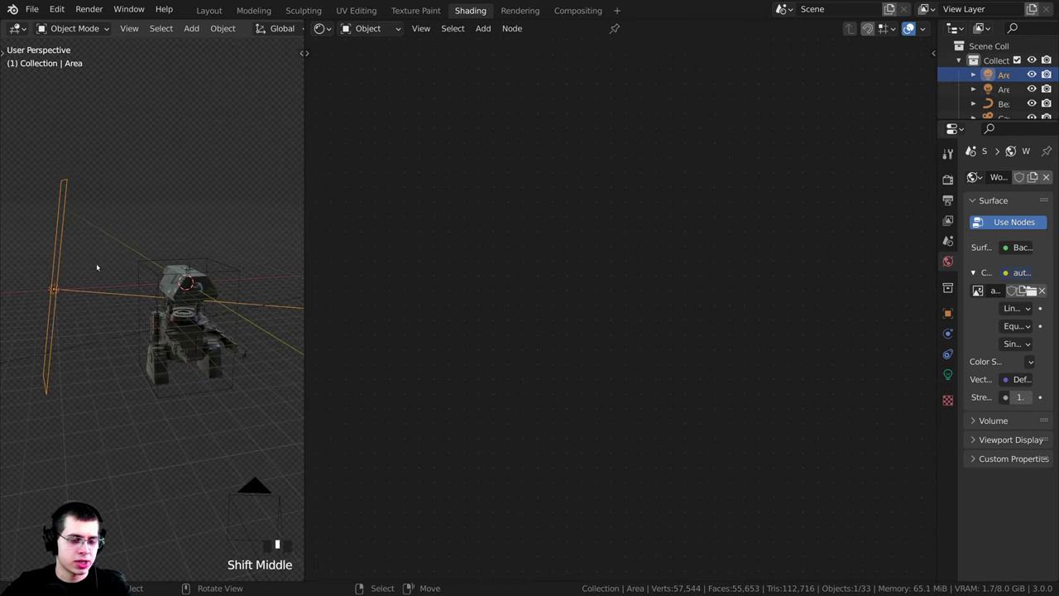
key("g")
left_click(134, 268)
key("s")
left_click(161, 252)
key("g")
left_click(155, 258)
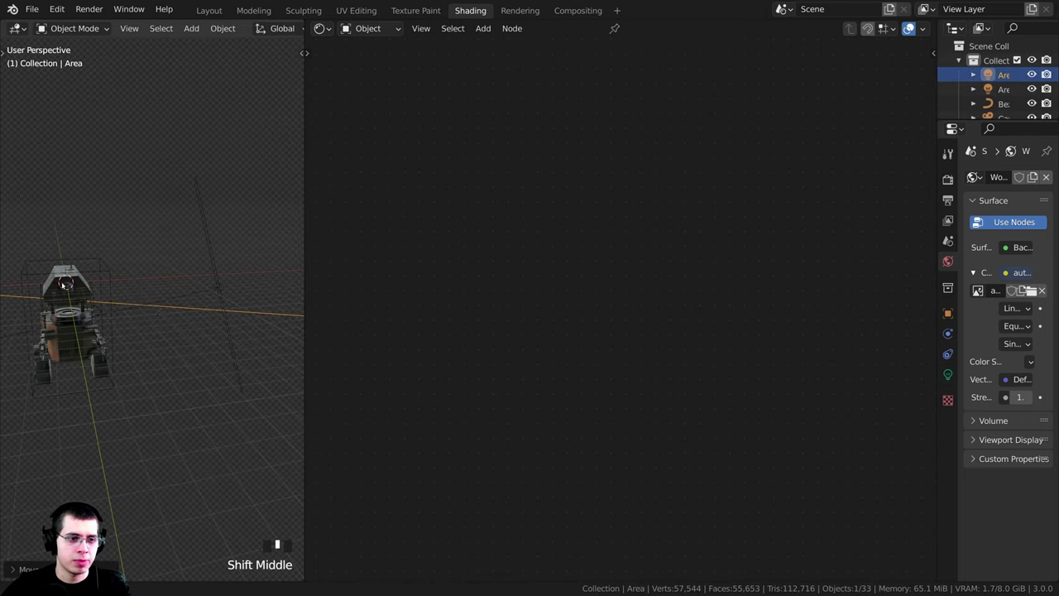
- Move the Area.001 light closer to the robot and rotate it to aim at the robot
right_click(219, 292)
key("g")
left_click(185, 290)
middle_click_drag(184, 290, 207, 386)
key("r")
left_click(200, 397)
key("g")
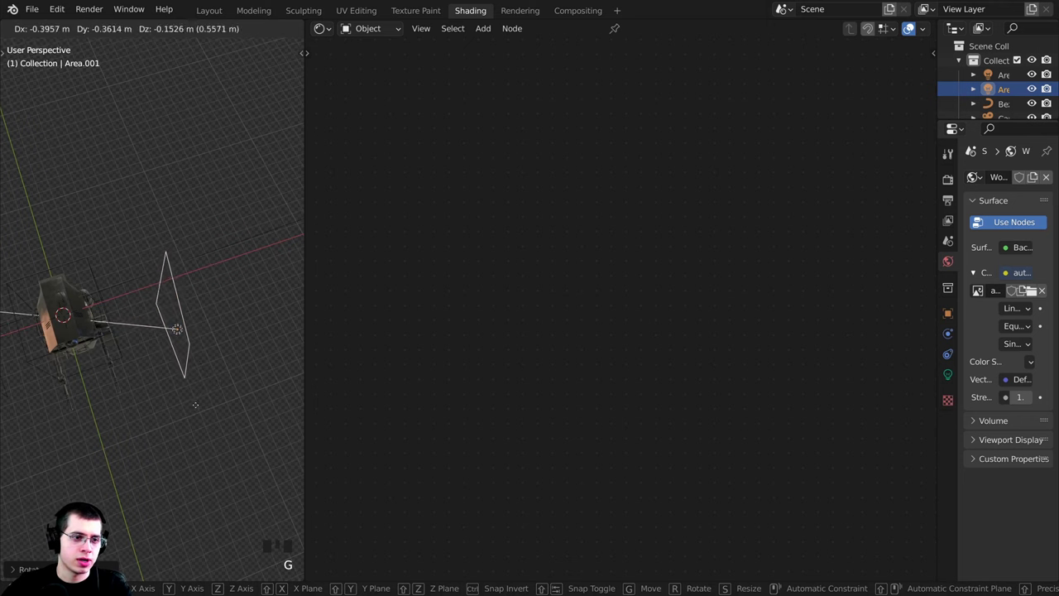
left_click(196, 405)
- Fine-tune the Area.001 light with a trackball rotation, a small move and a resize
key("r")
key("r")
left_click(195, 414)
key("g")
left_click(200, 426)
key("s")
left_click(227, 442)
middle_click_drag(223, 421, 192, 316)
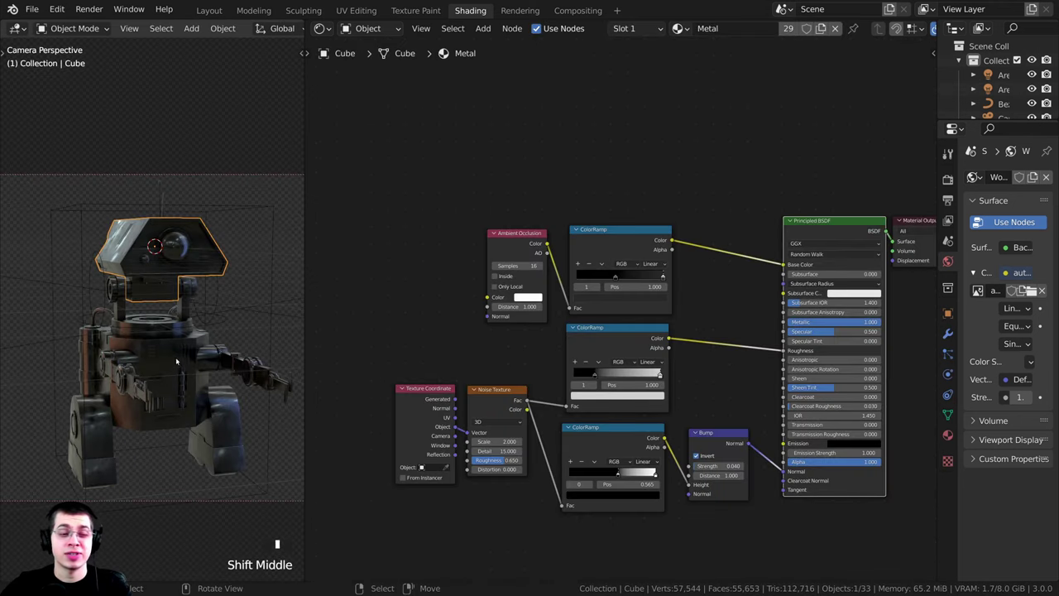
- Rearrange the Ambient Occlusion node and its ColorRamp slightly higher, clear of the roughness nodes
scroll(176, 360, "up", 1)
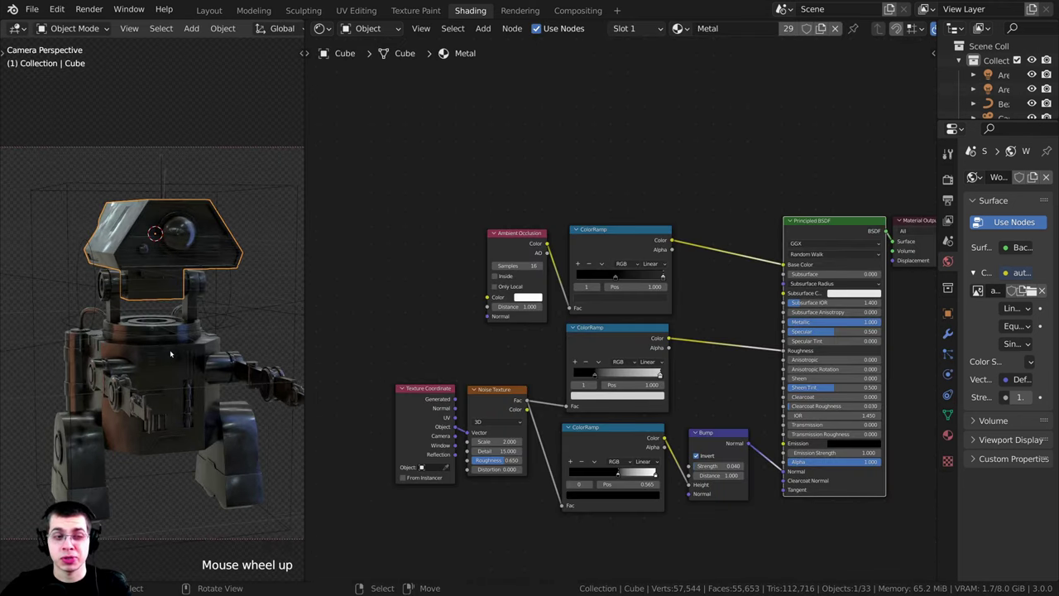
scroll(616, 306, "up", 4)
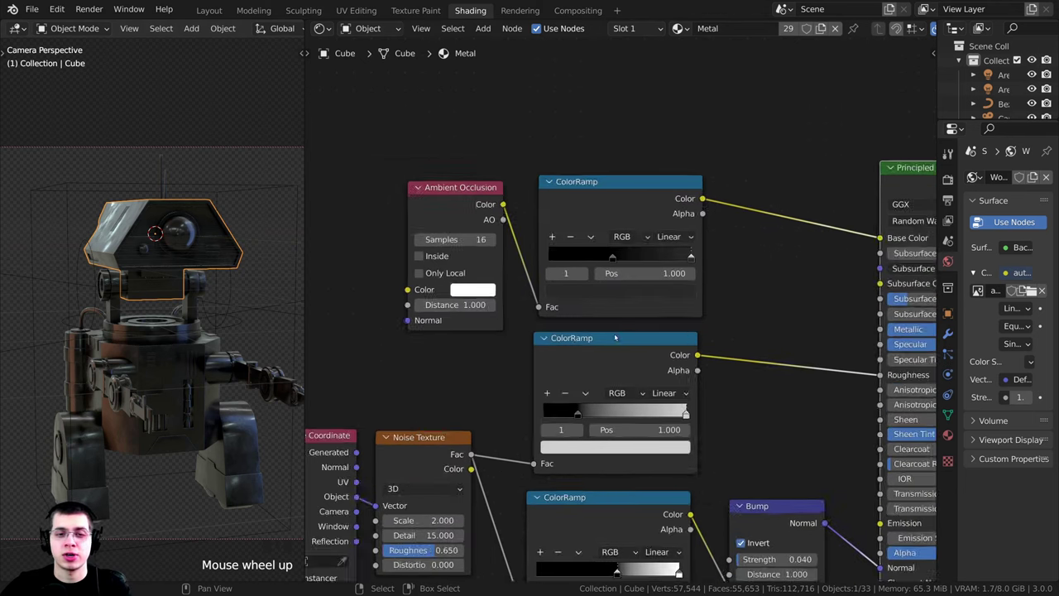
scroll(674, 248, "down", 7)
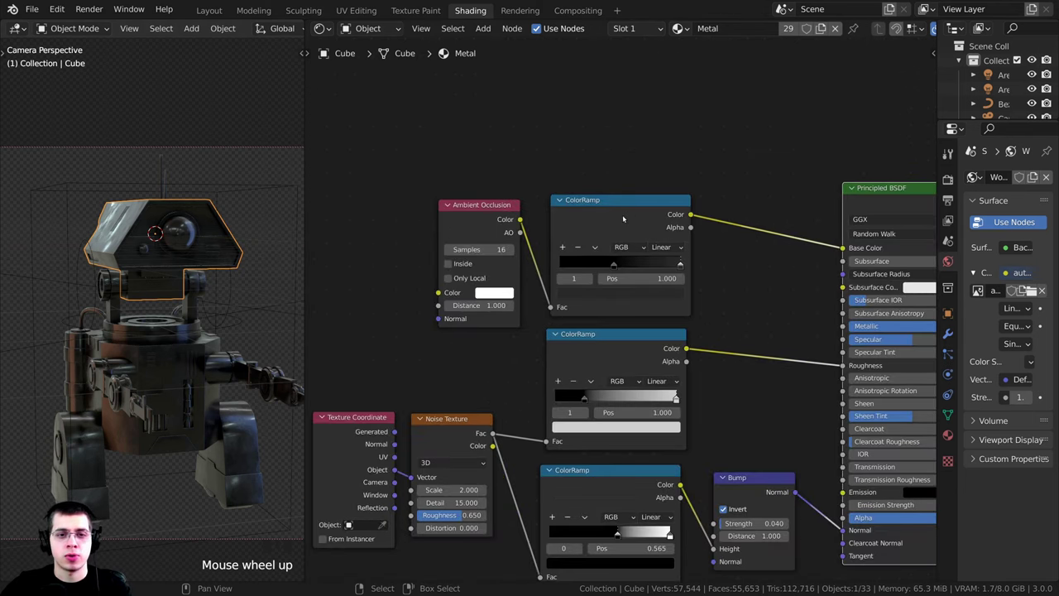
left_click_drag(624, 218, 629, 202)
left_click_drag(493, 216, 490, 209)
left_click(629, 206)
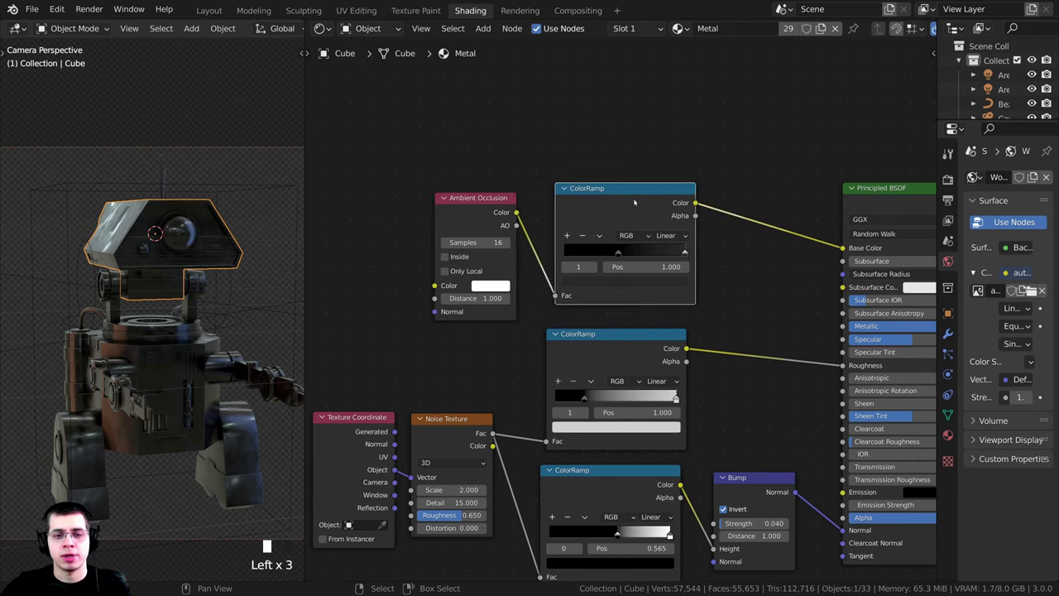
- Brighten the end stop of the base-color ColorRamp to hex 626262
scroll(692, 288, "up", 1)
left_click(644, 342)
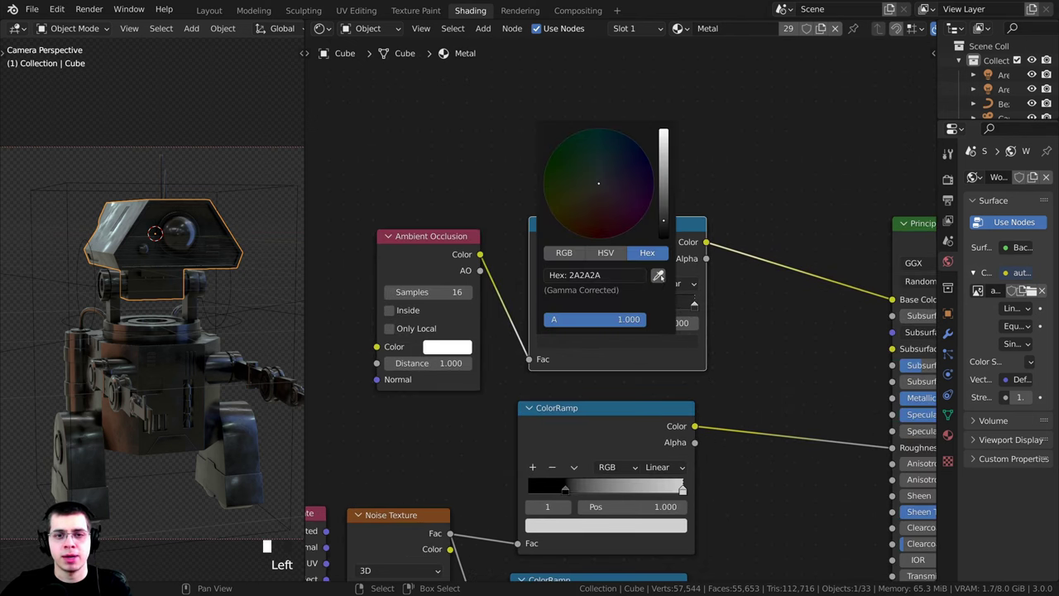
left_click_drag(664, 218, 663, 194)
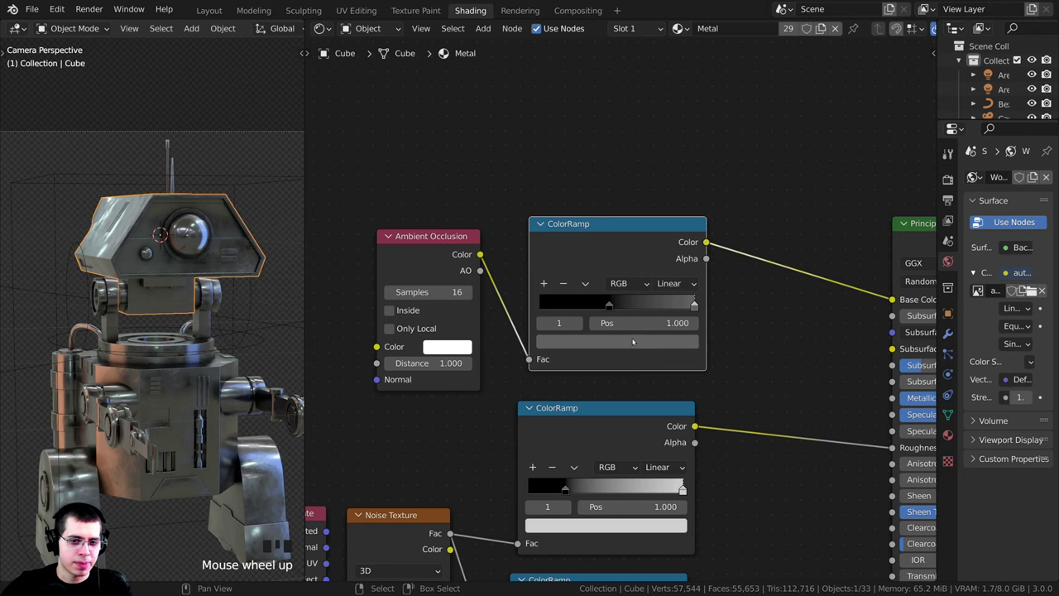
left_click(633, 342)
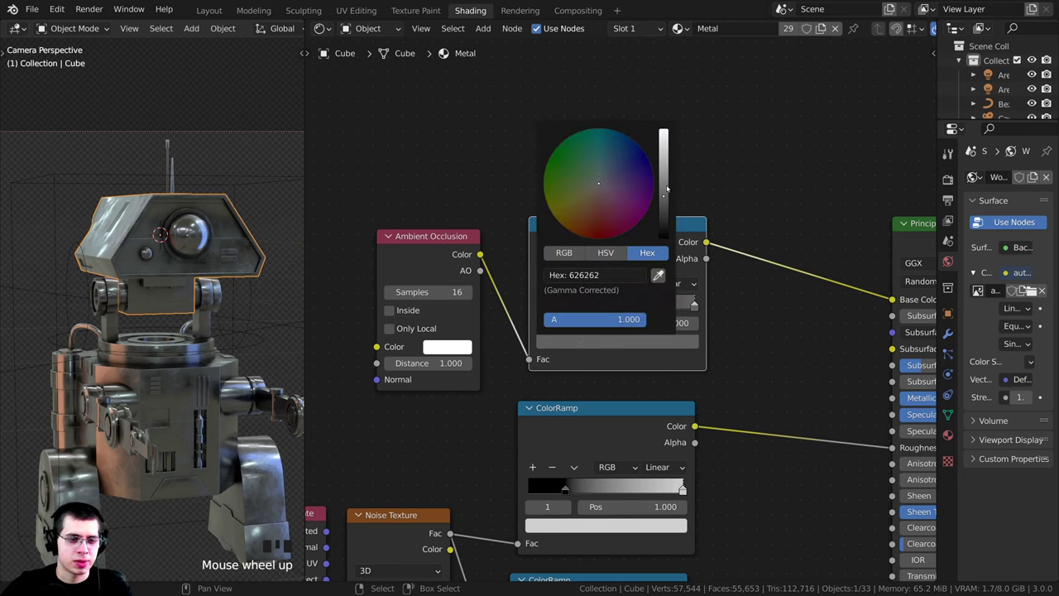
- Widen the 3D viewport, save the file and check the brightened metal on the robot
left_click(150, 31)
mouse_move(146, 311)
middle_mouse_down("shift")
mouse_move(131, 270)
mouse_move(133, 323)
middle_mouse_up("shift")
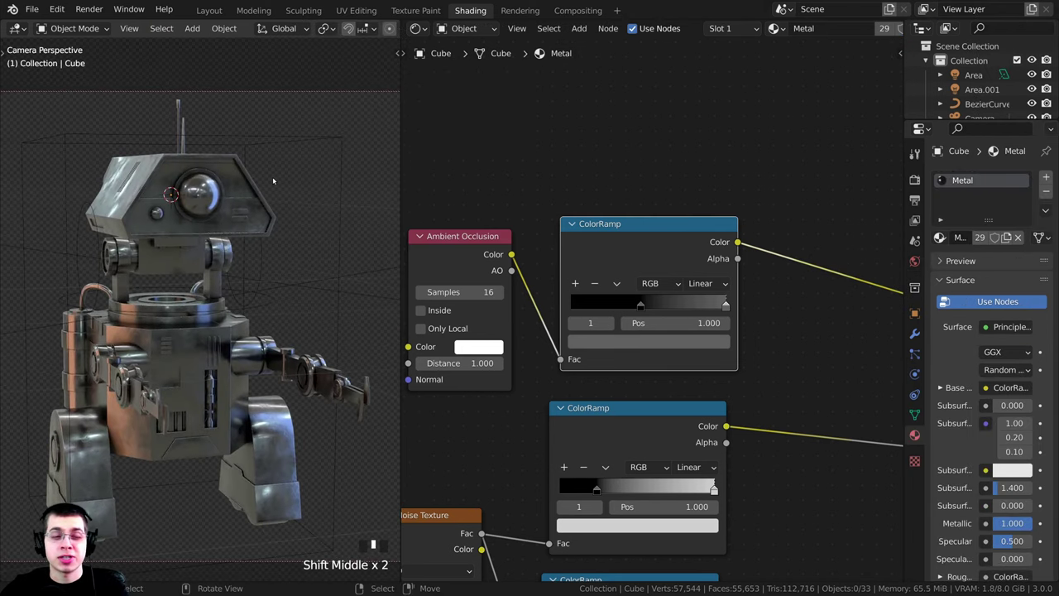
key("ctrl+s")
middle_click_drag(248, 271, 243, 277, "shift")
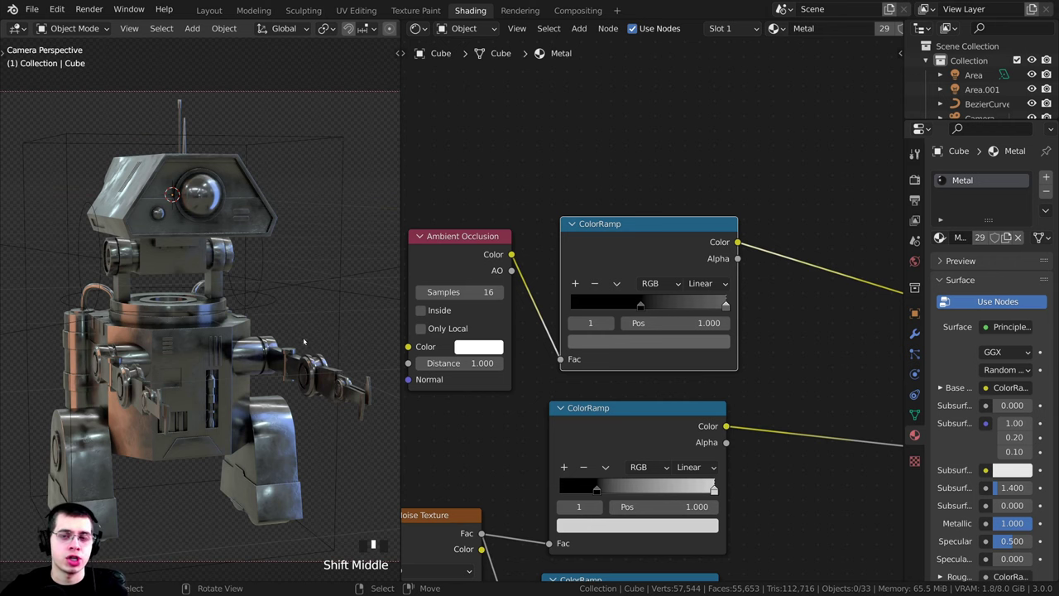
scroll(348, 371, "down", 1)
scroll(172, 339, "up", 3)
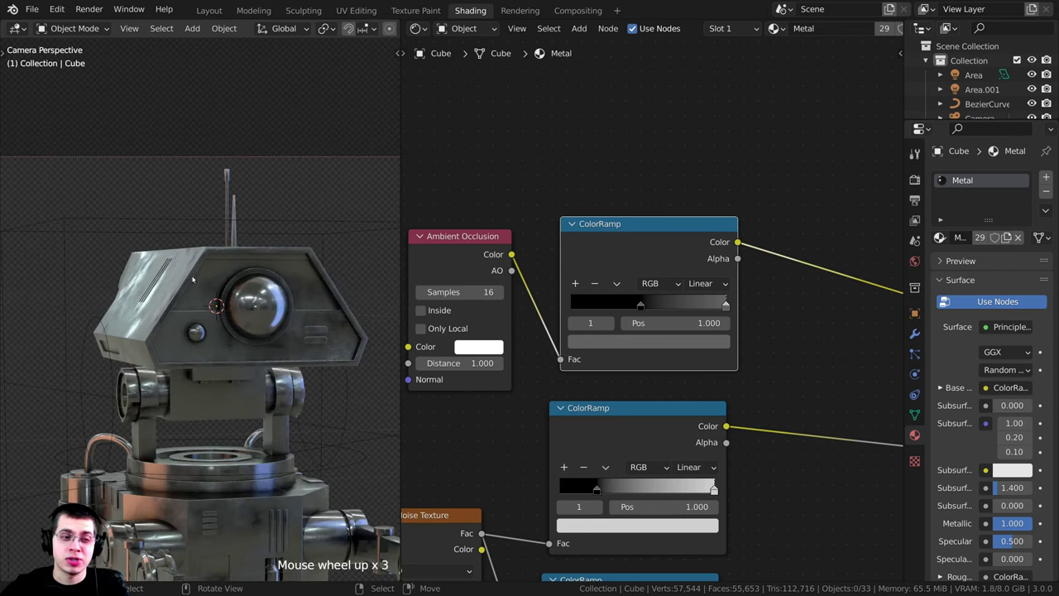
- Enter Edit Mode on the robot's head and add a second, empty material slot to it
right_click(145, 291)
scroll(292, 323, "up", 1)
key("Tab")
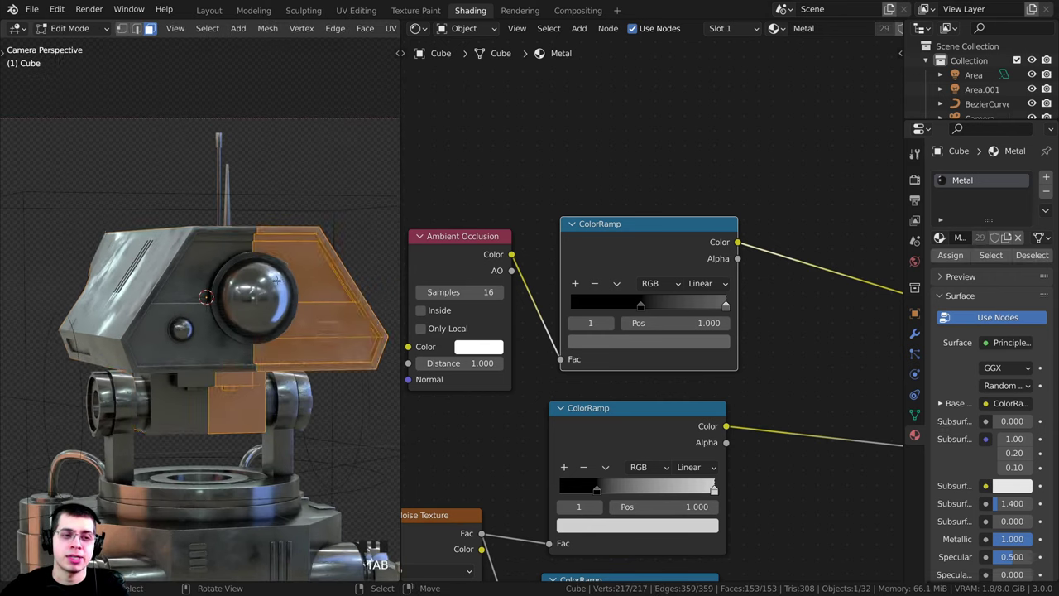
middle_click_drag(279, 313, 244, 364)
middle_click_drag(244, 364, 227, 329, "shift")
scroll(271, 336, "up", 3)
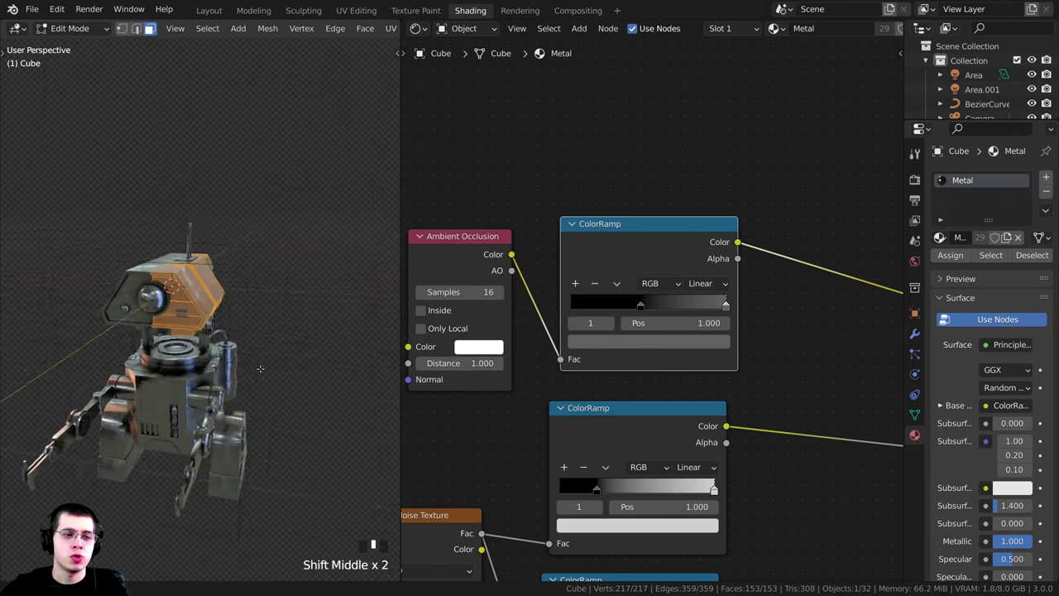
scroll(242, 328, "up", 4)
scroll(243, 329, "up", 2)
middle_click_drag(228, 329, 217, 326)
scroll(217, 326, "down", 1)
left_click_drag(903, 158, 856, 153)
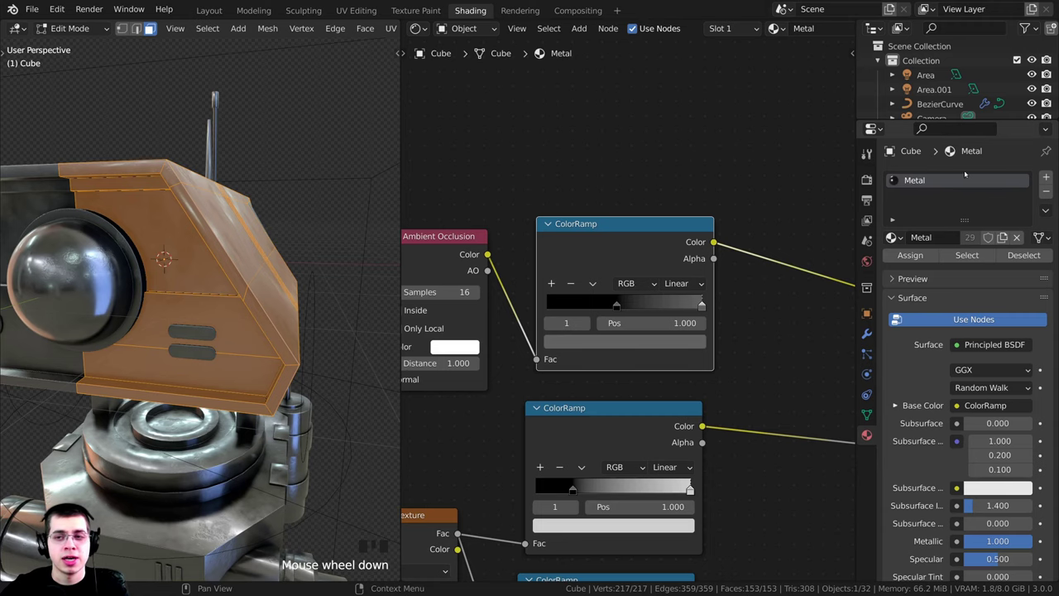
left_click(1046, 177)
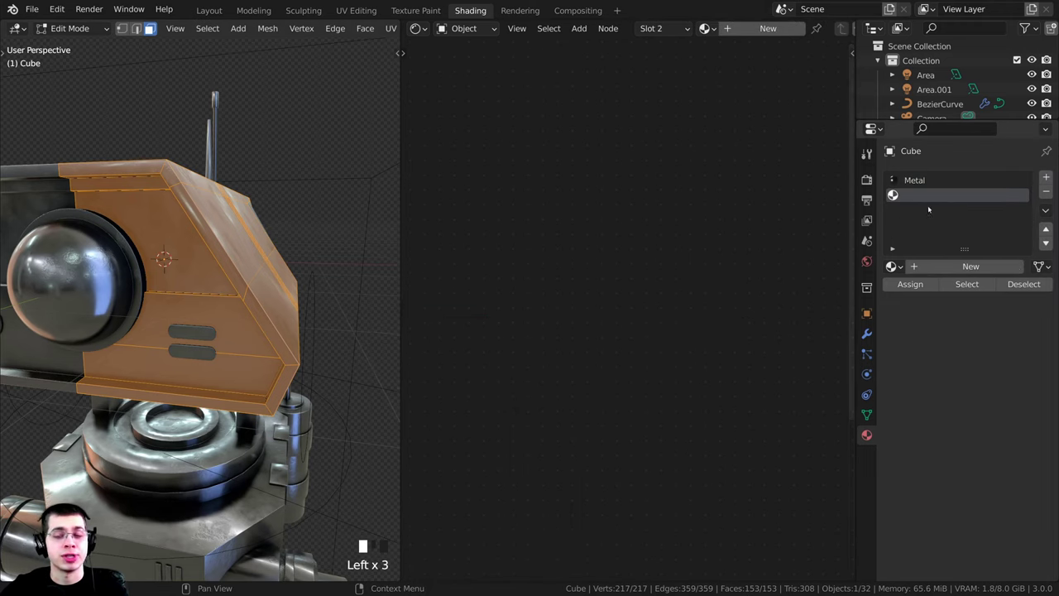
- Put the Metal material in the head's second slot and duplicate it as a separate material
left_click(891, 267)
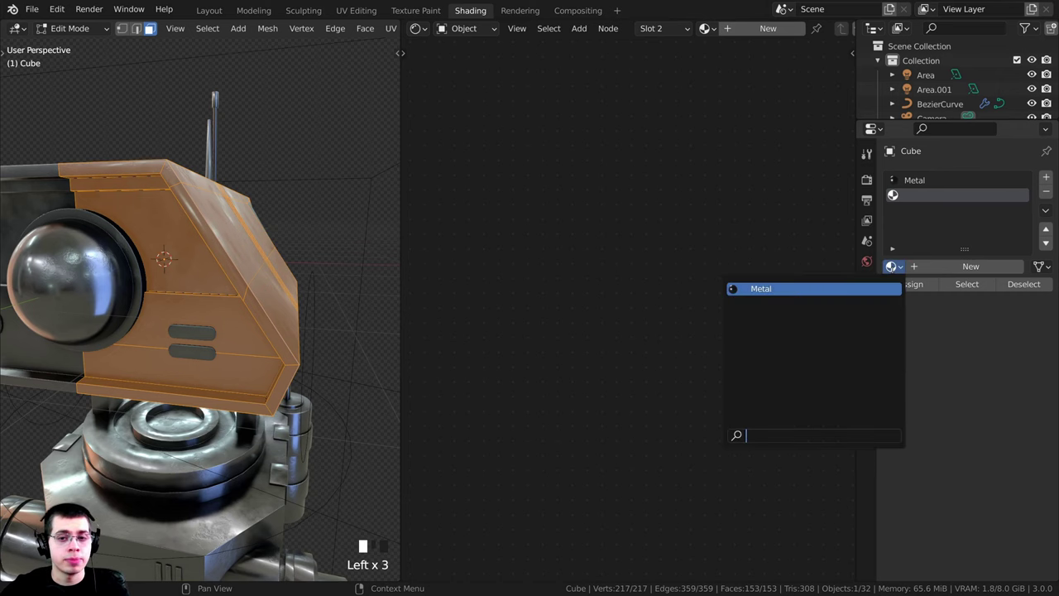
left_click(772, 290)
left_click(617, 231)
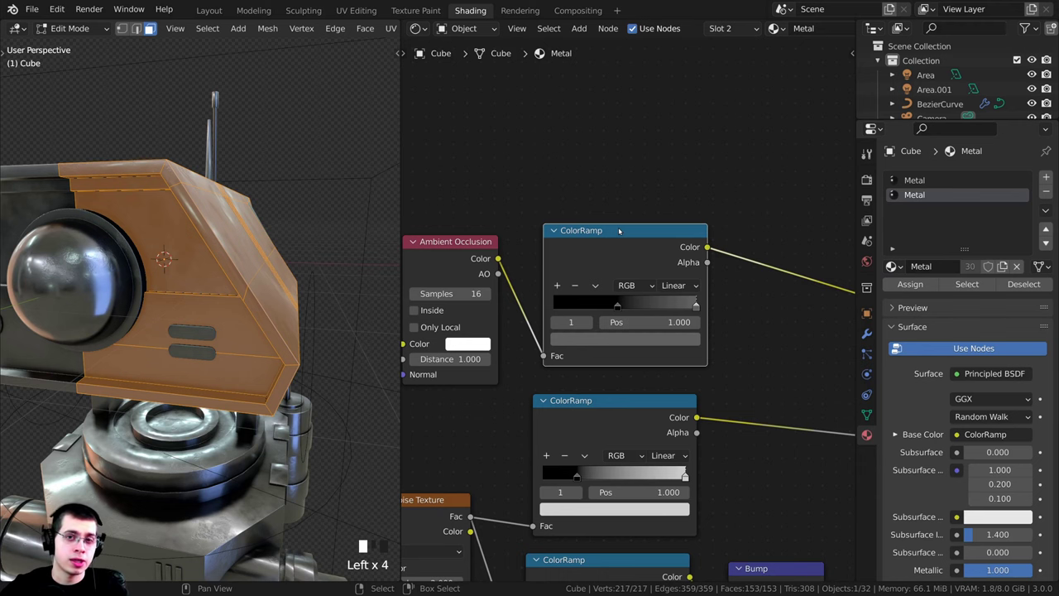
scroll(647, 184, "down", 1)
scroll(629, 179, "down", 3)
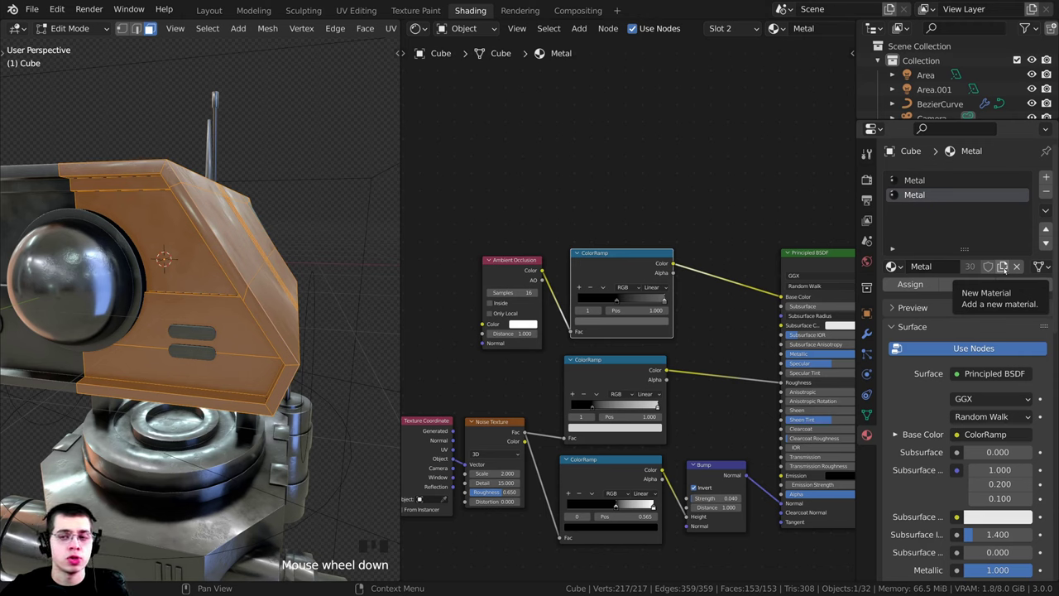
left_click(1002, 266)
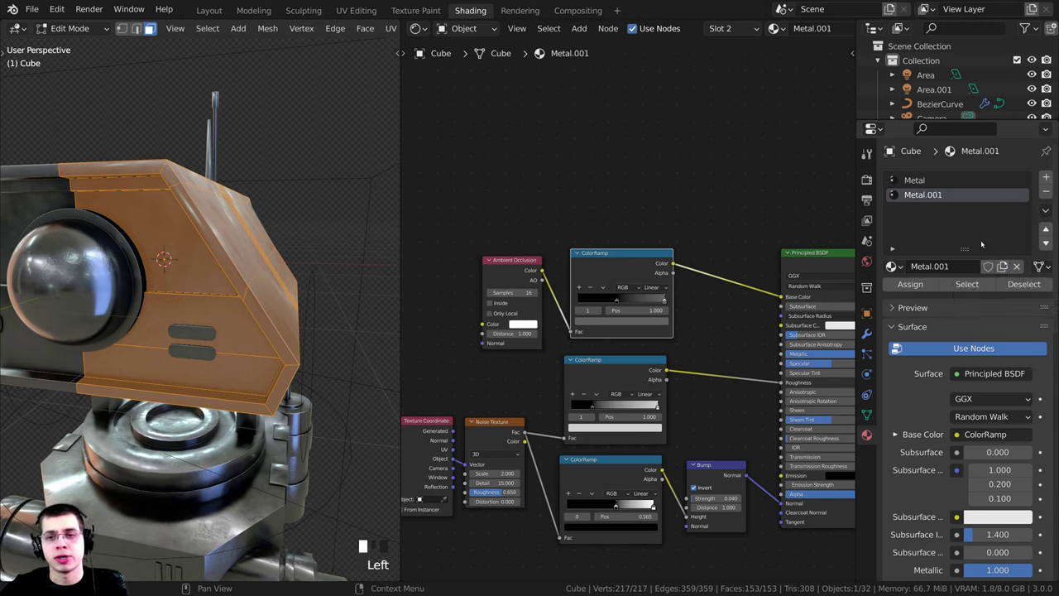
- Rename the duplicated material in the head's second slot to "Dark Metal"
double_click(922, 196)
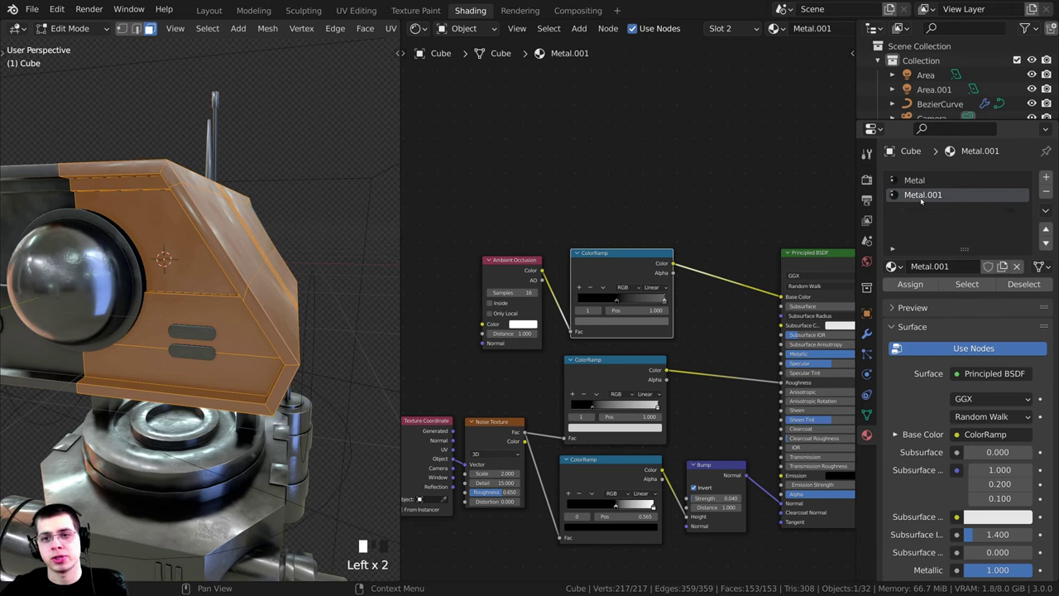
type("Dark")
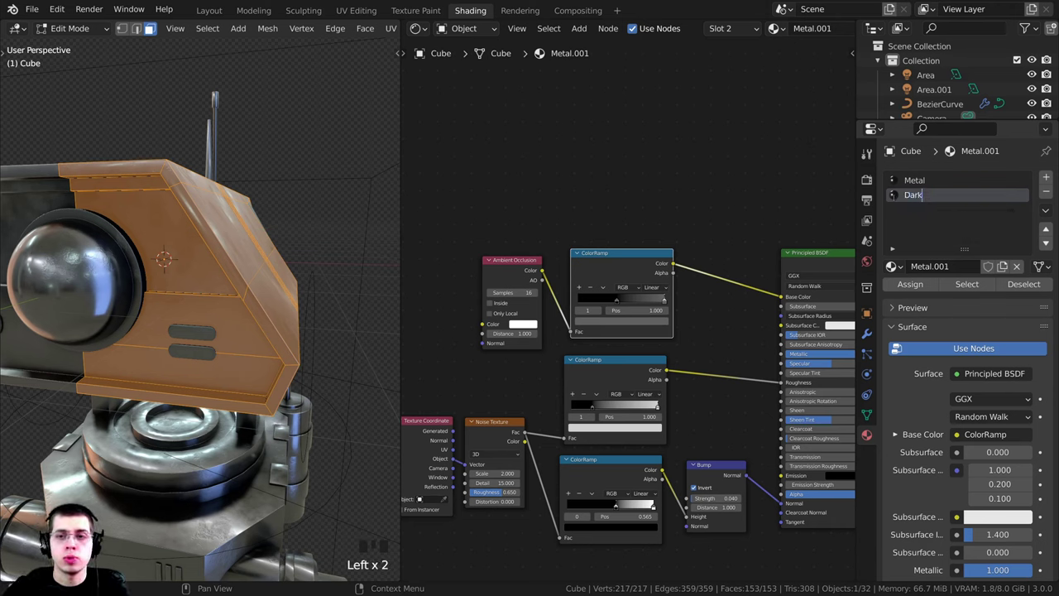
type(" Metal")
key("Return")
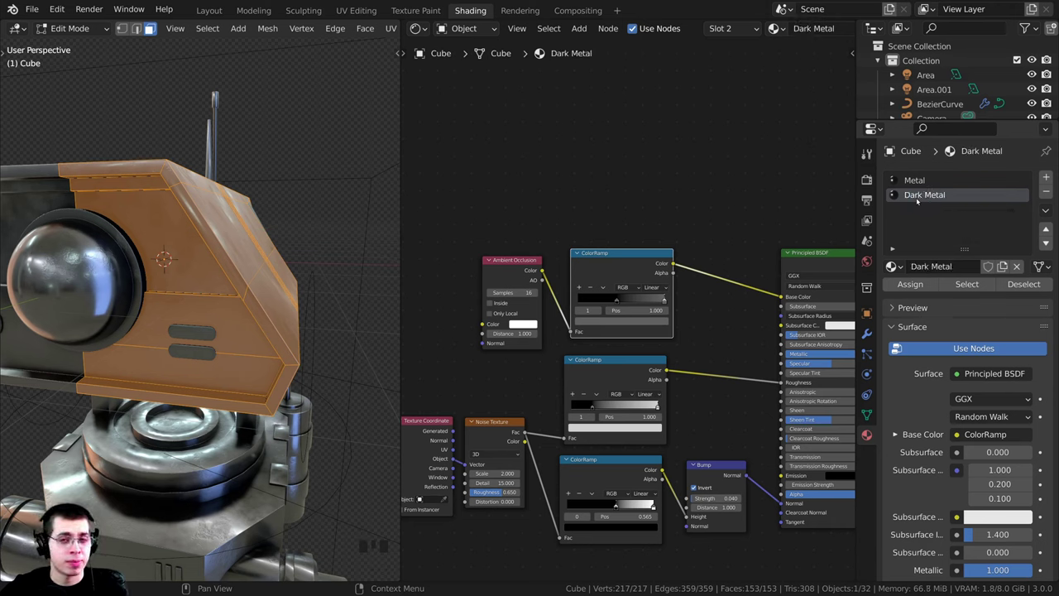
- Darken the end stop of the Dark Metal material's base-color ColorRamp to a near-black gray
scroll(704, 222, "up", 1)
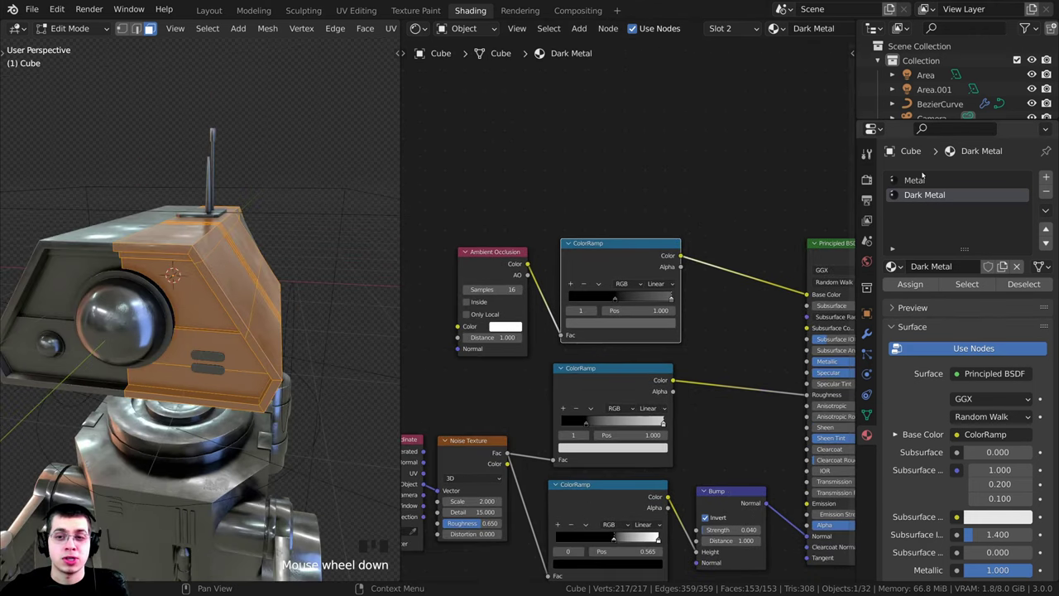
left_click(916, 185)
left_click(918, 195)
left_click(914, 180)
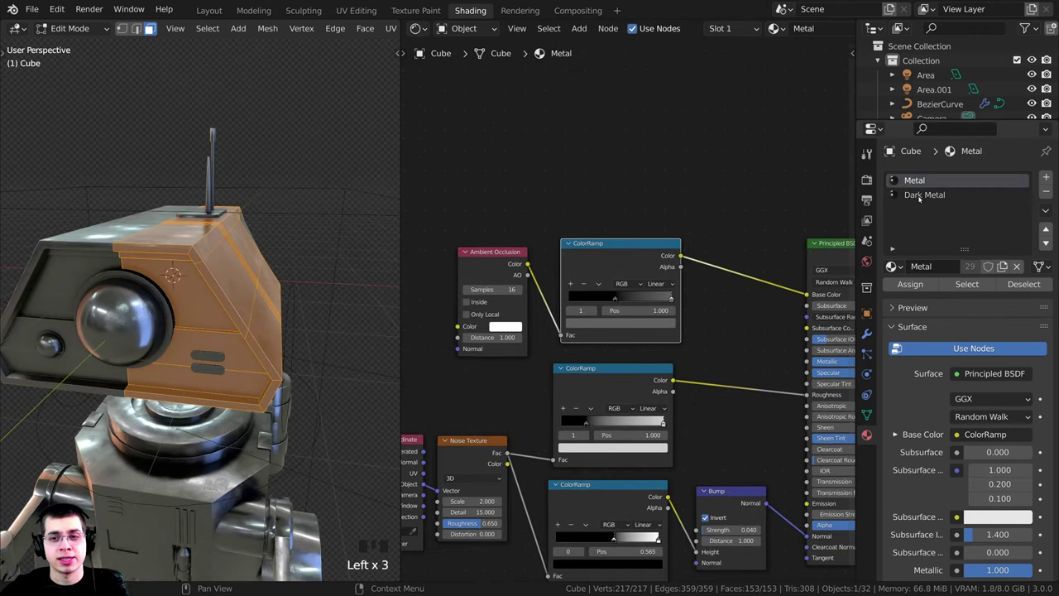
left_click(922, 196)
left_click(920, 198)
mouse_move(674, 350)
middle_mouse_down()
mouse_move(650, 392)
mouse_move(668, 354)
middle_mouse_up()
scroll(650, 392, "up", 10)
scroll(595, 308, "down", 5)
middle_click_drag(567, 343, 591, 269)
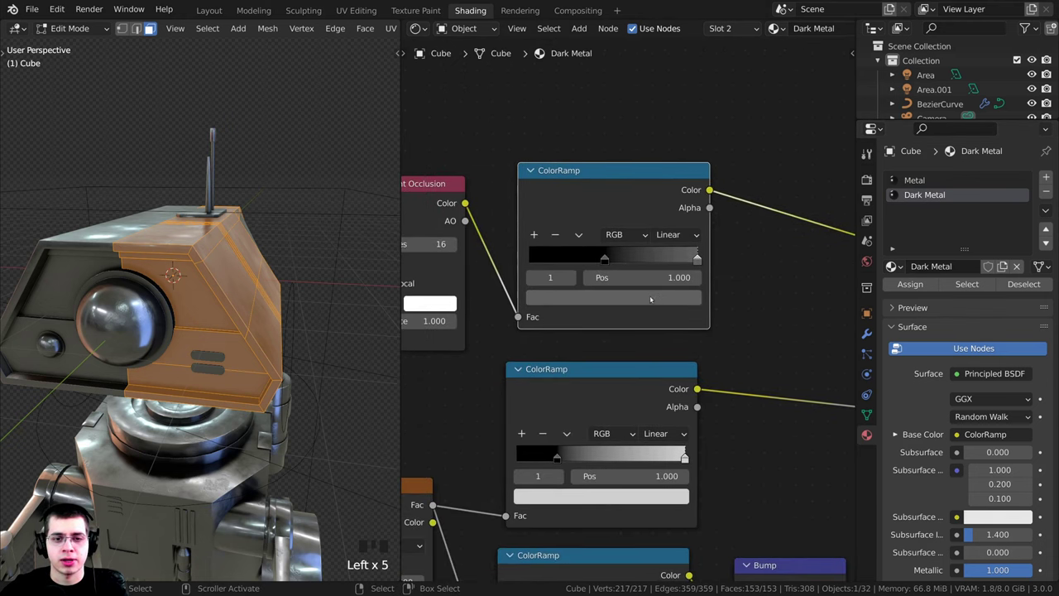
left_click(651, 299)
left_click_drag(661, 143, 663, 168)
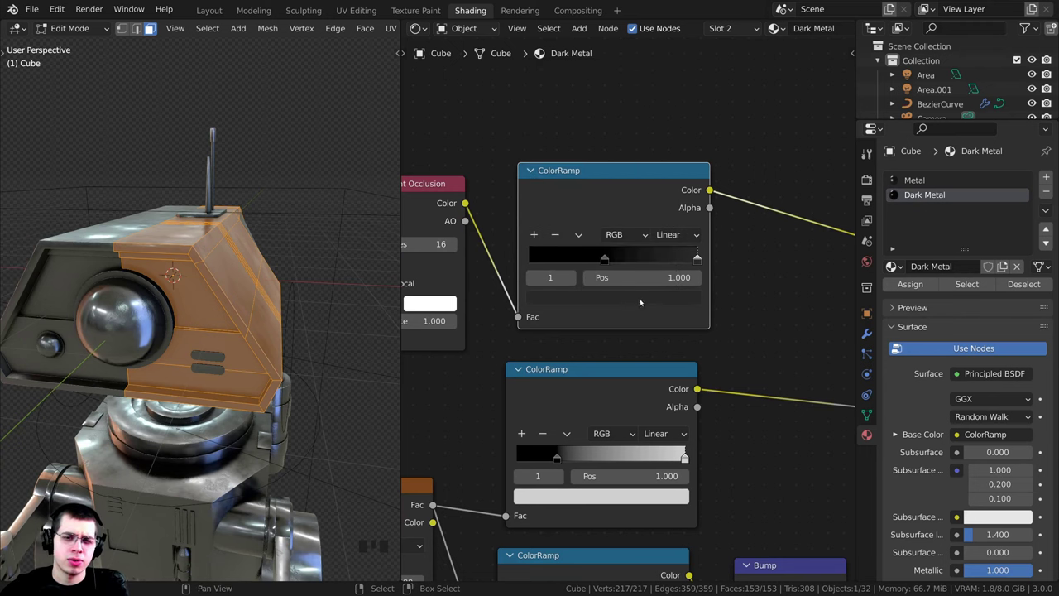
- Leave Edit Mode and examine the head's surfaces to decide which faces should be dark
middle_click_drag(638, 303, 635, 319)
scroll(630, 319, "up", 2)
scroll(218, 344, "down", 3)
middle_click_drag(219, 346, 196, 316)
key("Tab")
scroll(219, 322, "up", 2)
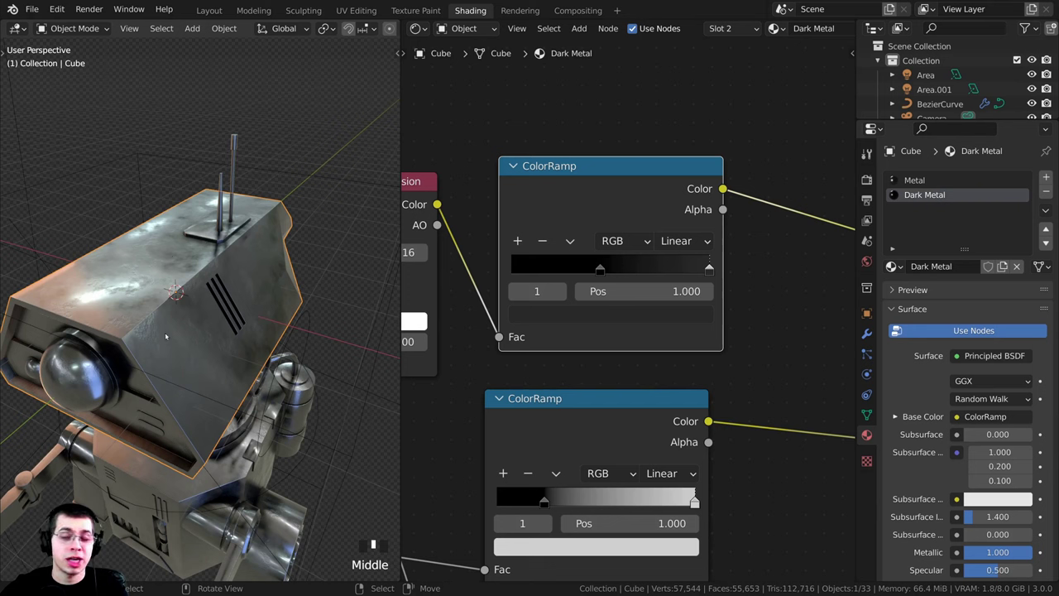
middle_click_drag(165, 361, 197, 283)
middle_click_drag(197, 283, 128, 285, "shift")
- In Edit Mode, assign Dark Metal to the head's two lower front panel faces and the thin ledge above them, then return to Object Mode
key("Tab")
key("a")
middle_click_drag(239, 403, 347, 319)
scroll(244, 335, "up", 1)
scroll(244, 336, "up", 2)
middle_click_drag(310, 253, 276, 294, "shift")
right_click(240, 307)
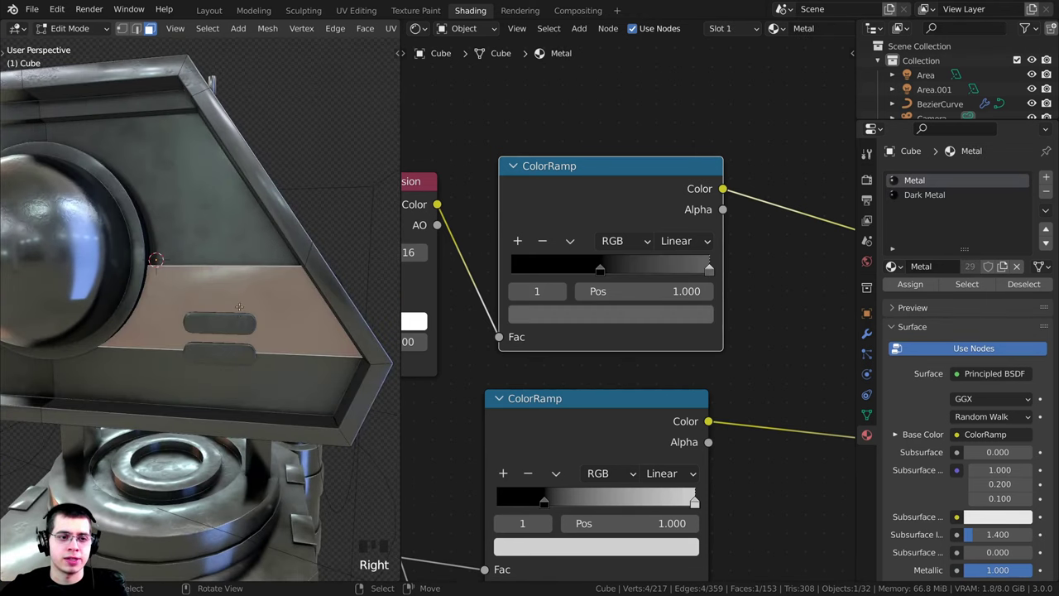
middle_click_drag(185, 304, 217, 313)
middle_click_drag(217, 313, 244, 366, "shift")
right_click(275, 413, "shift")
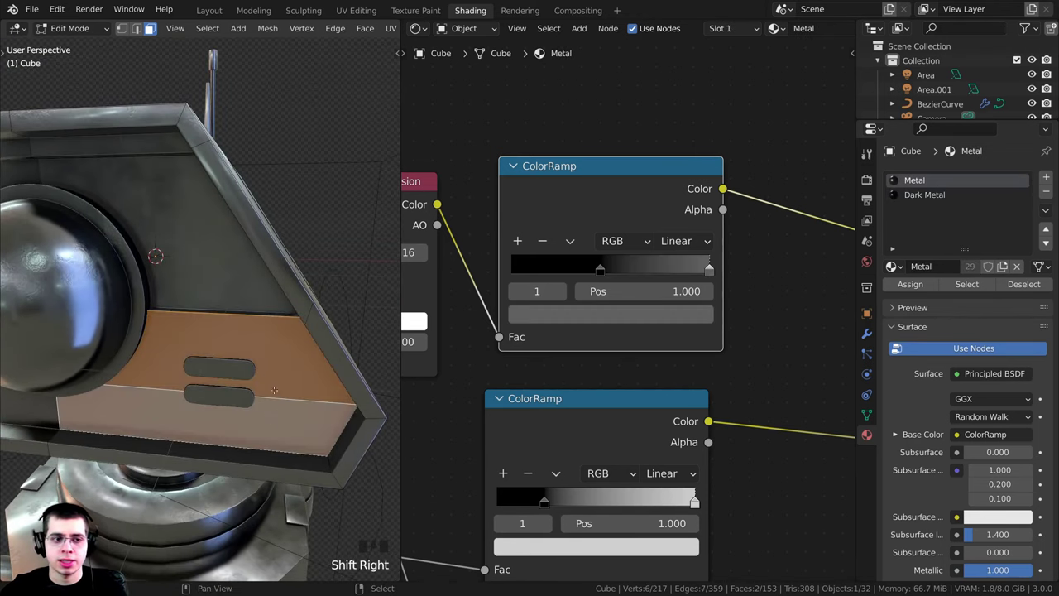
middle_click_drag(276, 413, 266, 384)
scroll(265, 384, "up", 3)
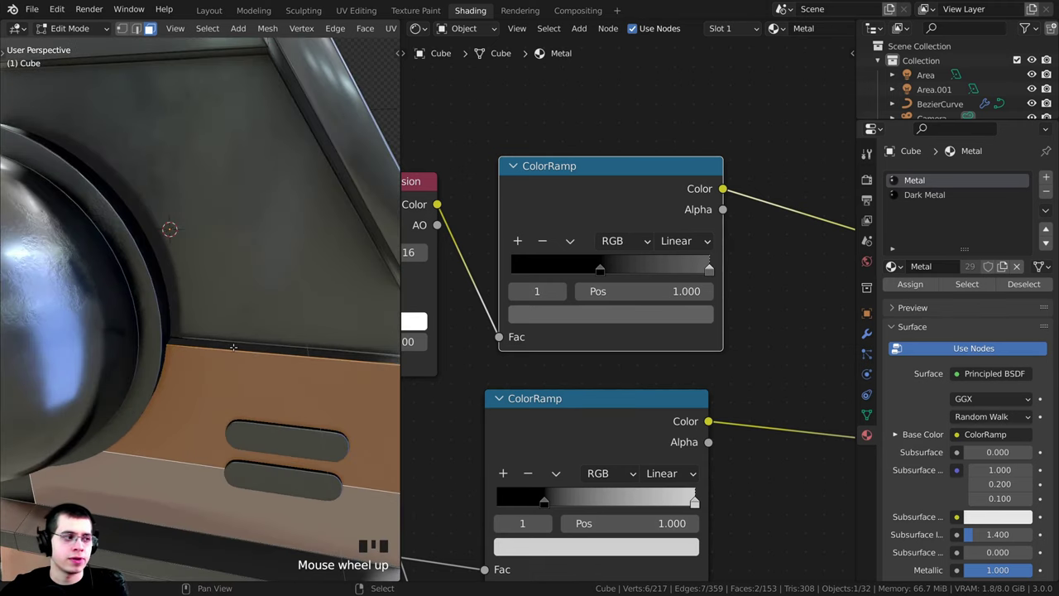
right_click(234, 347, "shift")
scroll(233, 347, "down", 2)
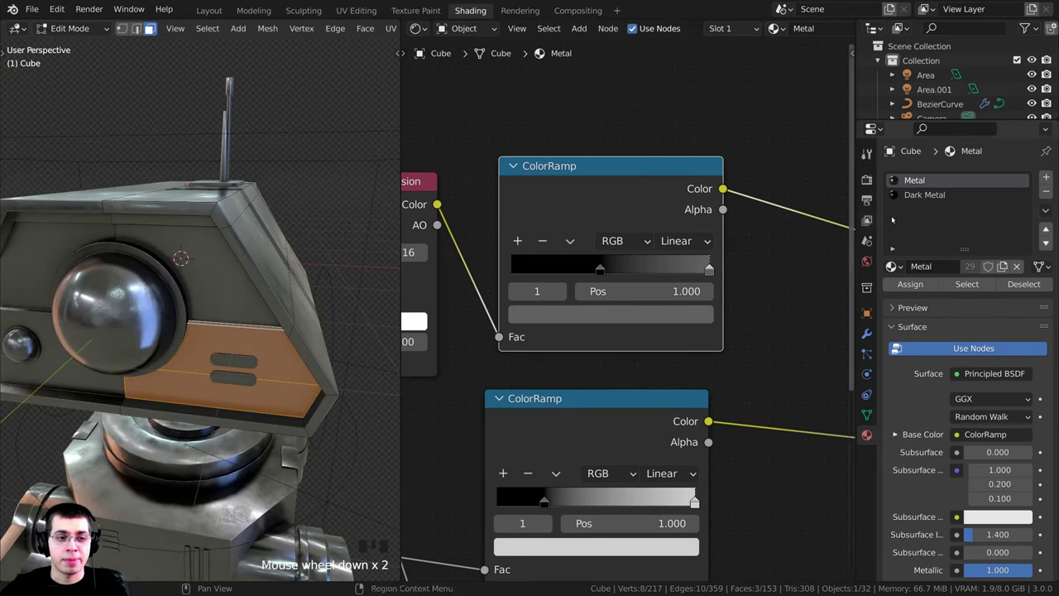
left_click(923, 195)
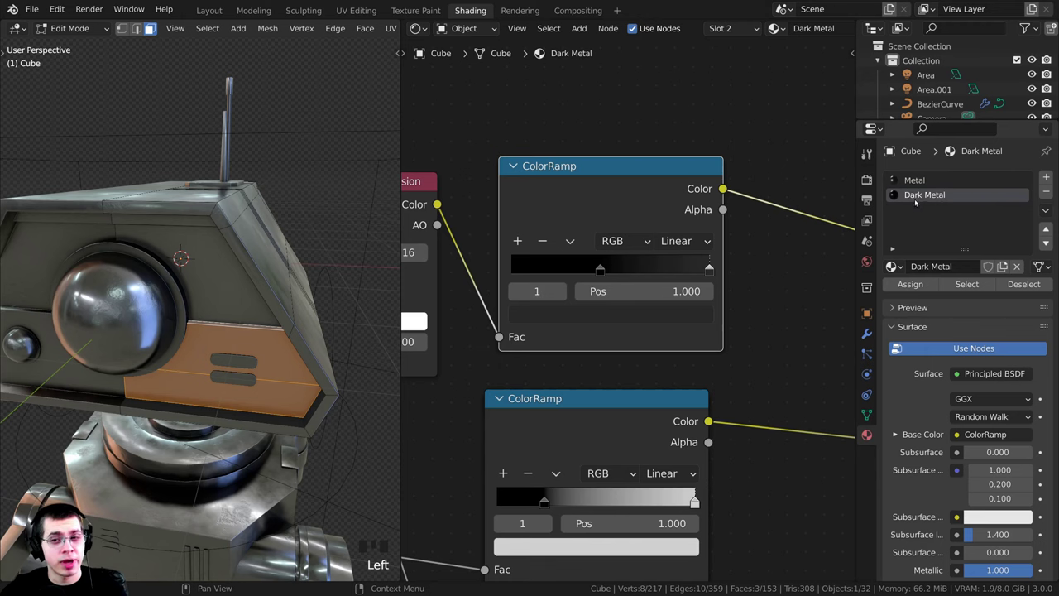
left_click(906, 283)
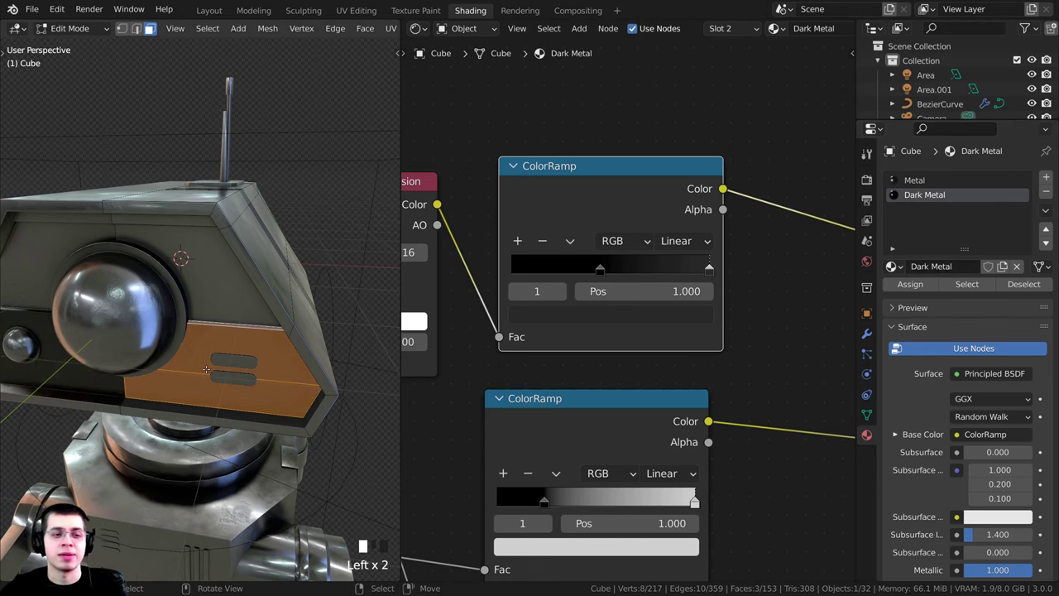
middle_click_drag(202, 352, 254, 225)
key("Tab")
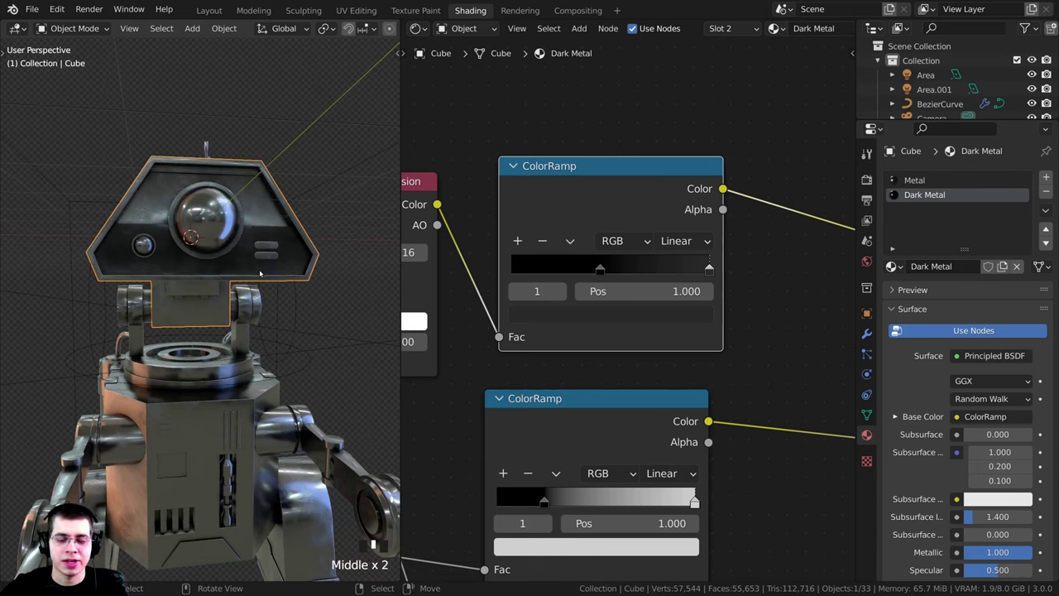
- Switch the large eye sphere on the head's front to the Dark Metal material and deselect it
middle_click_drag(260, 273, 173, 296)
scroll(174, 295, "up", 2)
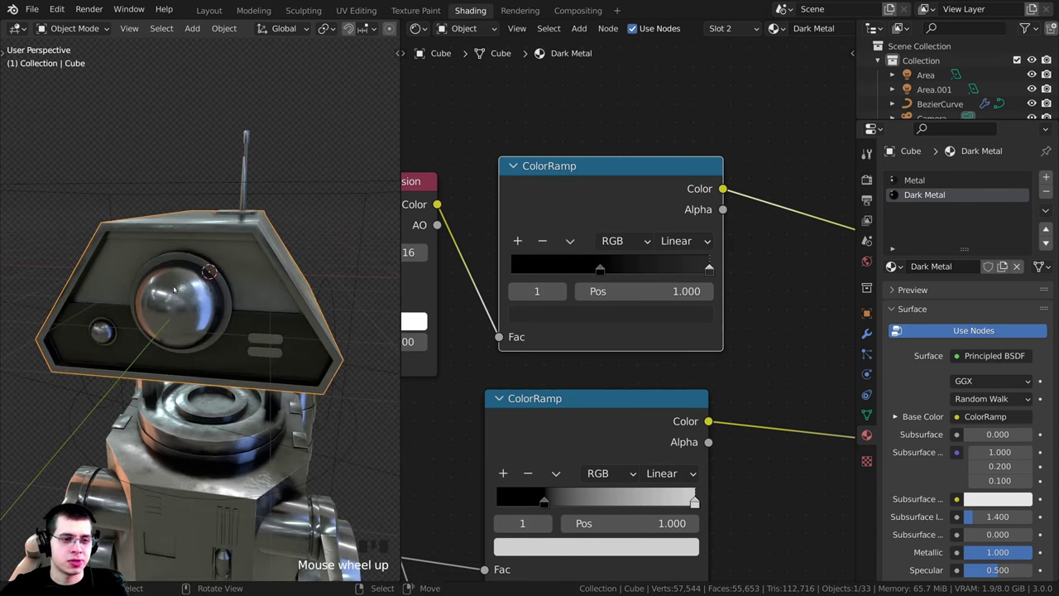
right_click(174, 290)
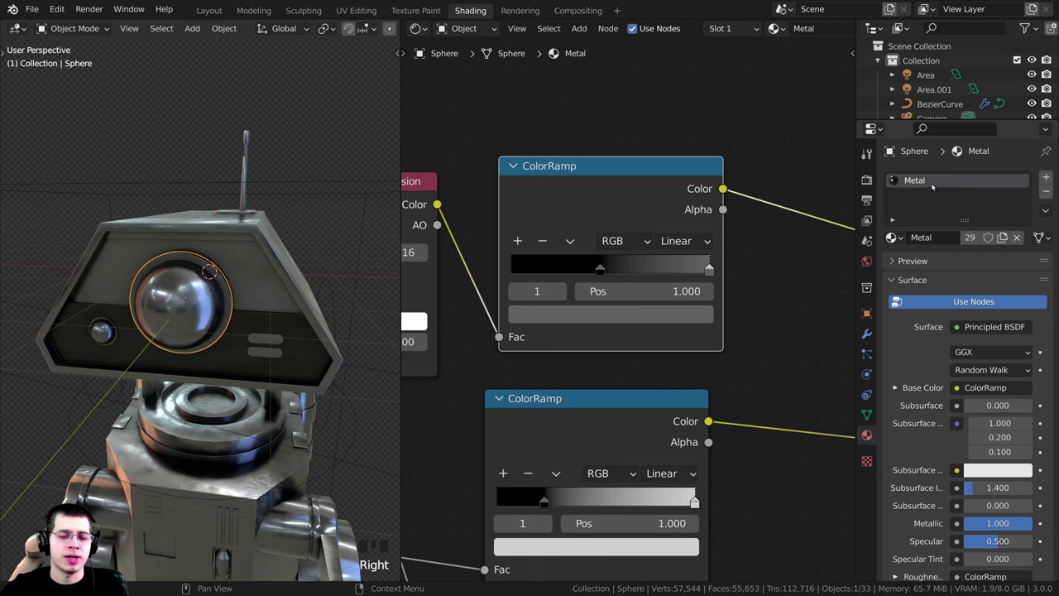
left_click(891, 238)
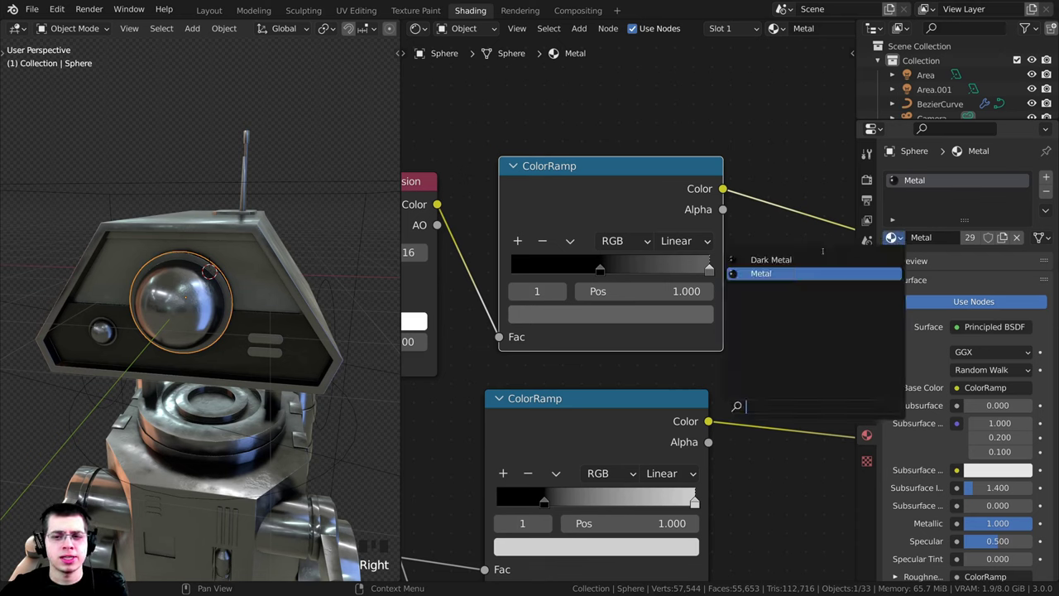
left_click(778, 256)
scroll(216, 319, "up", 2)
key("a")
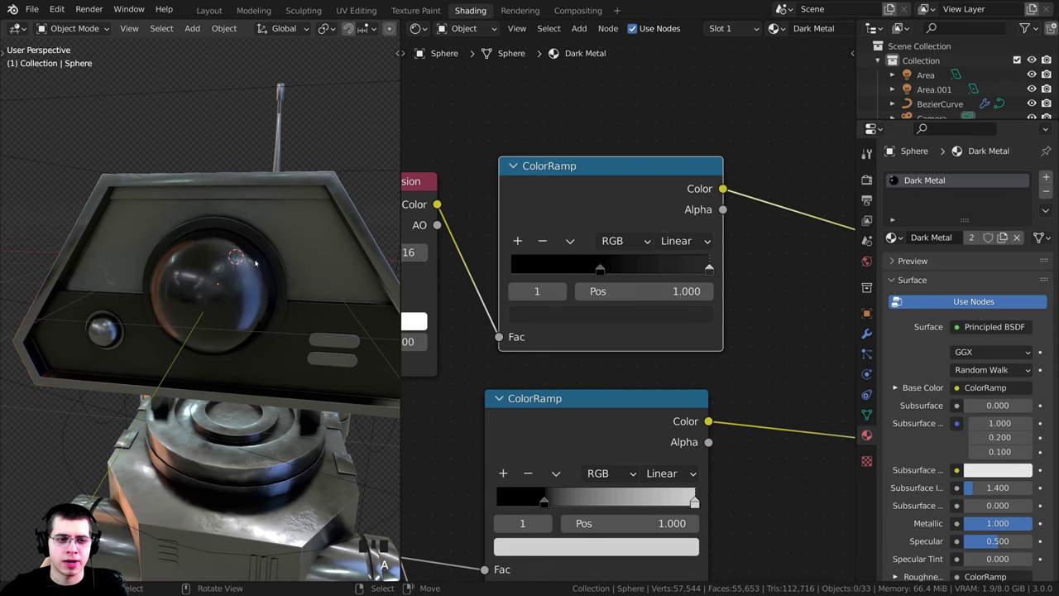
- Switch the small sphere on the head's lower front panel to the Dark Metal material
scroll(238, 260, "up", 2, "shift")
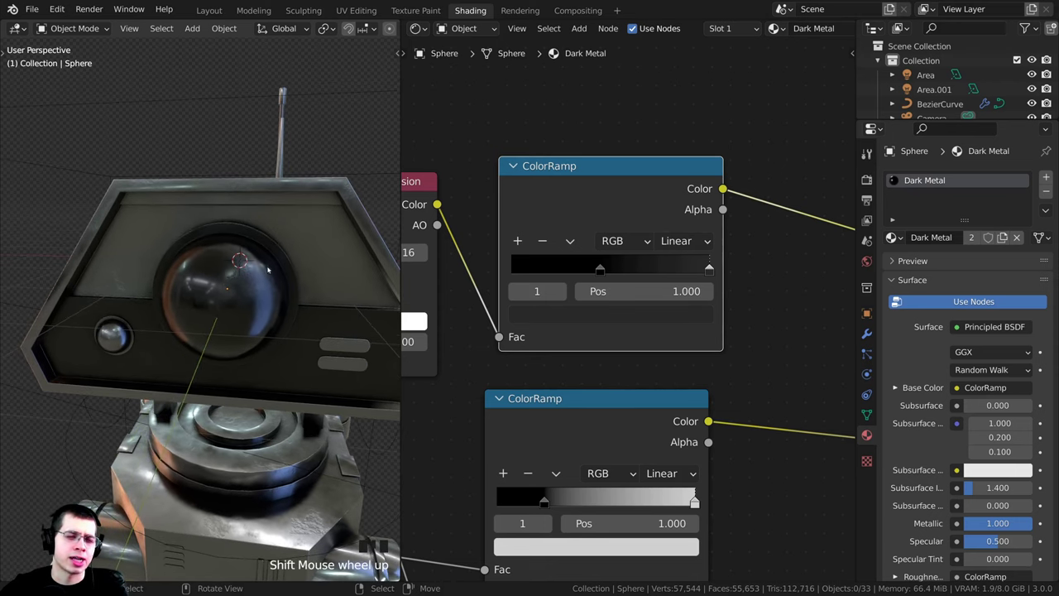
scroll(225, 300, "up", 3)
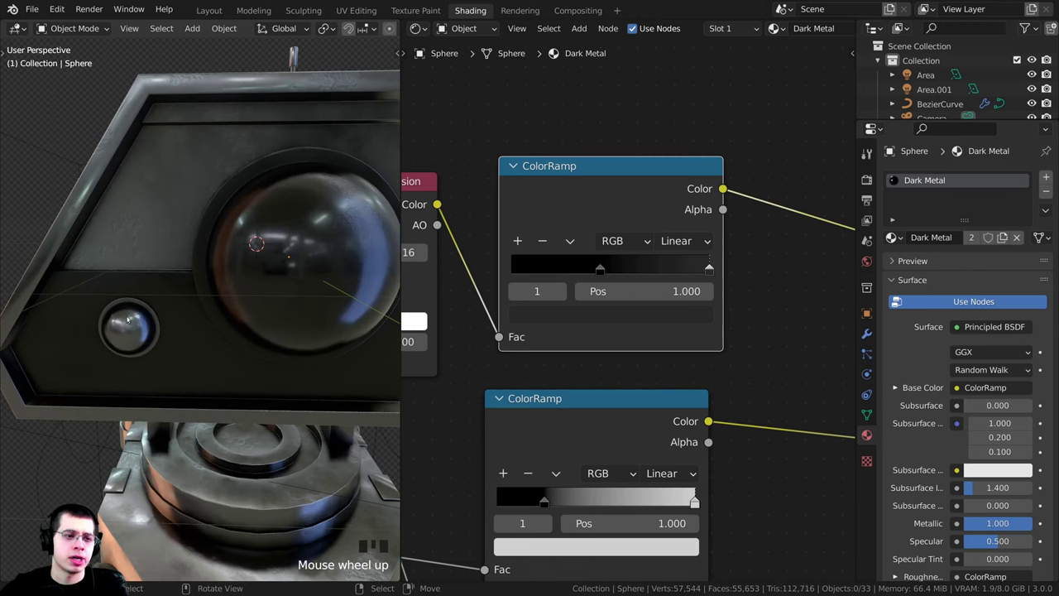
right_click(128, 319)
left_click(891, 237)
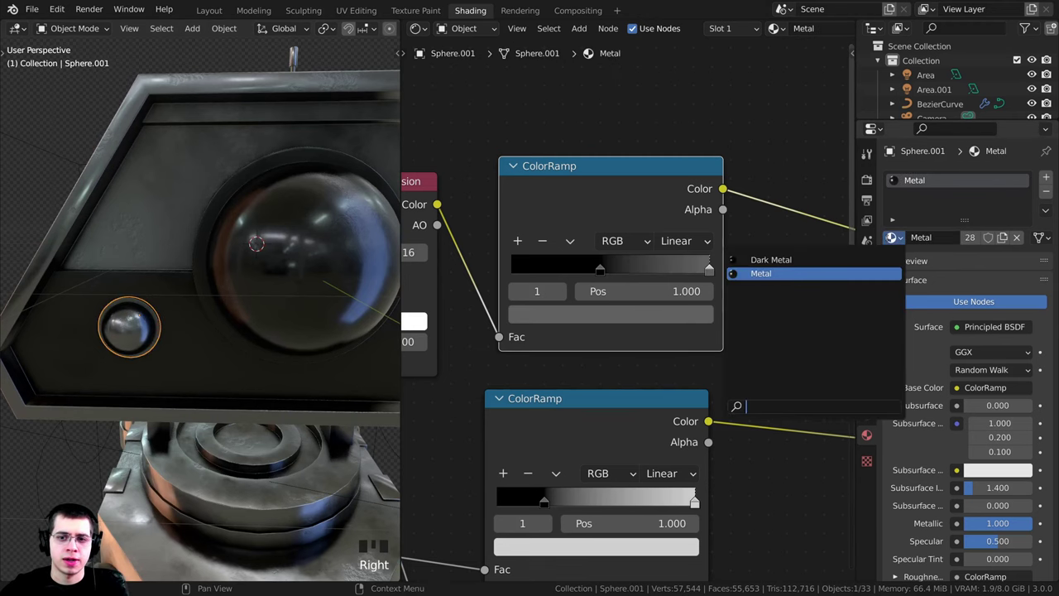
left_click(768, 259)
scroll(248, 315, "down", 2)
- Switch to the Layout workspace and look over the robot up to the side of its head
mouse_move(248, 315)
middle_mouse_down()
mouse_move(273, 312)
mouse_move(262, 308)
middle_mouse_up()
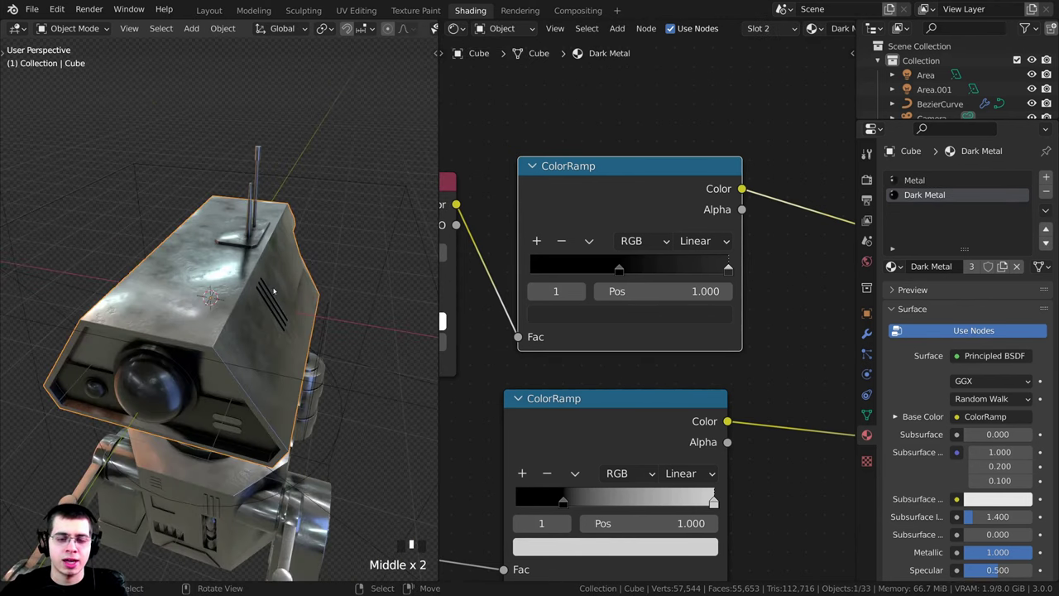
middle_click_drag(273, 290, 275, 283, "shift")
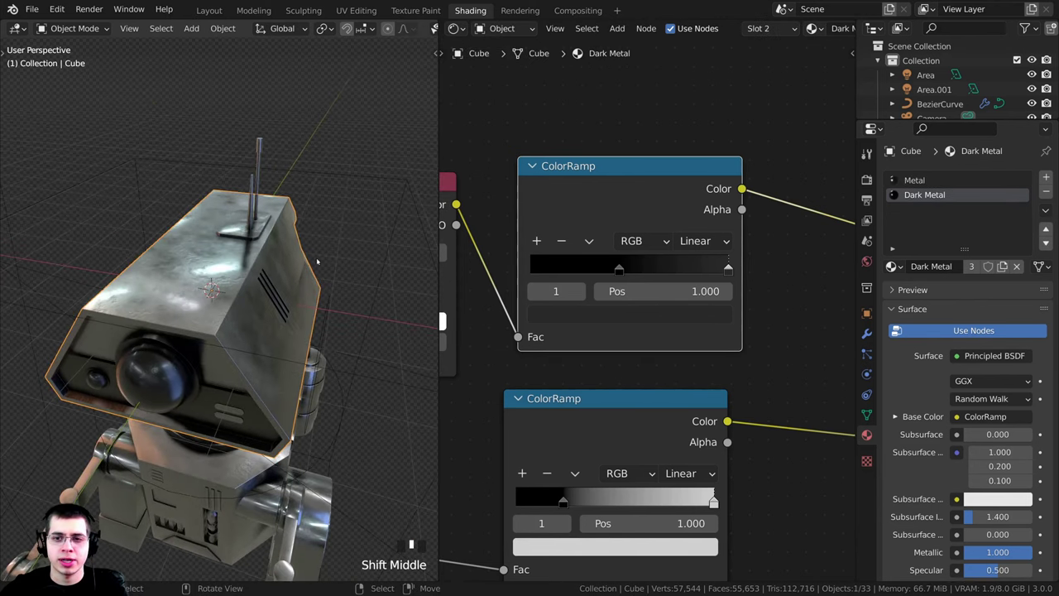
scroll(509, 210, "down", 4)
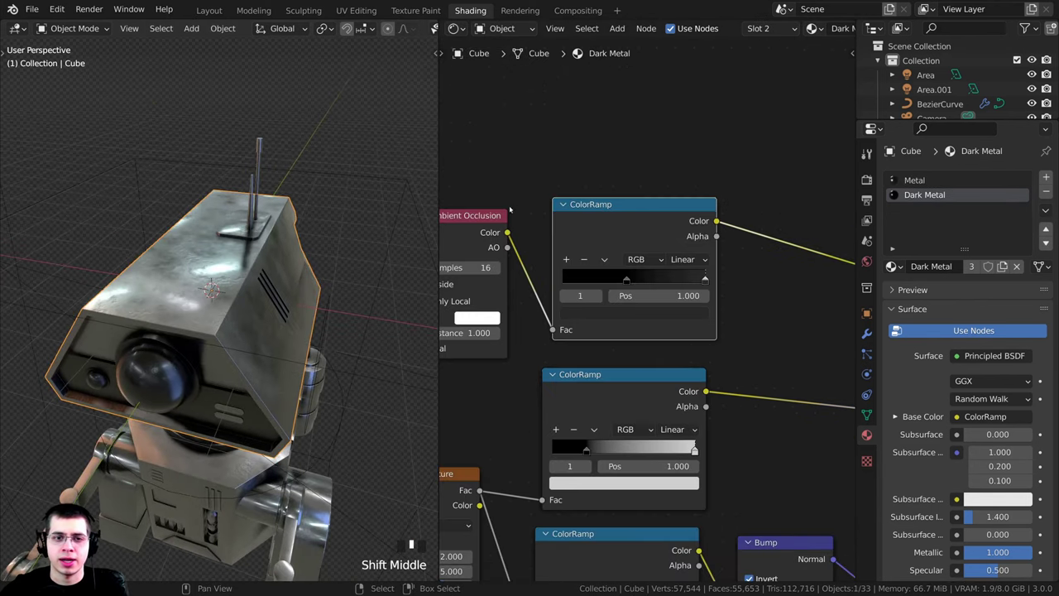
left_click(217, 12)
middle_click_drag(503, 276, 329, 327)
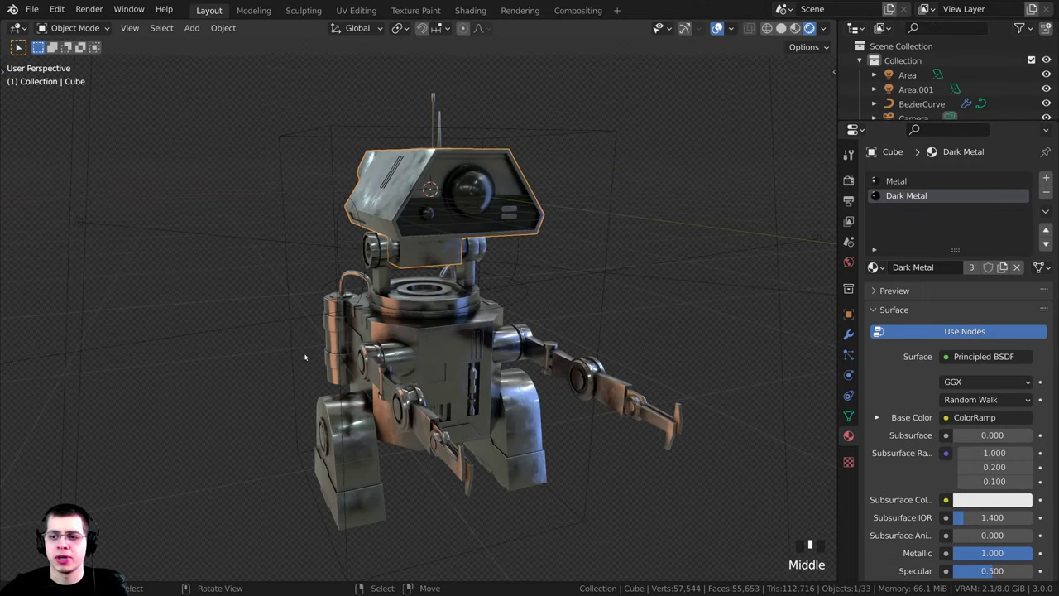
middle_click_drag(666, 207, 552, 310)
middle_click_drag(553, 273, 463, 264)
scroll(508, 274, "up", 1)
scroll(505, 280, "up", 2)
- In Edit Mode on the head, select the floor faces of the three vent slots on its side
key("Tab")
scroll(430, 250, "up", 3)
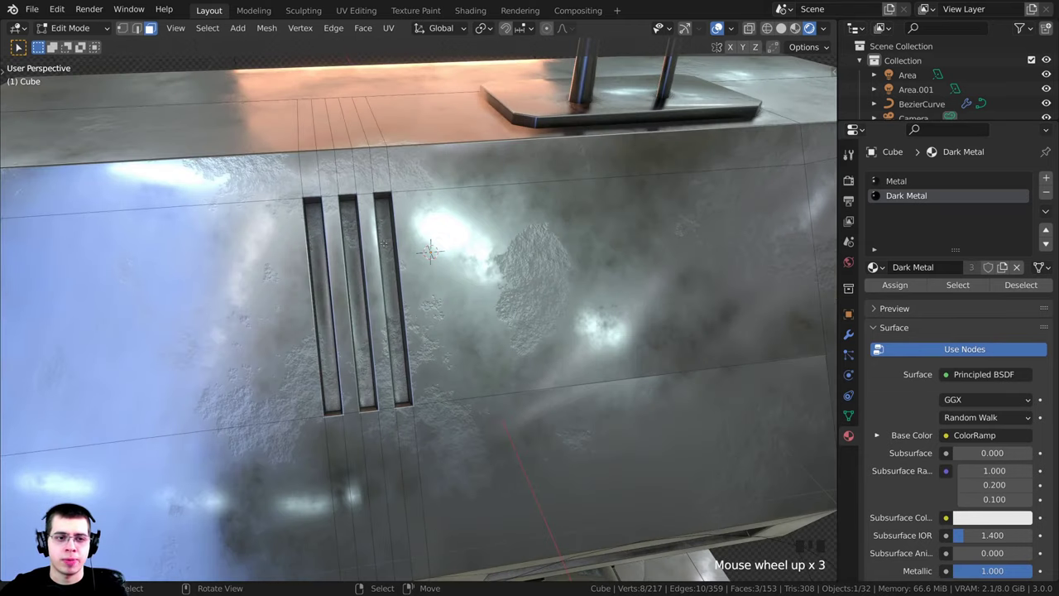
middle_click_drag(408, 364, 449, 230)
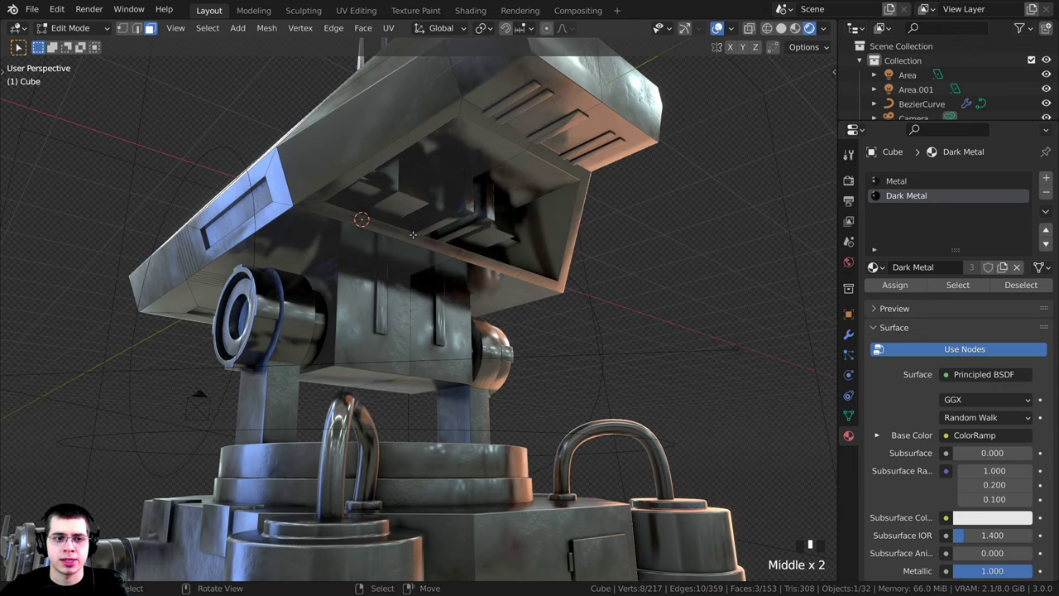
middle_click_drag(412, 234, 413, 306)
middle_click_drag(412, 306, 421, 249, "shift")
middle_click_drag(421, 248, 446, 267, "shift")
scroll(421, 261, "up", 6)
right_click(453, 273)
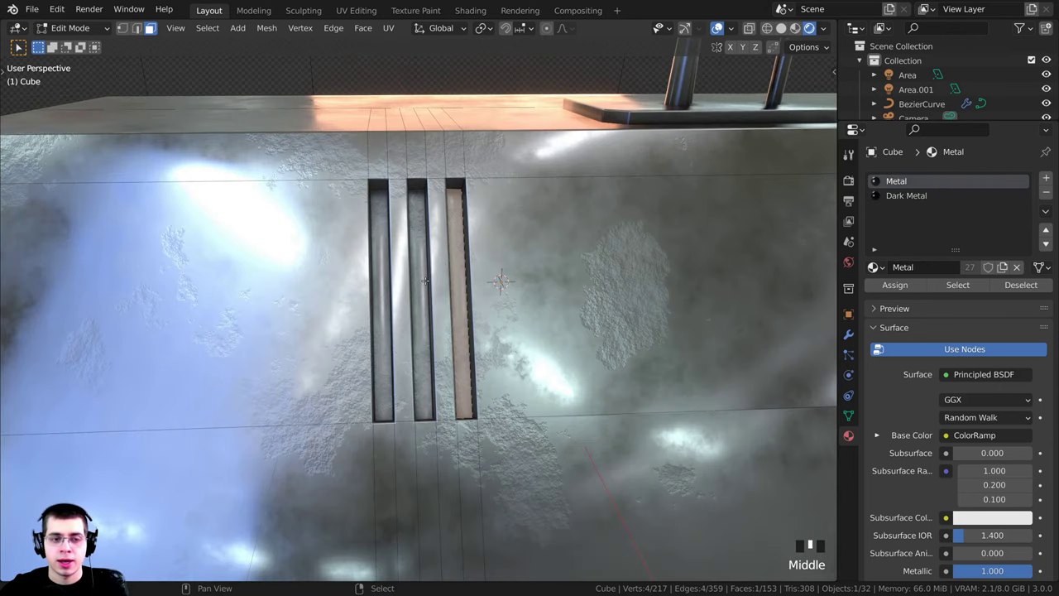
right_click(424, 281, "shift")
right_click(386, 248, "shift")
middle_click_drag(386, 248, 440, 238, "shift")
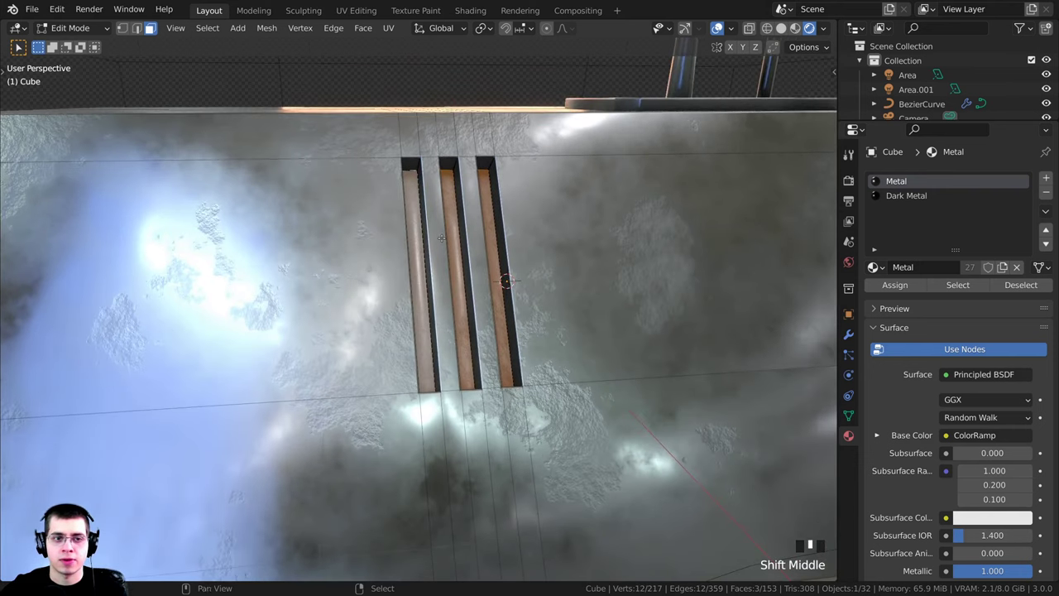
- Add the inner wall loops of all three side vent slots to the face selection
key("KP_Decimal")
mouse_move(495, 97)
middle_mouse_down()
mouse_move(484, 98)
mouse_move(510, 88)
middle_mouse_up()
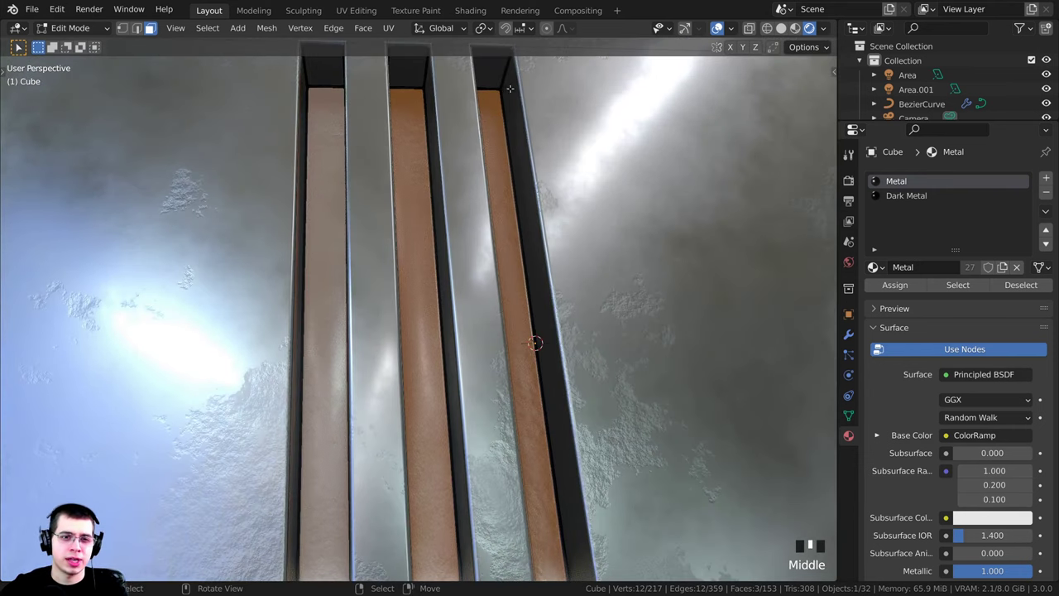
scroll(510, 88, "down", 2)
middle_click_drag(447, 105, 470, 116)
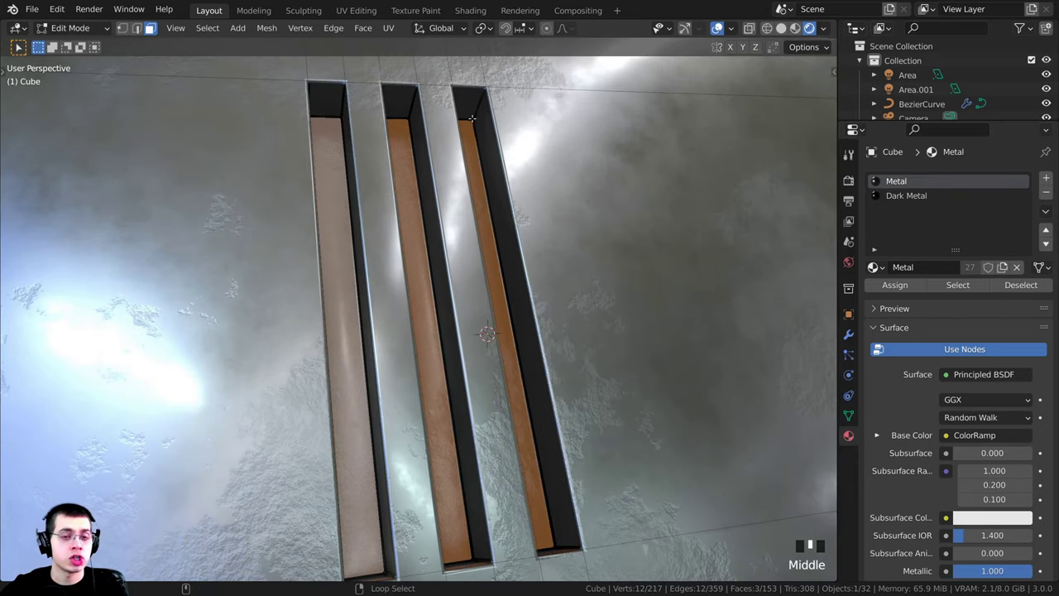
right_click(475, 108, "alt+shift")
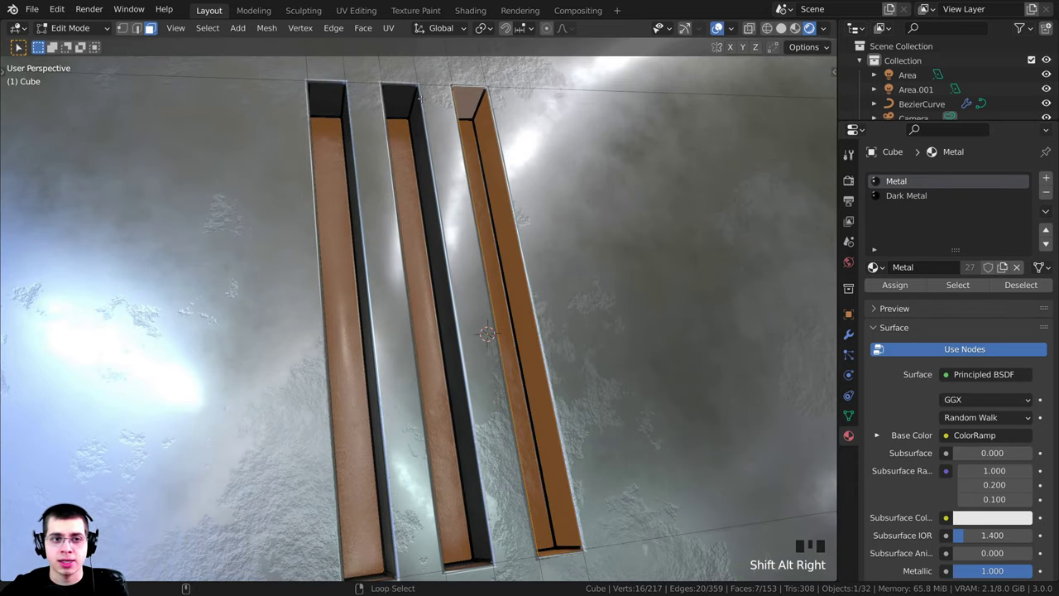
right_click(410, 98, "alt+shift")
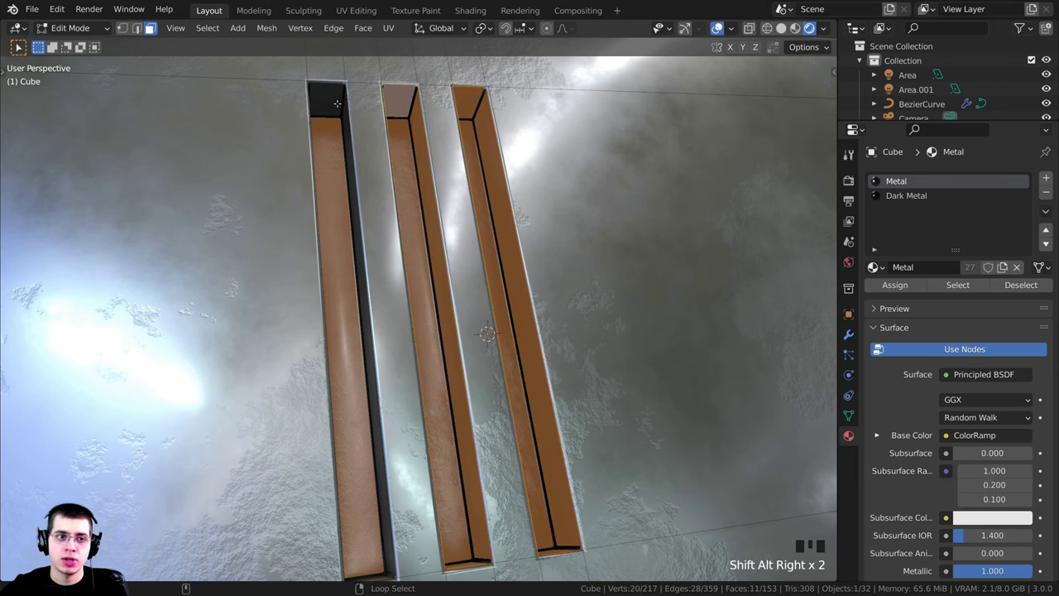
right_click(340, 102, "alt+shift")
scroll(341, 101, "down", 2)
middle_click_drag(341, 102, 422, 379, "shift")
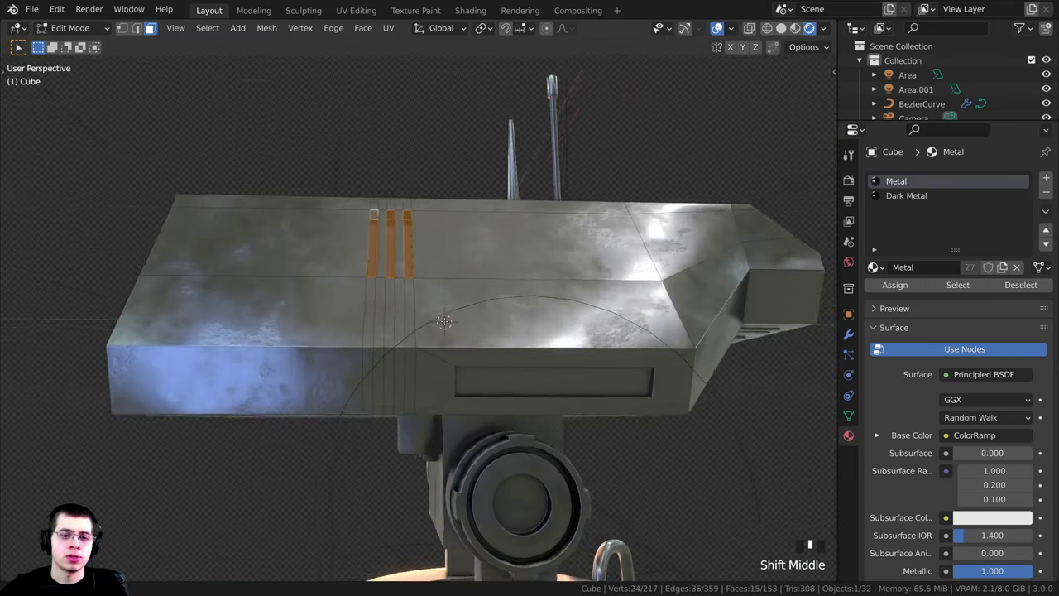
- Add the head's long recessed side panel and the loop of thin walls around it to the selection
scroll(422, 379, "up", 3)
right_click(511, 385, "shift")
middle_click_drag(510, 386, 579, 261, "shift")
scroll(580, 261, "up", 2)
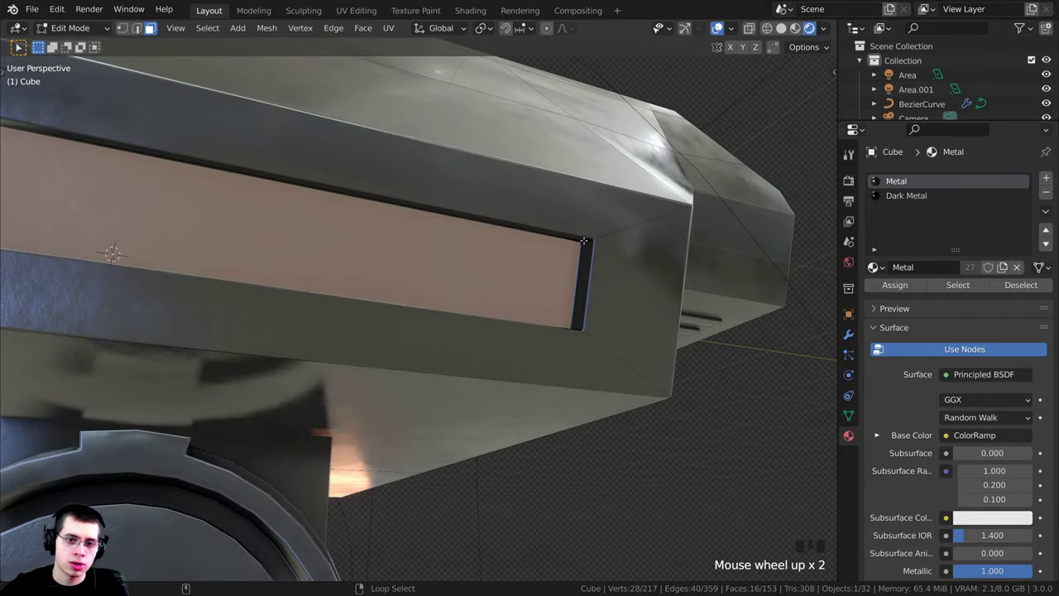
right_click(583, 241, "alt+shift")
scroll(583, 241, "down", 2)
- Add the linked block pieces on one half of the head's rear recess to the selection
middle_click_drag(583, 240, 472, 277, "shift")
mouse_move(471, 278)
middle_mouse_down("shift")
mouse_move(488, 290)
mouse_move(476, 280)
middle_mouse_up("shift")
scroll(475, 279, "up", 2)
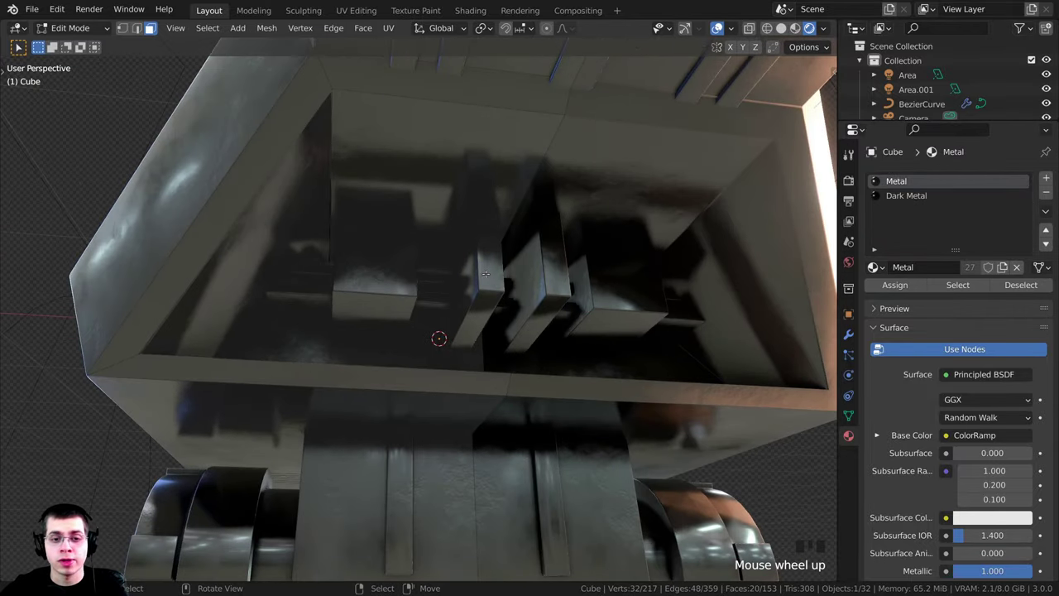
key("l")
key("l")
key("l")
key("l")
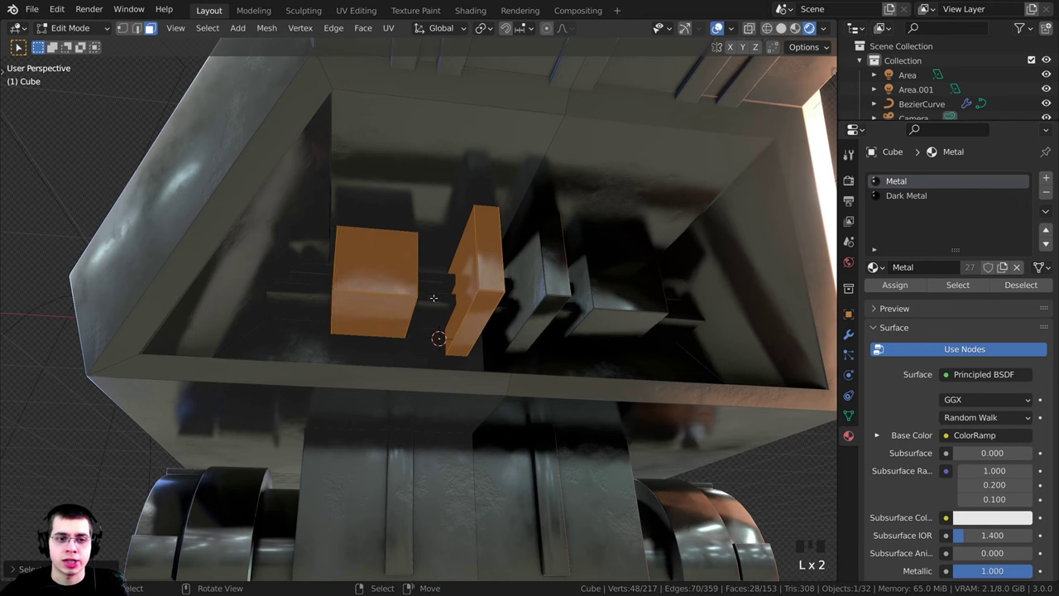
scroll(397, 254, "down", 3)
- Add the three raised strips above the rear recess and the strip on the neck block to the selection
middle_click_drag(397, 255, 426, 187)
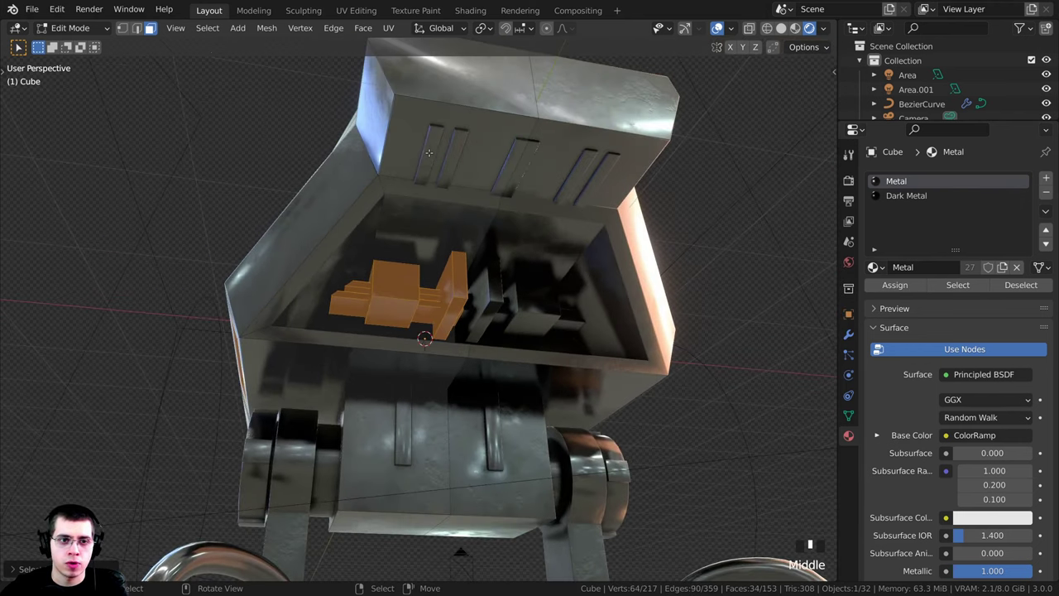
key("l")
key("l")
key("l")
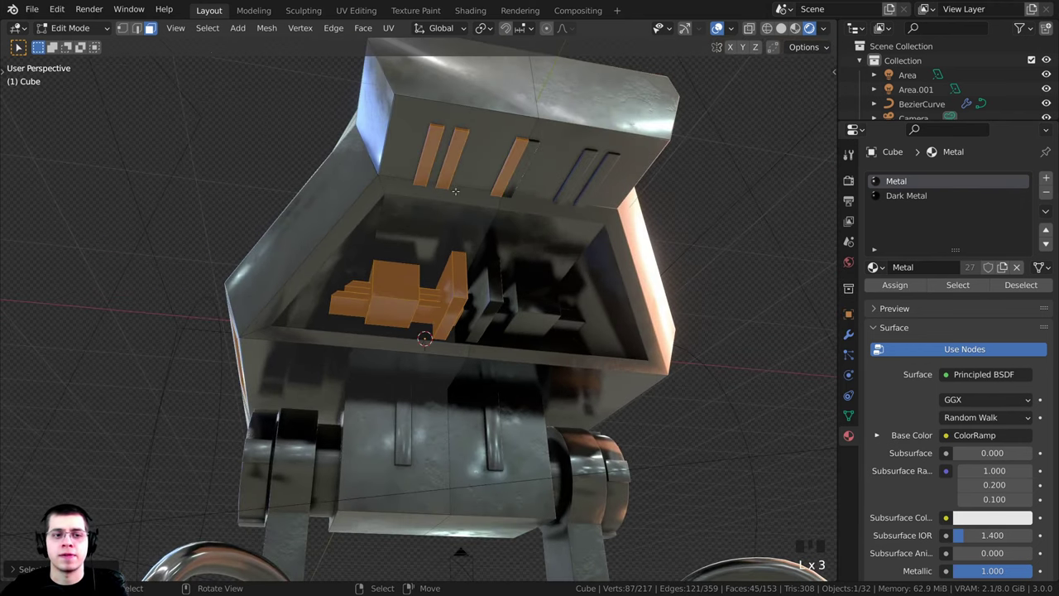
scroll(505, 198, "down", 2)
middle_click_drag(497, 208, 510, 210, "shift")
scroll(432, 429, "up", 3)
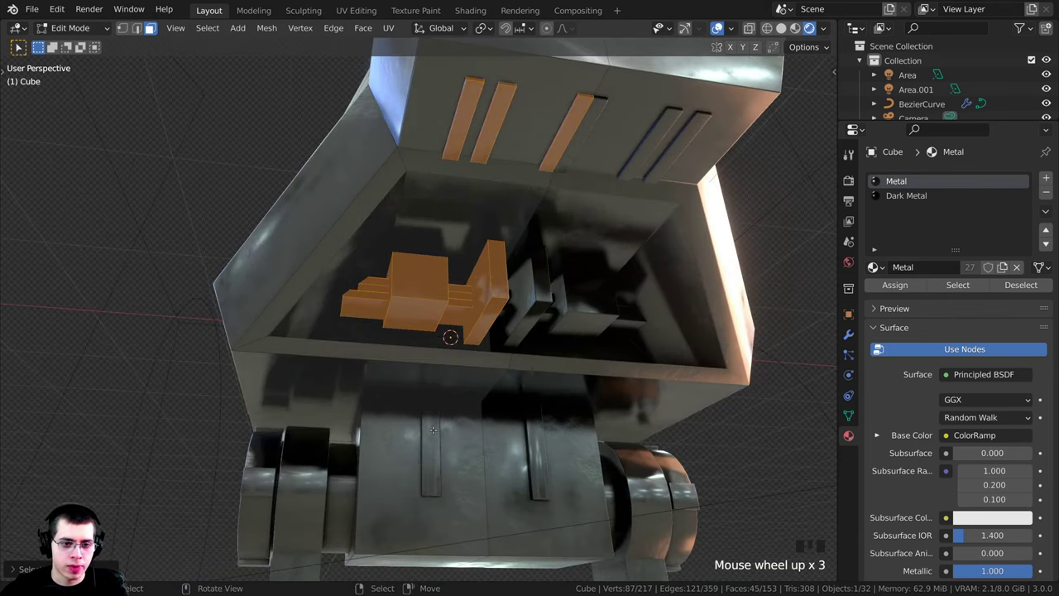
key("l")
- Add the linked box on the front of the neck, beneath the head, to the selection
scroll(433, 430, "down", 3)
middle_click_drag(356, 372, 356, 314)
scroll(353, 311, "up", 4)
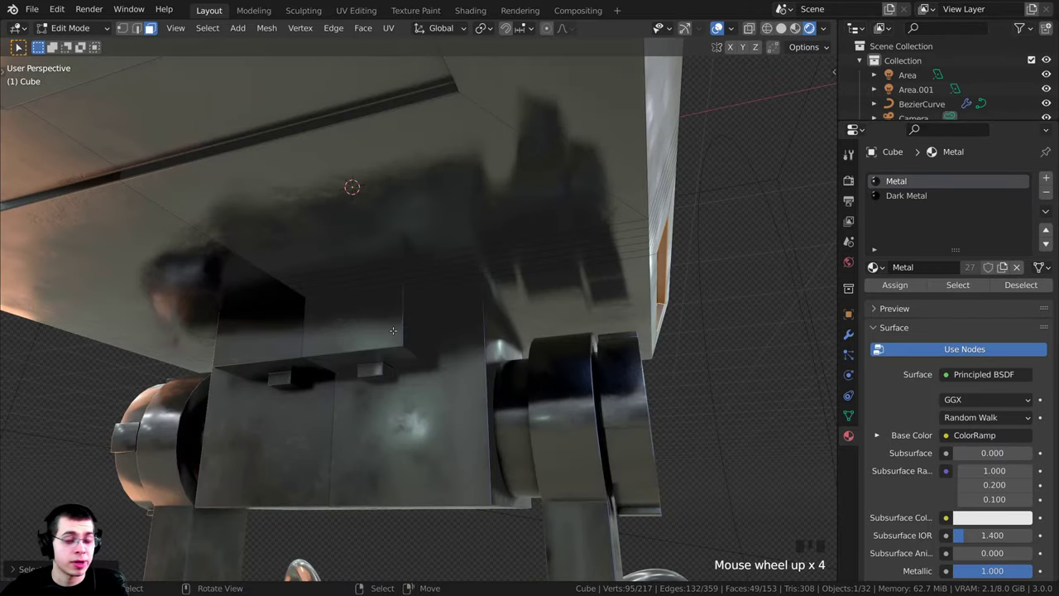
key("l")
scroll(383, 323, "down", 4)
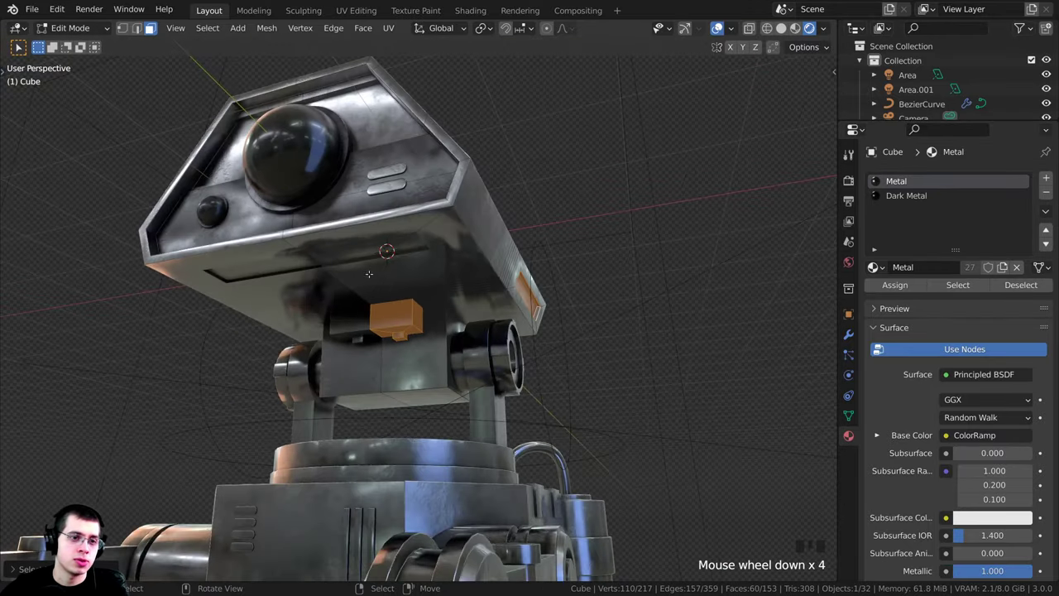
- Add the recessed panel face on the head's underside and its surrounding wall loop to the selection
middle_click_drag(383, 323, 453, 301)
scroll(418, 306, "up", 1)
scroll(437, 337, "up", 2)
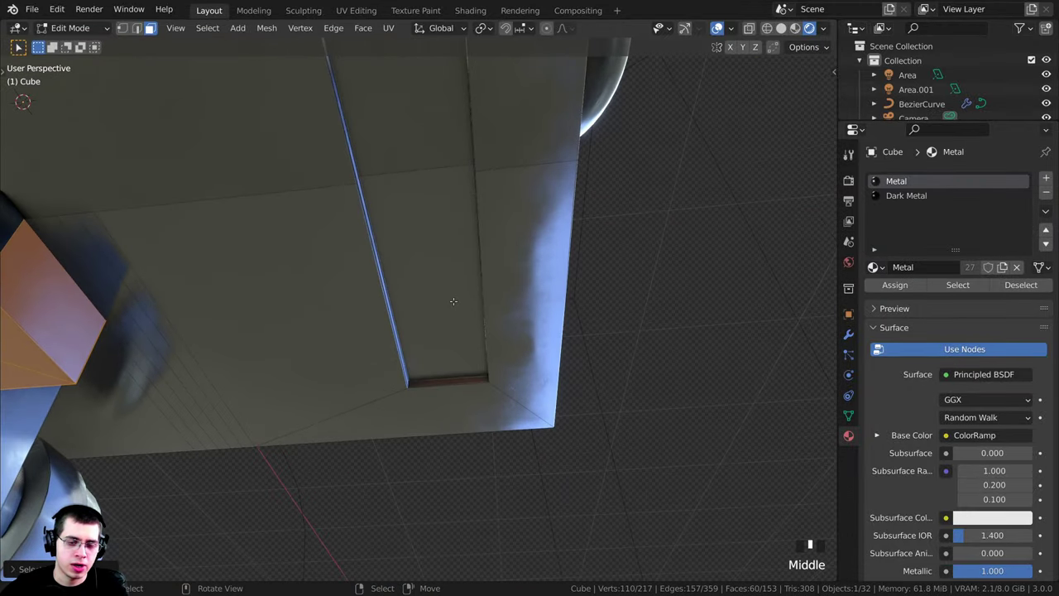
right_click(428, 262, "shift")
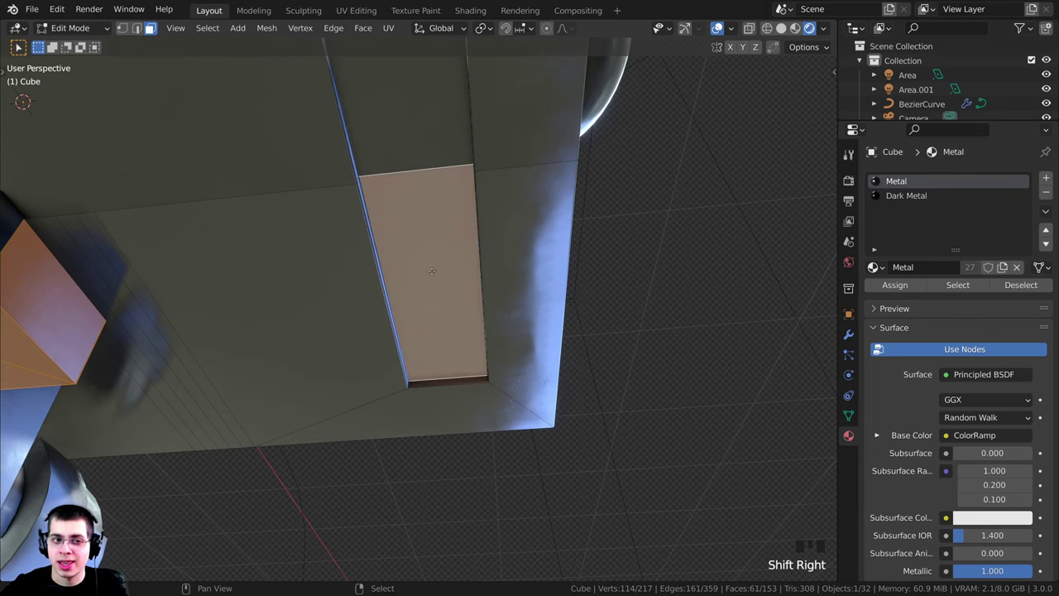
middle_click_drag(427, 262, 482, 379)
scroll(482, 378, "up", 1)
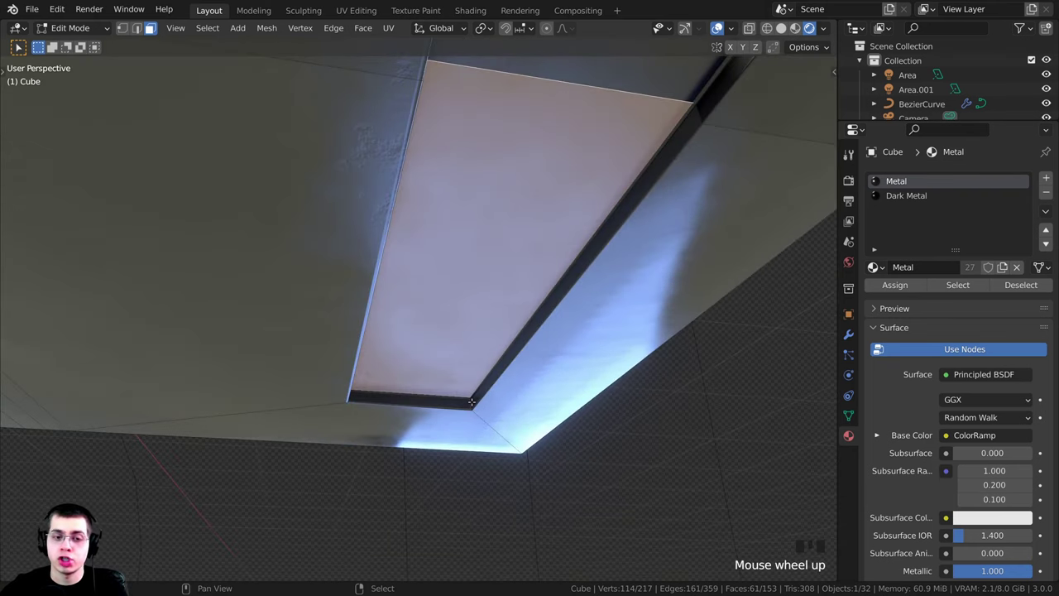
right_click(470, 400, "alt+shift")
scroll(438, 350, "down", 6)
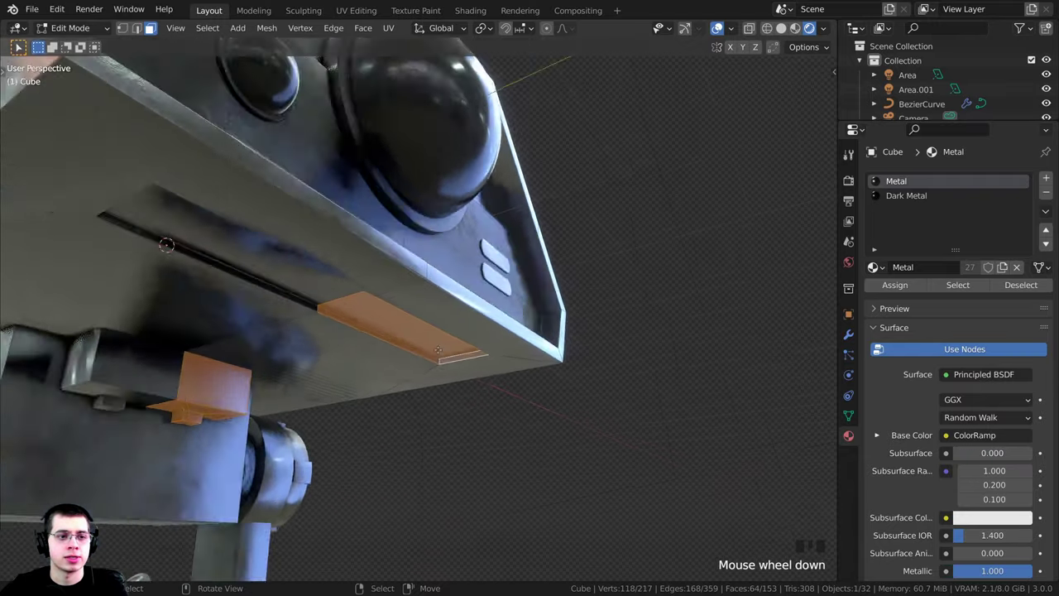
- Assign the Dark Metal material to the selected head faces and return to Object Mode
scroll(438, 350, "down", 5)
middle_click_drag(438, 350, 290, 335)
scroll(290, 335, "up", 3)
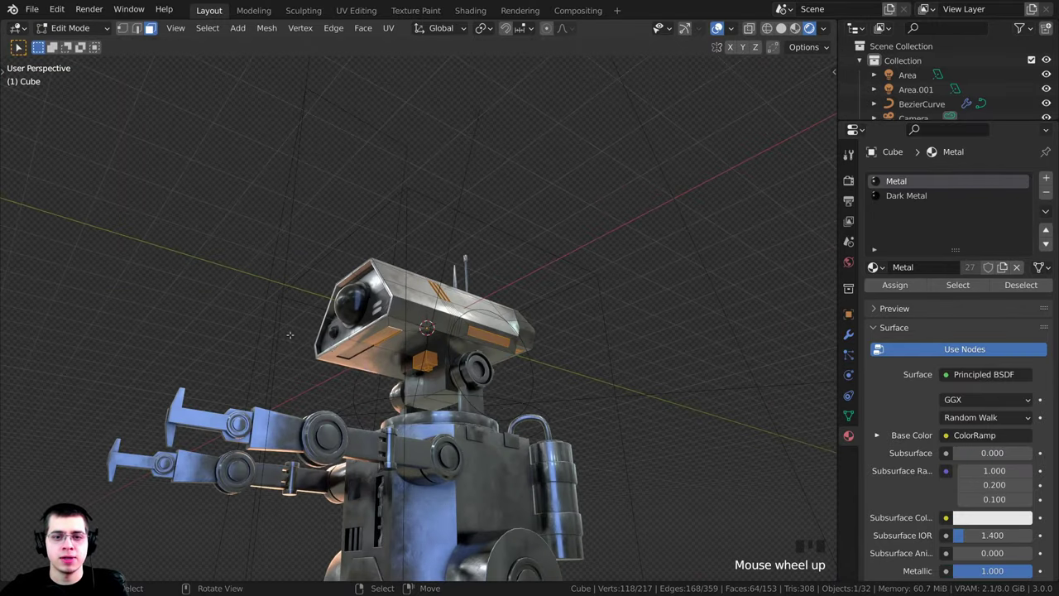
scroll(593, 311, "up", 2)
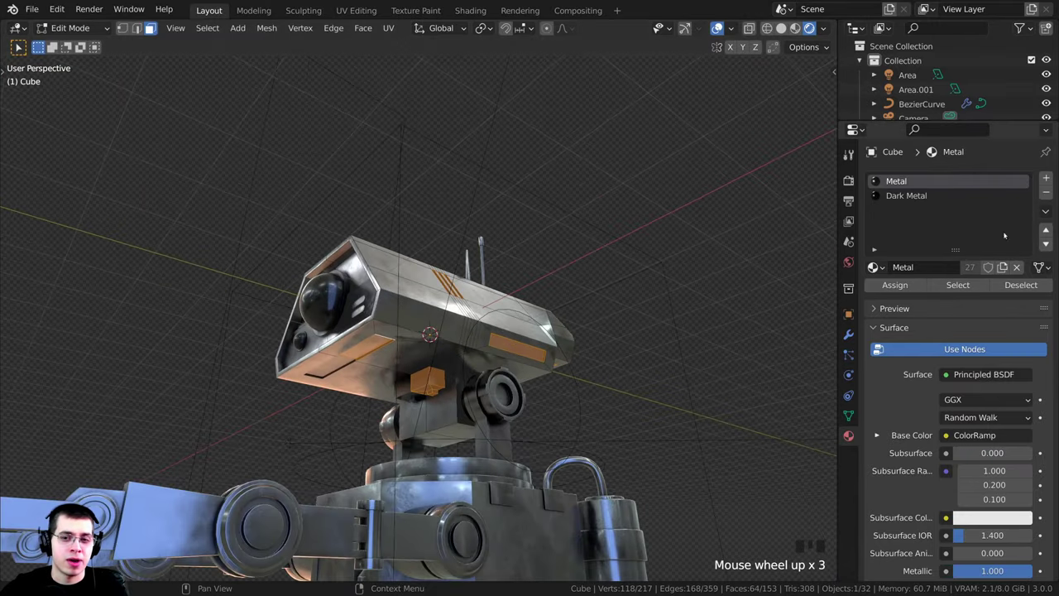
left_click(914, 196)
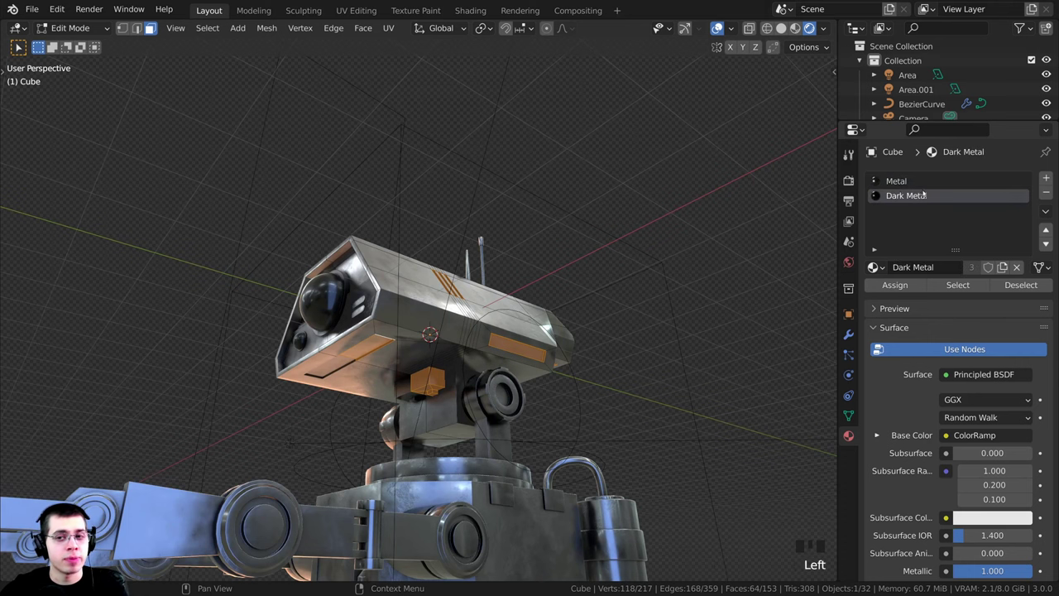
left_click(896, 286)
scroll(439, 309, "up", 2)
key("Tab")
scroll(439, 309, "up", 1)
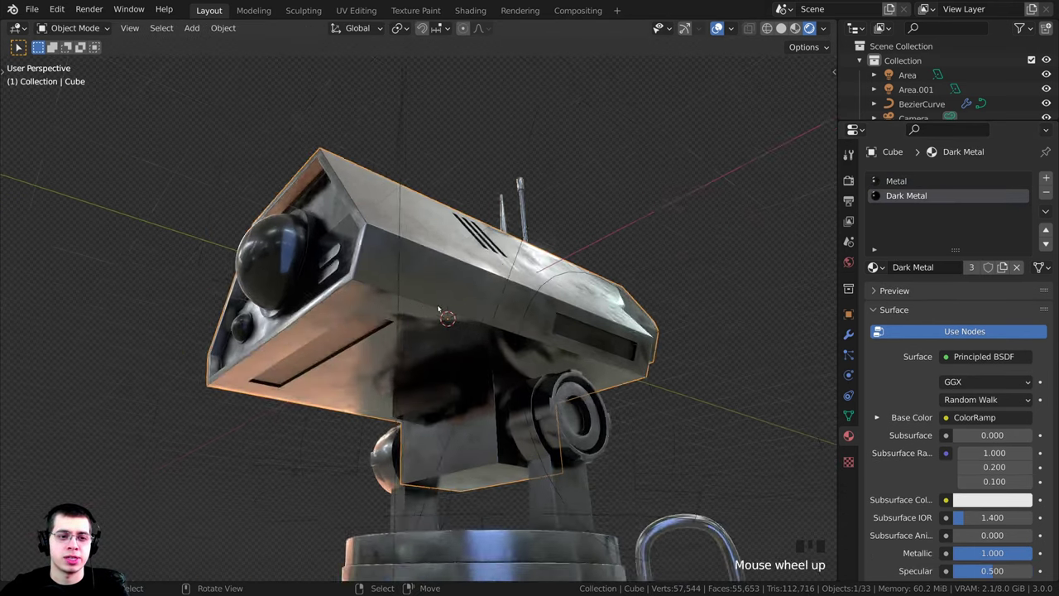
- Switch the tall antenna and the short antenna on top of the head to the Dark Metal material
middle_click_drag(438, 308, 564, 183)
scroll(565, 184, "up", 2)
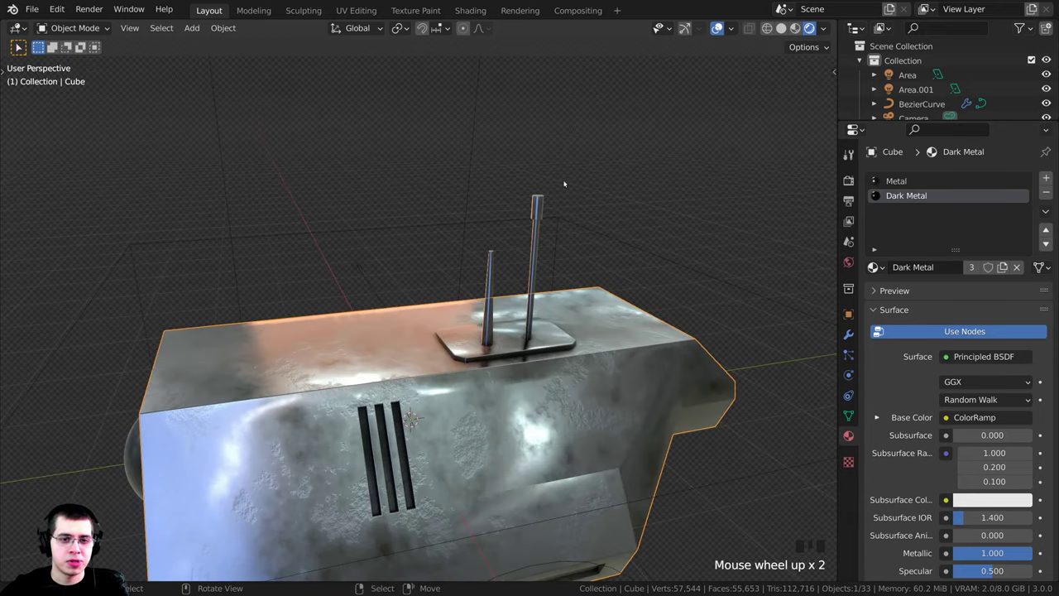
right_click(539, 200)
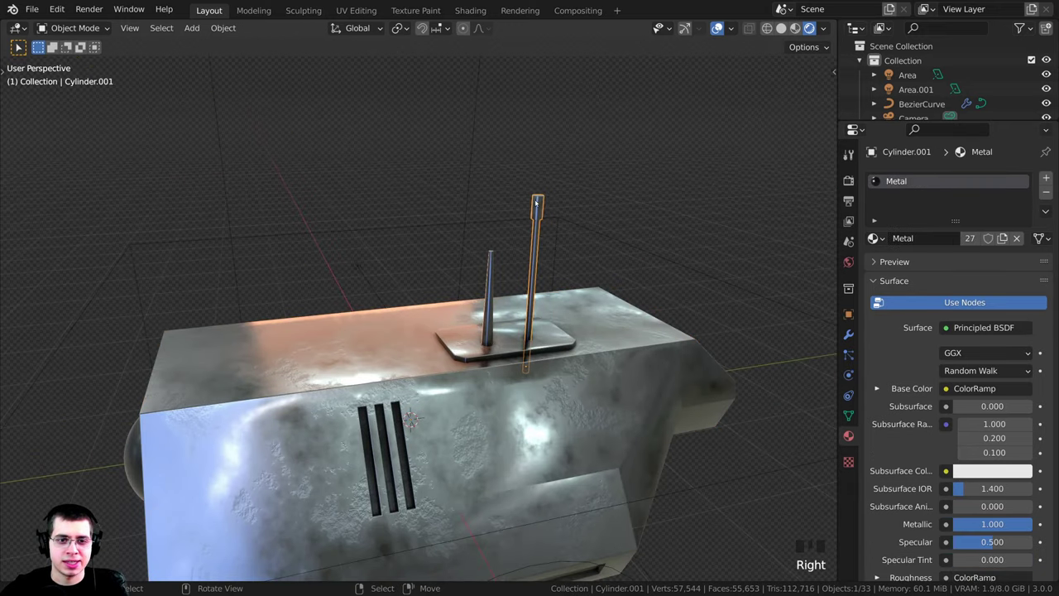
left_click(874, 239)
left_click(742, 261)
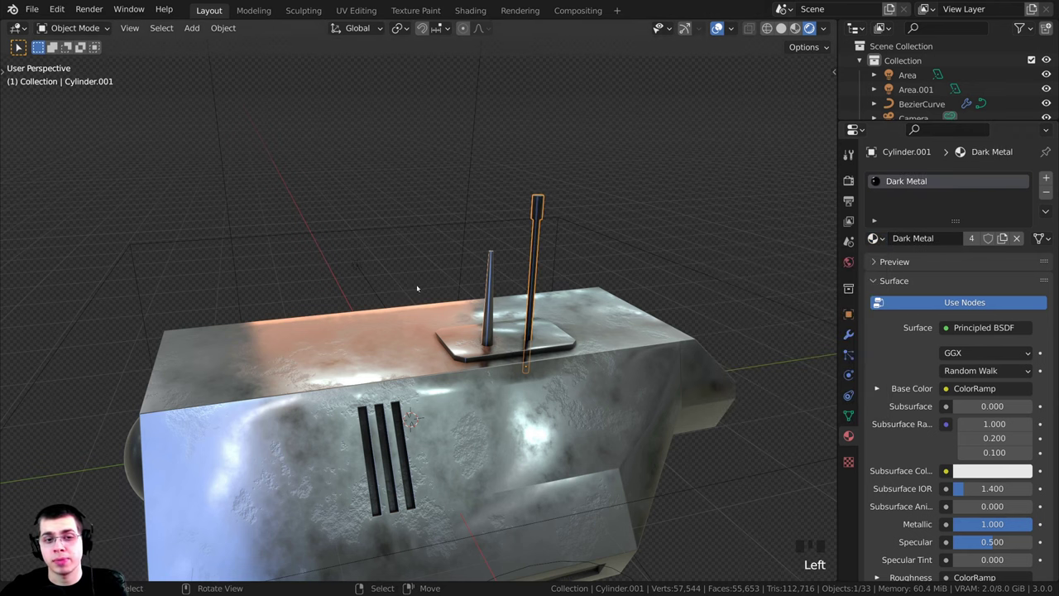
right_click(486, 296)
left_click(873, 239)
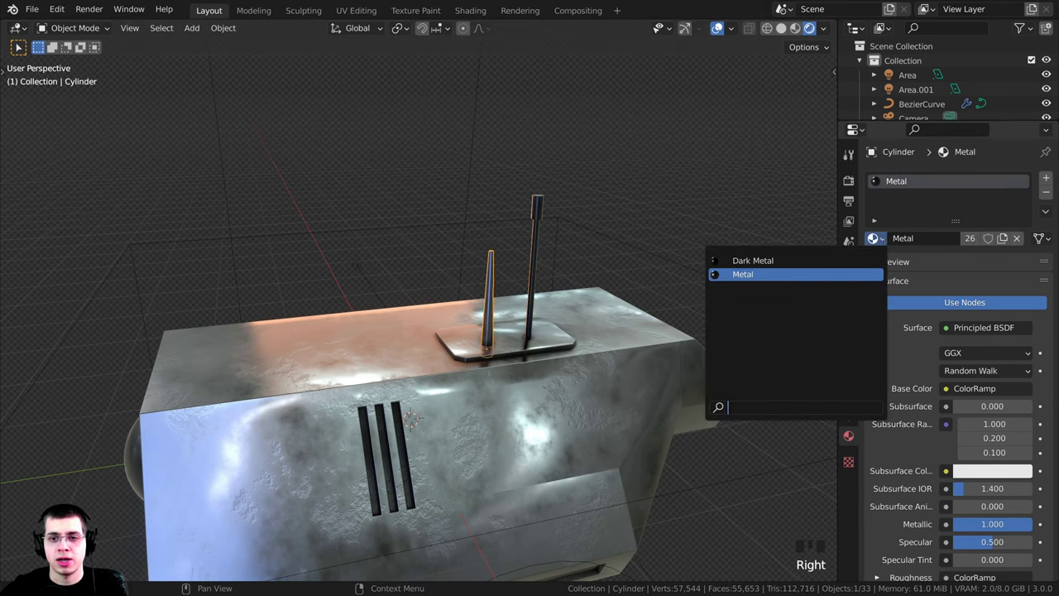
left_click(752, 260)
- Switch the antennas' base plate to the Dark Metal material and deselect it
middle_click_drag(513, 364, 629, 331)
scroll(470, 346, "up", 2, "shift")
right_click(469, 346)
scroll(629, 319, "up", 2, "shift")
scroll(576, 328, "up", 1)
left_click(873, 237)
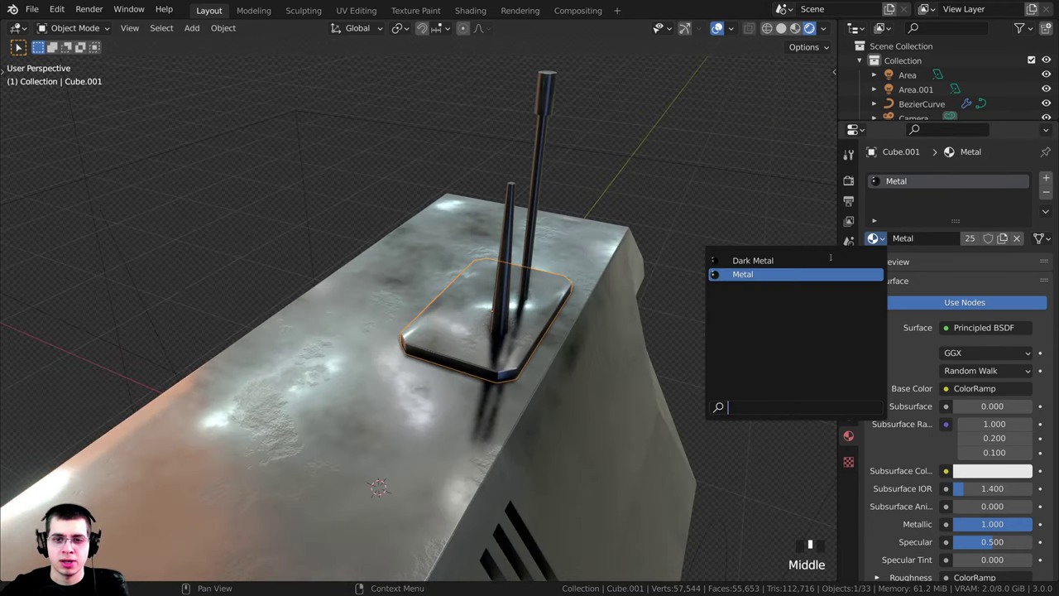
left_click(751, 262)
scroll(496, 372, "down", 2)
middle_click_drag(497, 372, 417, 263)
scroll(446, 385, "up", 4)
right_click(434, 370)
- Select the large round eye on the head's front and enter Edit Mode on it
scroll(512, 375, "down", 3)
scroll(463, 331, "down", 1)
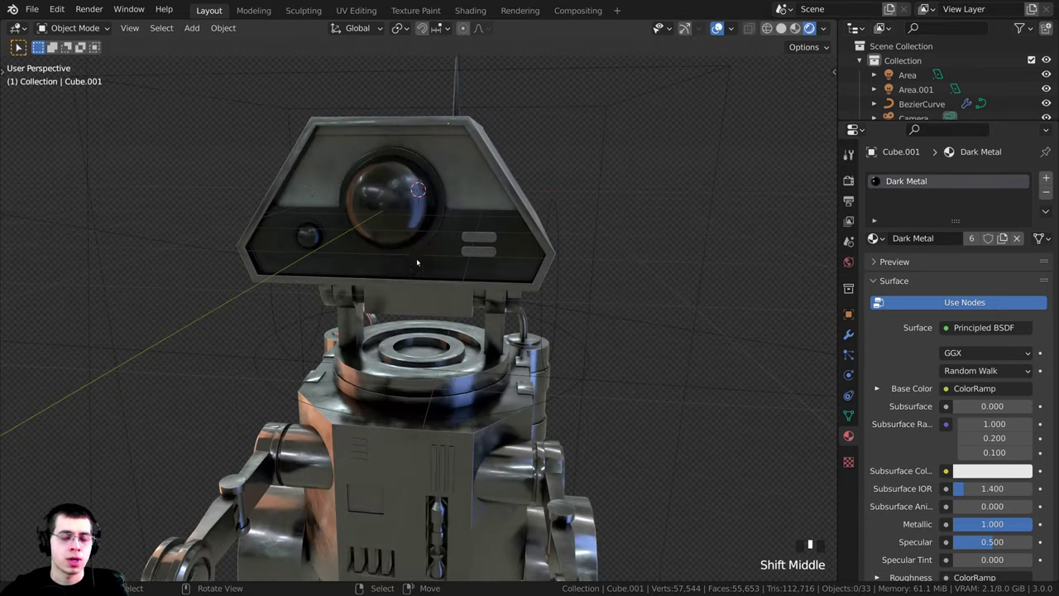
scroll(358, 240, "up", 2)
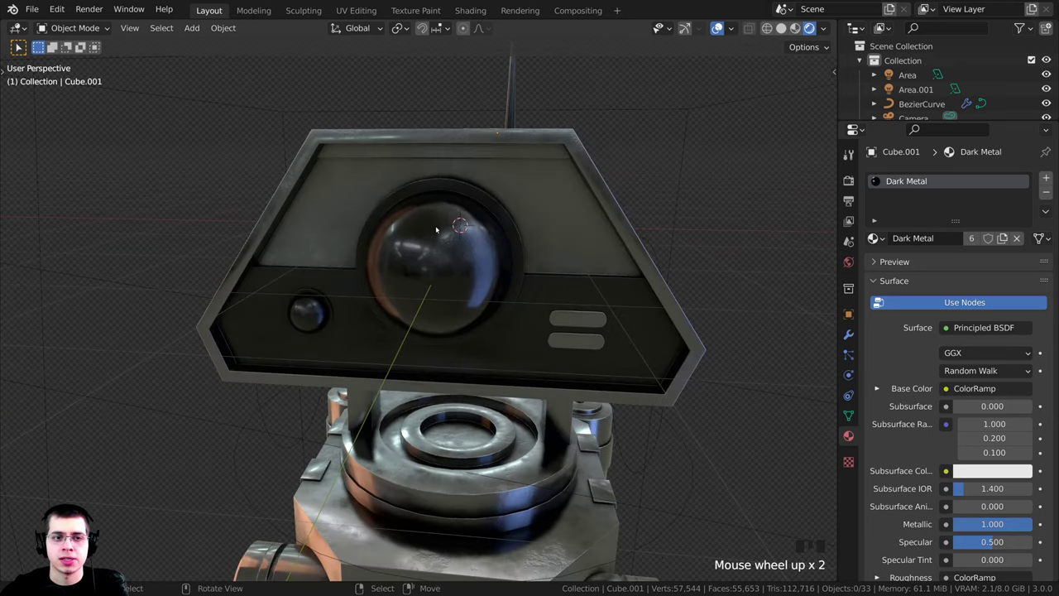
right_click(447, 226)
scroll(468, 239, "down", 1)
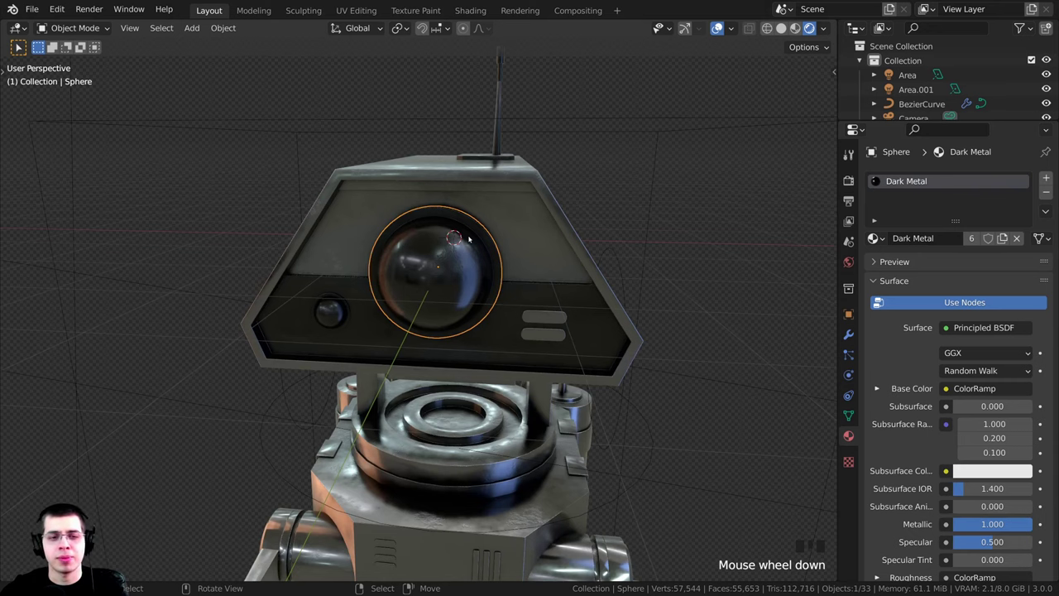
key("KP_Decimal")
middle_click_drag(468, 239, 436, 261)
scroll(425, 237, "up", 3)
key("Tab")
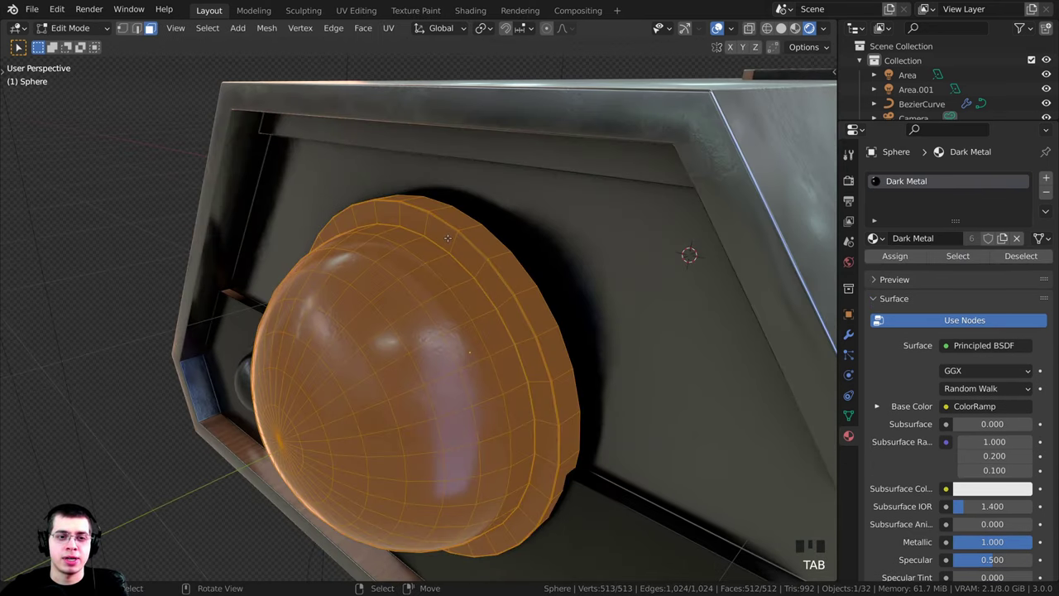
- Clear the face selection and select the front-facing face loop of the rim around the eye's dome
scroll(427, 234, "up", 3)
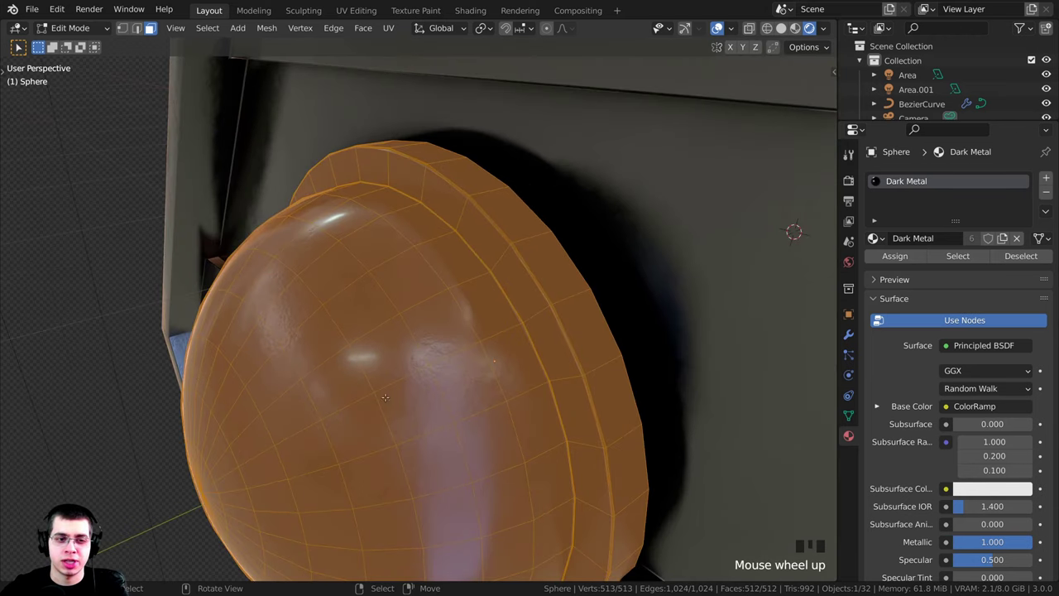
middle_click_drag(385, 397, 159, 420, "shift")
middle_click_drag(441, 391, 464, 378)
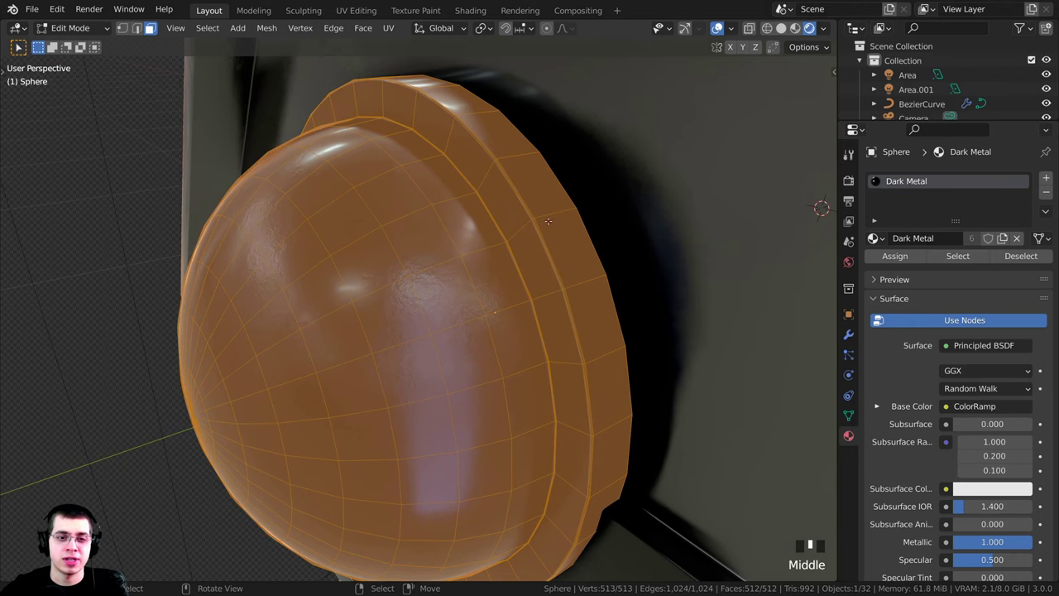
middle_click_drag(335, 254, 353, 330, "shift")
scroll(359, 325, "up", 1)
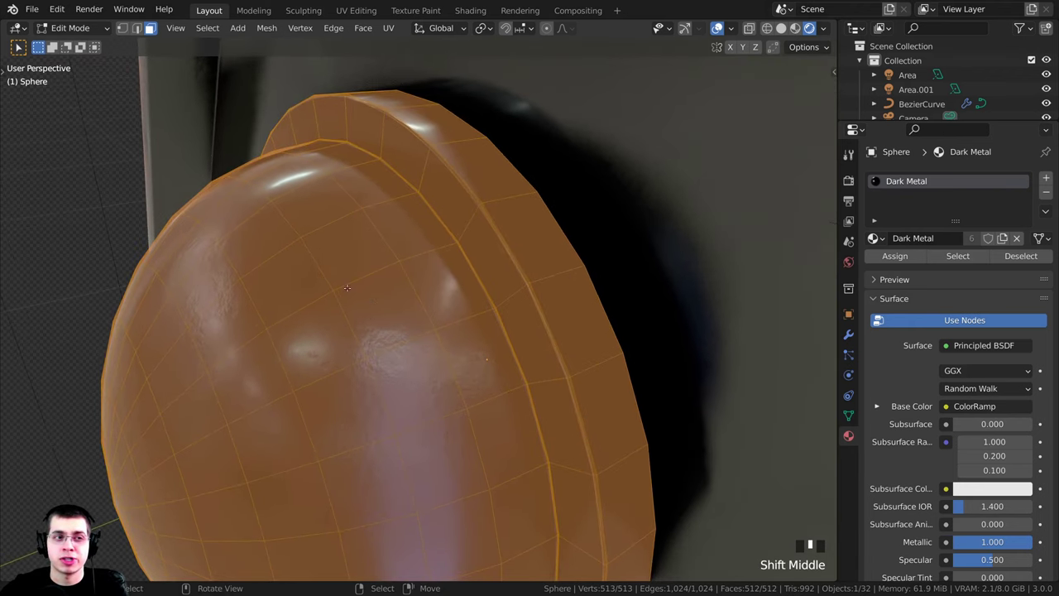
middle_click_drag(488, 248, 446, 276)
key("alt+a")
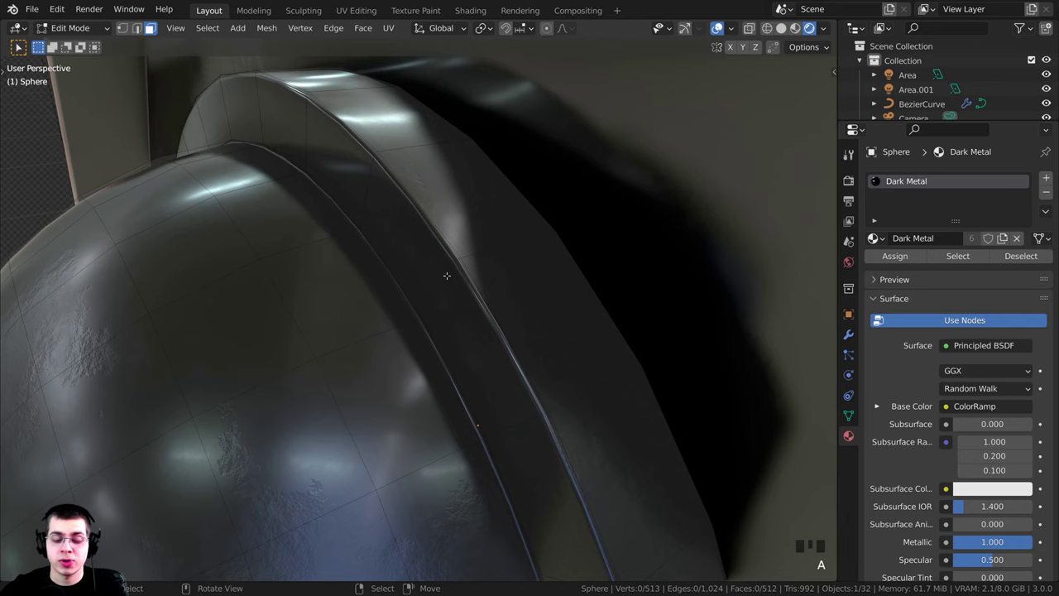
right_click(440, 282, "alt")
scroll(473, 221, "up", 2)
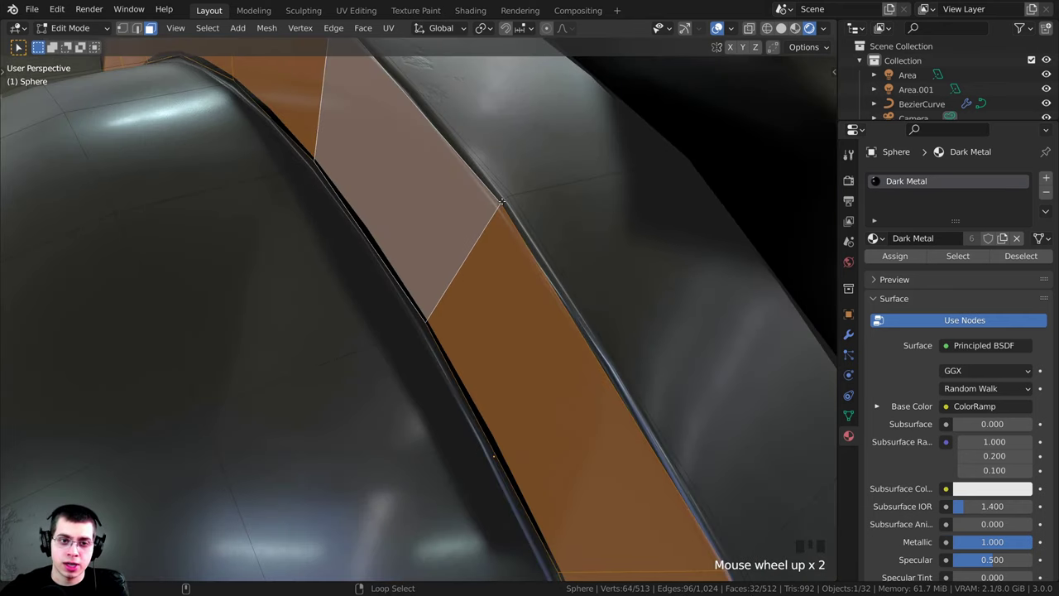
- Add the rim's narrow bevel loops and its outer side wall loop to the face selection
right_click(502, 198, "alt+shift")
right_click(504, 196, "alt+shift")
right_click(505, 196, "alt+shift")
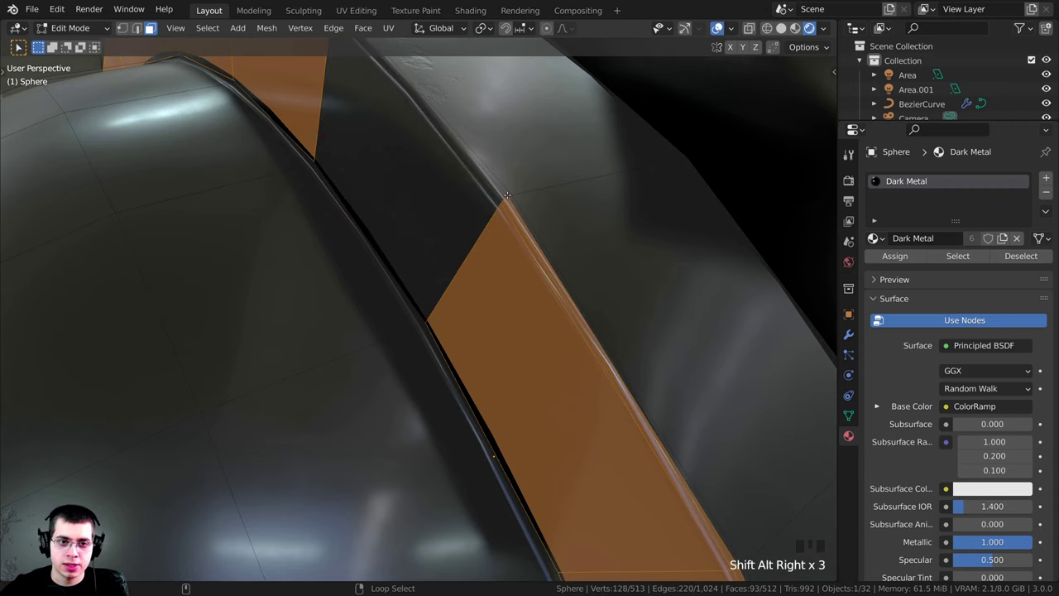
key("ctrl+z")
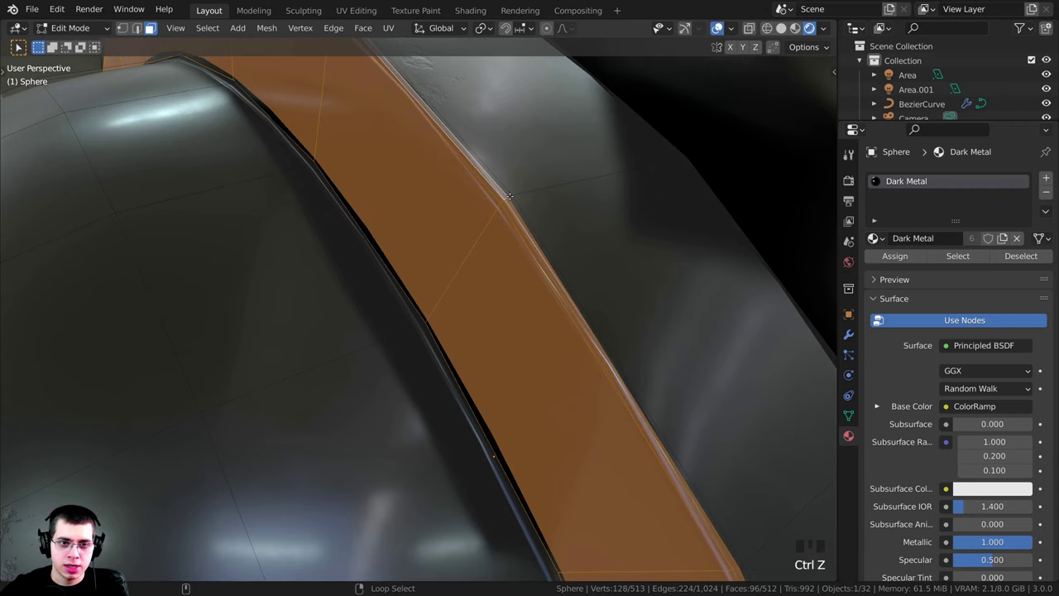
middle_click_drag(506, 197, 396, 161, "shift")
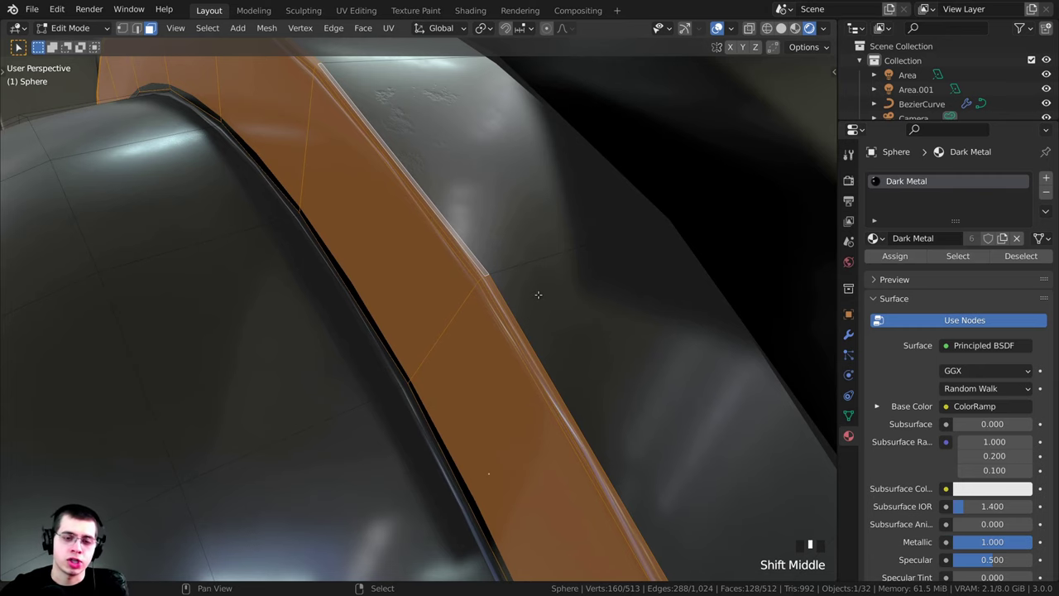
right_click(560, 256, "alt+shift")
scroll(560, 255, "down", 8)
middle_click_drag(560, 256, 521, 283)
scroll(521, 283, "down", 3)
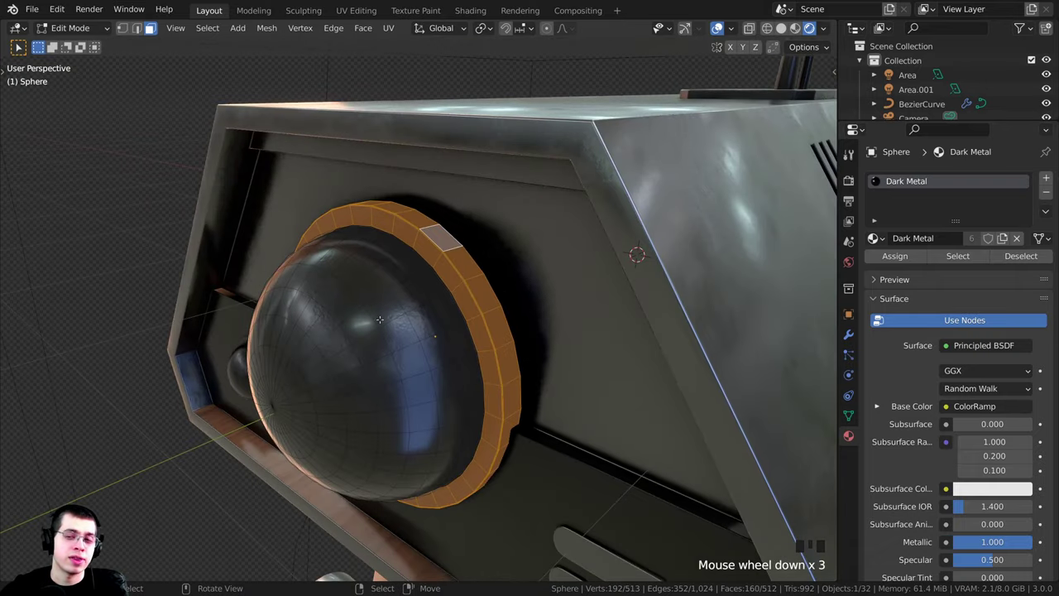
- Invert the face selection to switch from the eye's rim to its dome
middle_click_drag(398, 317, 397, 320)
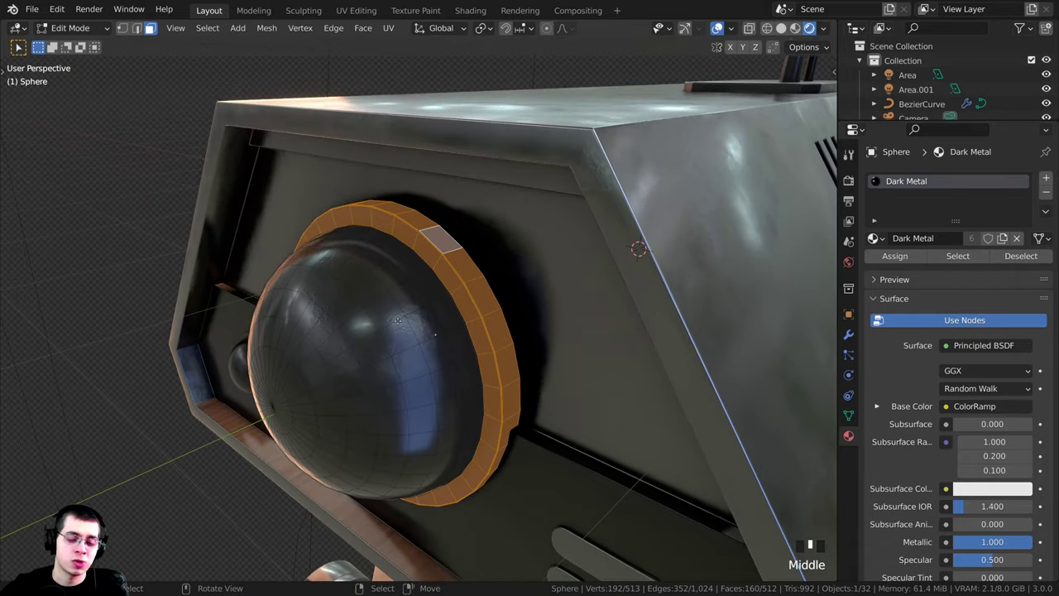
key("ctrl+i")
scroll(397, 320, "up", 1)
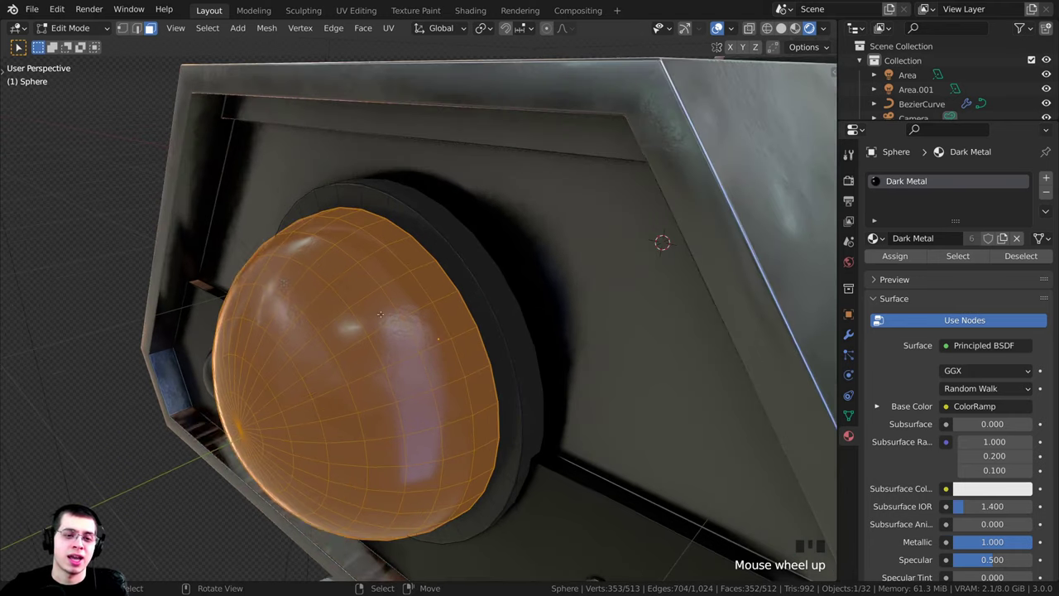
- Add a second material slot to the eye and create a new material named Glass in it
scroll(397, 320, "down", 3)
middle_click_drag(275, 301, 895, 192)
scroll(389, 323, "up", 2)
middle_click_drag(513, 322, 460, 311)
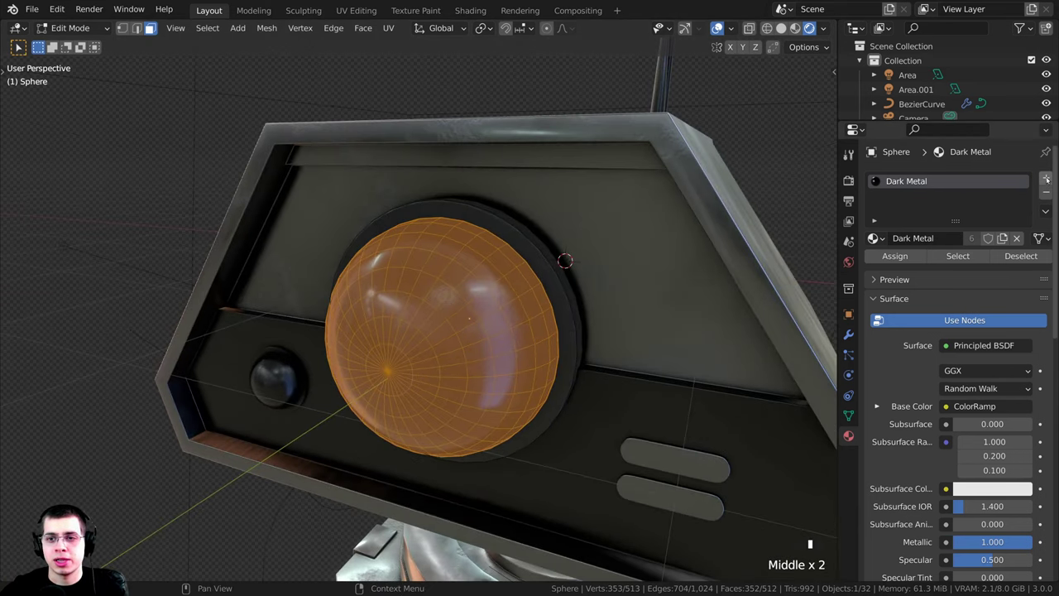
left_click(1045, 178)
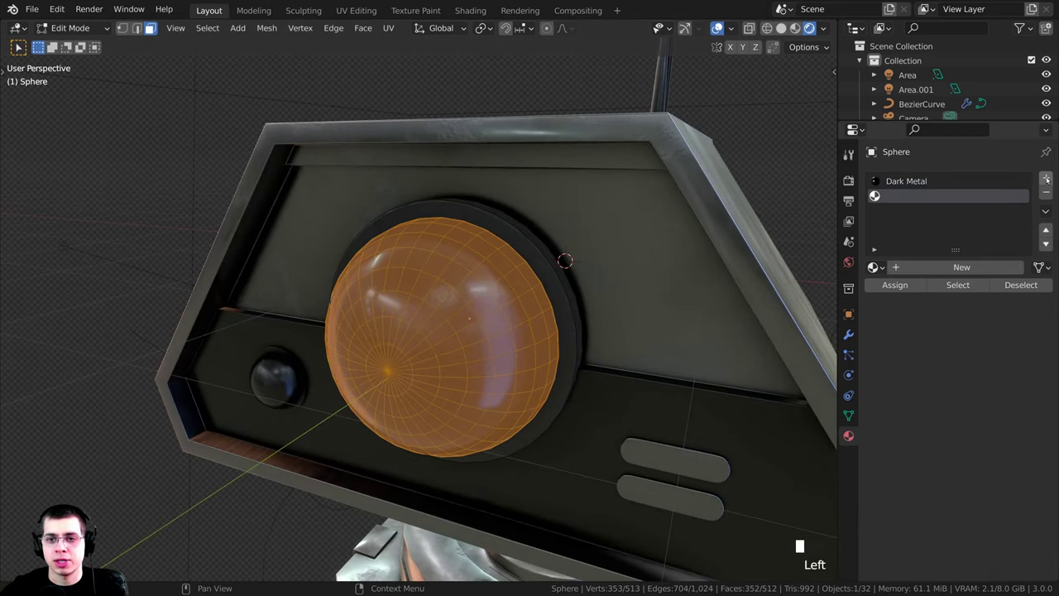
double_click(923, 267)
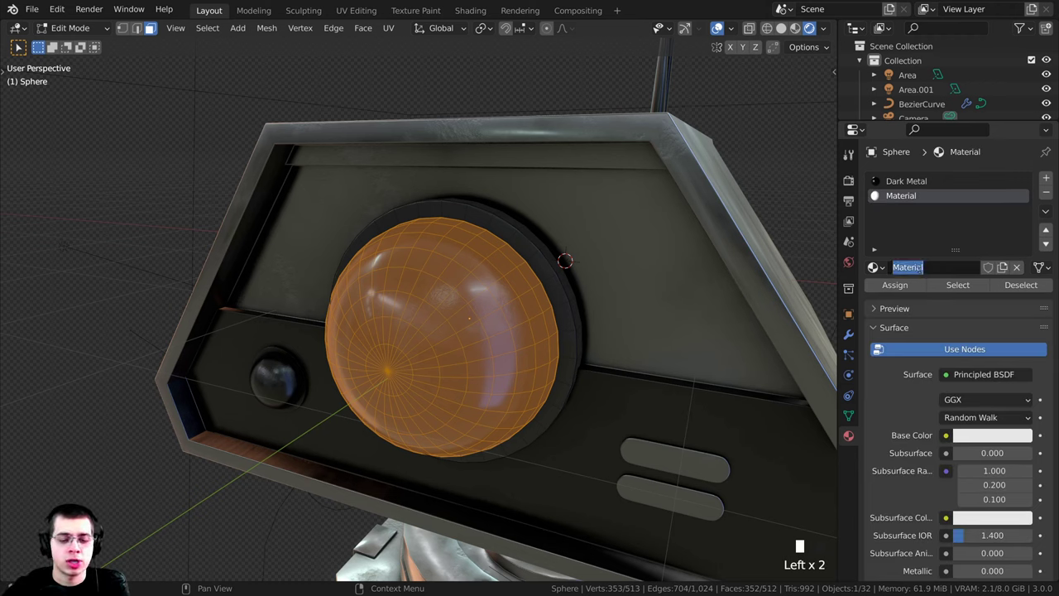
type("Glass")
key("Return")
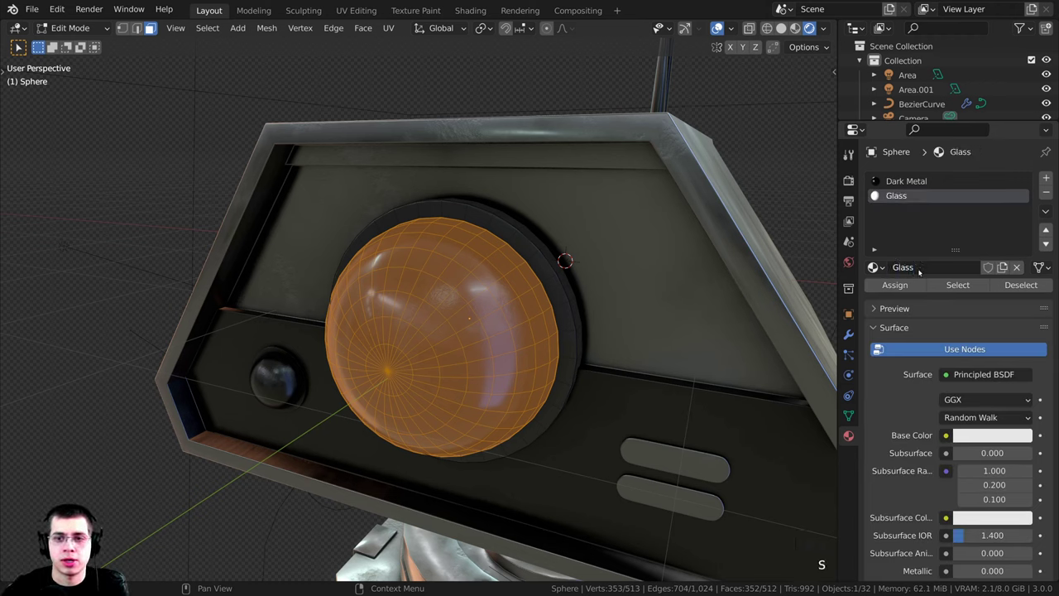
- Set the Glass material's base color to black
scroll(957, 338, "down", 7)
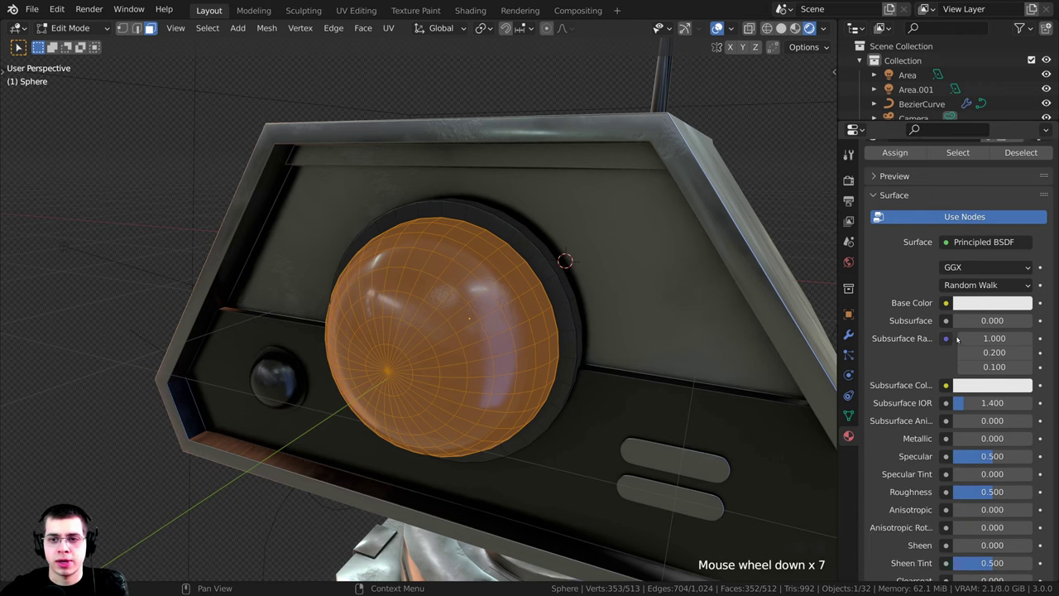
scroll(937, 294, "down", 1)
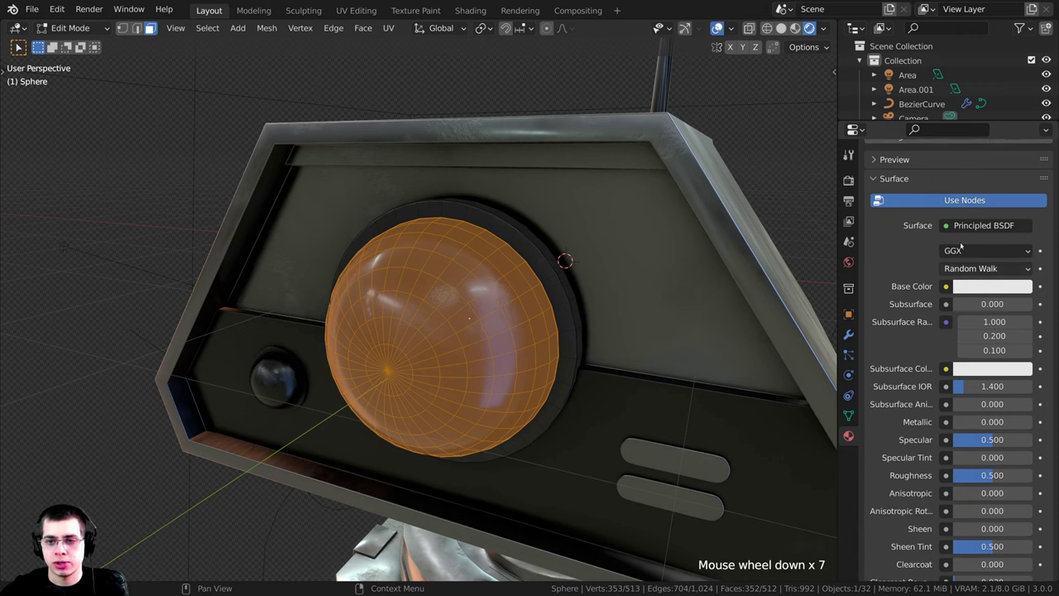
scroll(990, 303, "down", 2)
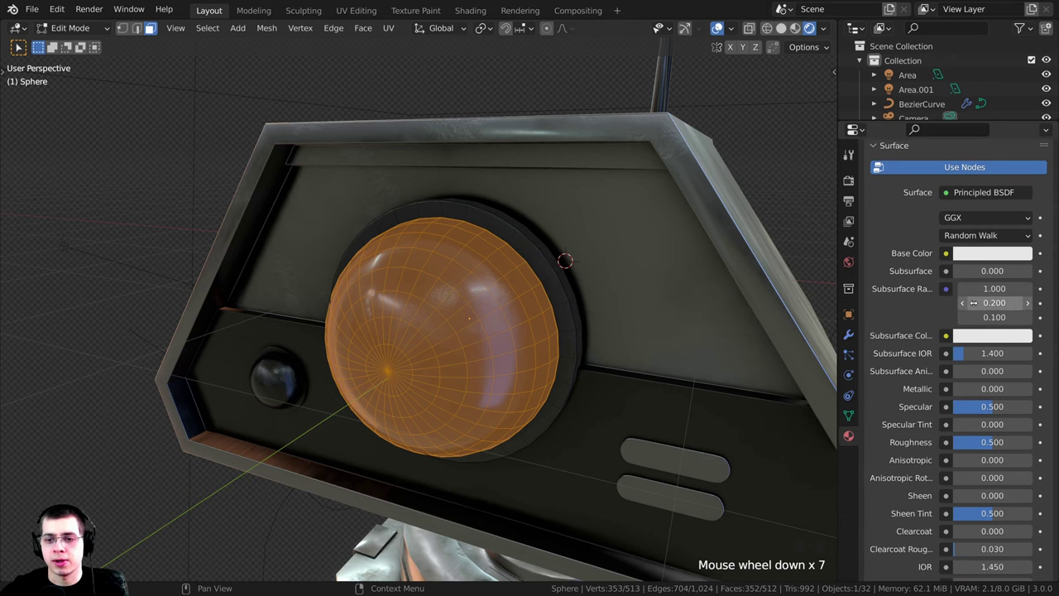
left_click(975, 252)
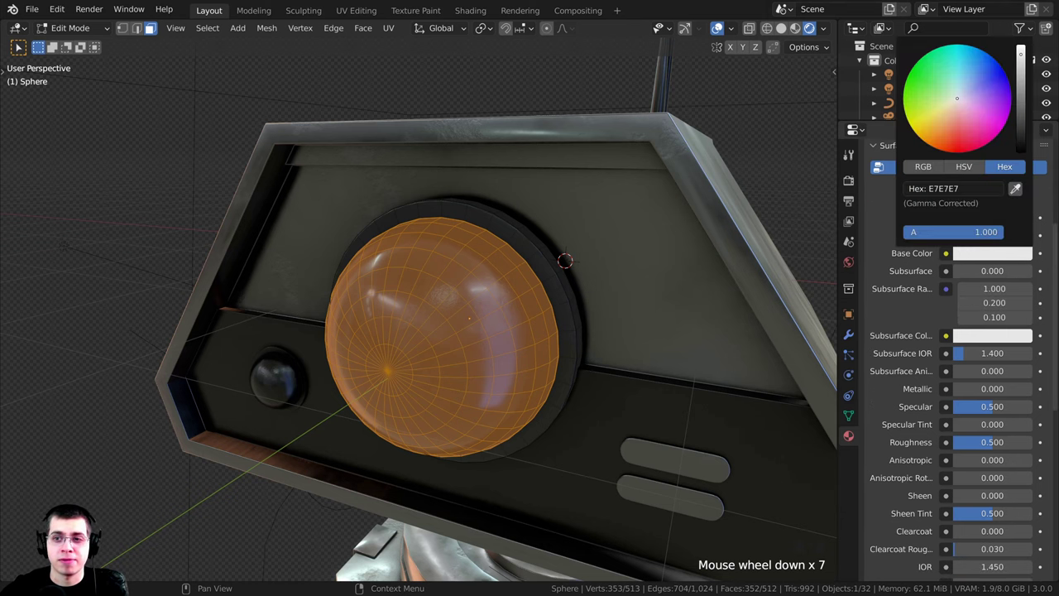
left_click_drag(1020, 91, 1020, 152)
middle_click_drag(449, 261, 476, 282)
scroll(951, 314, "down", 1)
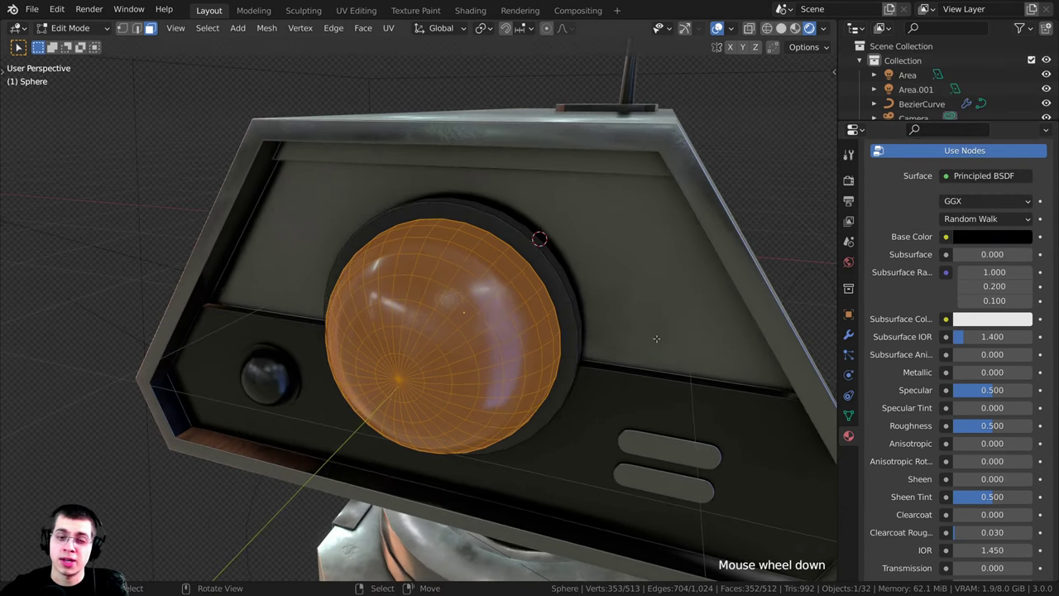
- Set the Glass material's roughness to 0.07
scroll(984, 355, "down", 2)
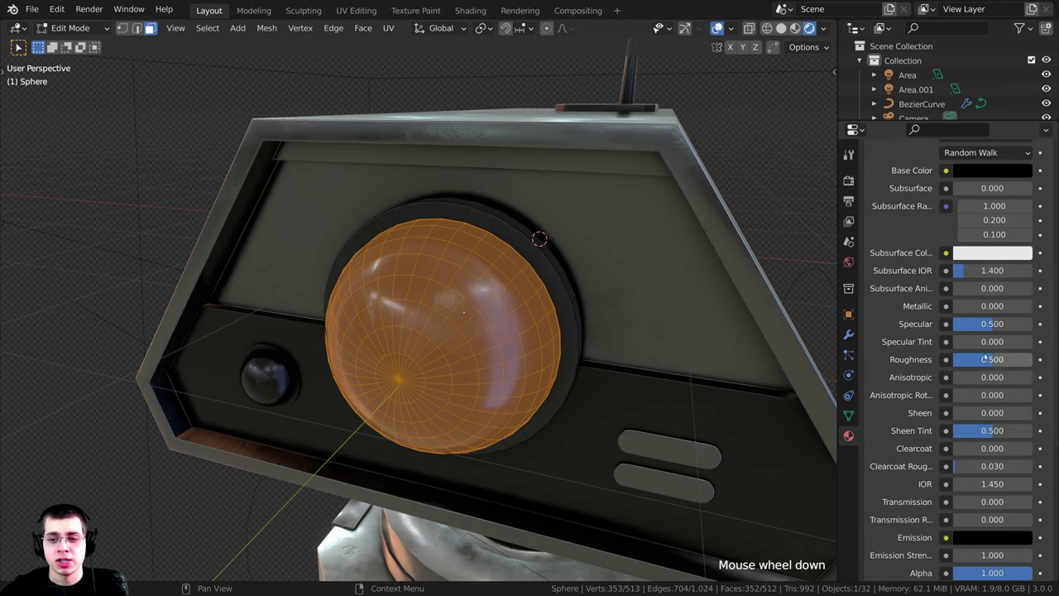
left_click(990, 359)
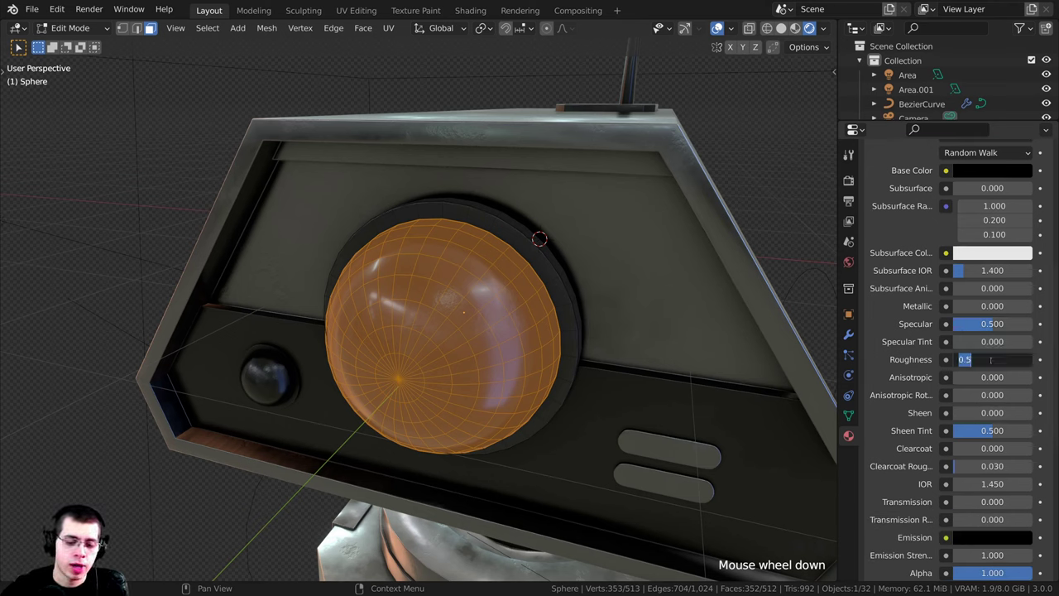
type(".07")
key("Return")
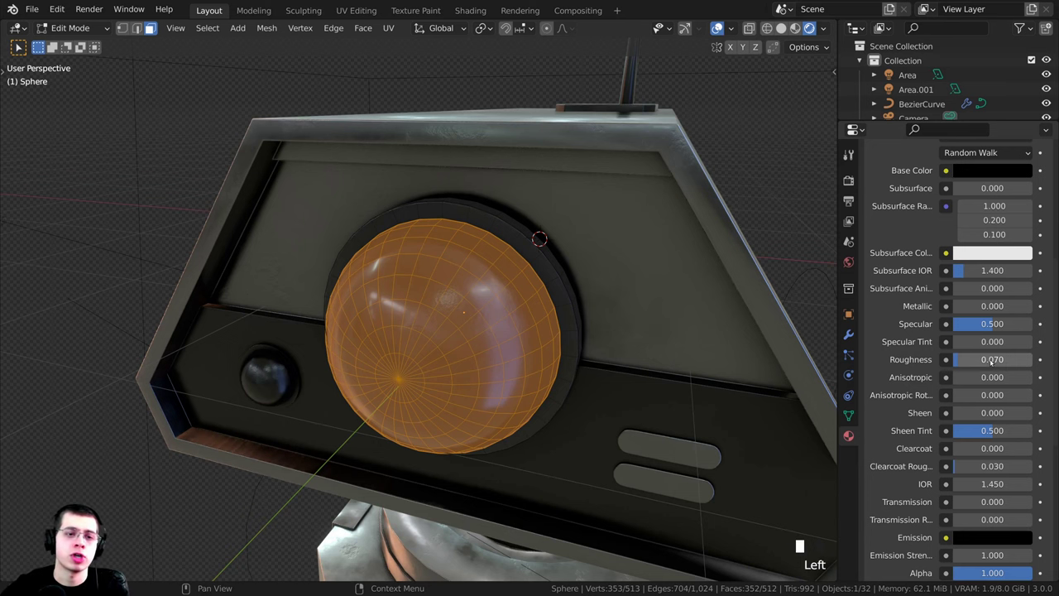
- Assign the Glass material to the eye's selected dome faces and return to Object Mode
middle_click_drag(814, 371, 804, 369)
scroll(977, 329, "up", 2)
scroll(976, 329, "up", 4)
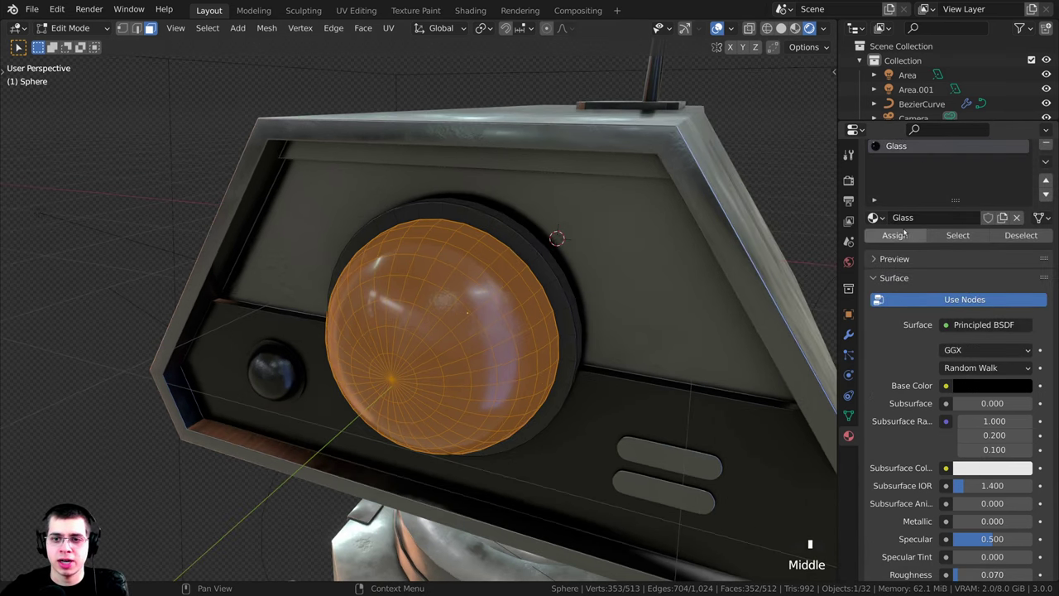
scroll(890, 237, "up", 2)
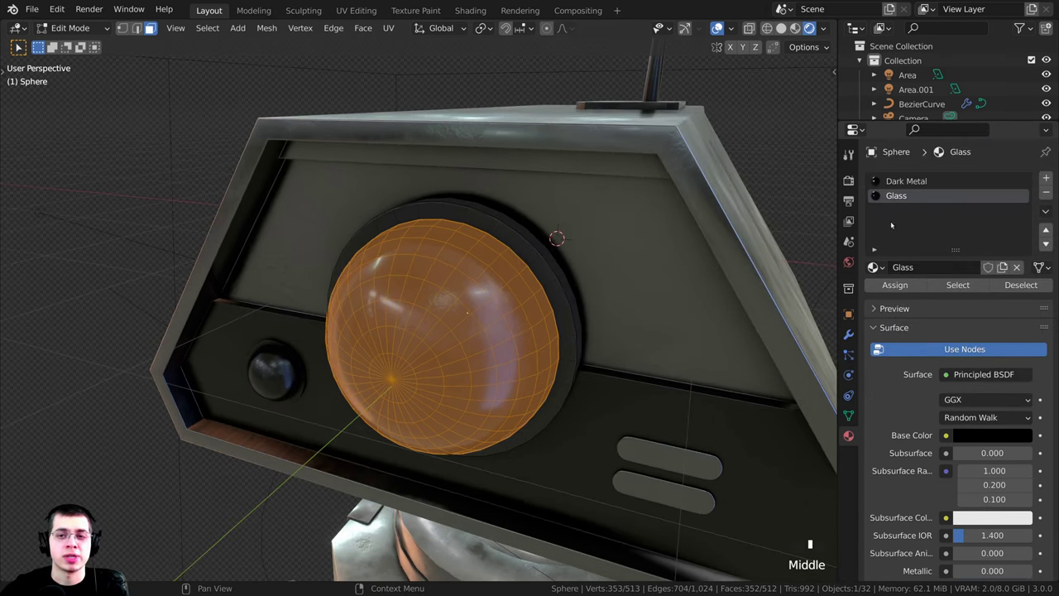
left_click(894, 284)
key("Tab")
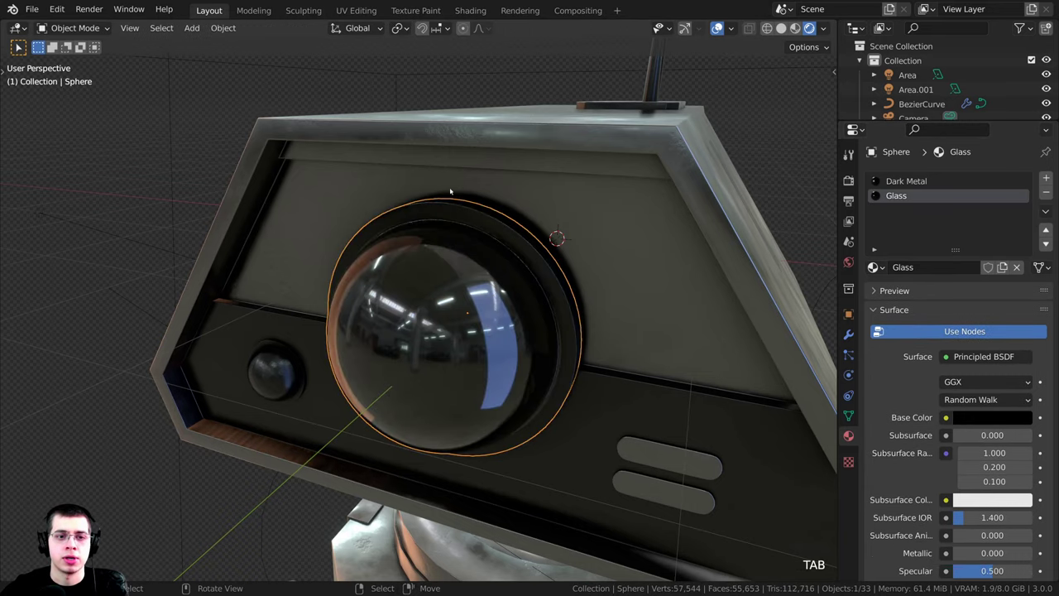
- Check the reflections on the eye's dome and set the Glass material's specular to 0.3
middle_click_drag(455, 332, 431, 276)
scroll(463, 314, "up", 4)
middle_click_drag(551, 326, 536, 331)
scroll(392, 284, "up", 1)
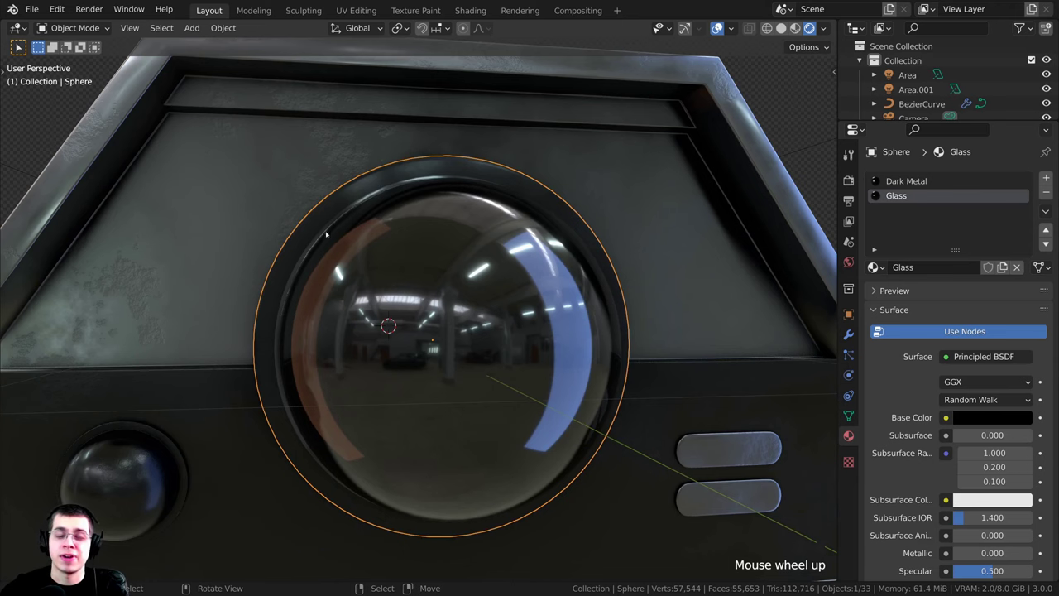
scroll(910, 355, "down", 3)
middle_click_drag(827, 307, 862, 299)
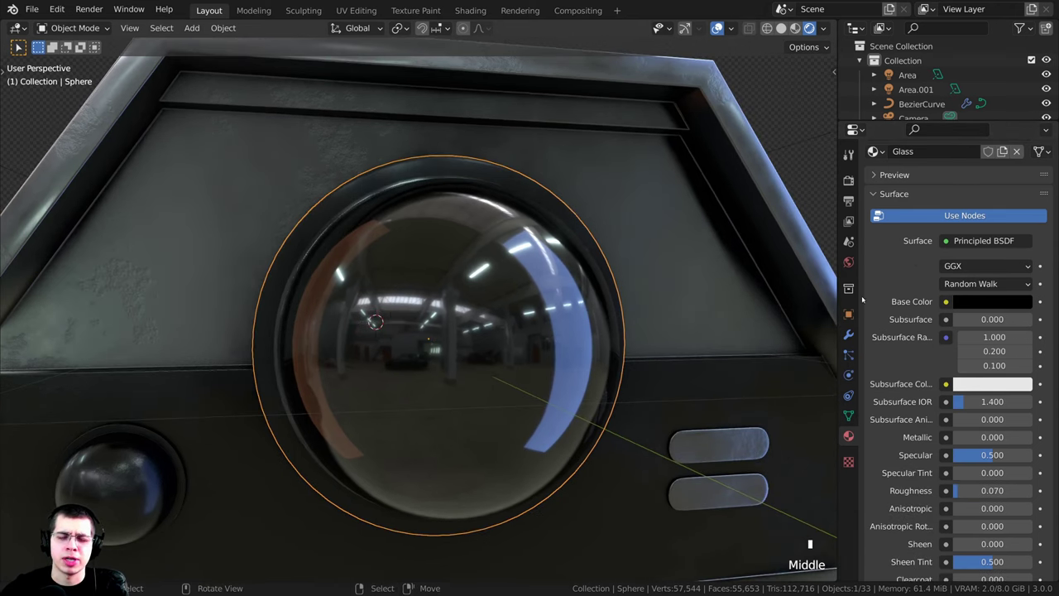
scroll(954, 362, "down", 3)
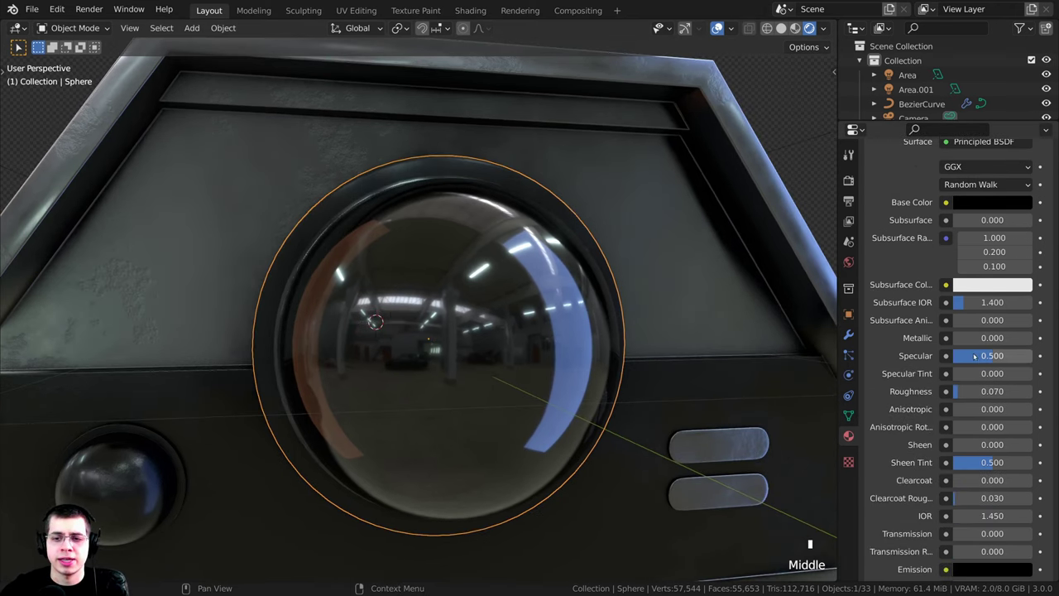
left_click(975, 355)
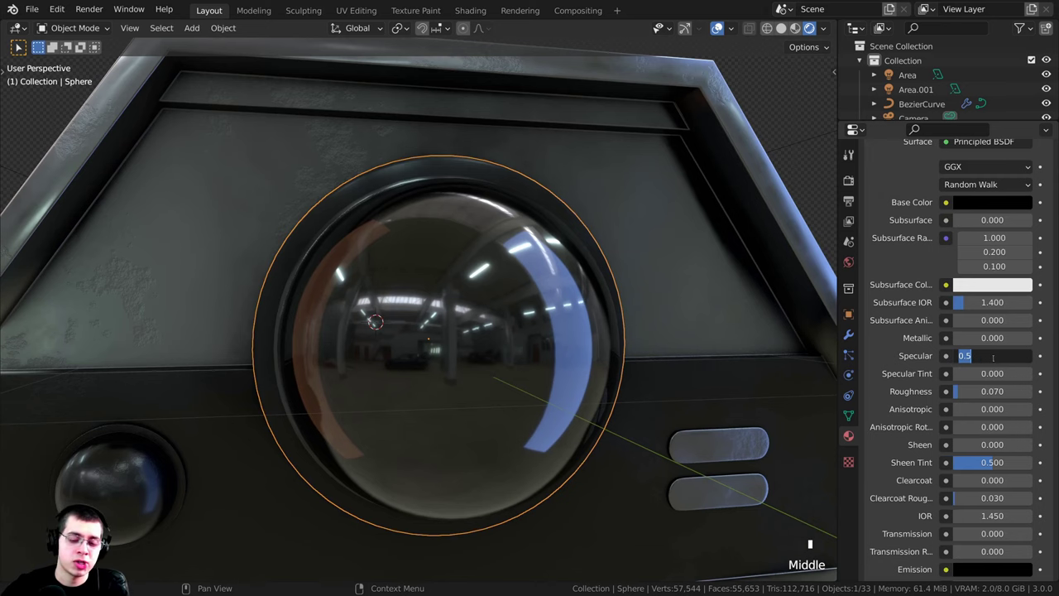
key("Return")
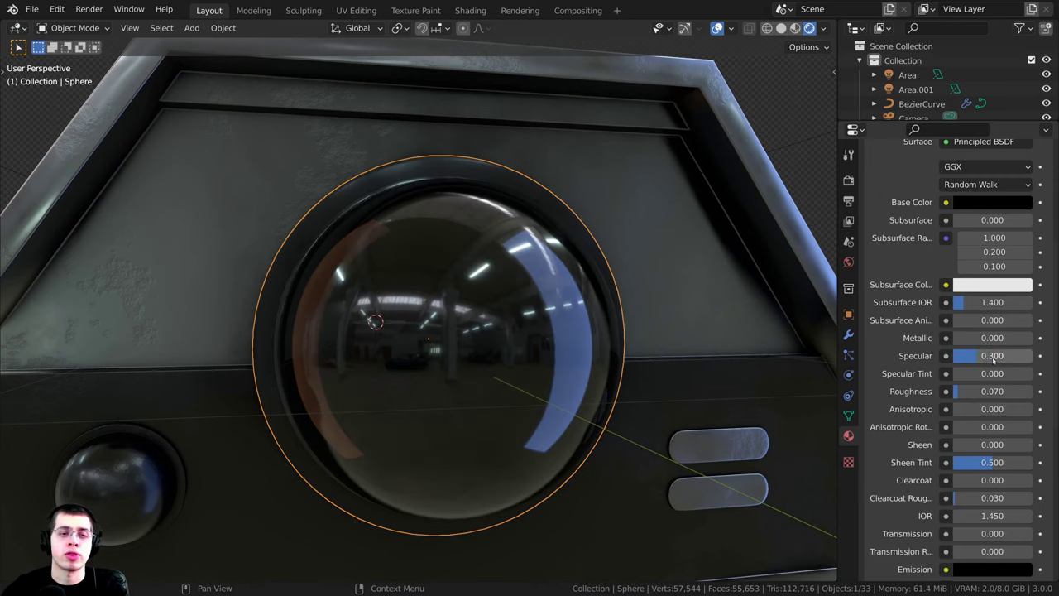
- Compare the small metal eye on the head's front with the large glass eye
scroll(579, 308, "down", 3)
middle_click_drag(430, 318, 469, 289)
key("alt+a")
scroll(473, 325, "down", 2)
scroll(457, 318, "up", 5)
scroll(430, 314, "down", 5)
left_click(380, 331)
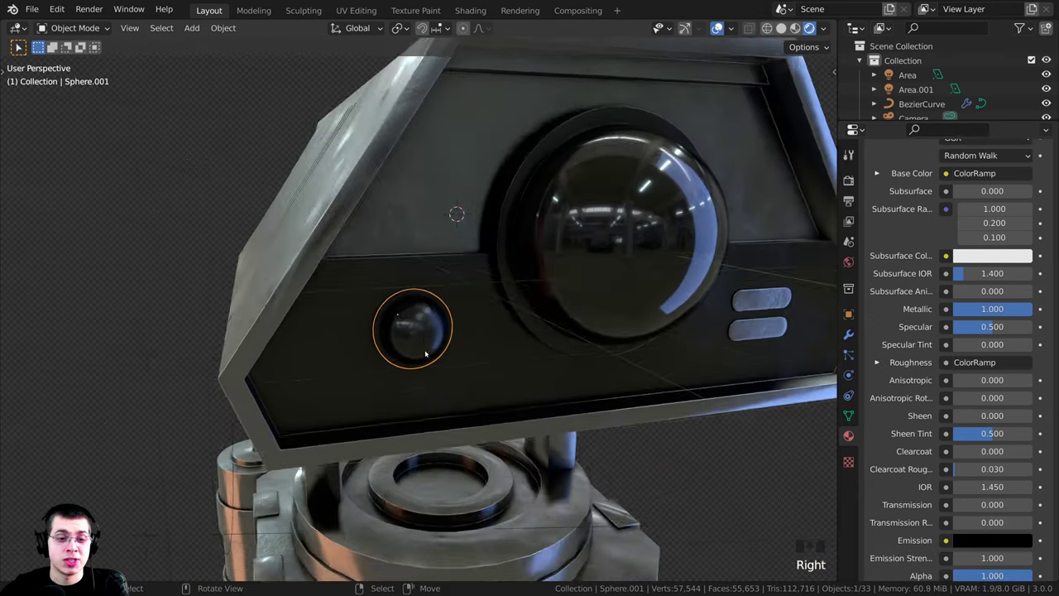
scroll(364, 343, "up", 3)
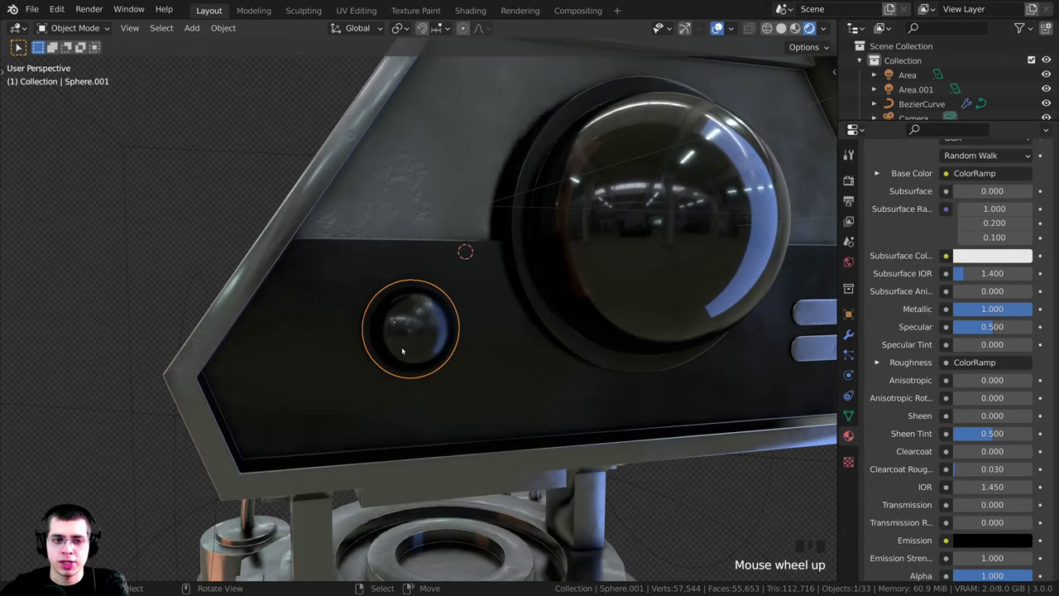
scroll(402, 351, "down", 2)
- Duplicate the large glass eye, place the copy beside it above the small metal eye, and scale it down to the small eye's size
left_click(632, 189)
middle_click_drag(632, 189, 624, 216)
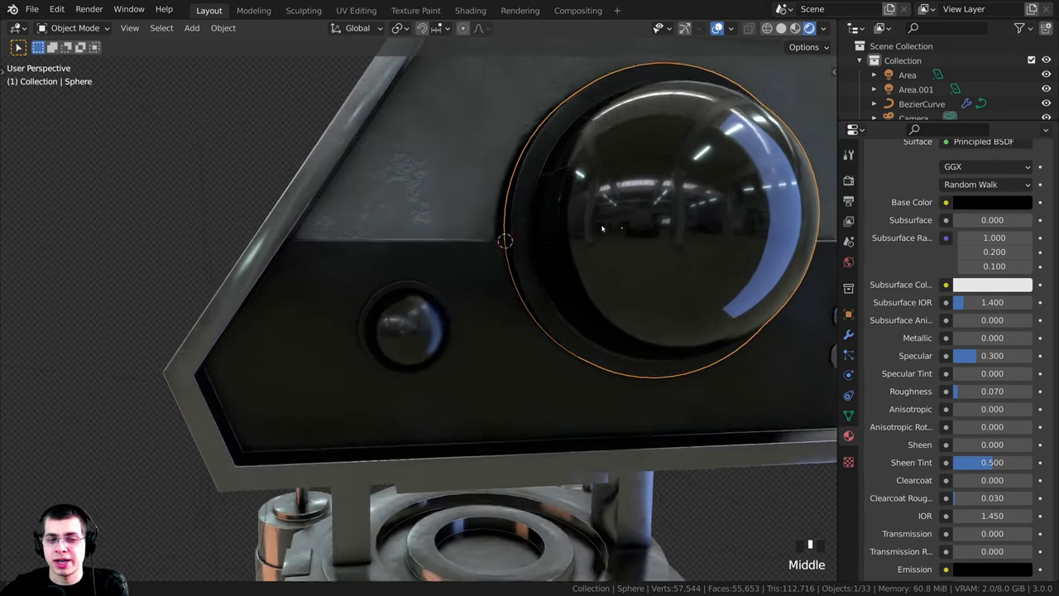
scroll(622, 222, "down", 2)
key("shift+d")
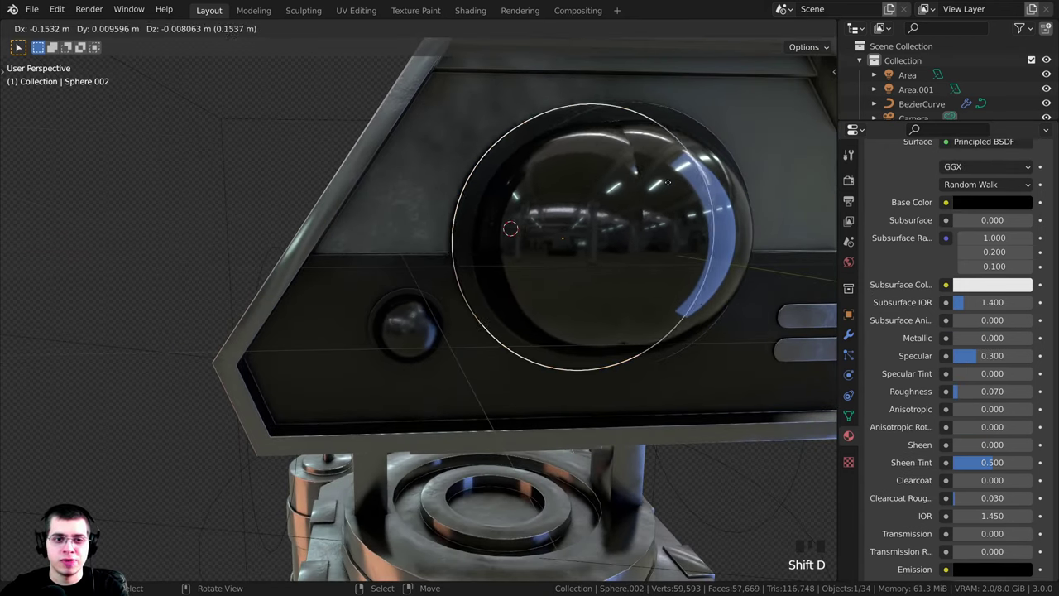
key("s")
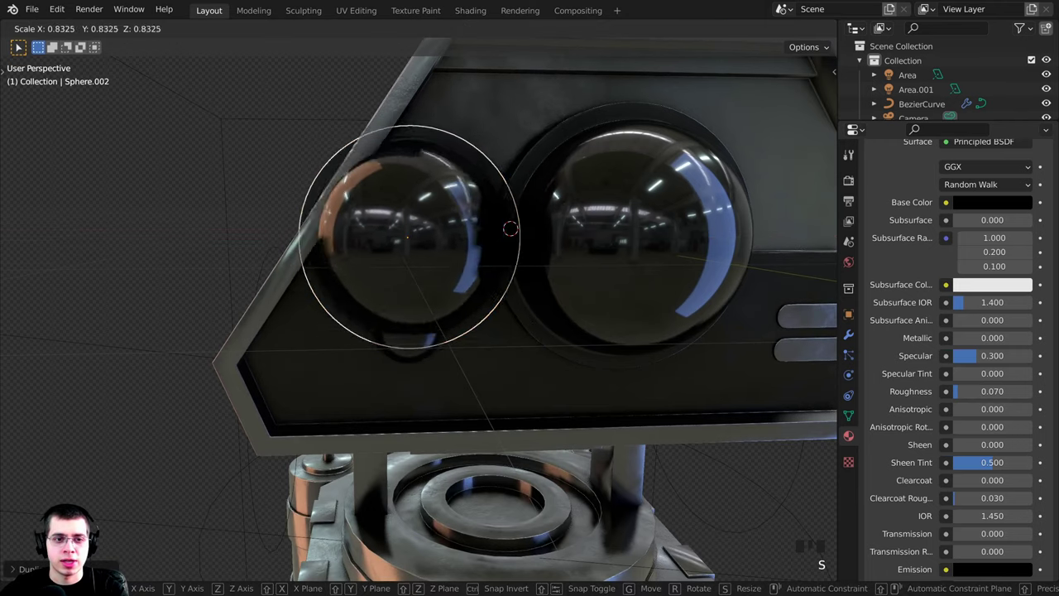
left_click(476, 236)
- Move the small glass eye copy along Y onto the head's front face and along Z down to the old small eye
middle_click_drag(477, 236, 615, 253)
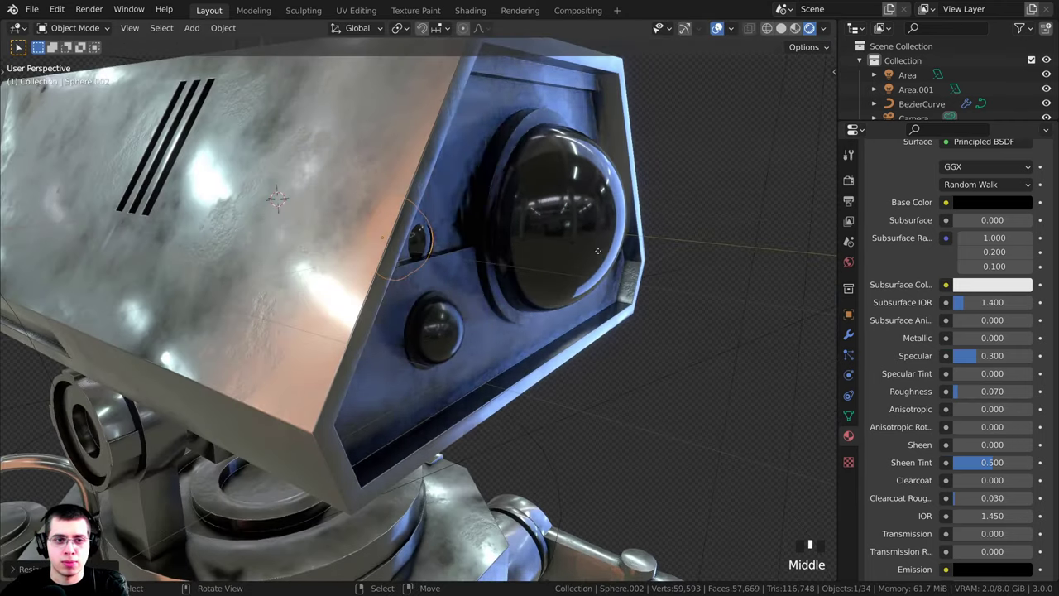
key("g")
key("y")
left_click(637, 257)
scroll(636, 257, "up", 2)
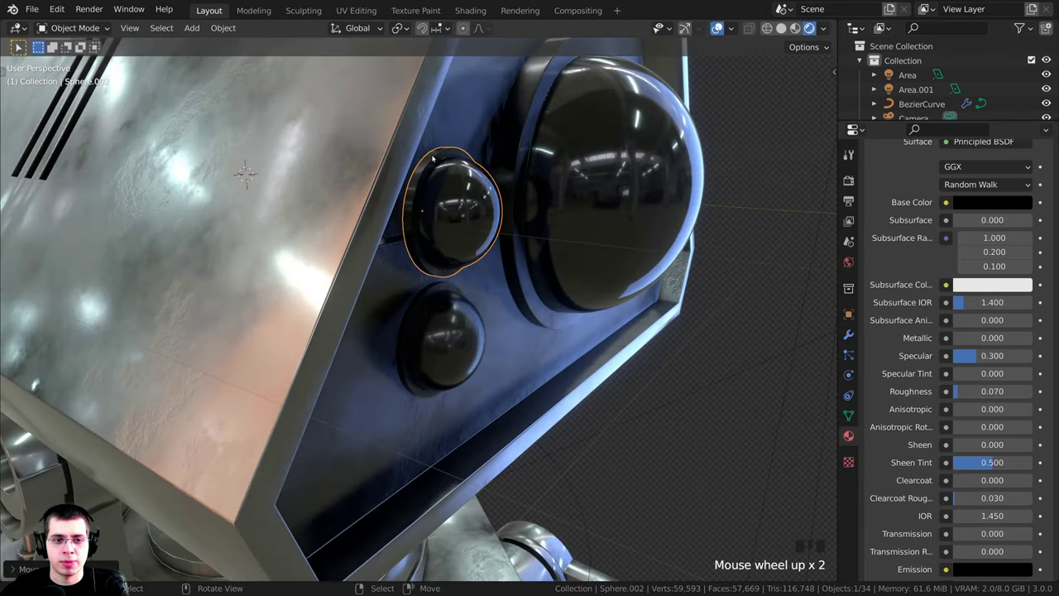
key("g")
key("z")
left_click(448, 288)
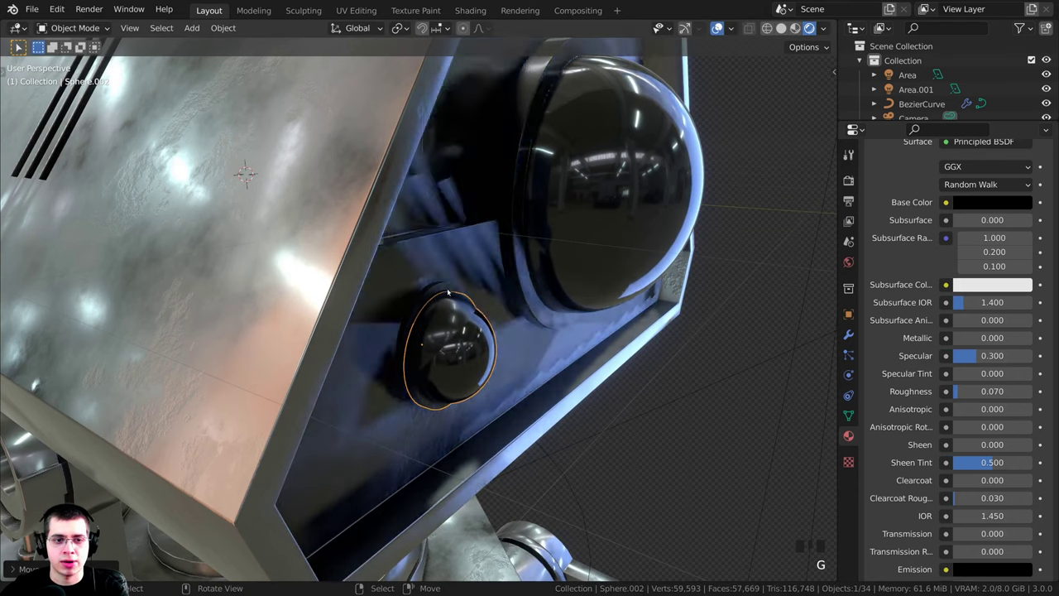
- Pull the old small metal eye away from the glass copy and delete it
right_click(476, 317)
key("g")
left_click(510, 260)
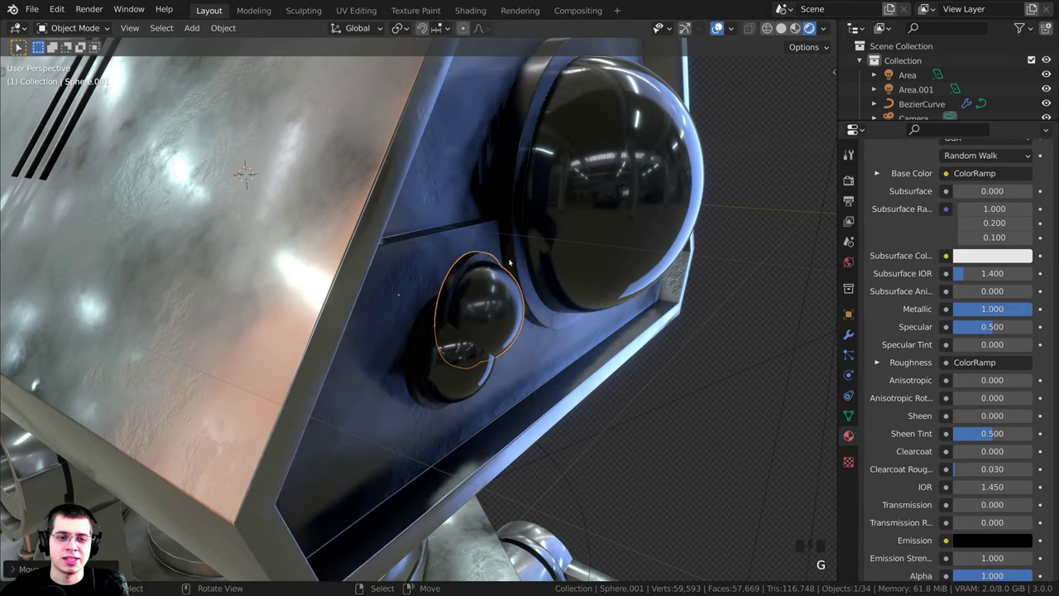
key("x")
left_click(510, 260)
- Adjust the small glass eye's position along Z, Y and X so it sits properly on the dark lower part of the head's front
key("g")
key("z")
middle_click_drag(510, 370, 474, 355)
left_click(500, 351)
key("g")
key("y")
left_click(466, 314)
key("g")
key("x")
left_click(442, 337)
- Deselect all objects and save the file
scroll(439, 340, "down", 4)
scroll(463, 348, "up", 3)
right_click(422, 335)
key("alt+a")
key("ctrl+s")
- Select every object in the scene
middle_click_drag(422, 335, 509, 259)
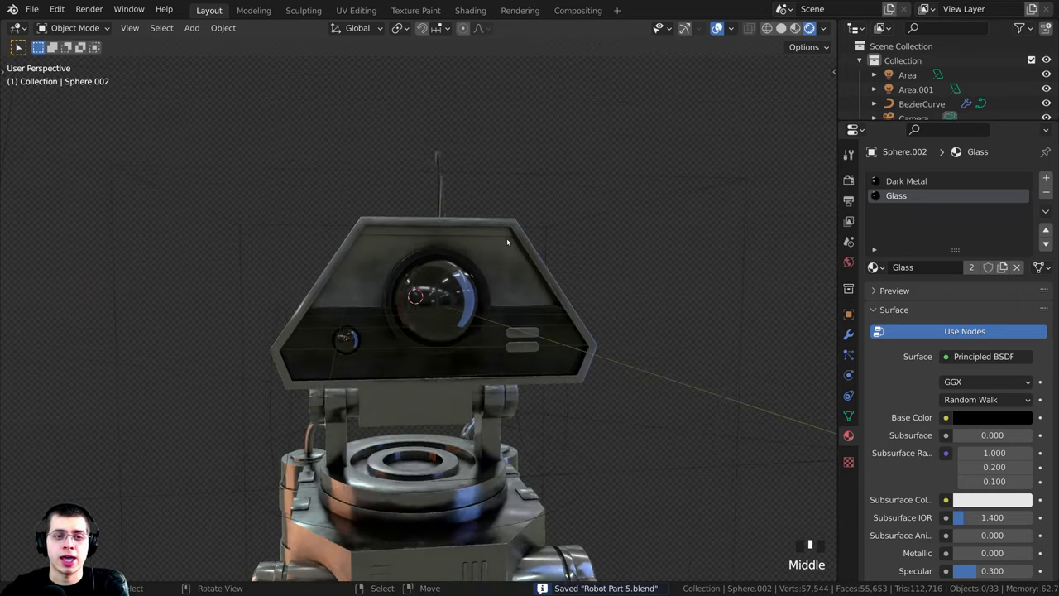
scroll(508, 257, "up", 1)
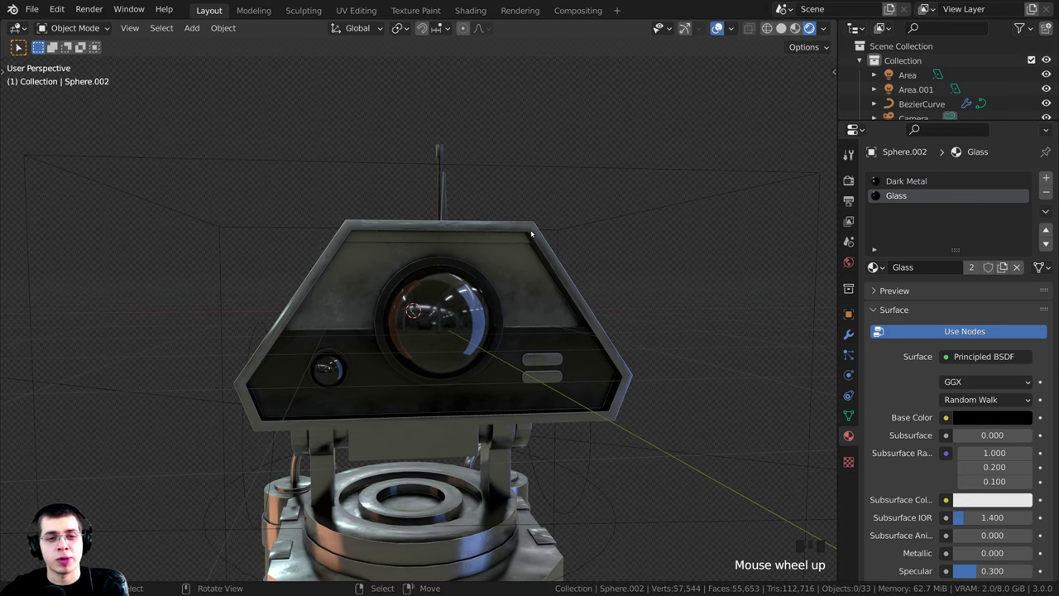
scroll(529, 244, "down", 4)
middle_click_drag(491, 274, 480, 187, "shift")
scroll(469, 200, "down", 1)
key("a")
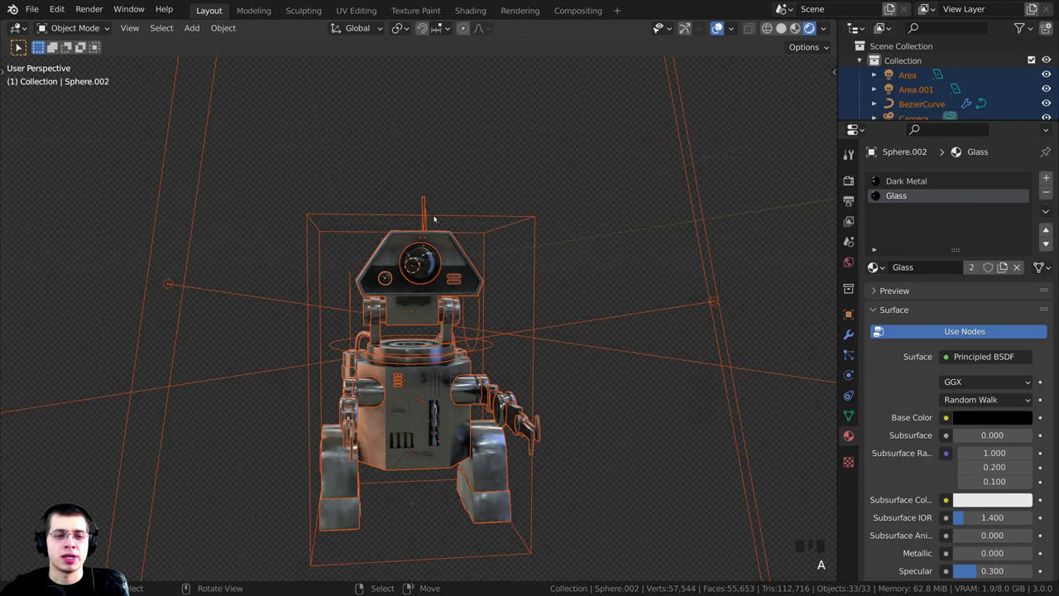
- Clear the selection, select the robot's head and enter Edit Mode on its mesh
key("a")
middle_click_drag(362, 330, 421, 389)
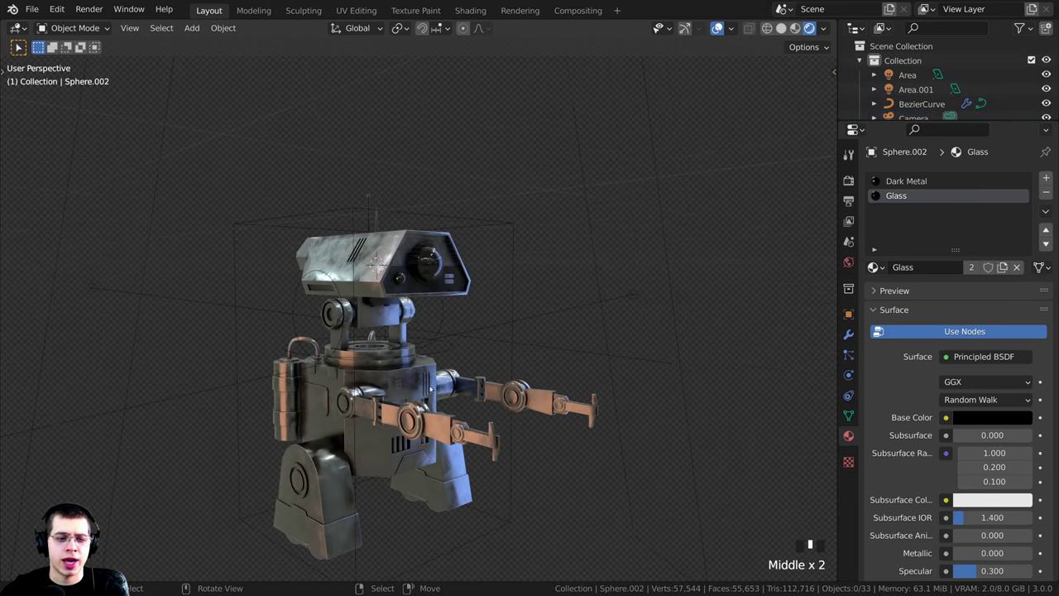
middle_click_drag(351, 261, 289, 264)
scroll(413, 273, "up", 2)
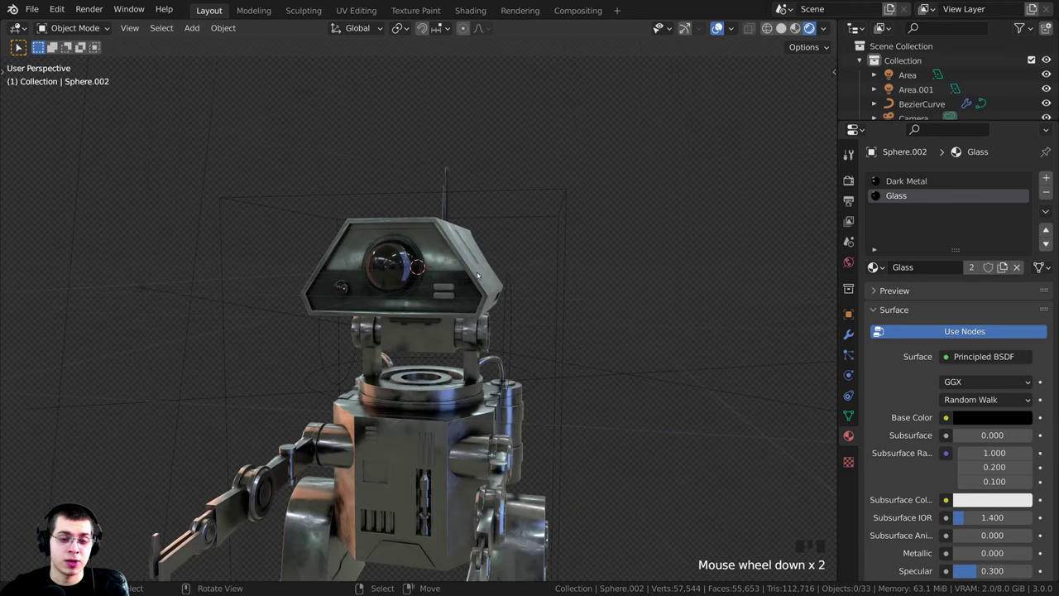
middle_click_drag(480, 273, 511, 299)
scroll(511, 298, "up", 1)
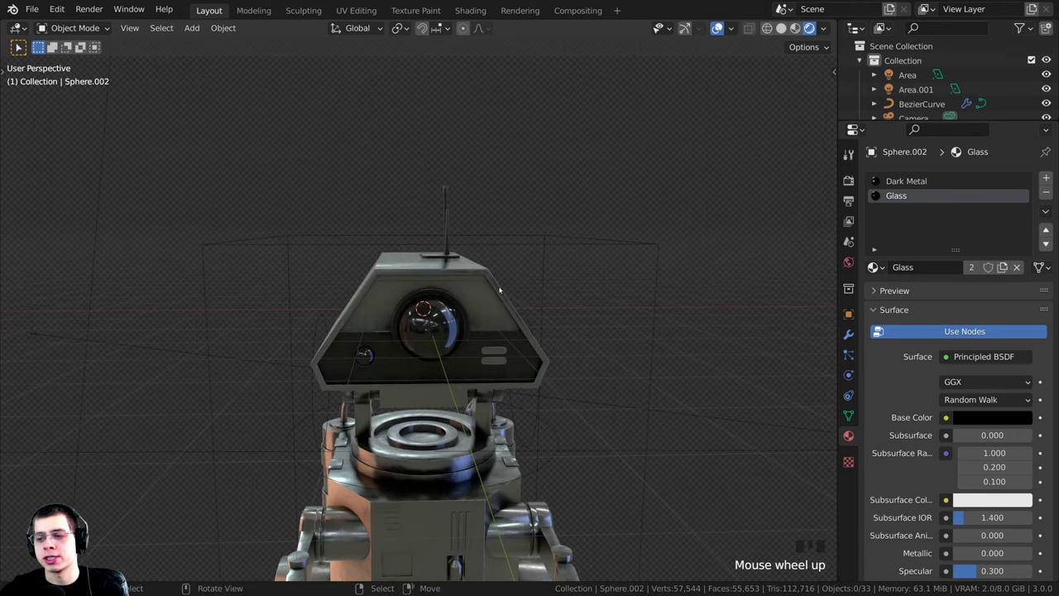
scroll(500, 289, "up", 3)
right_click(468, 244)
middle_click_drag(469, 243, 401, 285, "shift")
scroll(421, 261, "up", 2)
key("Tab")
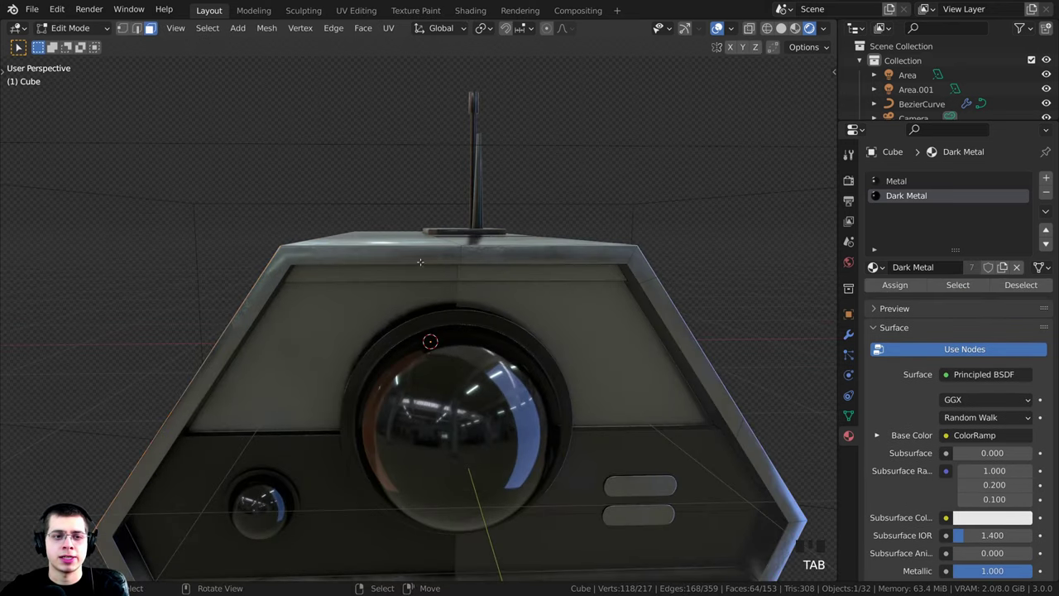
- Select the front face of the thin strip above the eye and the narrow face directly below it
scroll(420, 261, "down", 1, "shift")
scroll(414, 277, "up", 2)
key("a")
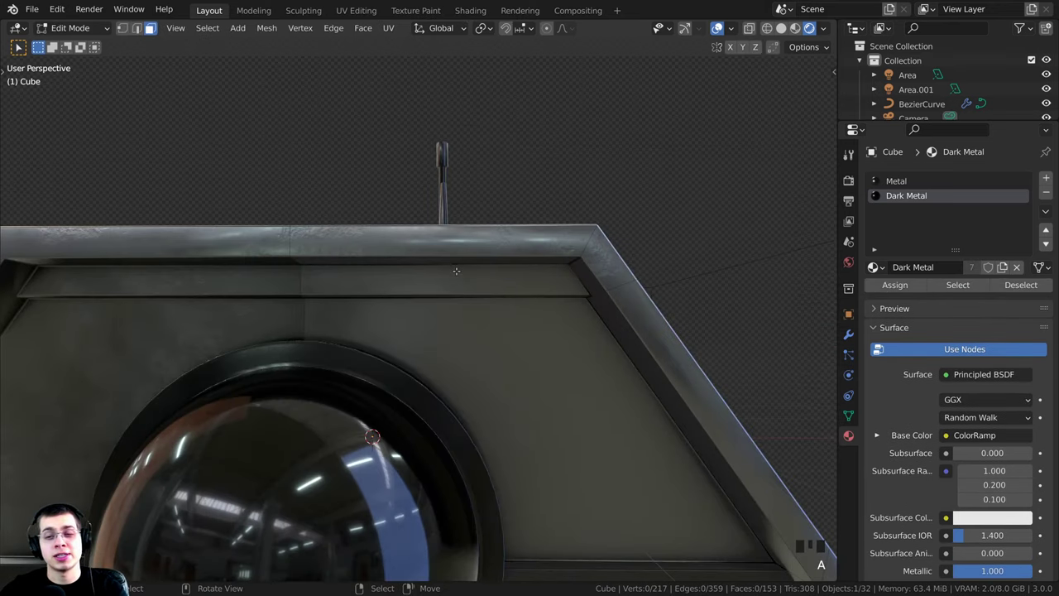
scroll(456, 270, "up", 1)
right_click(423, 239)
middle_click_drag(423, 239, 460, 218)
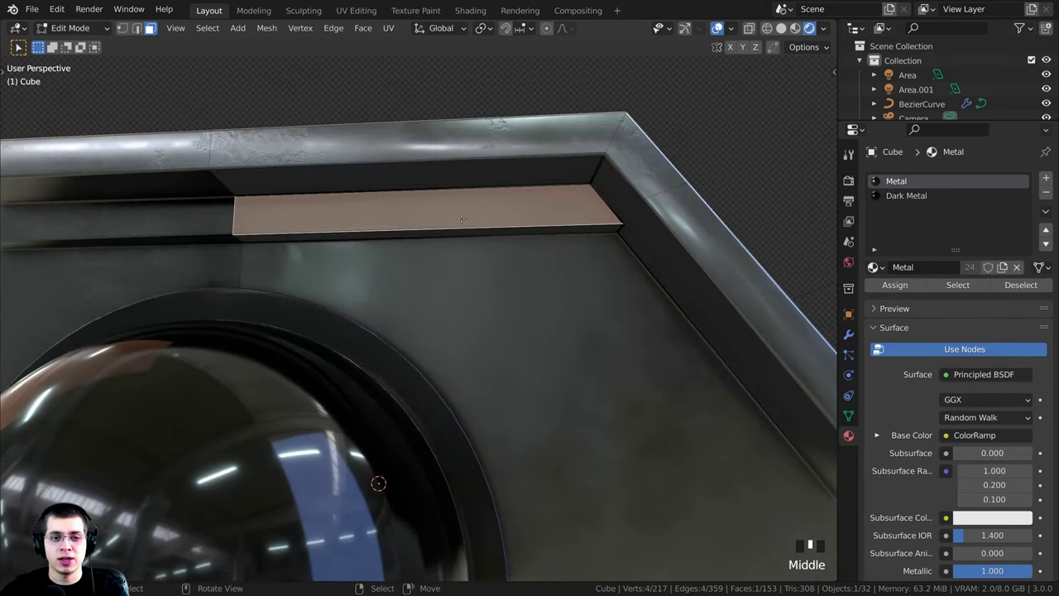
right_click(471, 232, "shift")
scroll(365, 221, "down", 2)
middle_click_drag(365, 222, 374, 252, "shift")
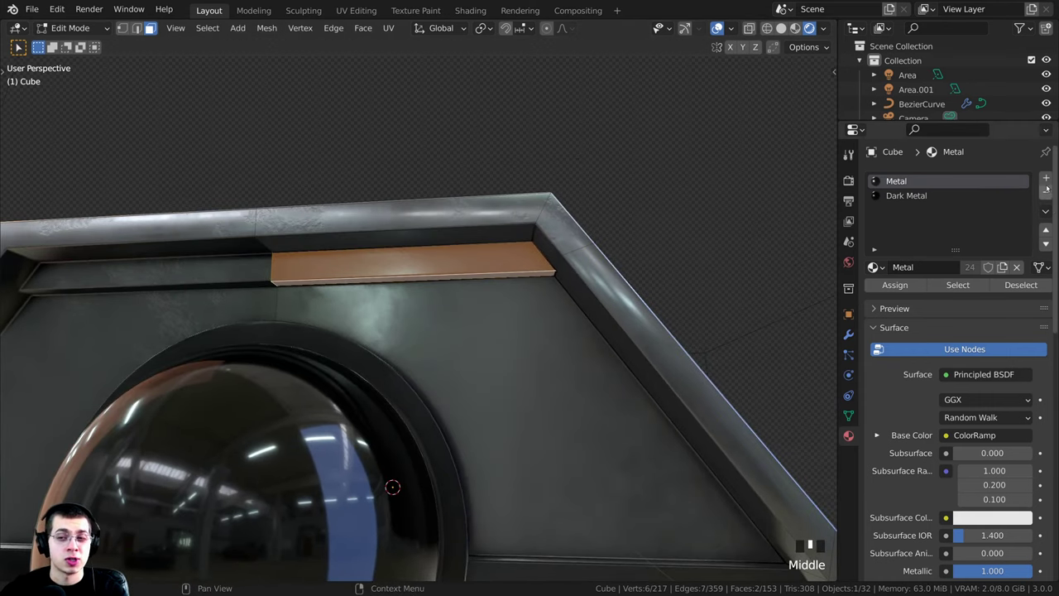
- Add a material slot to the head containing a single-user copy of Metal, renamed Orange Metal
left_click(1045, 179)
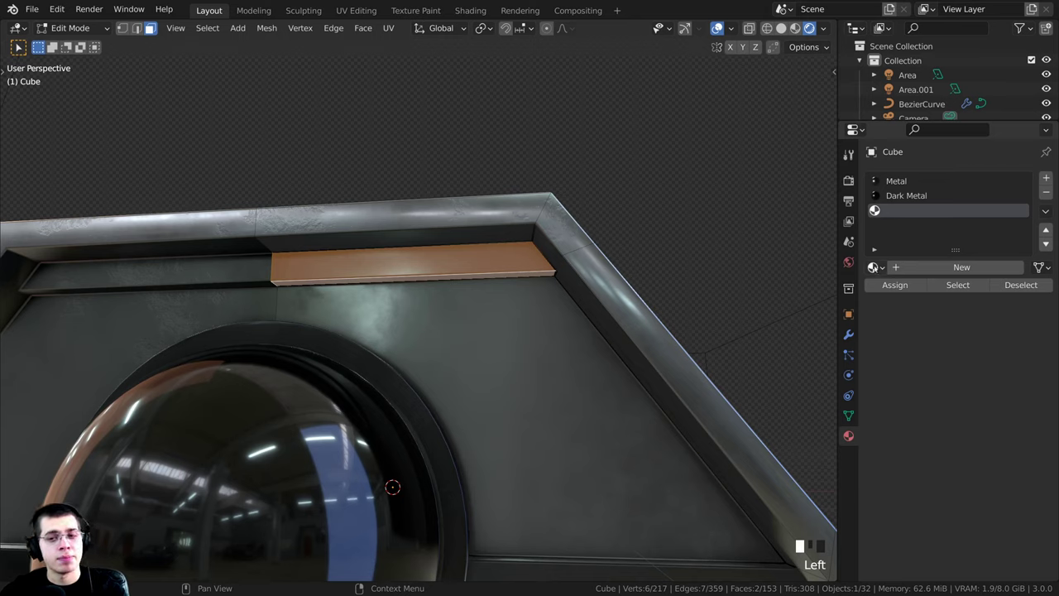
left_click(872, 266)
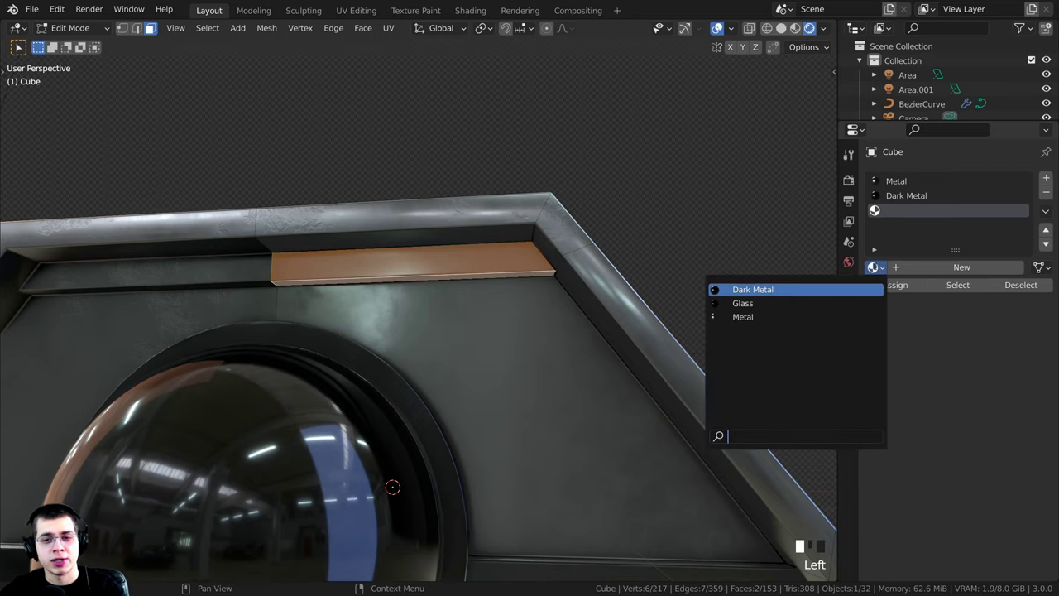
left_click(757, 316)
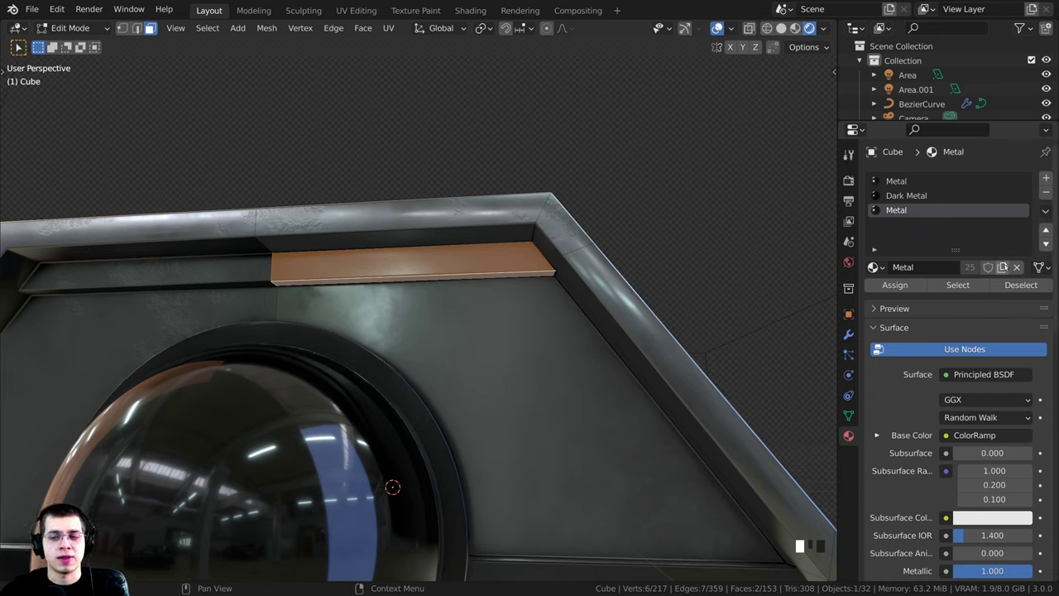
left_click(1001, 267)
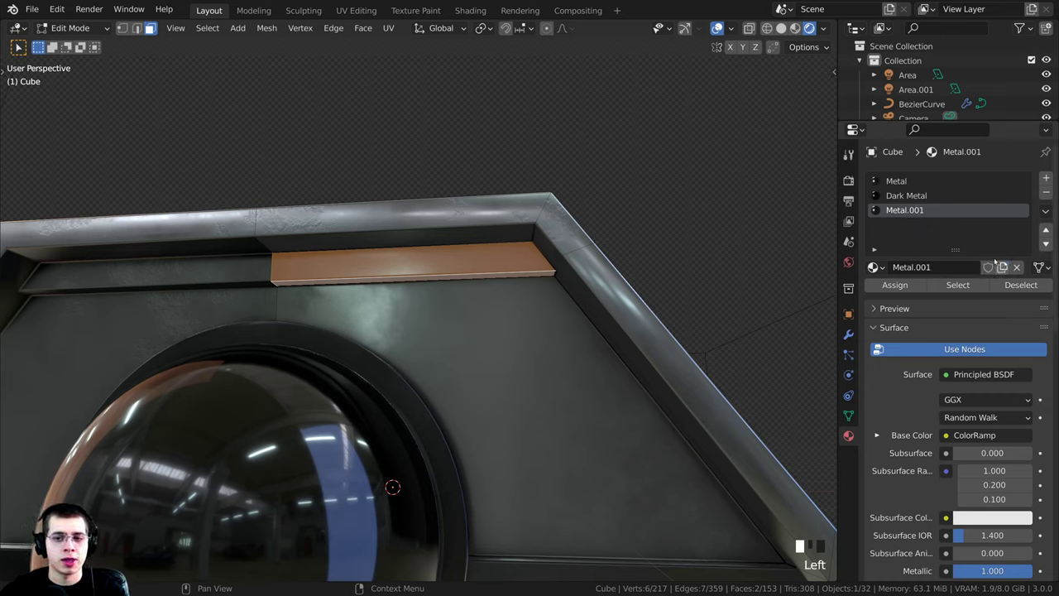
double_click(930, 210)
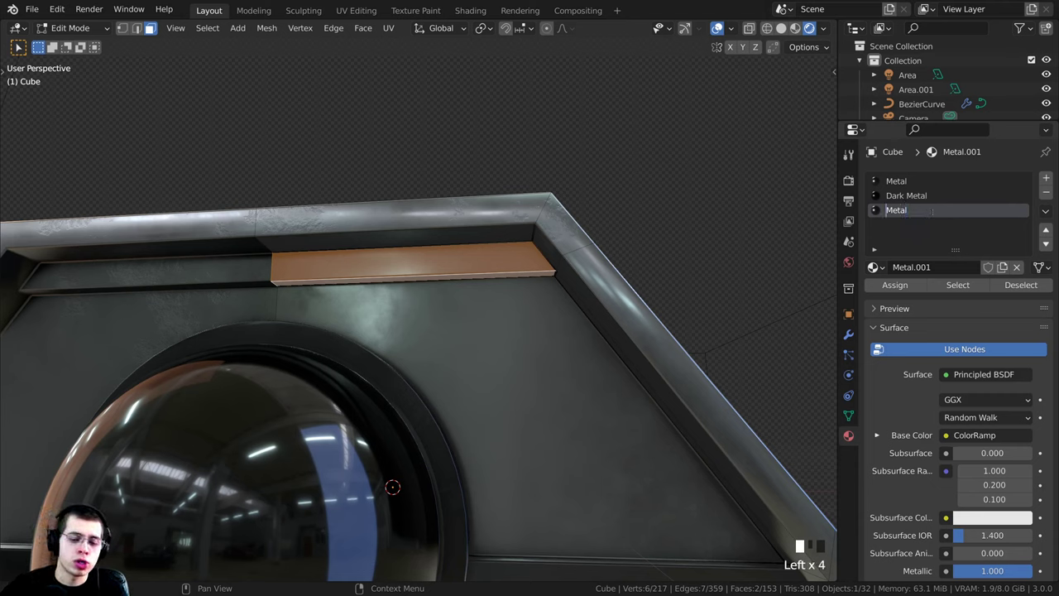
type("Orange")
key("Return")
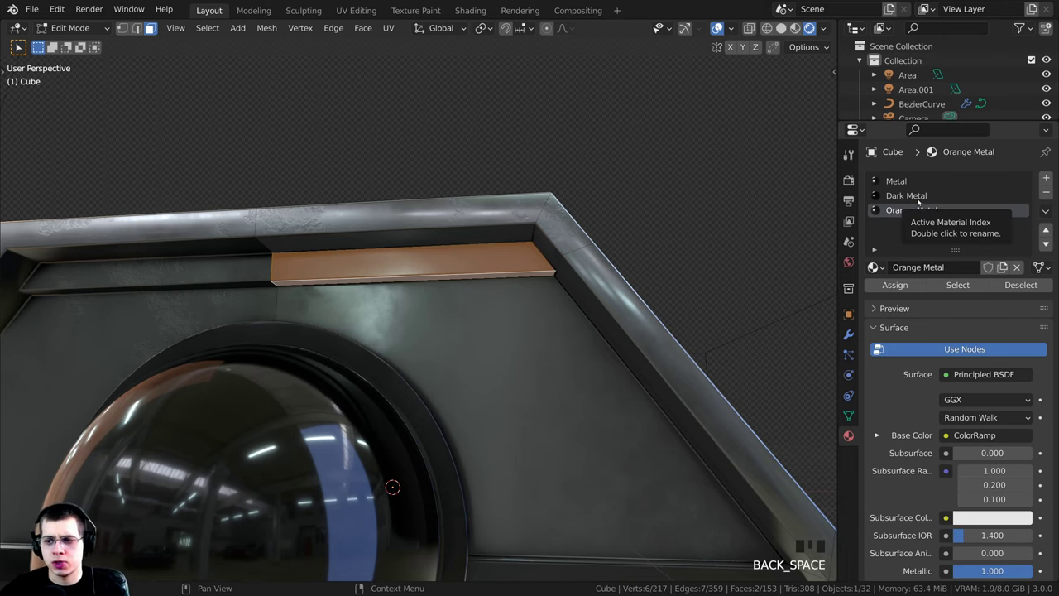
- Assign the Orange Metal material to the selected strip faces and return to Object Mode
scroll(451, 268, "down", 3)
scroll(516, 259, "up", 3)
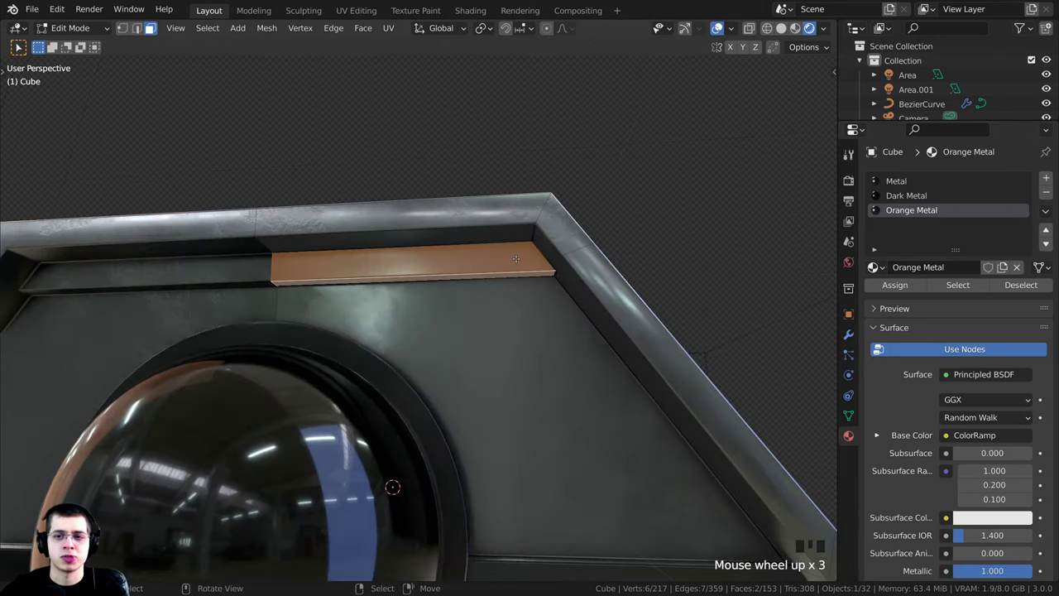
left_click(892, 287)
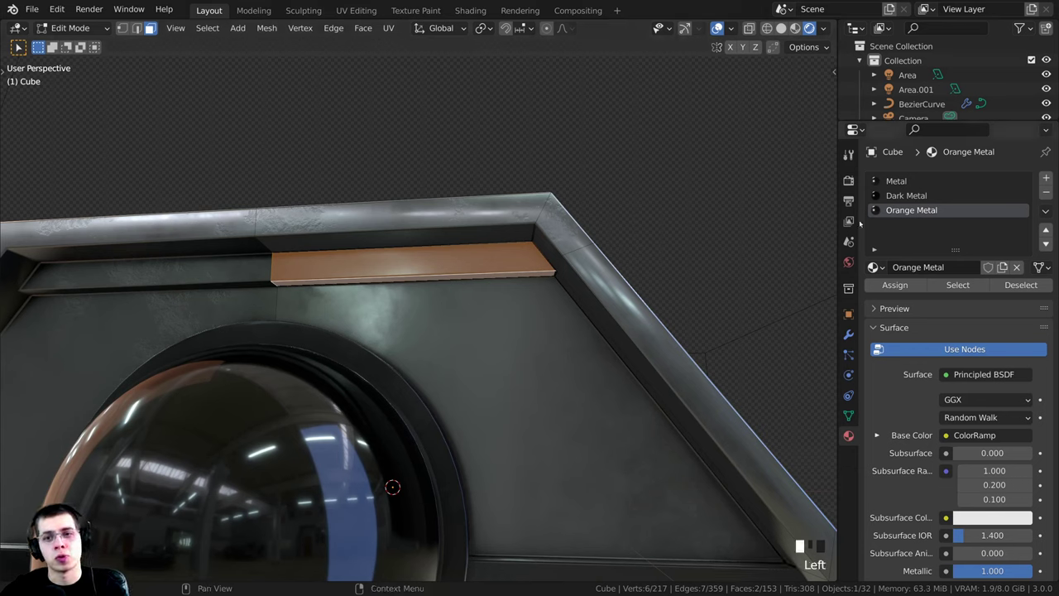
key("Tab")
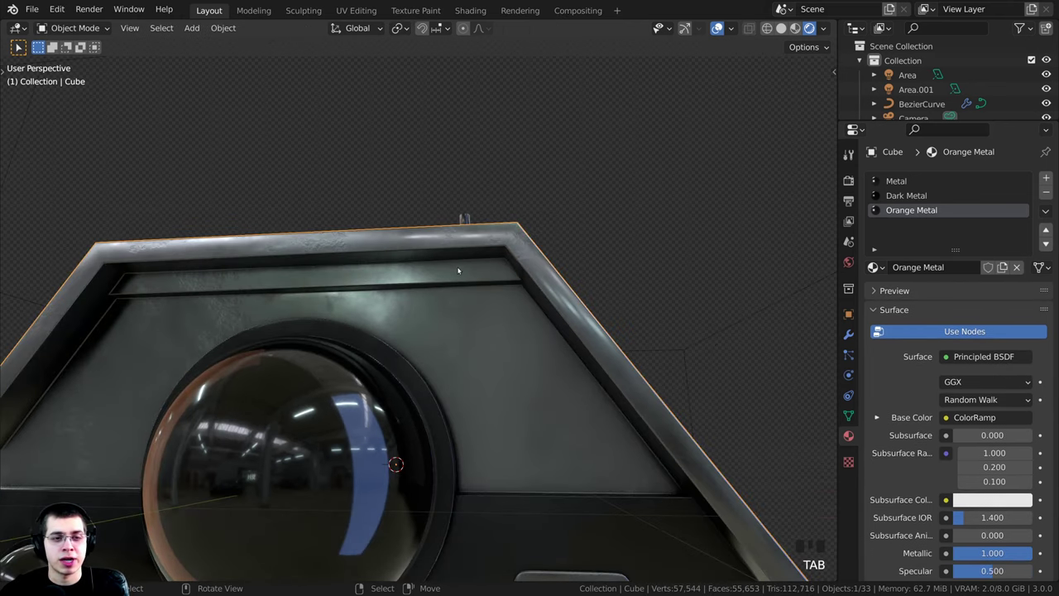
- Switch to the Shading workspace and bring the head strip and Orange Metal's Base Color ramp into view
left_click(461, 12)
mouse_move(265, 281)
middle_mouse_down()
mouse_move(279, 284)
mouse_move(306, 258)
middle_mouse_up()
middle_click_drag(306, 258, 262, 303, "shift")
scroll(276, 226, "up", 4)
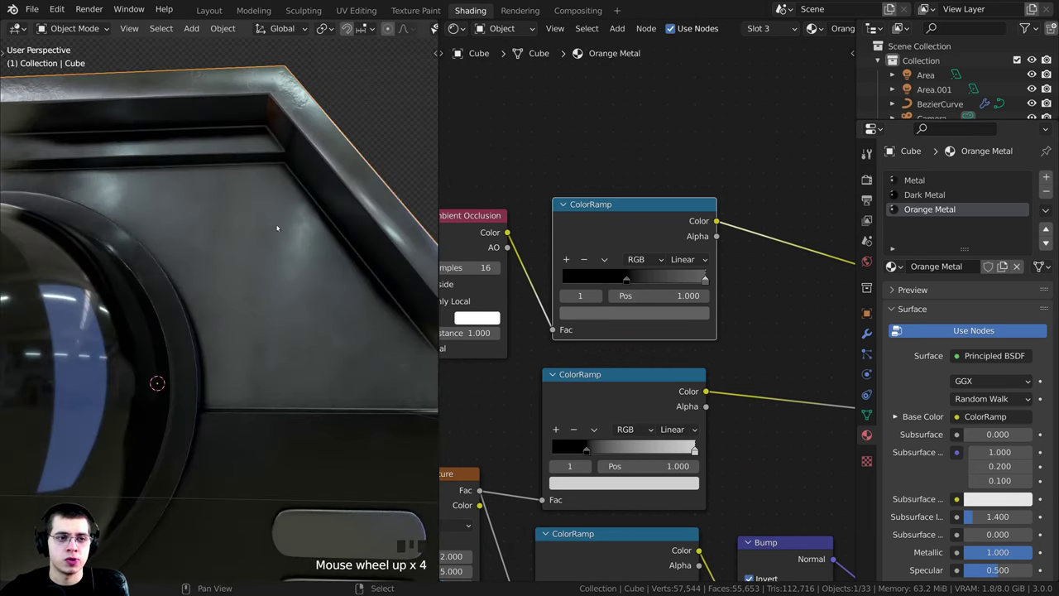
middle_click_drag(276, 227, 444, 286, "shift")
scroll(430, 286, "down", 4)
scroll(658, 274, "up", 5)
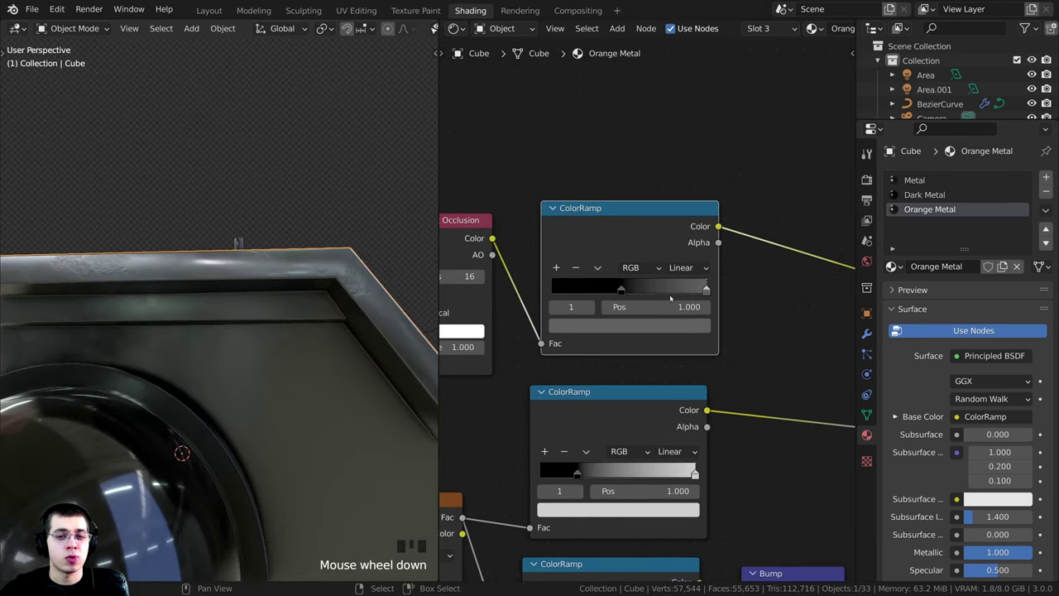
left_click(729, 284)
scroll(732, 289, "down", 4)
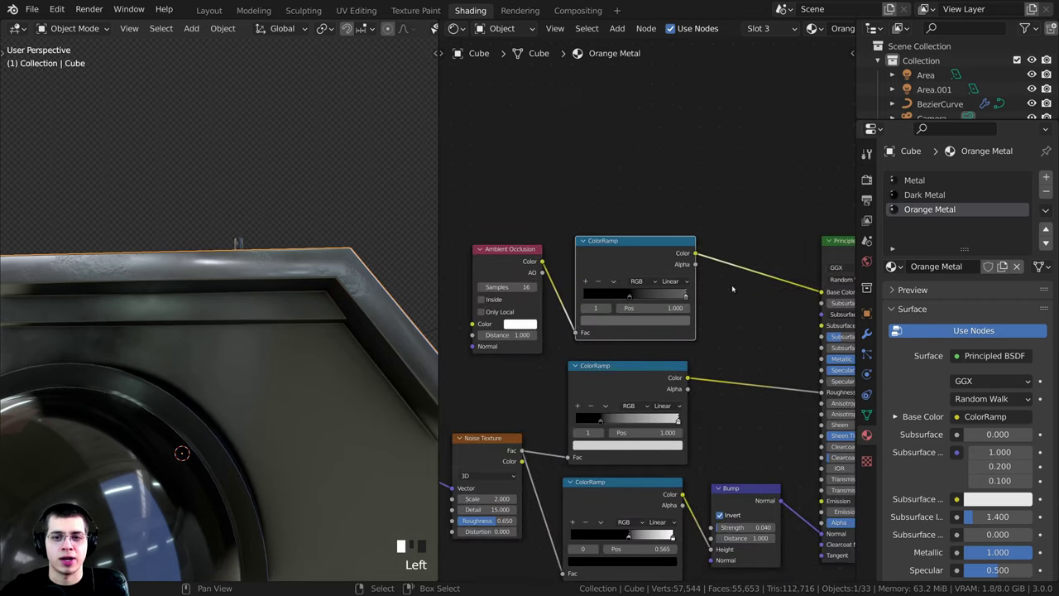
left_click_drag(612, 260, 598, 258)
scroll(627, 261, "up", 3)
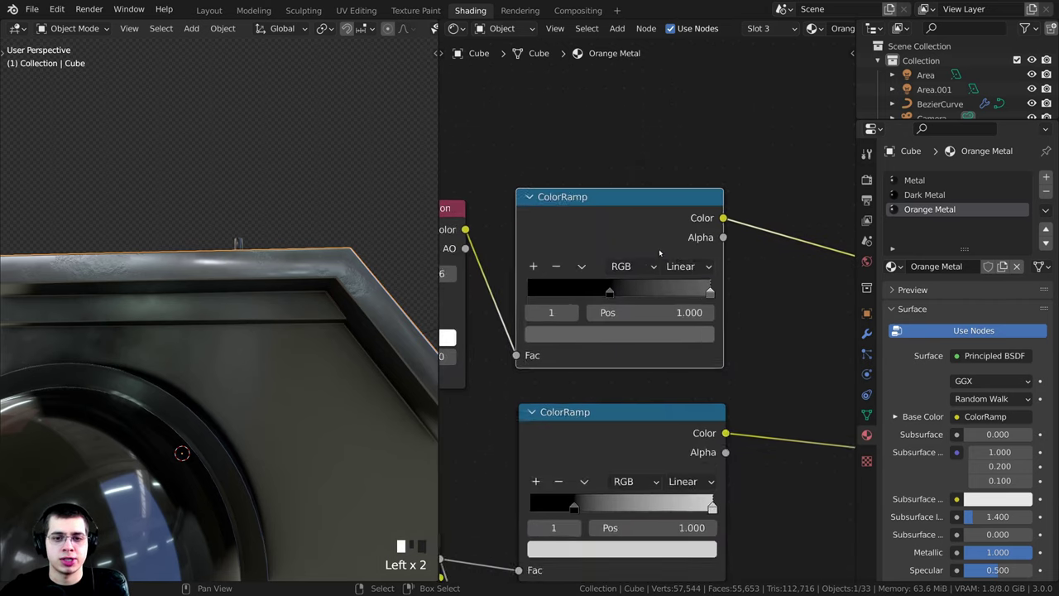
- Set the light stop of Orange Metal's Base Color ramp to orange, hex AB4220
left_click(715, 289)
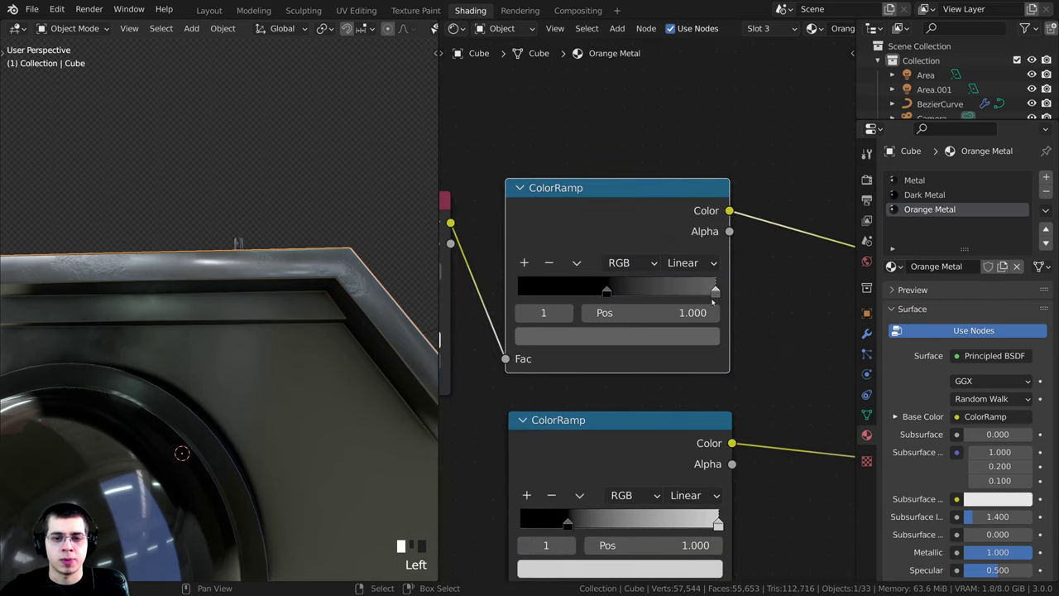
left_click(663, 336)
left_click_drag(675, 164, 675, 70)
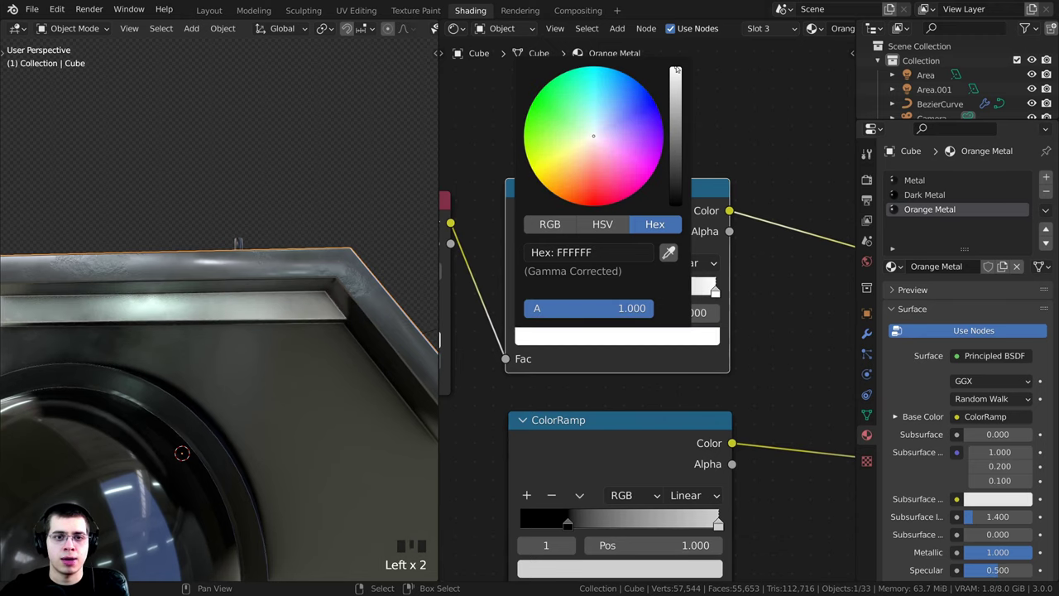
left_click(577, 176)
left_click_drag(577, 176, 568, 195)
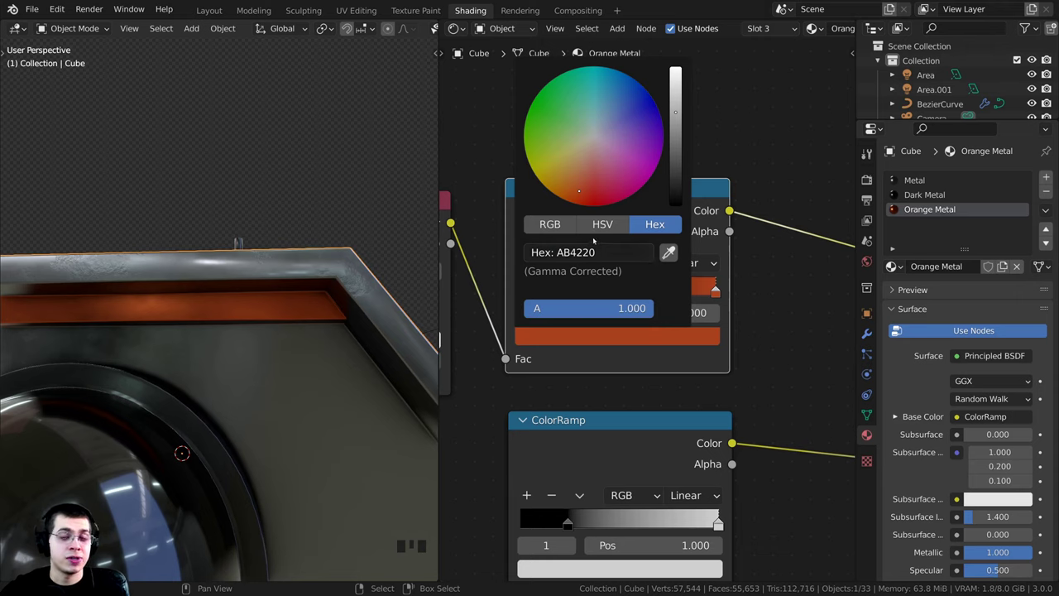
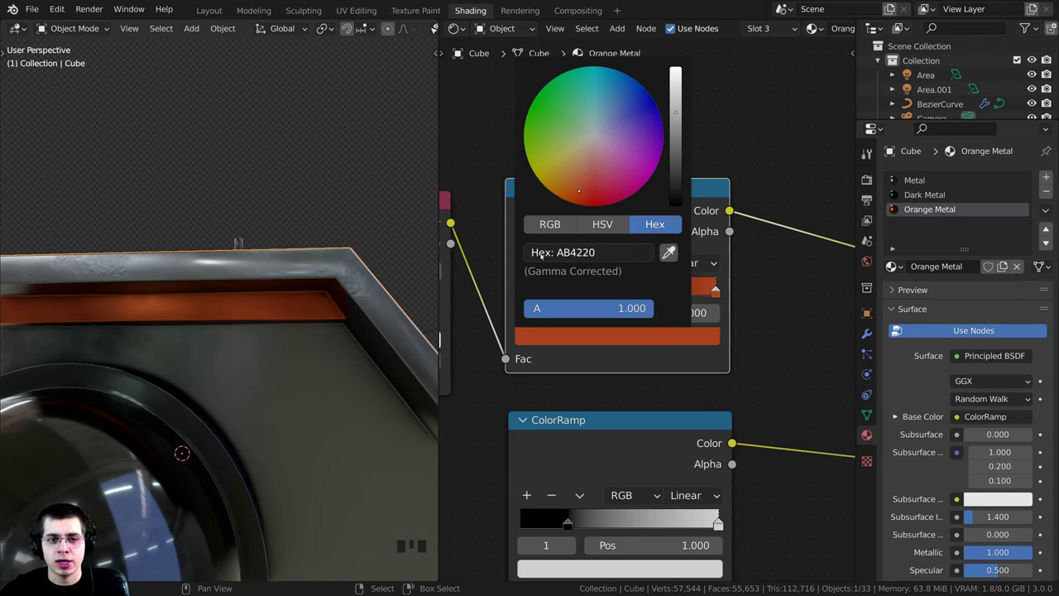
left_click(579, 253)
key("Home")
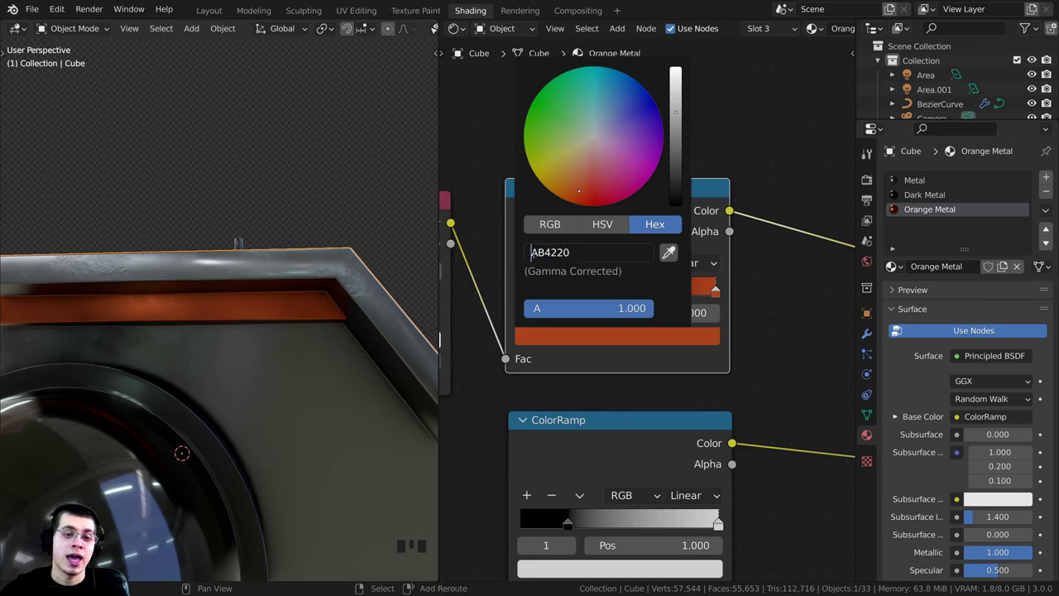
key("shift+Right")
key("shift+Right")
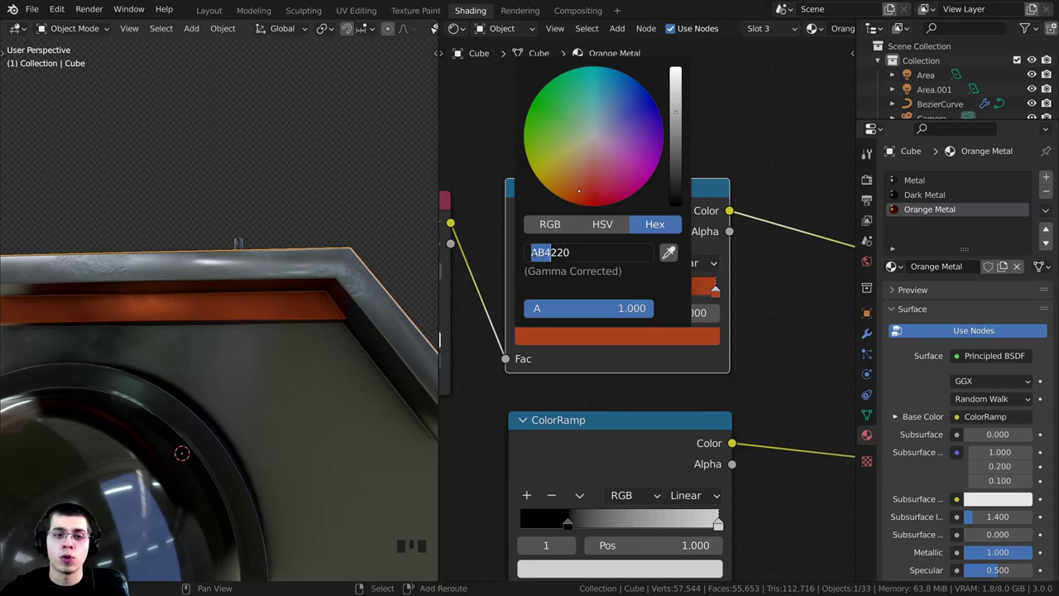
key("shift+Right")
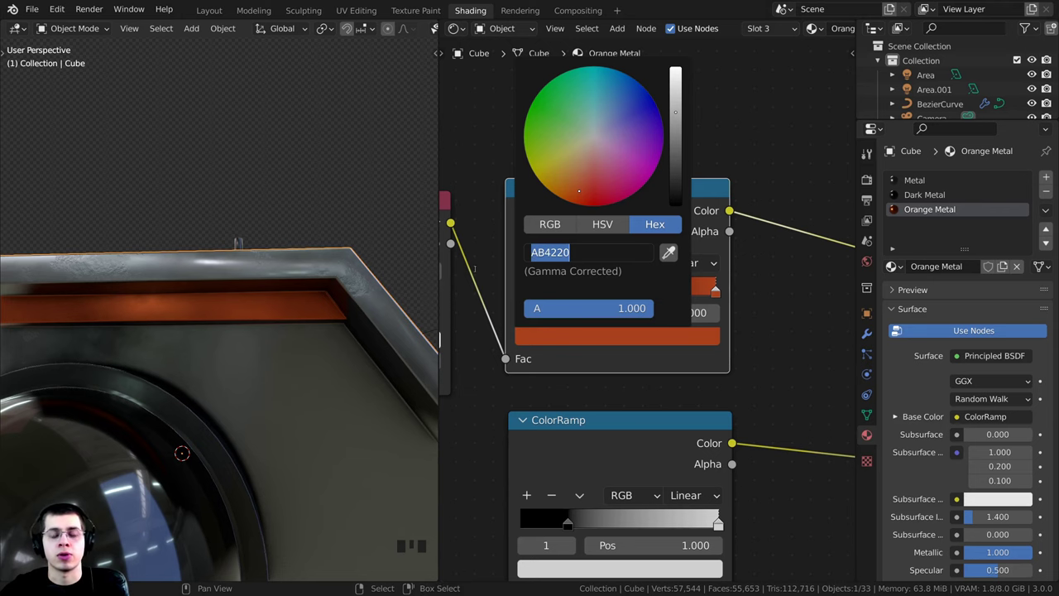
scroll(613, 349, "up", 2)
left_click(615, 344)
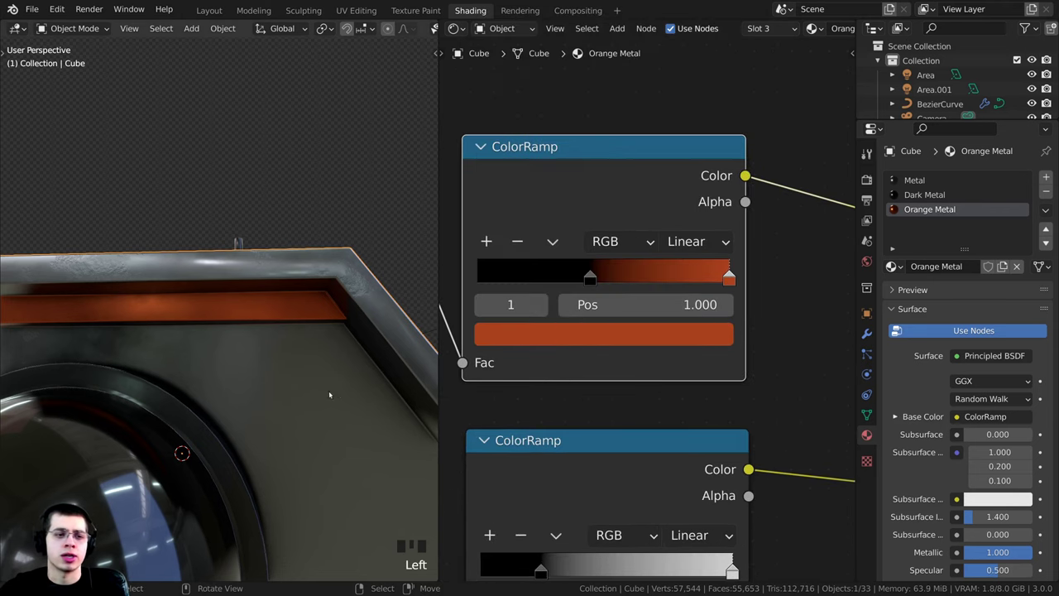
- Select the two rounded bars on the front of the head and switch to the Layout workspace
middle_click_drag(326, 392, 259, 333)
scroll(277, 326, "up", 3)
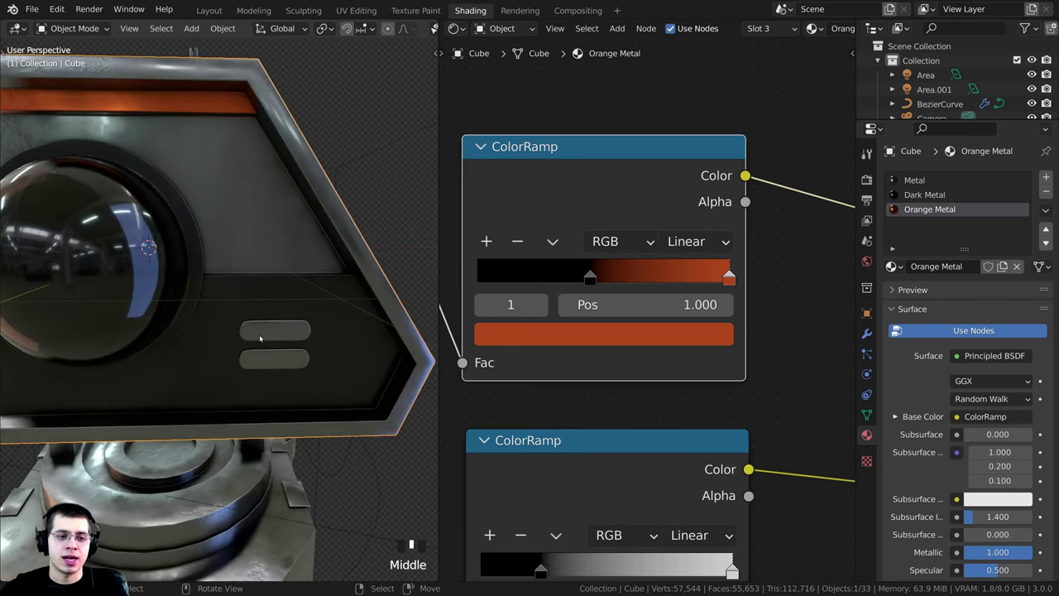
right_click(260, 333)
scroll(264, 341, "down", 1)
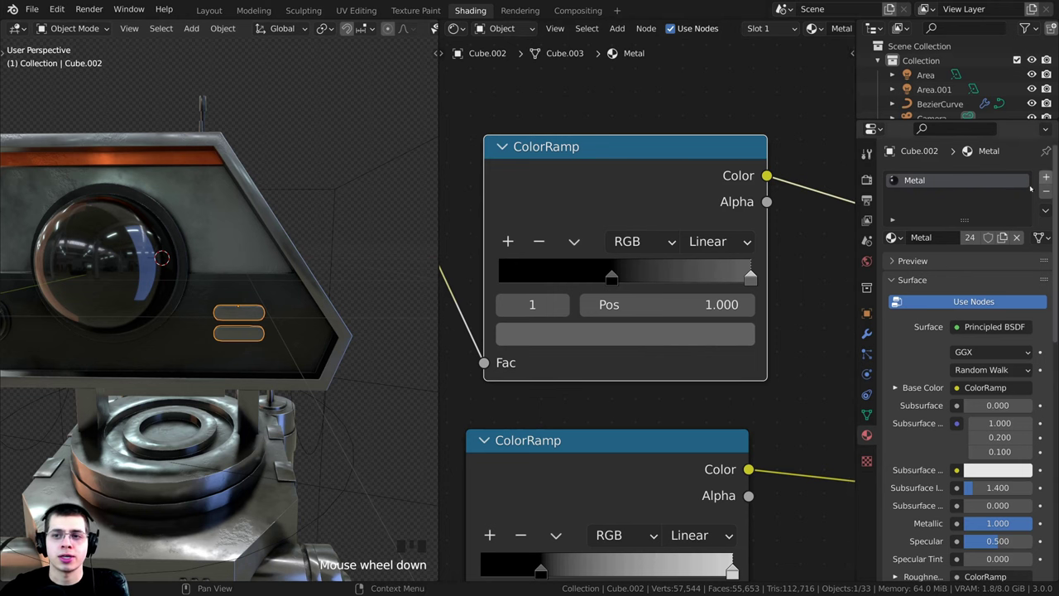
left_click(209, 10)
scroll(575, 399, "down", 3)
middle_click_drag(575, 400, 500, 290, "shift")
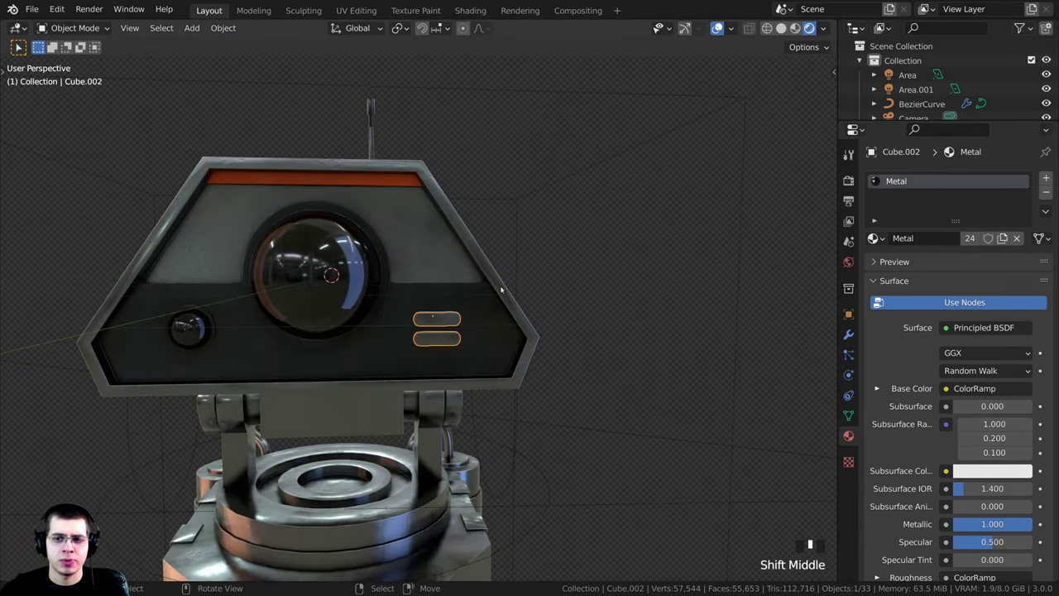
- Replace the rounded bars' Metal material with a new material named Blue Light
left_click(1017, 238)
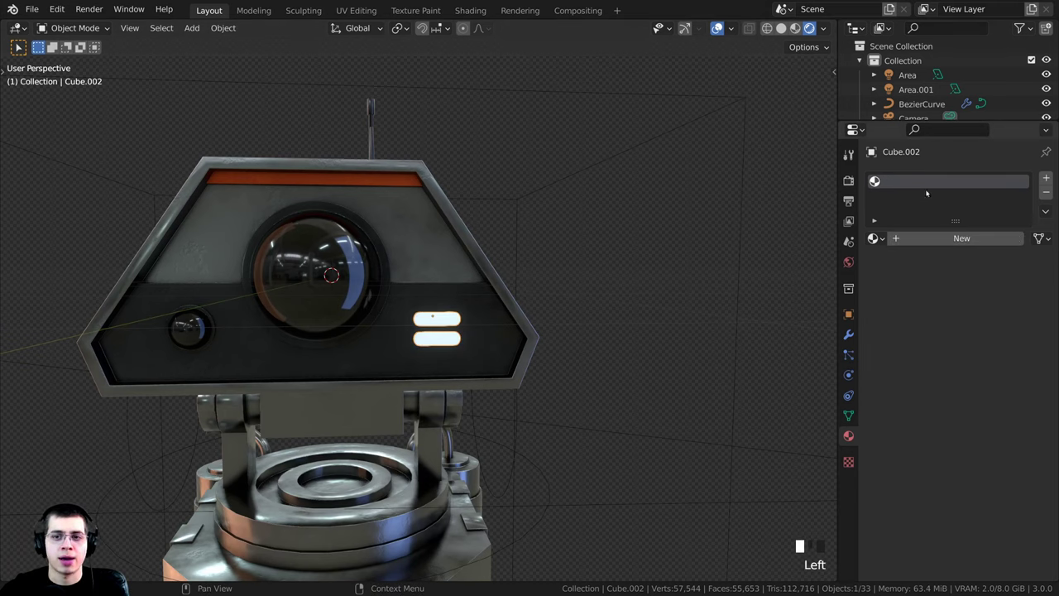
left_click(924, 240)
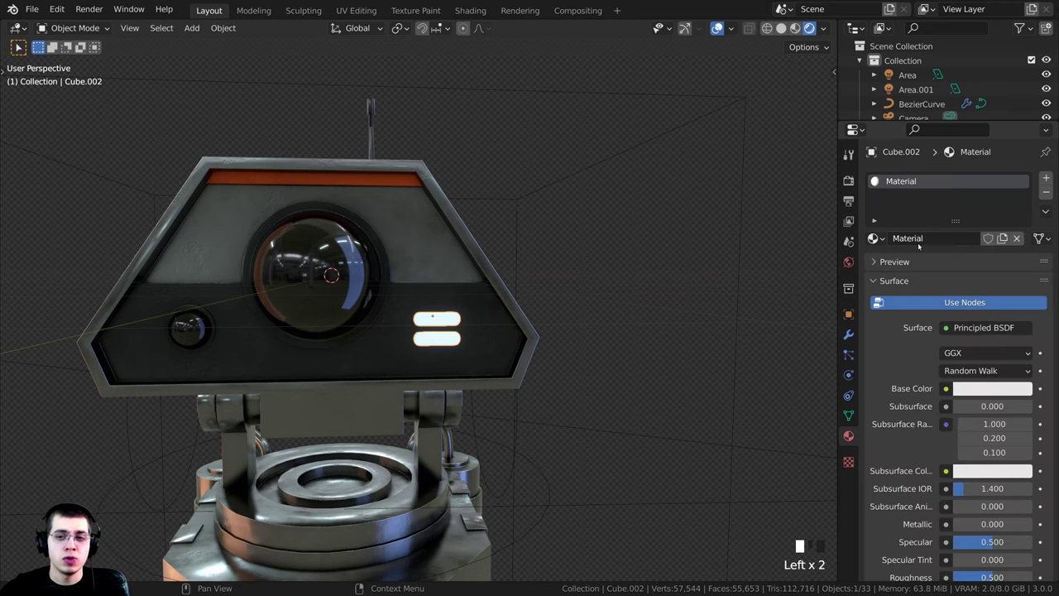
left_click(917, 238)
type("Blue")
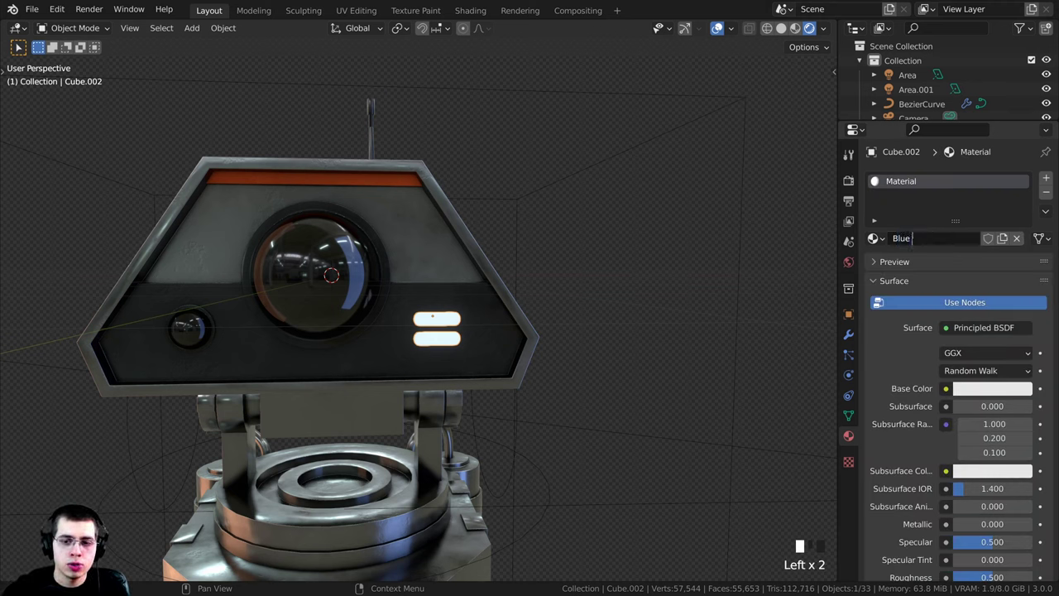
type(" Light")
left_click(888, 293)
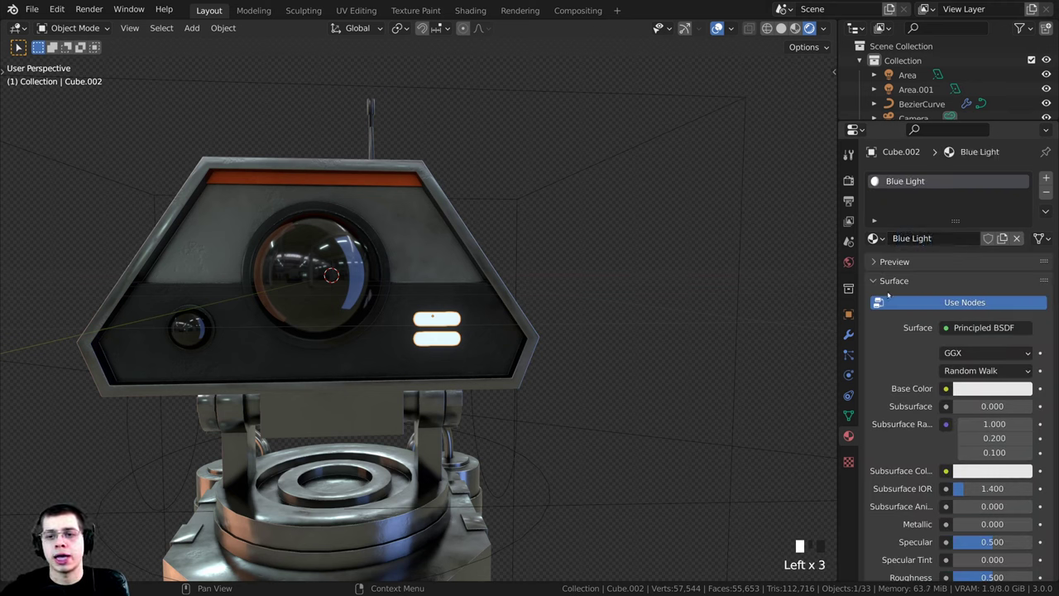
- Change the Blue Light material's surface shader to Emission and set its strength to 8
scroll(954, 285, "down", 1)
scroll(901, 291, "down", 1)
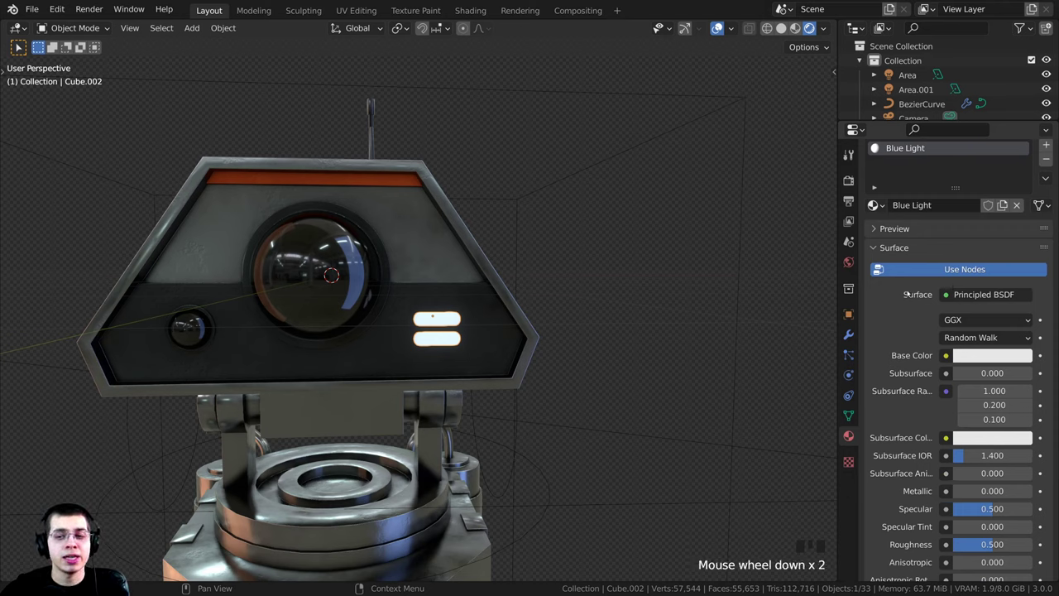
left_click(981, 293)
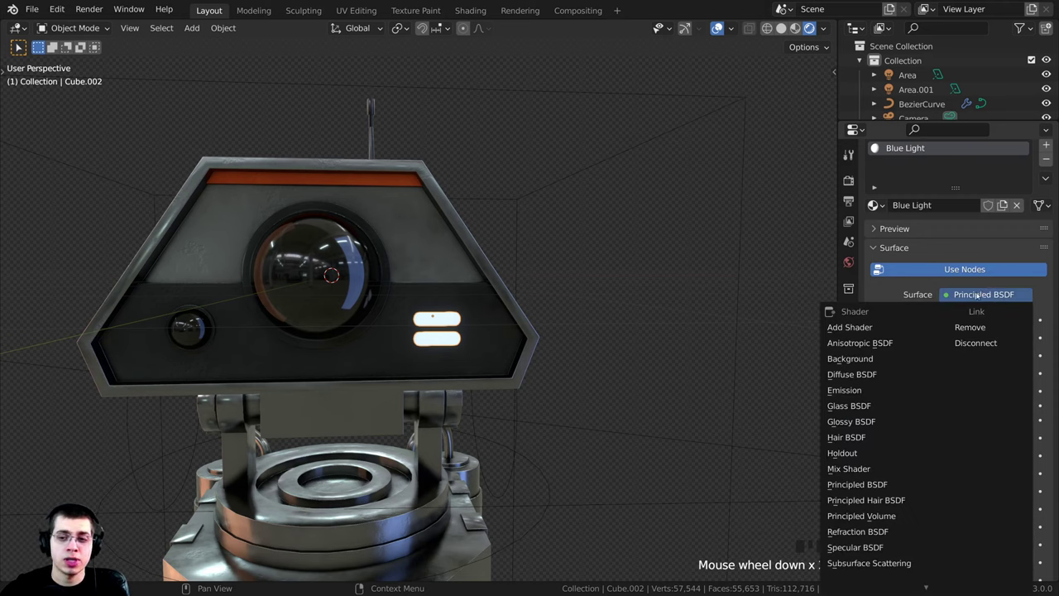
left_click(848, 391)
scroll(452, 337, "up", 2)
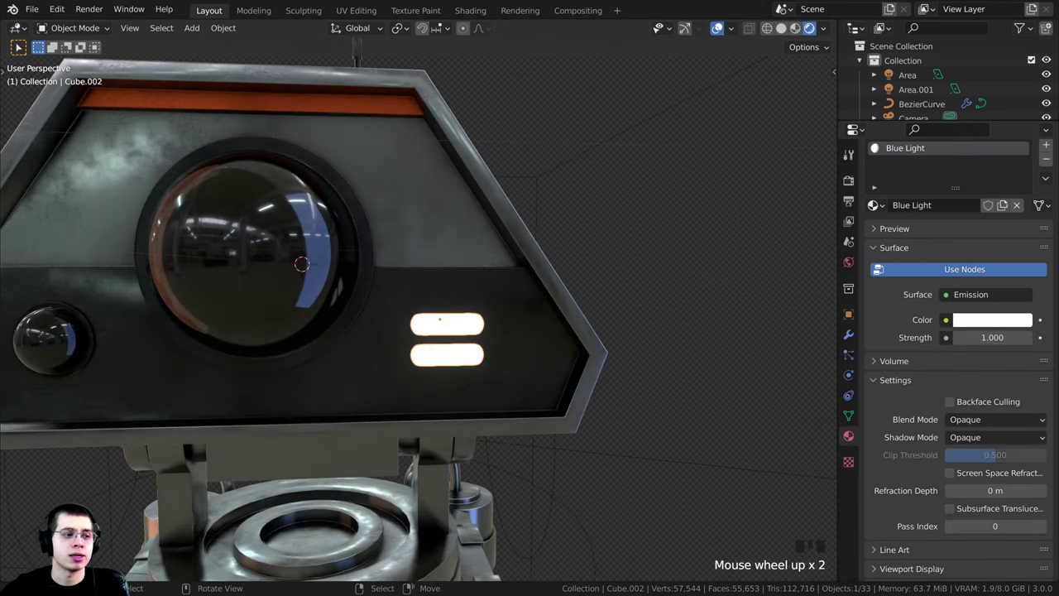
left_click(974, 337)
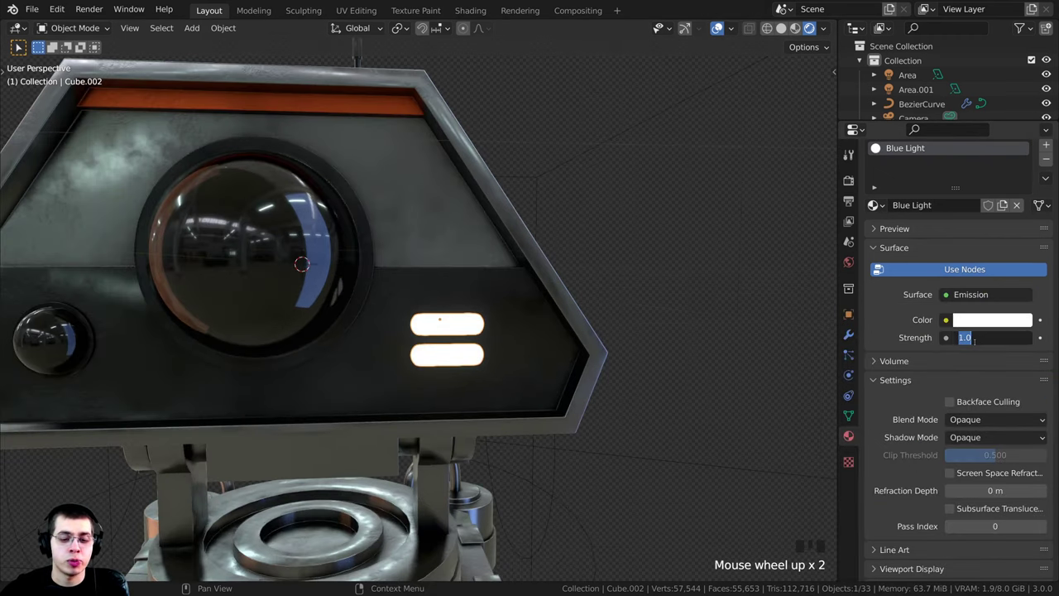
type("8")
left_click(975, 339)
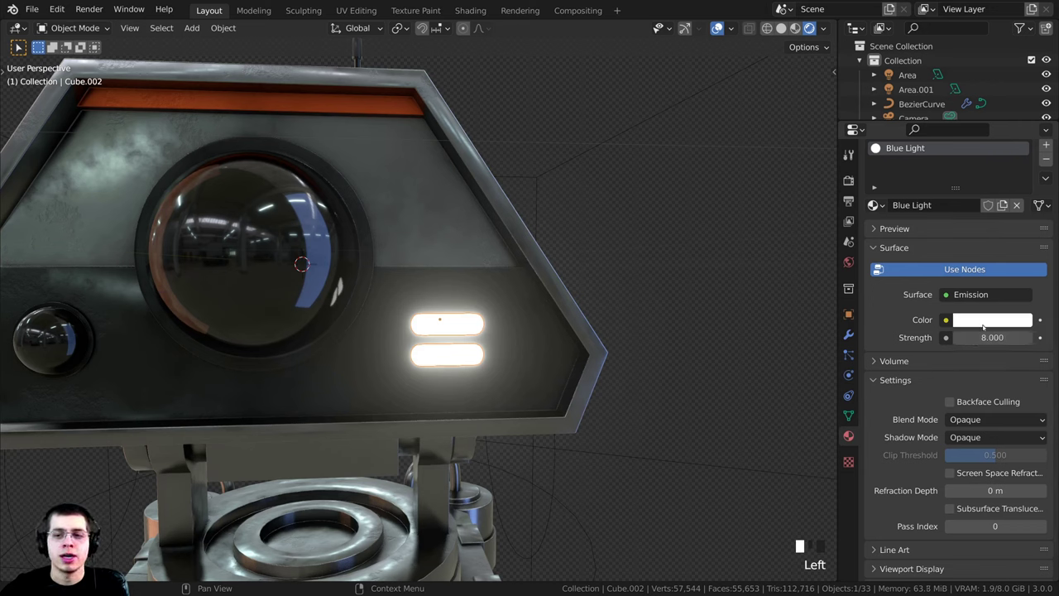
- Set the Blue Light emission colour to light blue and deselect the rounded bars
left_click(980, 321)
left_click_drag(963, 156, 974, 143)
scroll(378, 298, "down", 3)
key("alt+a")
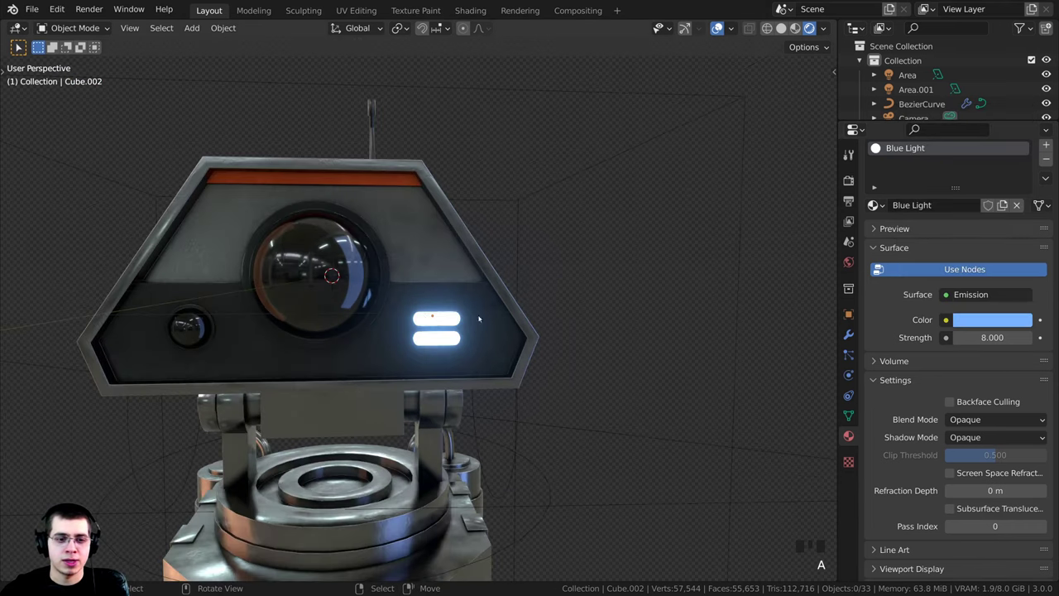
- Tint Eevee's Bloom effect light blue, hex C4E0FF, in the render settings
left_click(848, 180)
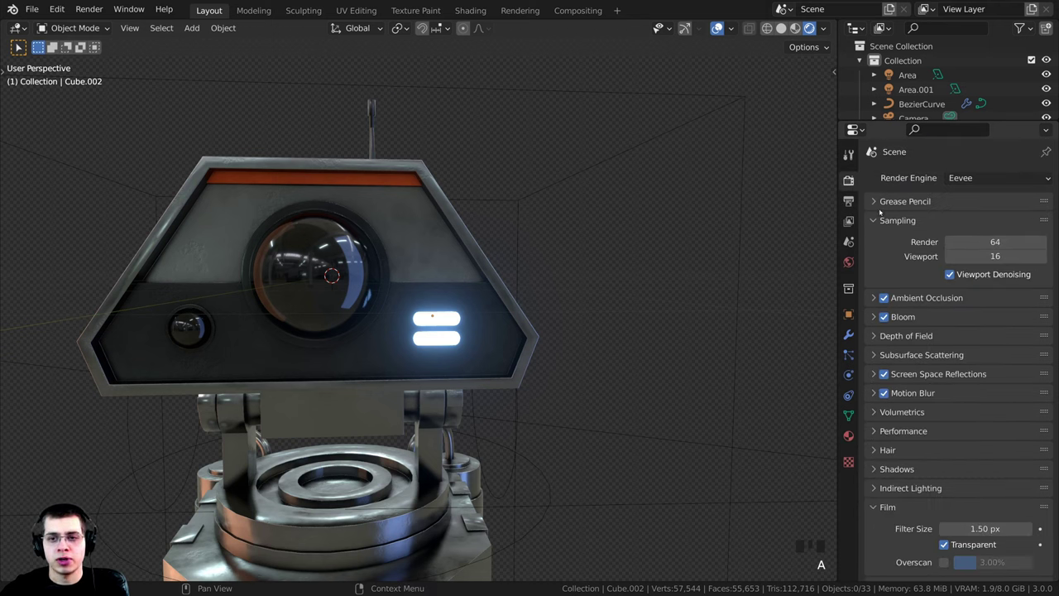
left_click(878, 216)
left_click(870, 260)
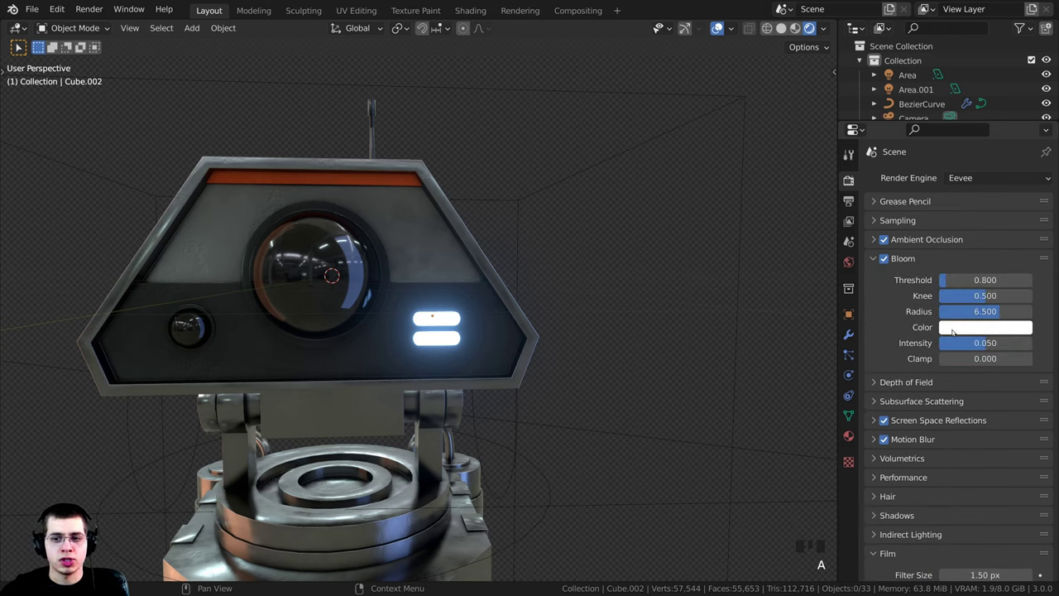
left_click(952, 331)
left_click(961, 186)
left_click(966, 177)
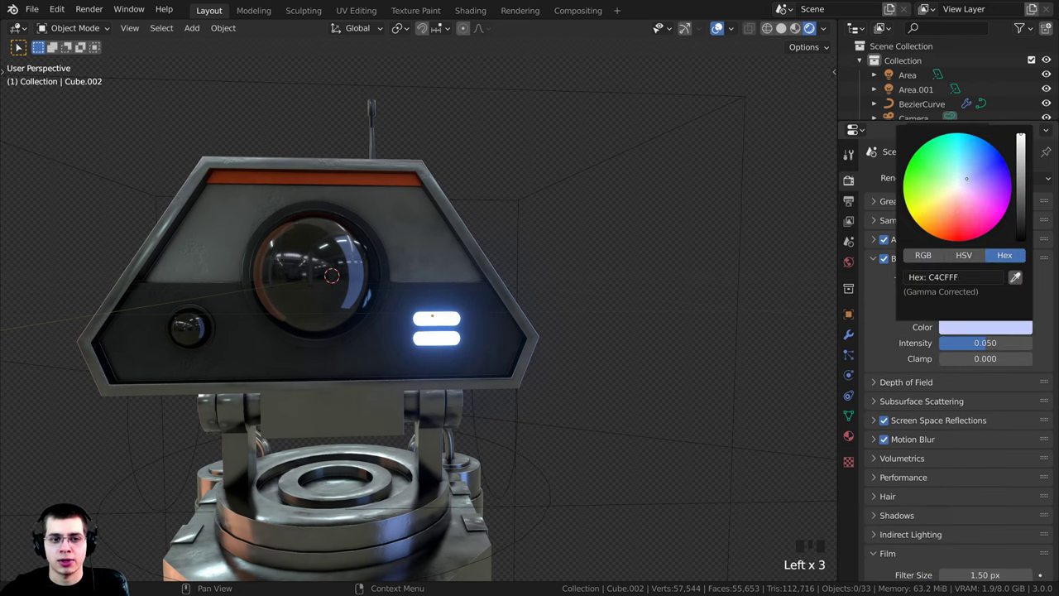
left_click_drag(965, 176, 964, 175)
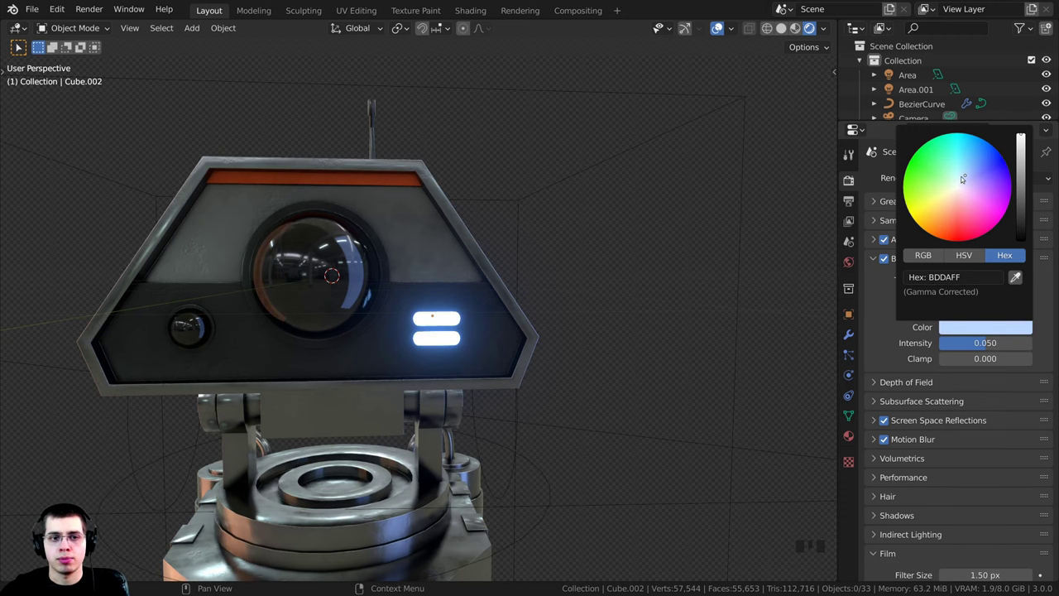
scroll(610, 218, "up", 2)
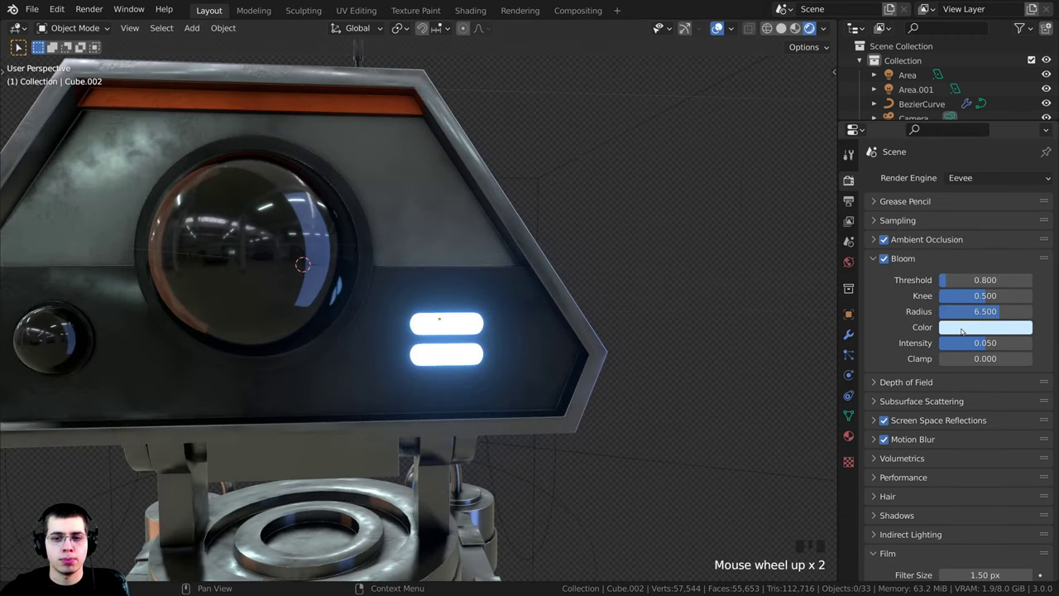
left_click(961, 331)
left_click(963, 179)
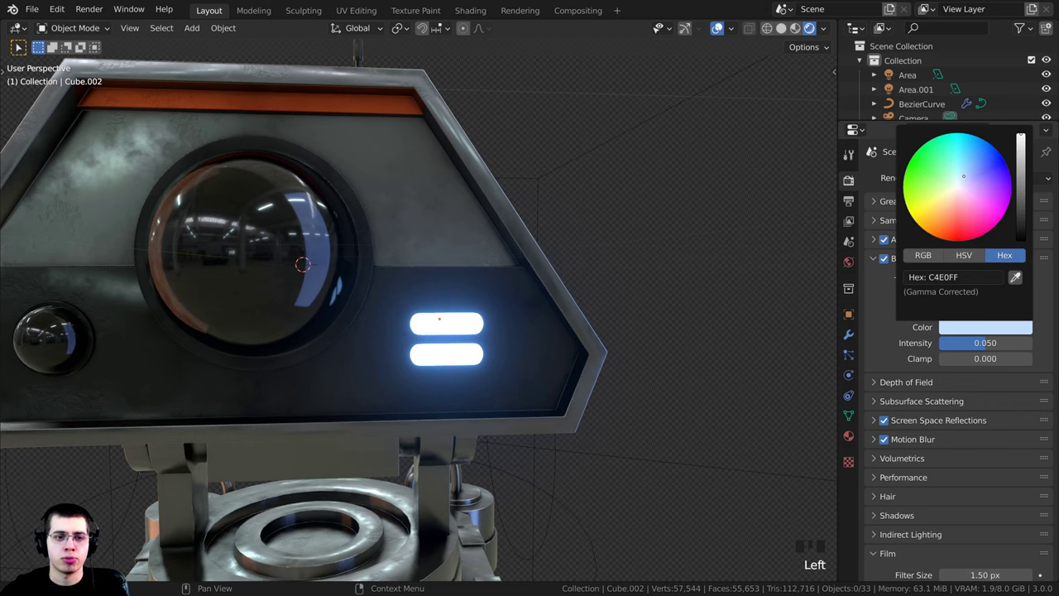
scroll(418, 306, "down", 2)
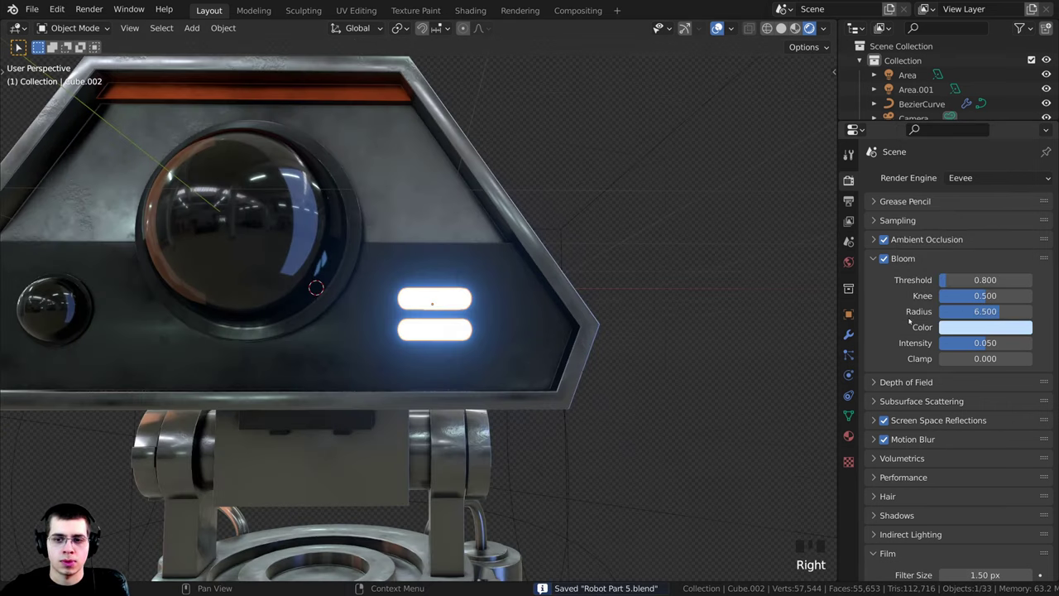
- Raise the Bloom intensity to 0.1 and save the file
left_click_drag(985, 343, 1031, 342)
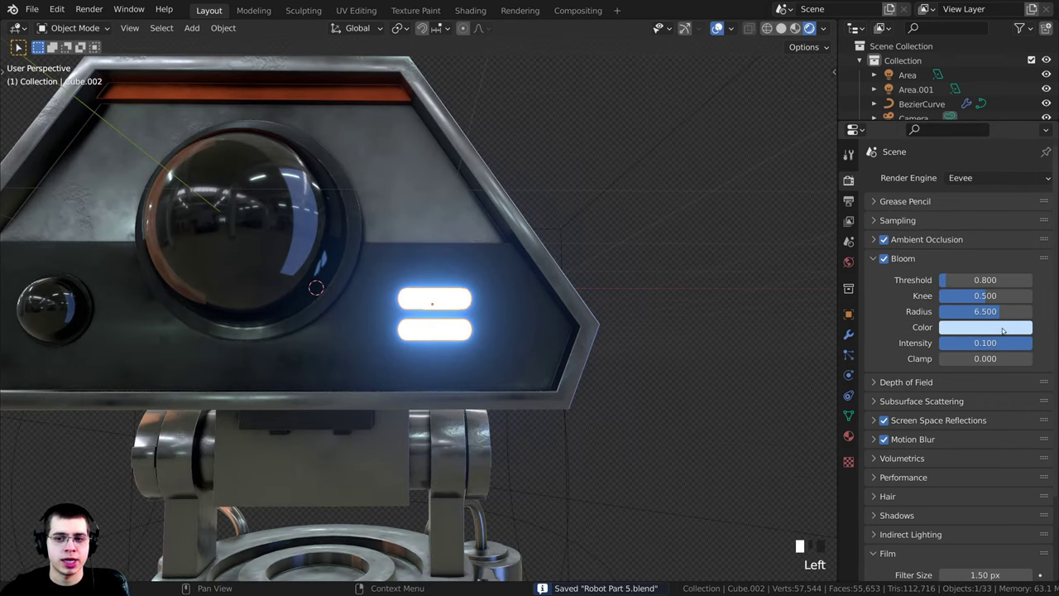
left_click(962, 343)
left_click(579, 337)
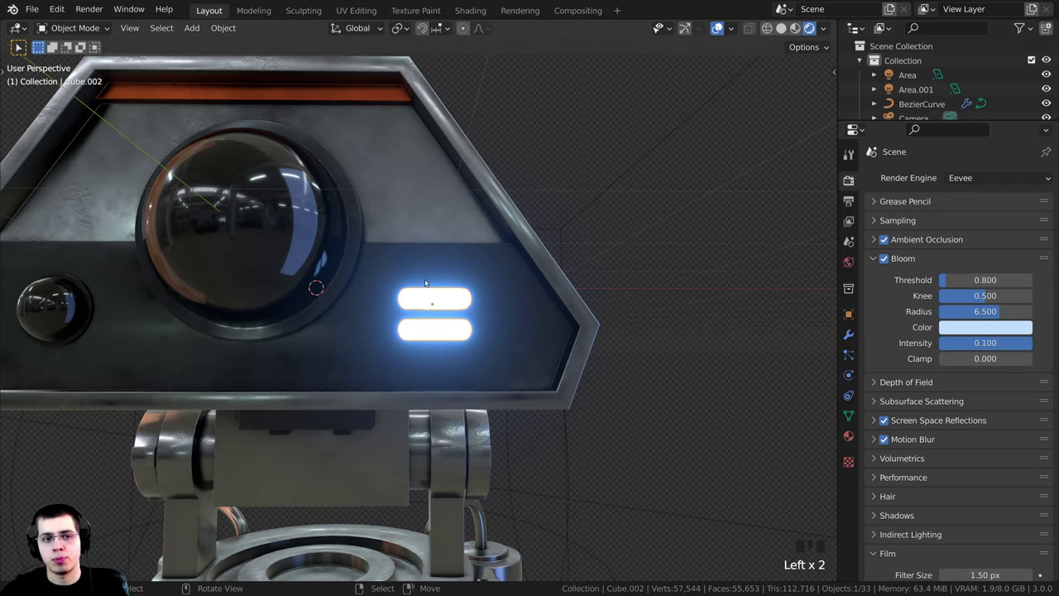
scroll(443, 330, "down", 4)
middle_click_drag(405, 339, 405, 210)
scroll(443, 330, "down", 3)
key("ctrl+s")
- Examine the robot's head, body and glowing lights from several angles, close up and from farther away
scroll(450, 314, "up", 2)
scroll(439, 274, "up", 1)
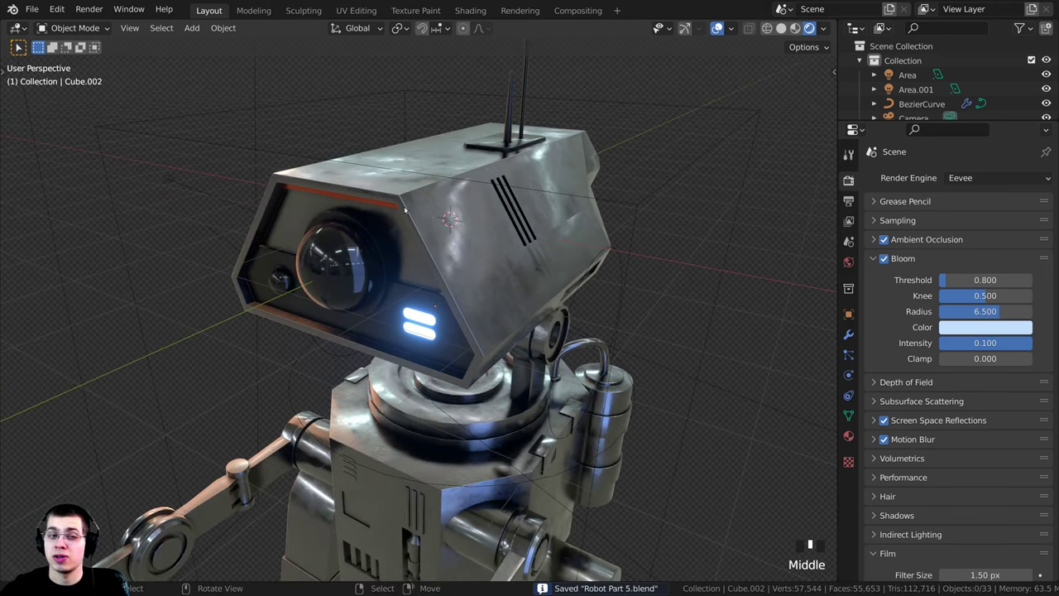
middle_click_drag(456, 331, 446, 323)
middle_click_drag(447, 323, 402, 291, "shift")
scroll(430, 315, "down", 3)
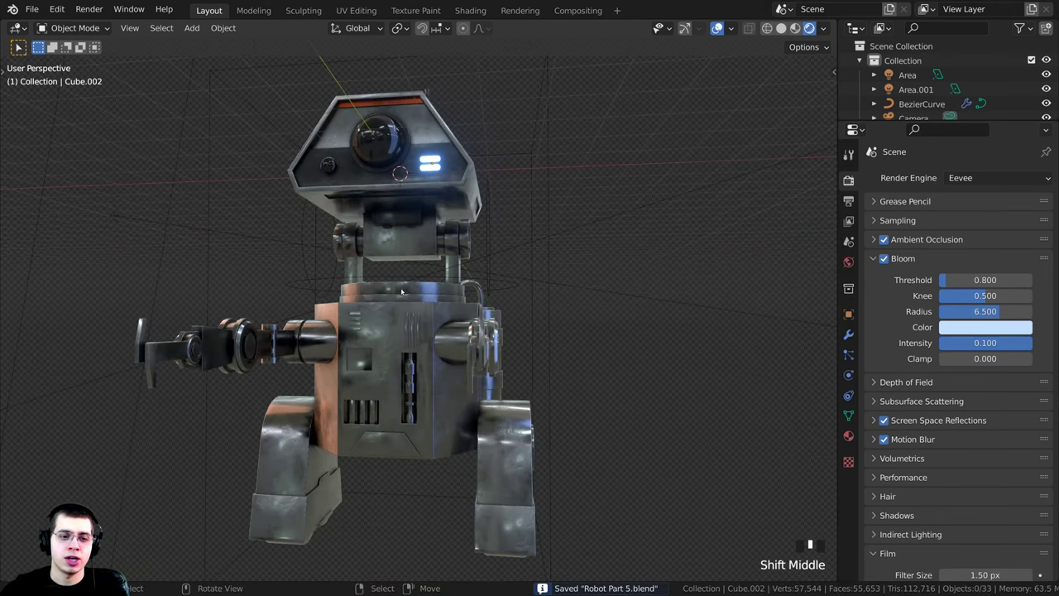
middle_click_drag(404, 438, 428, 265)
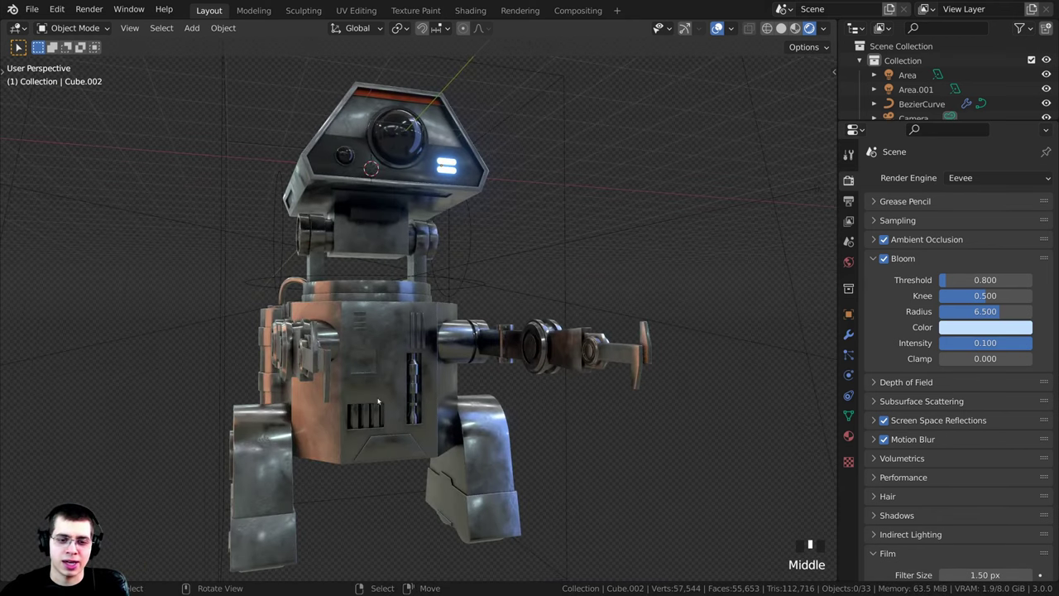
middle_click_drag(377, 446, 413, 422)
middle_click_drag(414, 422, 347, 397, "shift")
middle_click_drag(347, 397, 398, 216, "shift")
scroll(401, 149, "up", 1)
middle_click_drag(344, 268, 408, 284)
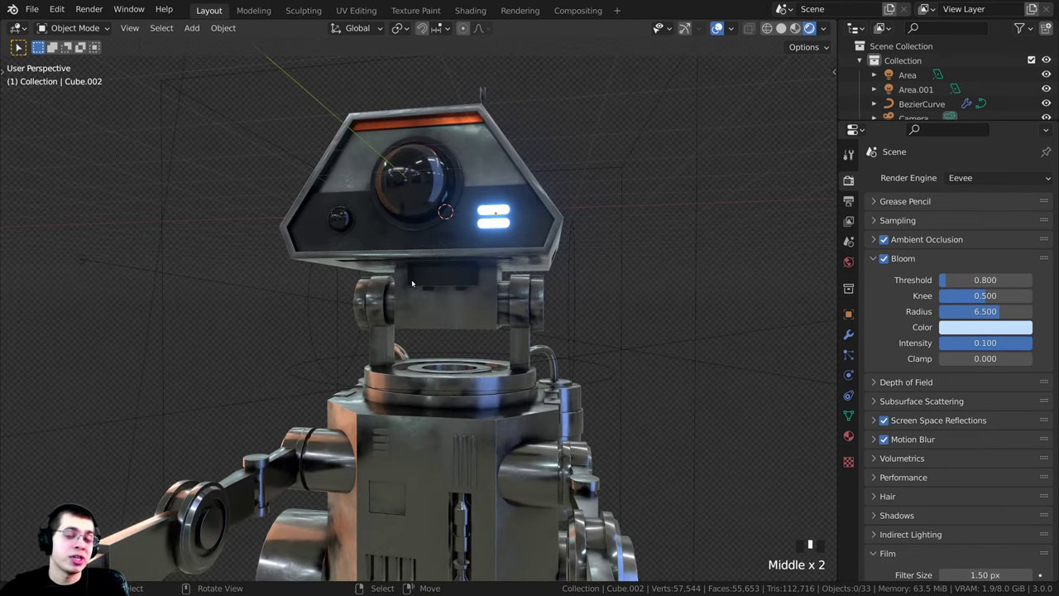
scroll(455, 283, "down", 3)
scroll(495, 278, "down", 2)
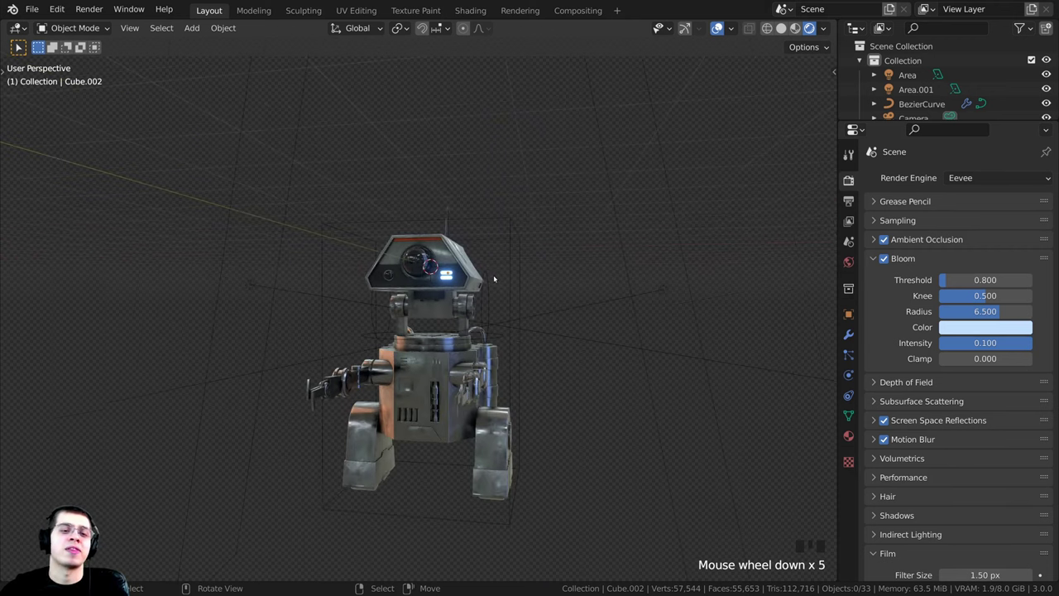
scroll(494, 279, "up", 2)
middle_click_drag(489, 273, 545, 239)
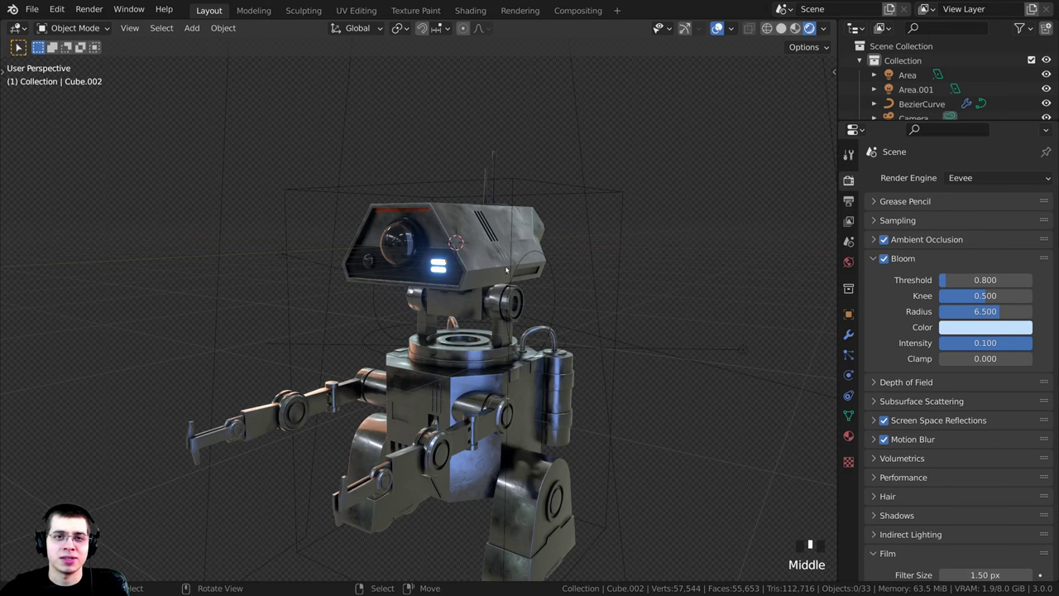
- Hide the two area lights and the camera around the robot
scroll(529, 298, "down", 3)
right_click(548, 327)
middle_click_drag(547, 326, 303, 273)
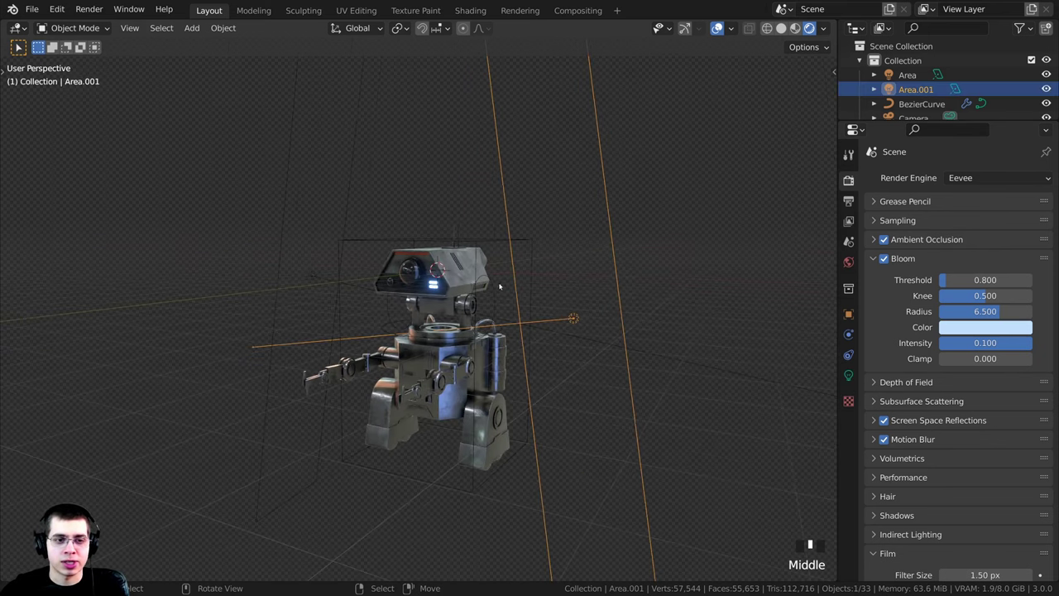
key("h")
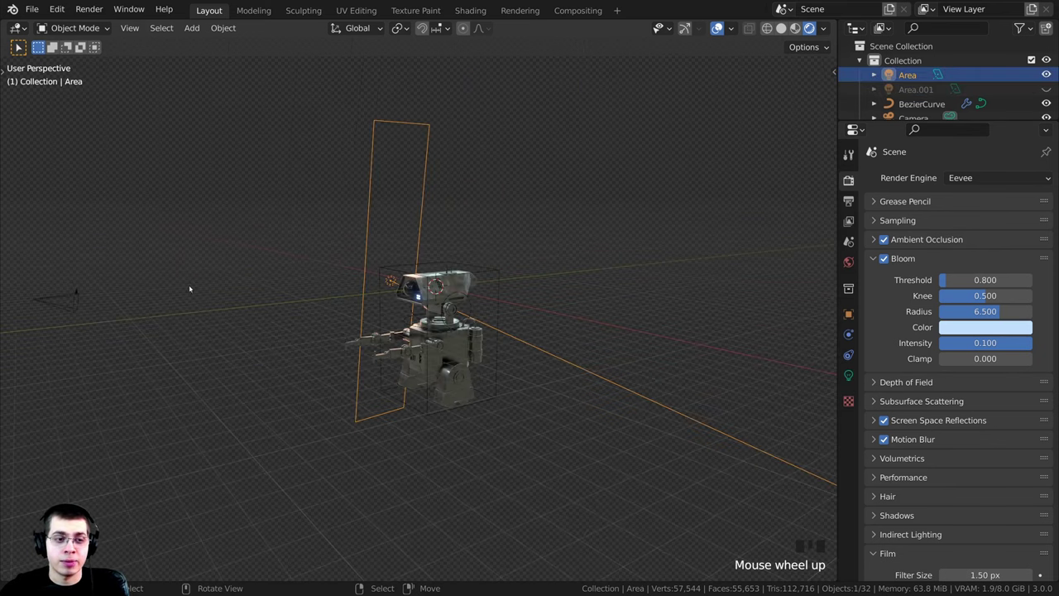
key("h")
right_click(92, 294)
middle_click_drag(92, 293, 449, 248, "shift")
key("h")
scroll(462, 302, "up", 3)
scroll(420, 211, "up", 3)
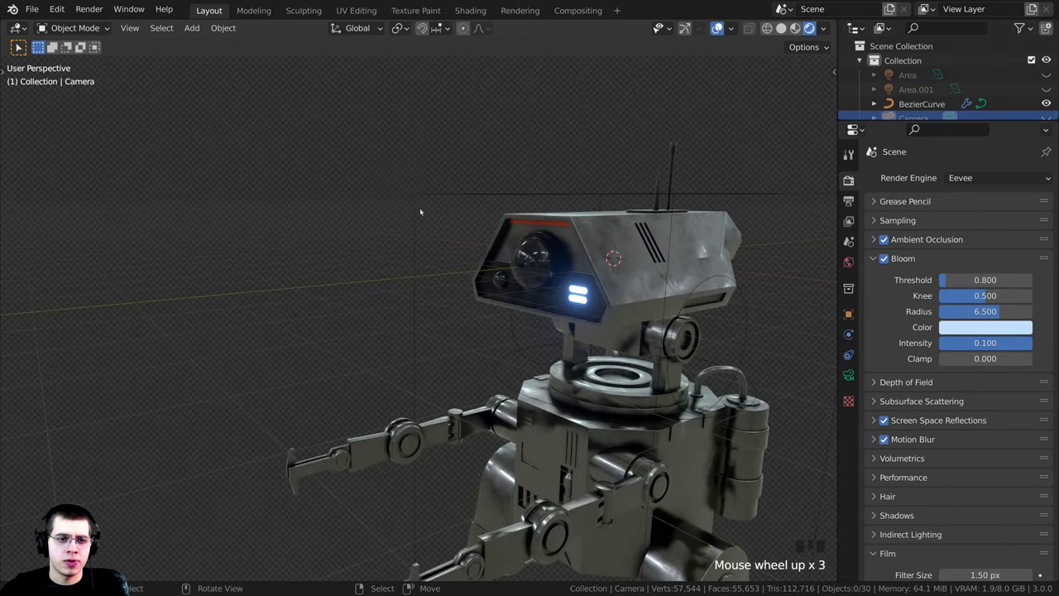
- Hide the wireframe box enclosing the robot, along with the main head shell
right_click(419, 212)
middle_click_drag(420, 211, 391, 303, "shift")
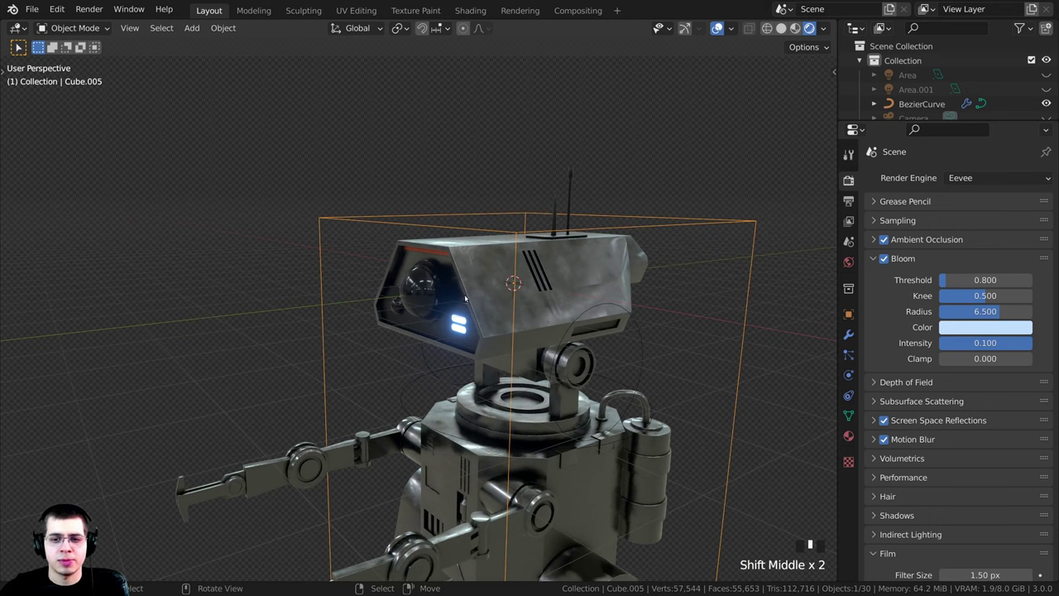
middle_click_drag(509, 298, 537, 284)
key("h")
middle_click_drag(568, 213, 526, 252, "shift")
middle_click_drag(526, 252, 507, 233, "shift")
scroll(488, 273, "up", 1)
right_click(521, 242)
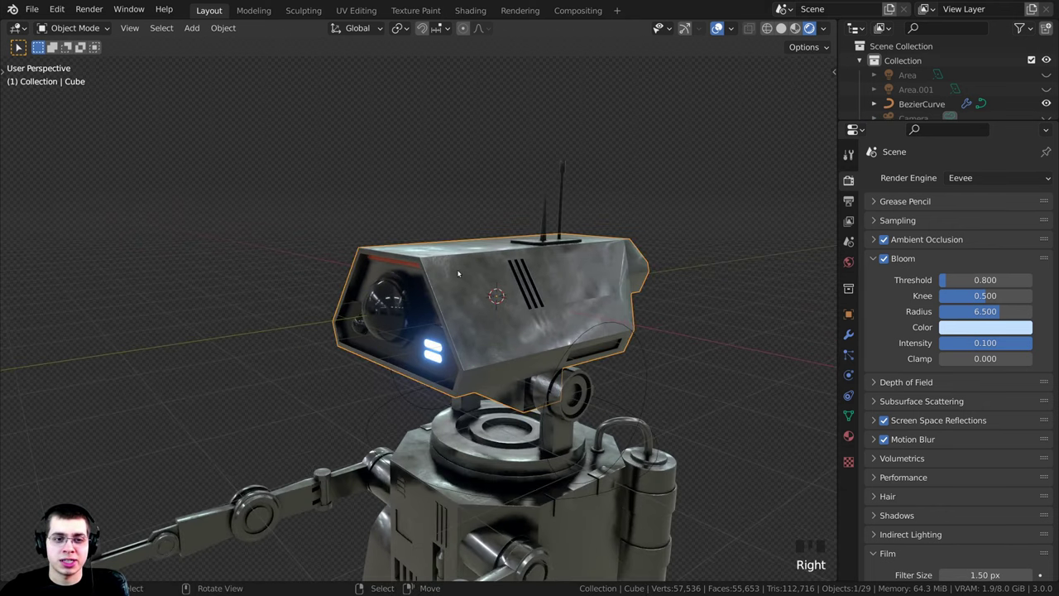
scroll(522, 238, "up", 1)
key("h")
- Hide the antenna base plate and both antennas
right_click(561, 229)
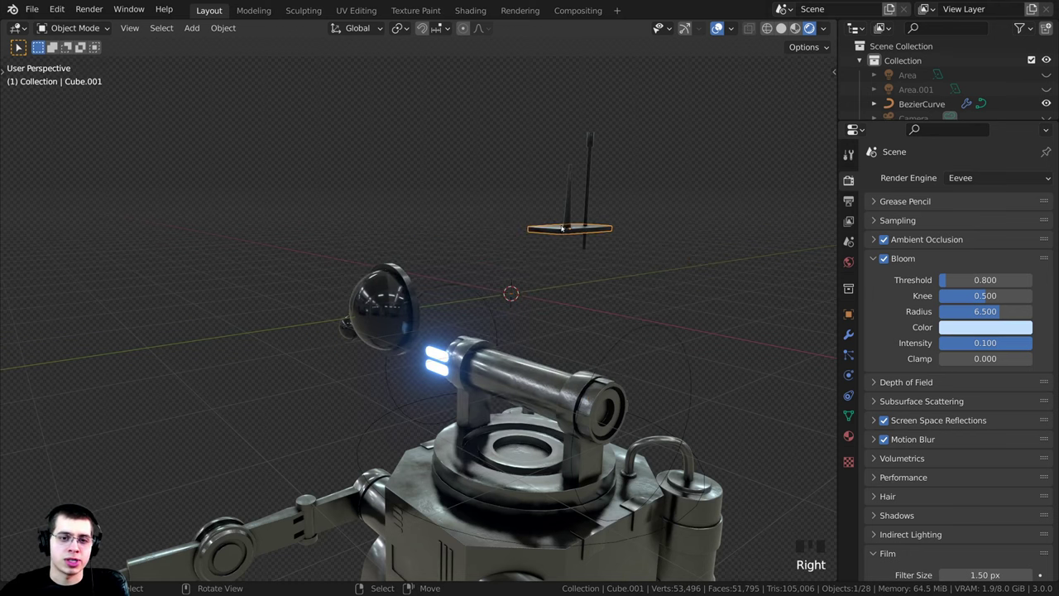
key("h")
right_click(568, 206)
key("h")
right_click(589, 205)
key("h")
- Hide the large eye lens, the small lens beside it and the blue light bars
right_click(396, 282)
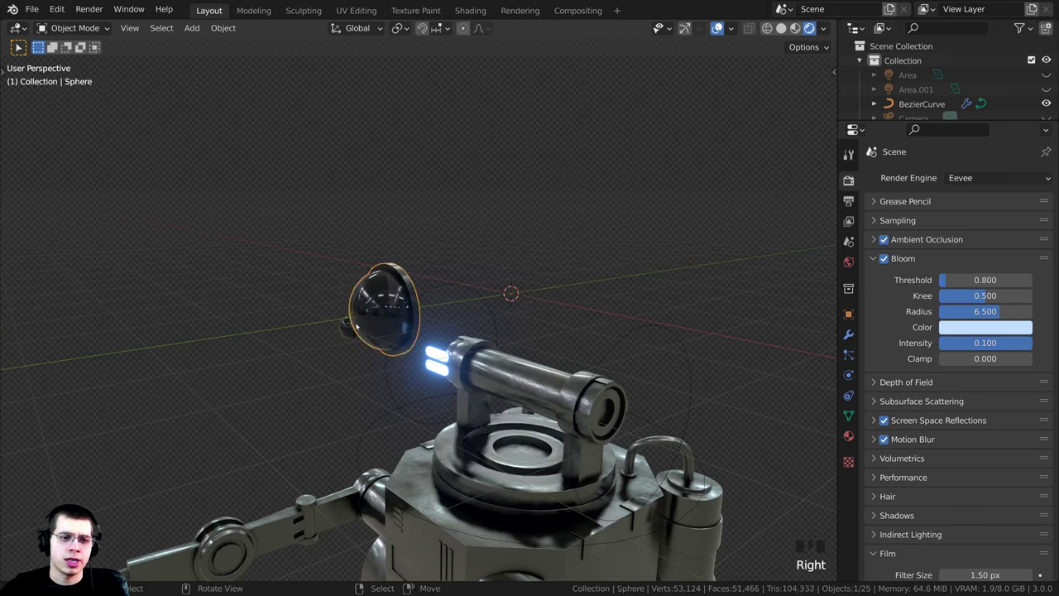
key("h")
right_click(354, 323)
middle_click_drag(394, 322, 516, 263)
right_click(498, 334)
key("h")
- Assign the Dark Metal material to the neck's two-armed support bracket, hide the bracket and save the file
scroll(517, 266, "up", 2)
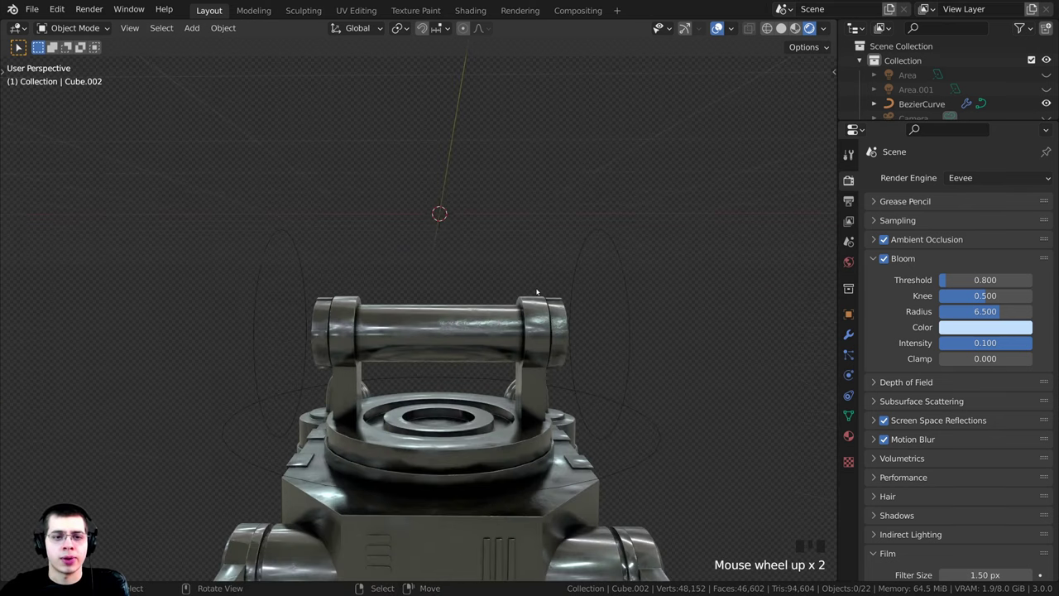
right_click(534, 302)
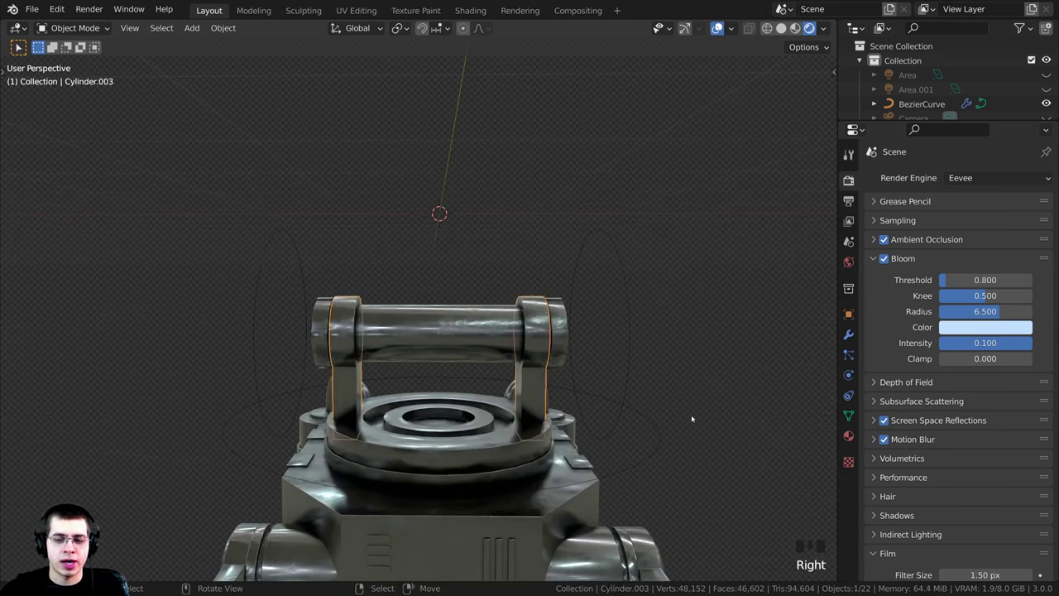
left_click(847, 436)
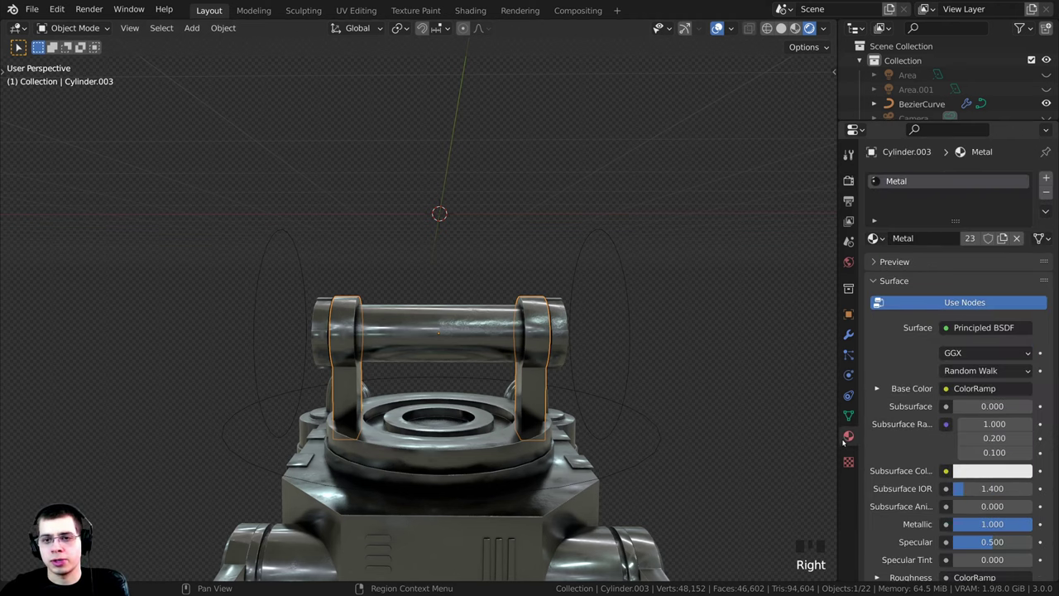
left_click(873, 239)
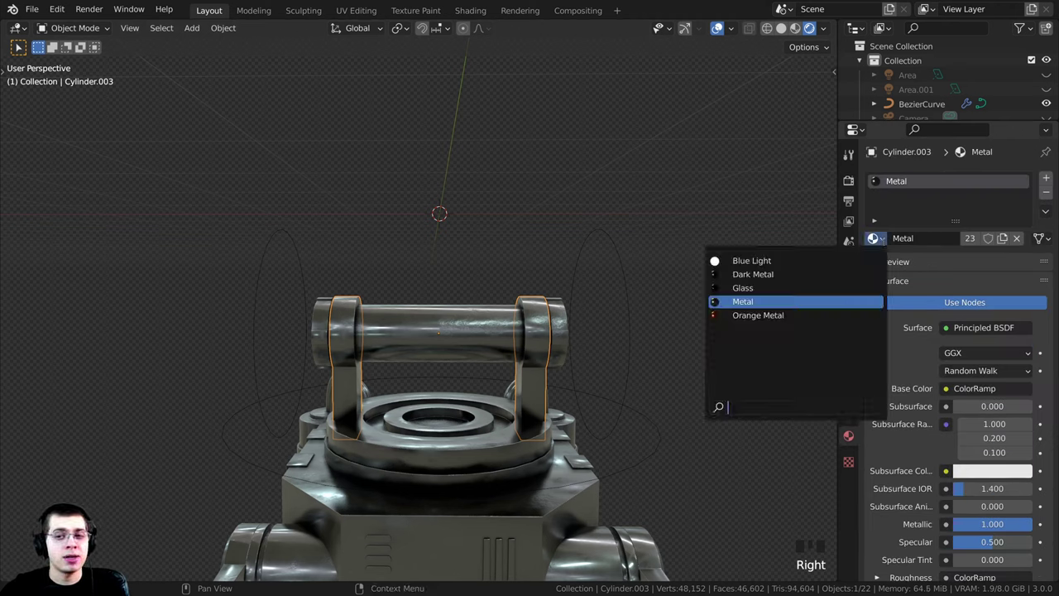
left_click(757, 275)
middle_click_drag(658, 305, 431, 330)
key("Delete")
key("ctrl+s")
- Add a second material slot with Dark Metal to the horizontal neck cylinder while editing its mesh
scroll(590, 257, "down", 3)
left_click(432, 329)
middle_click_drag(526, 356, 192, 348)
scroll(574, 326, "up", 2)
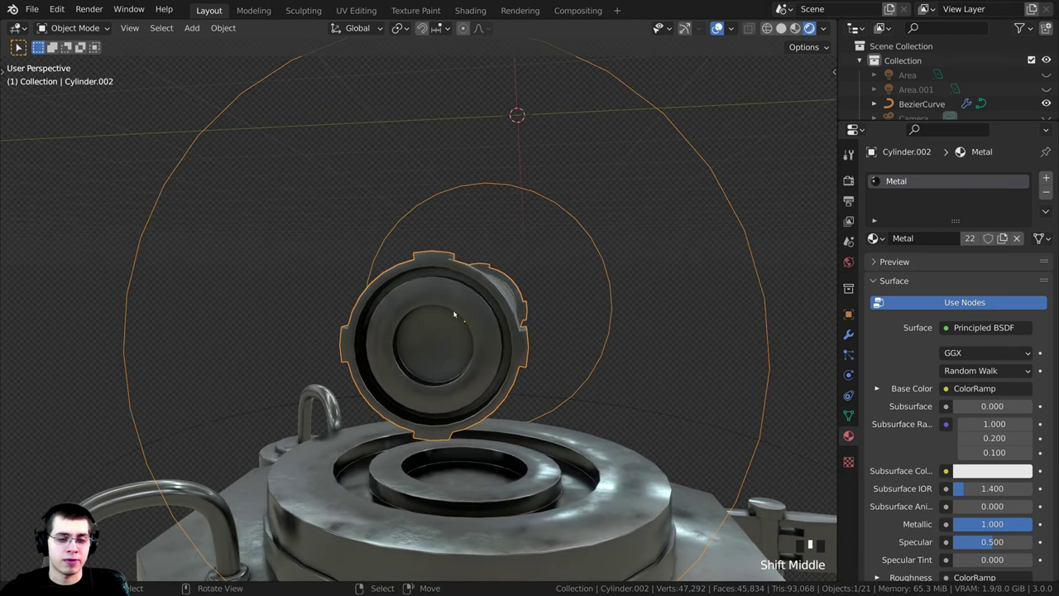
middle_click_drag(449, 323, 555, 288)
key("Tab")
scroll(548, 291, "down", 2)
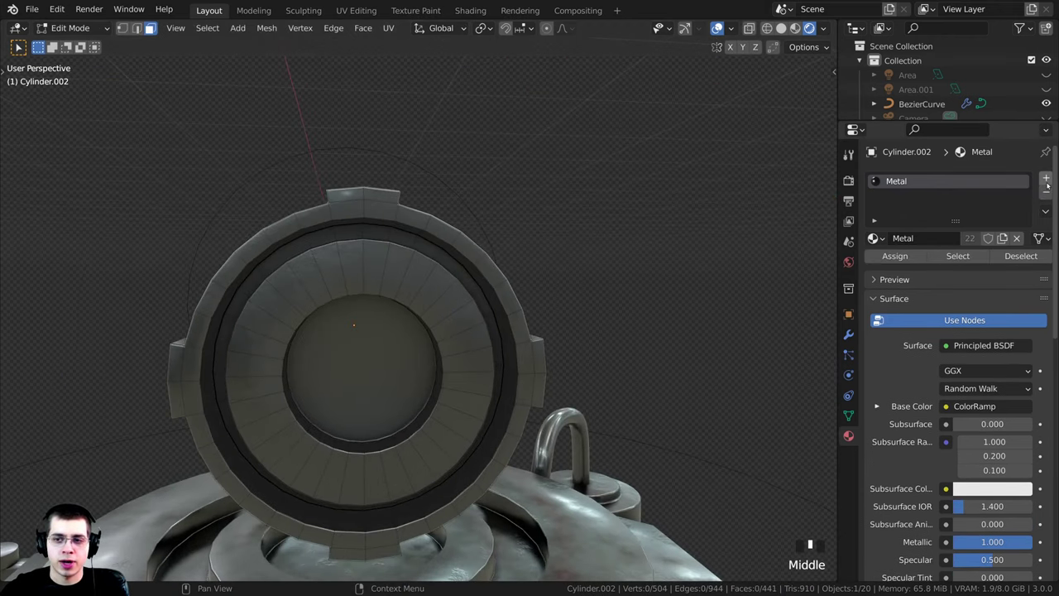
left_click(1045, 178)
left_click(873, 267)
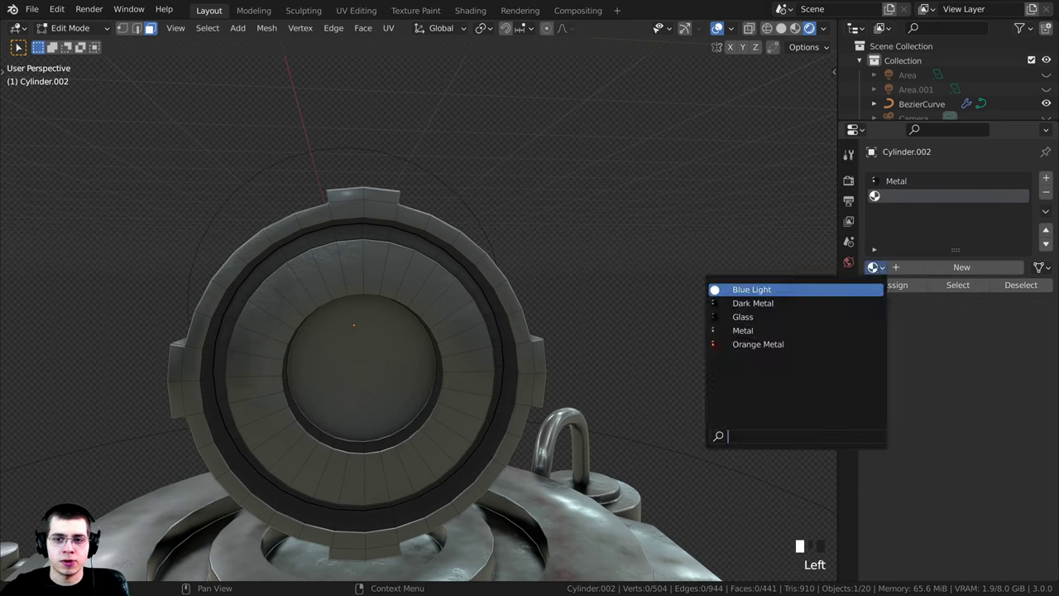
left_click(752, 304)
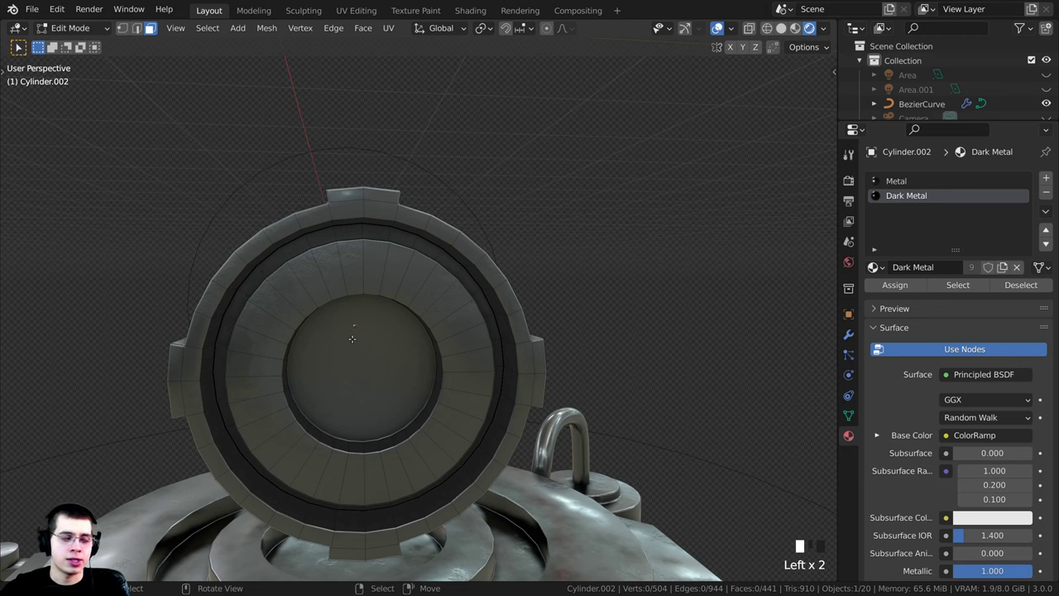
- Assign the Dark Metal material to the round central face at the end of the neck cylinder
middle_click_drag(356, 337, 422, 301)
right_click(365, 323)
scroll(374, 323, "down", 4)
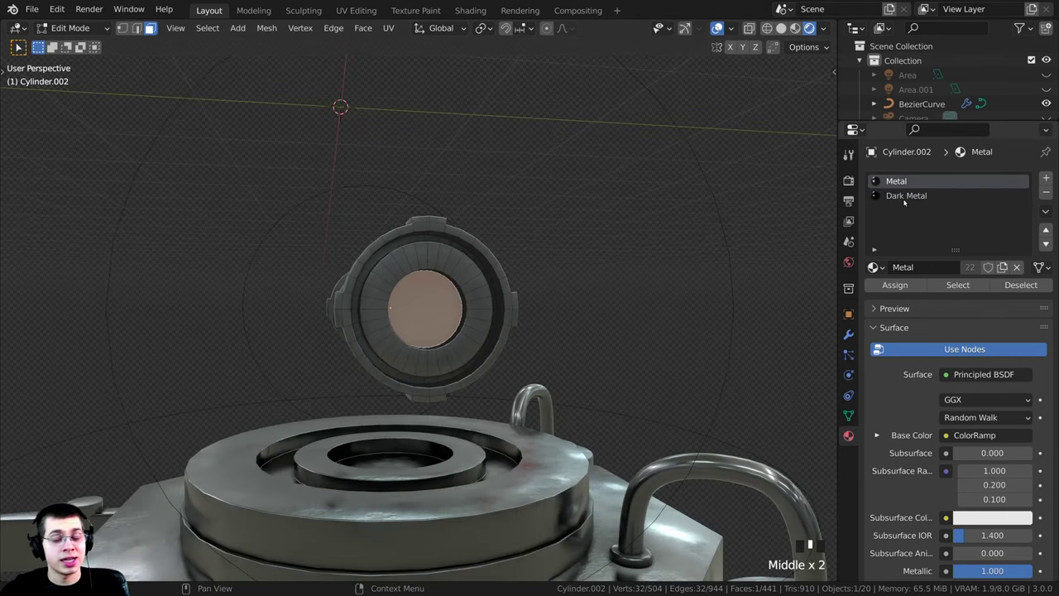
left_click(904, 199)
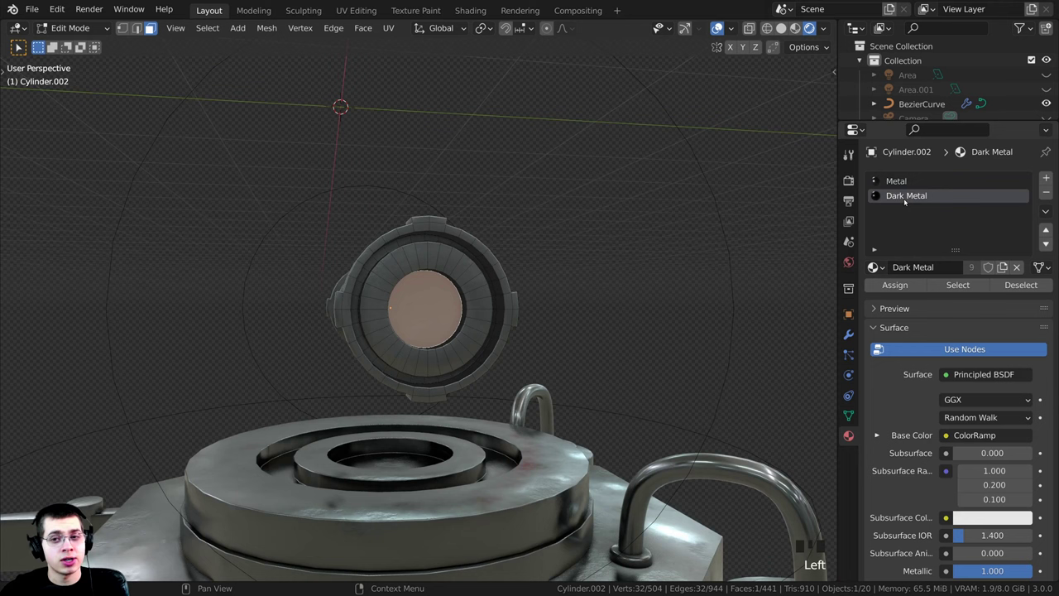
left_click(879, 285)
key("Tab")
middle_click_drag(406, 292, 383, 317)
scroll(383, 317, "down", 3)
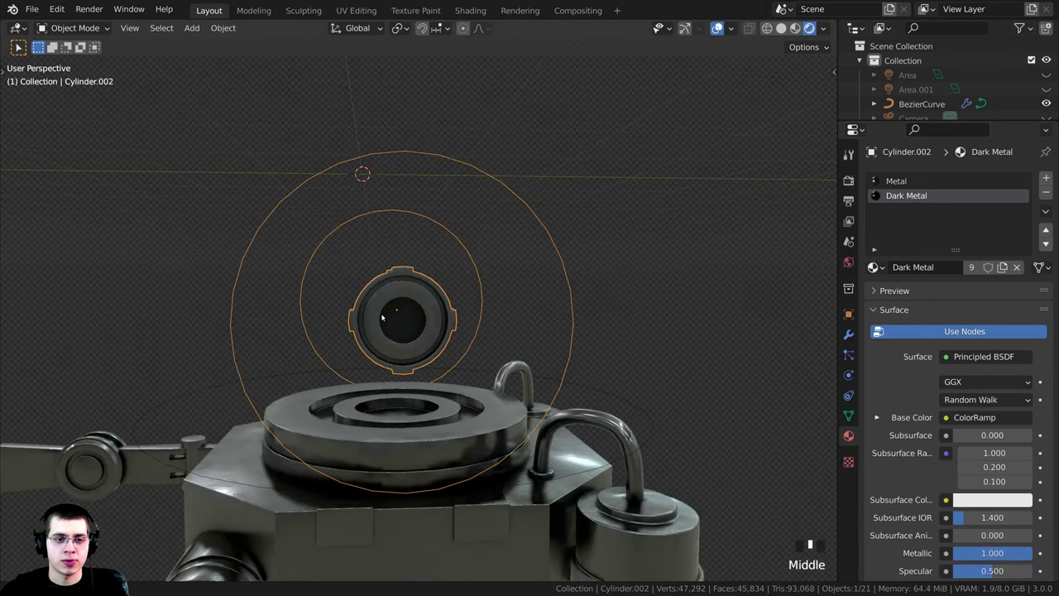
- Select the recessed ring of faces around the neck cylinder's end and add an Orange Metal material slot
scroll(389, 313, "up", 7)
key("Tab")
middle_click_drag(406, 270, 398, 253)
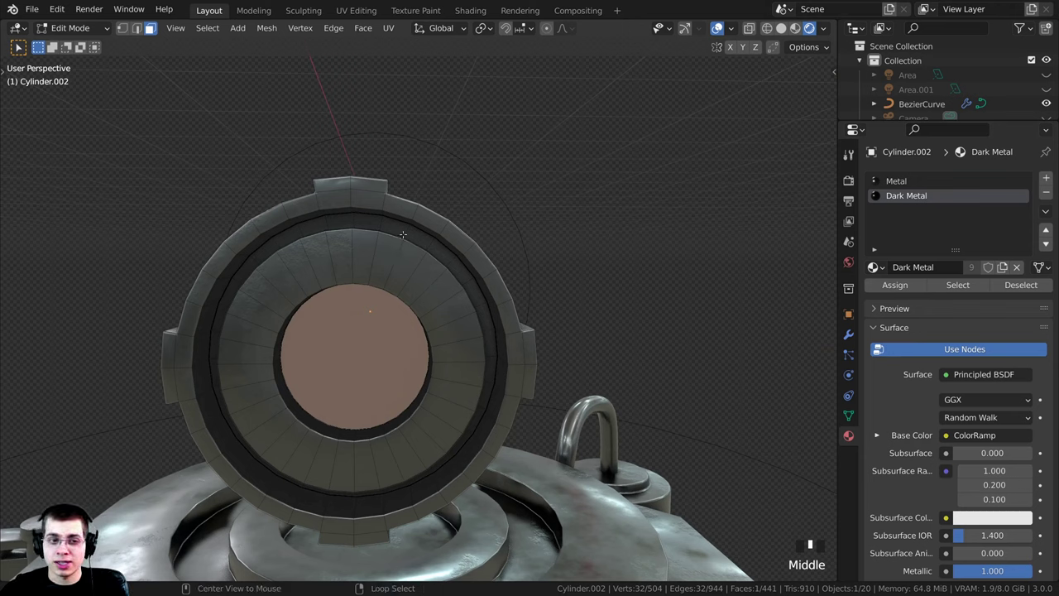
left_click(402, 235, "alt")
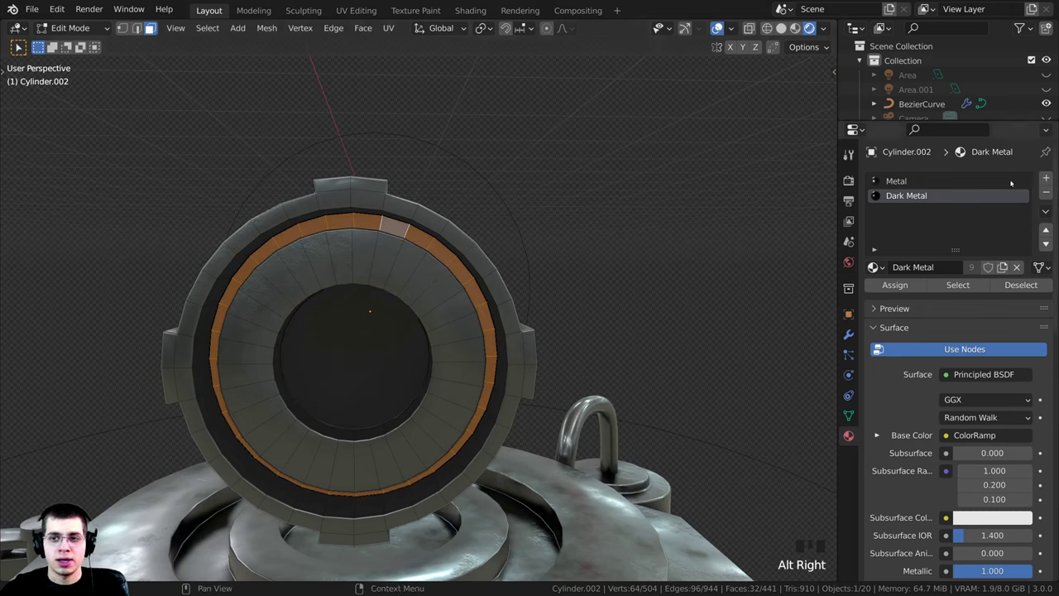
left_click(1046, 179)
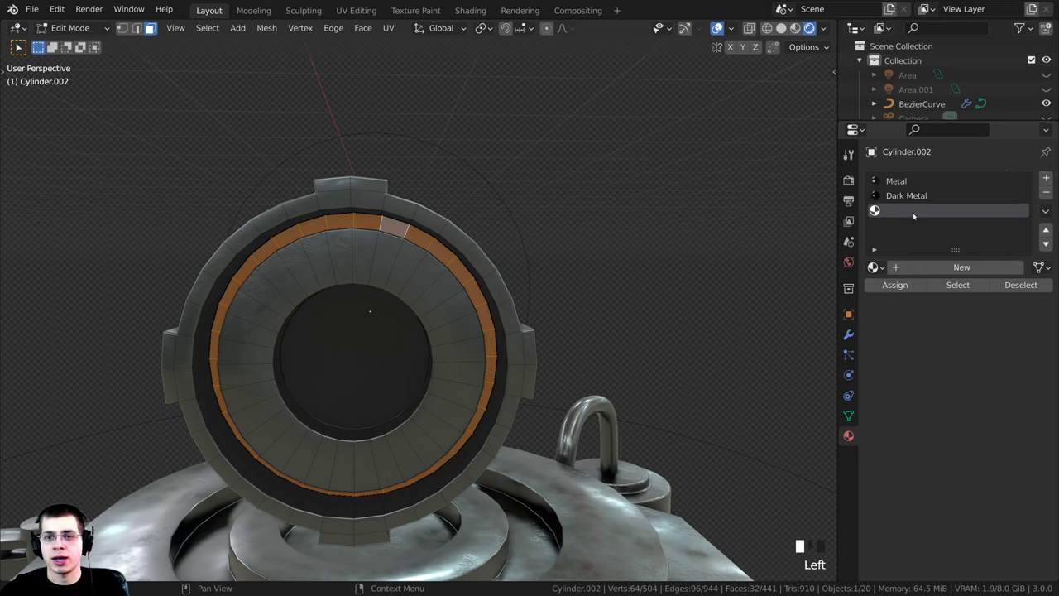
left_click(875, 266)
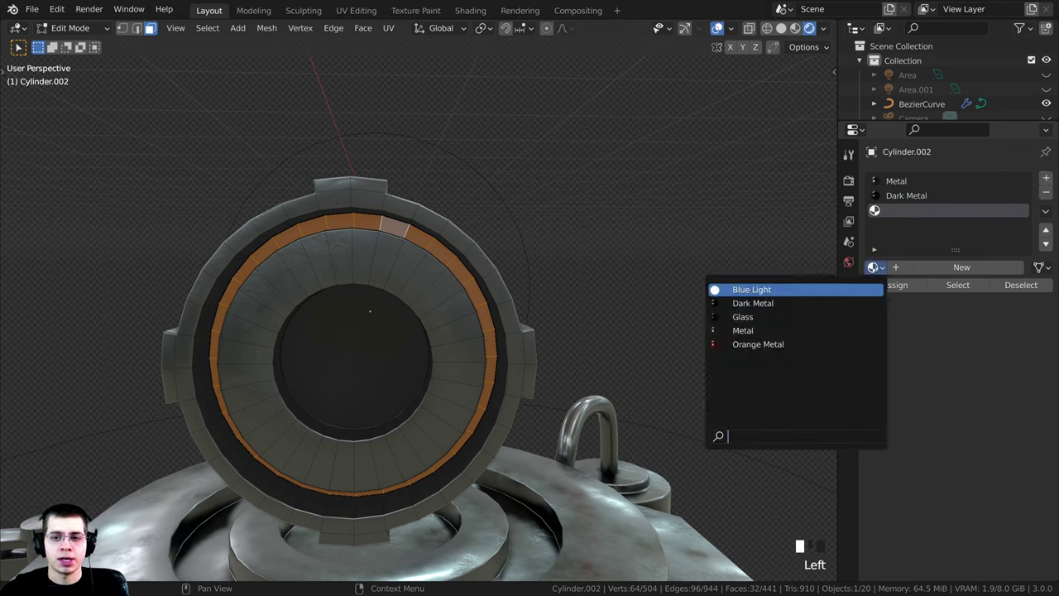
key("Down")
key("Down")
key("Down")
key("Down")
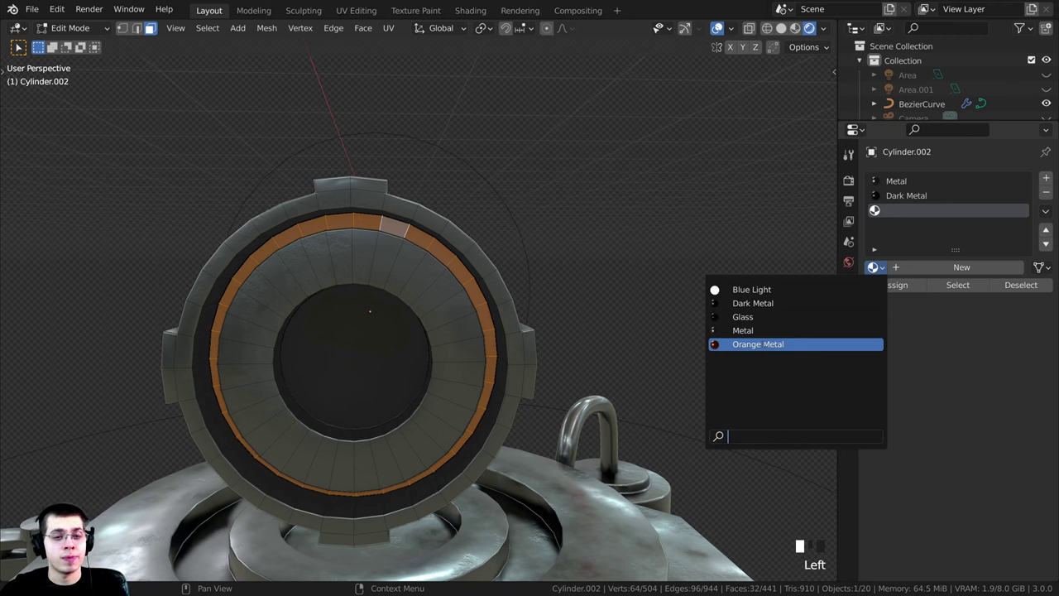
left_click(763, 344)
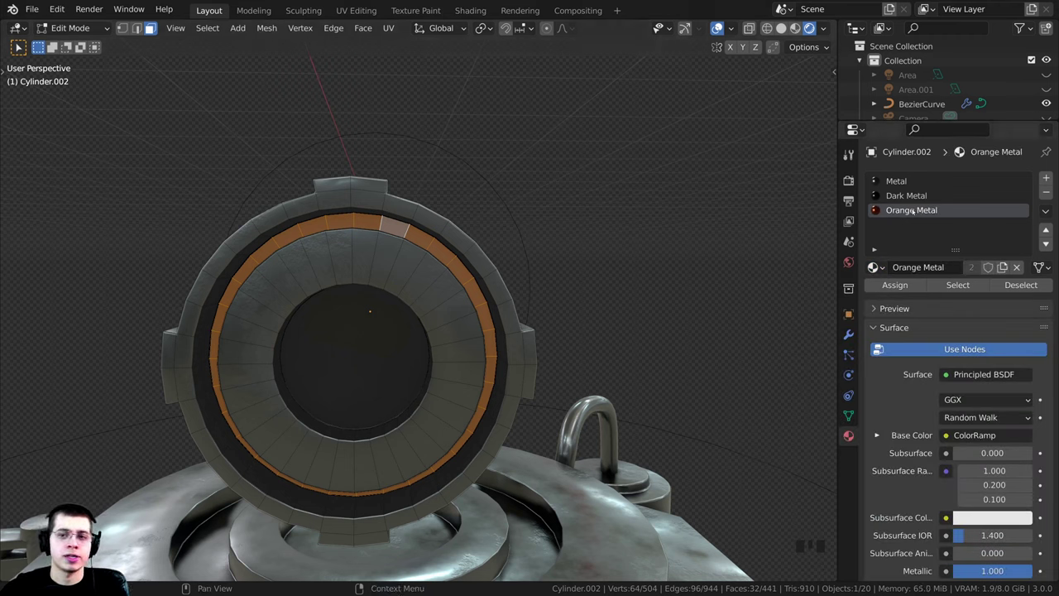
- Assign Orange Metal to the selected ring of faces and return to Object Mode
left_click(894, 285)
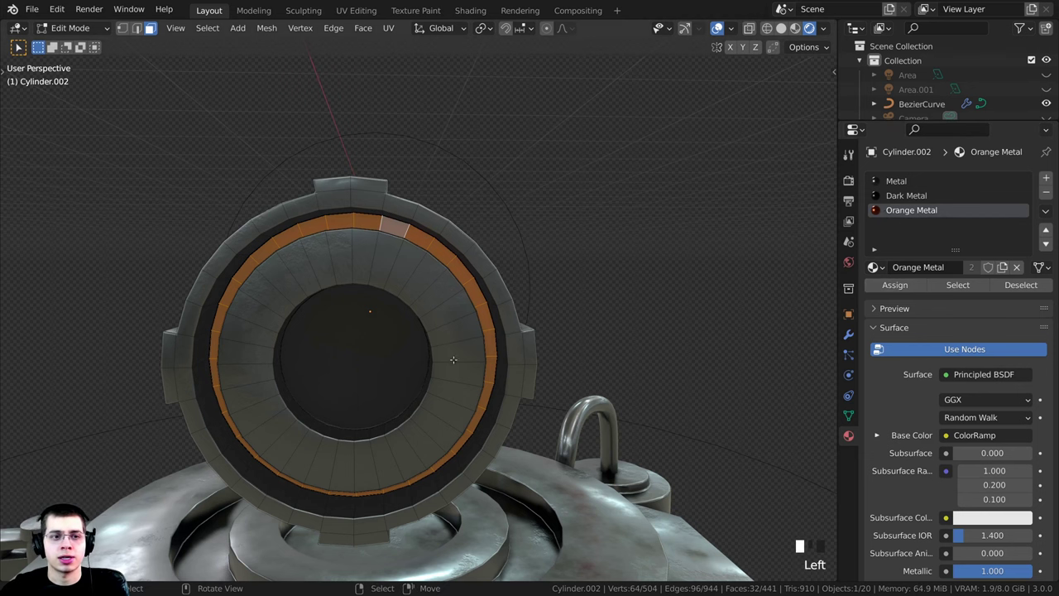
scroll(485, 269, "down", 2)
key("Tab")
scroll(470, 252, "down", 1)
middle_click_drag(471, 252, 431, 271)
scroll(452, 252, "up", 2)
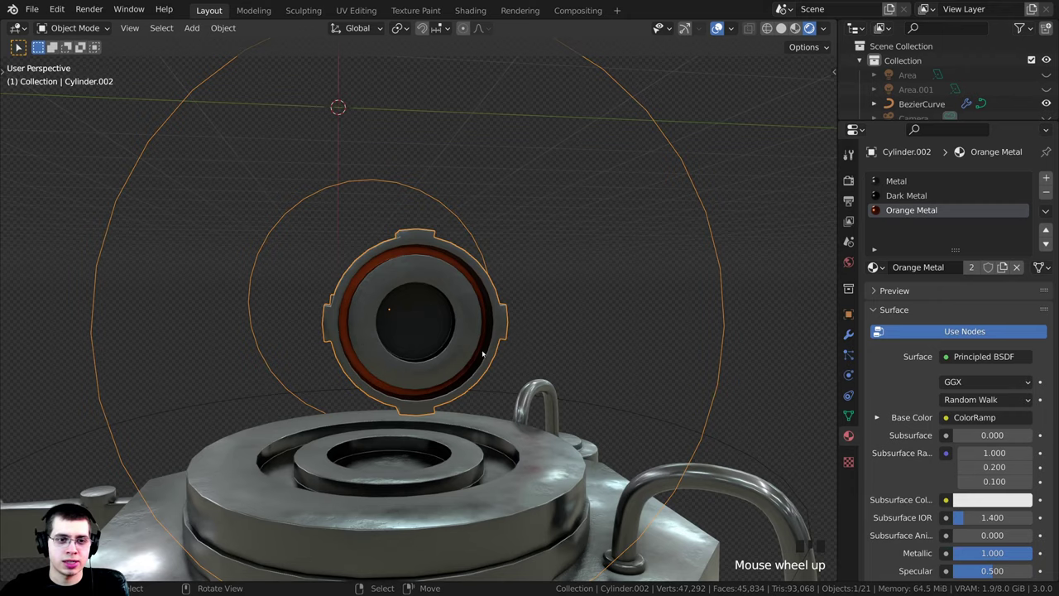
- Hide the horizontal neck cylinder
scroll(350, 275, "down", 2)
middle_click_drag(355, 267, 515, 289)
scroll(489, 297, "down", 1)
middle_click_drag(451, 311, 442, 317)
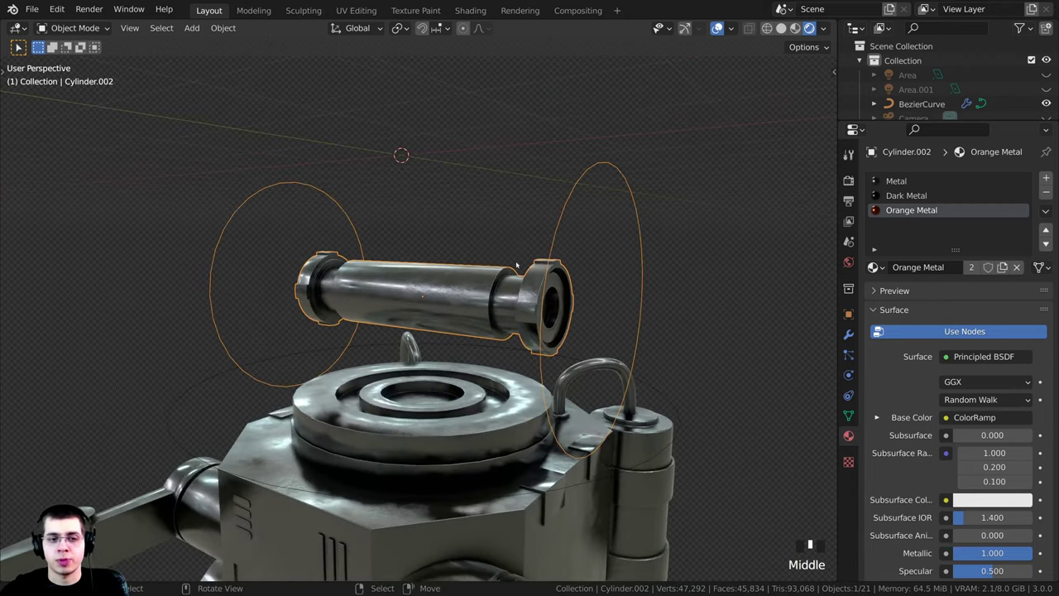
key("h")
- On the round plate atop the body, select the groove floor, the raised ring's top and side faces, and the central disc
middle_click_drag(357, 398, 442, 363)
middle_click_drag(442, 362, 505, 339, "shift")
middle_click_drag(505, 340, 595, 373, "shift")
right_click(440, 320)
scroll(439, 320, "up", 3)
key("Tab")
scroll(595, 373, "up", 2)
key("alt")
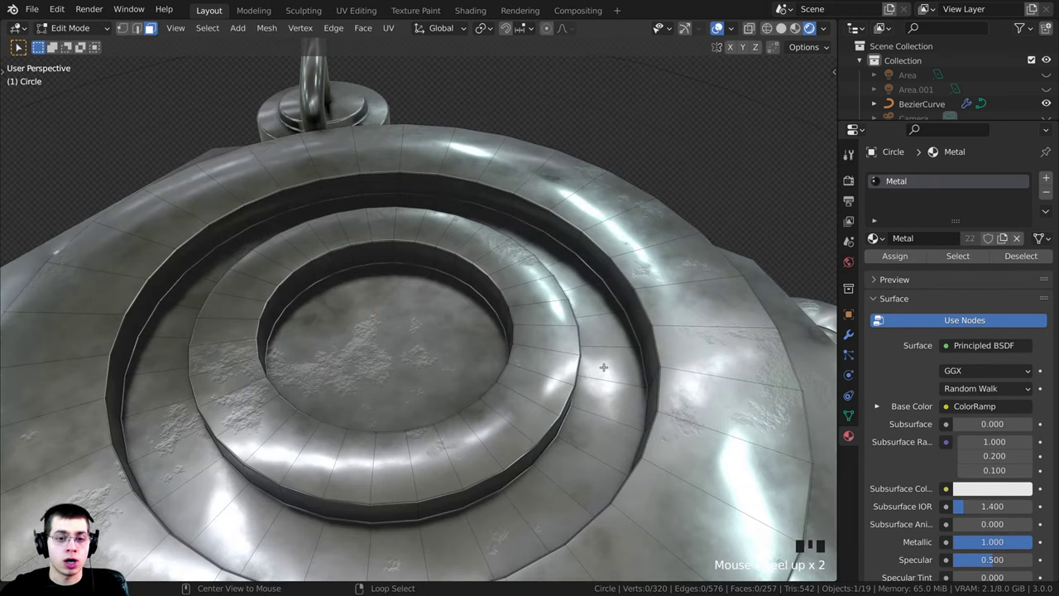
left_click(601, 377, "alt")
middle_click_drag(602, 378, 535, 447)
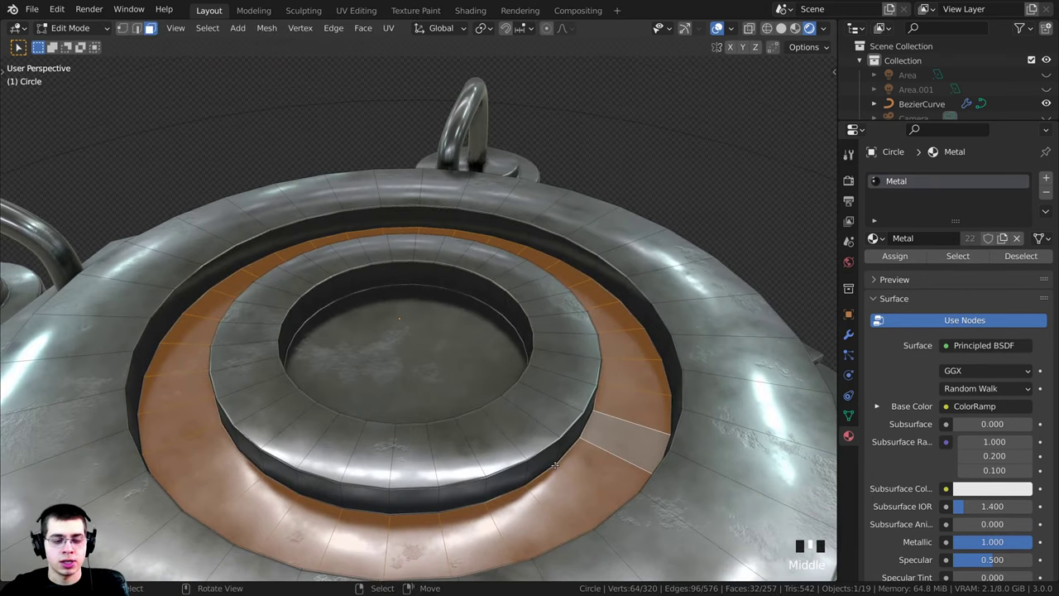
right_click(558, 450, "alt+shift")
right_click(538, 420, "alt+shift")
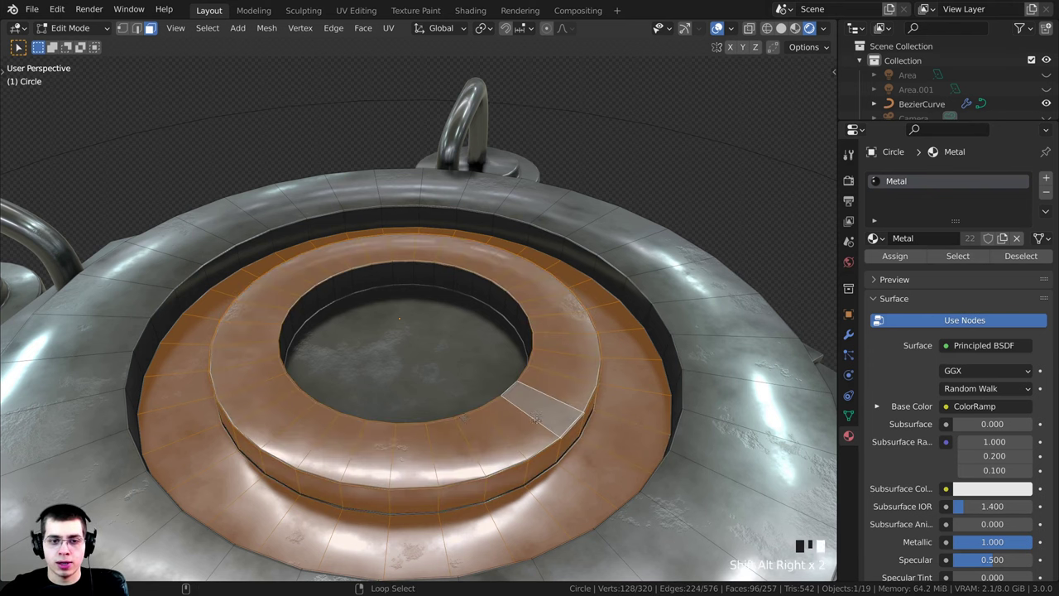
middle_click_drag(536, 421, 577, 376)
right_click(433, 277, "alt+shift")
right_click(390, 339, "shift")
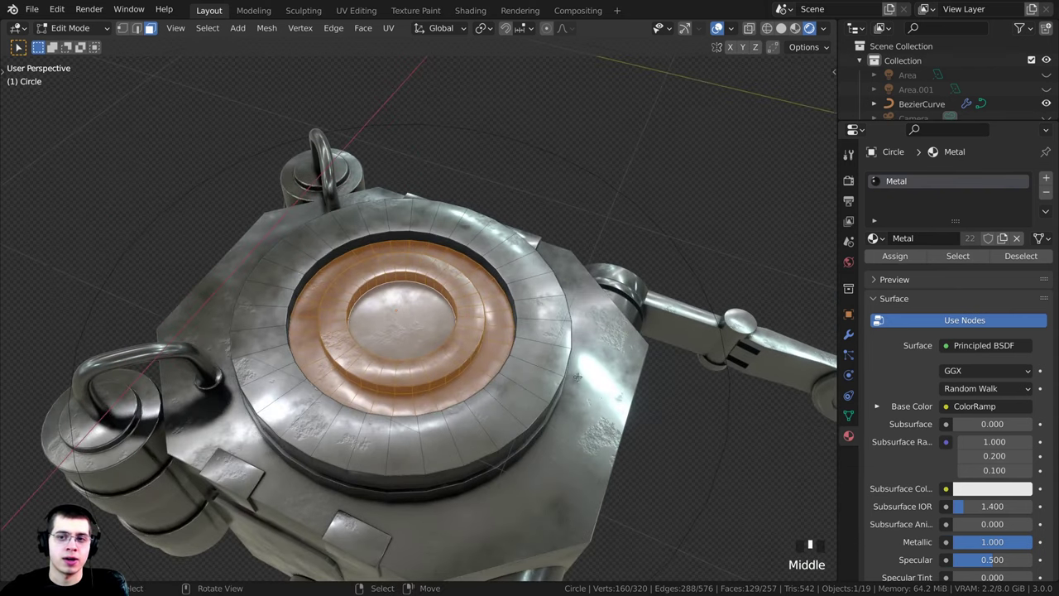
- Add a Dark Metal slot to the round plate and assign it to the selected inner faces
scroll(577, 377, "up", 3)
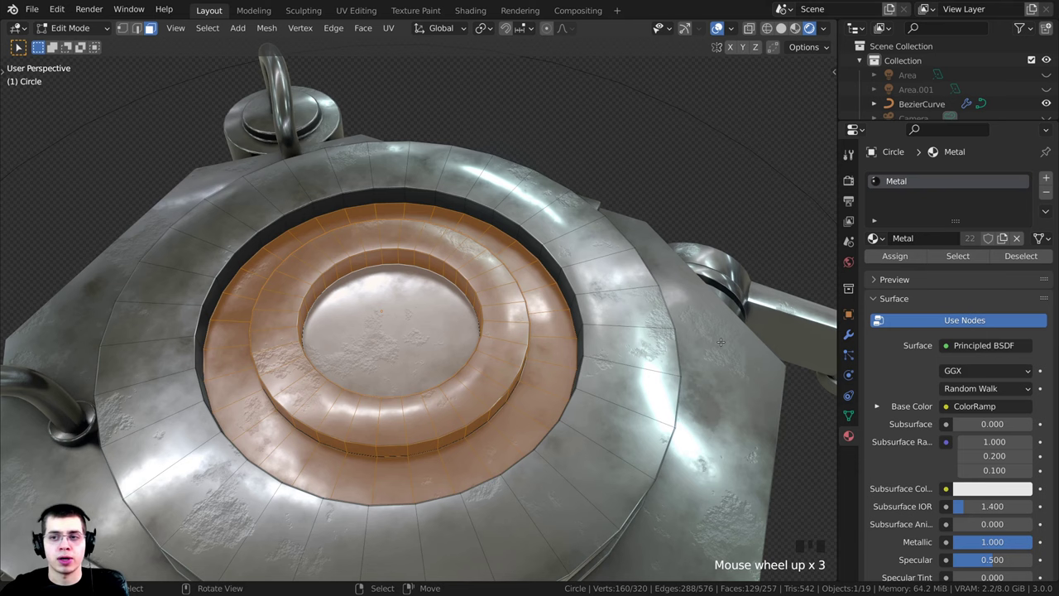
left_click(1045, 179)
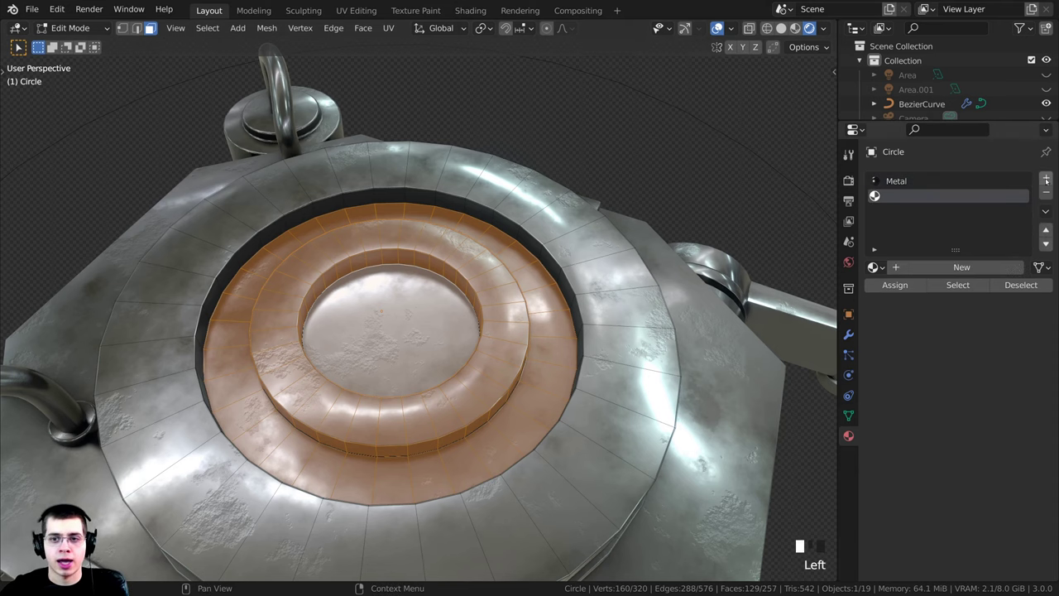
left_click(875, 268)
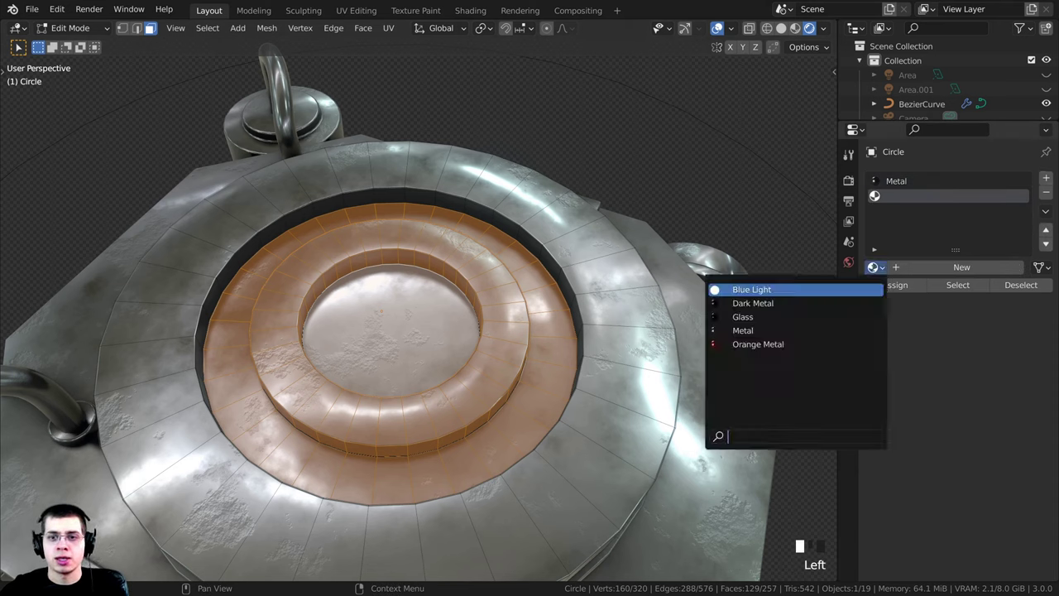
left_click(753, 303)
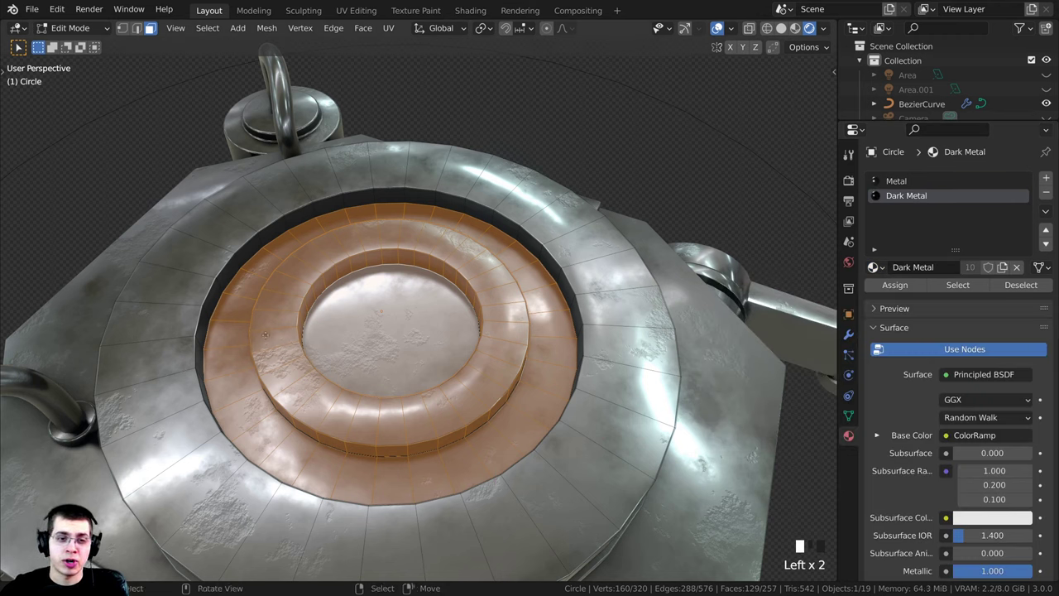
left_click(918, 200)
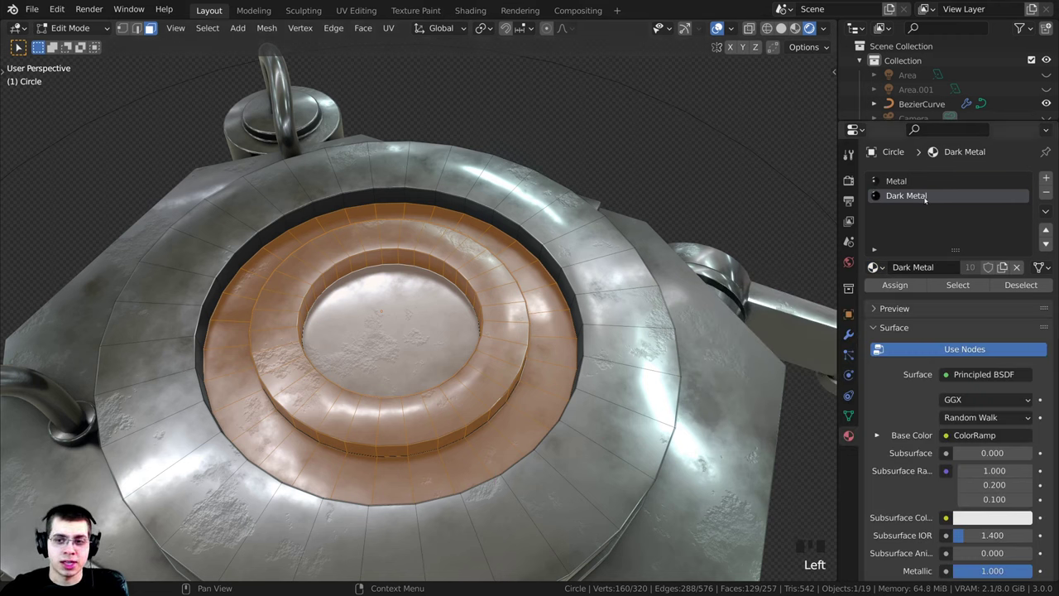
left_click(889, 285)
middle_click_drag(529, 330, 508, 220)
key("Tab")
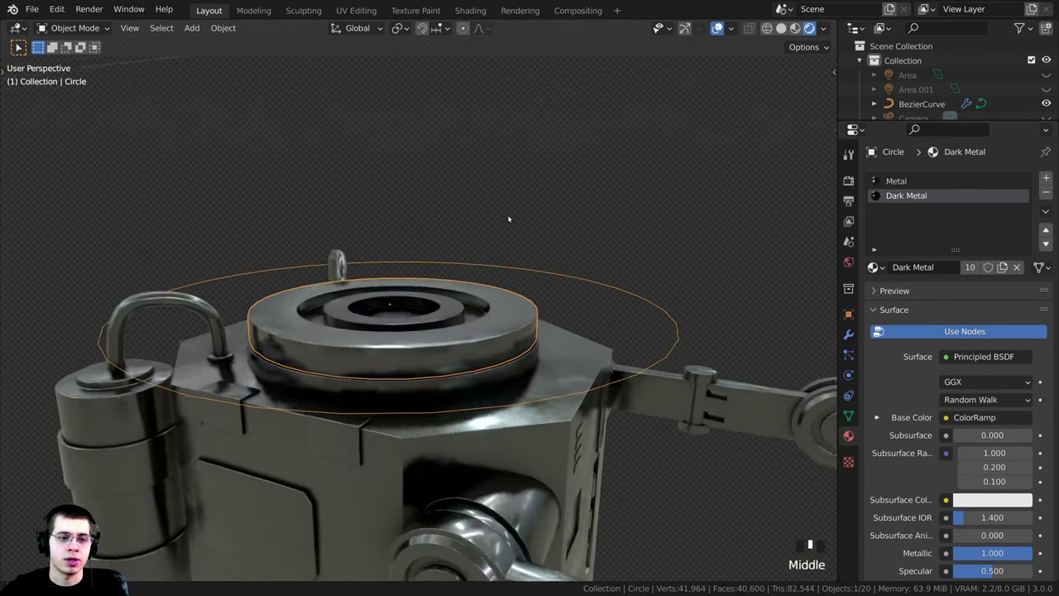
scroll(508, 220, "down", 2)
middle_click_drag(432, 74, 486, 301)
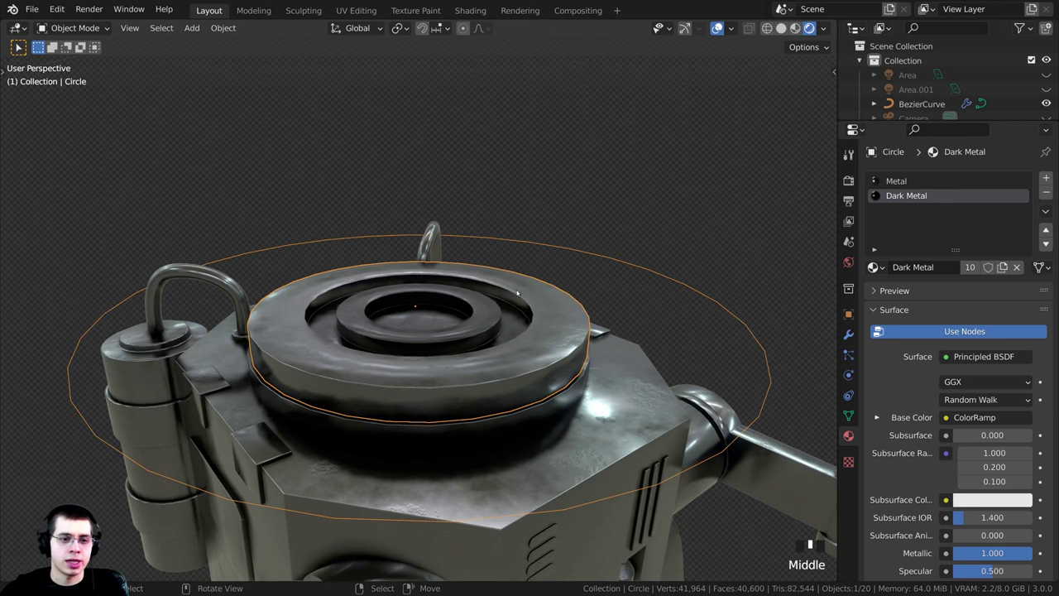
- Hide the grooved round plate on top of the body and the flat disc beneath it
key("h")
right_click(380, 373)
middle_click_drag(380, 373, 399, 365)
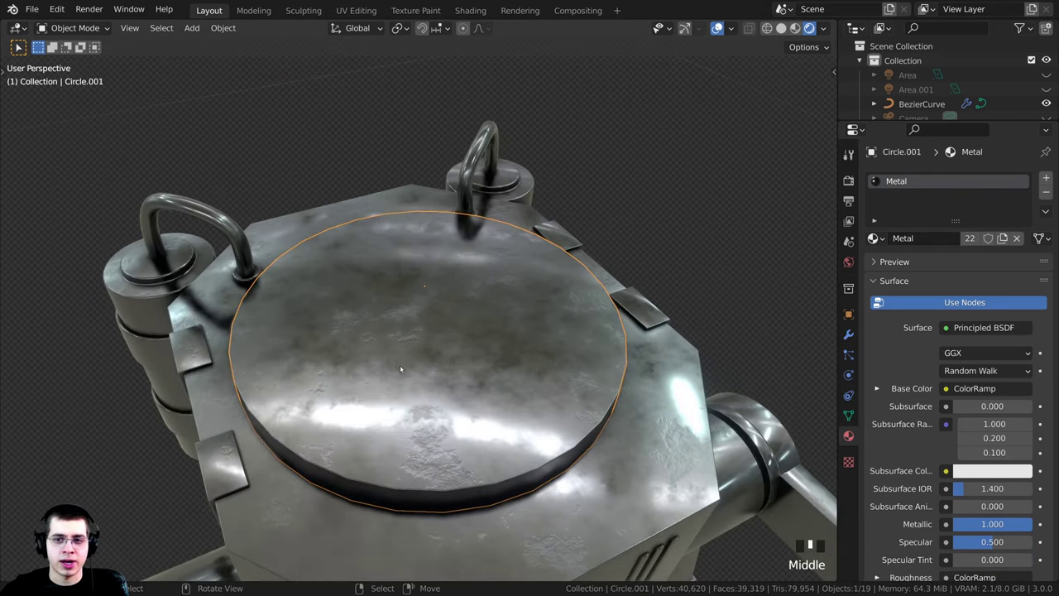
middle_click_drag(506, 343, 484, 286)
middle_click_drag(484, 286, 469, 396, "shift")
key("h")
scroll(429, 290, "down", 2)
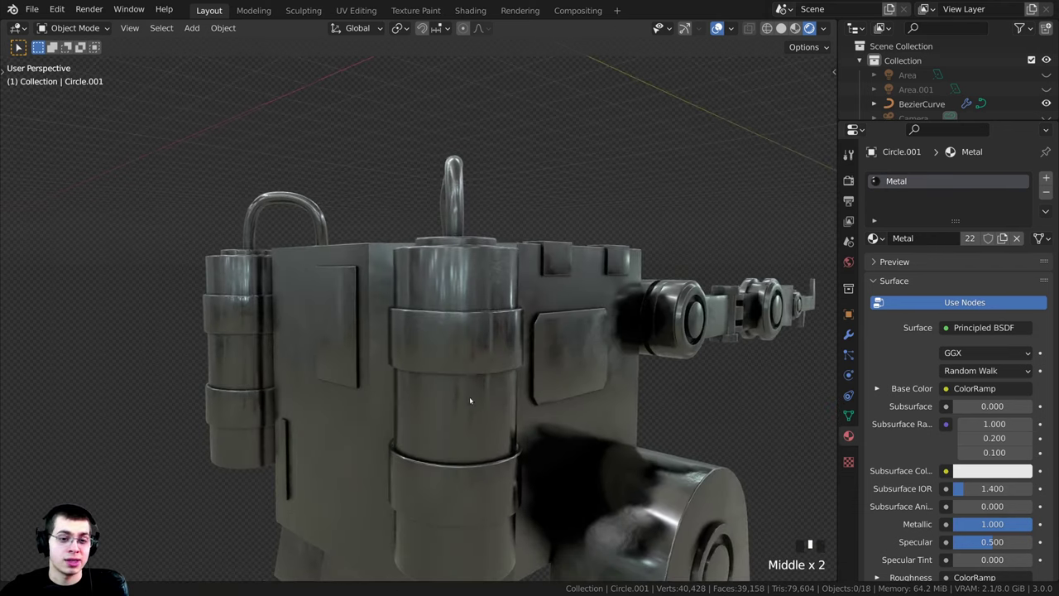
- Assign the Dark Metal material to the bands around the canisters and hide the bands
left_click(451, 349)
middle_click_drag(451, 349, 478, 322)
scroll(477, 322, "up", 1)
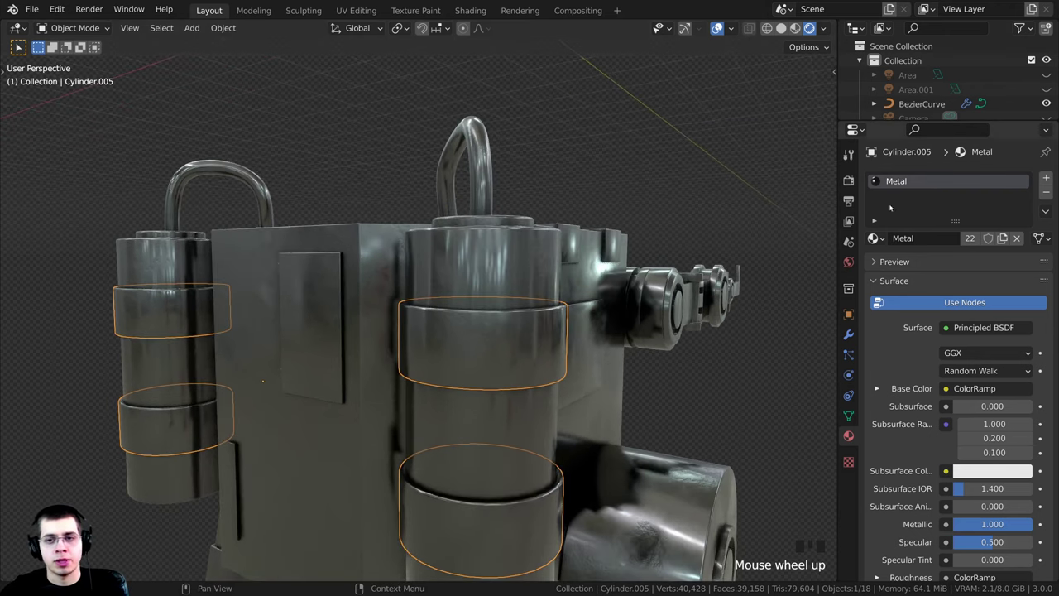
left_click(874, 238)
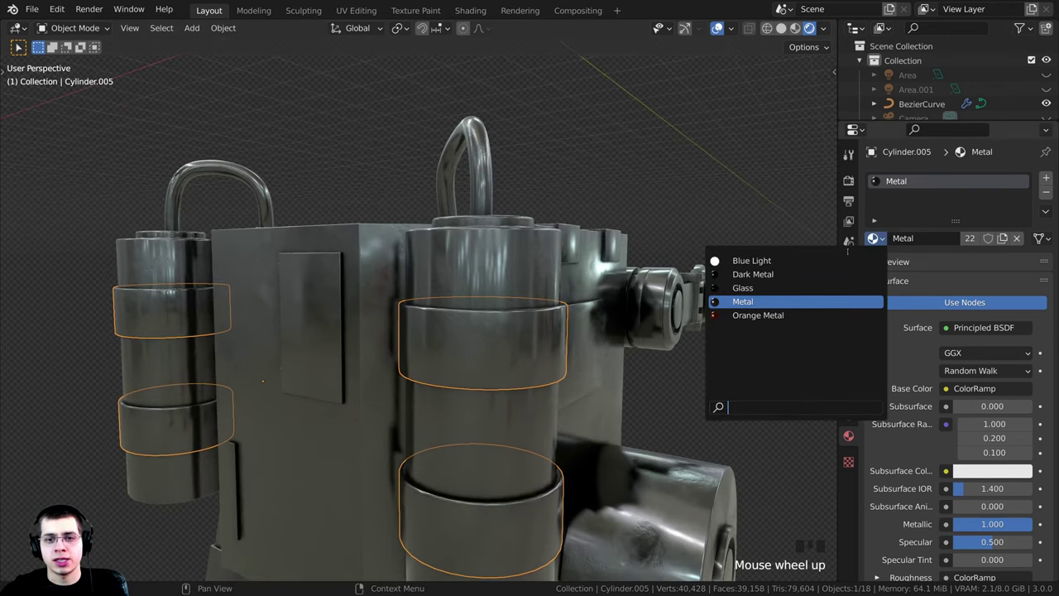
left_click(761, 273)
middle_click_drag(563, 268, 476, 304)
key("h")
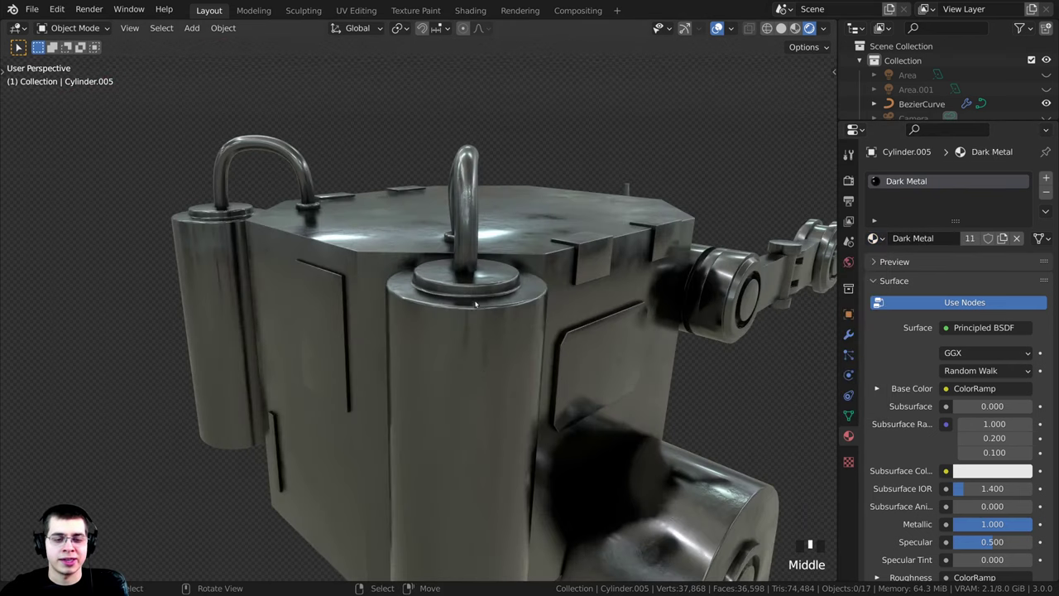
- Select the canisters and make a separate copy of their Metal material
right_click(478, 344)
middle_click_drag(478, 344, 522, 298)
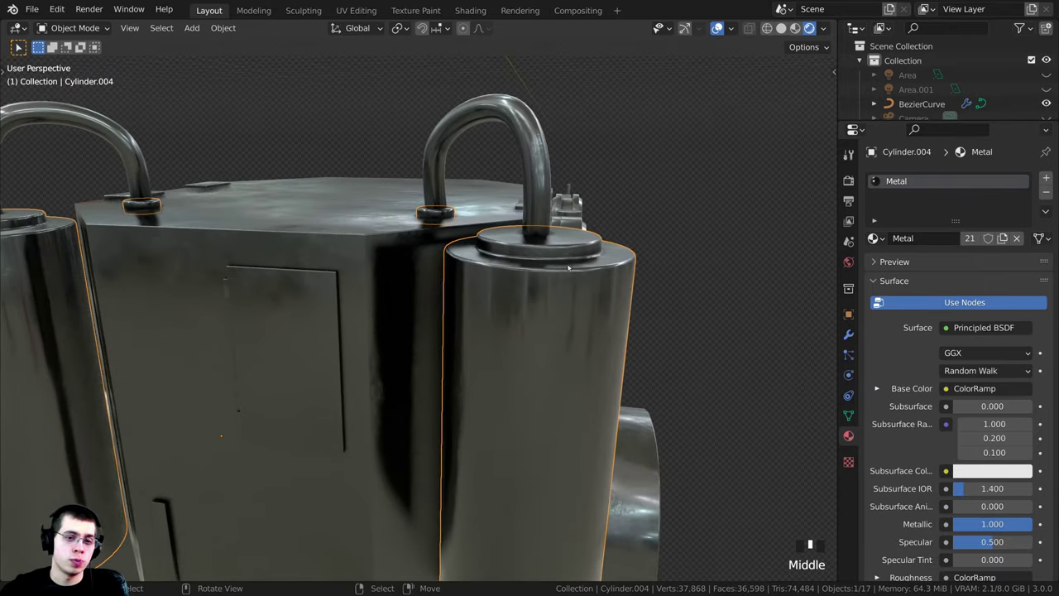
middle_click_drag(569, 267, 560, 267, "shift")
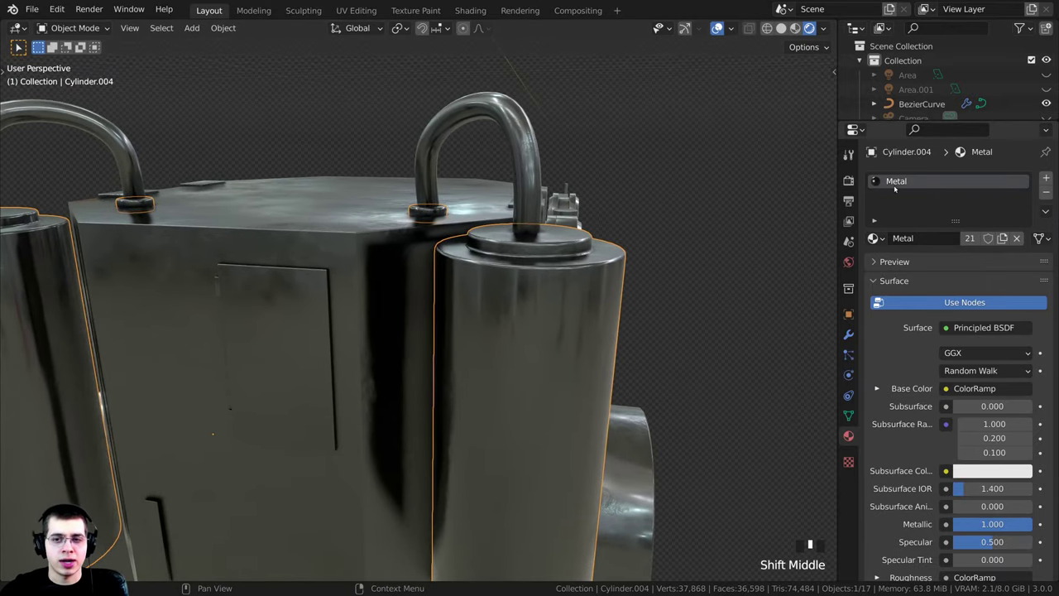
left_click(1002, 238)
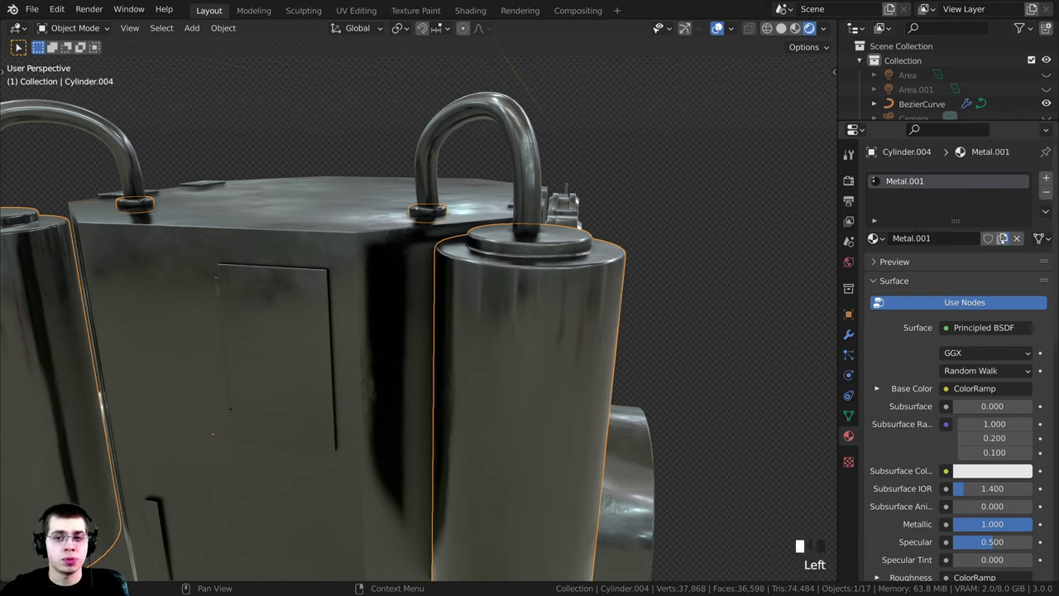
- Rename the canisters' copied material as Light Metal
double_click(923, 238)
type("Ligh")
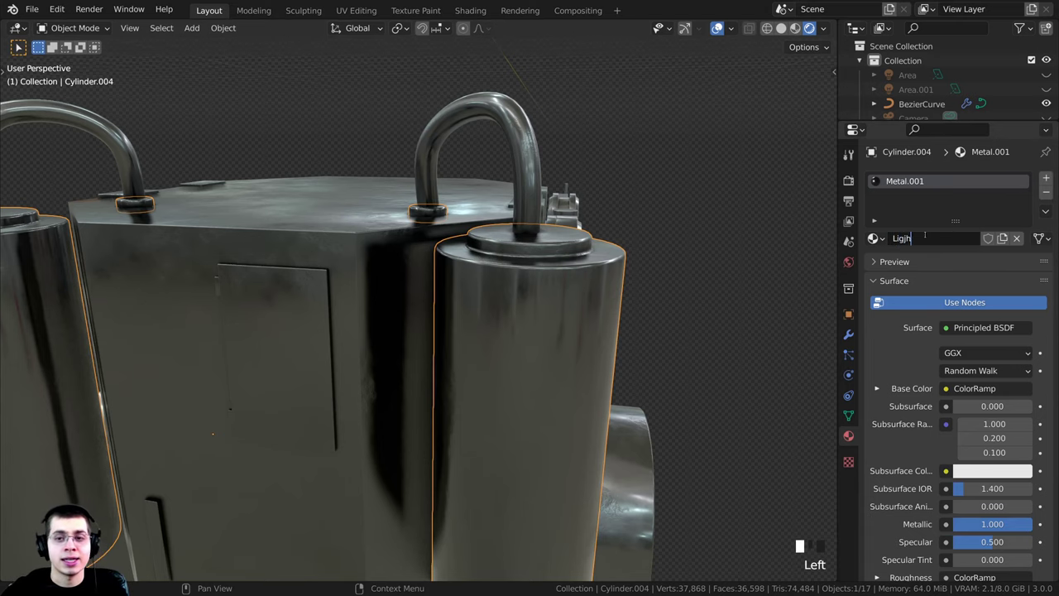
type("t Metal")
left_click(551, 212)
scroll(447, 333, "down", 2)
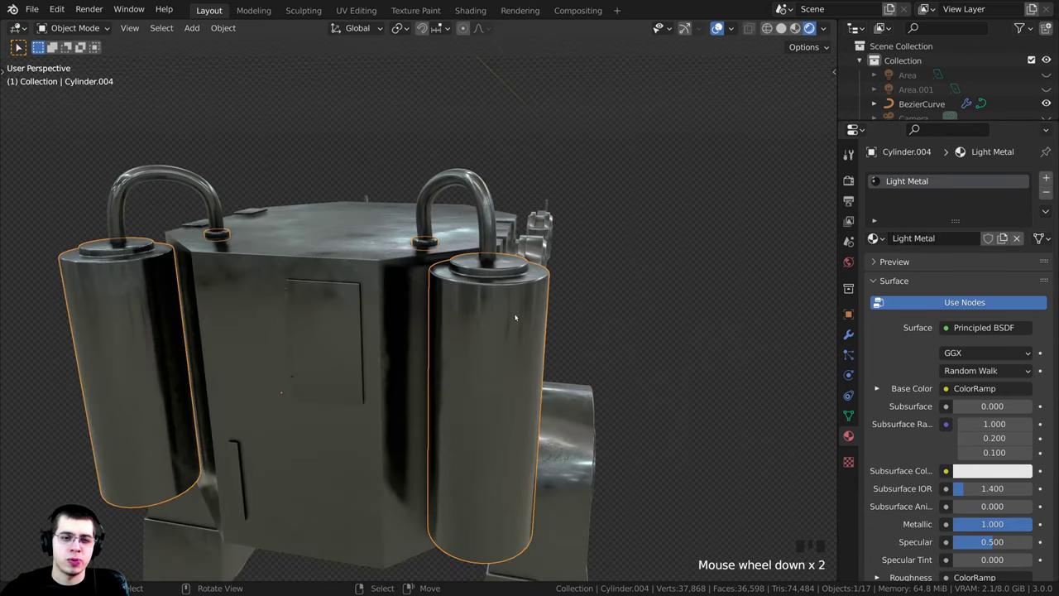
- Brighten the light stop of the ColorRamp fed by the Ambient Occlusion node in the Light Metal material
left_click(469, 10)
mouse_move(393, 282)
middle_mouse_down()
mouse_move(193, 268)
mouse_move(231, 314)
mouse_move(173, 313)
mouse_move(250, 329)
mouse_move(235, 291)
mouse_move(293, 250)
mouse_move(232, 256)
middle_mouse_up()
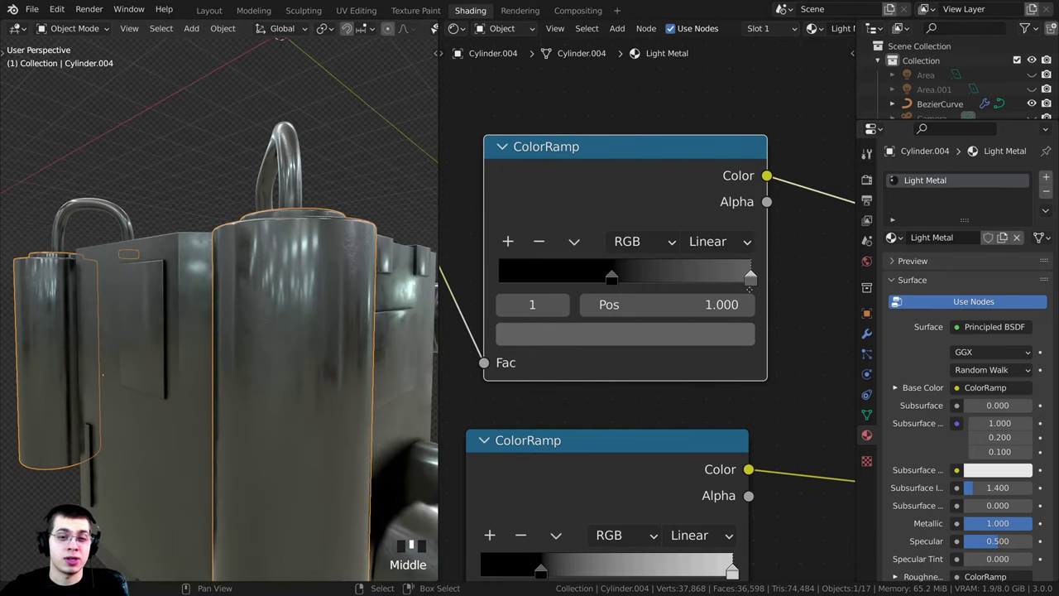
scroll(679, 324, "up", 1)
middle_click_drag(721, 324, 709, 346)
scroll(670, 358, "down", 5)
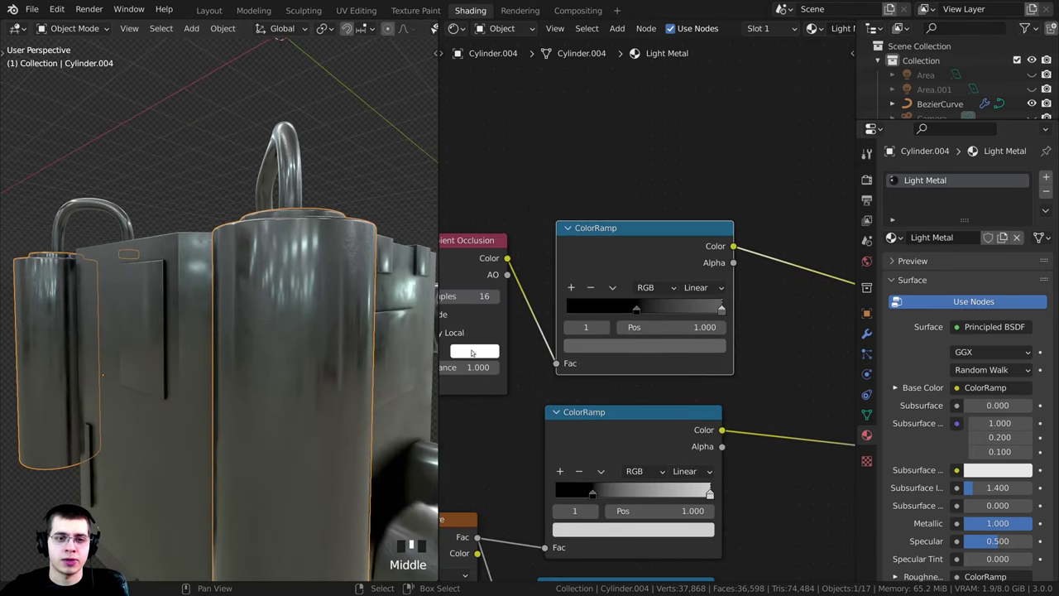
left_click(595, 244)
left_click_drag(659, 273, 660, 277)
middle_click_drag(658, 330, 603, 339)
scroll(603, 339, "up", 2)
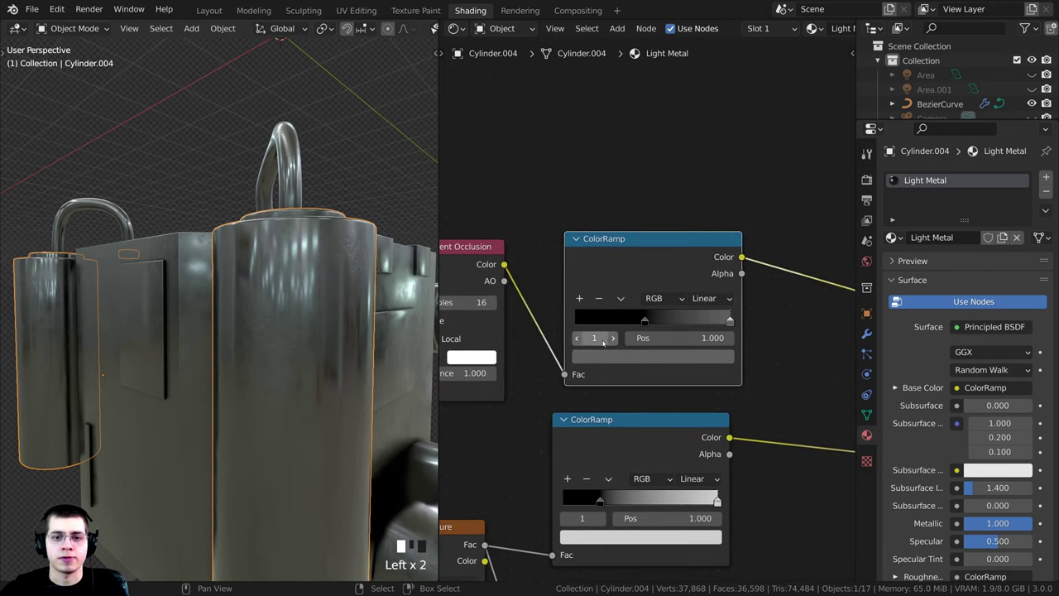
left_click(665, 360)
left_click_drag(704, 206, 703, 177)
left_click(389, 190)
- Move the black stop of the second ColorRamp in the Light Metal material to position 0.339
scroll(356, 273, "down", 3)
middle_click_drag(356, 273, 315, 357)
scroll(314, 357, "up", 2)
middle_click_drag(640, 470, 661, 323)
scroll(637, 347, "up", 2)
left_click_drag(610, 383, 630, 383)
mouse_move(273, 339)
middle_mouse_down()
mouse_move(247, 334)
mouse_move(252, 344)
middle_mouse_up()
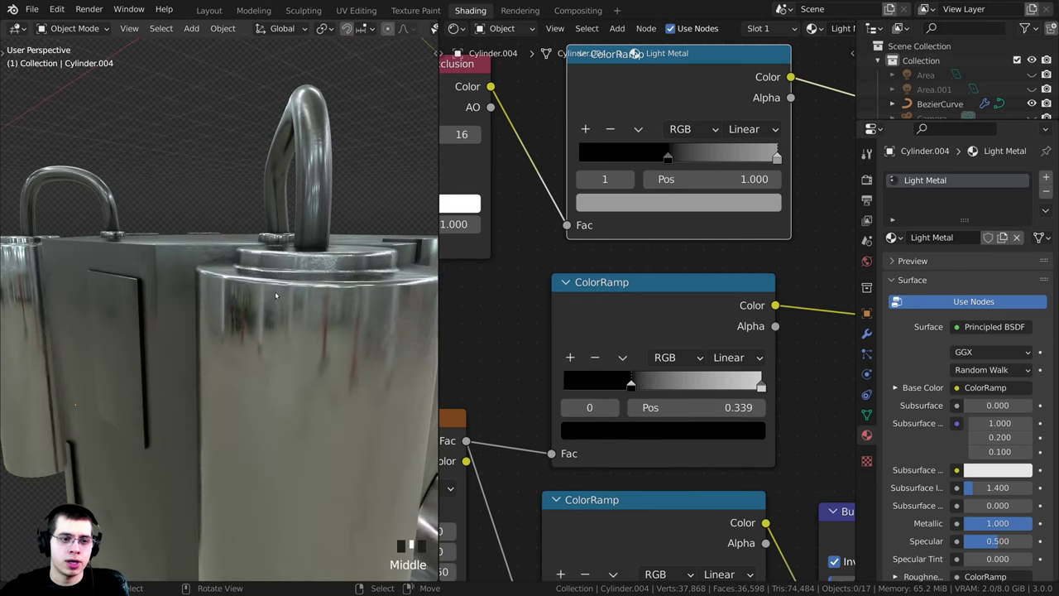
- Darken the second ColorRamp's light stop to hex 4E4E4E and try shifting its black stop slightly toward it
scroll(252, 344, "down", 2)
left_click(746, 387)
left_click_drag(751, 387, 765, 387)
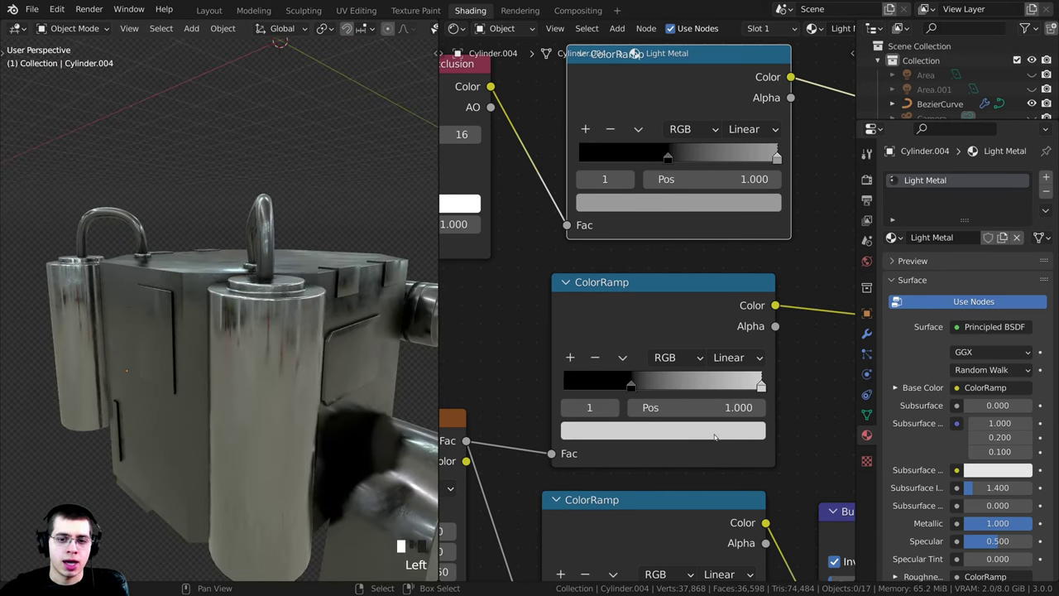
left_click(713, 428)
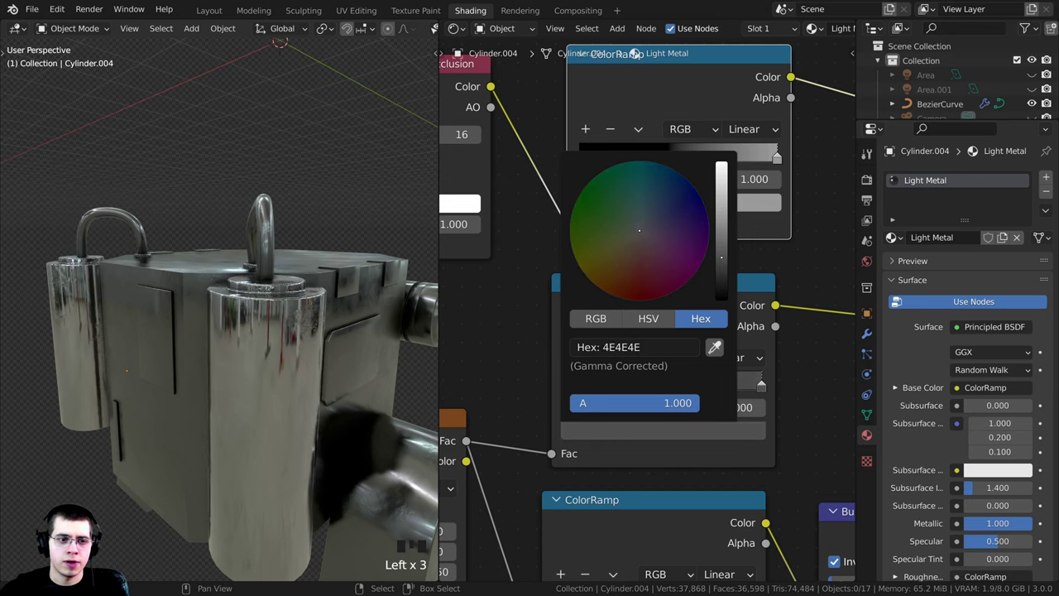
scroll(315, 306, "up", 1)
scroll(314, 306, "up", 1)
left_click_drag(631, 385, 634, 385)
scroll(255, 259, "down", 3)
middle_click_drag(260, 339, 266, 295)
key("ctrl+z")
- Hide the canisters and select the curved tubes above the body
key("h")
right_click(275, 203)
middle_click_drag(206, 192, 251, 222, "shift")
scroll(230, 261, "up", 2)
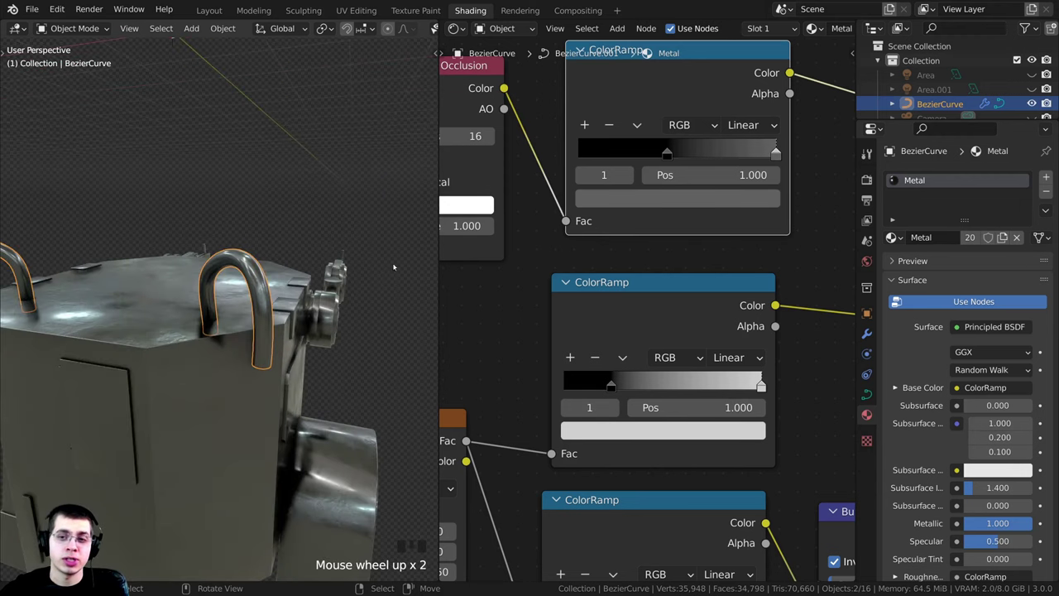
- Remove the Metal material from the curved tubes and give them a new material named Tubes
scroll(530, 298, "down", 2)
left_click(210, 10)
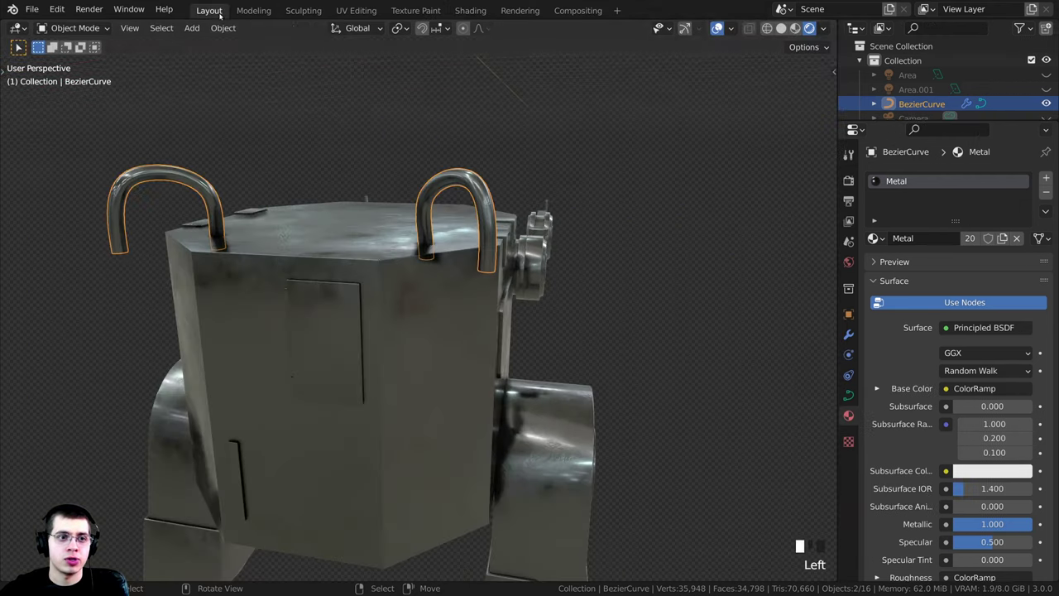
scroll(529, 215, "down", 1)
middle_click_drag(546, 211, 389, 228)
scroll(435, 221, "up", 1)
middle_click_drag(389, 228, 414, 248, "shift")
scroll(414, 248, "up", 1)
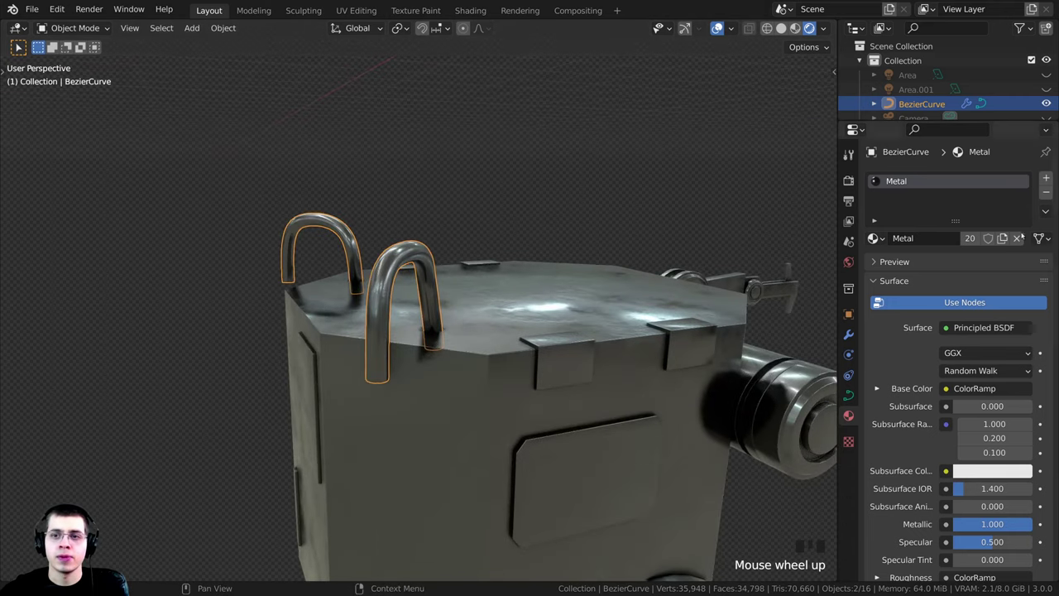
left_click(1046, 193)
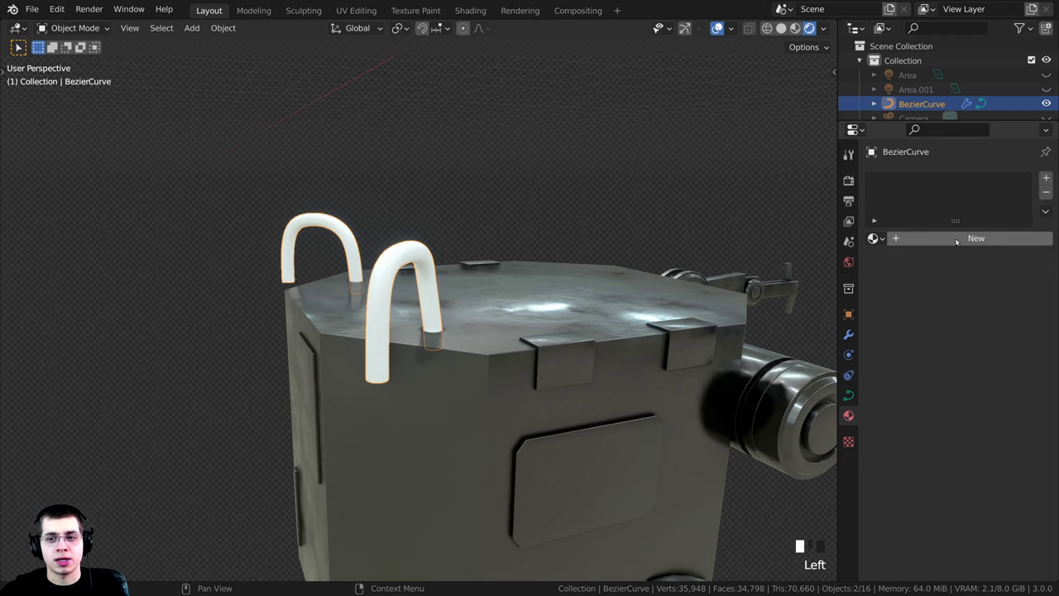
left_click(923, 239)
double_click(923, 239)
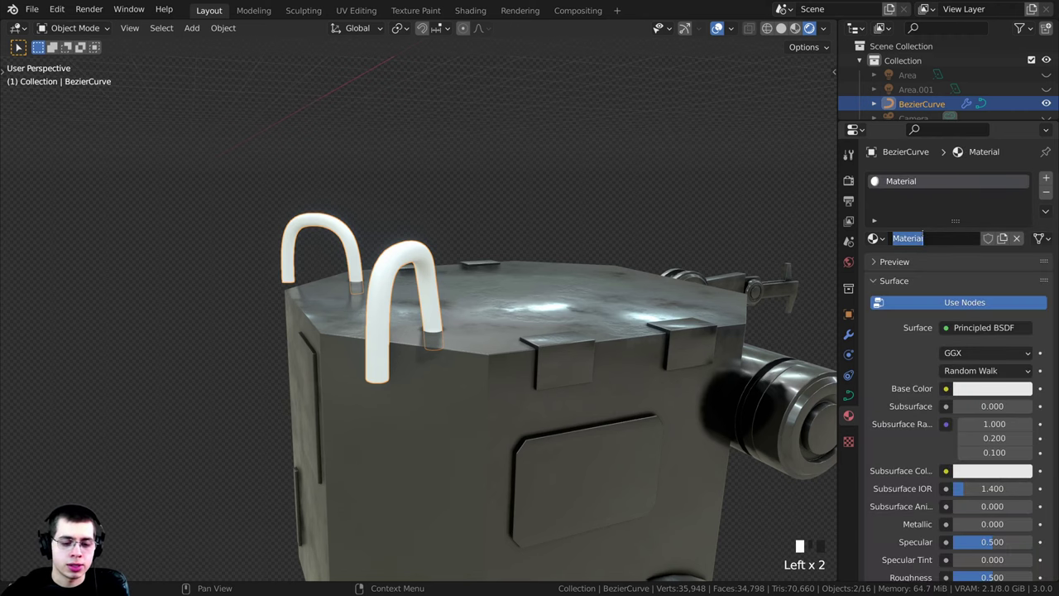
type("Tubes")
key("Return")
- Set the Tubes material's base color to the orange-red AB4220
middle_click_drag(372, 281, 359, 272)
scroll(358, 272, "up", 2)
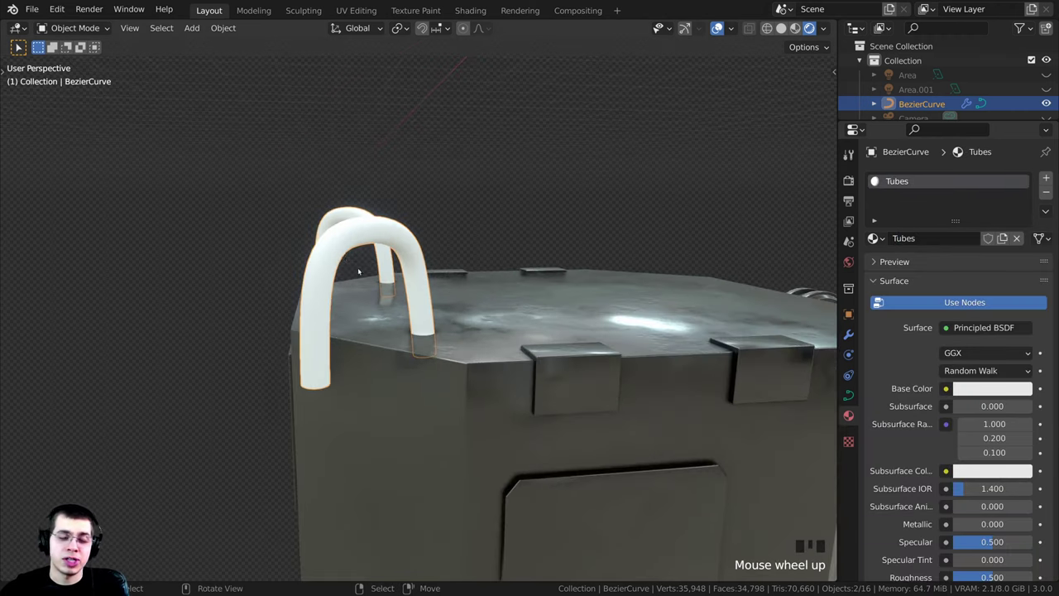
left_click(977, 394)
left_click_drag(956, 251, 956, 269)
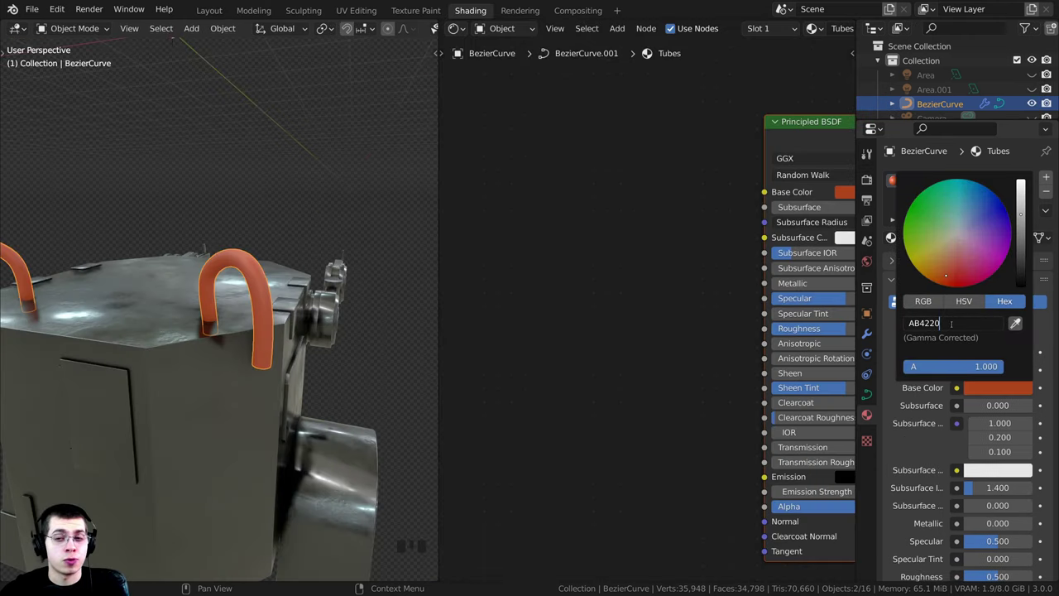
left_click(942, 323)
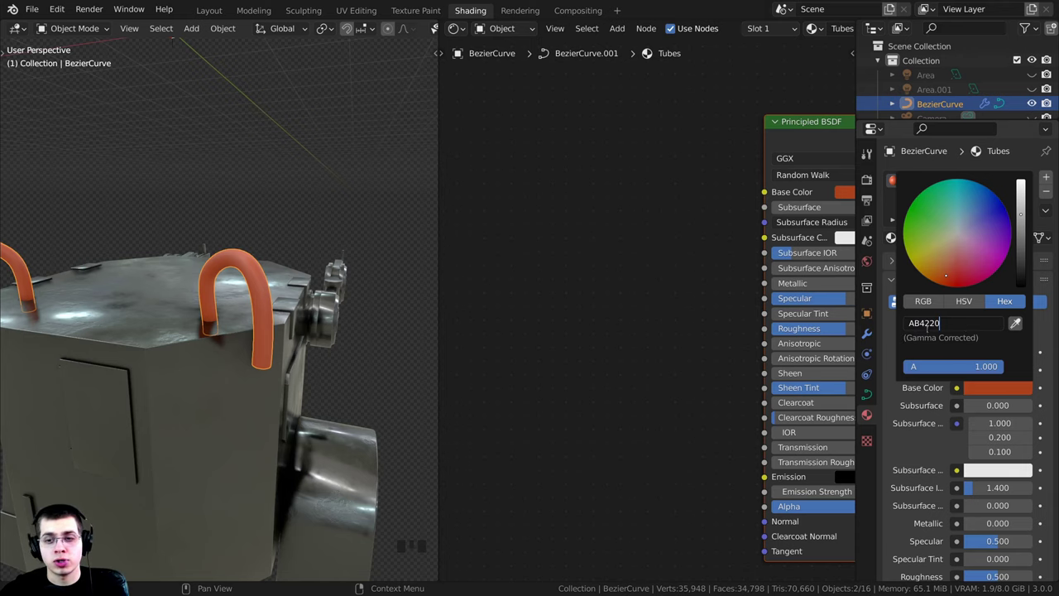
- Widen the node editor and set the roughness of the Tubes material's Principled BSDF to 0.2
scroll(194, 313, "up", 2)
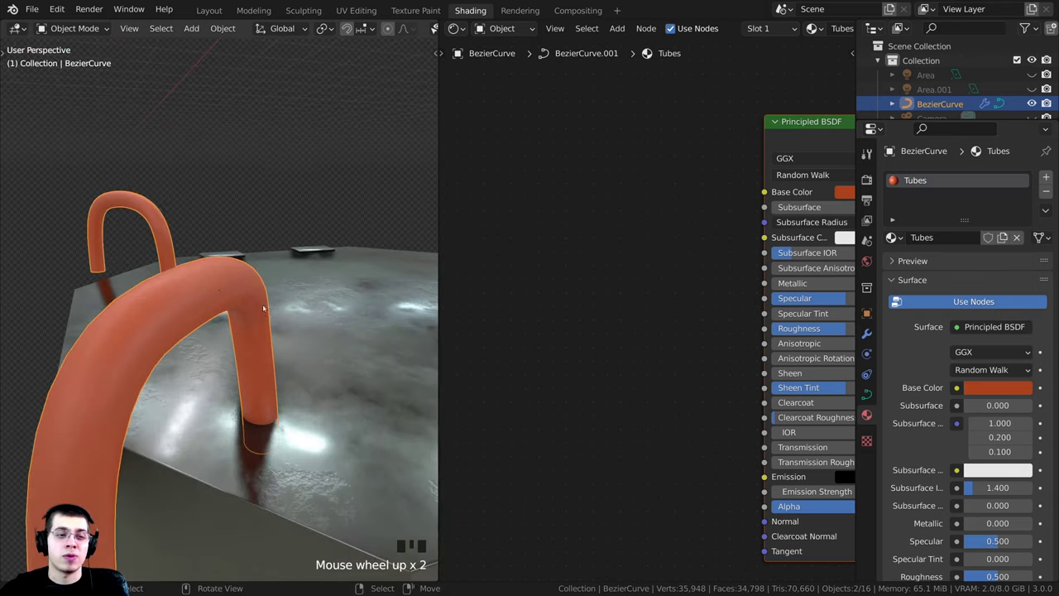
middle_click_drag(186, 323, 195, 313, "shift")
scroll(202, 305, "down", 1)
scroll(771, 369, "down", 2)
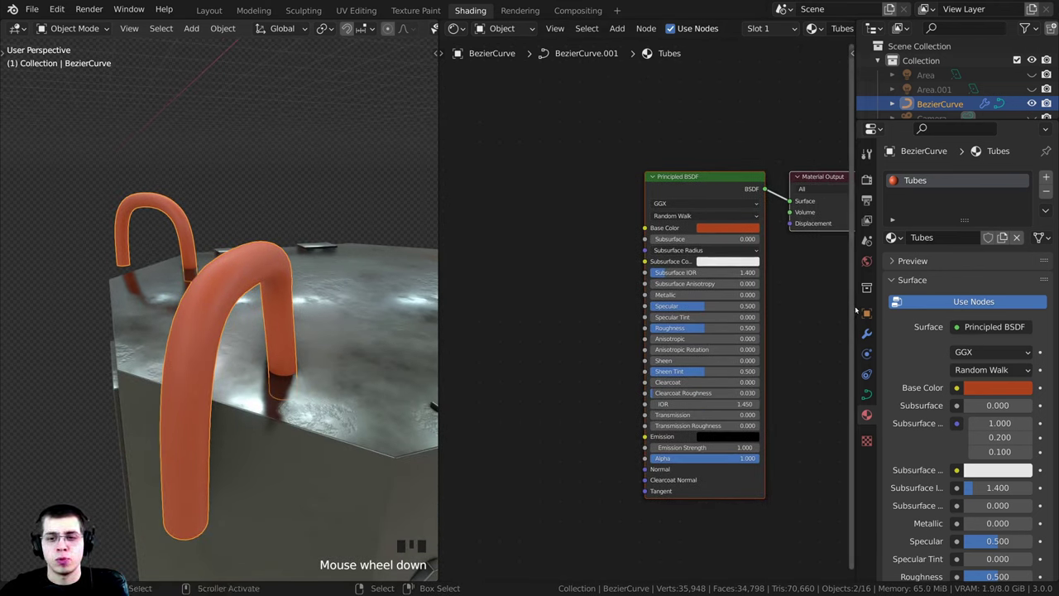
middle_click_drag(763, 203, 673, 208)
scroll(667, 204, "up", 3)
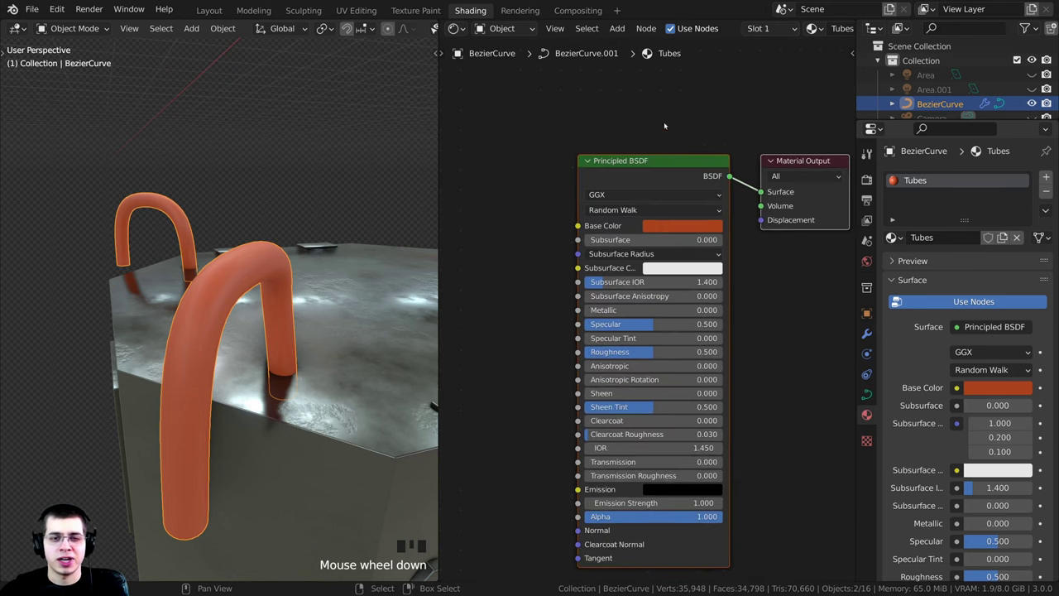
scroll(664, 126, "up", 1)
middle_click_drag(664, 126, 655, 88)
left_click_drag(439, 164, 406, 173)
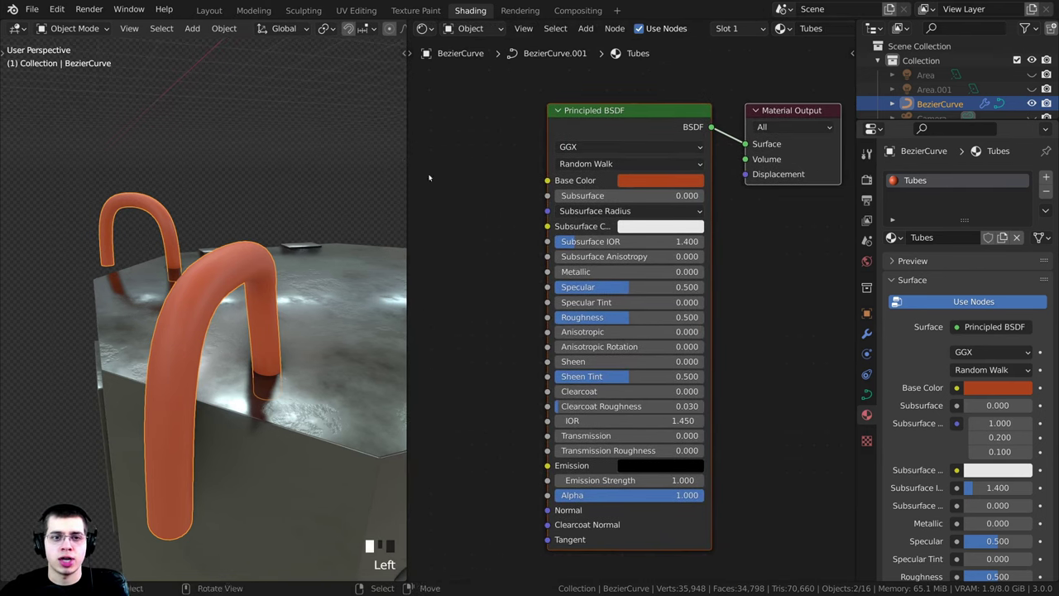
scroll(620, 288, "up", 1)
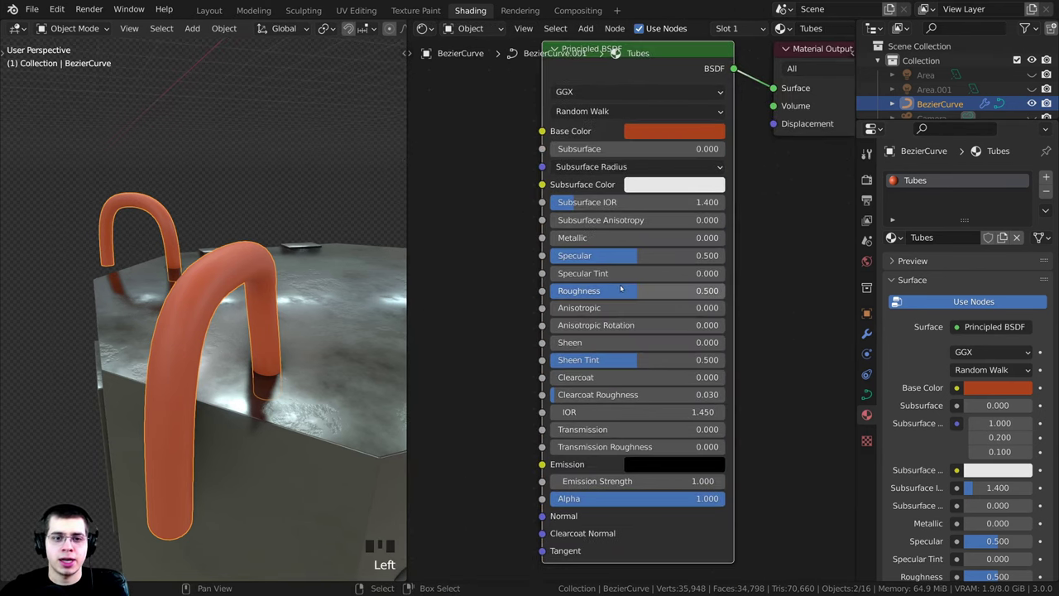
left_click(616, 291)
type(".")
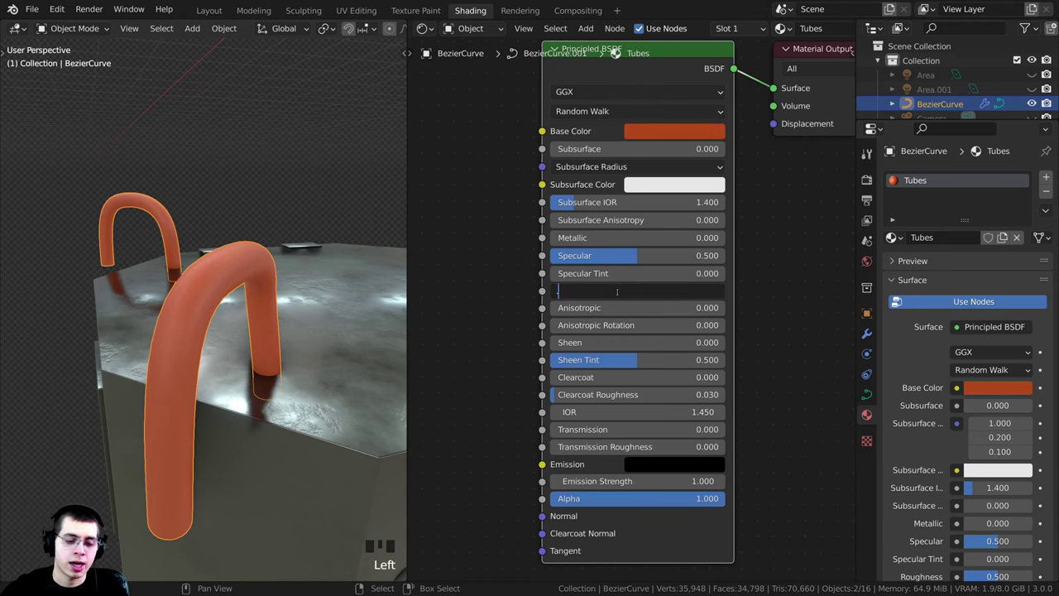
type("200")
key("Return")
middle_click_drag(476, 282, 477, 289)
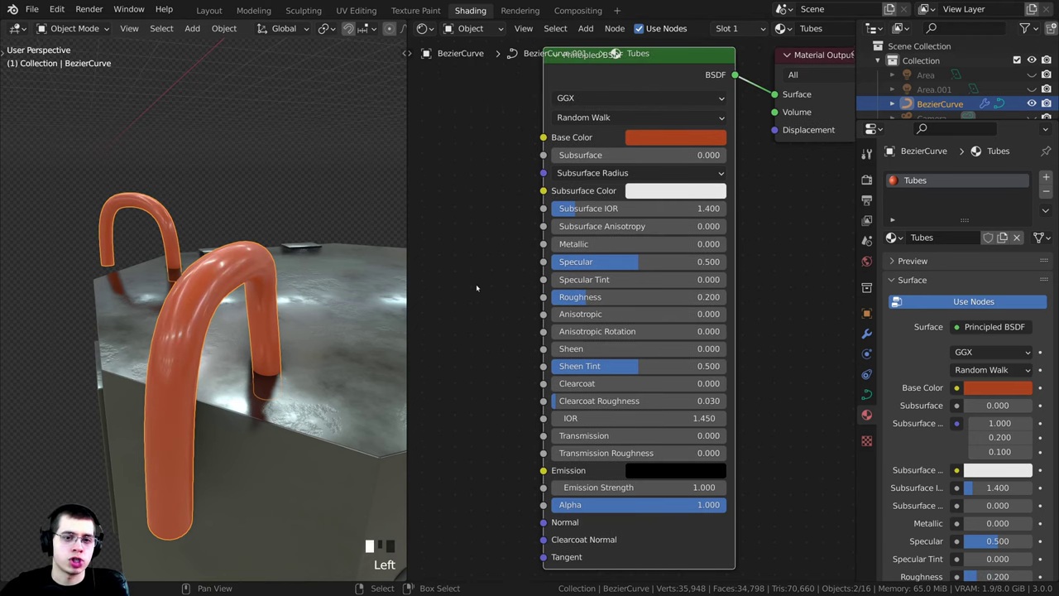
- Raise the specular value of the Tubes material to 0.588
left_click_drag(610, 261, 660, 263)
scroll(223, 322, "down", 3)
middle_click_drag(217, 323, 191, 263)
scroll(232, 331, "up", 2)
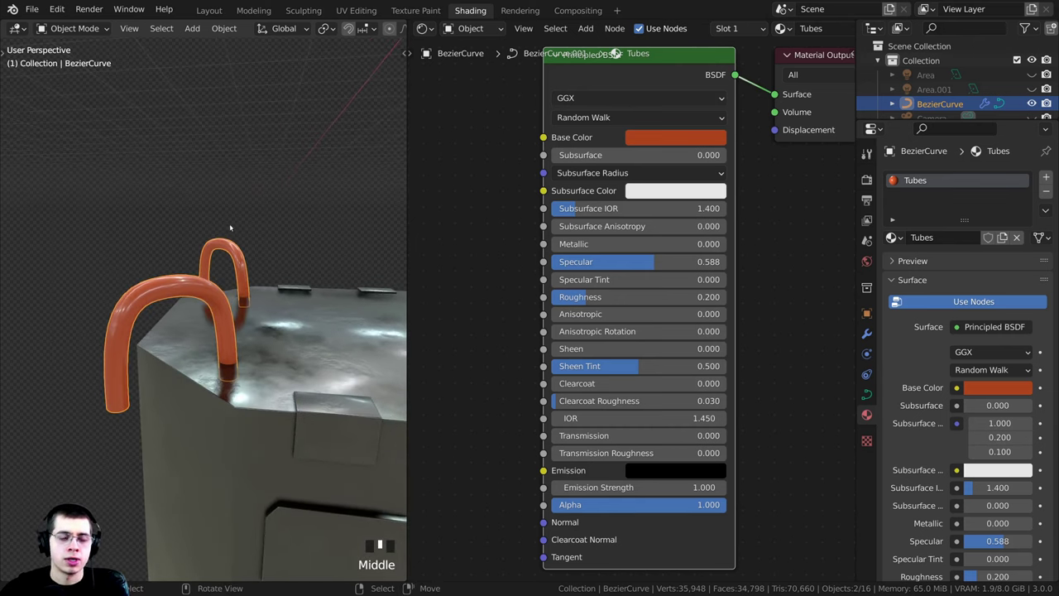
- Hide the curved tubes and save the file
key("h")
scroll(307, 414, "down", 4)
middle_click_drag(310, 418, 208, 359, "shift")
scroll(217, 359, "down", 2)
key("ctrl+s")
scroll(237, 265, "down", 2)
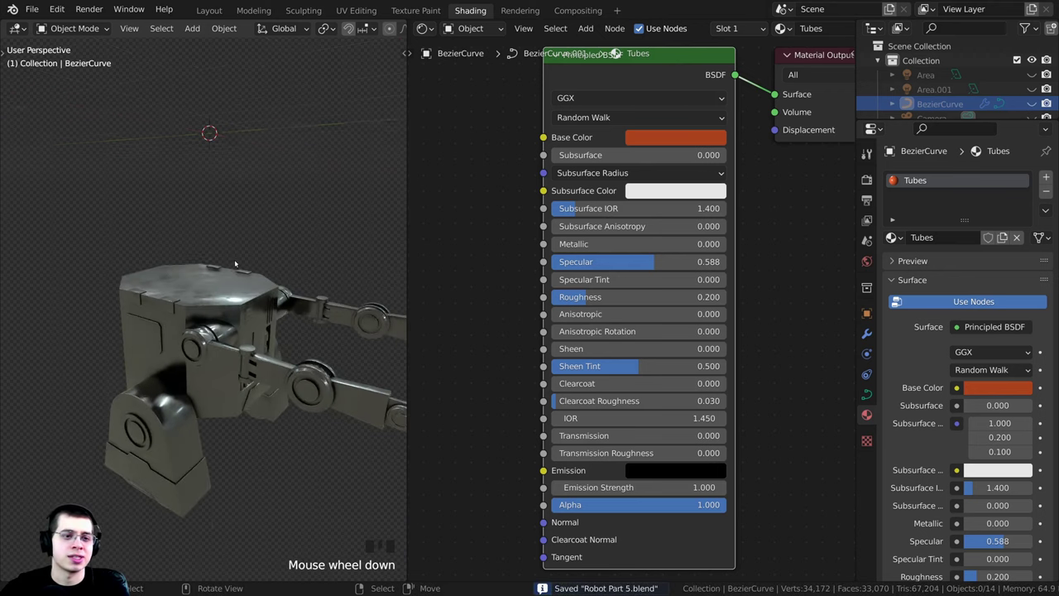
- Open the main body for mesh editing and select the stacked cylinder detail in the front's tall slot
middle_click_drag(237, 265, 159, 253)
middle_click_drag(159, 253, 171, 261, "shift")
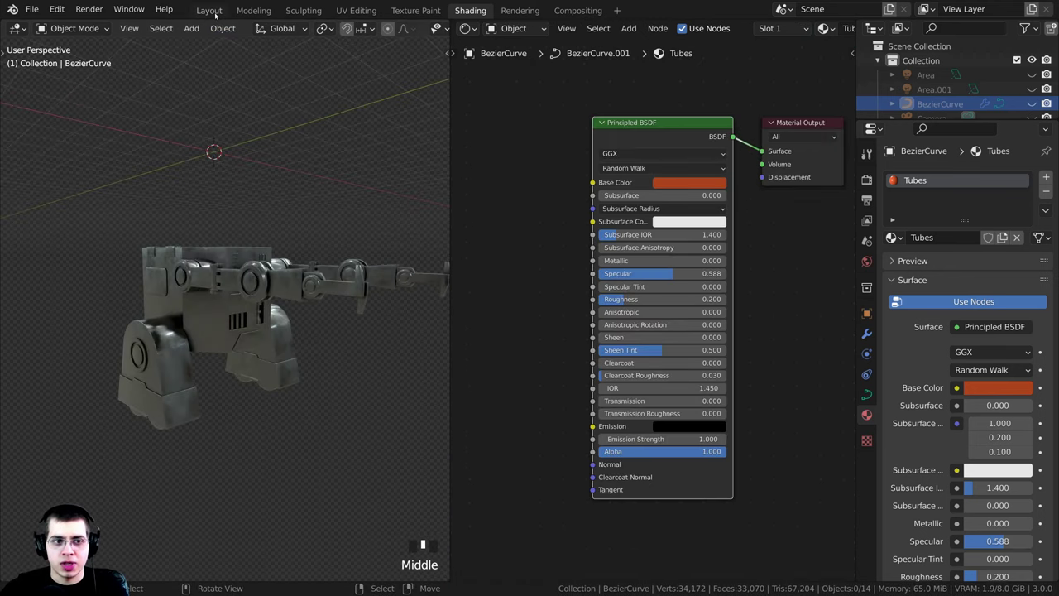
left_click(214, 13)
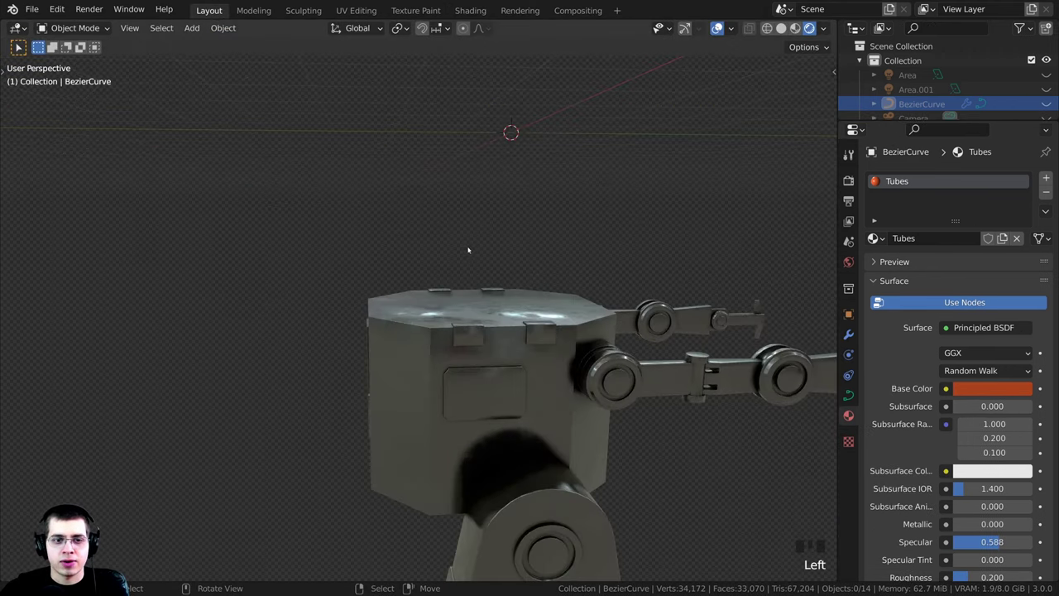
middle_click_drag(468, 248, 494, 314)
middle_click_drag(494, 314, 473, 345)
right_click(480, 356)
middle_click_drag(566, 420, 449, 322)
key("Tab")
key("alt+a")
scroll(491, 364, "up", 3)
middle_click_drag(491, 357, 435, 335)
scroll(504, 364, "up", 1)
key("l")
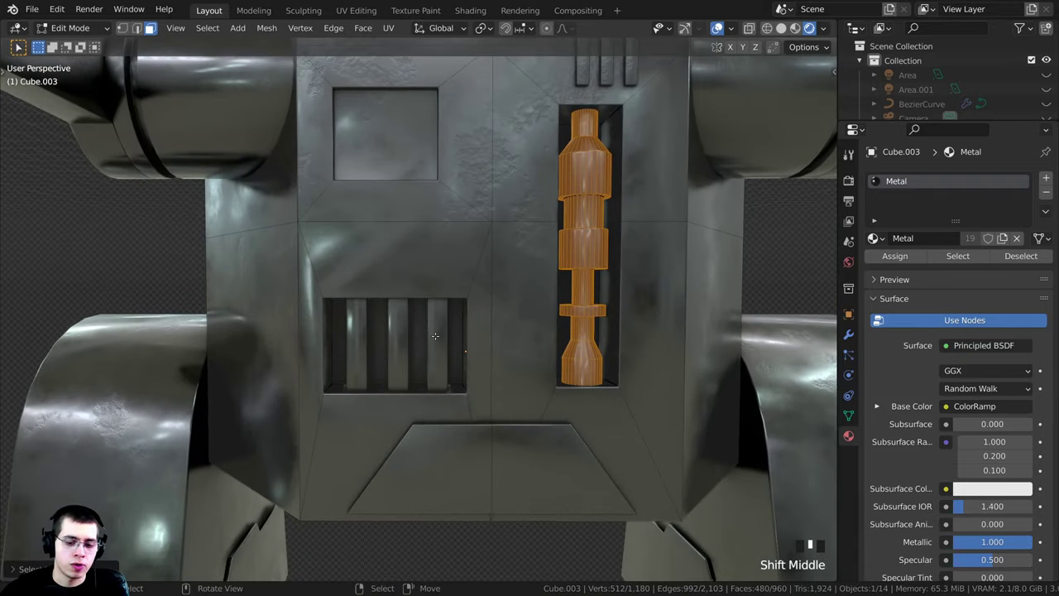
- Add the three vertical bars and the trapezoid plate on the body's front to the selection
key("l")
key("l")
key("l")
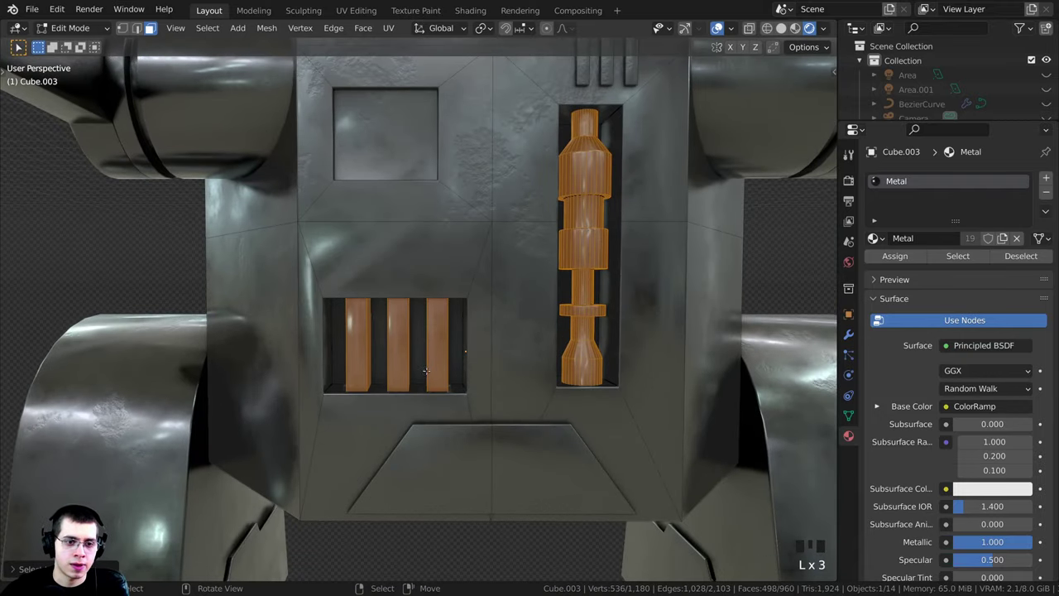
middle_click_drag(358, 331, 423, 371)
key("l")
scroll(470, 401, "down", 2)
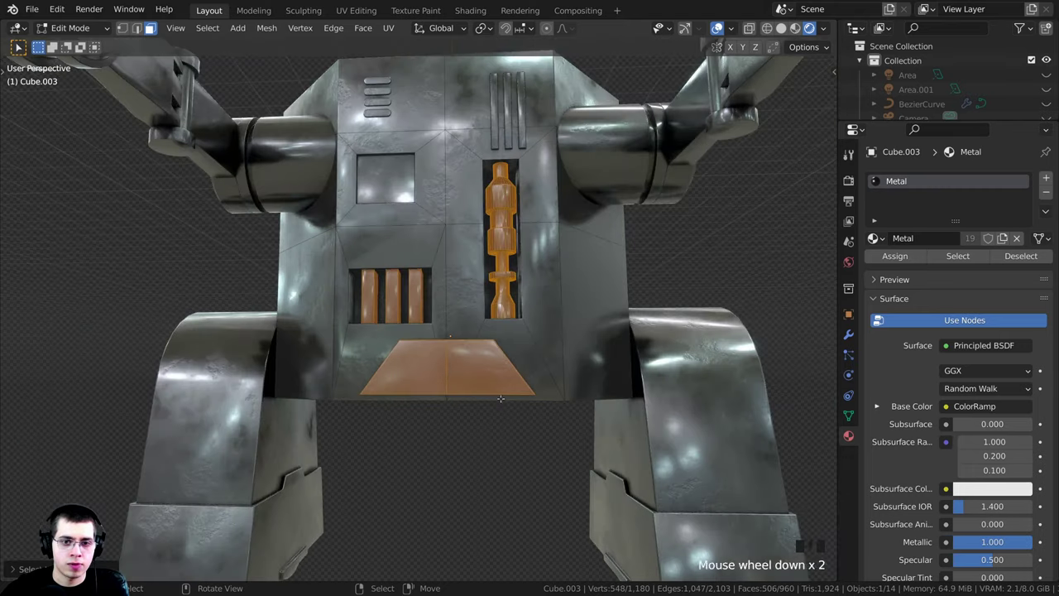
- Add the four small clips along the body's upper side edges to the selection
middle_click_drag(470, 401, 612, 430)
key("l")
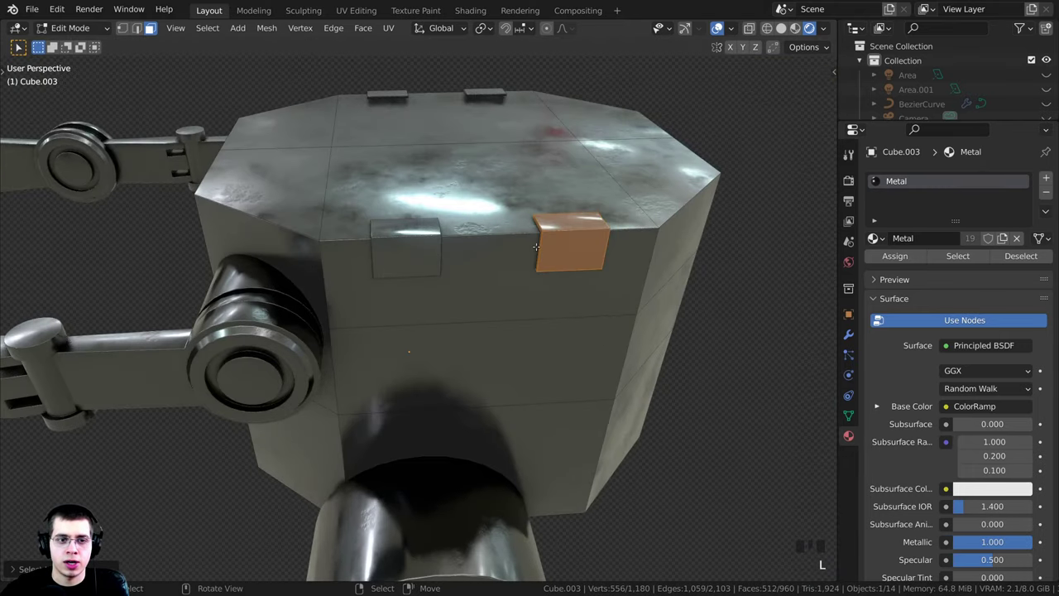
key("l")
scroll(410, 246, "down", 1)
middle_click_drag(410, 246, 413, 314)
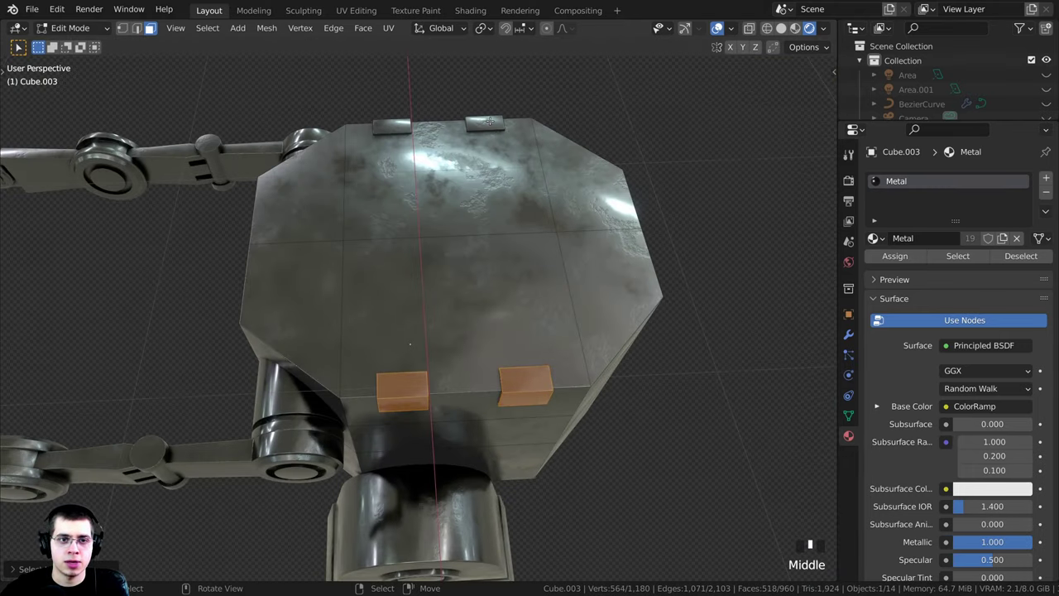
key("l")
key("l")
- Add the six raised panels on the underside of the body to the selection
middle_click_drag(394, 124, 463, 190)
scroll(455, 178, "up", 2)
key("l")
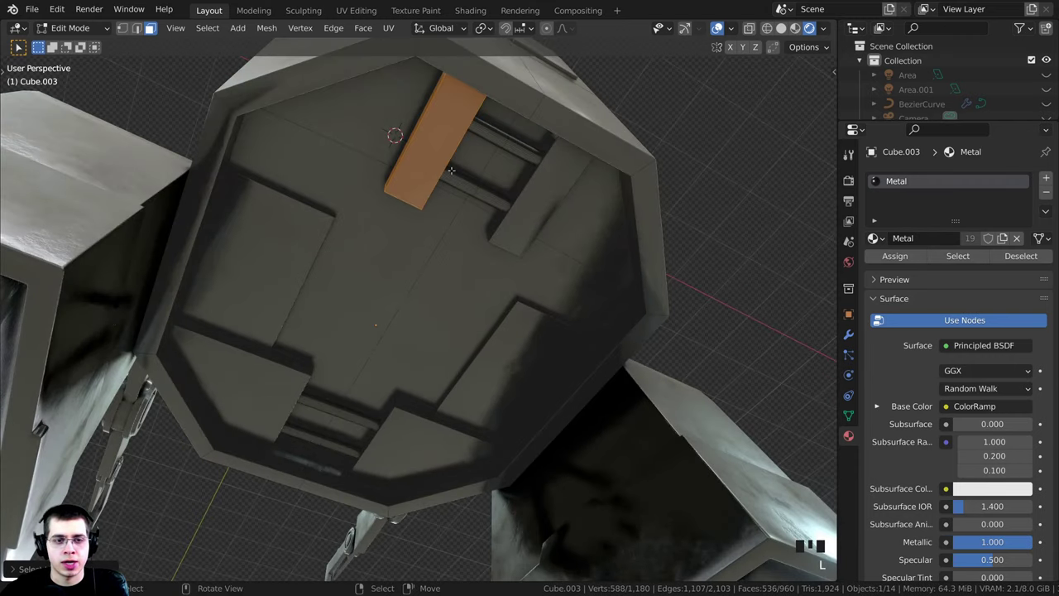
key("l")
key("l")
key("l")
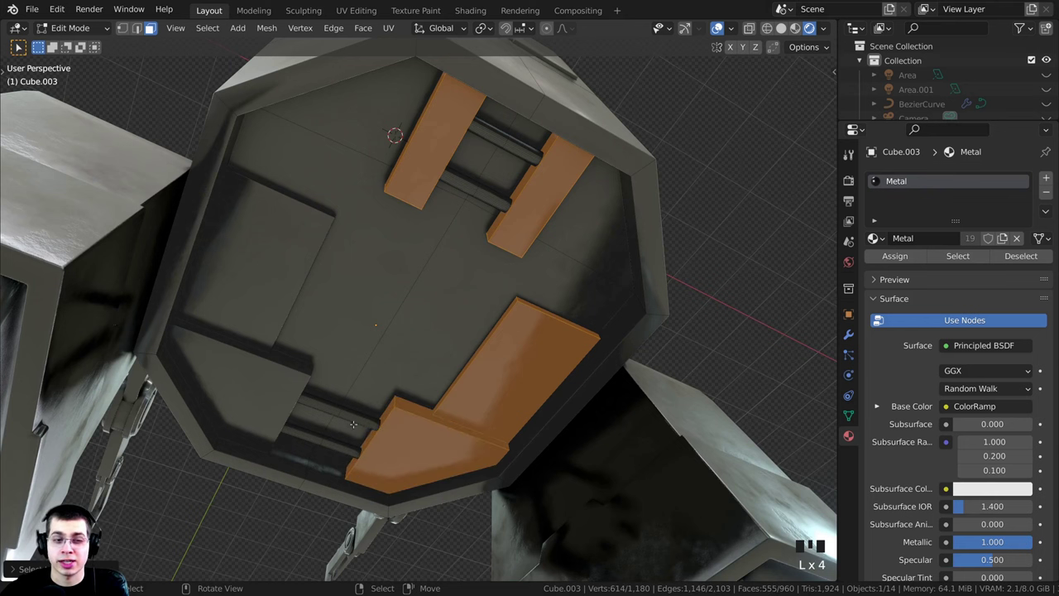
key("l")
key("l")
scroll(301, 337, "up", 2)
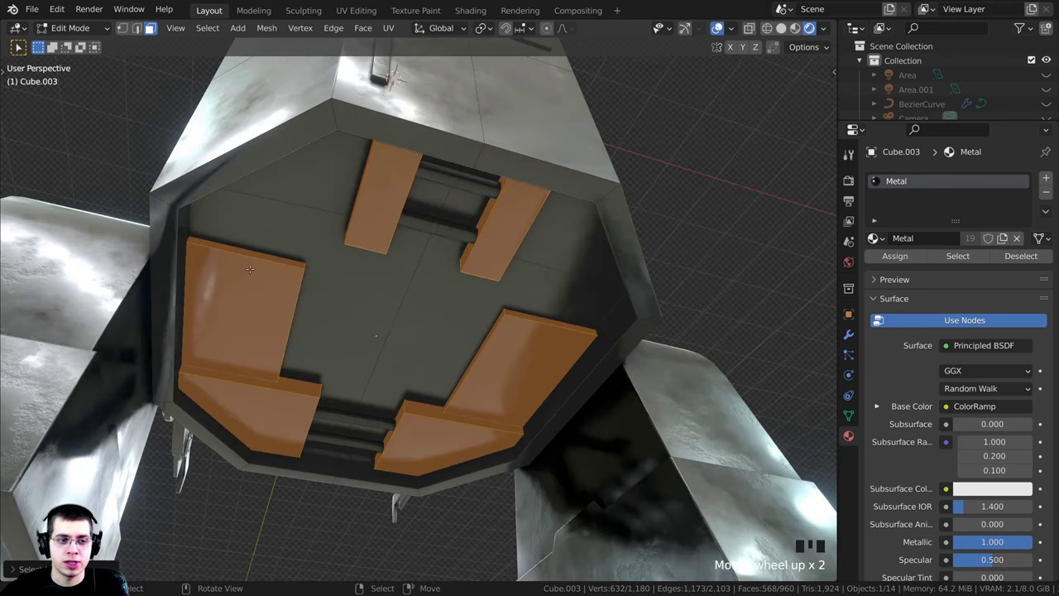
- Add the narrow vertical bar and the rectangular hatch with its hinges on the back of the body to the selection
middle_click_drag(259, 280, 397, 235)
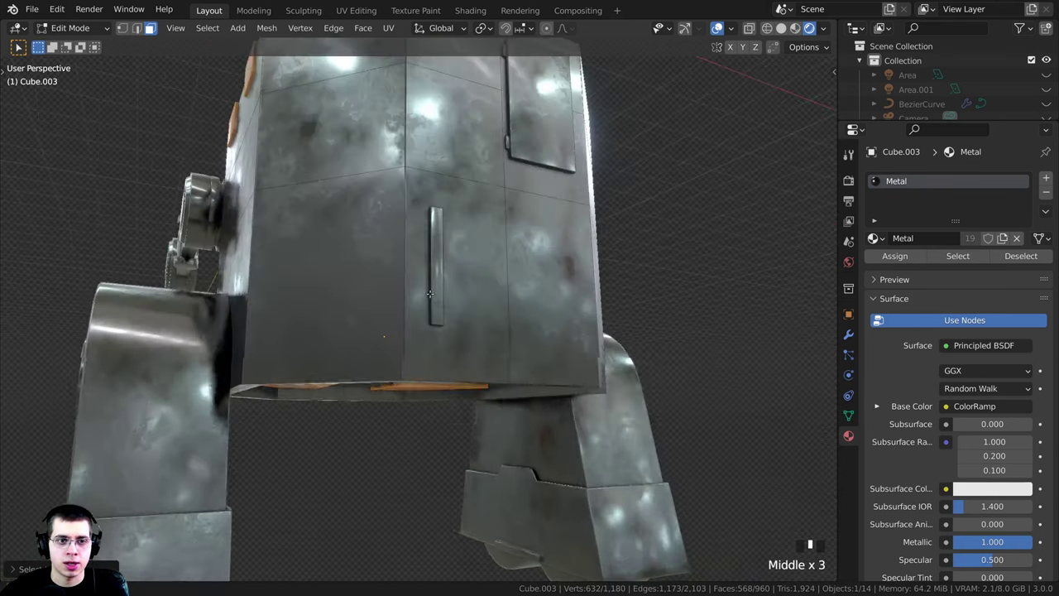
scroll(421, 225, "up", 2)
key("l")
middle_click_drag(424, 201, 454, 168)
scroll(438, 186, "down", 2)
key("l")
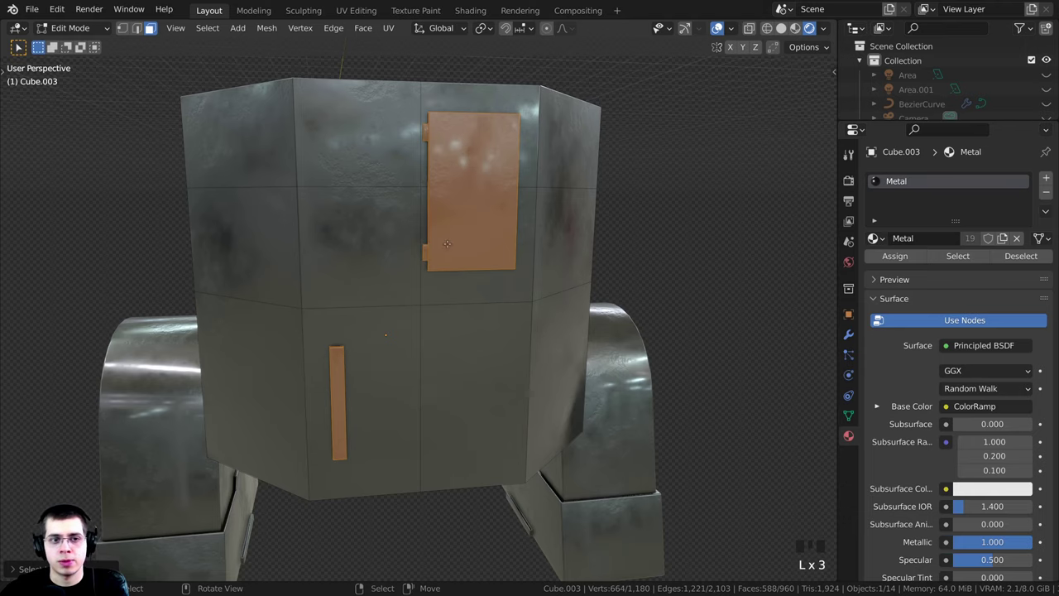
middle_click_drag(446, 243, 311, 177)
scroll(406, 198, "up", 2)
key("l")
- Add the inner face and the side walls of the square recess on the body's front to the selection
scroll(406, 205, "down", 4)
scroll(418, 248, "up", 5)
middle_click_drag(559, 213, 440, 308, "shift")
scroll(441, 308, "up", 5)
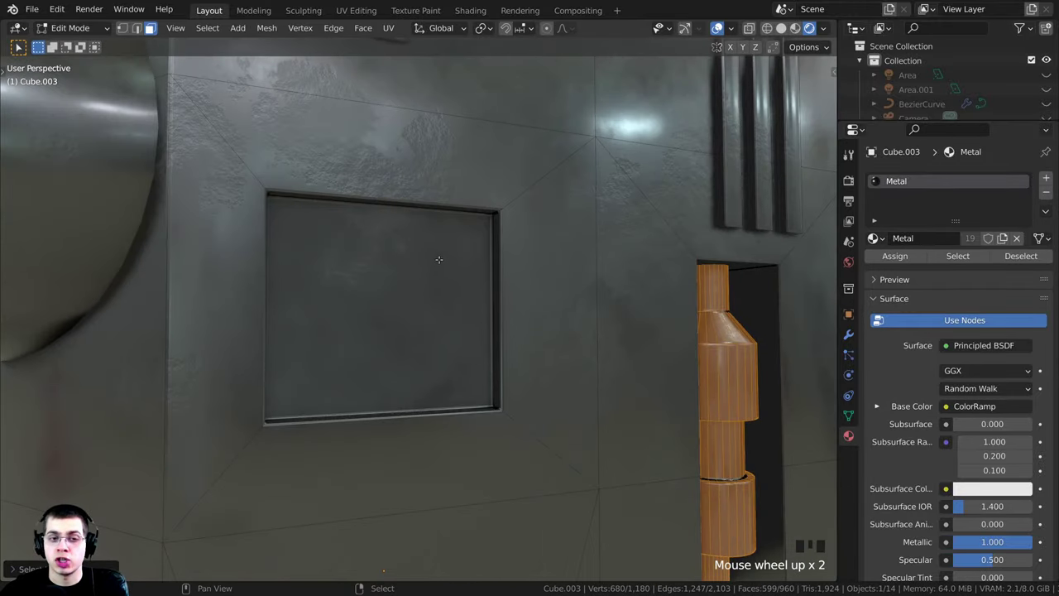
left_click(417, 260, "shift")
middle_click_drag(417, 259, 461, 220, "shift")
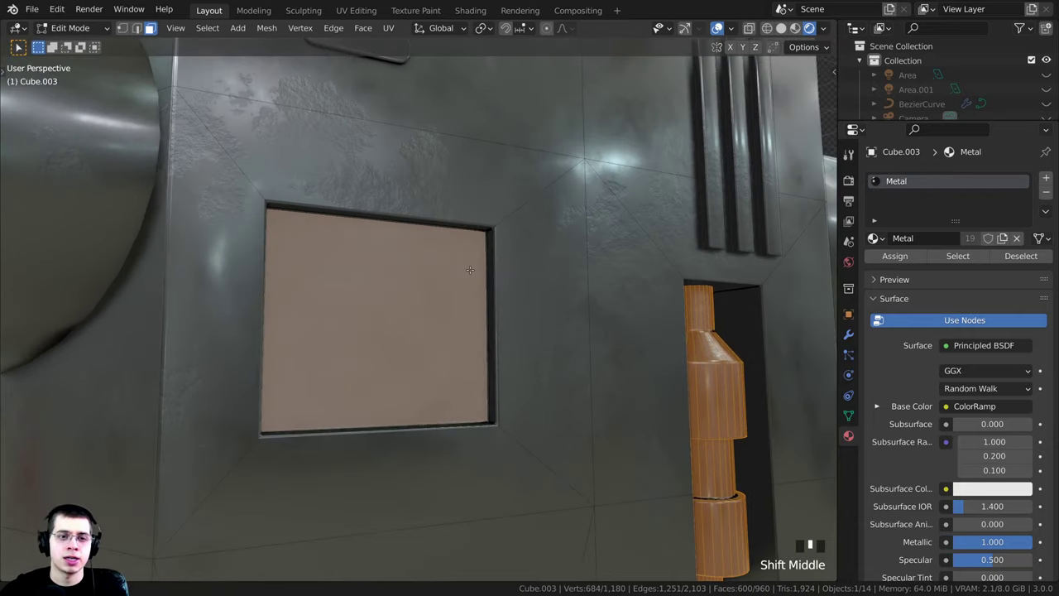
scroll(461, 220, "up", 1)
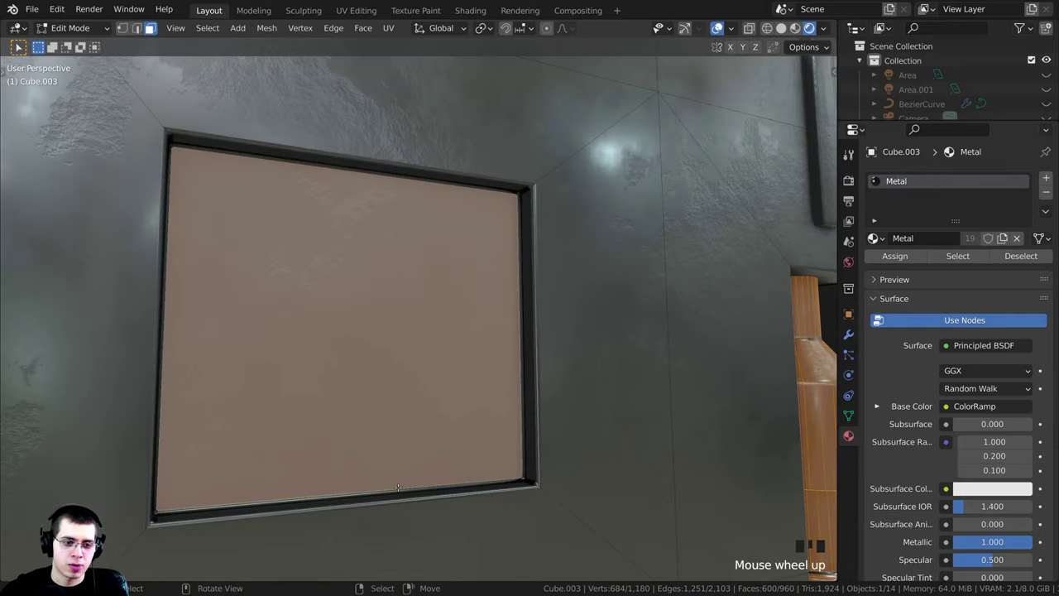
right_click(521, 191, "alt+shift")
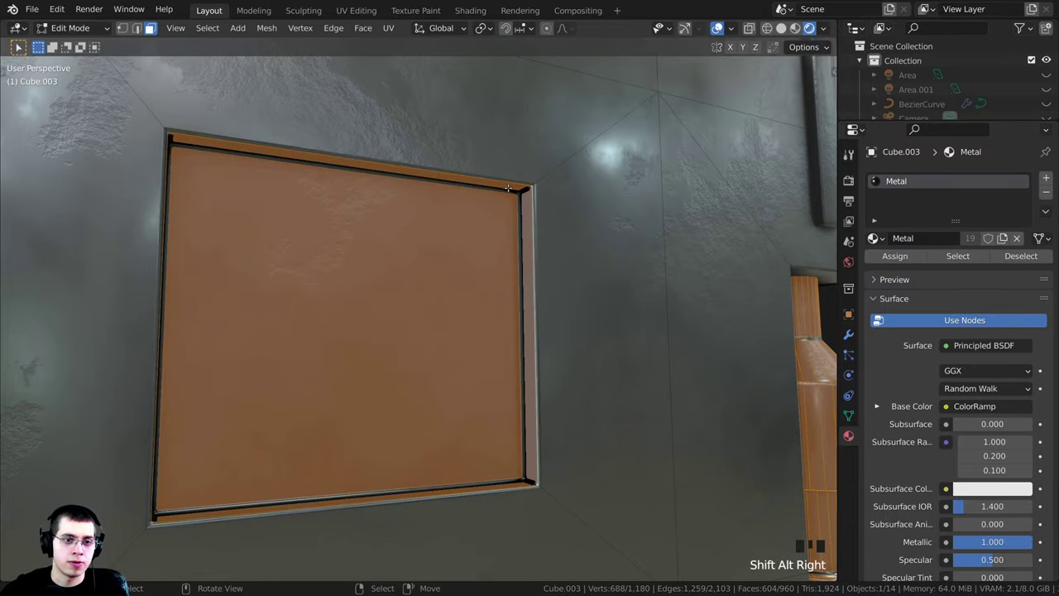
- Add a second material slot with Dark Metal to the body and assign it to the selected detail parts
scroll(507, 188, "down", 8)
middle_click_drag(507, 188, 785, 264)
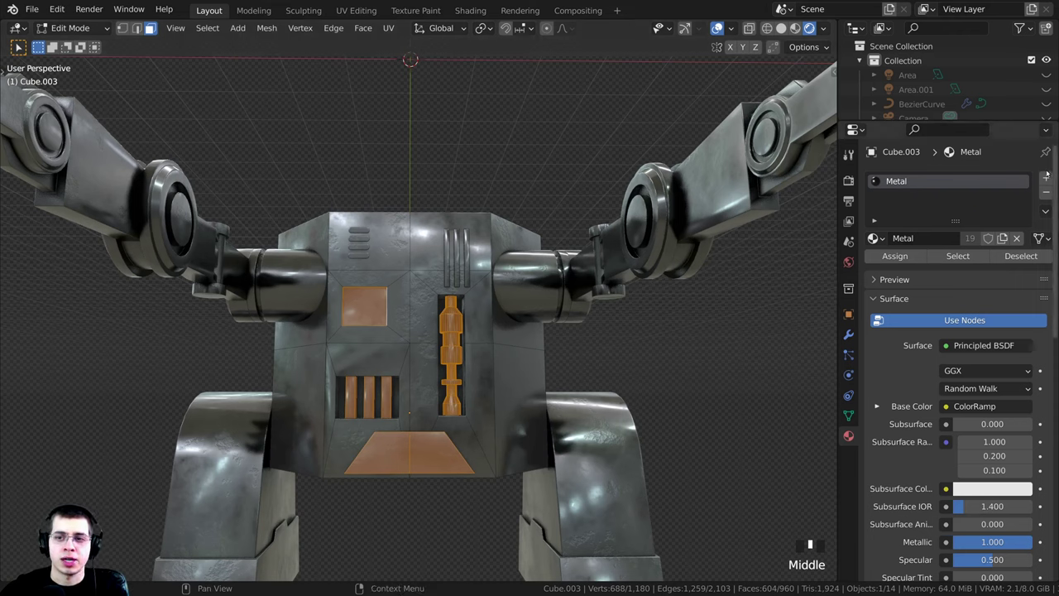
left_click(1046, 178)
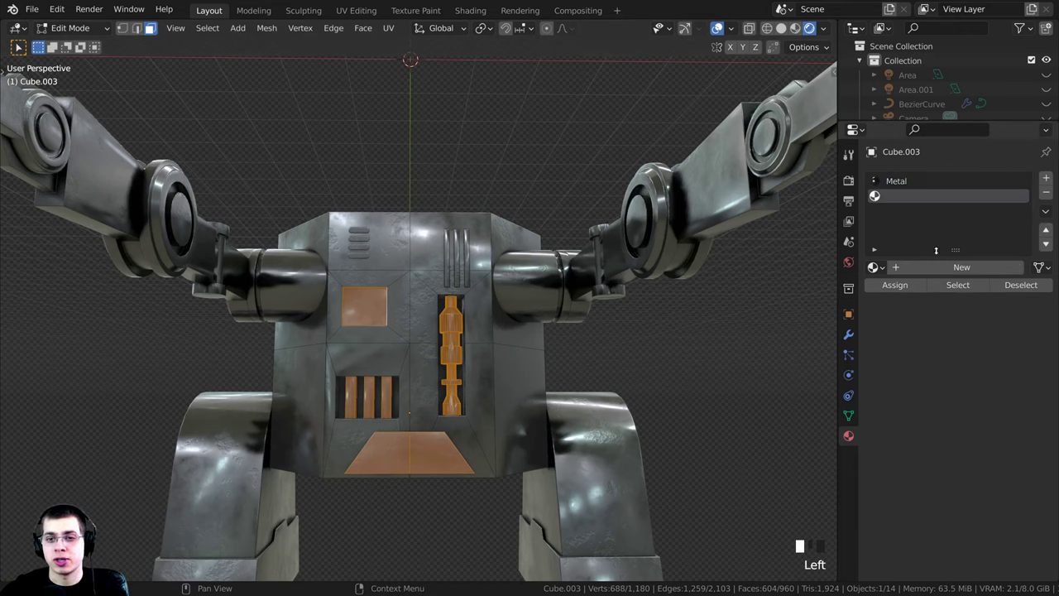
left_click(875, 267)
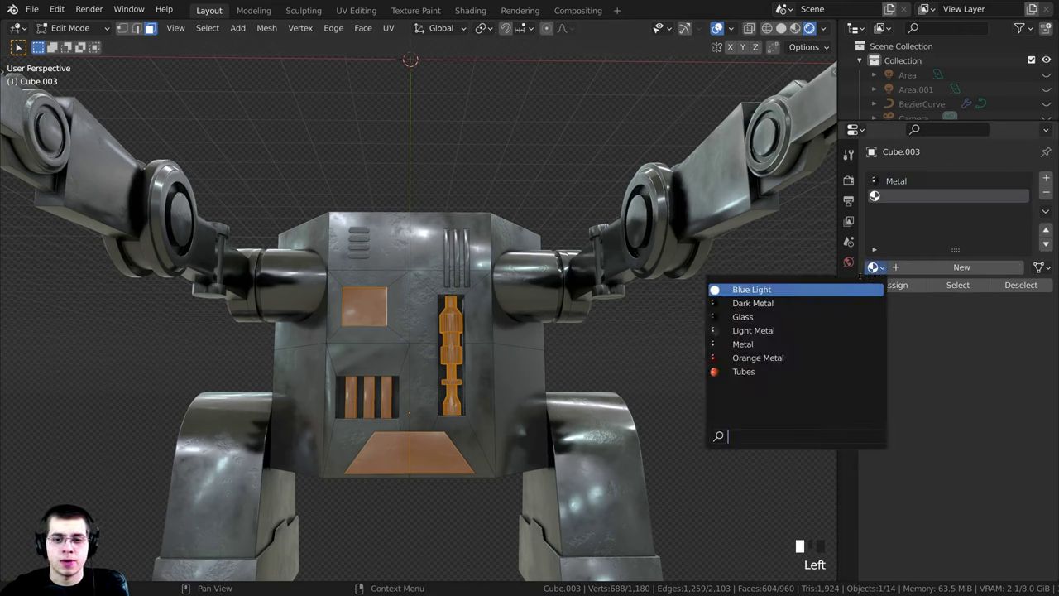
left_click(764, 304)
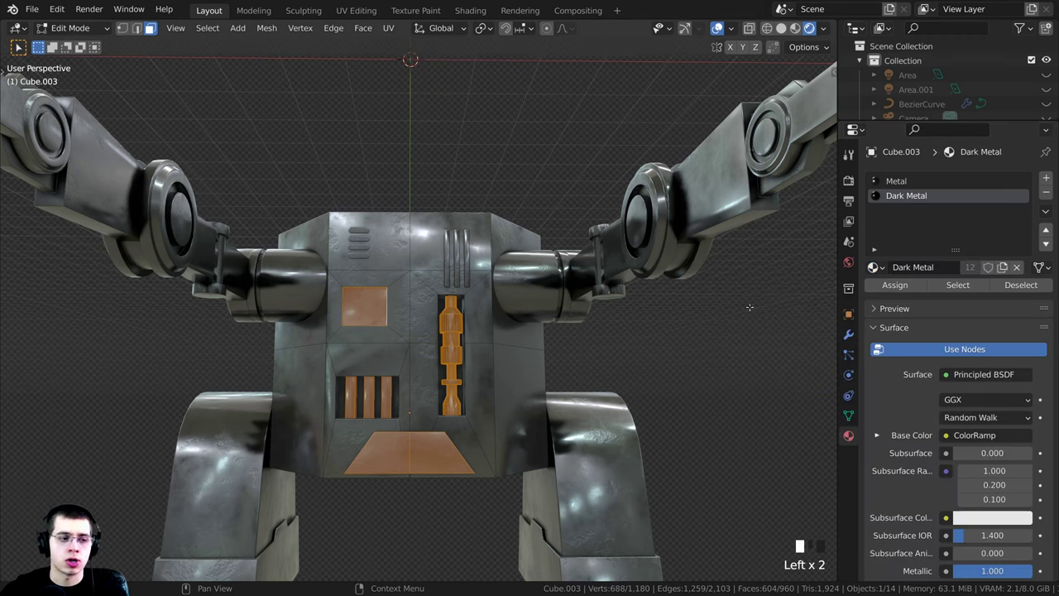
middle_click_drag(530, 284, 530, 376)
left_click(891, 195)
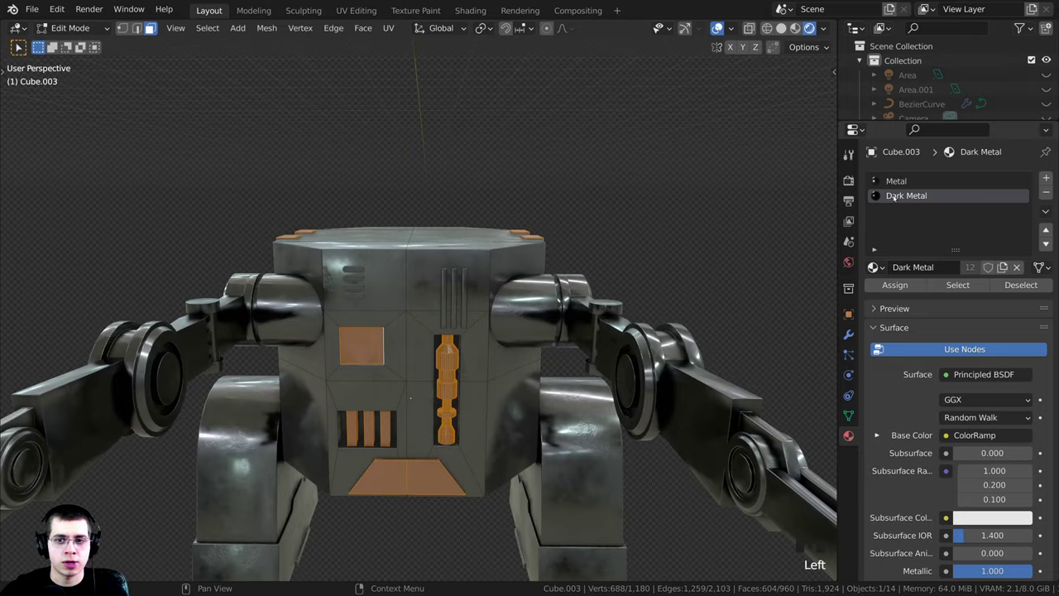
left_click(894, 284)
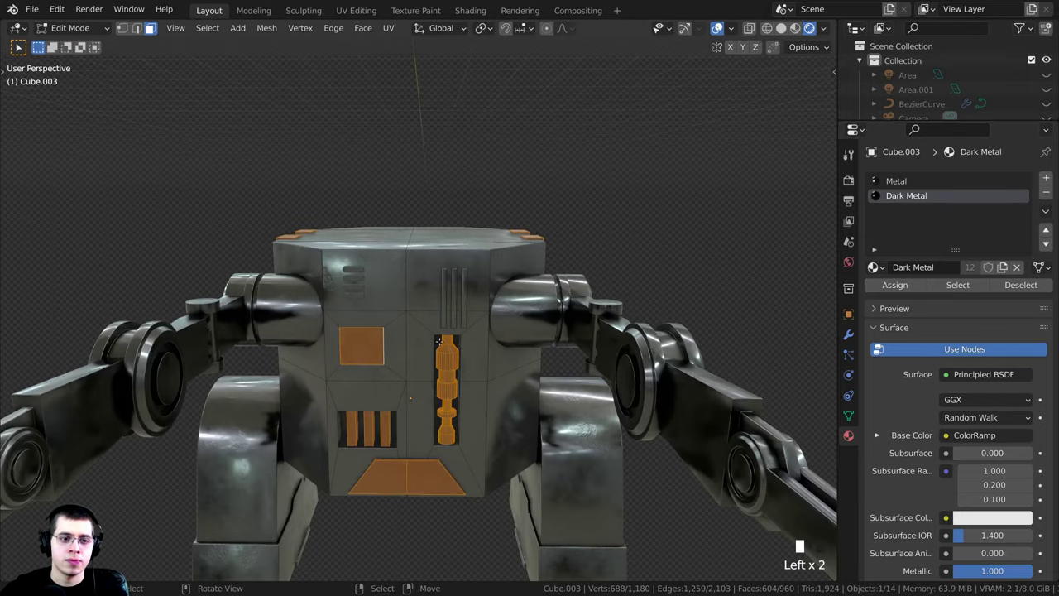
key("Tab")
middle_click_drag(440, 342, 489, 246)
- Clear the mesh selection and select the three thin vertical strips above the tall slot on the body's front
key("Tab")
scroll(489, 246, "up", 1)
scroll(486, 244, "up", 2)
scroll(481, 242, "up", 2)
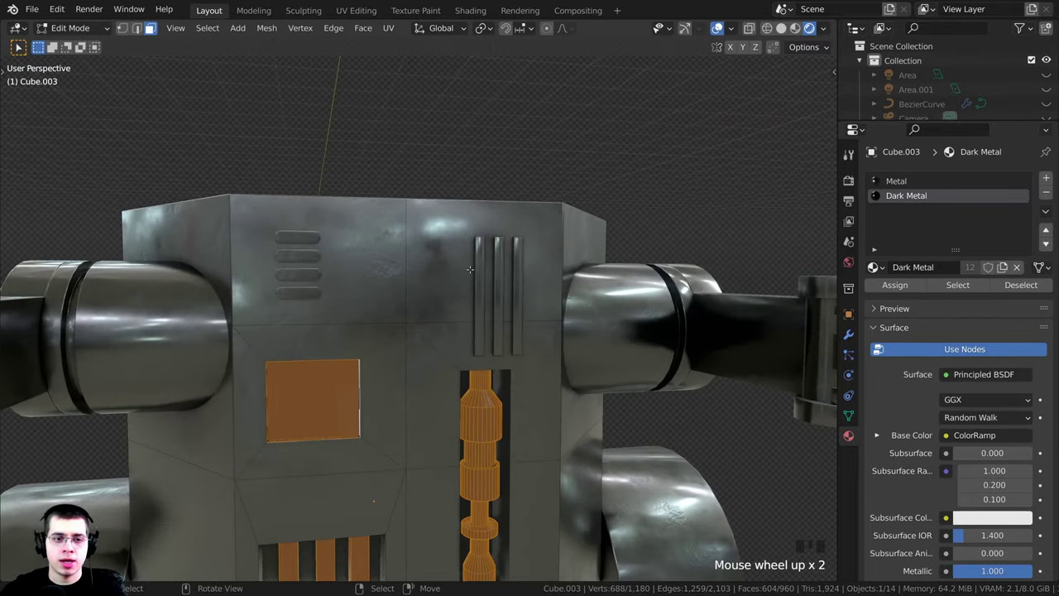
key("a")
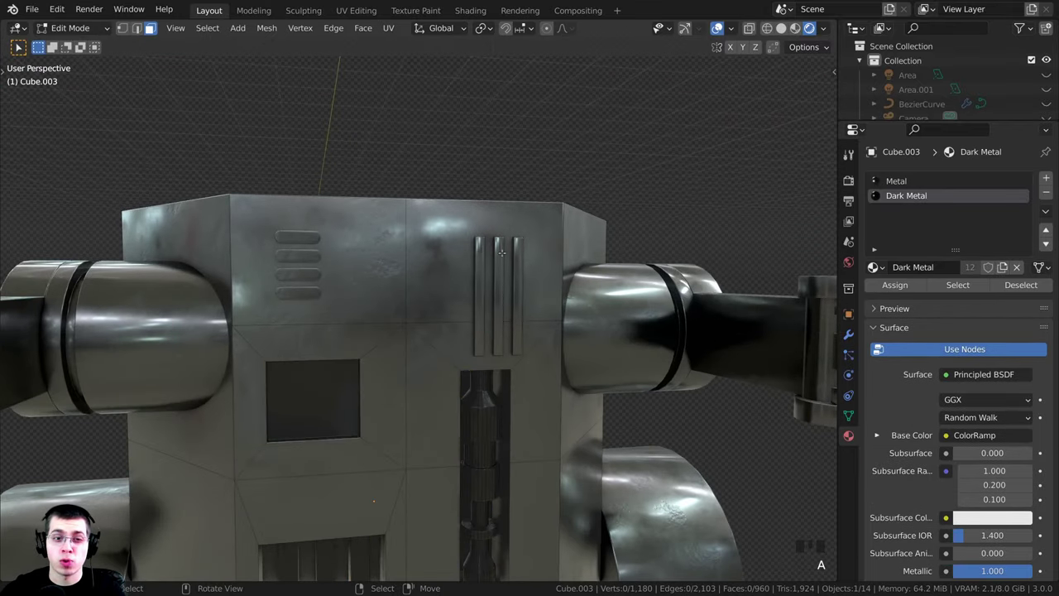
middle_click_drag(501, 252, 426, 271, "shift")
scroll(422, 273, "up", 2)
key("l")
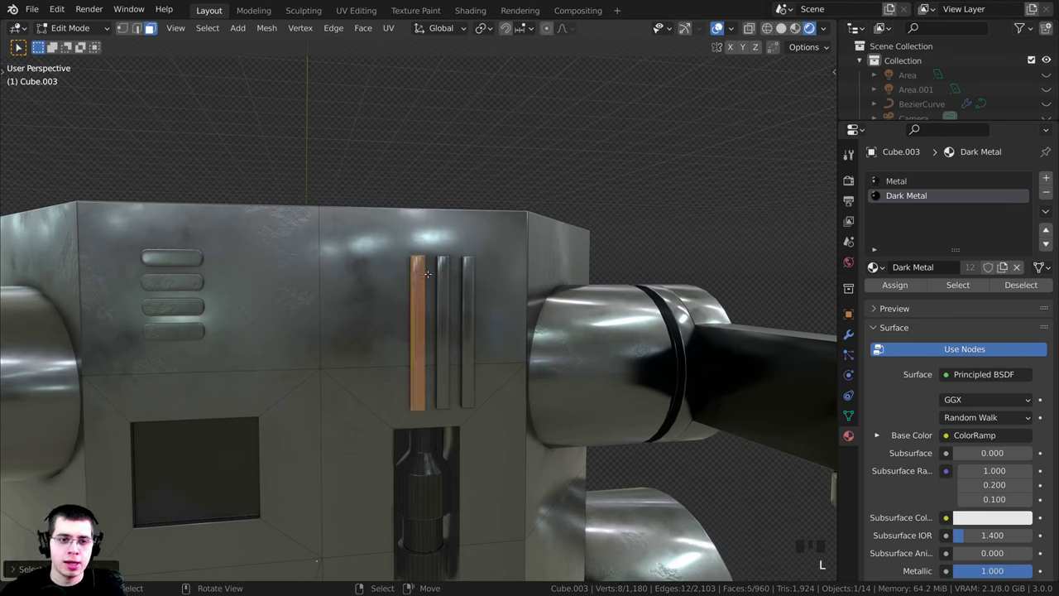
key("l")
key("l")
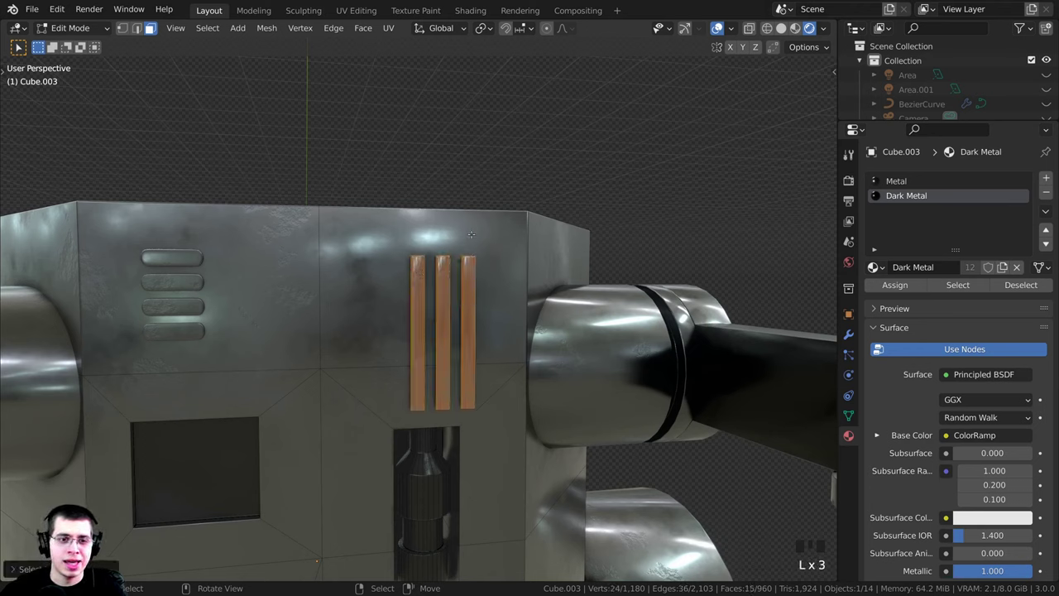
- Add a material slot with Orange Metal, assign it to the three selected strips and leave mesh editing
left_click(1045, 179)
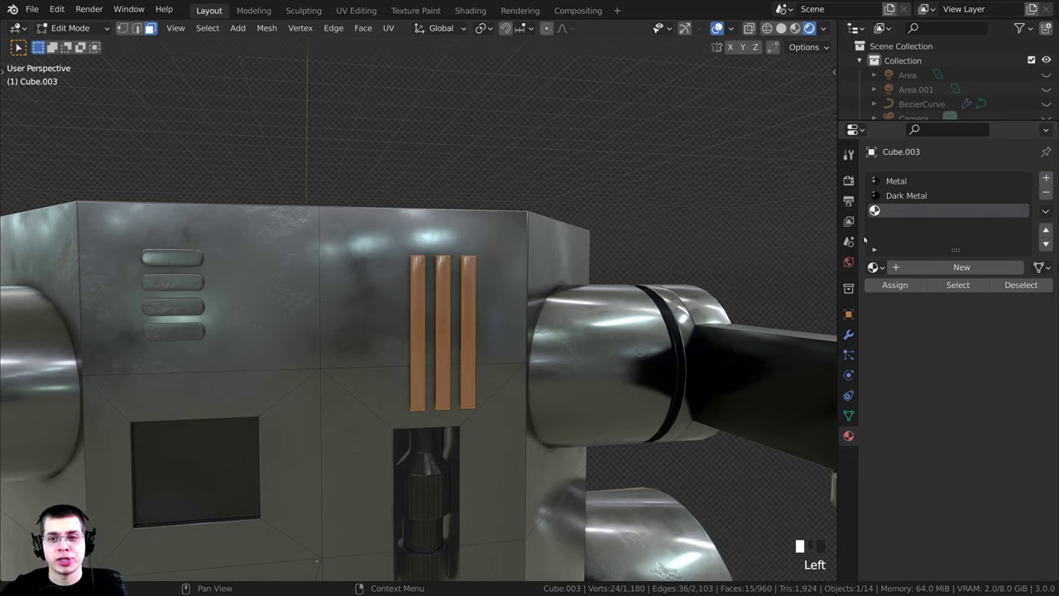
left_click(873, 267)
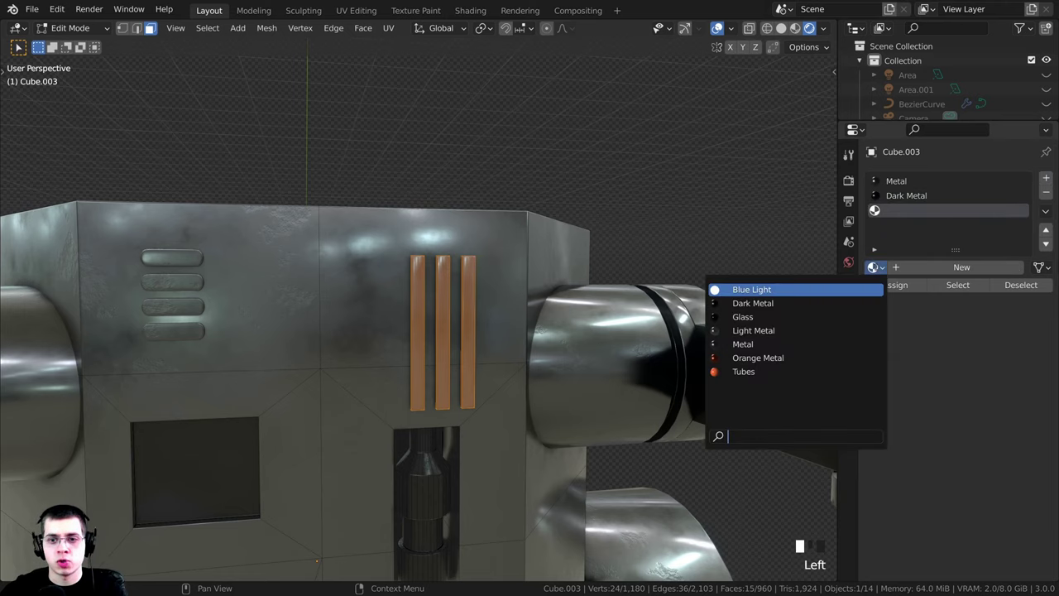
left_click(746, 358)
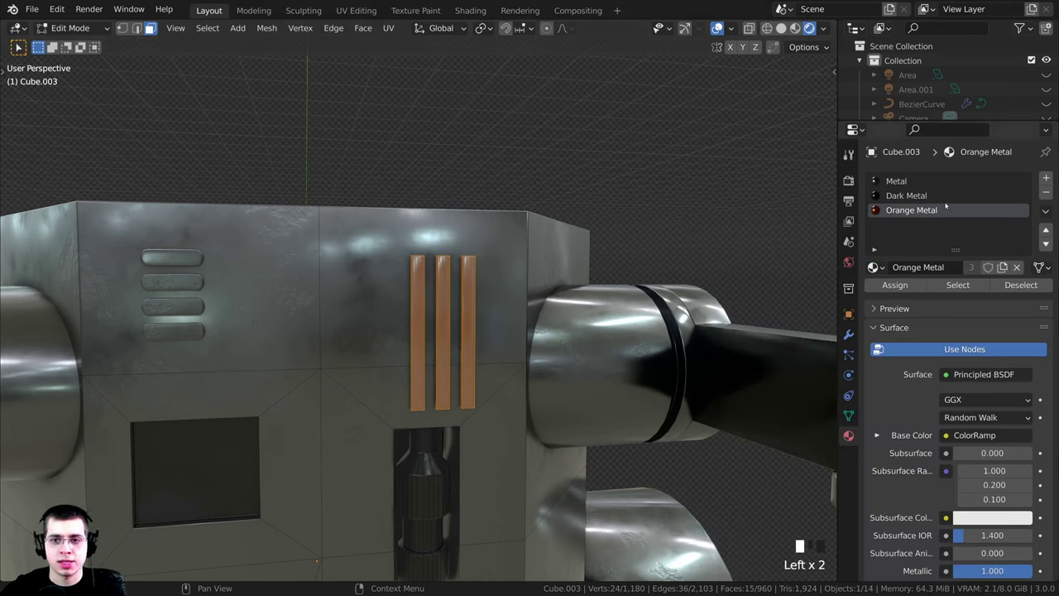
left_click(895, 285)
middle_click_drag(579, 348, 489, 309)
key("Tab")
scroll(463, 239, "up", 2)
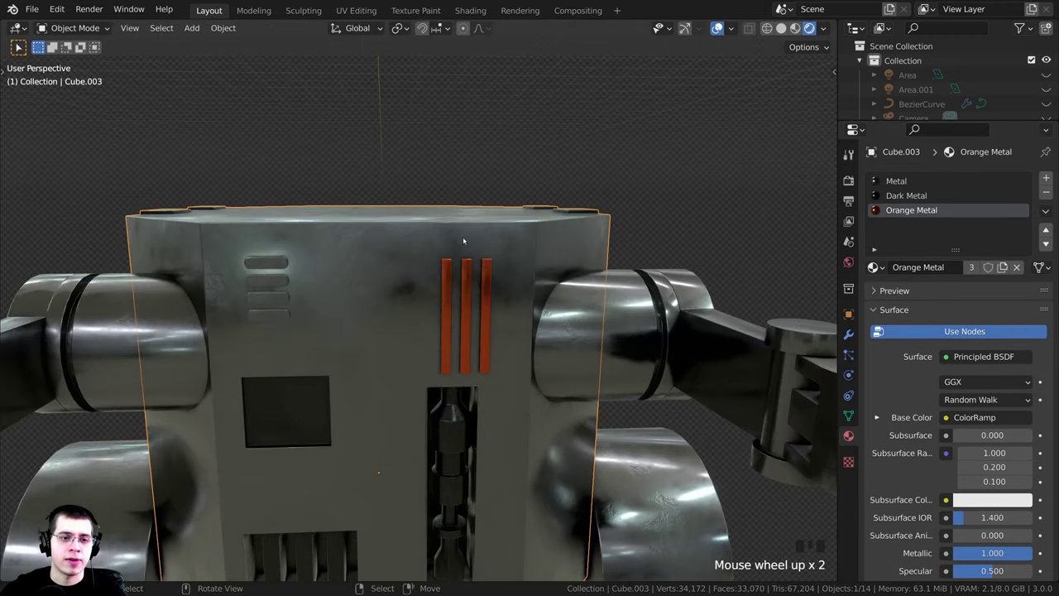
- Switch the material of the four rounded horizontal bars on the body's upper front to Blue Light
middle_click_drag(359, 314, 490, 337, "shift")
scroll(430, 306, "up", 3)
left_click(388, 283)
key("g")
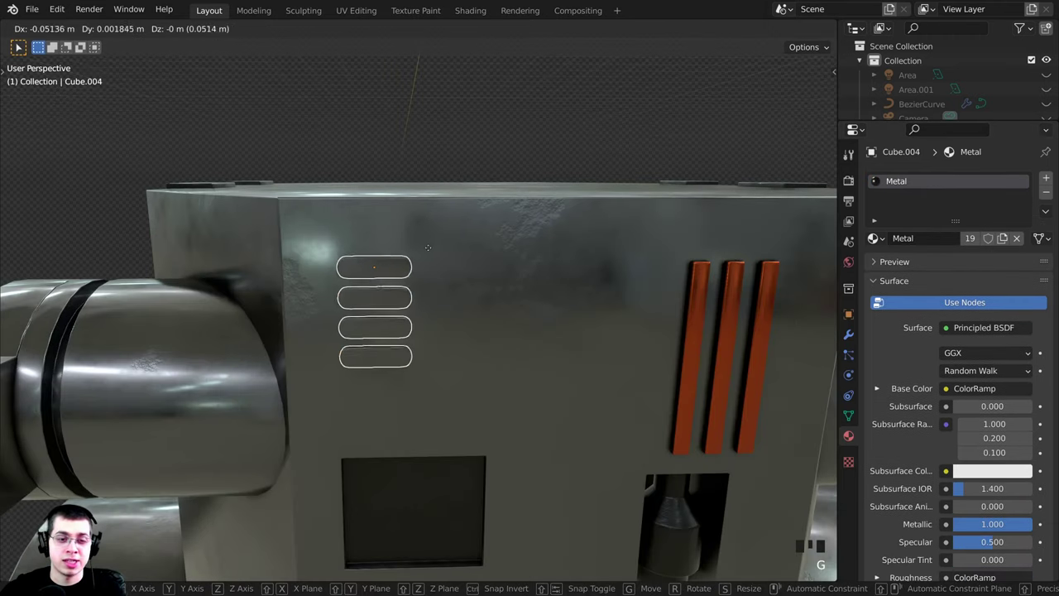
key("Escape")
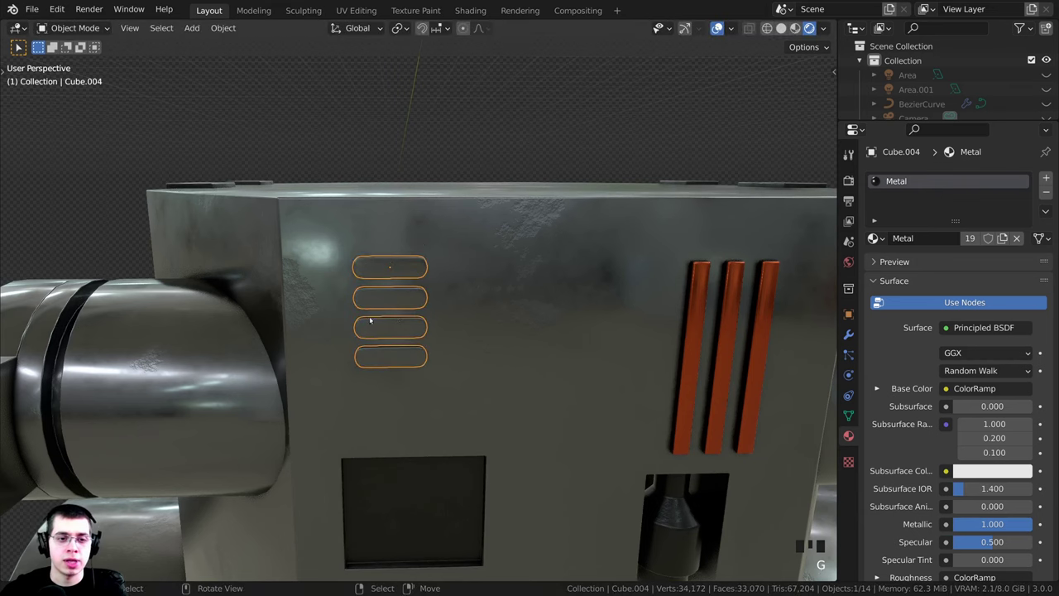
left_click(873, 239)
left_click(739, 261)
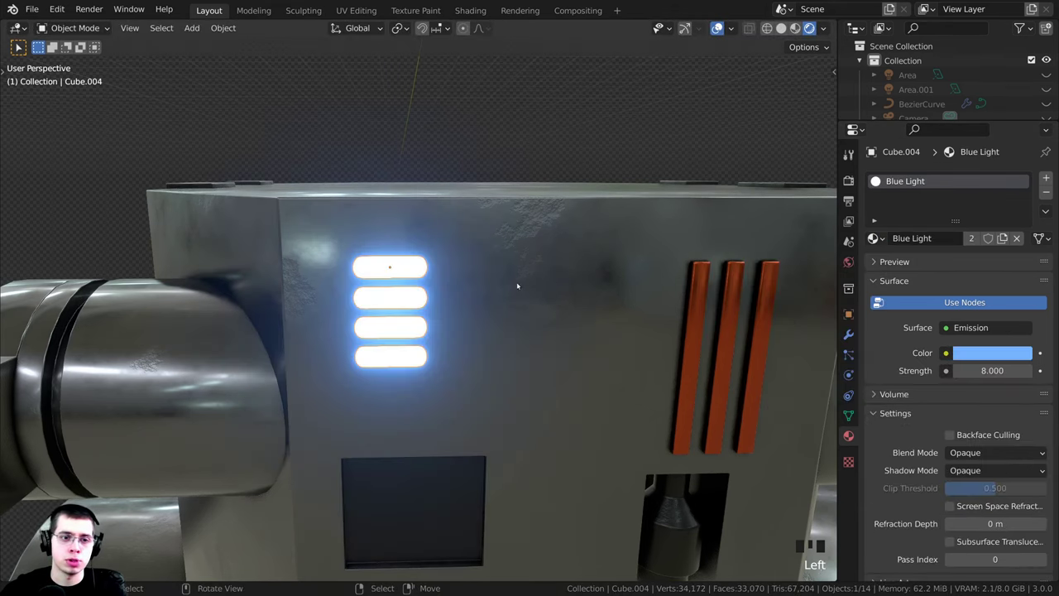
- Reopen the main body for mesh editing and select only the four crossbars between the raised panels on its underside
middle_click_drag(546, 283, 453, 149)
scroll(439, 211, "down", 2)
middle_click_drag(452, 149, 460, 191, "shift")
right_click(501, 267)
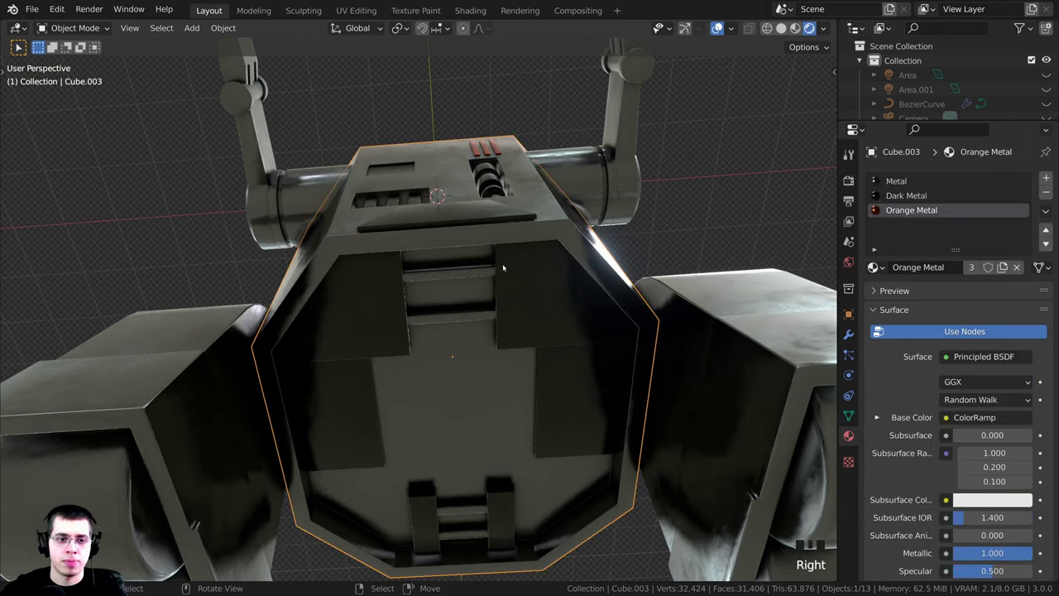
middle_click_drag(502, 267, 446, 238, "shift")
key("Tab")
key("alt+a")
scroll(438, 223, "up", 2)
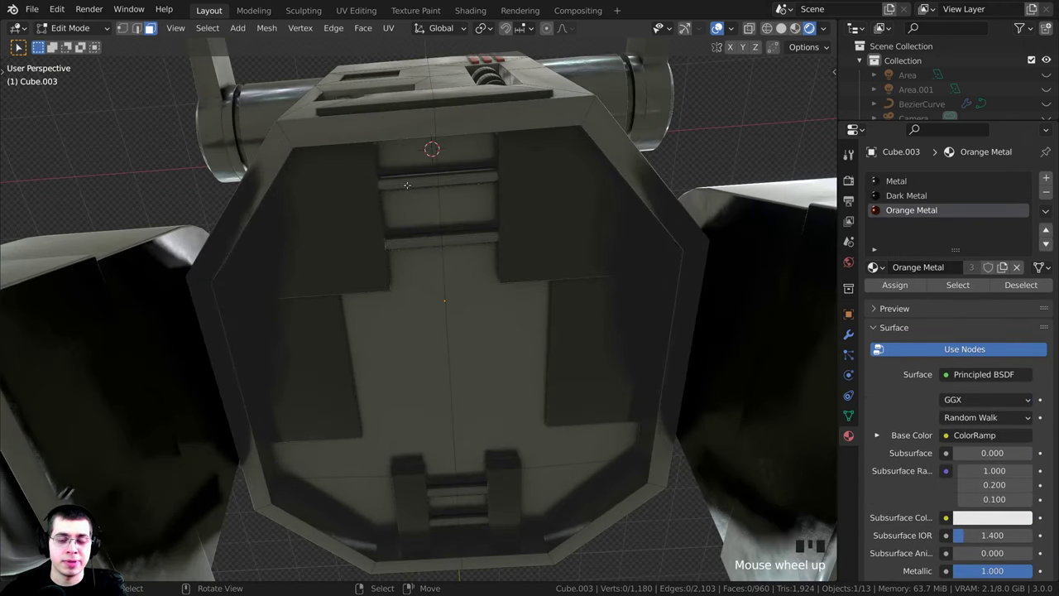
middle_click_drag(449, 188, 451, 175)
key("l")
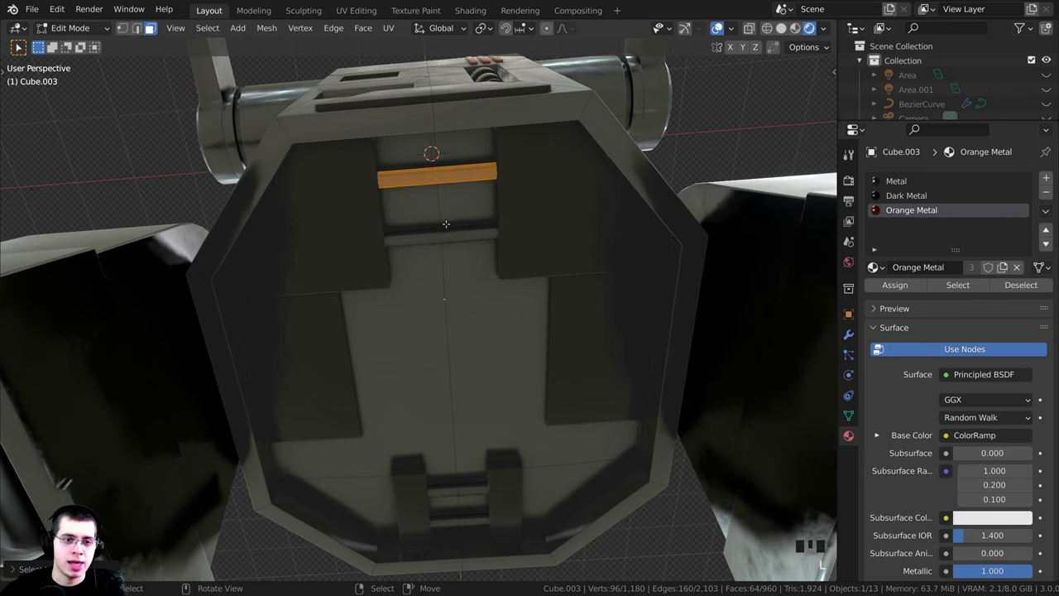
key("l")
key("l")
key("l")
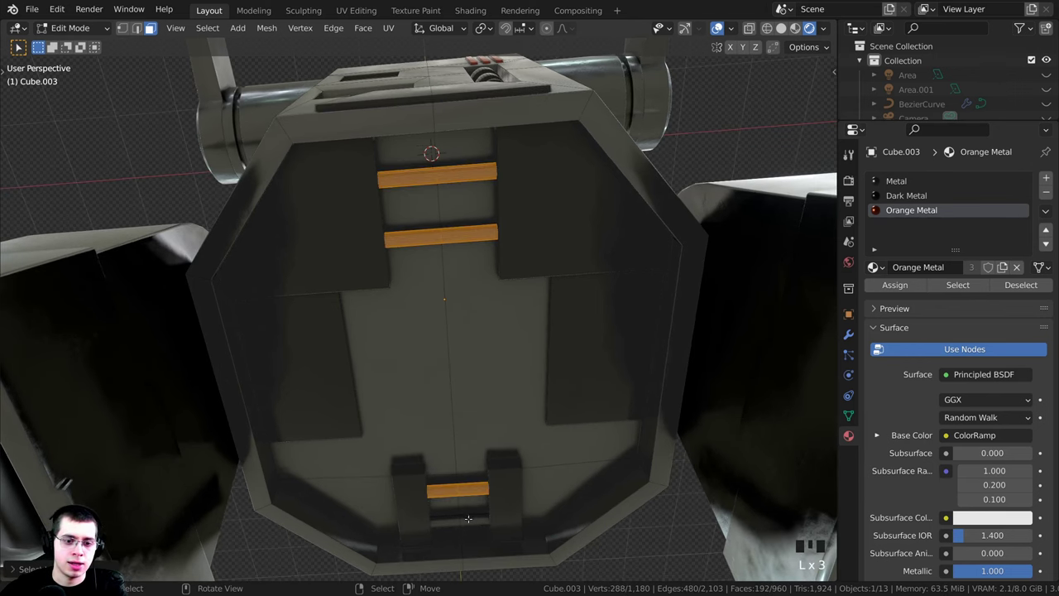
key("l")
middle_click_drag(468, 520, 471, 316)
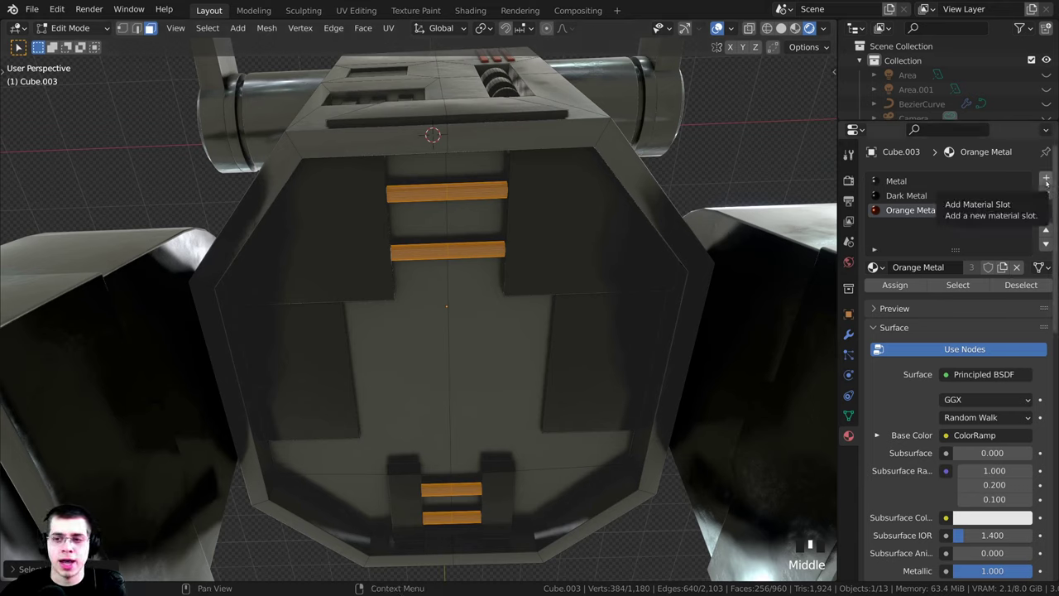
- Add a material slot with Light Metal, assign it to the four selected crossbars and leave mesh editing
left_click(1046, 179)
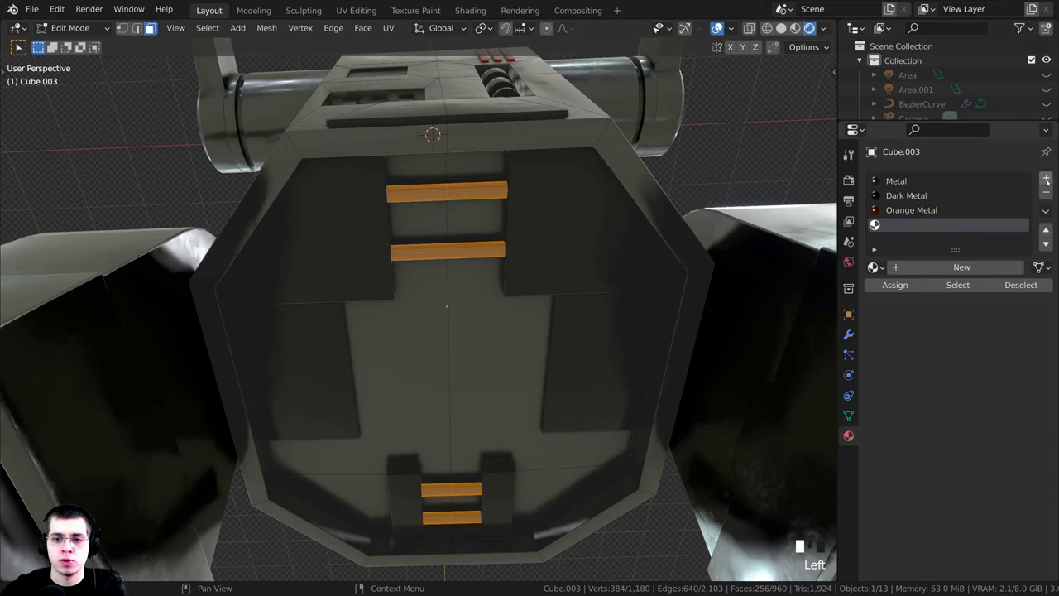
left_click(874, 267)
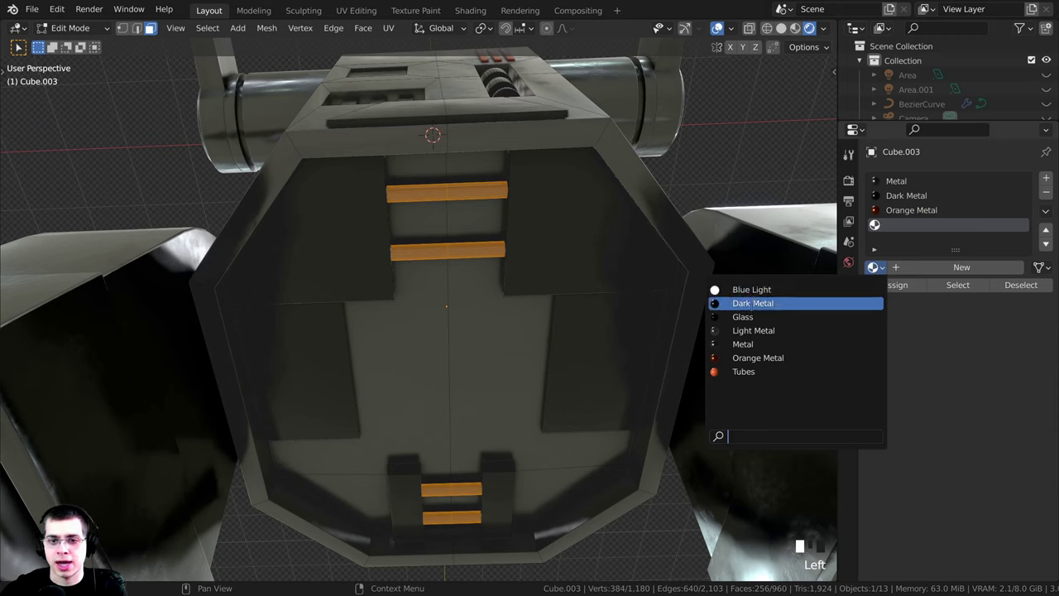
left_click(745, 332)
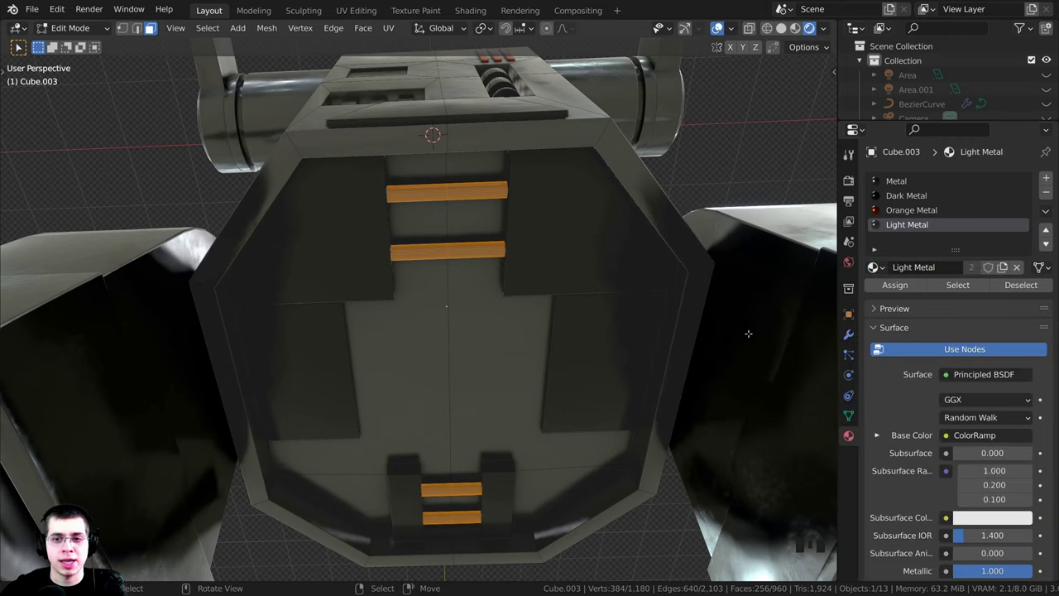
left_click(894, 285)
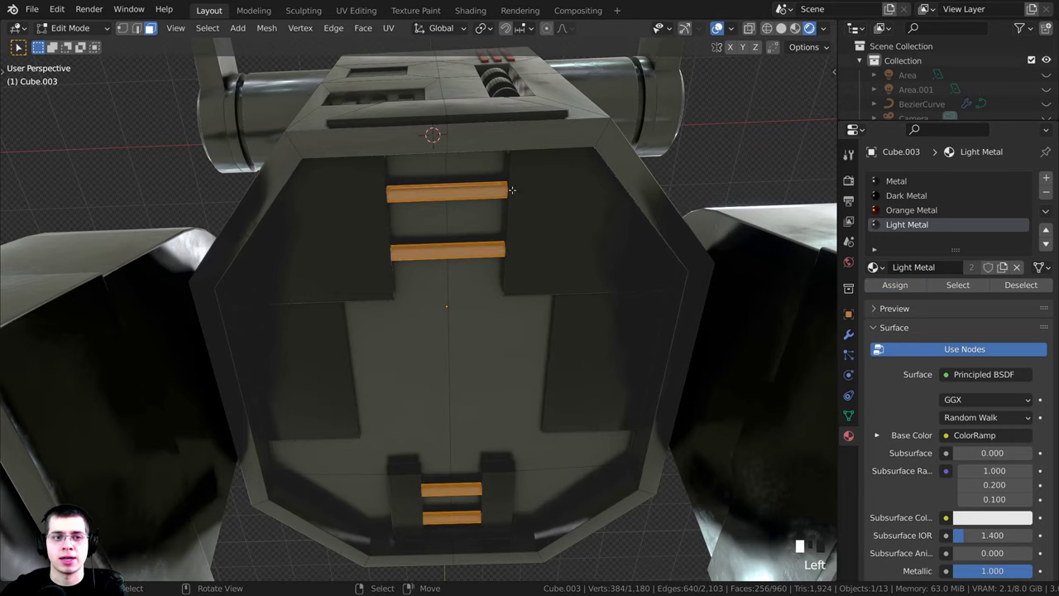
key("Tab")
scroll(430, 190, "up", 2)
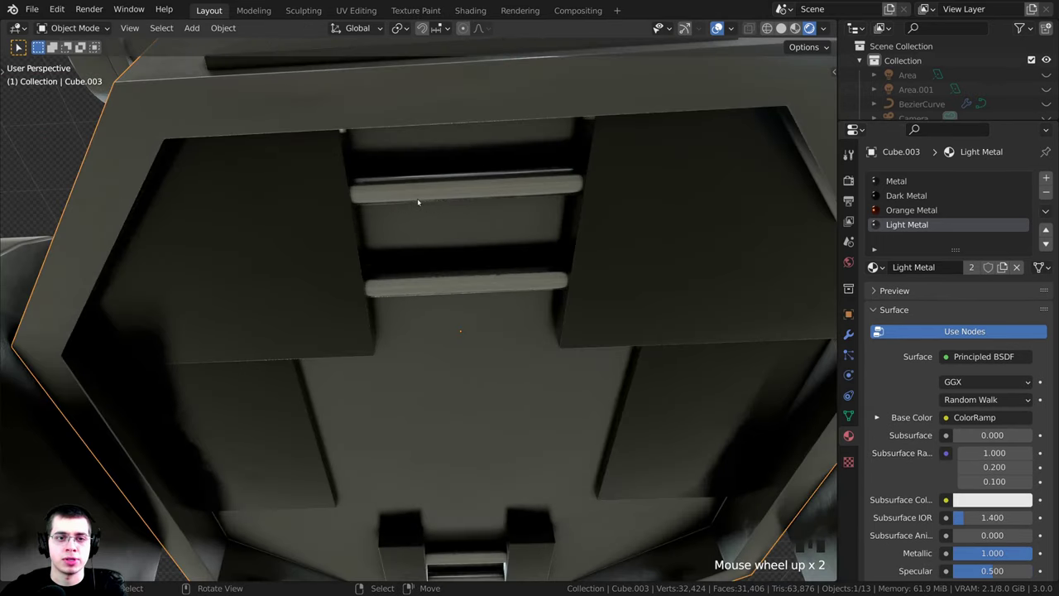
scroll(443, 208, "down", 3)
middle_click_drag(496, 248, 531, 170, "shift")
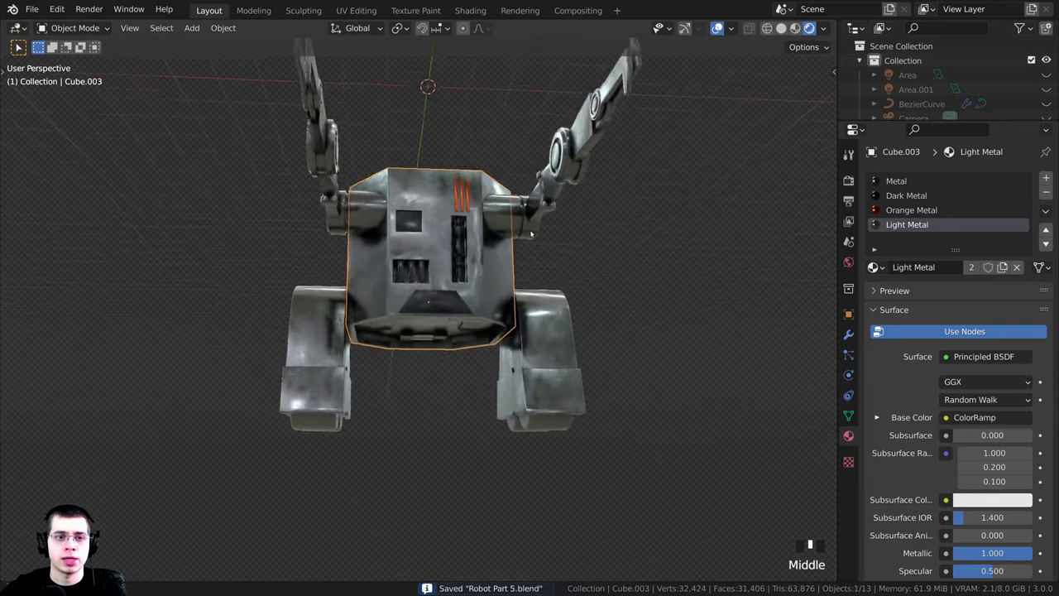
middle_click_drag(530, 225, 551, 241, "shift")
middle_click_drag(499, 289, 439, 236)
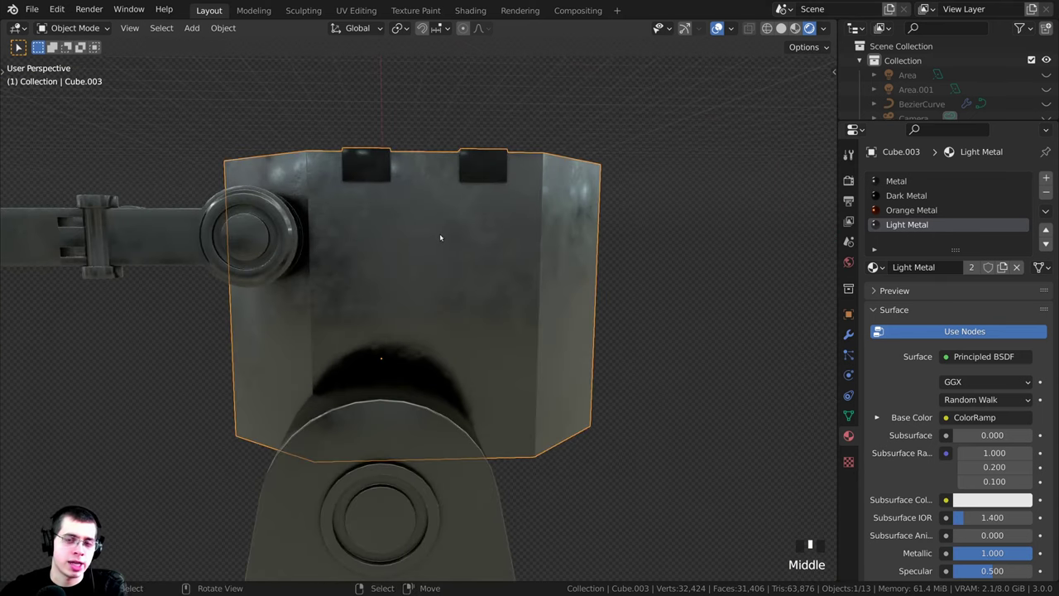
- Examine the main body from the rear and sides, and clear the selection
scroll(441, 248, "down", 1)
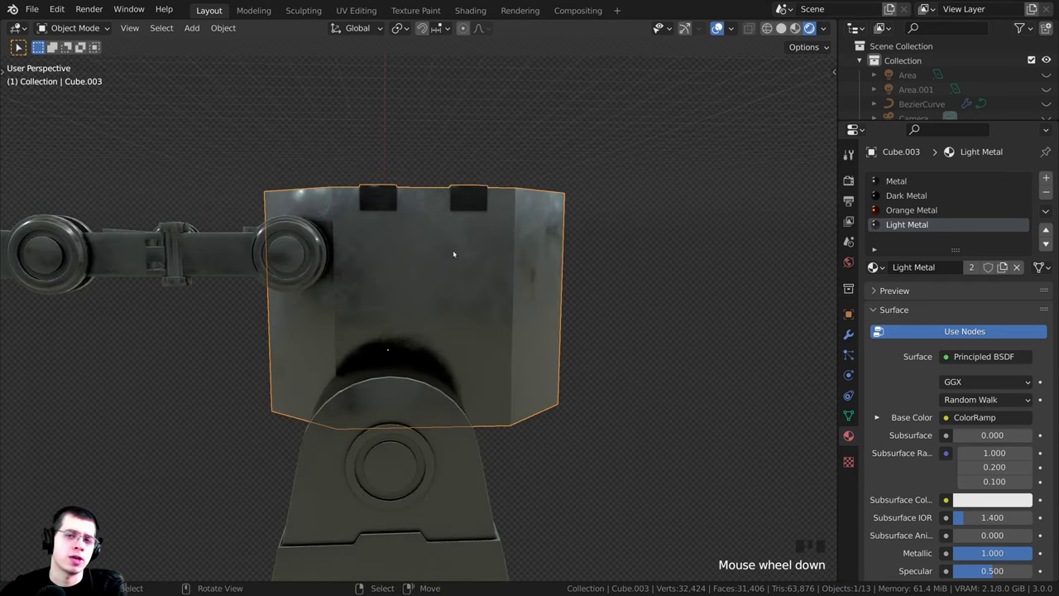
middle_click_drag(452, 250, 449, 259)
scroll(448, 263, "up", 2)
scroll(449, 262, "down", 1)
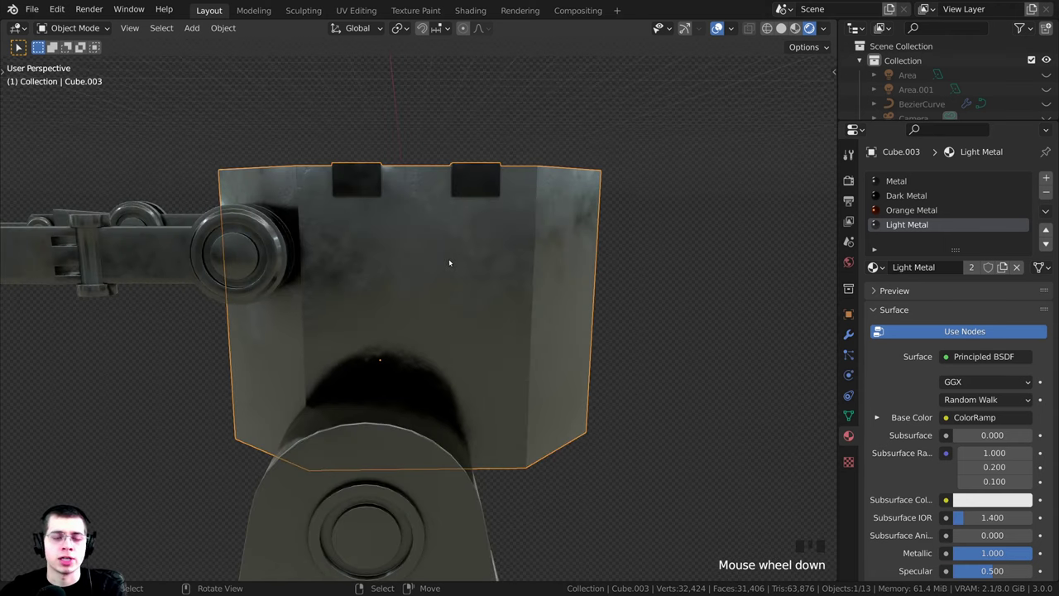
middle_click_drag(460, 268, 628, 282)
scroll(634, 307, "up", 1)
scroll(634, 307, "down", 2)
middle_click_drag(629, 281, 488, 267, "shift")
scroll(546, 281, "up", 1)
key("a")
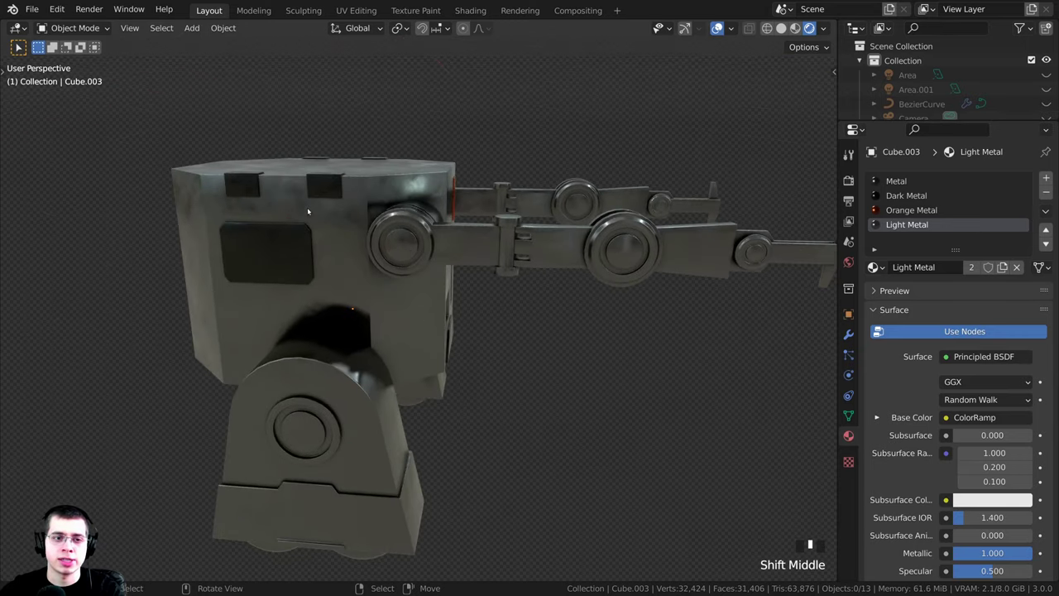
right_click(298, 206)
key("a")
- Open the round disc on the leg's outer side for mesh editing and switch its material to Dark Metal
middle_click_drag(420, 264, 388, 306, "shift")
middle_click_drag(330, 331, 581, 150)
right_click(467, 311)
scroll(467, 310, "up", 2)
key("Tab")
scroll(402, 287, "up", 1)
scroll(399, 207, "up", 2)
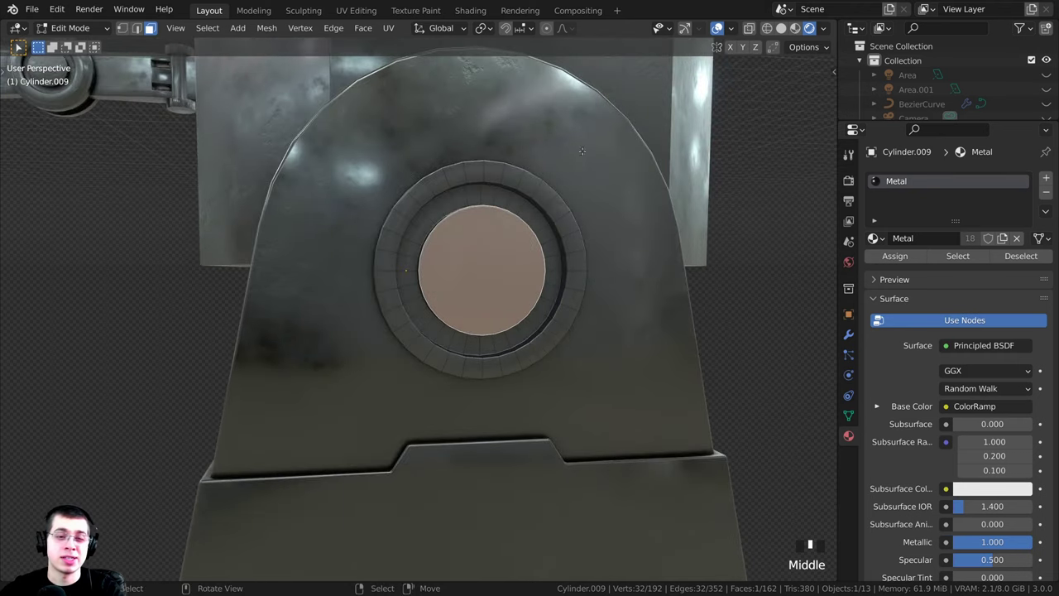
left_click(876, 239)
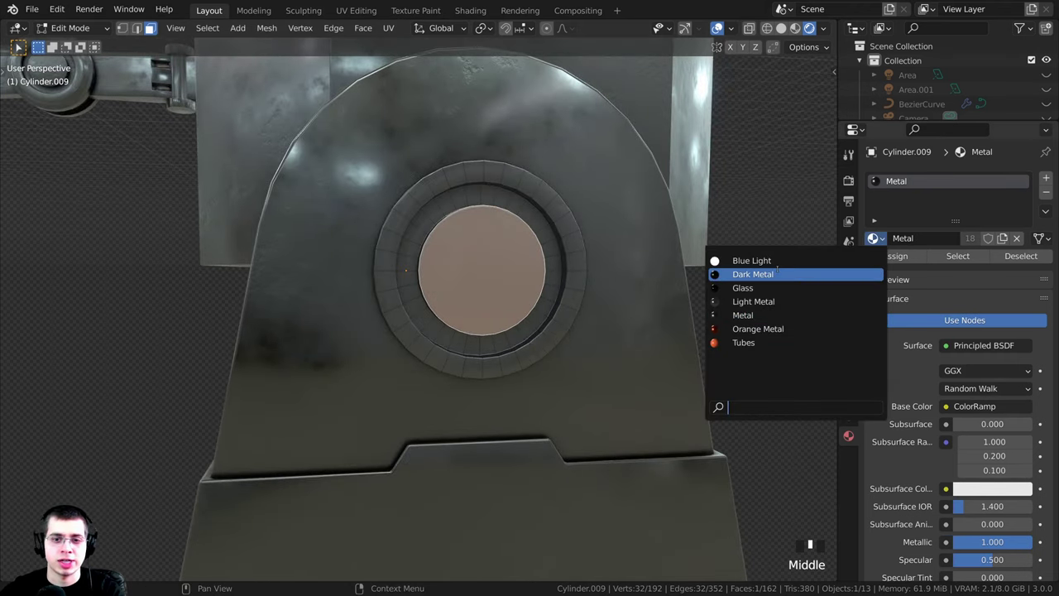
left_click(748, 274)
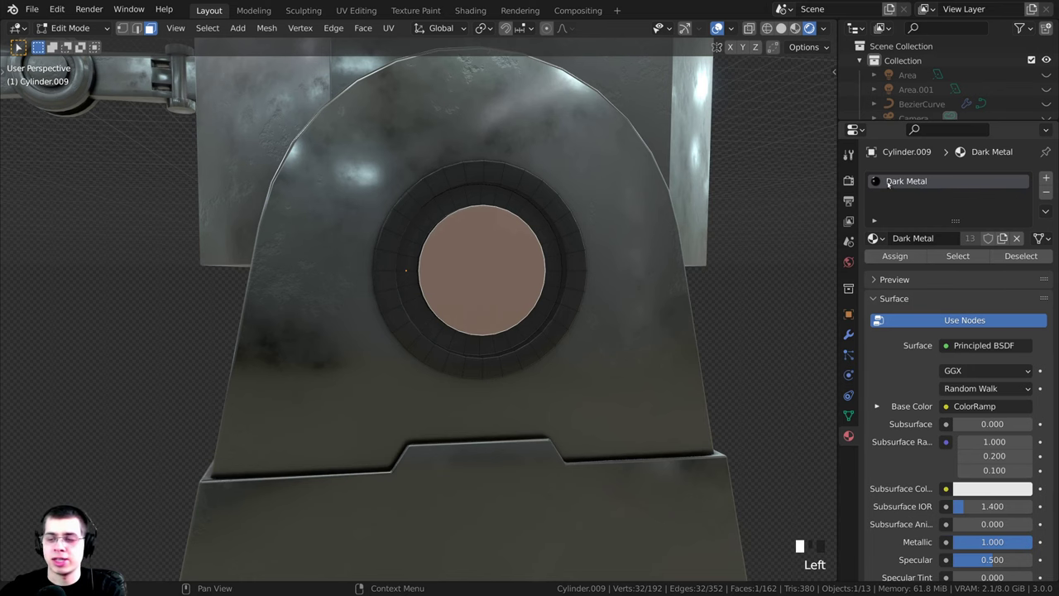
- Select the ring of recessed faces surrounding the flat centre of the leg disc
middle_click_drag(673, 257, 409, 261)
key("Tab")
key("Tab")
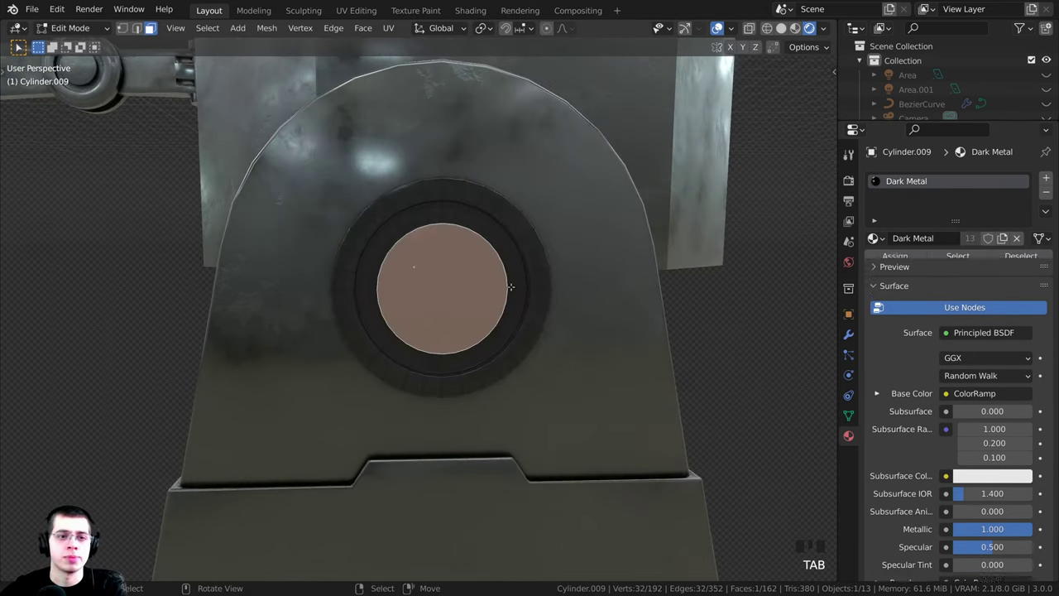
scroll(500, 277, "up", 3)
key("alt")
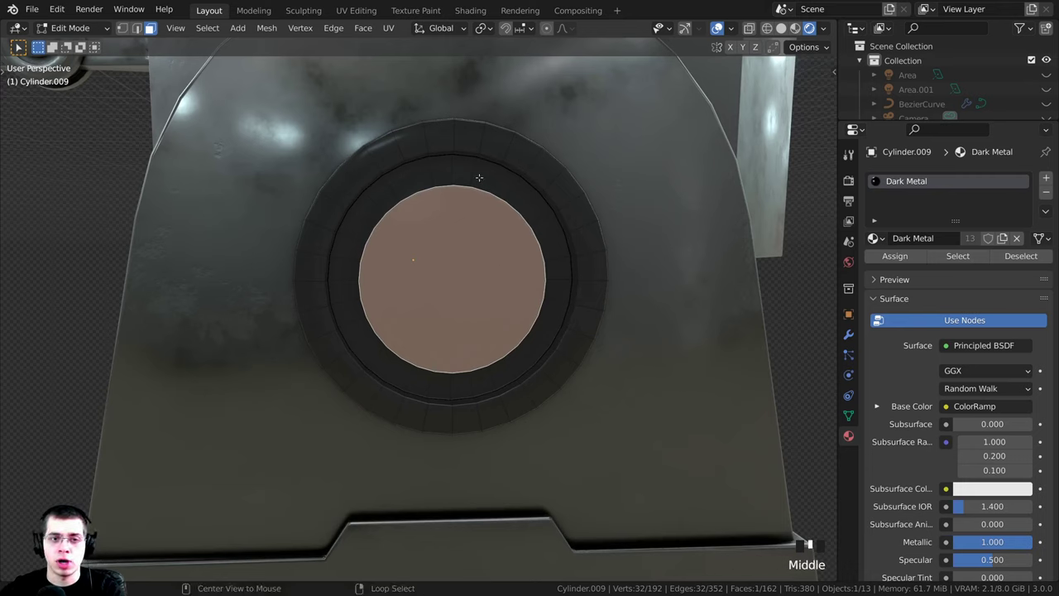
right_click(496, 178, "alt")
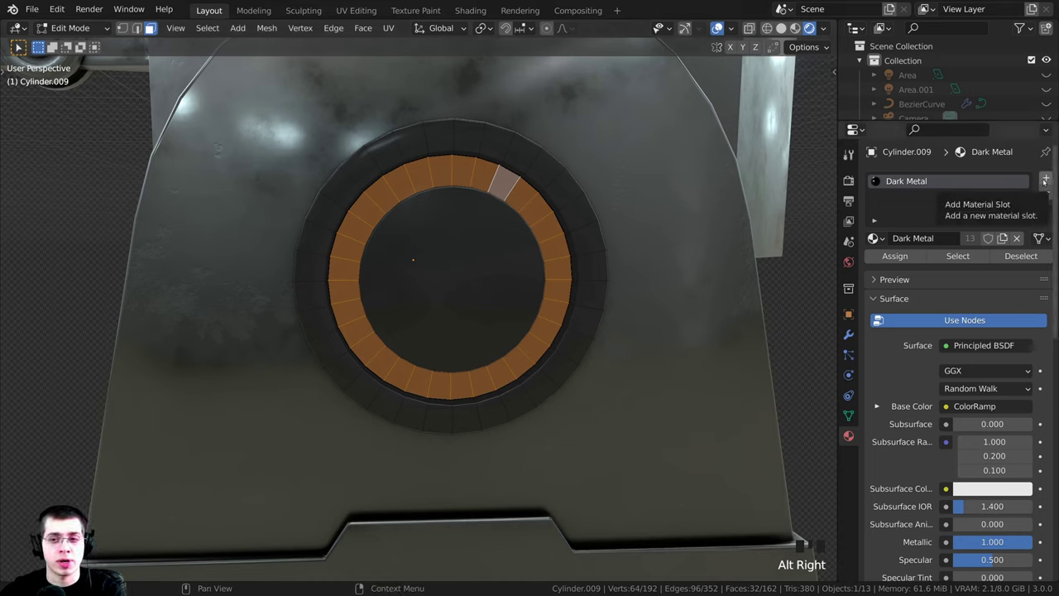
- Add a material slot with Orange Metal, assign it to the selected ring of faces and leave mesh editing
left_click(1045, 180)
left_click(873, 267)
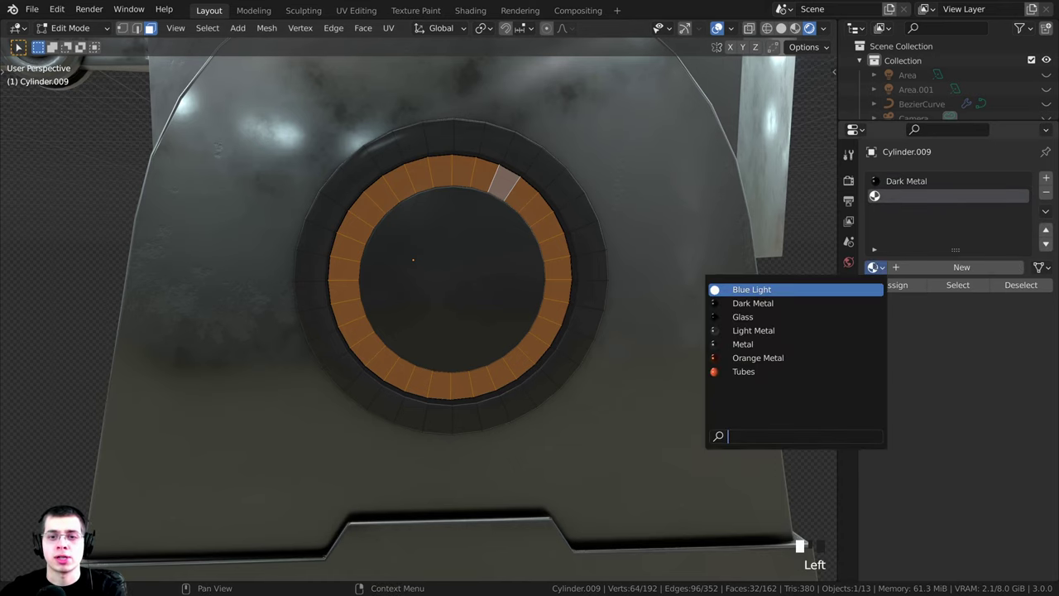
left_click(755, 357)
left_click(894, 284)
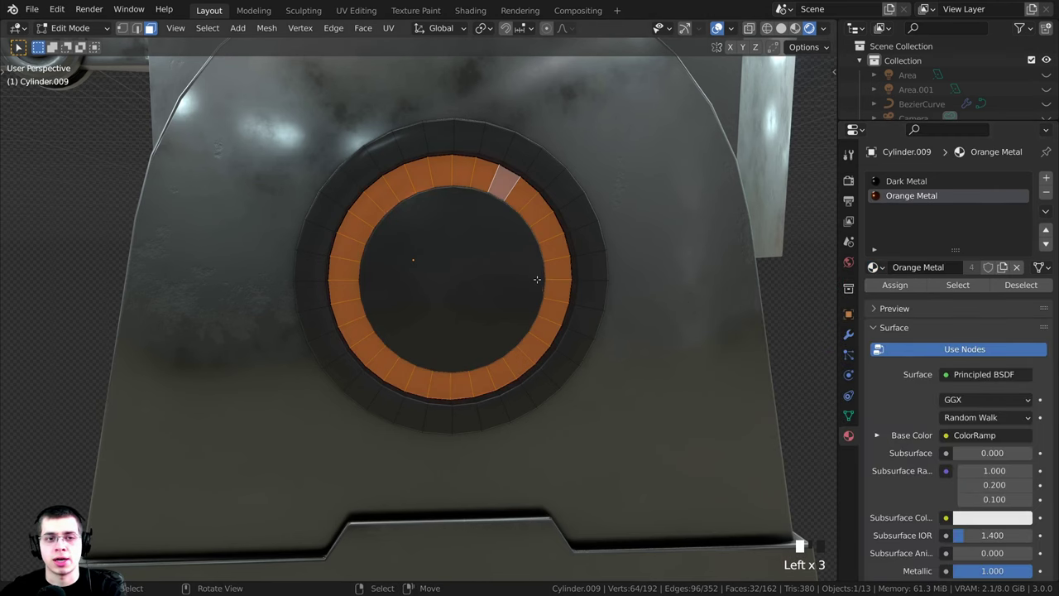
scroll(529, 279, "down", 4)
key("Tab")
- Hide the leg discs and the rounded upper leg parts
middle_click_drag(522, 279, 544, 277)
scroll(543, 220, "down", 2)
key("h")
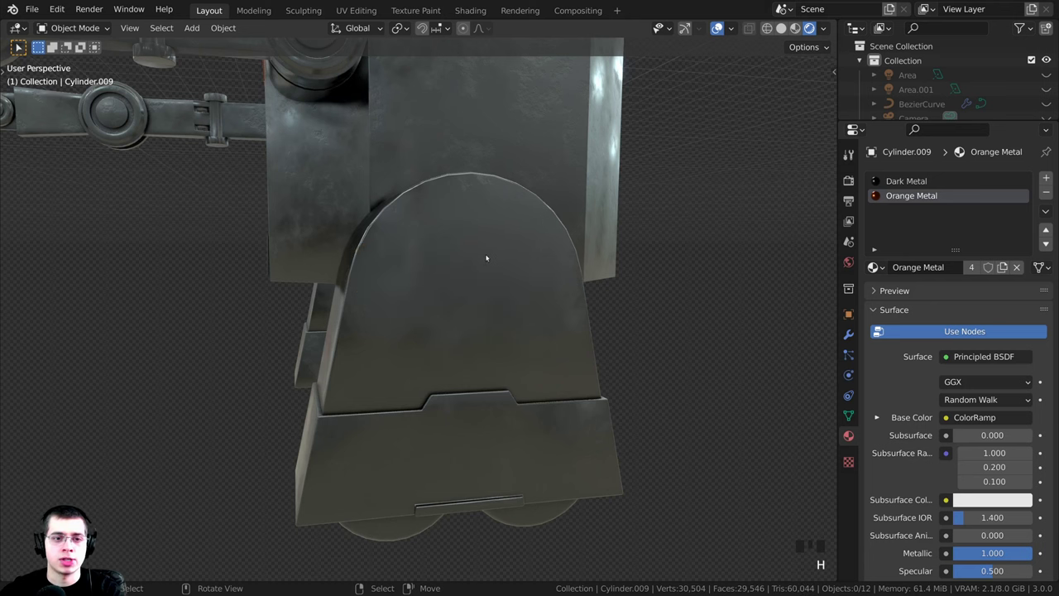
middle_click_drag(483, 245, 524, 247)
left_click(507, 250)
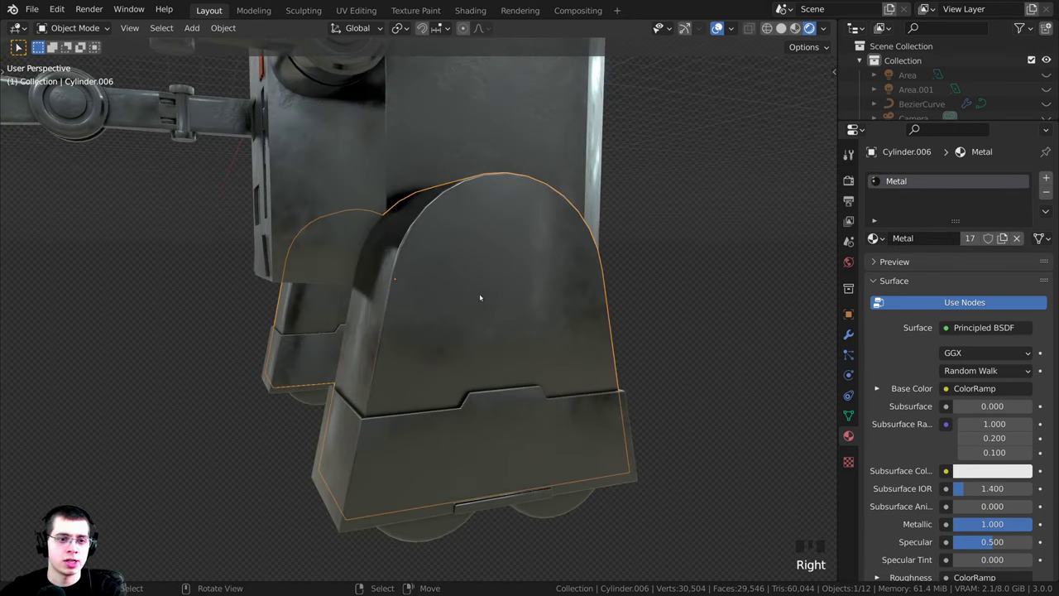
middle_click_drag(480, 295, 443, 269)
key("h")
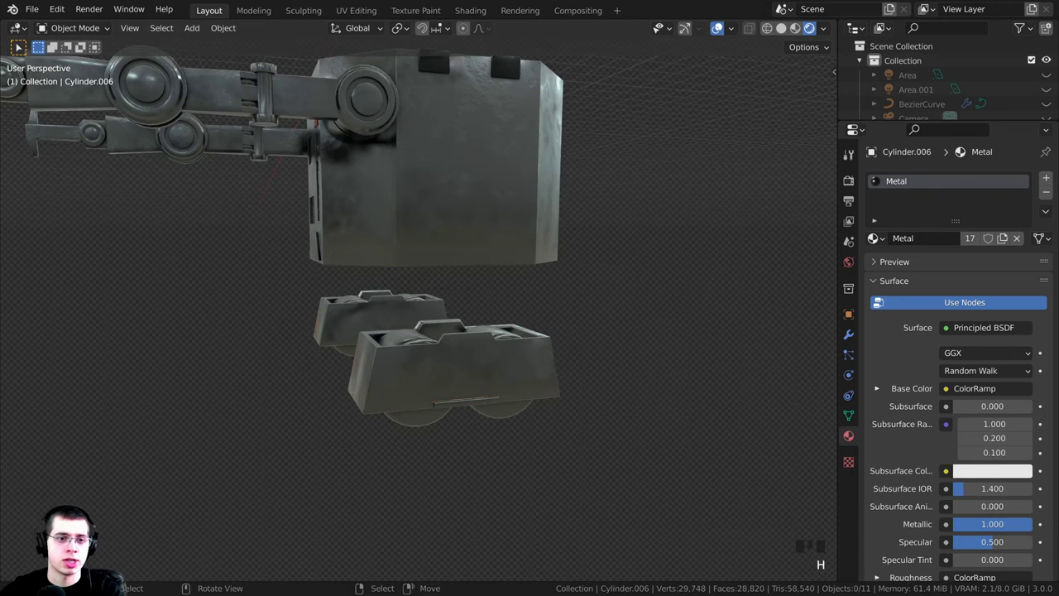
- Switch the material of the foot housings above the wheels to Dark Metal and hide them
scroll(295, 342, "up", 2)
right_click(338, 342)
middle_click_drag(338, 342, 440, 353)
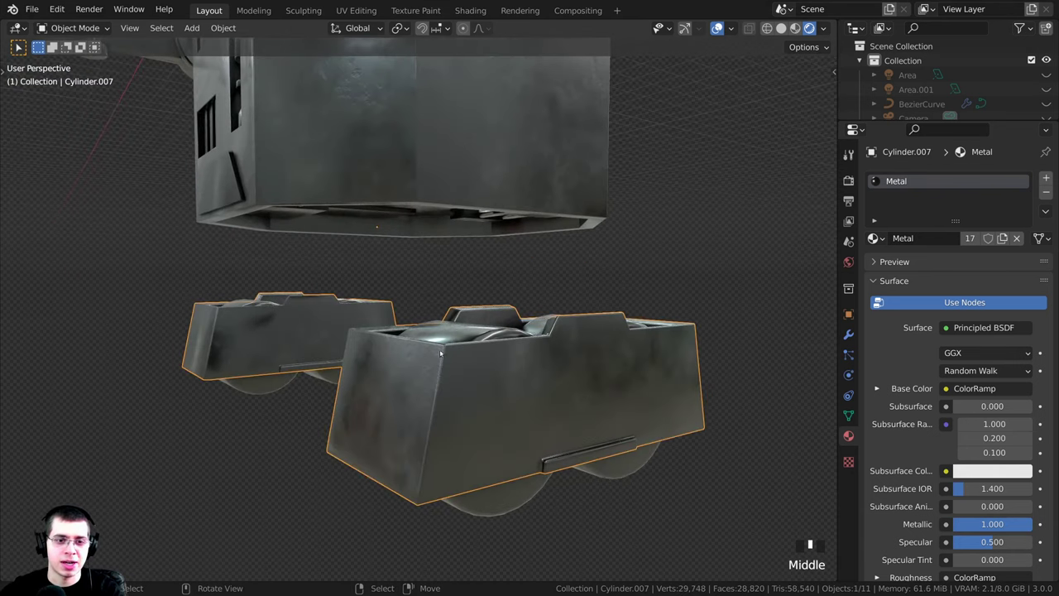
left_click(873, 239)
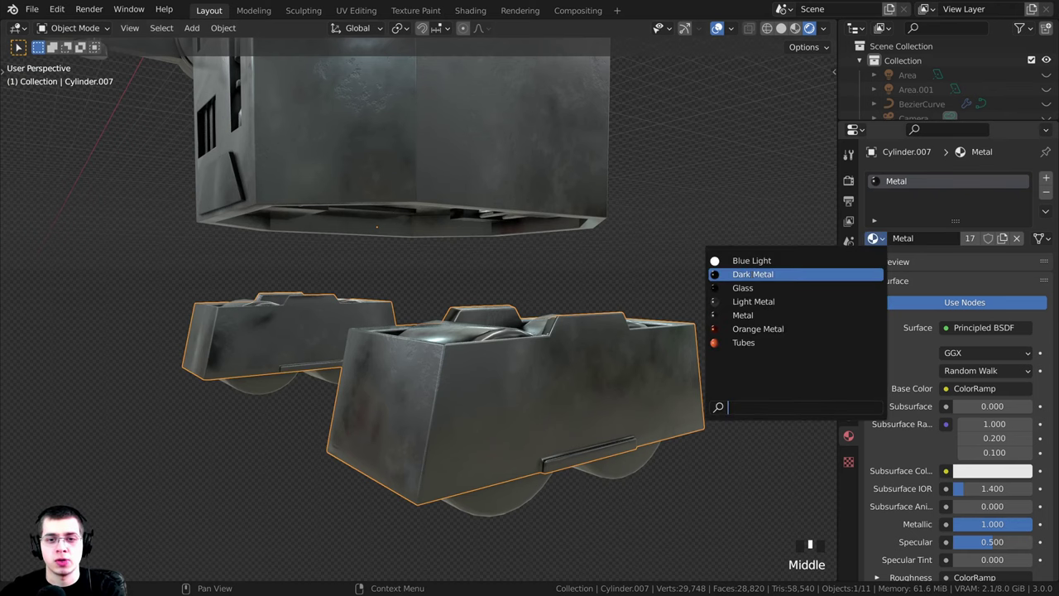
left_click(784, 274)
middle_click_drag(650, 303, 577, 329)
key("h")
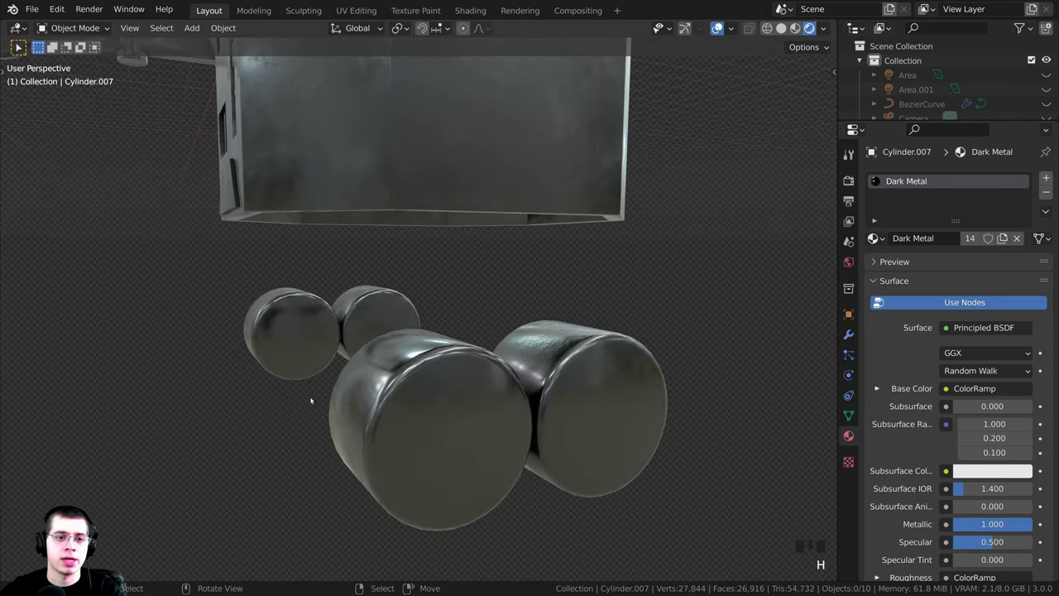
- Remove the Metal material slot from the four wheels and save the file
left_click(446, 397)
middle_click_drag(446, 397, 468, 389)
middle_click_drag(468, 389, 735, 313)
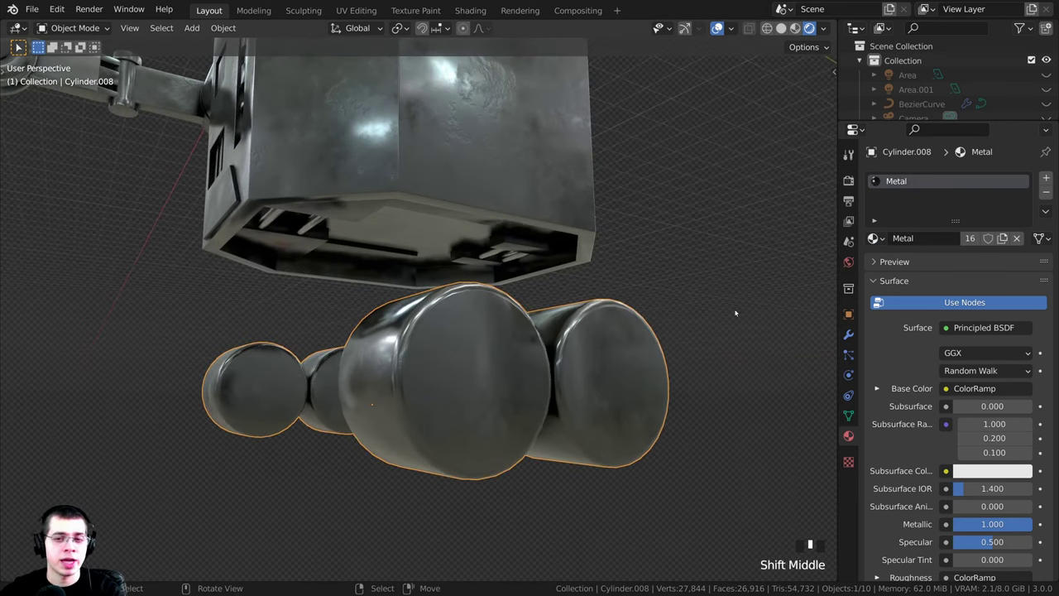
key("shift")
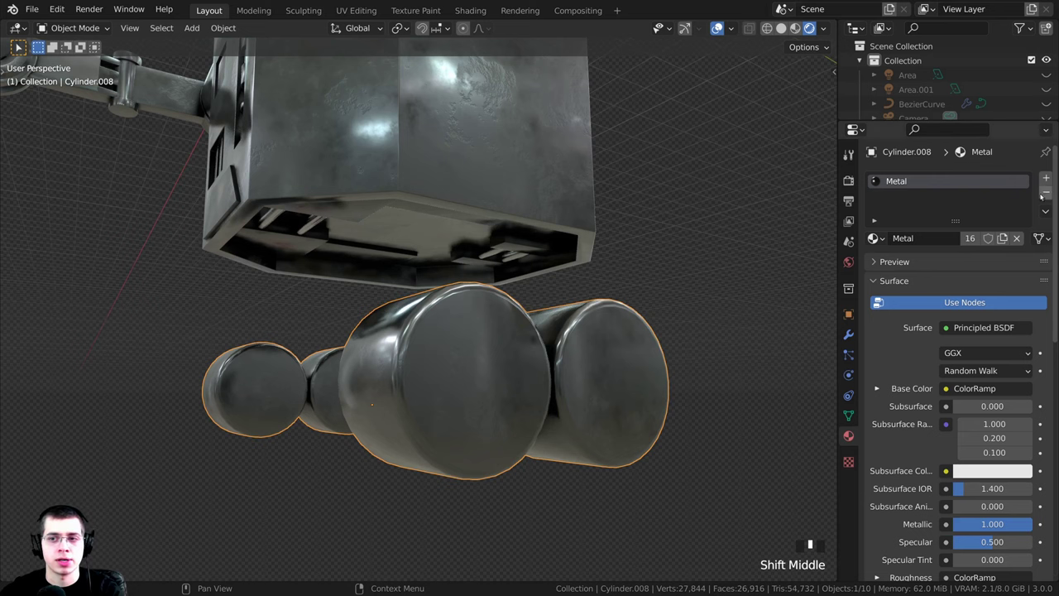
key("ctrl+z")
left_click(1043, 193)
middle_click_drag(692, 249, 662, 250)
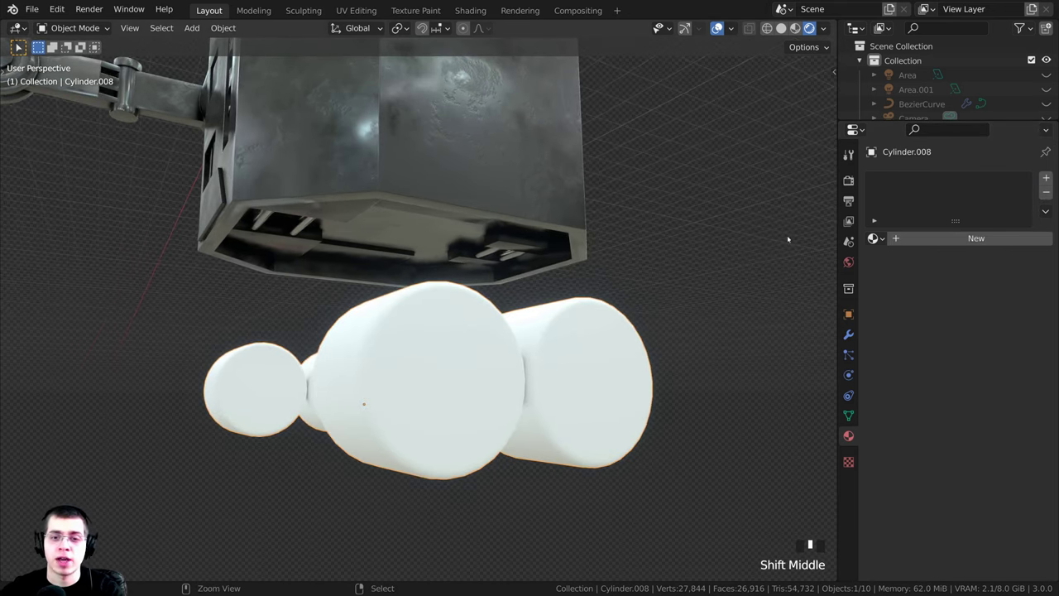
key("ctrl+s")
- Create a new material on the wheels and name it Rubber
left_click(931, 239)
left_click(924, 238)
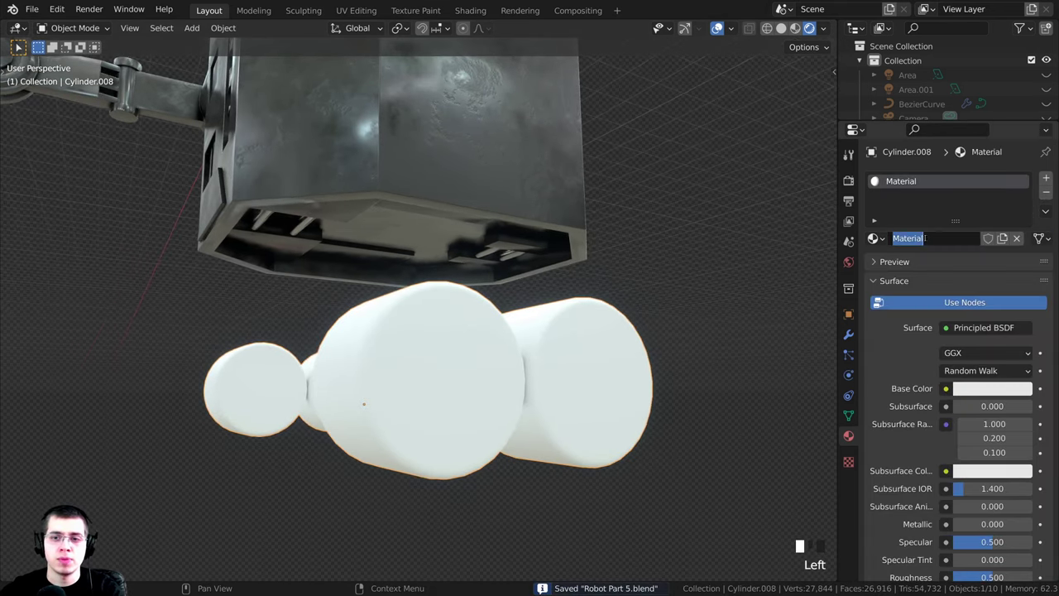
type("Rubber")
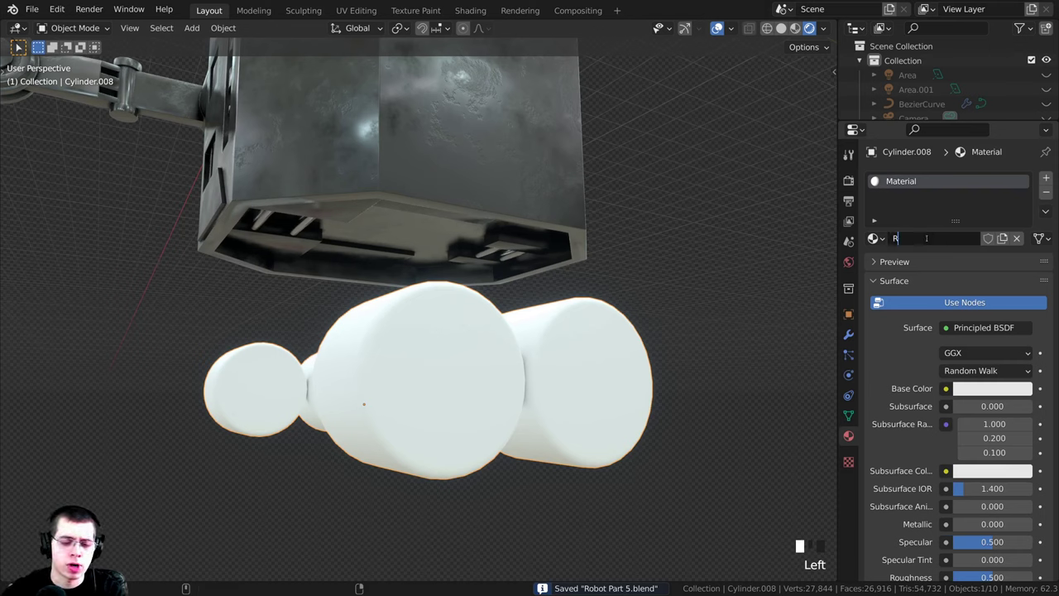
key("Return")
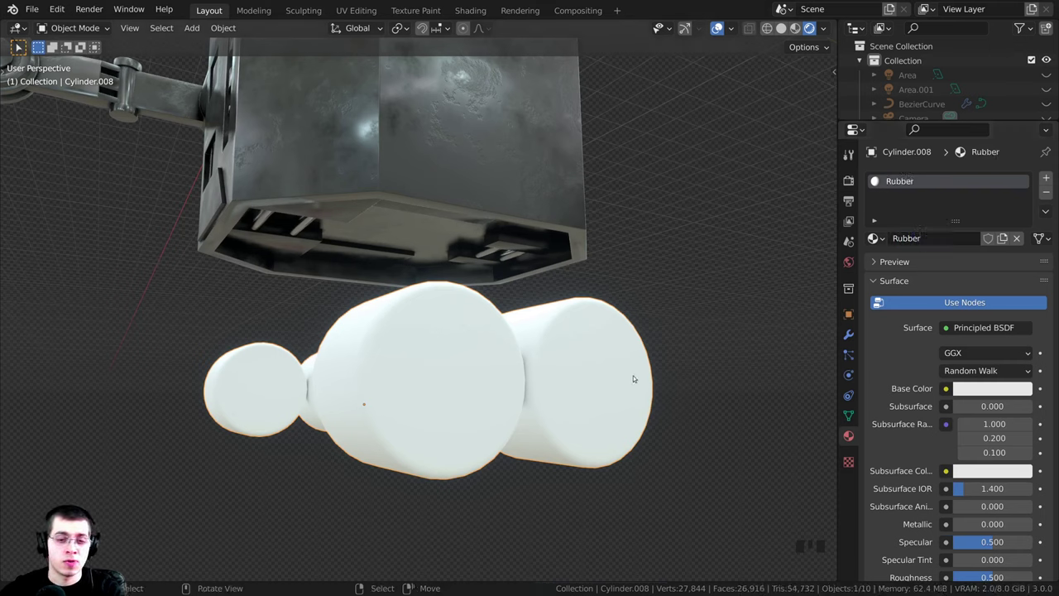
- Set the Rubber material's base color to black
scroll(984, 385, "down", 1)
left_click(974, 356)
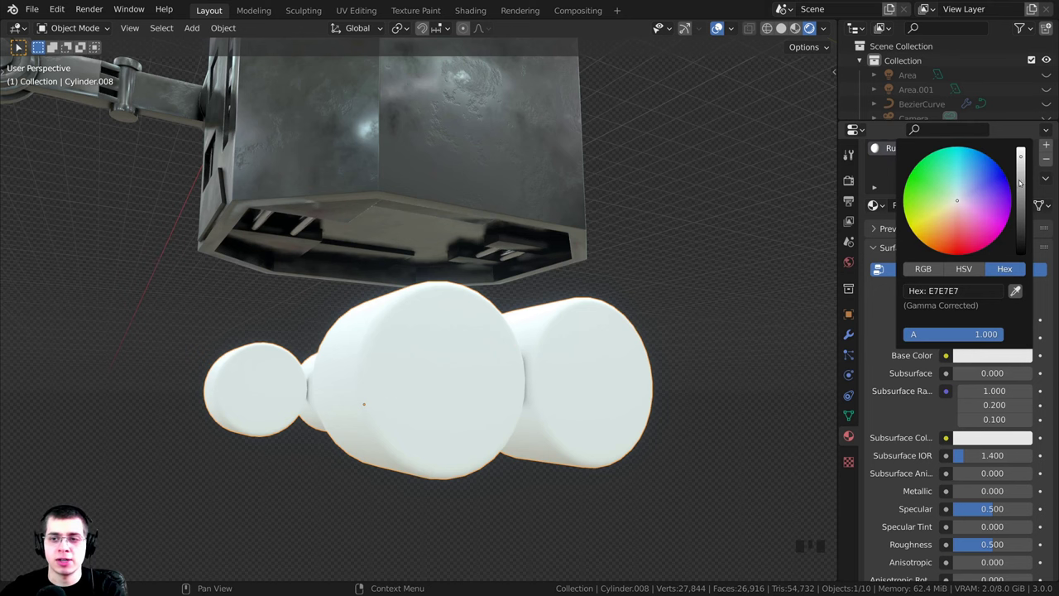
left_click_drag(1019, 183, 1020, 253)
middle_click_drag(598, 349, 600, 331)
scroll(976, 438, "down", 1)
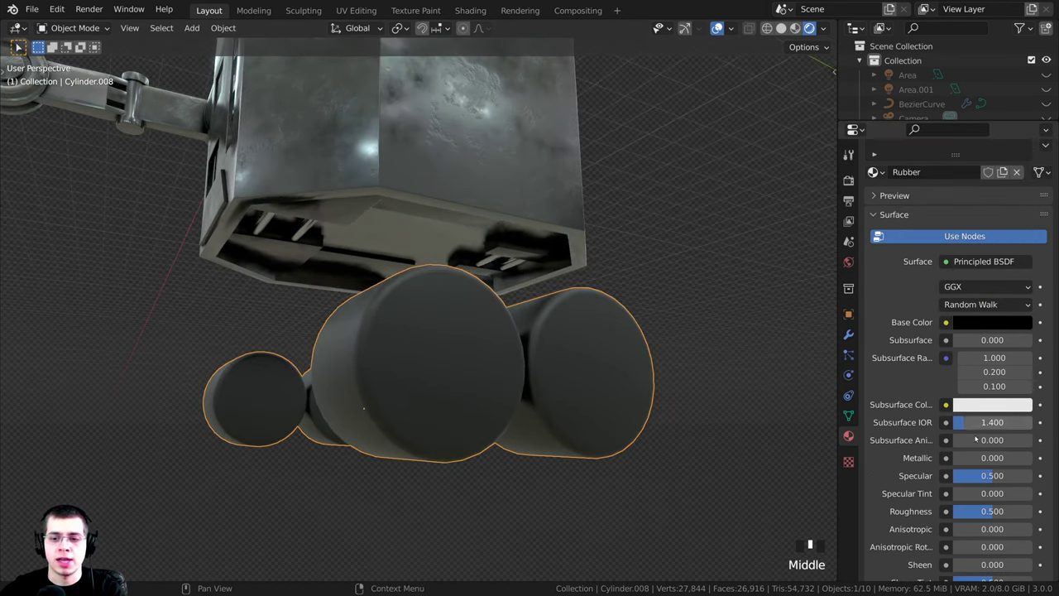
- Set the Rubber material's specular value to 0.05
left_click_drag(989, 476, 968, 475)
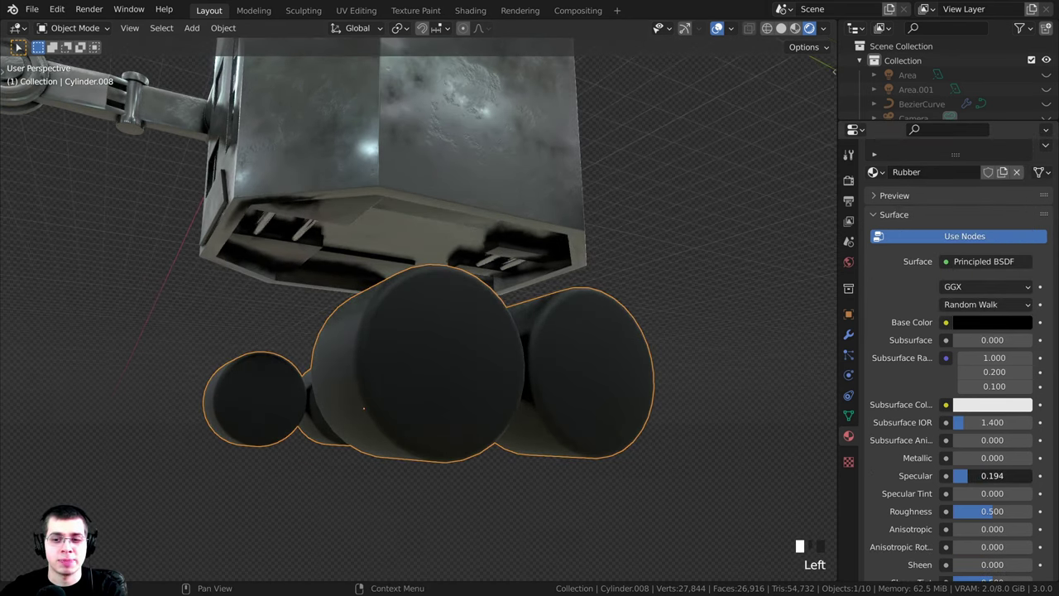
left_click(968, 475)
key("BackSpace")
type(".0")
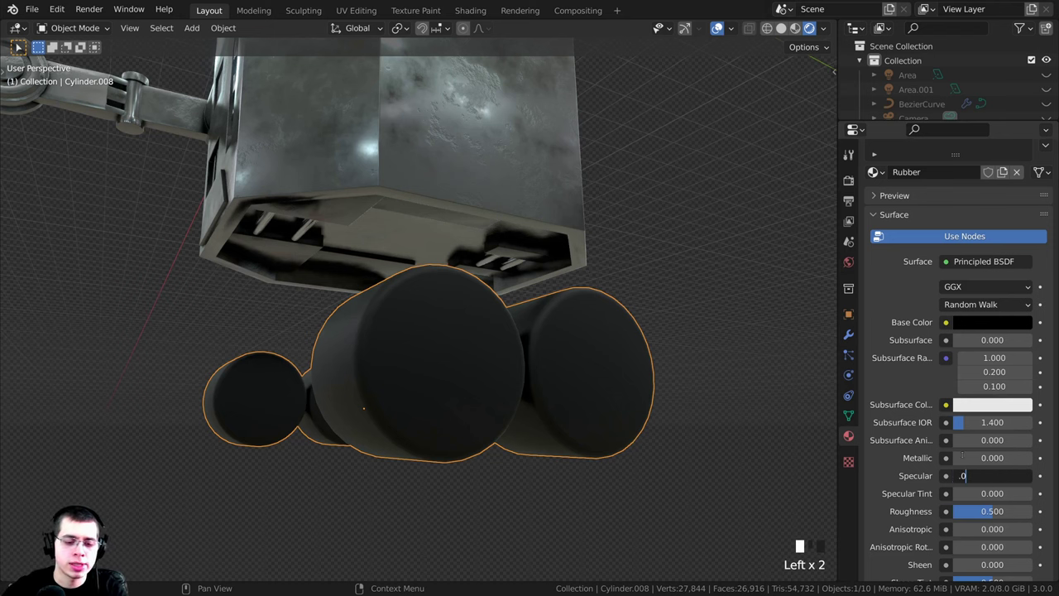
type("5")
key("Return")
scroll(419, 319, "down", 2)
middle_click_drag(418, 319, 439, 381)
scroll(785, 456, "up", 2)
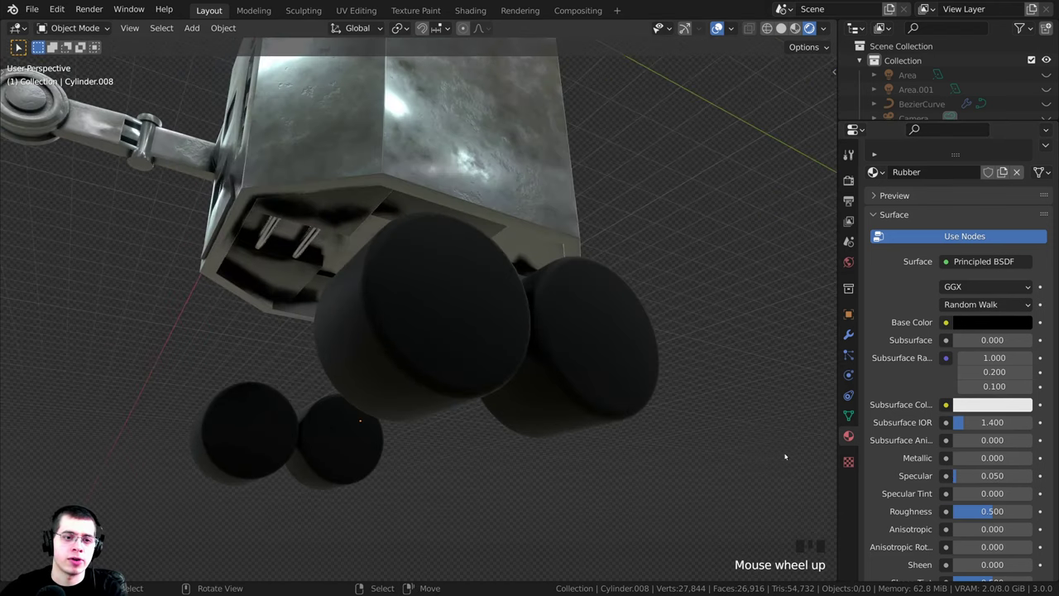
- Set the Rubber material's roughness to 0.6
left_click_drag(993, 510, 1000, 510)
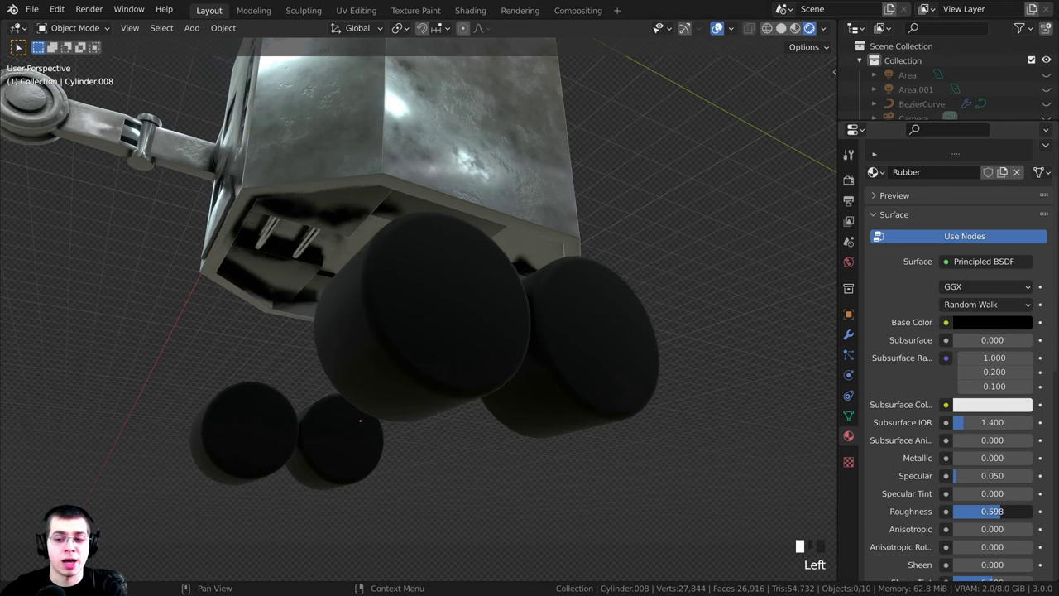
left_click(1002, 511)
type(".6")
key("Return")
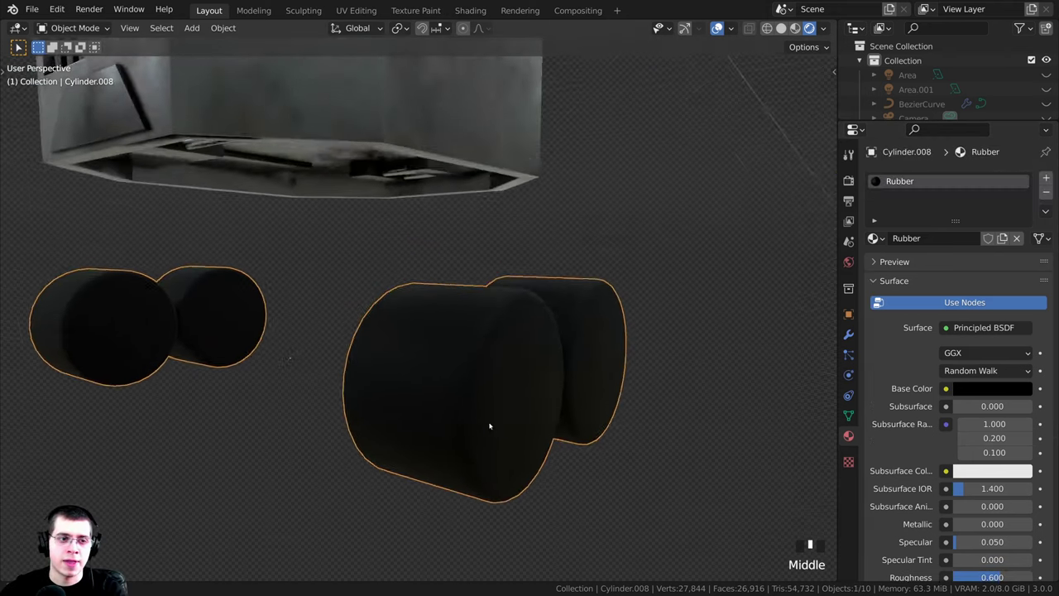
- Hide the rubber wheels
middle_click_drag(489, 425, 571, 310)
scroll(562, 350, "down", 2)
scroll(499, 337, "down", 1)
key("h")
- Open the shoulder cylinder beside the orange strips for mesh editing and select the ring of faces in its narrow groove
scroll(485, 293, "down", 2)
scroll(273, 314, "up", 2)
mouse_move(570, 310)
middle_mouse_down("shift")
mouse_move(629, 311)
mouse_move(562, 292)
mouse_move(568, 317)
middle_mouse_up("shift")
left_click(629, 311)
scroll(562, 292, "up", 3)
key("Tab")
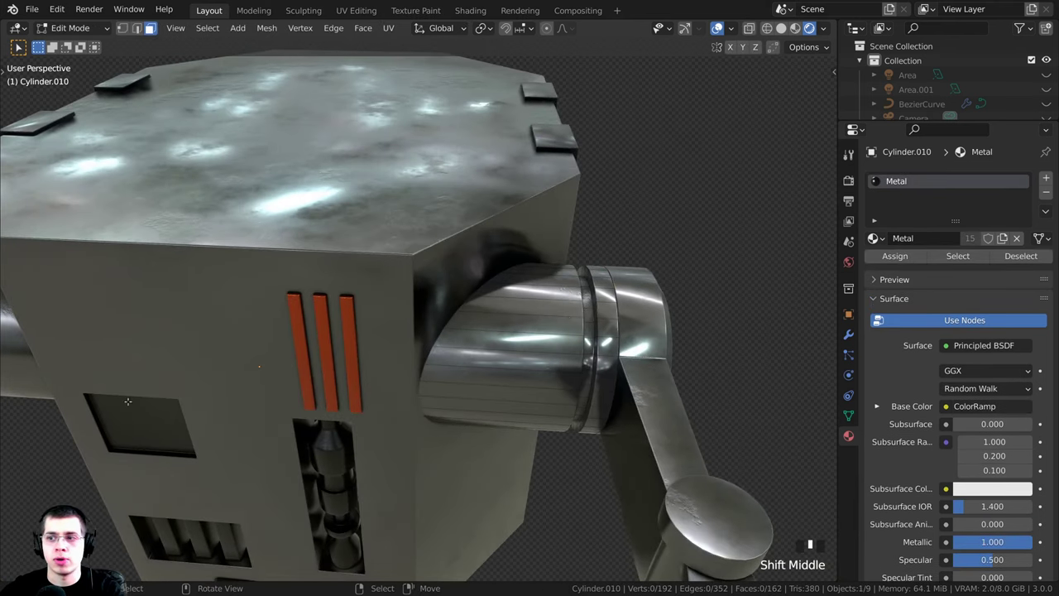
scroll(518, 327, "up", 2, "shift")
scroll(533, 302, "up", 2)
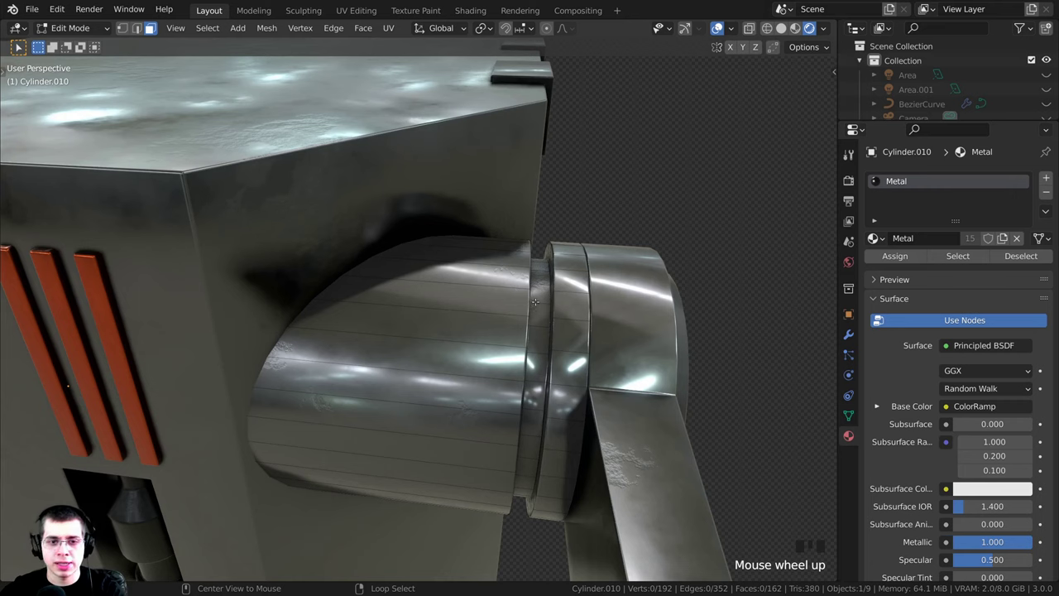
right_click(534, 302, "alt")
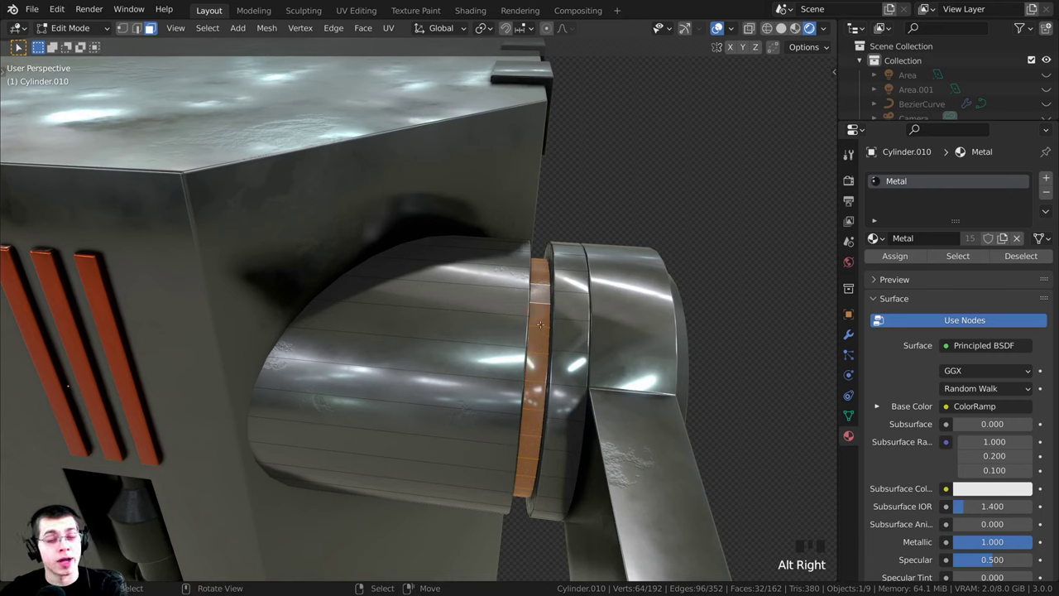
- Add the Orange Metal material to the shoulder cylinder, assign it to the selected groove faces, and hide the cylinder
left_click(1045, 179)
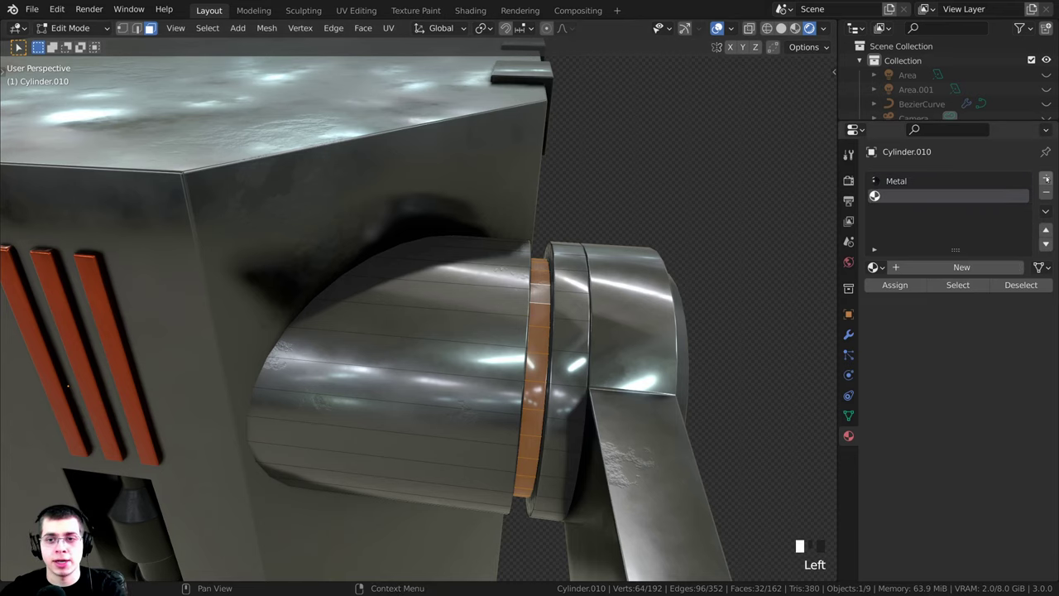
left_click(873, 266)
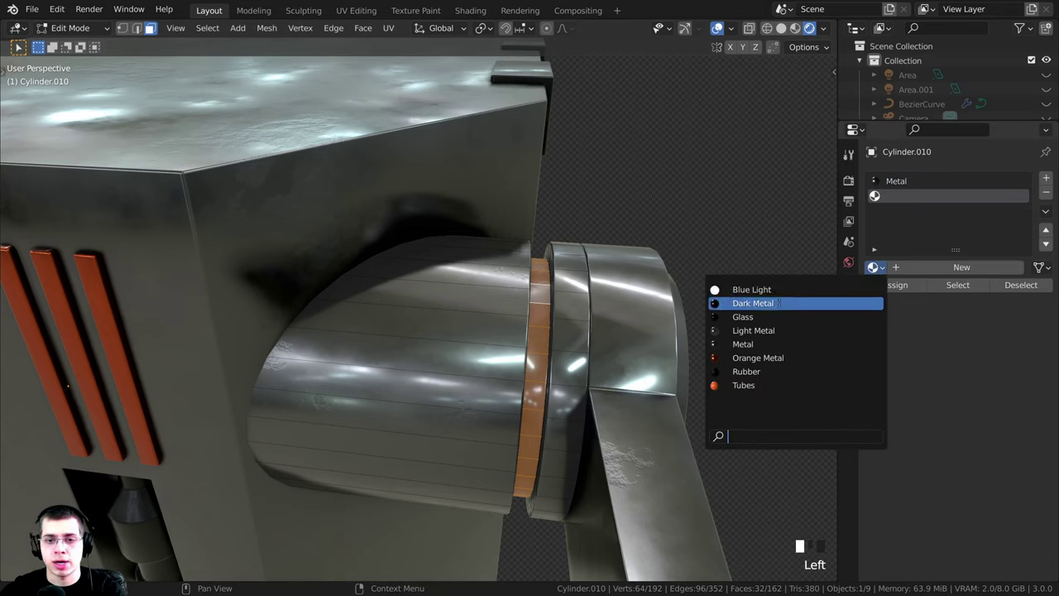
left_click(760, 356)
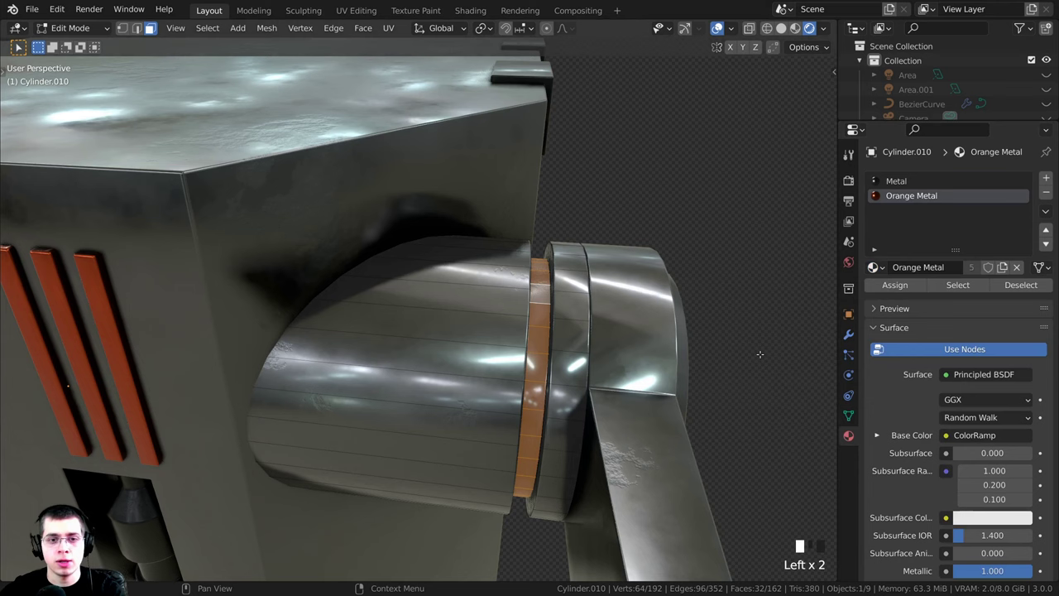
left_click(889, 289)
middle_click_drag(550, 258, 470, 286)
key("Tab")
scroll(518, 263, "down", 2)
key("h")
- Assign Orange Metal in a second material slot to the face ring around the upper arm joint's round cap, and hide the part
left_click(498, 273)
scroll(434, 279, "up", 3)
key("Tab")
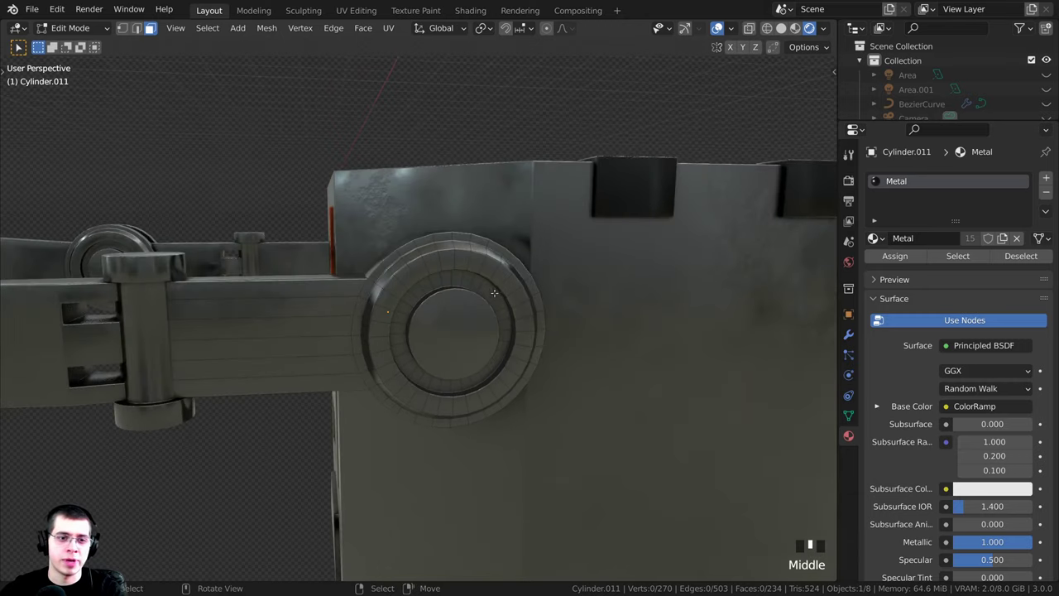
scroll(470, 286, "up", 3)
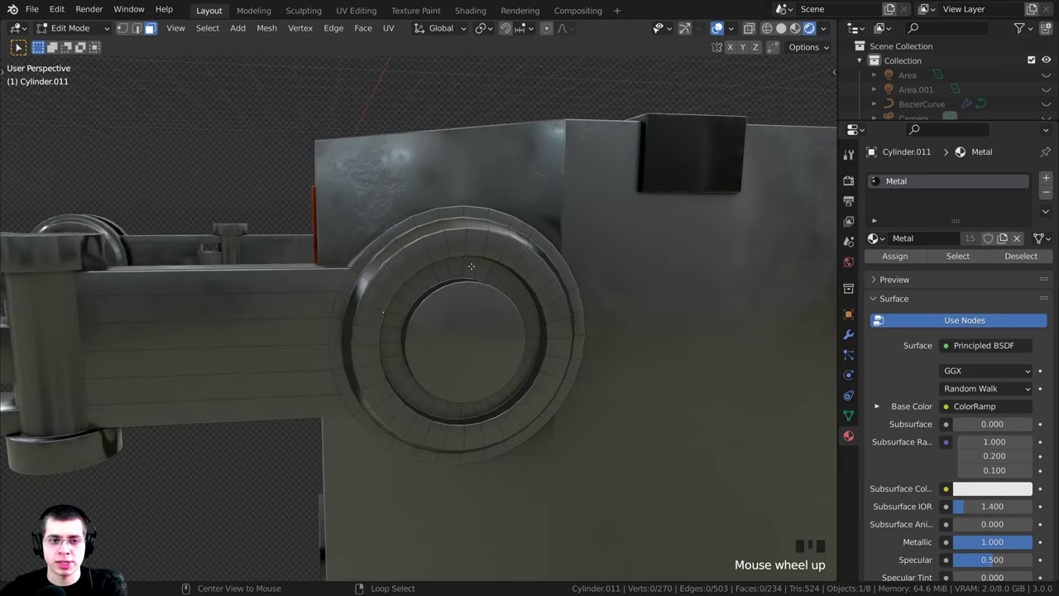
right_click(471, 266, "alt")
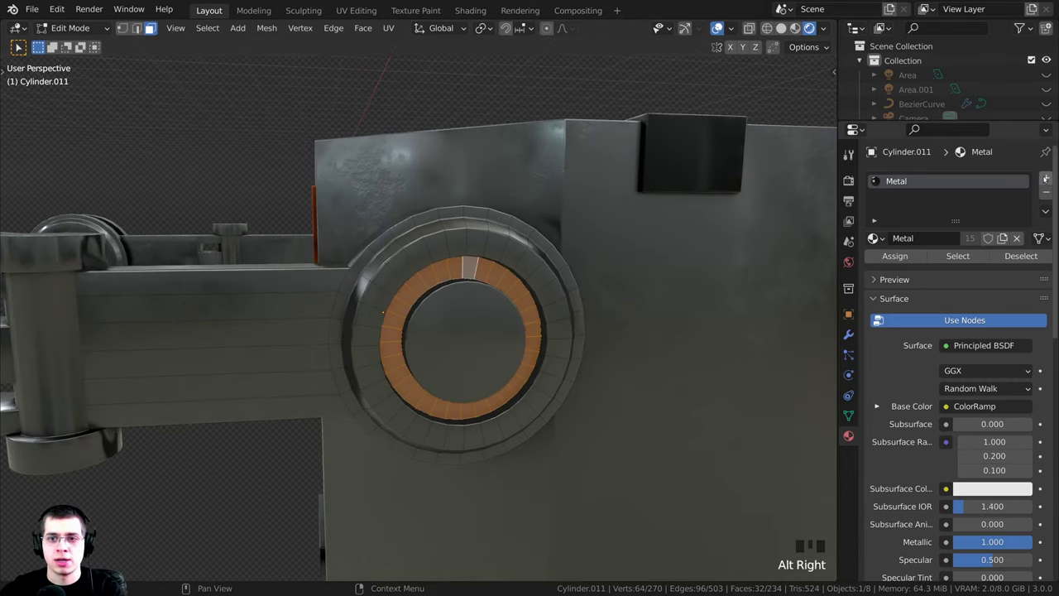
left_click(1045, 178)
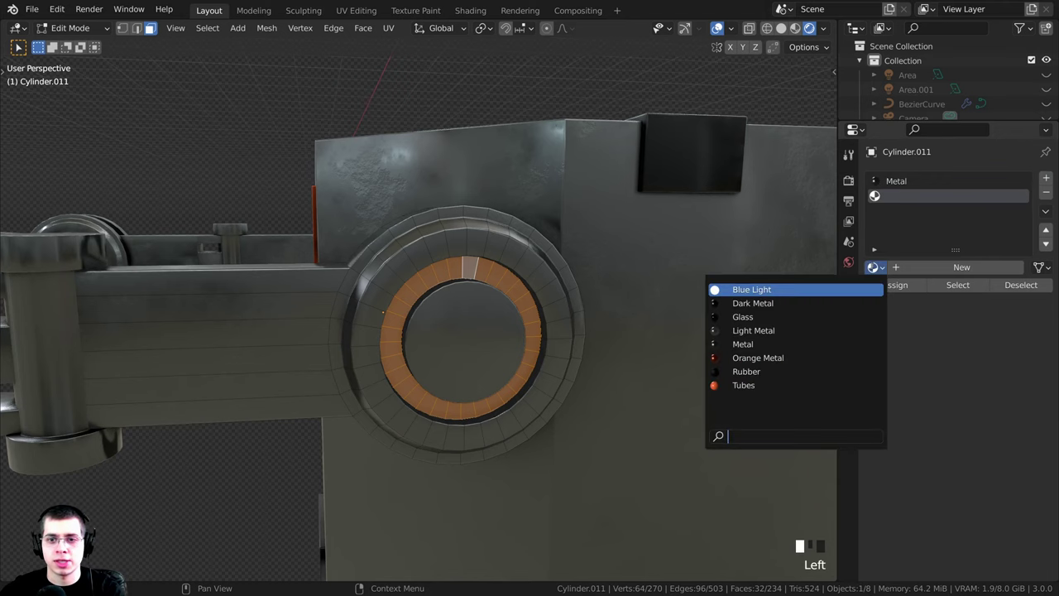
left_click(873, 267)
left_click(758, 358)
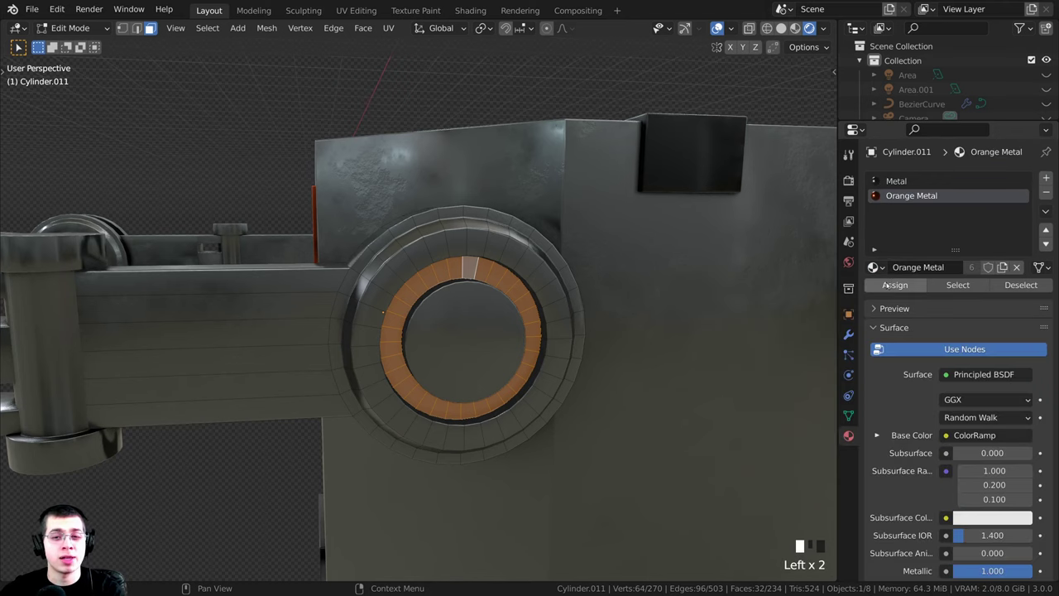
left_click(895, 284)
key("Tab")
middle_click_drag(442, 268, 488, 257, "shift")
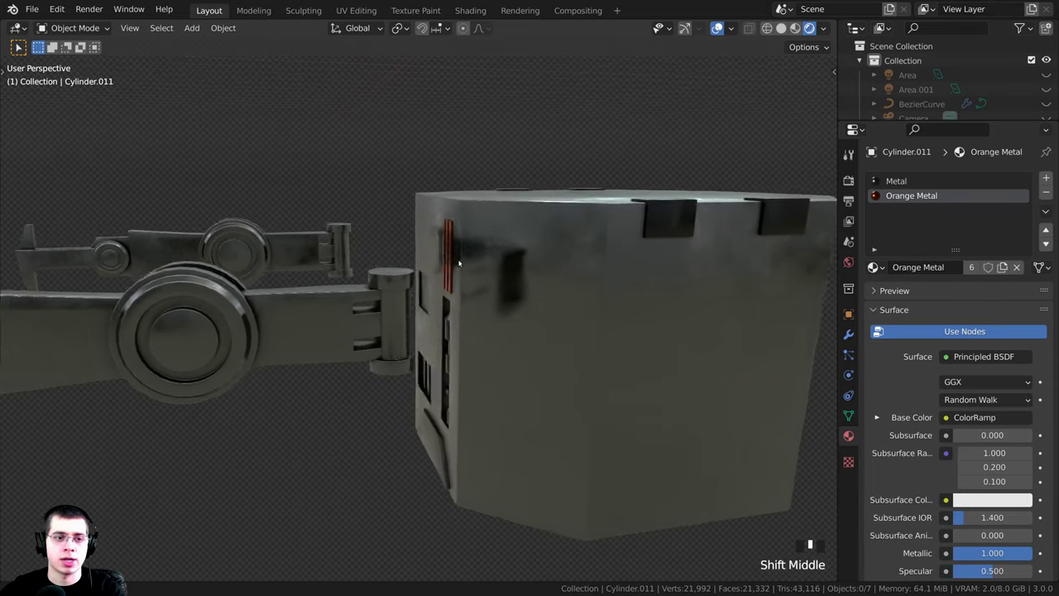
- Open the arm's vertical hinge pin for mesh editing and select the ring of faces around its narrow middle section
scroll(464, 257, "up", 2)
left_click(434, 254)
scroll(433, 254, "up", 1)
key("Tab")
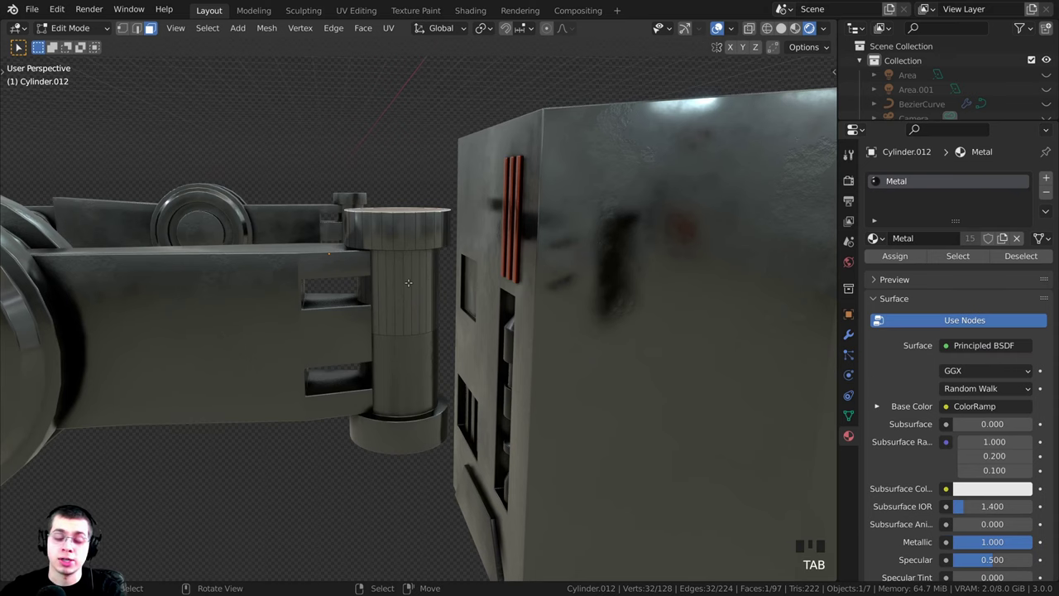
scroll(408, 283, "up", 2)
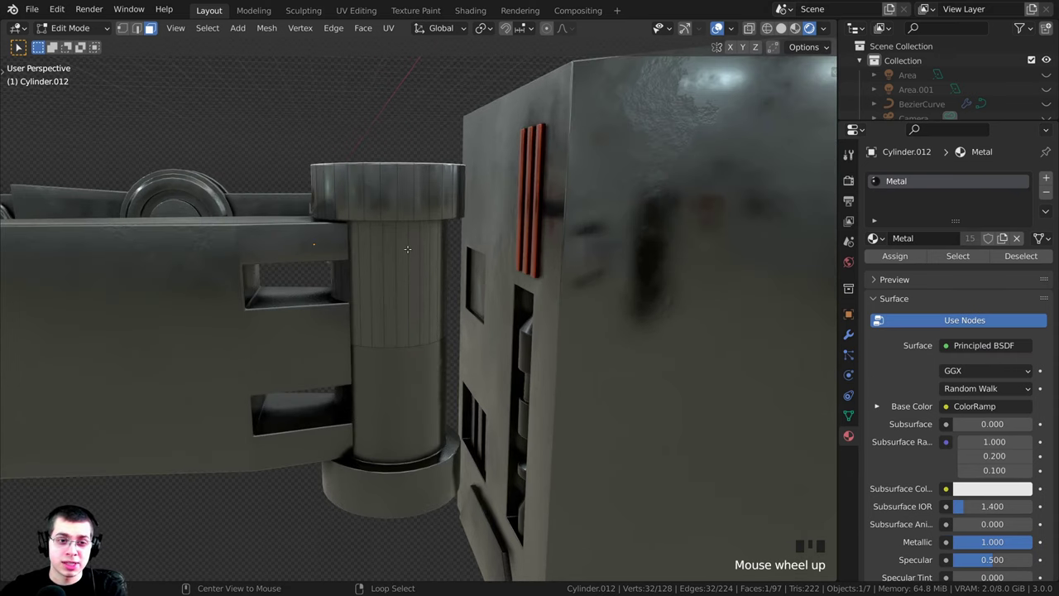
right_click(407, 248, "alt")
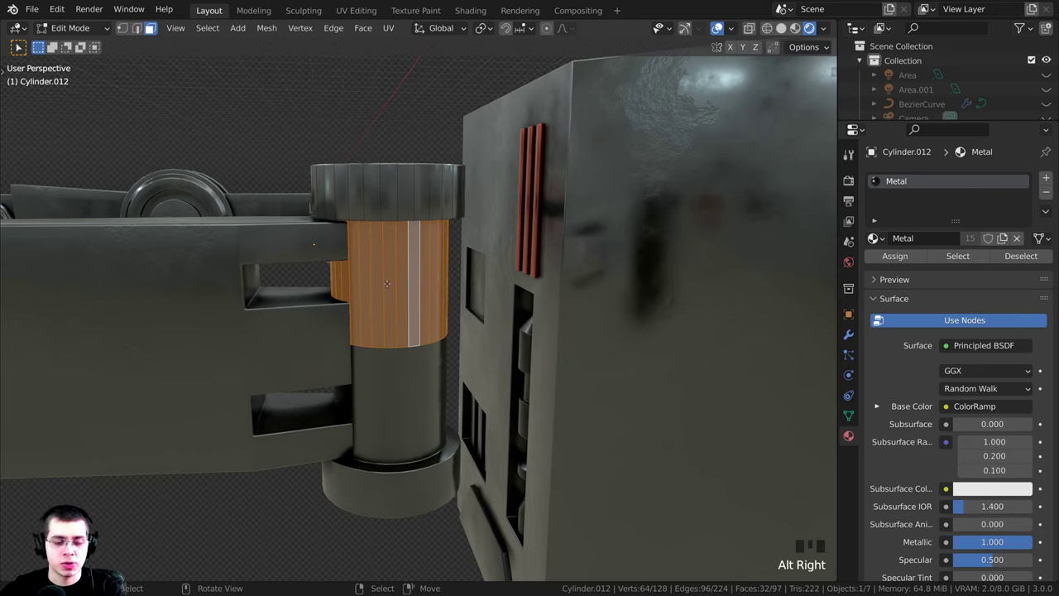
right_click(389, 277)
right_click(394, 270, "alt")
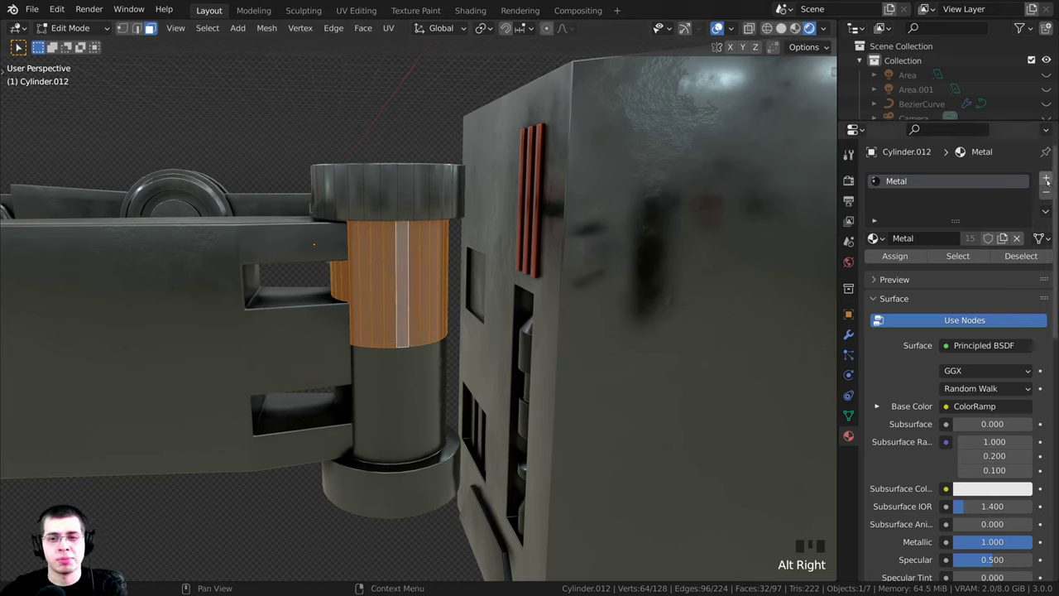
- Add the Dark Metal material to the hinge pin and assign it to the selected middle faces
left_click(1046, 180)
left_click(873, 267)
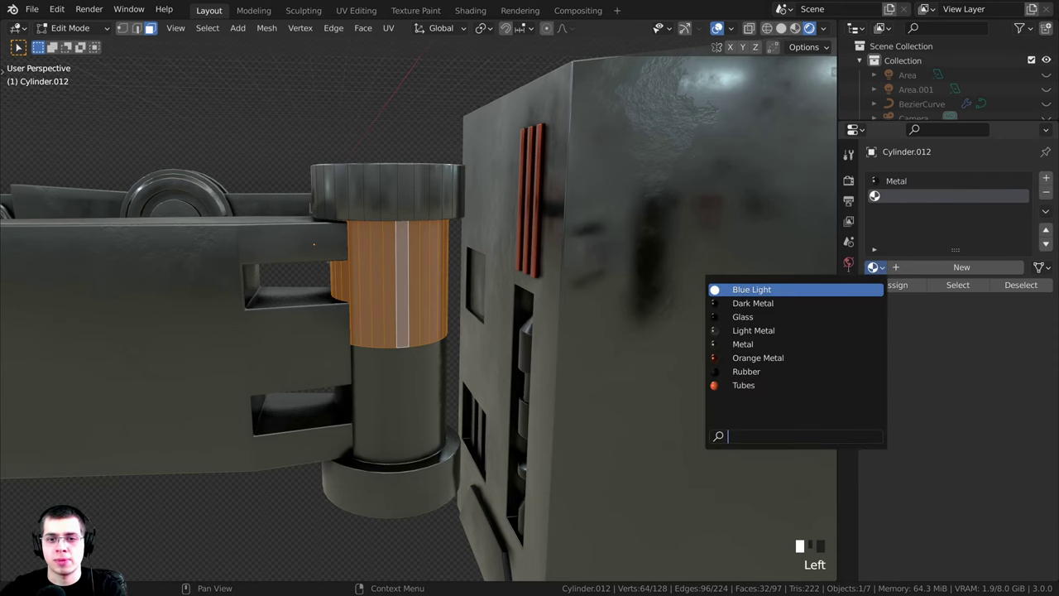
left_click(742, 303)
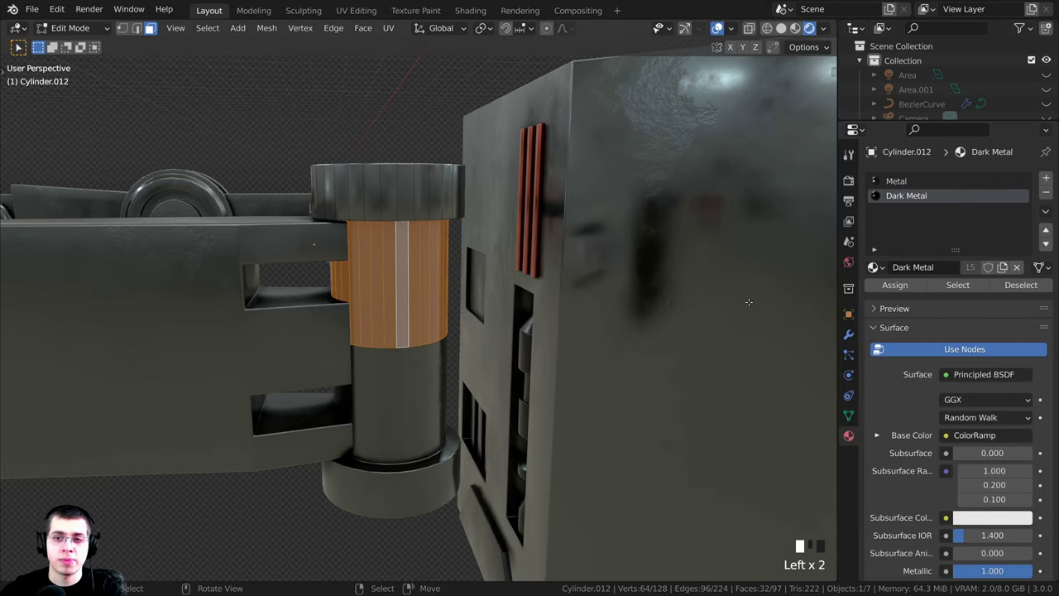
scroll(435, 279, "down", 2)
key("Tab")
scroll(435, 280, "up", 1, "shift")
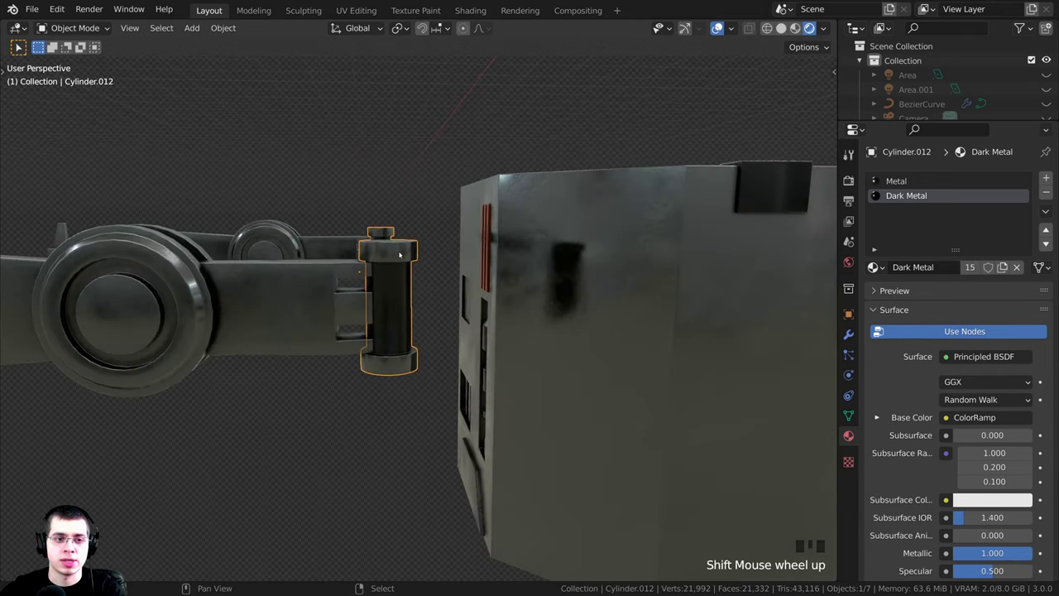
- Hide the hinge pin, the connector beside it and the forearm segment between the two round joints
middle_click_drag(435, 280, 364, 251)
key("h")
left_click(413, 253)
key("h")
left_click(314, 318)
middle_click_drag(314, 318, 309, 328)
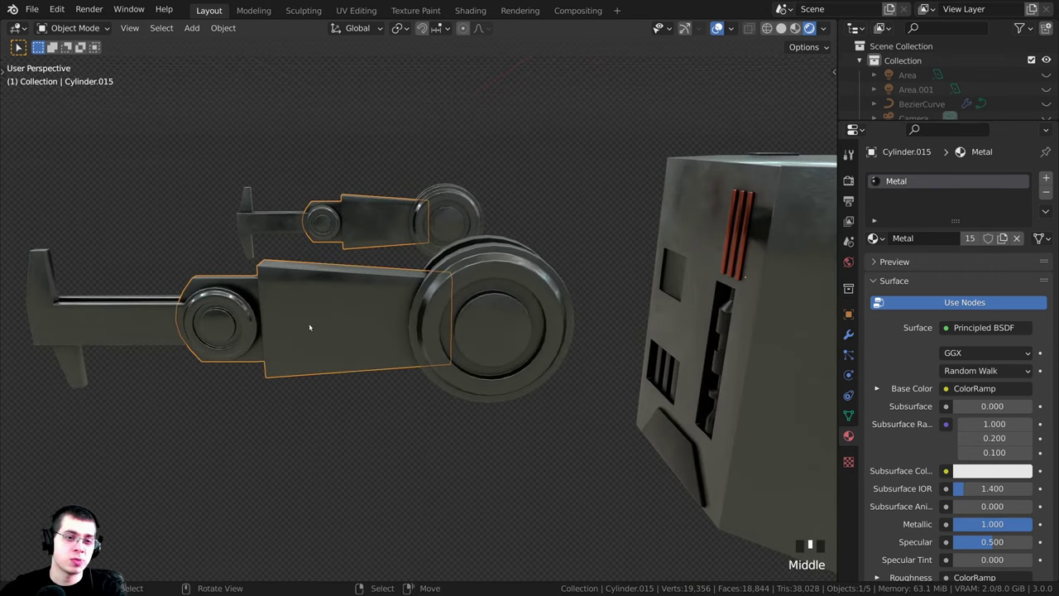
middle_click_drag(371, 300, 392, 255)
key("h")
- Change the material of the large round elbow joint to Dark Metal
left_click(463, 315)
mouse_move(463, 315)
middle_mouse_down()
mouse_move(480, 298)
mouse_move(464, 295)
middle_mouse_up()
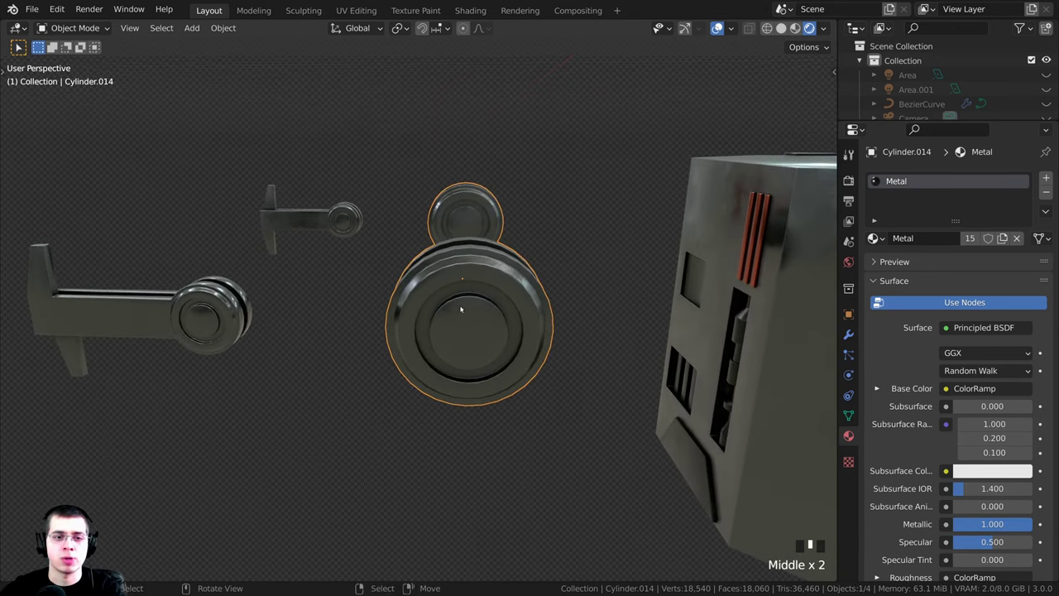
left_click(875, 238)
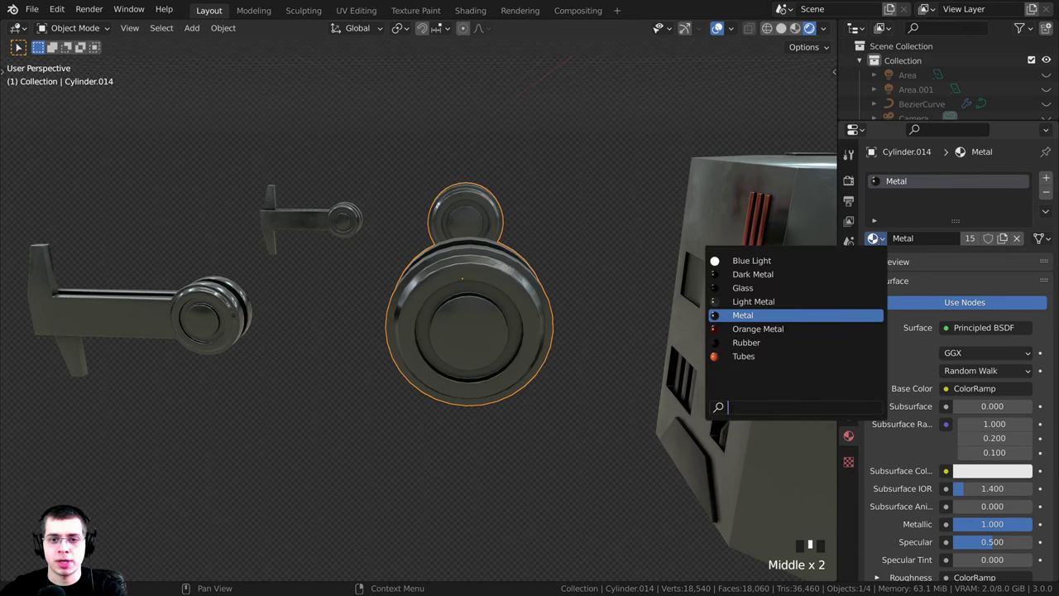
left_click(753, 274)
- Open the elbow joint for mesh editing and select the ring of faces around its central cap
middle_click_drag(534, 269, 514, 224, "shift")
scroll(500, 265, "up", 2)
key("Tab")
key("a")
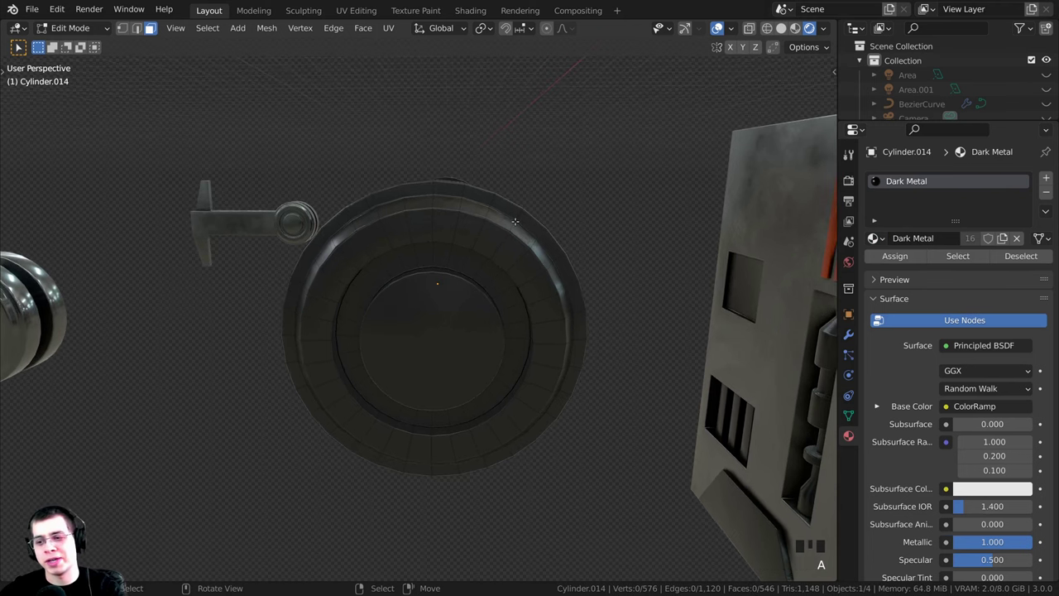
key("a")
key("a")
key("a")
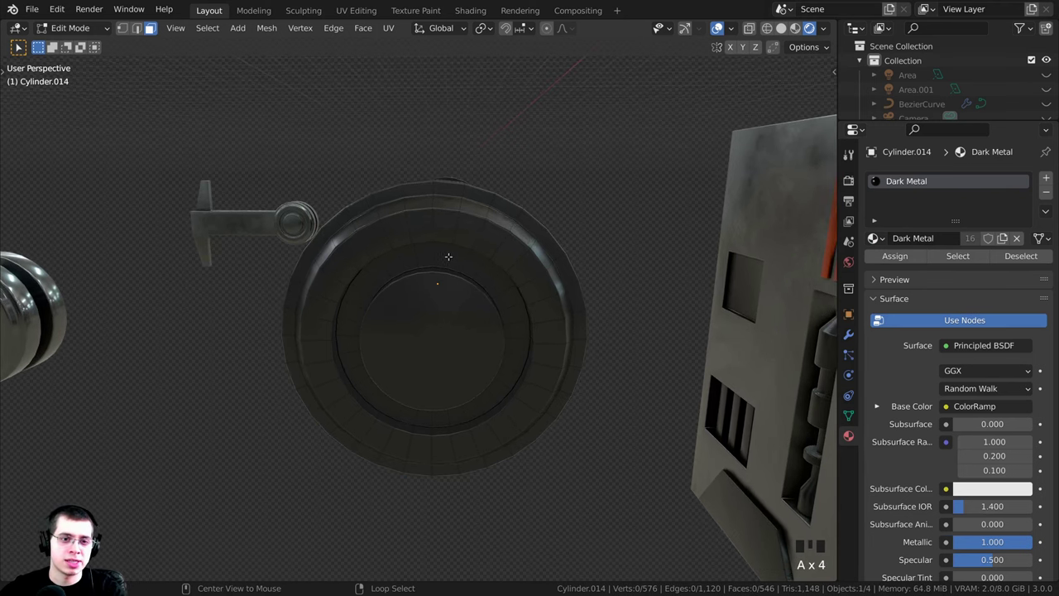
left_click(451, 257, "alt")
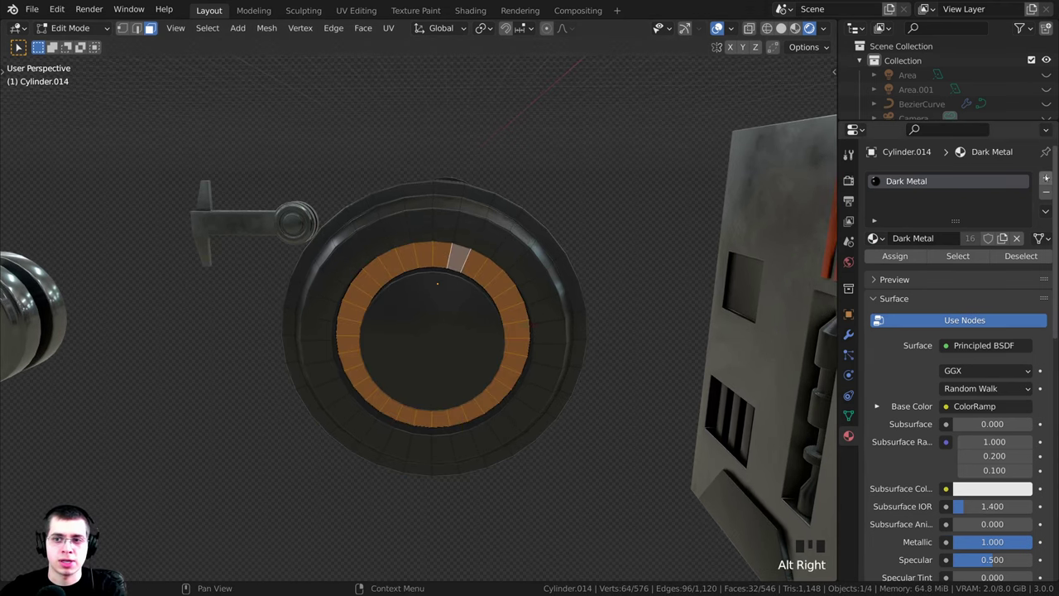
- Add the Orange Metal material to the elbow joint and assign it to the selected ring
left_click(1046, 178)
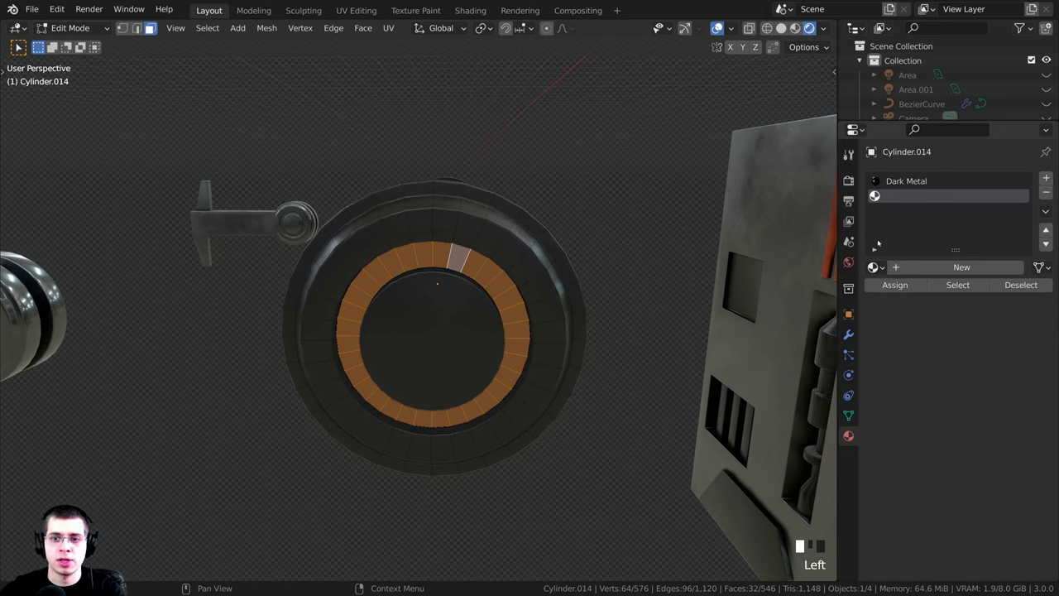
left_click(874, 267)
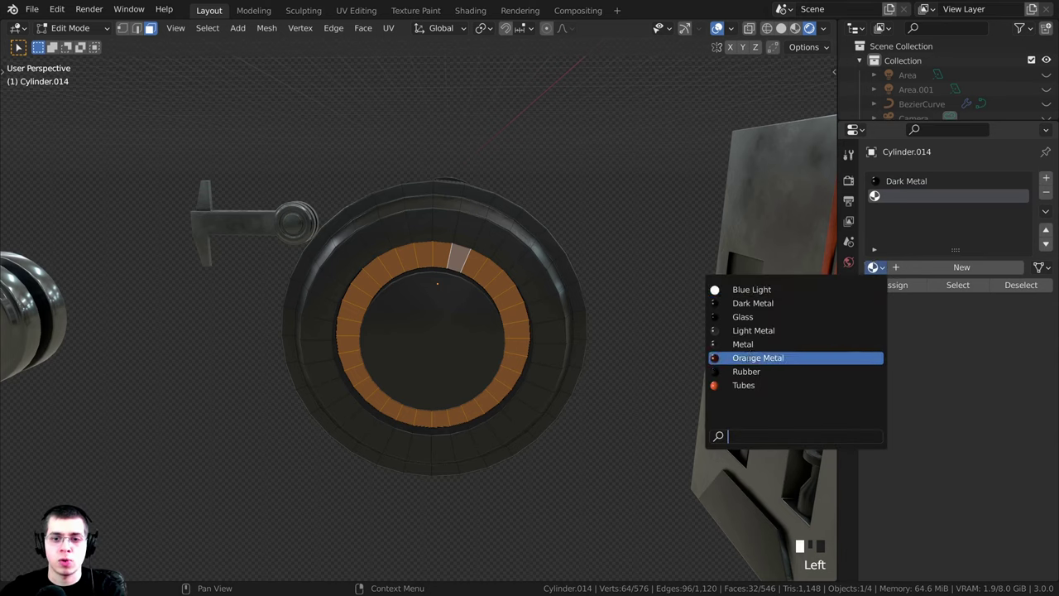
left_click(764, 358)
left_click(890, 285)
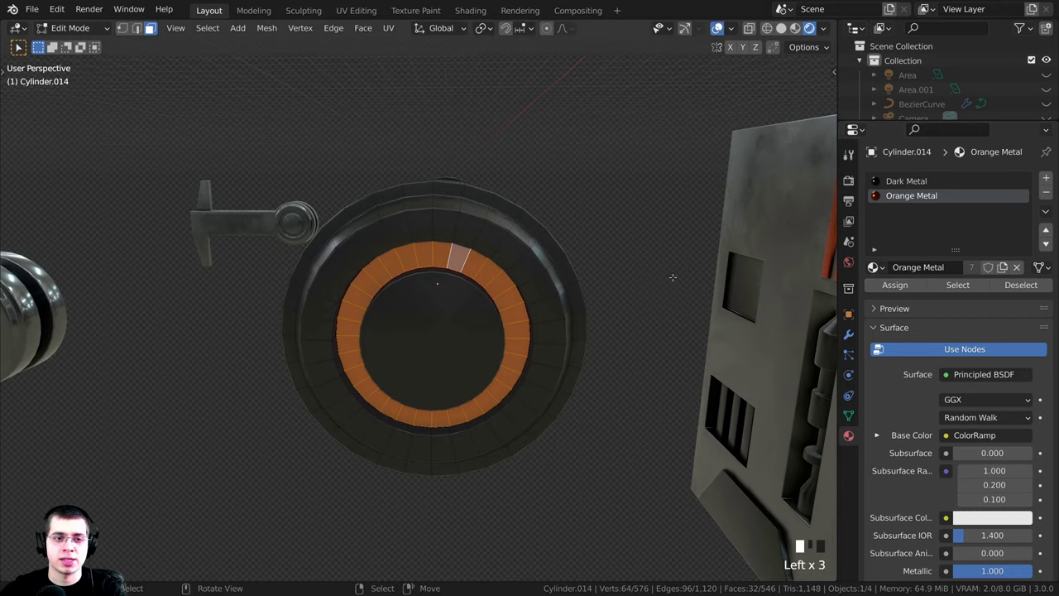
key("Tab")
- Assign Orange Metal to the matching ring of faces on the opposite side of the elbow joint
scroll(589, 222, "down", 2)
middle_click_drag(589, 222, 505, 306)
scroll(512, 290, "up", 2)
key("Tab")
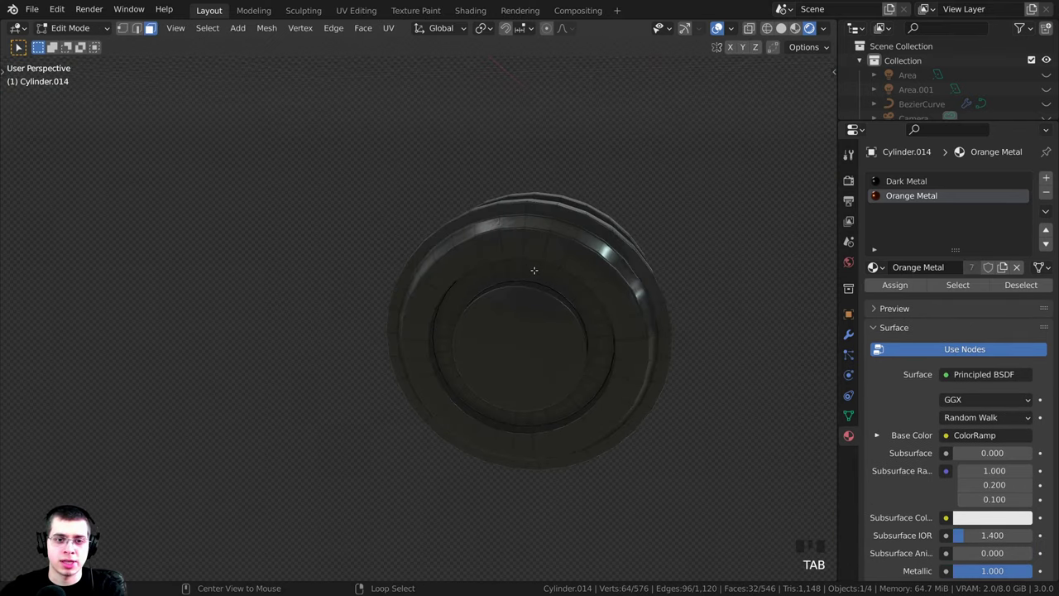
right_click(533, 269, "alt")
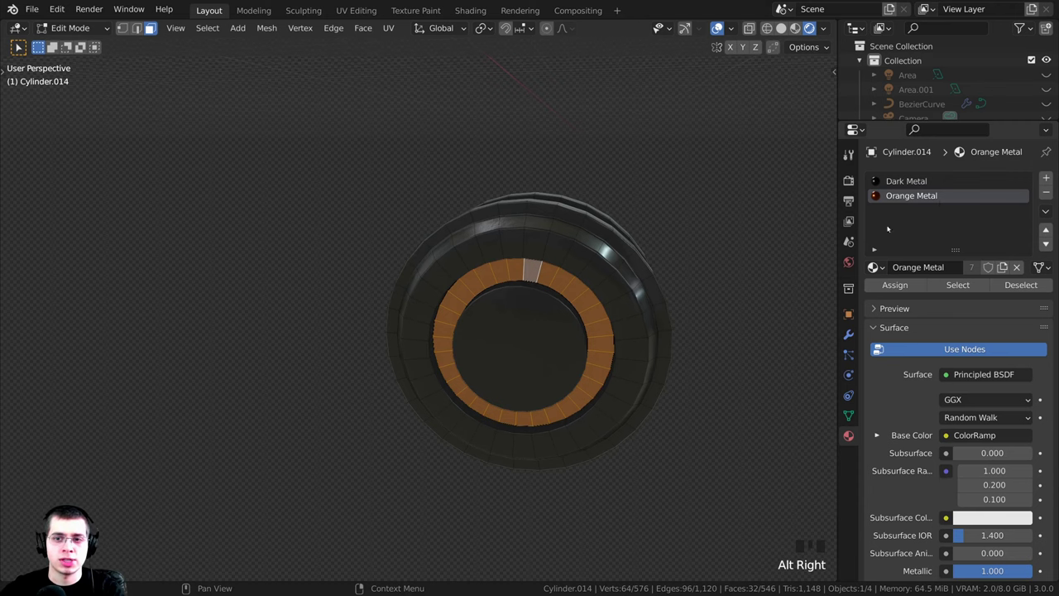
left_click(894, 285)
scroll(556, 354, "down", 3)
key("Tab")
- Hide the finished elbow joint
middle_click_drag(555, 354, 473, 347)
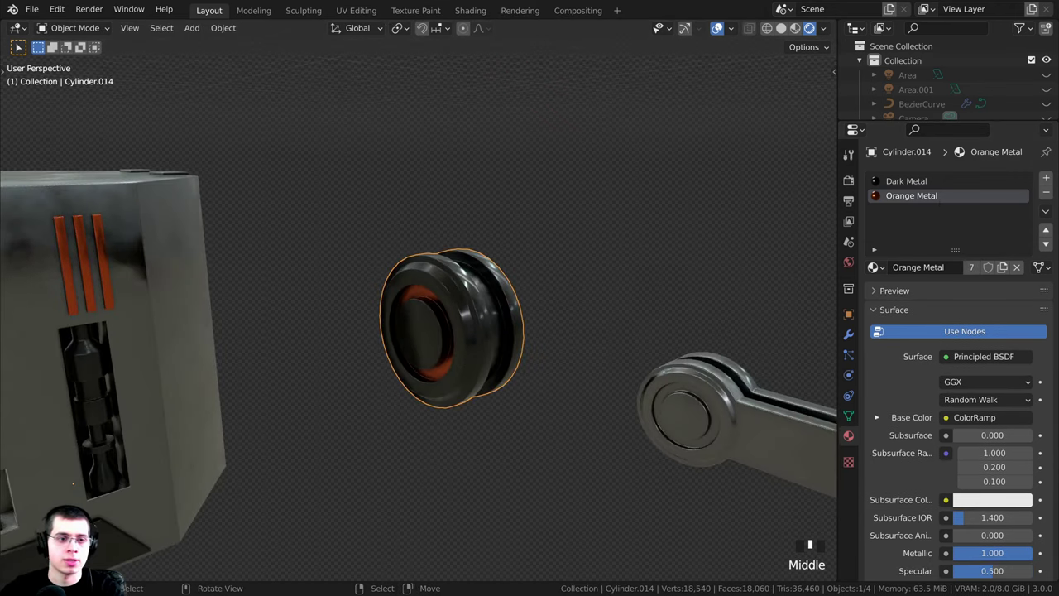
middle_click_drag(489, 306, 503, 316)
scroll(520, 299, "up", 4)
key("h")
- Change the material of the rear claw half, which has the downward-pointing finger, to Dark Metal
scroll(584, 371, "down", 5)
middle_click_drag(612, 390, 447, 357, "shift")
left_click(561, 358)
middle_click_drag(446, 358, 402, 291, "shift")
scroll(430, 316, "up", 2)
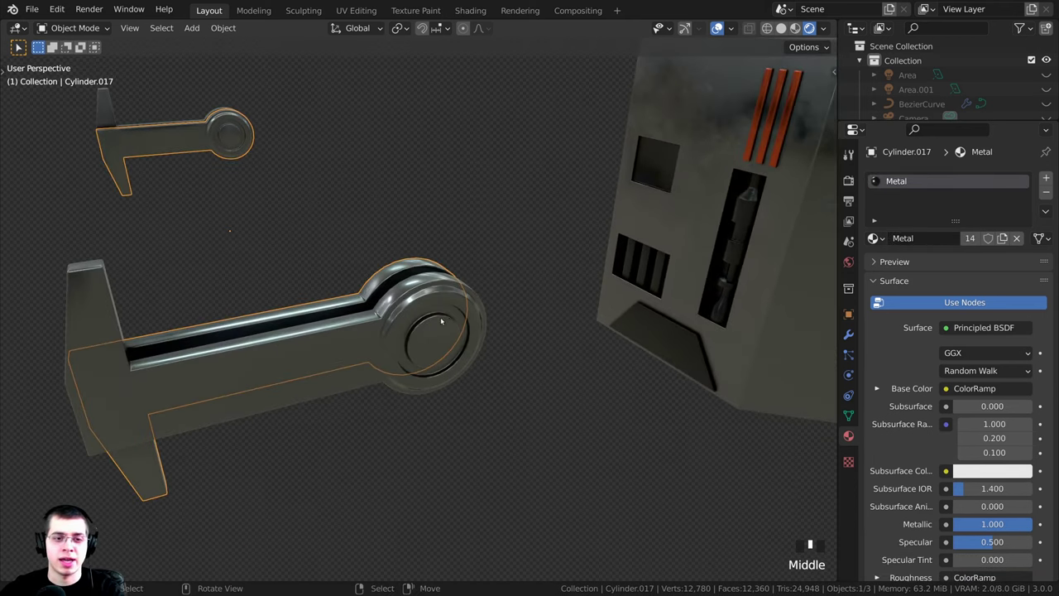
middle_click_drag(441, 321, 422, 310)
middle_click_drag(529, 330, 551, 345, "shift")
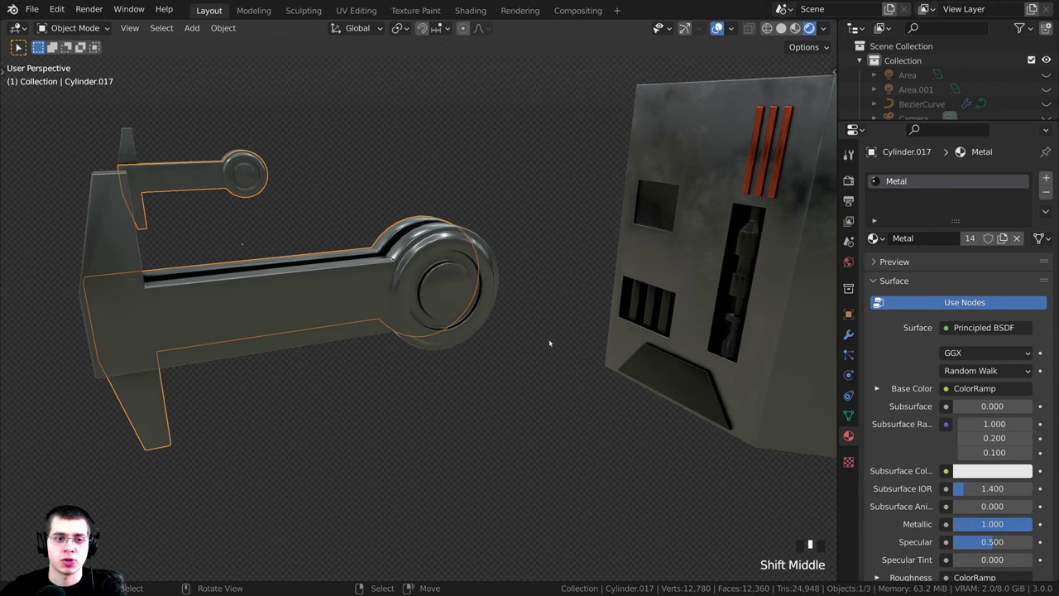
left_click(872, 239)
left_click(733, 276)
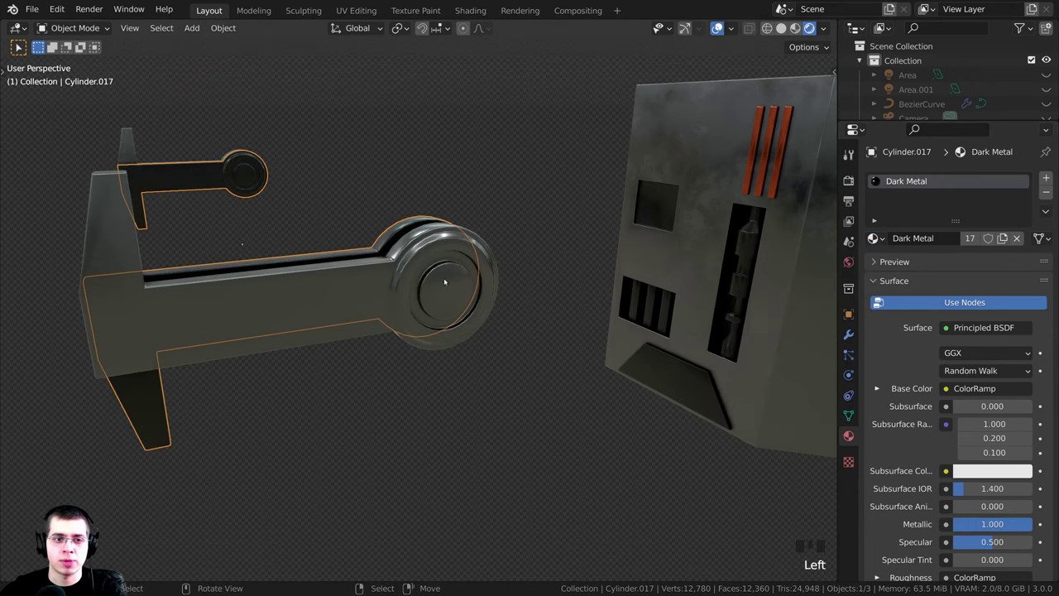
- Change the material of the front claw half, which has the upward-pointing finger, to Dark Metal
left_click(444, 282)
left_click(872, 238)
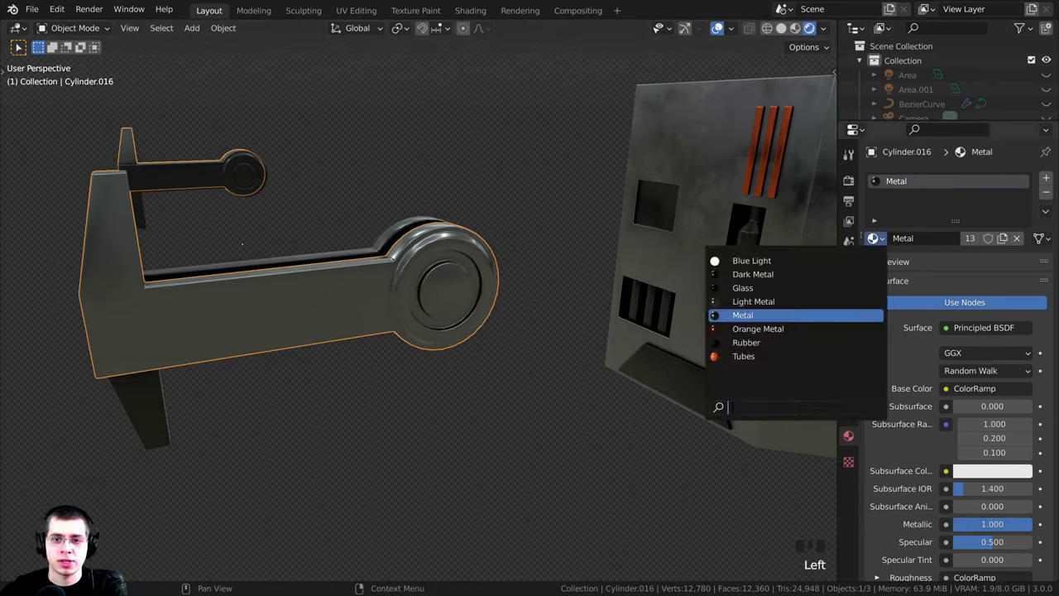
left_click(772, 274)
- Add Orange Metal to the front claw half and assign it to the ring of faces around its round pivot
scroll(449, 286, "up", 3)
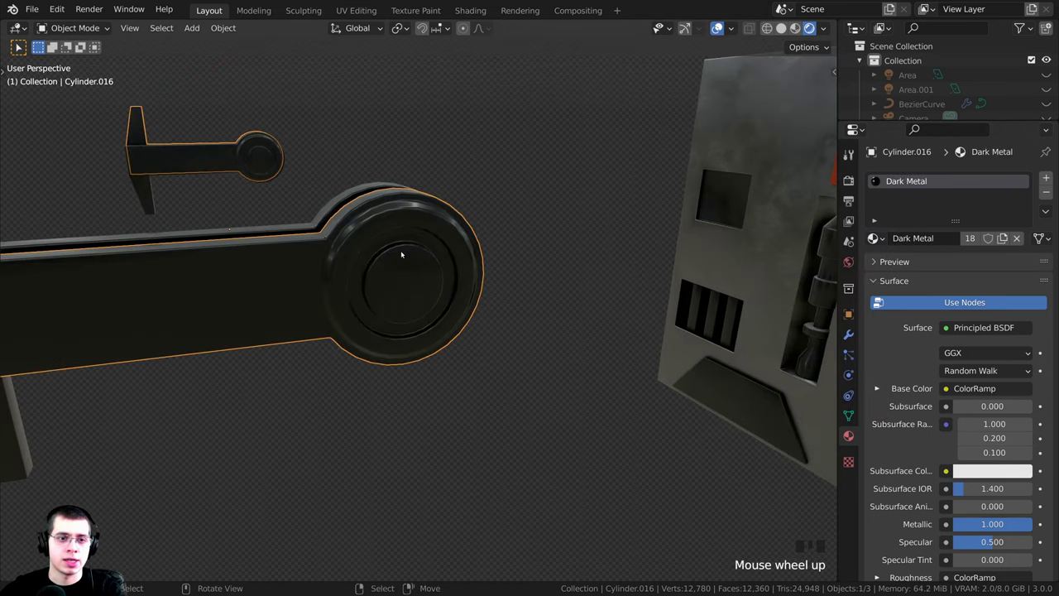
middle_click_drag(401, 254, 397, 237)
scroll(402, 233, "up", 2)
key("Tab")
left_click(412, 189, "alt")
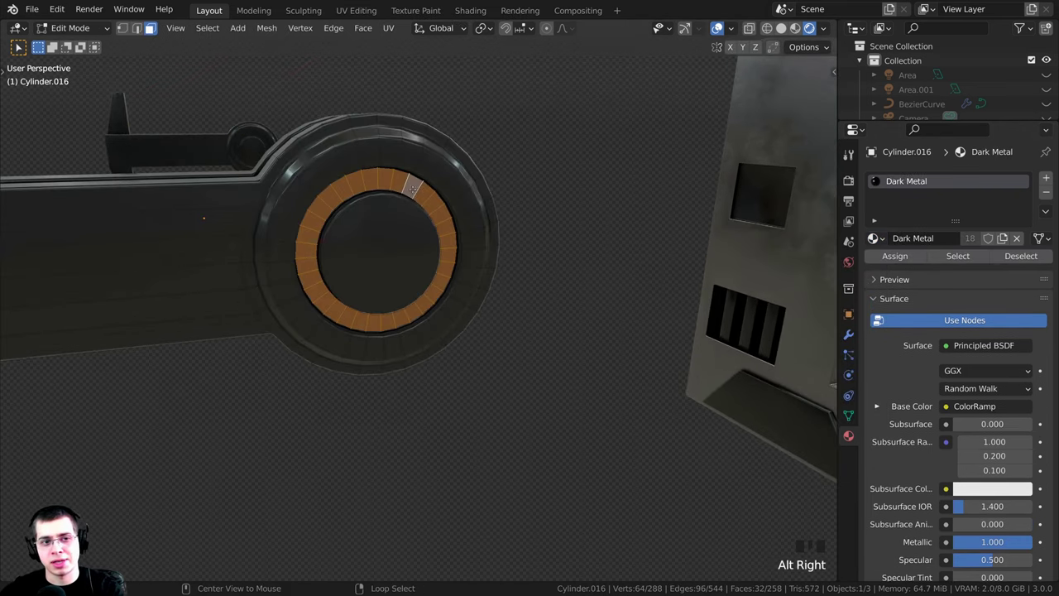
left_click(1041, 179)
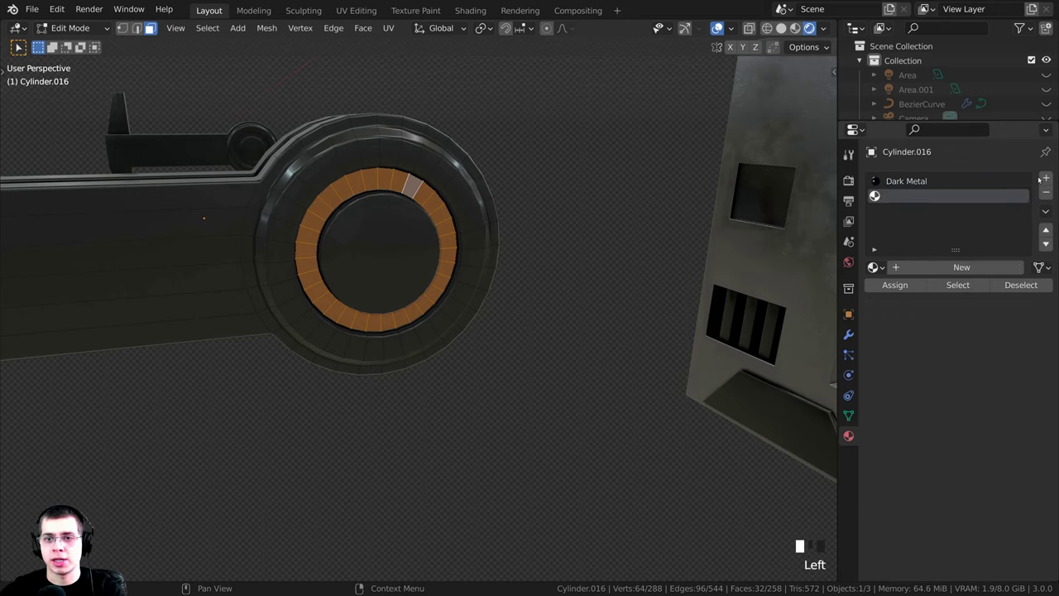
left_click(882, 269)
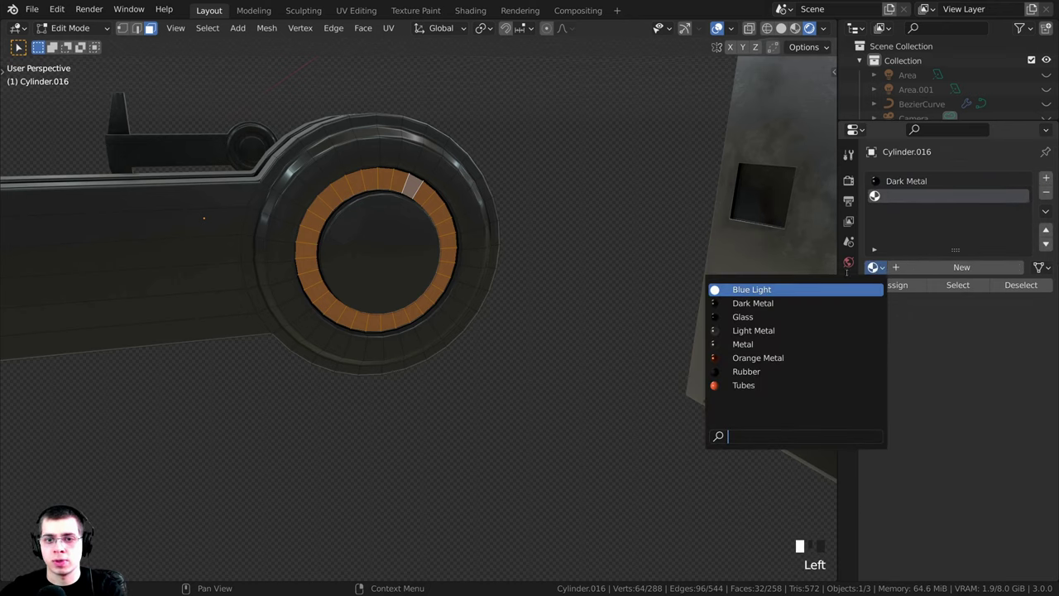
left_click(761, 358)
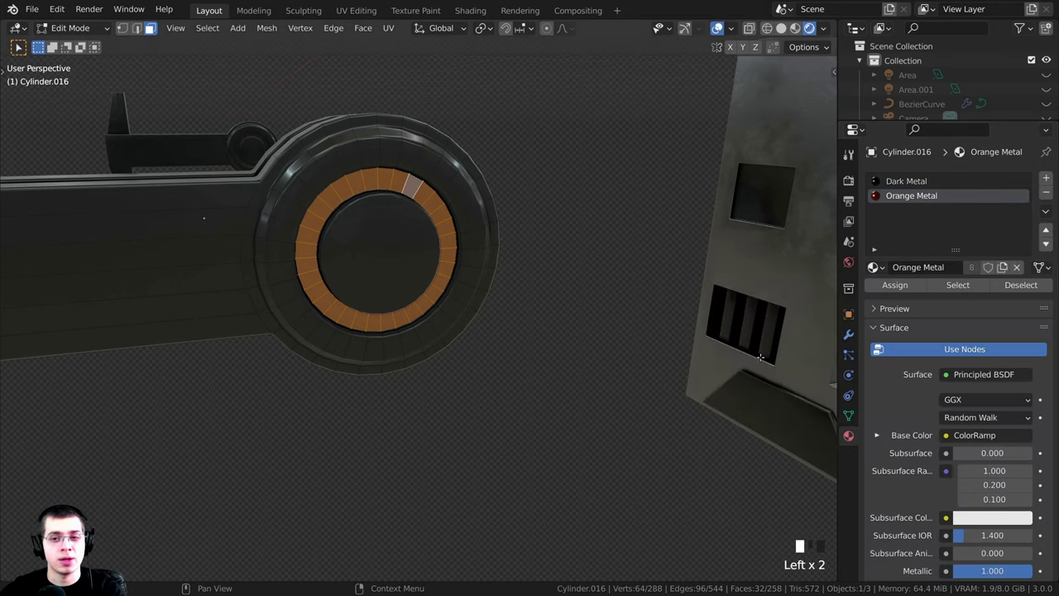
left_click(894, 285)
scroll(320, 252, "down", 3)
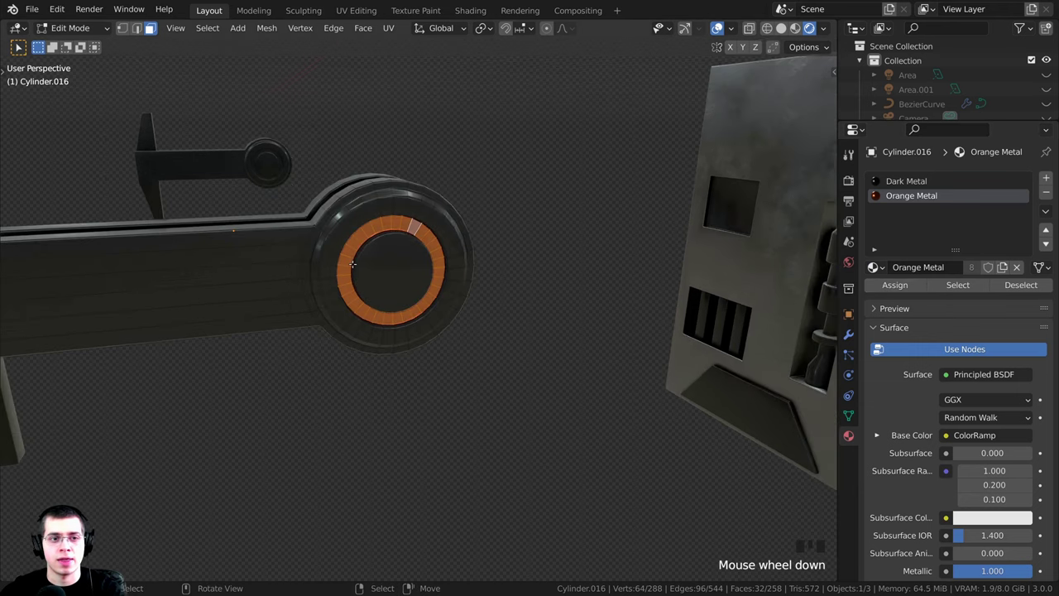
key("Tab")
- Hide the finished front claw half and select the remaining claw half with the downward-pointing finger
middle_click_drag(320, 252, 445, 269)
key("h")
left_click(405, 263)
middle_click_drag(349, 292, 505, 300)
middle_click_drag(505, 300, 402, 303, "shift")
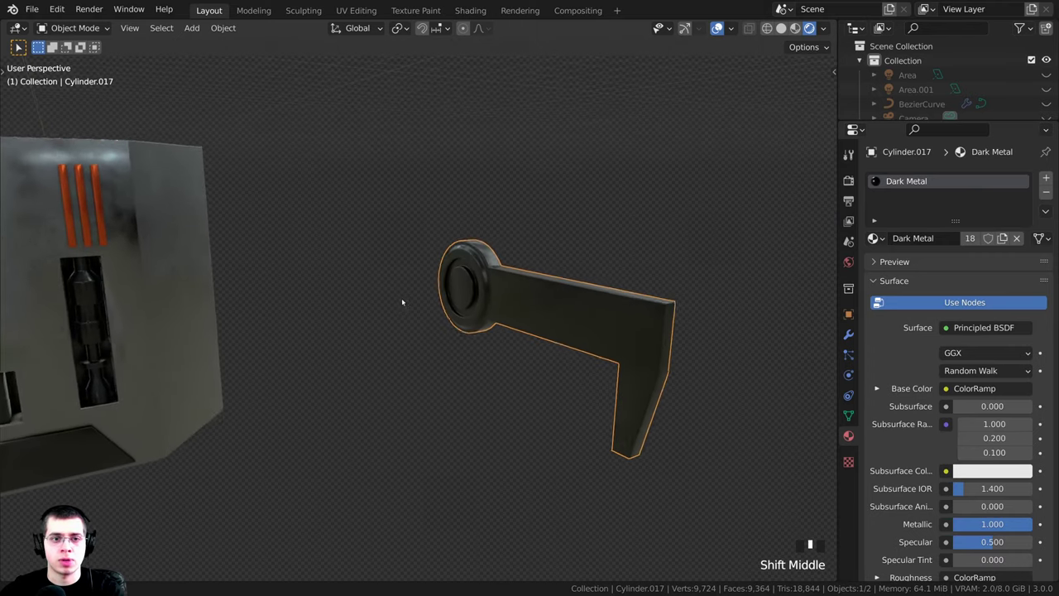
- Add Orange Metal to the remaining claw half and assign it to the ring of faces around its pivot
scroll(513, 312, "up", 2)
key("Tab")
middle_click_drag(513, 312, 546, 324)
middle_click_drag(546, 325, 532, 350, "shift")
scroll(541, 364, "up", 1)
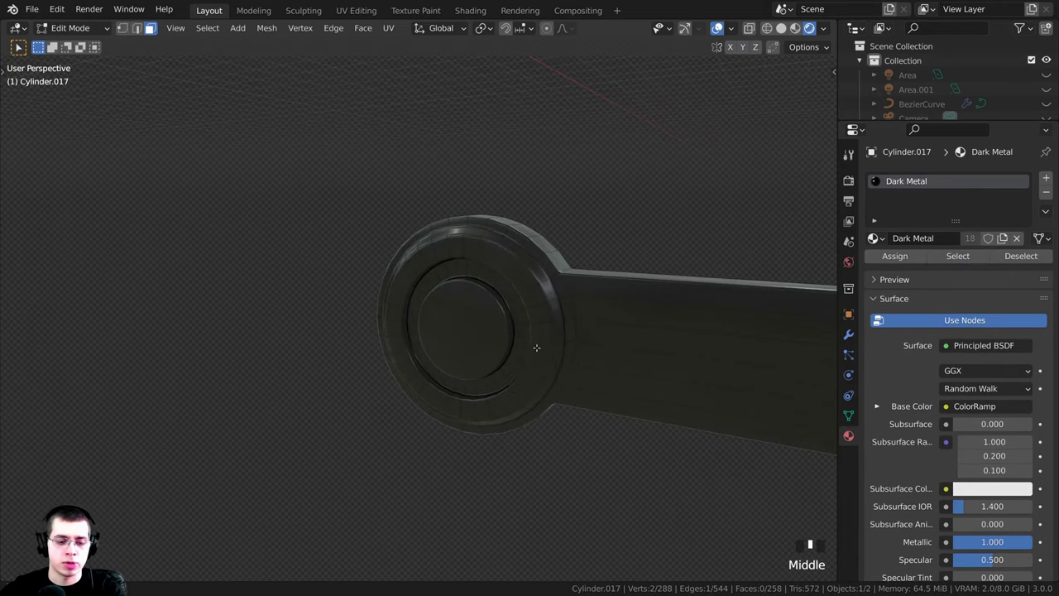
right_click(490, 279, "alt")
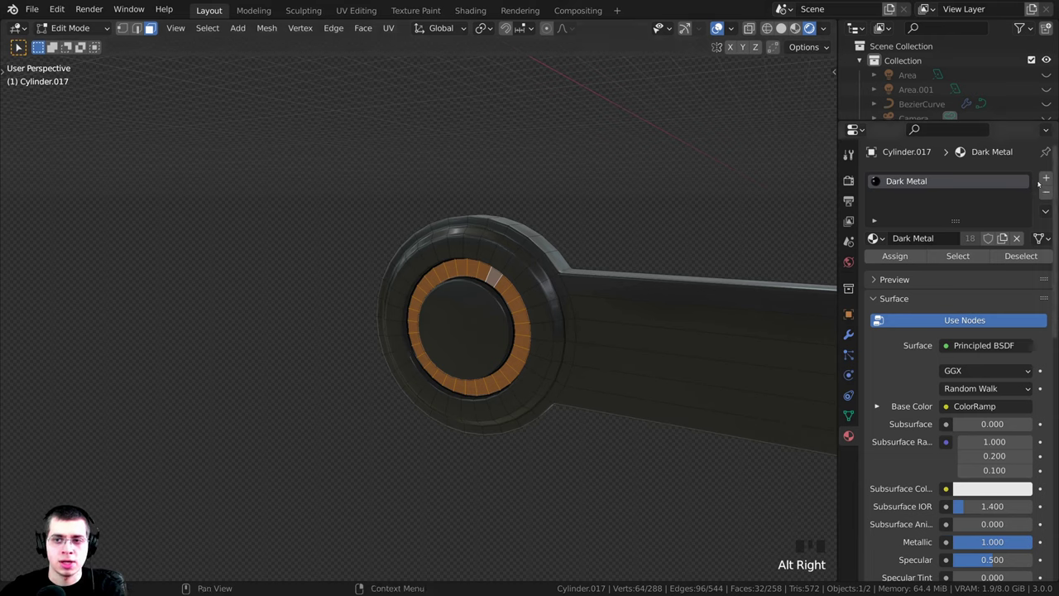
left_click(1045, 178)
left_click(873, 267)
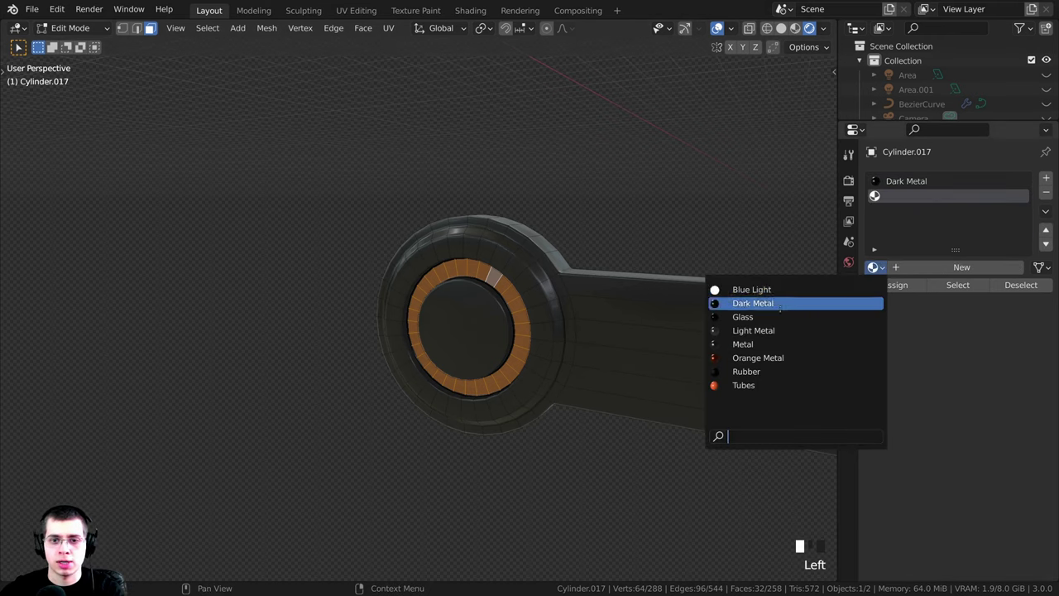
left_click(744, 356)
scroll(704, 344, "down", 2)
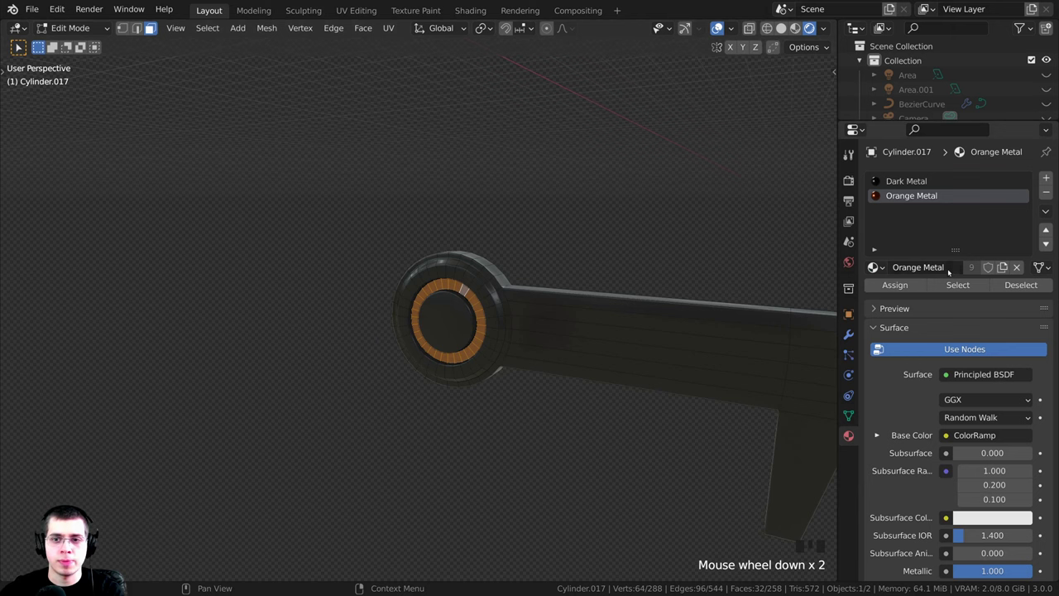
left_click(894, 284)
key("Tab")
- Hide the finished downward-pointing claw half and select the robot's body
middle_click_drag(538, 293, 590, 279)
scroll(373, 295, "down", 5)
middle_click_drag(373, 295, 359, 309)
right_click(345, 293)
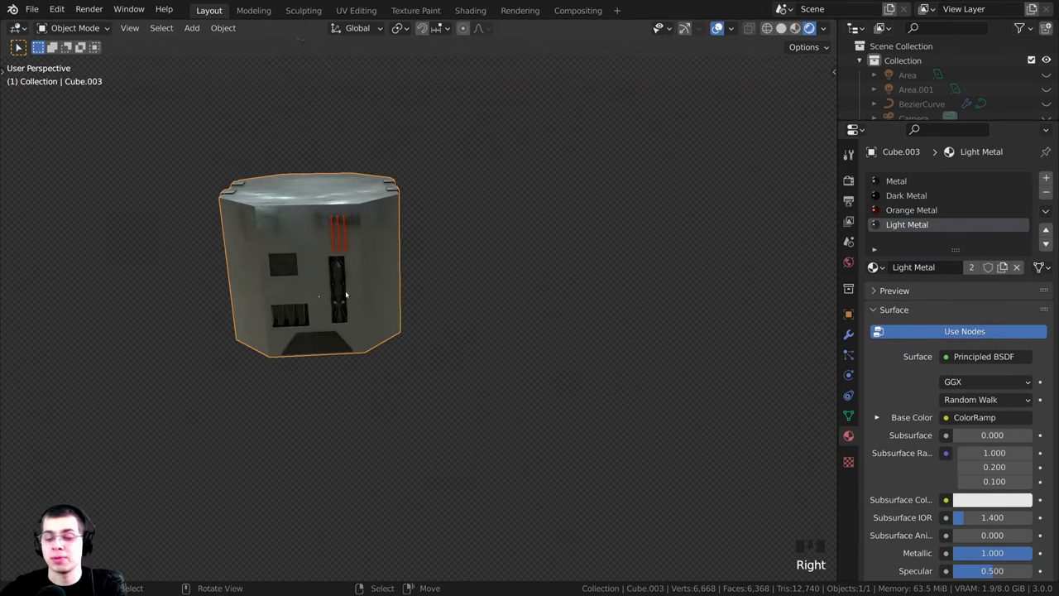
- Examine the robot's body from several angles, including its front and underside
key("KP_Decimal")
key("a")
scroll(496, 279, "down", 5)
middle_click_drag(497, 279, 565, 300)
middle_click_drag(565, 300, 562, 290, "shift")
scroll(562, 291, "up", 1)
mouse_move(475, 295)
middle_mouse_down()
mouse_move(541, 293)
mouse_move(525, 250)
mouse_move(504, 316)
mouse_move(358, 311)
mouse_move(337, 281)
middle_mouse_up()
right_click(470, 299)
scroll(543, 220, "down", 1)
middle_click_drag(543, 219, 540, 231)
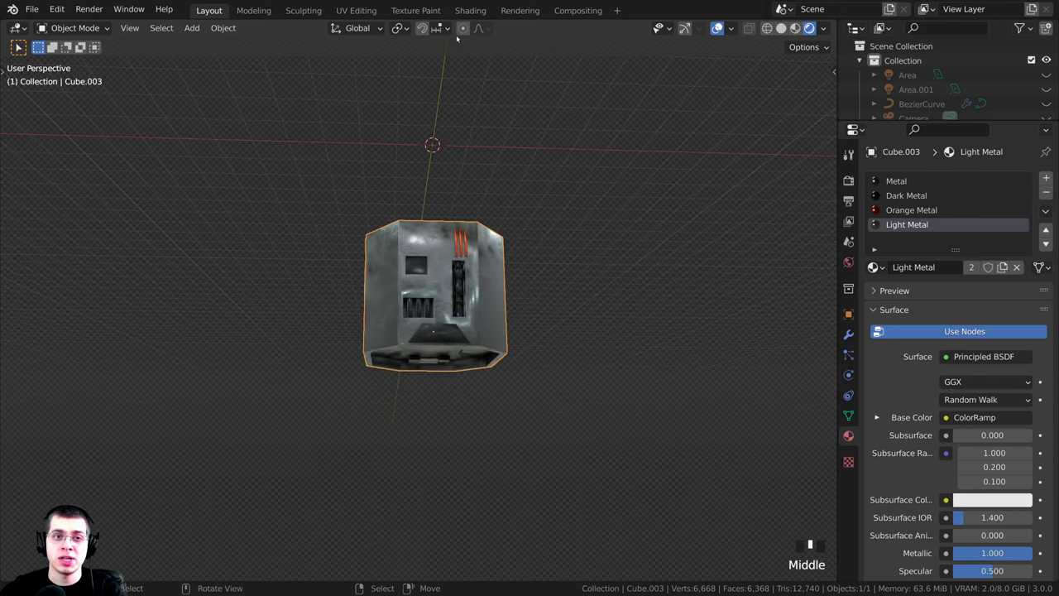
- Switch to the Shading workspace and bring the body's flat right side, with its two dark tabs, into close view
left_click(470, 11)
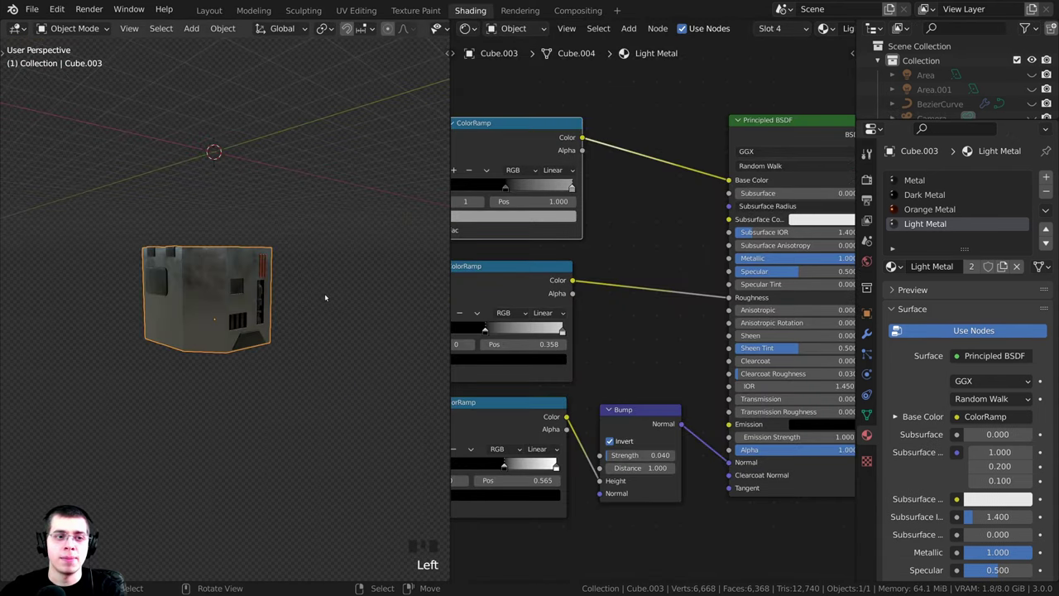
middle_click_drag(324, 292, 194, 303)
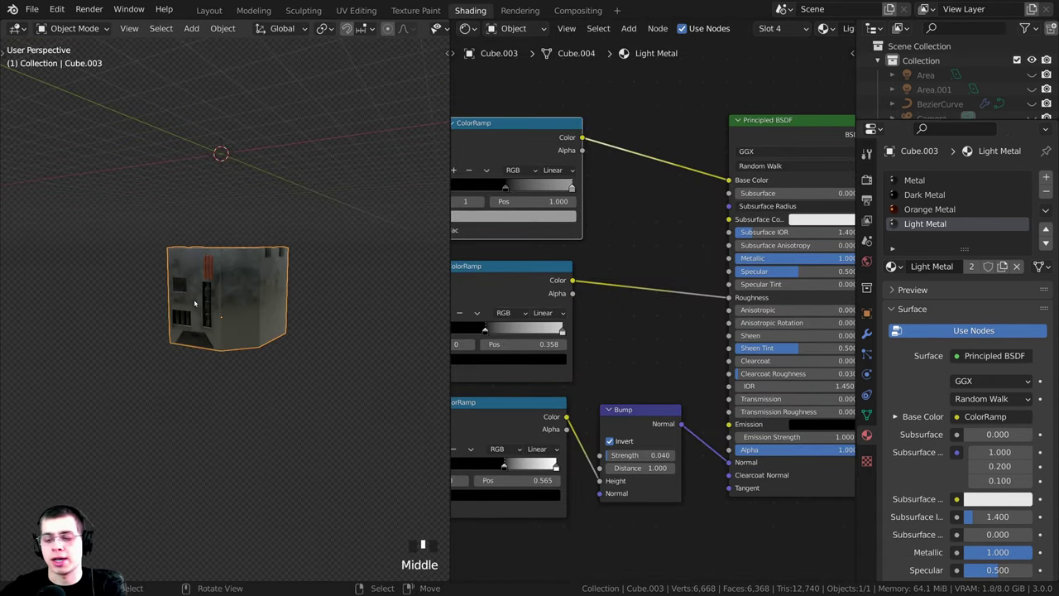
key("KP_3")
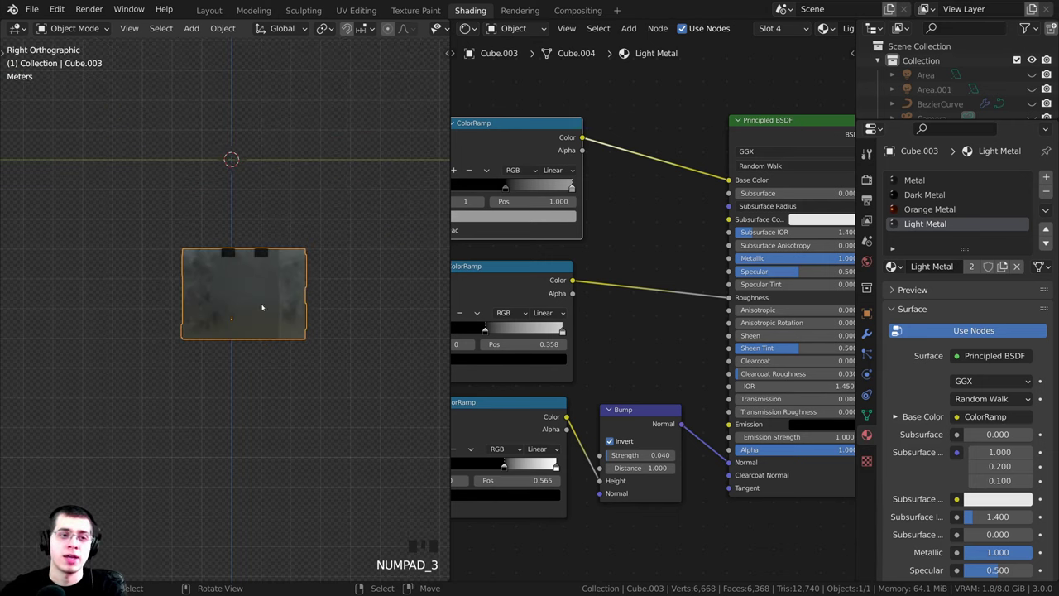
mouse_move(262, 308)
middle_mouse_down()
mouse_move(307, 281)
mouse_move(221, 276)
mouse_move(248, 283)
mouse_move(250, 296)
middle_mouse_up()
scroll(306, 281, "up", 2)
scroll(208, 234, "up", 1)
middle_click_drag(266, 360, 231, 324)
scroll(232, 323, "up", 1)
middle_click_drag(359, 347, 310, 347)
scroll(306, 289, "up", 1)
middle_click_drag(305, 264, 299, 235)
- Select the middle and lower faces on the body's flat right side in Edit Mode
key("Tab")
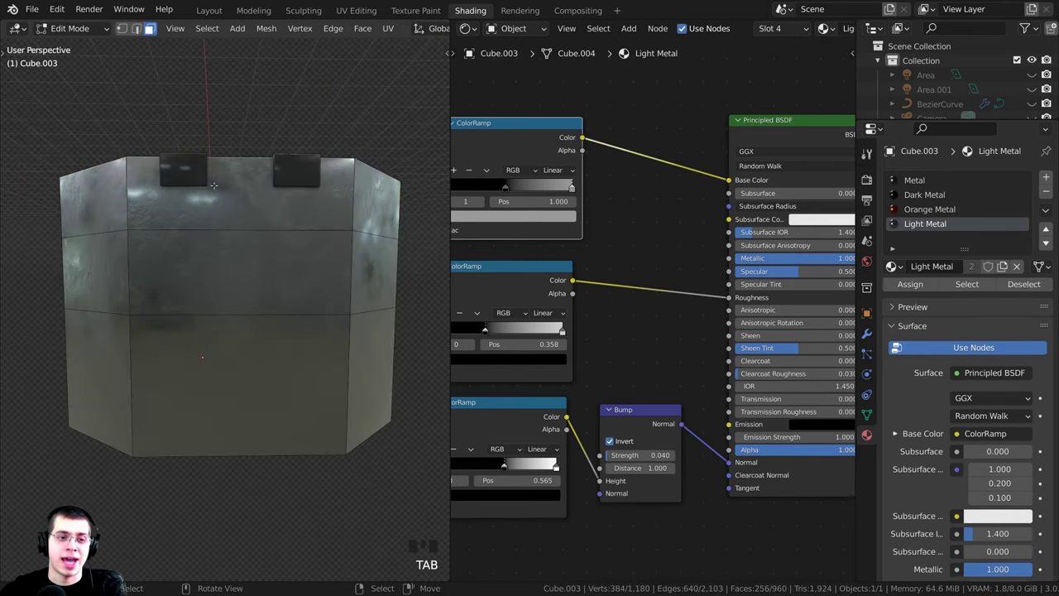
right_click(262, 272)
right_click(263, 379, "shift")
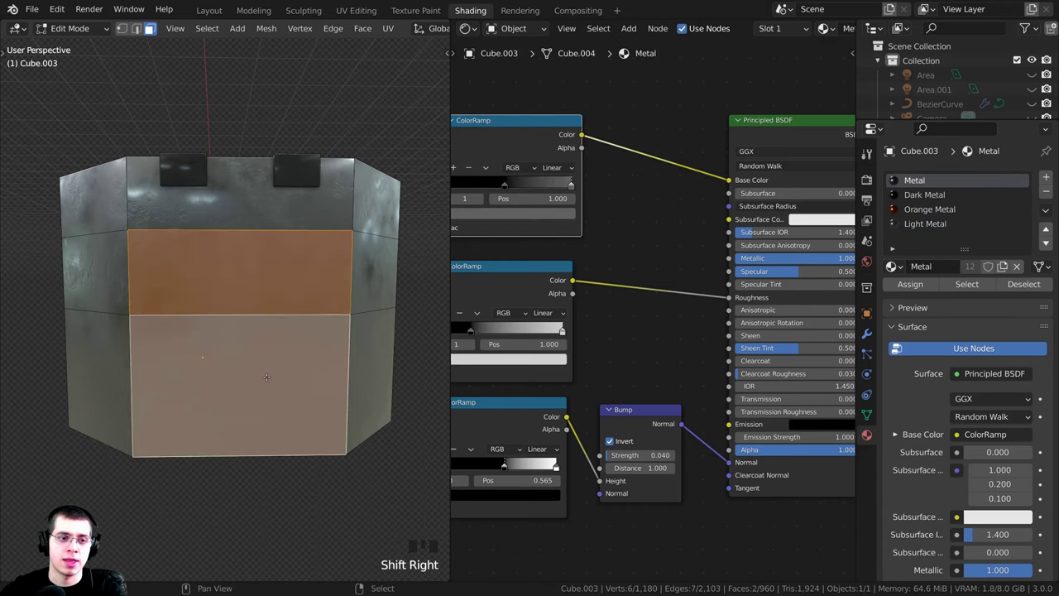
middle_click_drag(263, 378, 315, 280)
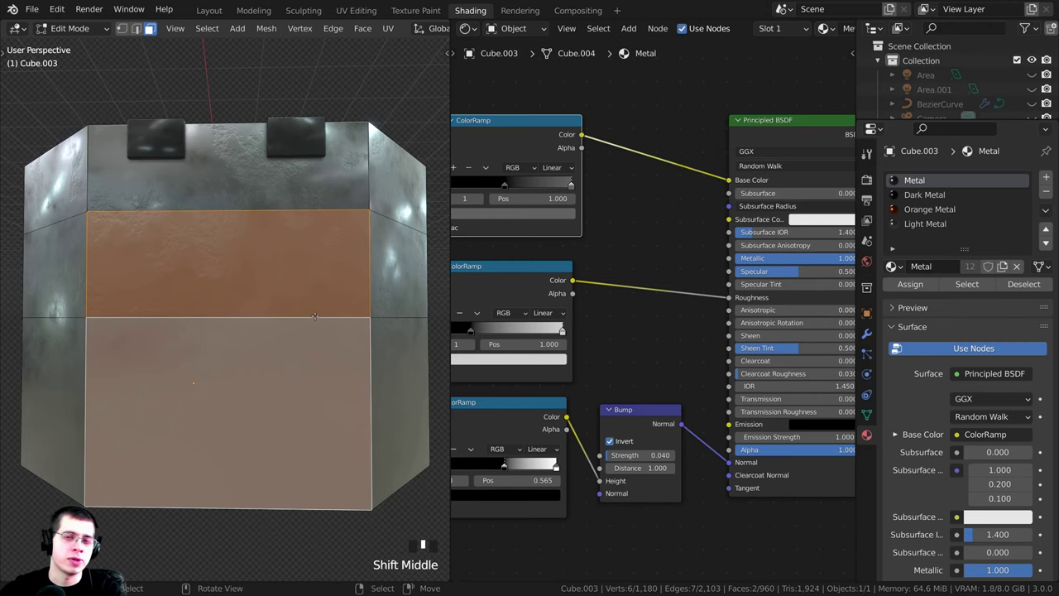
scroll(654, 314, "up", 2)
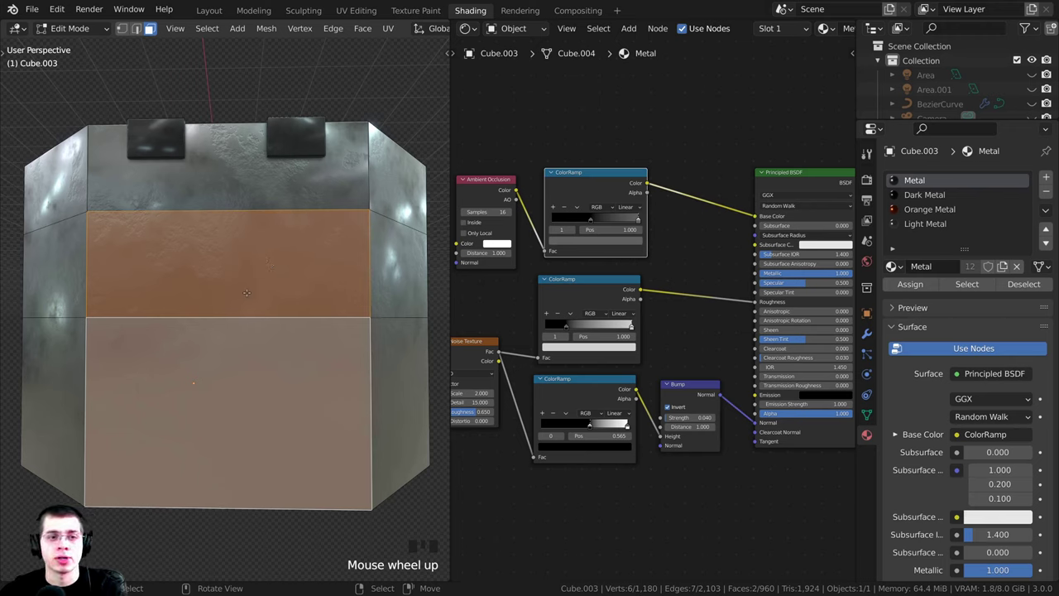
right_click(286, 276, "shift")
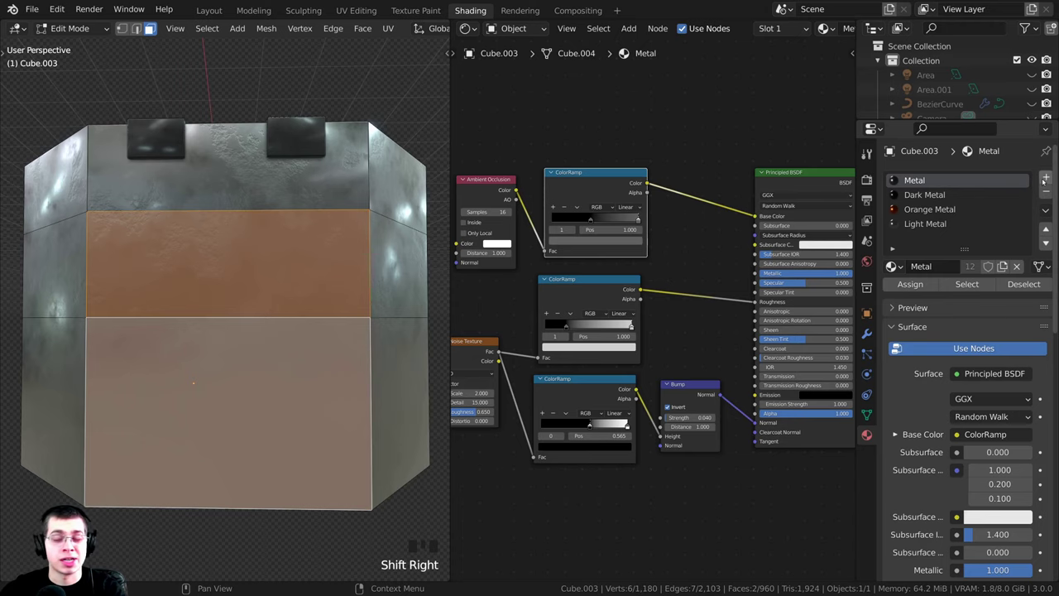
- Add a material slot to the body with a single-user copy of Metal and name it Metal Triangle
left_click(1044, 179)
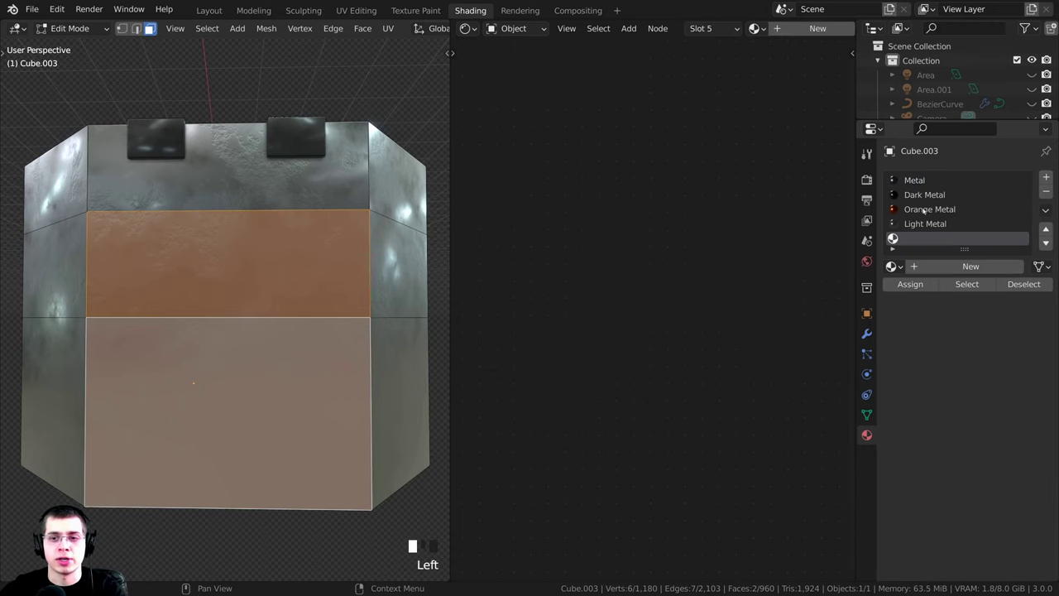
left_click(891, 265)
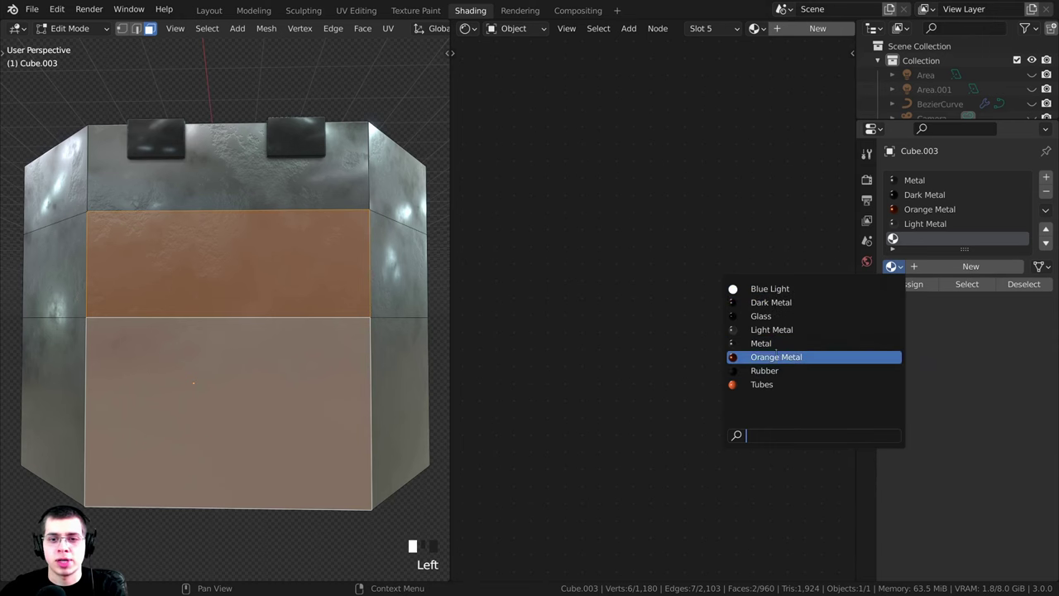
left_click(794, 342)
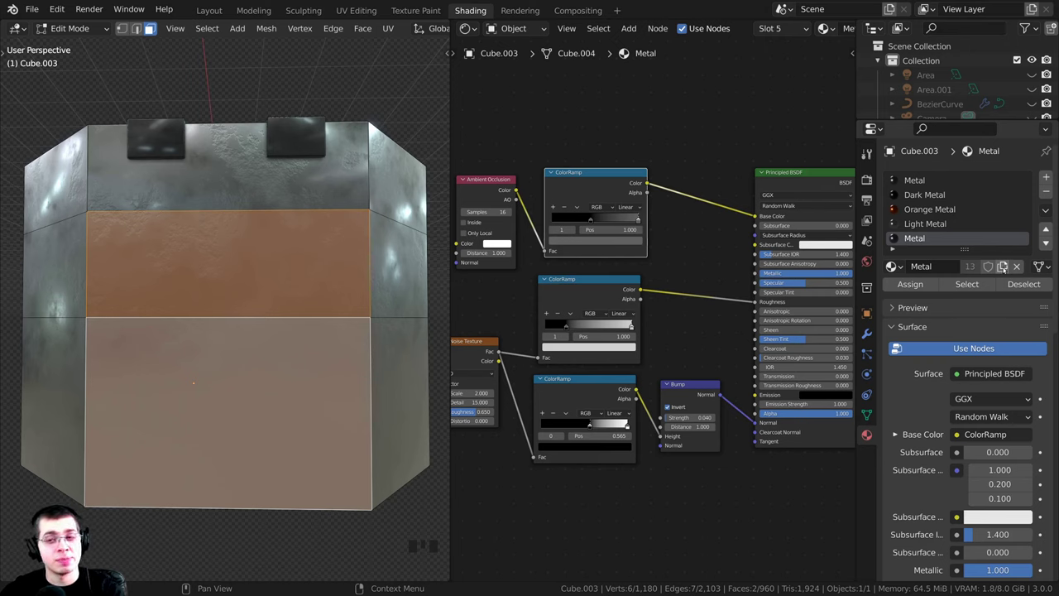
left_click(1002, 265)
double_click(948, 239)
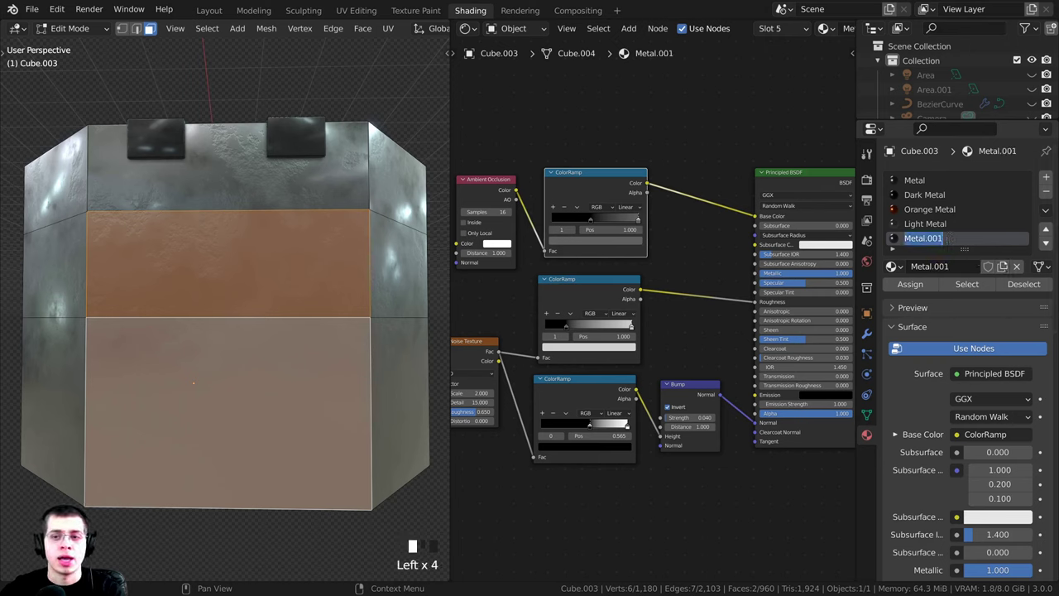
left_click_drag(945, 238, 925, 238)
type("Triangle")
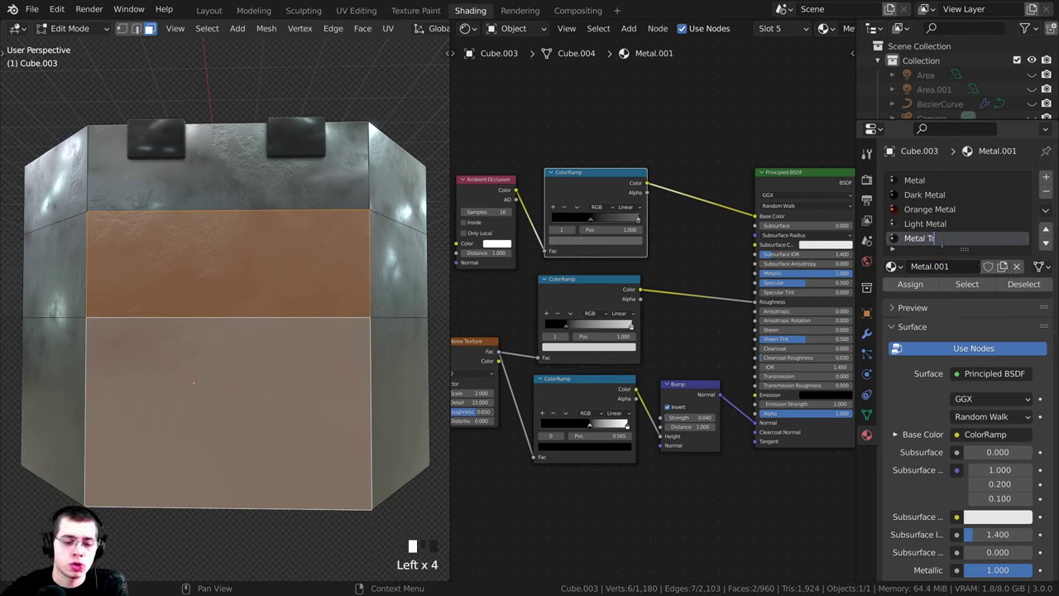
key("Return")
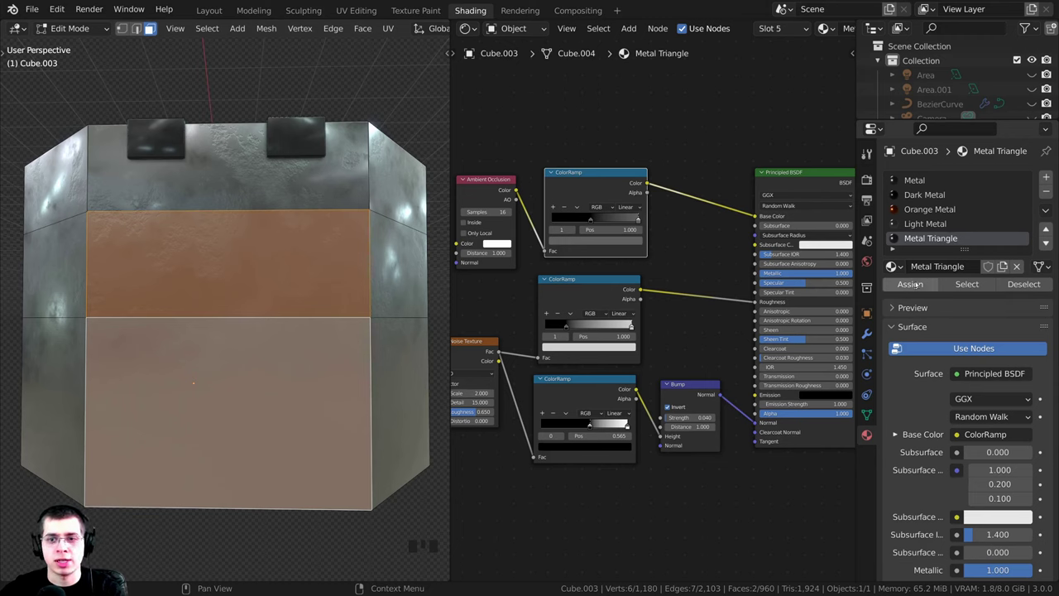
- Assign Metal Triangle to the two selected side faces, leave Edit Mode and keep Metal Triangle as the active material
left_click(909, 284)
key("Tab")
middle_click_drag(211, 240, 227, 234)
scroll(226, 234, "down", 3)
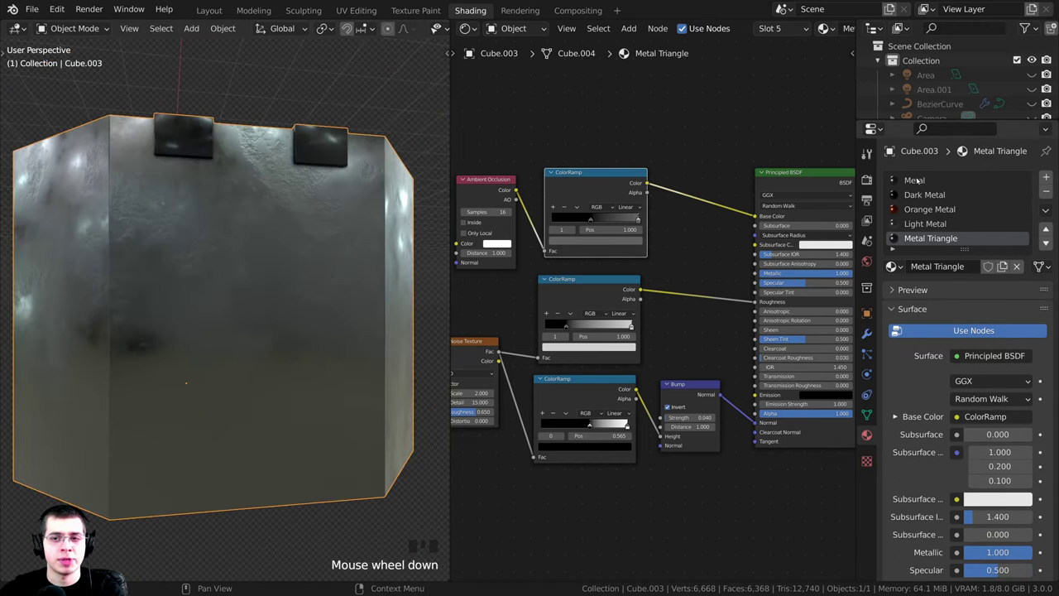
left_click(913, 180)
left_click(933, 239)
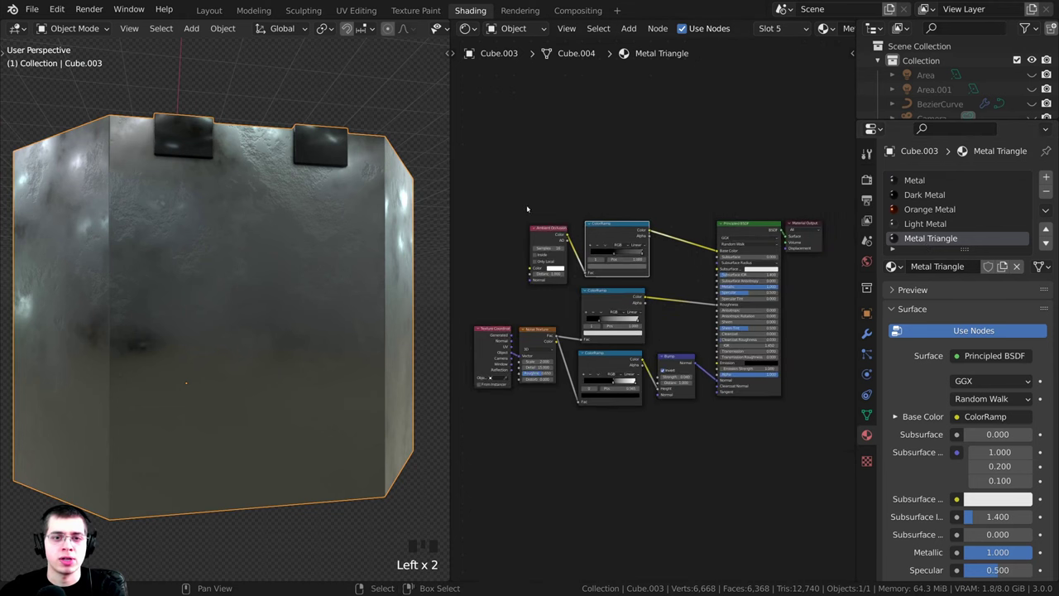
- Add an Image Texture node above the ColorRamp nodes in the Metal Triangle material
scroll(638, 207, "up", 3)
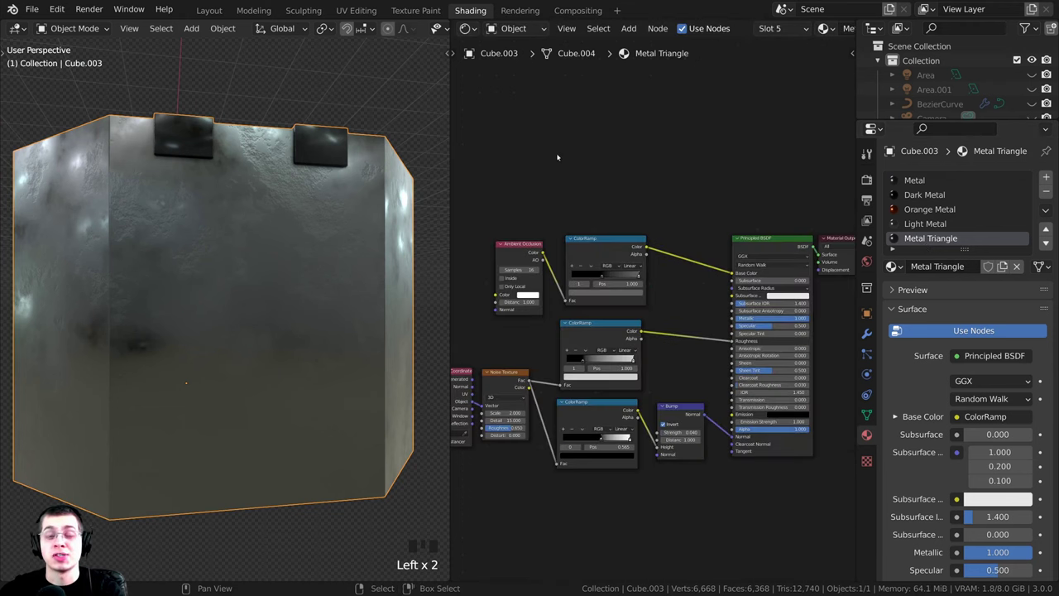
scroll(634, 272, "up", 1)
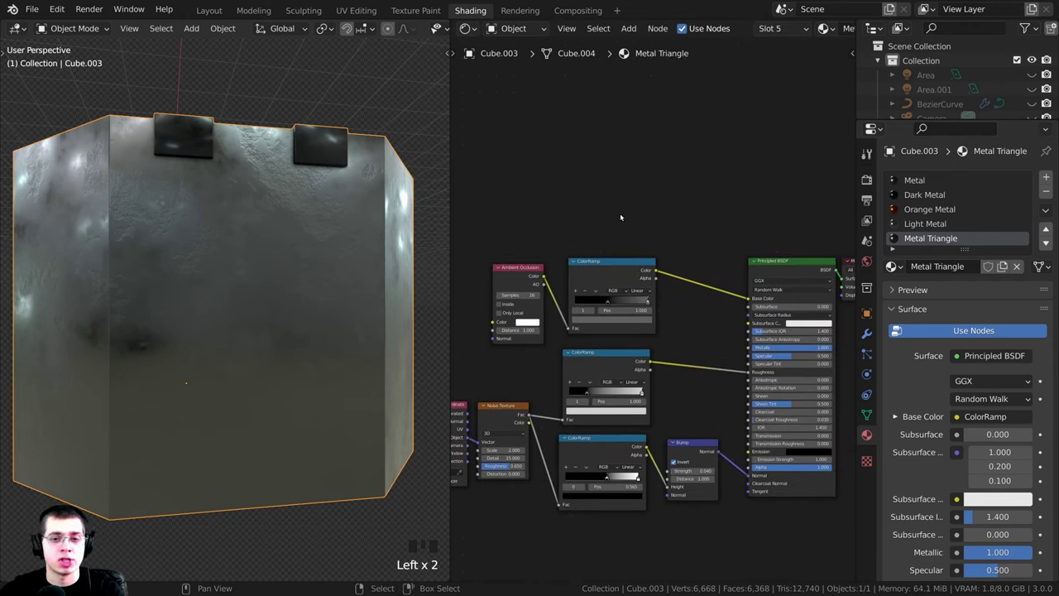
scroll(629, 203, "up", 1)
key("shift+a")
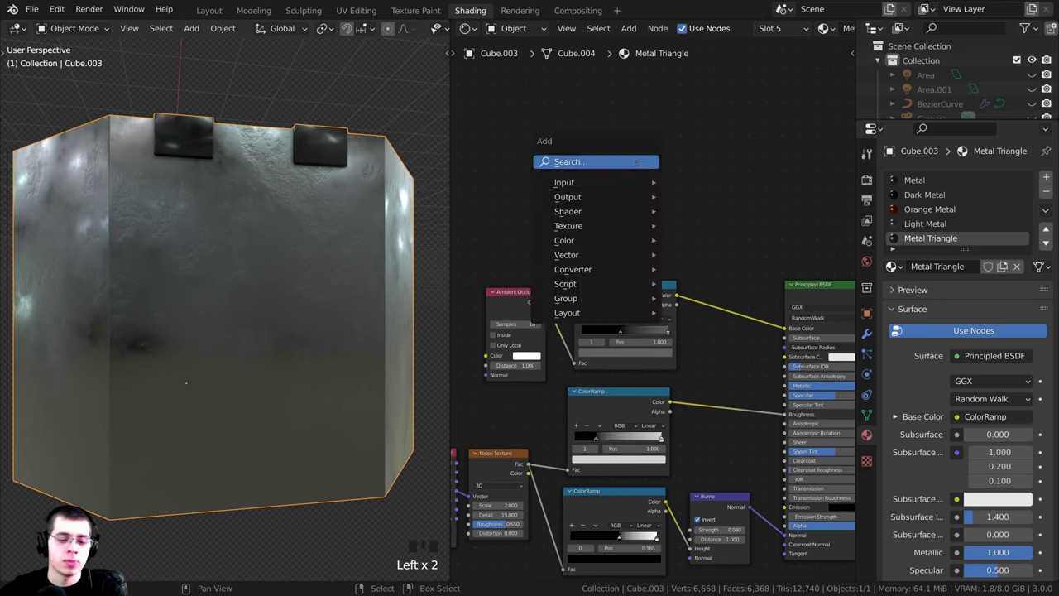
left_click(636, 162)
type("im")
left_click(654, 187)
left_click(626, 171)
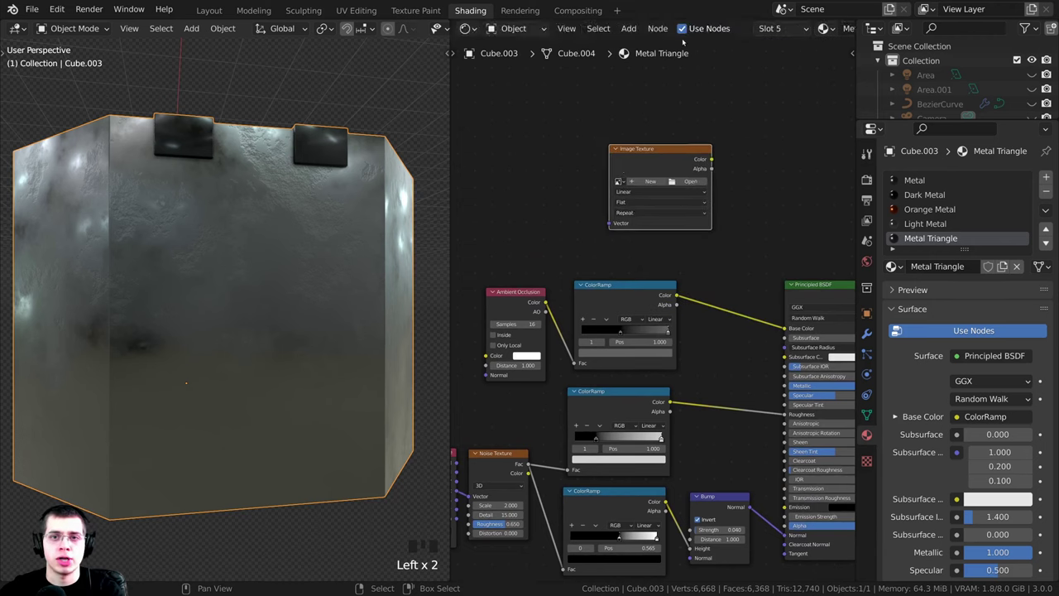
scroll(682, 41, "down", 4)
left_click(729, 30)
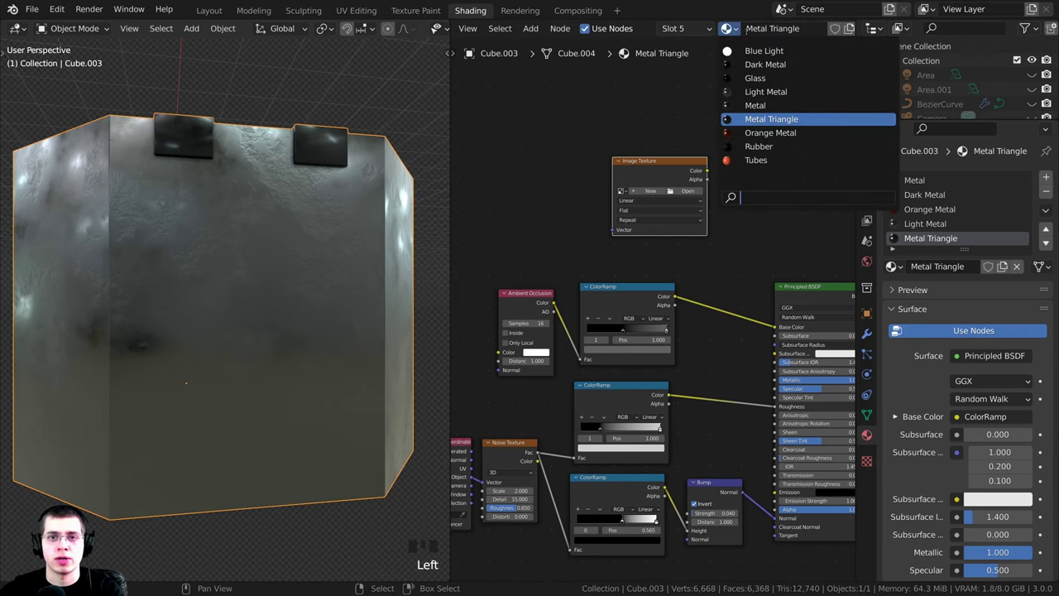
scroll(662, 181, "up", 6)
middle_click_drag(663, 184, 690, 142)
left_click_drag(690, 142, 655, 147)
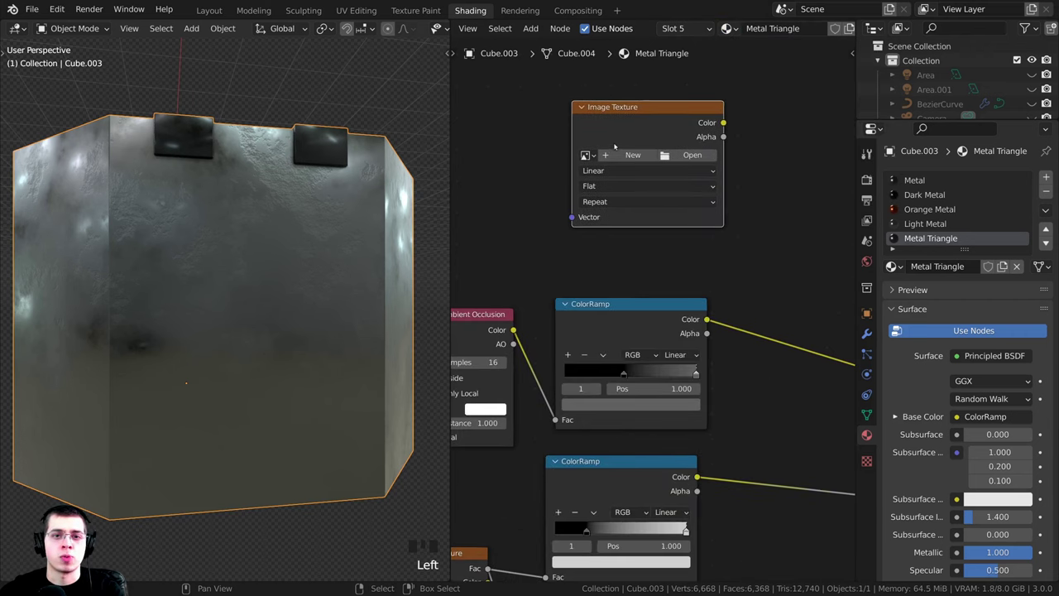
- Load high-24145.png from the Textures/Pixabay folder into the Image Texture node
left_click(690, 155)
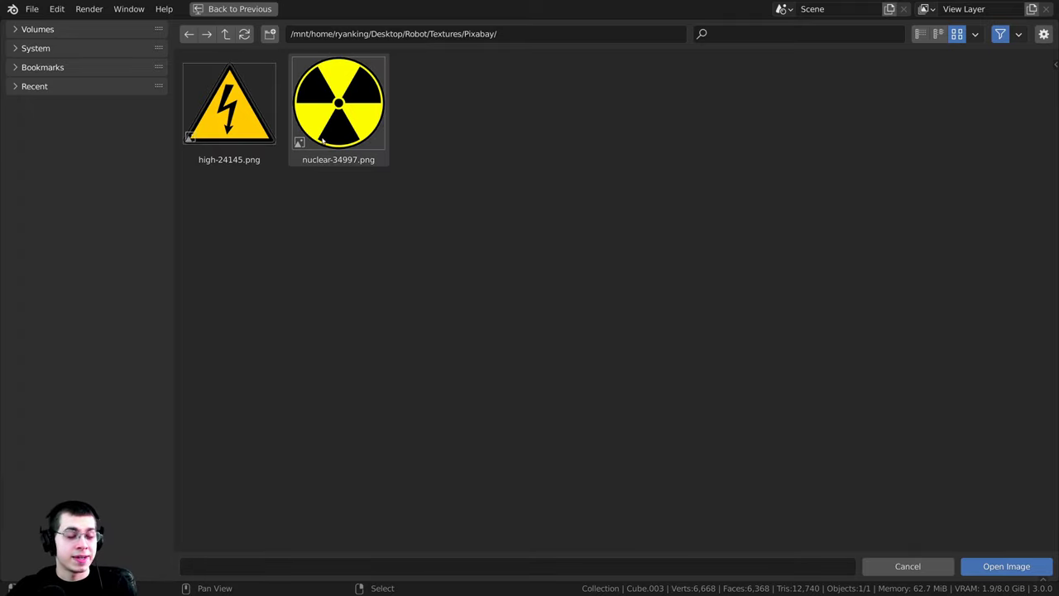
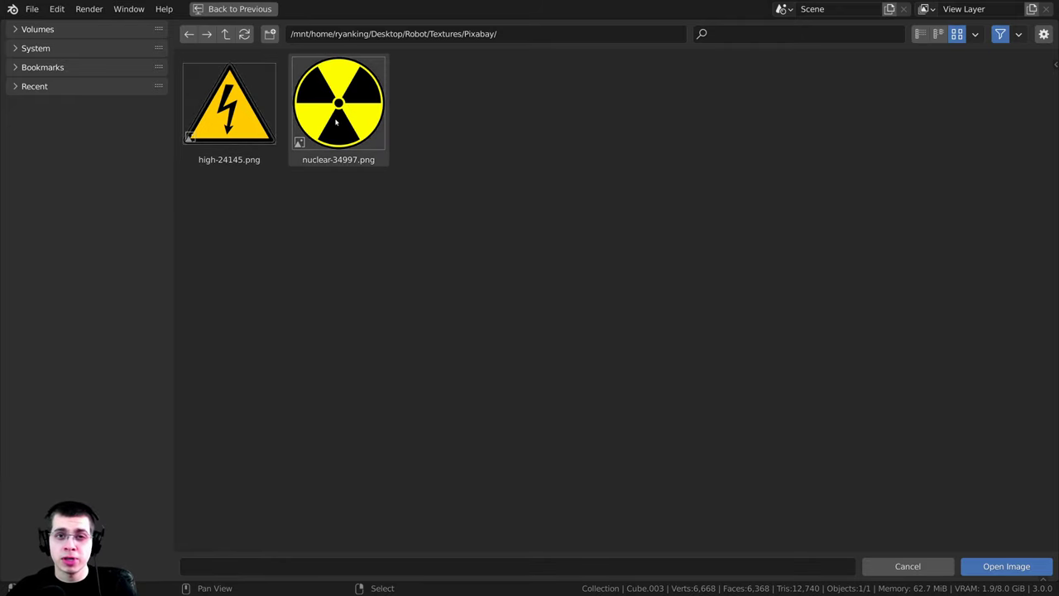
left_click(220, 105)
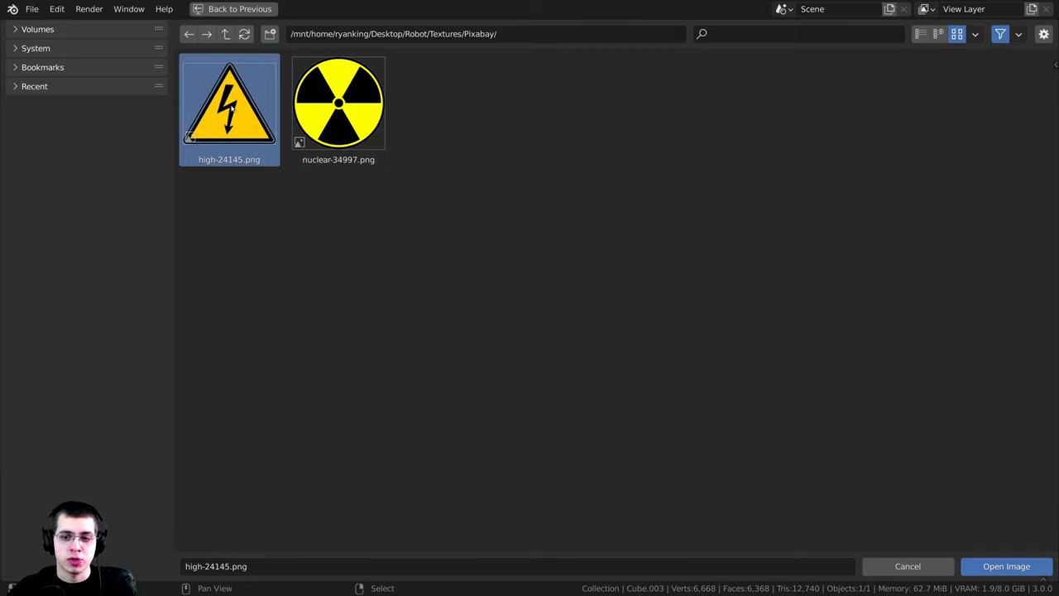
left_click(988, 569)
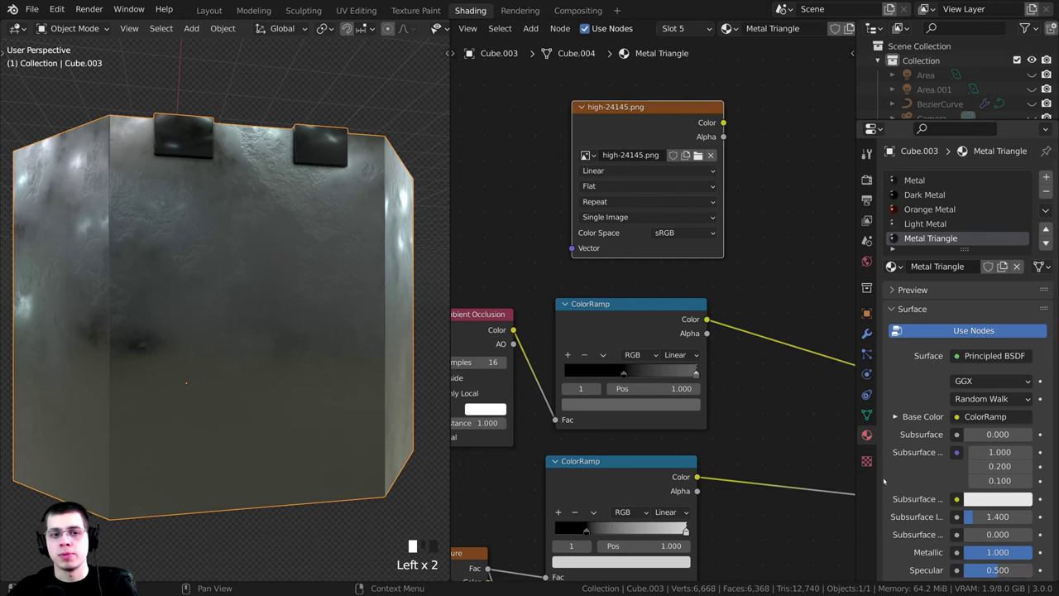
left_click(609, 151)
scroll(579, 190, "down", 2)
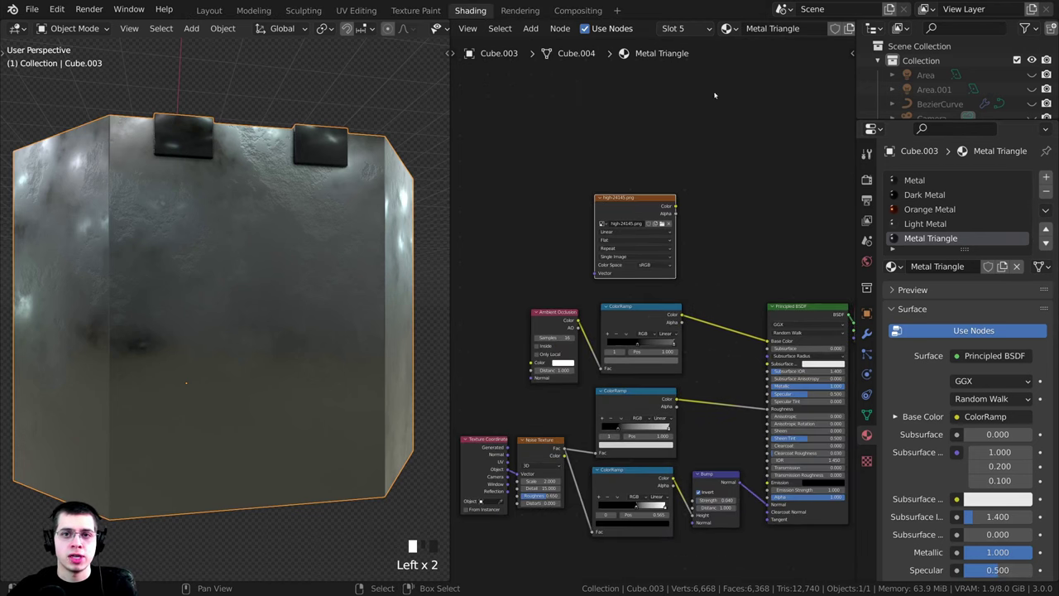
- Insert a MixRGB node on the link between the upper ColorRamp and the Principled BSDF's Base Color
scroll(550, 220, "up", 2)
left_click_drag(596, 190, 586, 189)
middle_click_drag(586, 189, 579, 156)
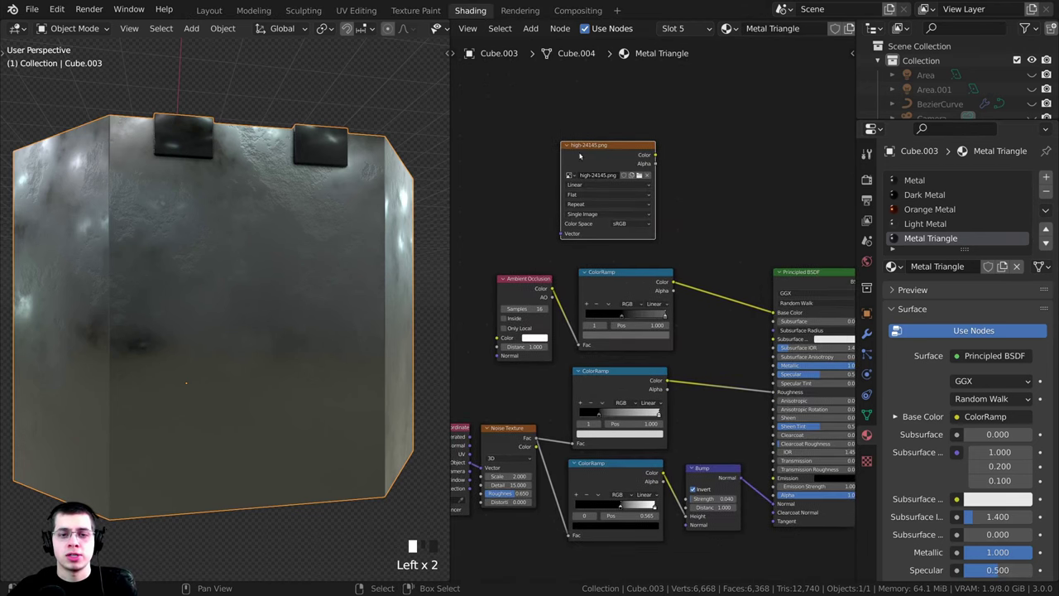
scroll(639, 305, "up", 1)
key("shift+a")
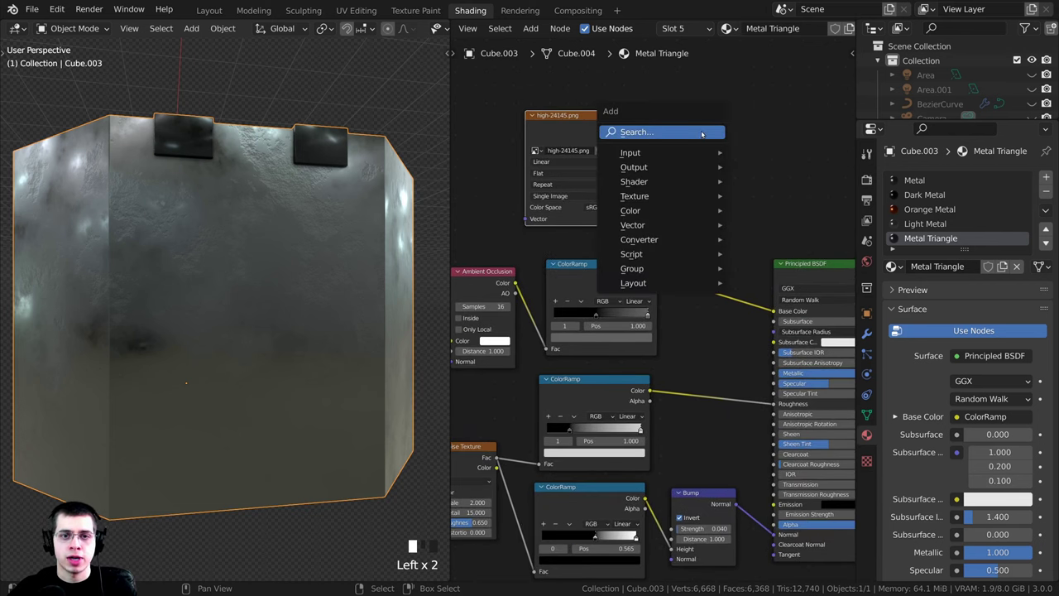
left_click(702, 132)
type("mix")
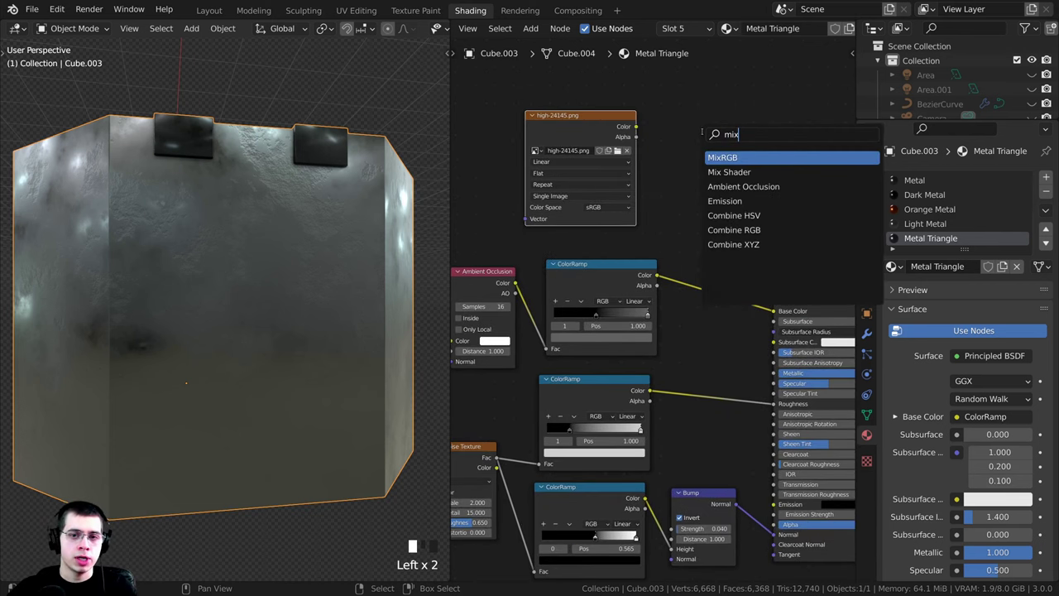
left_click(713, 157)
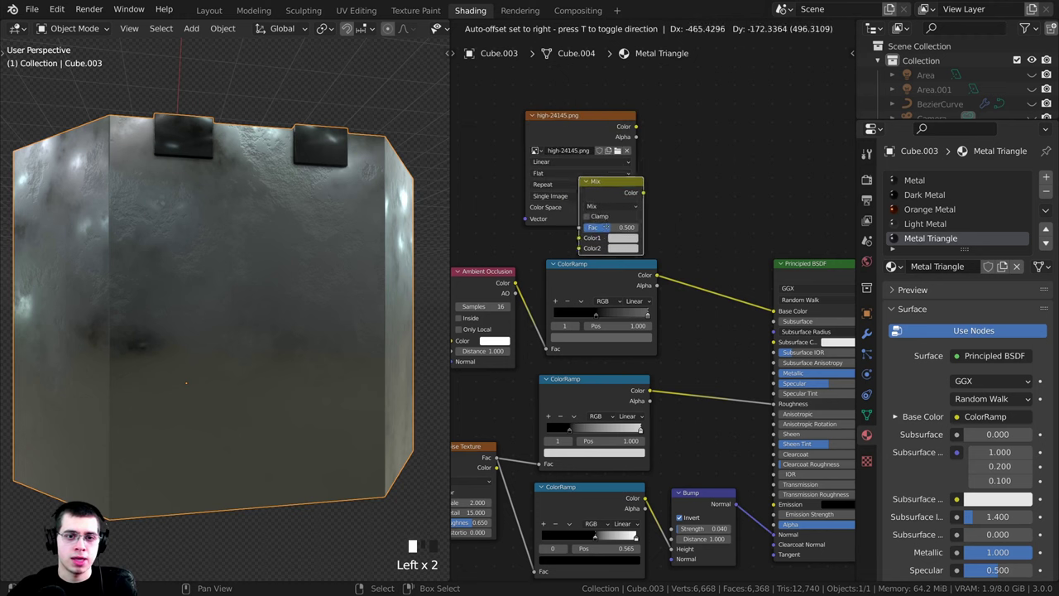
left_click(702, 278)
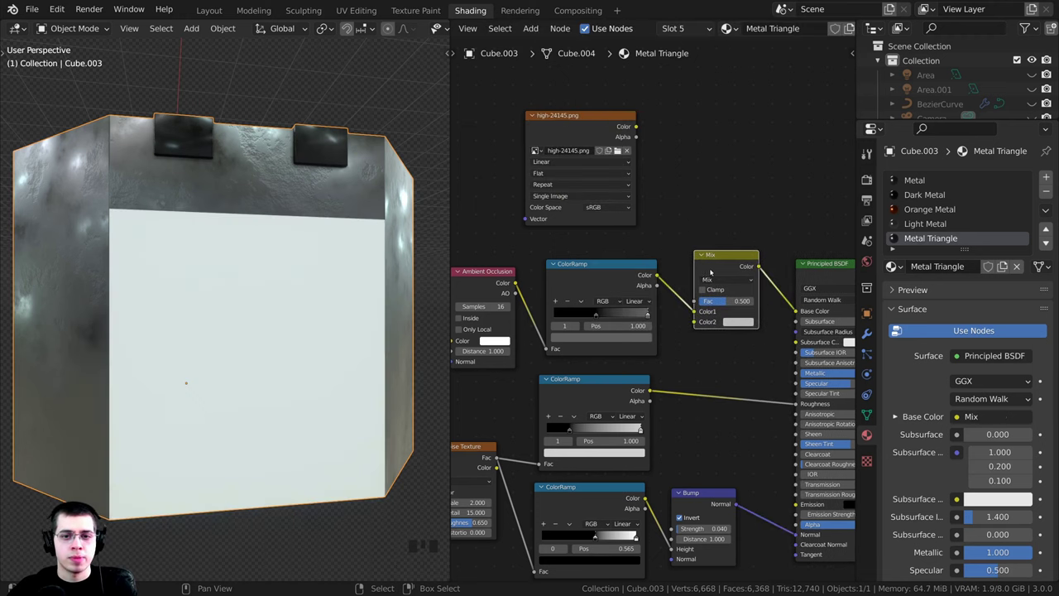
- Connect the image texture's Color to the Mix node's Color2 and tidy the positions of the connected nodes
scroll(605, 493, "up", 1)
left_click_drag(633, 98, 694, 307)
left_click(613, 270)
left_click_drag(613, 270, 596, 270)
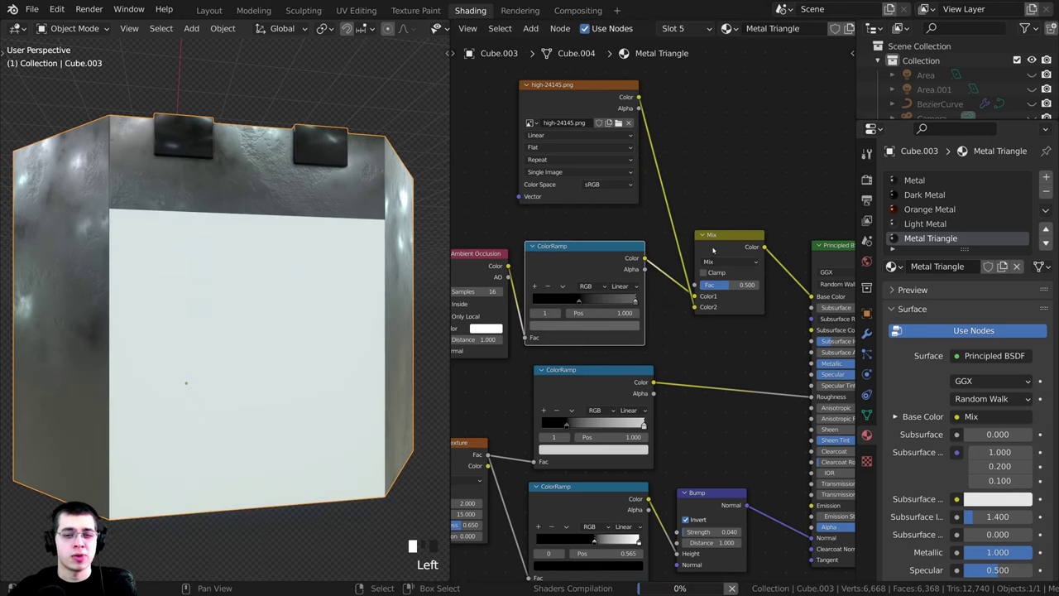
left_click_drag(712, 250, 718, 237)
left_click_drag(556, 91, 564, 118)
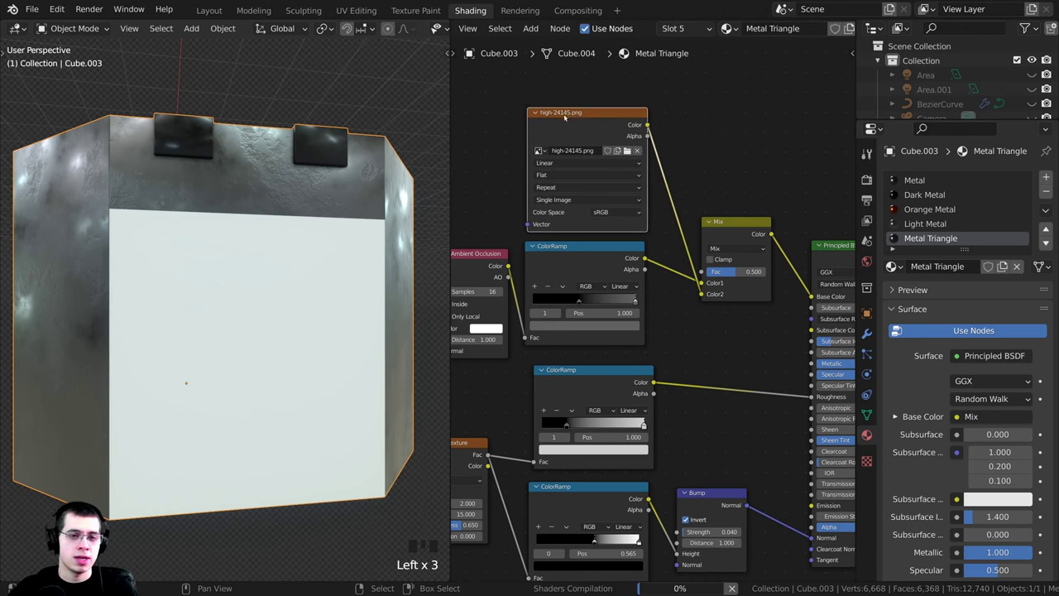
- Set the Mix node's blend mode to Add with a factor of 1, and check the body's side
scroll(703, 302, "up", 3)
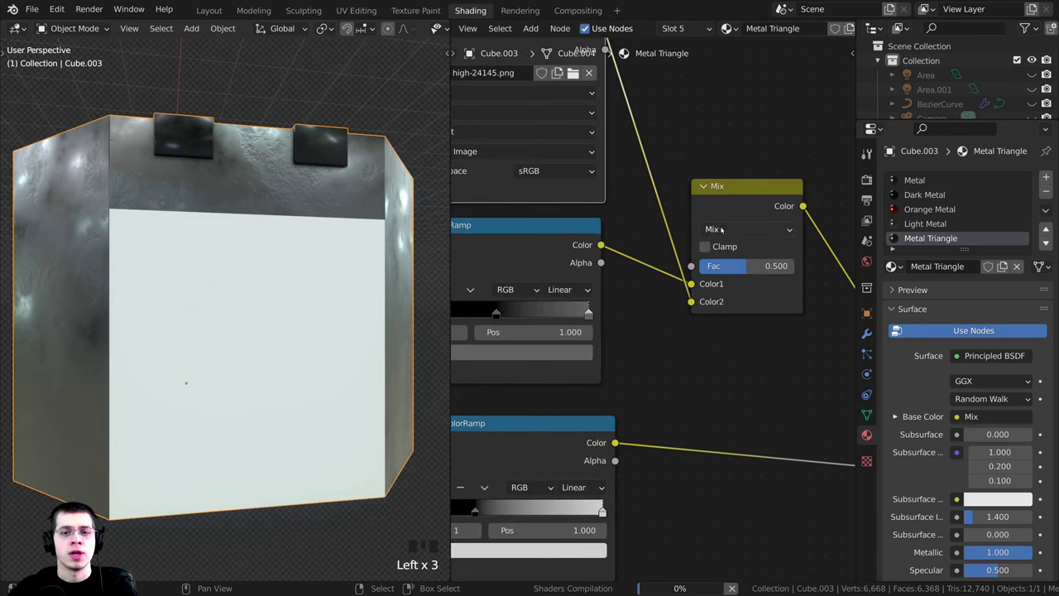
left_click(734, 230)
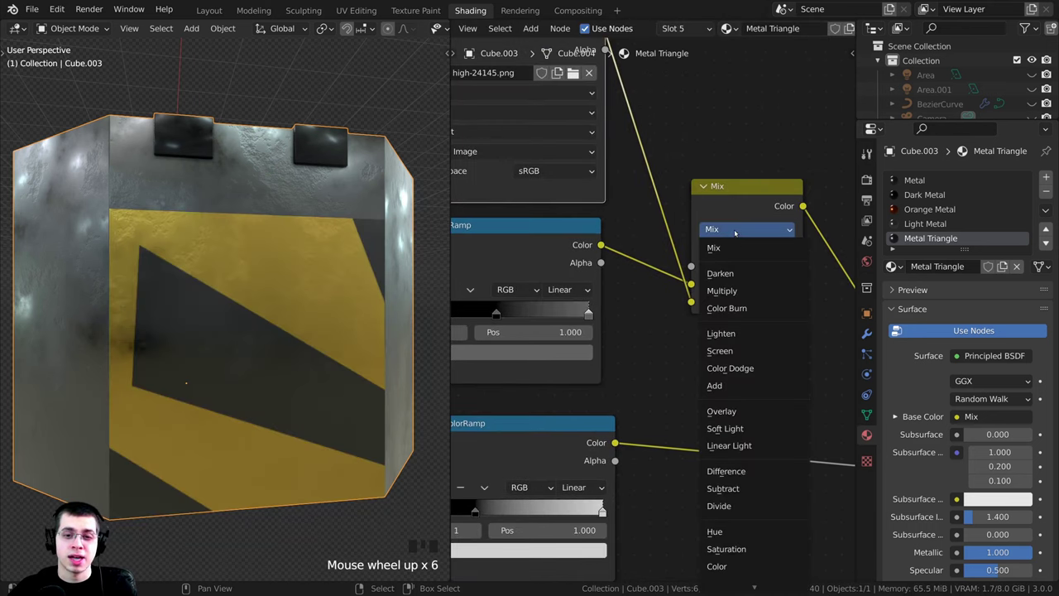
left_click(732, 385)
left_click(721, 263)
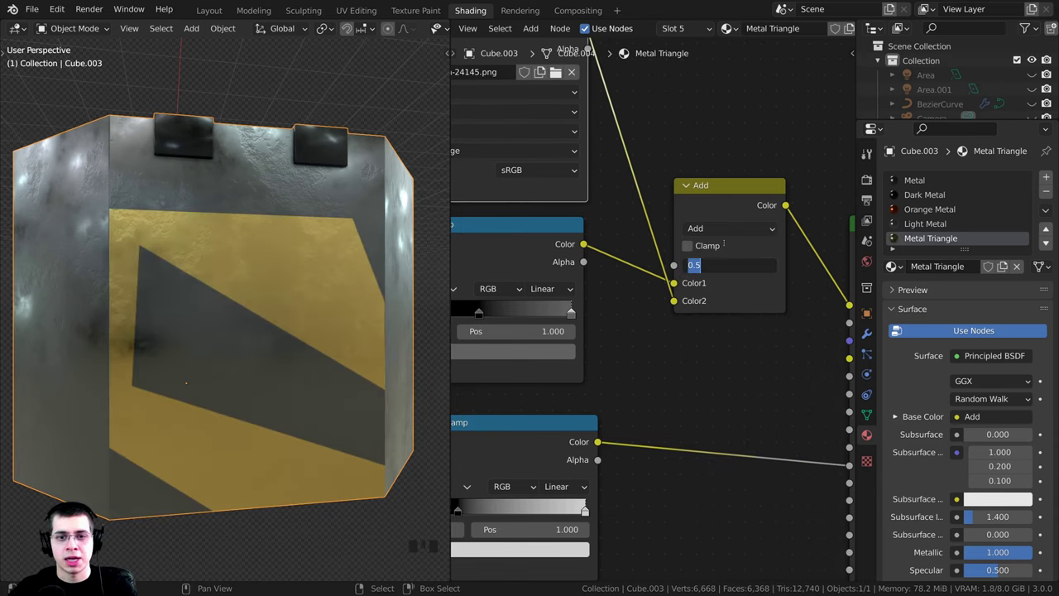
type("1")
left_click(743, 291)
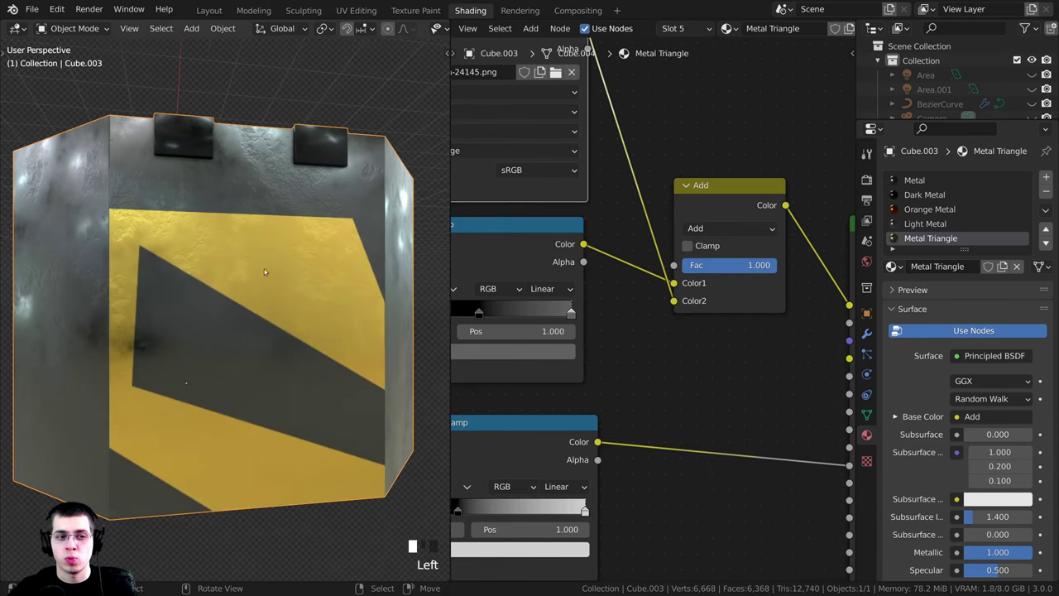
scroll(370, 413, "down", 4)
scroll(236, 272, "up", 4)
mouse_move(237, 272)
middle_mouse_down()
mouse_move(222, 258)
mouse_move(227, 267)
middle_mouse_up()
scroll(562, 320, "down", 10)
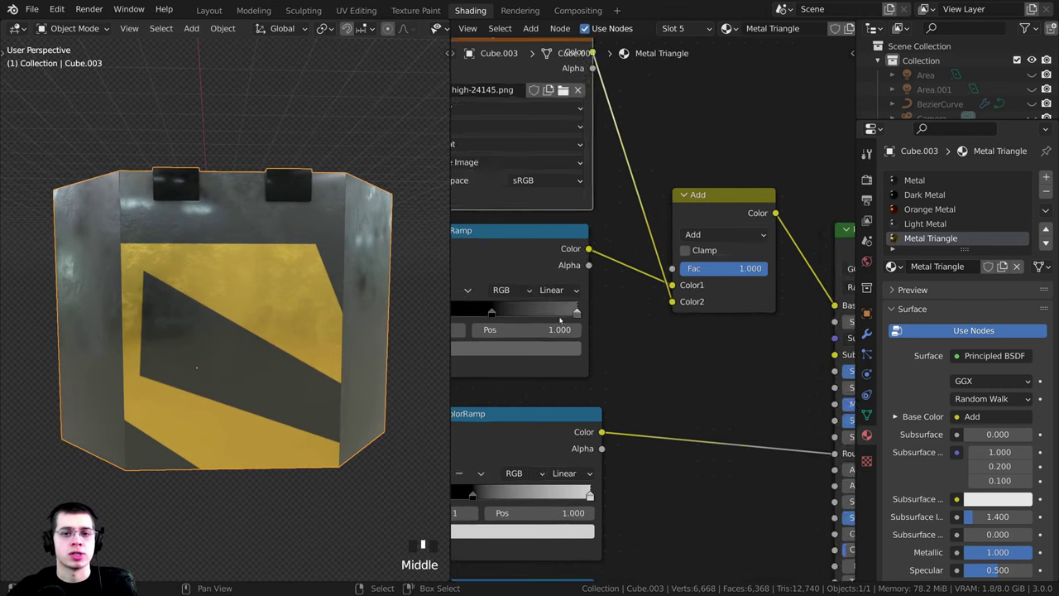
- Duplicate the Bump node and insert the copy between the original Bump and the Principled BSDF's Normal input
middle_click_drag(563, 319, 543, 213)
key("ctrl+x")
scroll(529, 66, "up", 3)
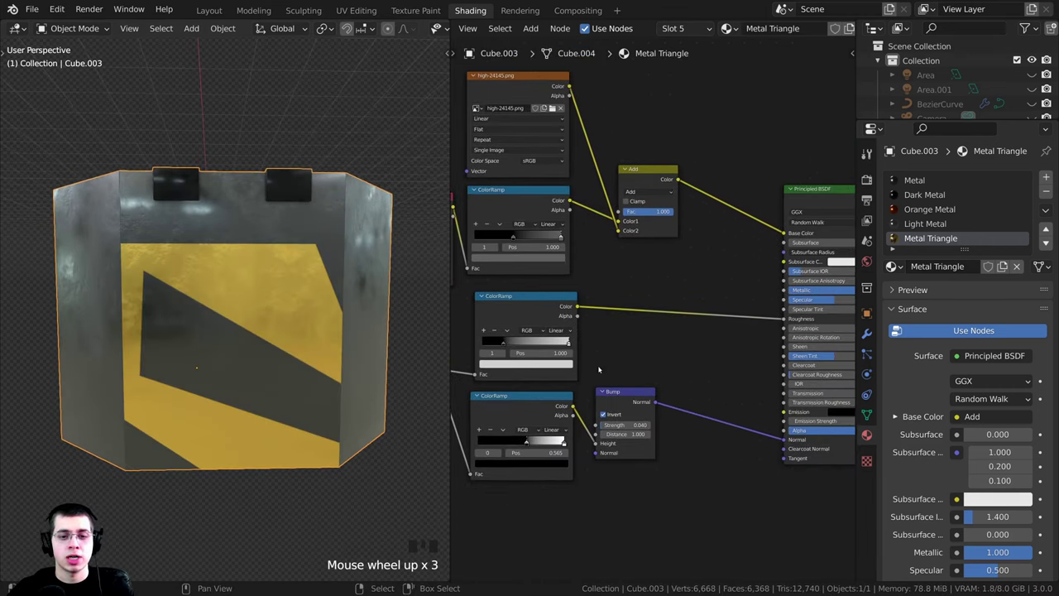
left_click(647, 377)
middle_click_drag(646, 377, 599, 379)
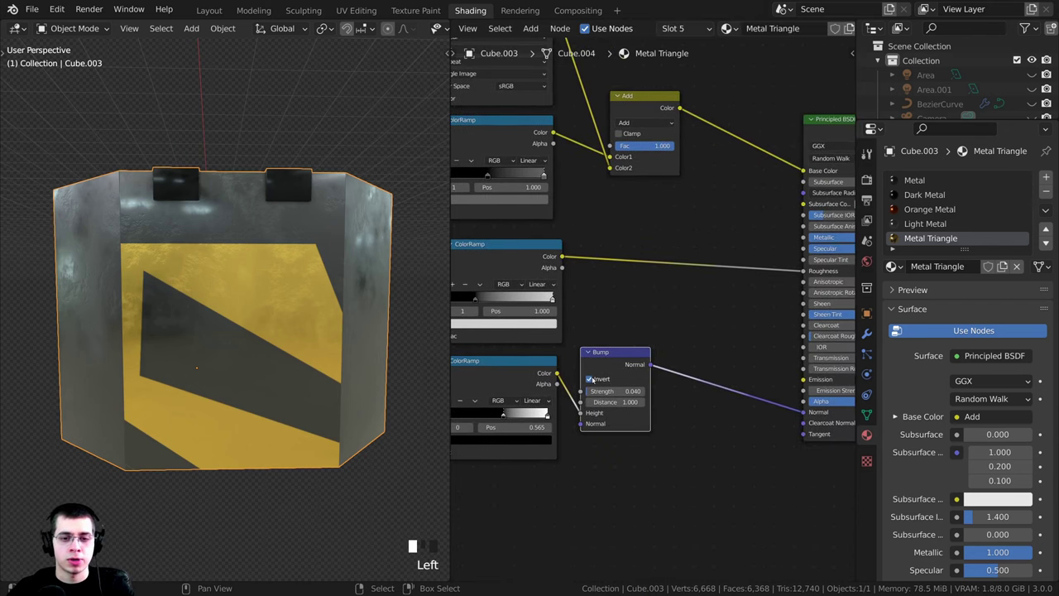
key("shift+d")
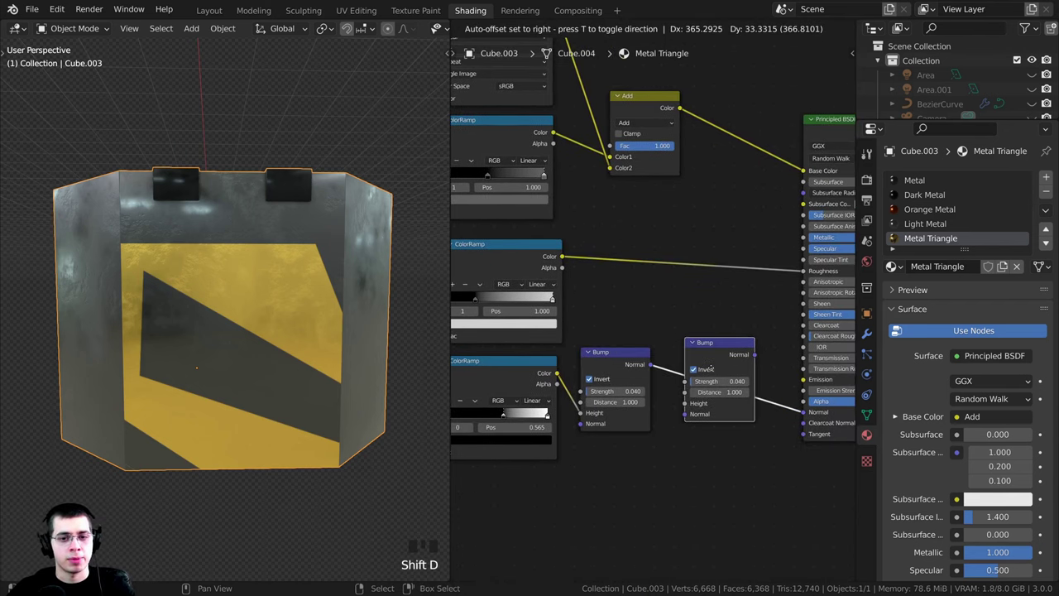
left_click(713, 366)
scroll(619, 253, "down", 2)
middle_click_drag(572, 91, 584, 130)
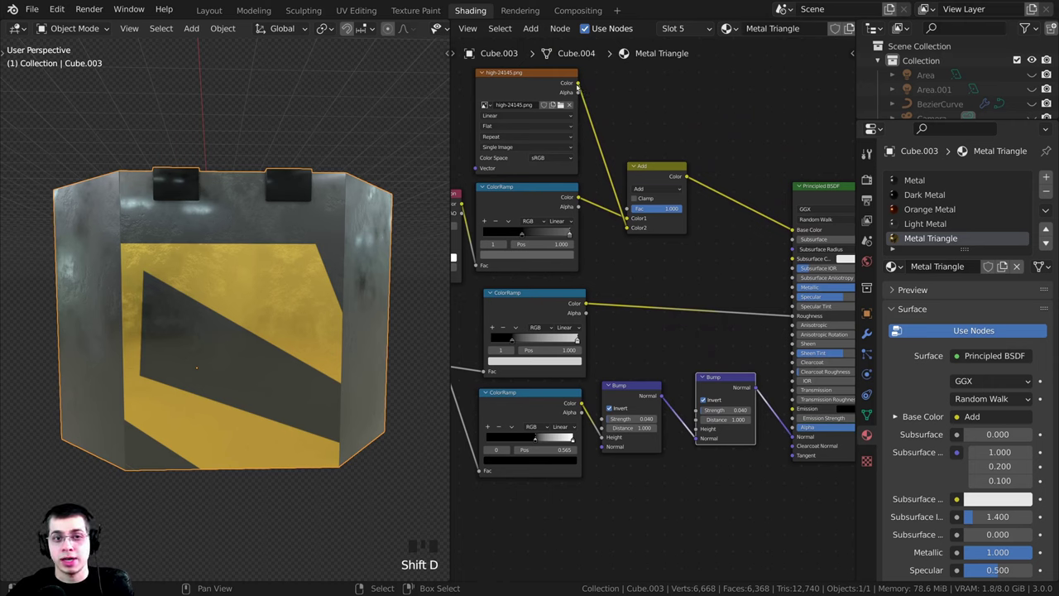
- Connect the image texture's Color to the second Bump node's Height and space out the surrounding nodes
left_click(534, 81)
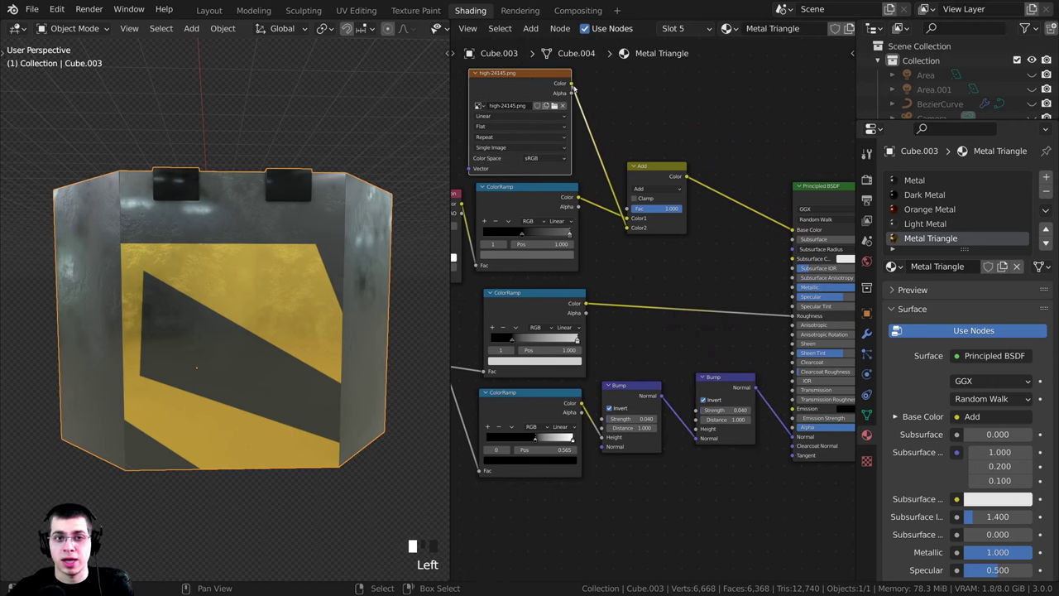
left_click_drag(584, 80, 697, 429)
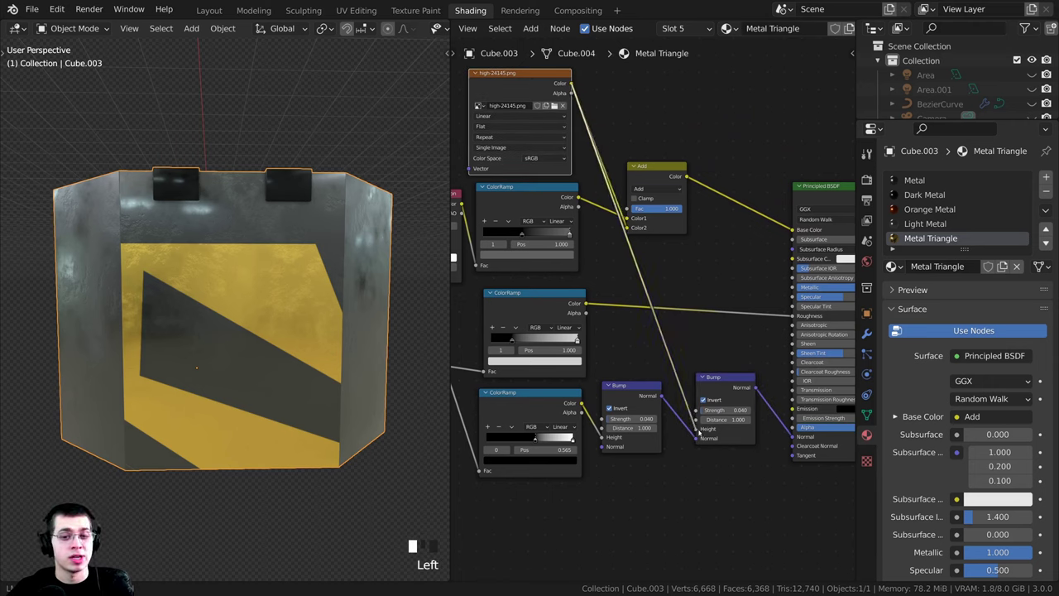
scroll(678, 418, "up", 2)
middle_click_drag(678, 418, 651, 346)
left_click(578, 316)
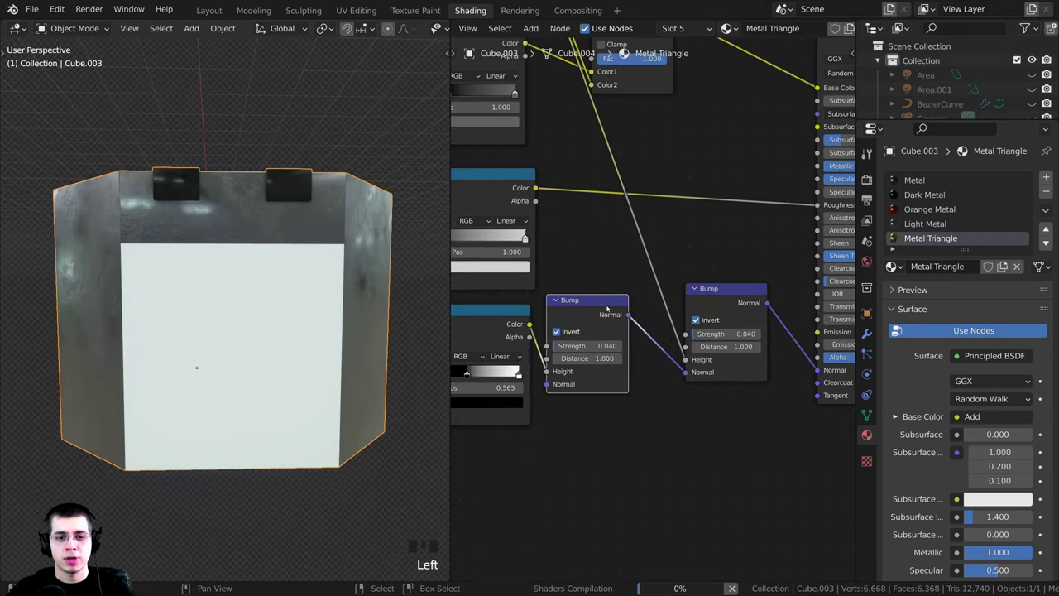
scroll(722, 336, "up", 2)
middle_click_drag(722, 337, 688, 343)
left_click_drag(695, 308, 702, 293)
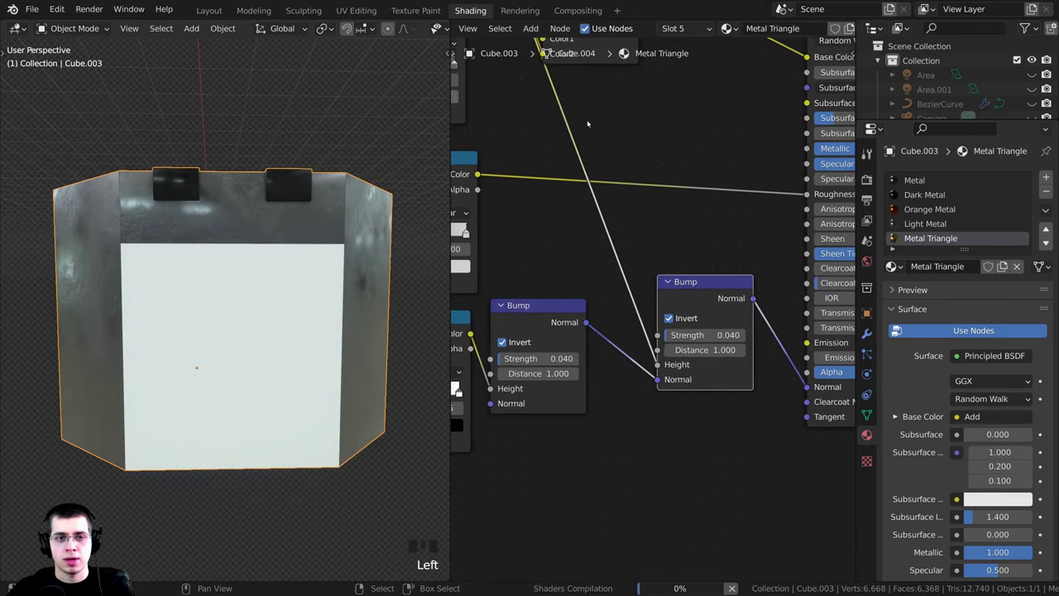
scroll(586, 124, "down", 6)
middle_click_drag(586, 124, 615, 216)
left_click_drag(644, 181, 678, 181)
- Turn off Invert on the second Bump node, set its strength to 0.1 and inspect the image's edges on the body
middle_click_drag(713, 414, 671, 333)
scroll(686, 360, "up", 8)
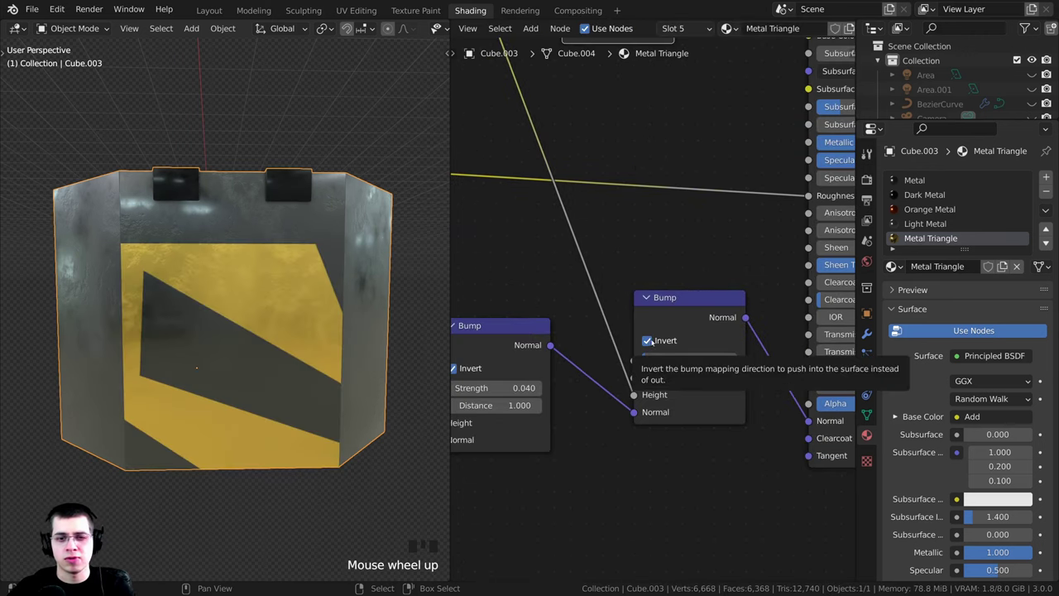
left_click(647, 340)
scroll(634, 361, "up", 1)
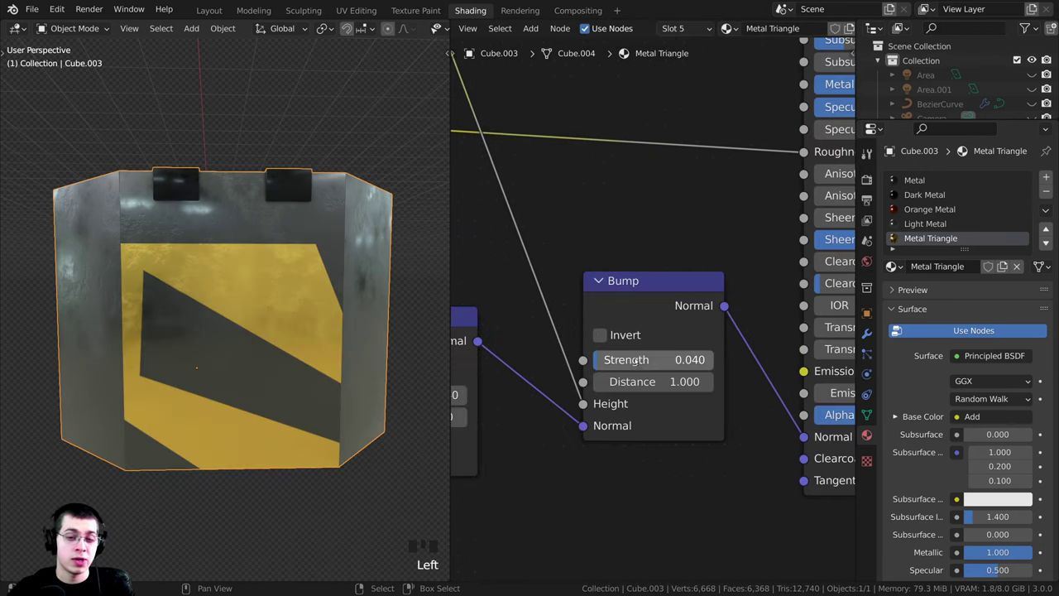
left_click(673, 359)
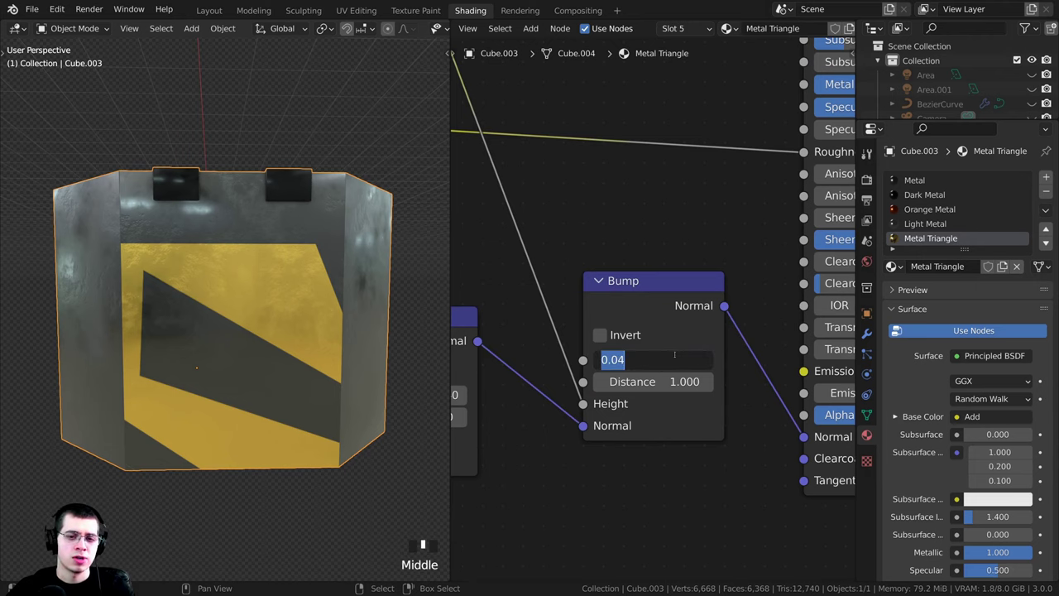
type("0.1")
left_click(218, 355)
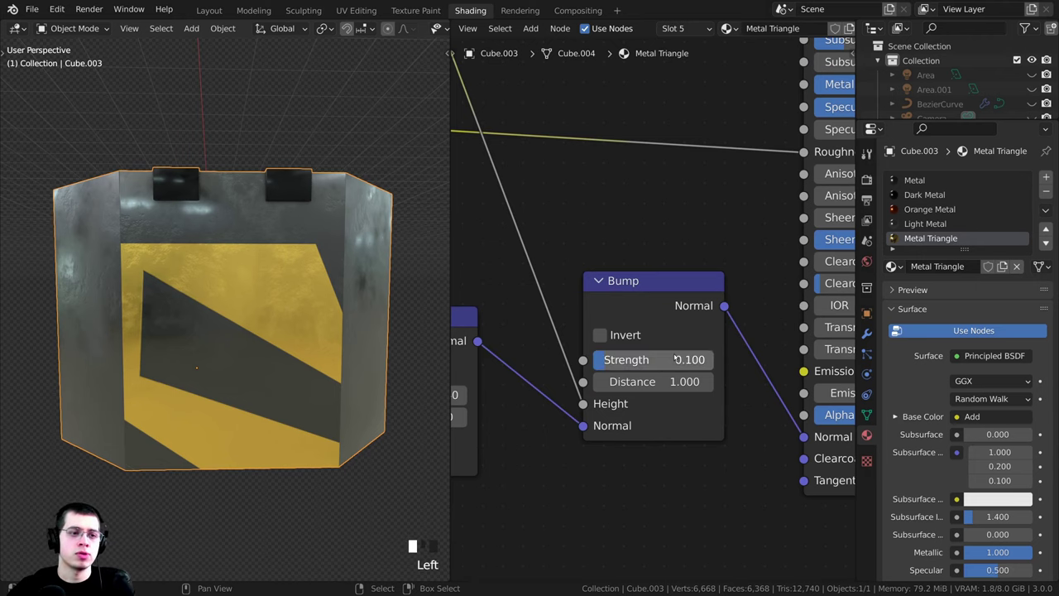
middle_click_drag(217, 355, 206, 303, "shift")
scroll(230, 364, "up", 4)
scroll(207, 303, "up", 1, "shift")
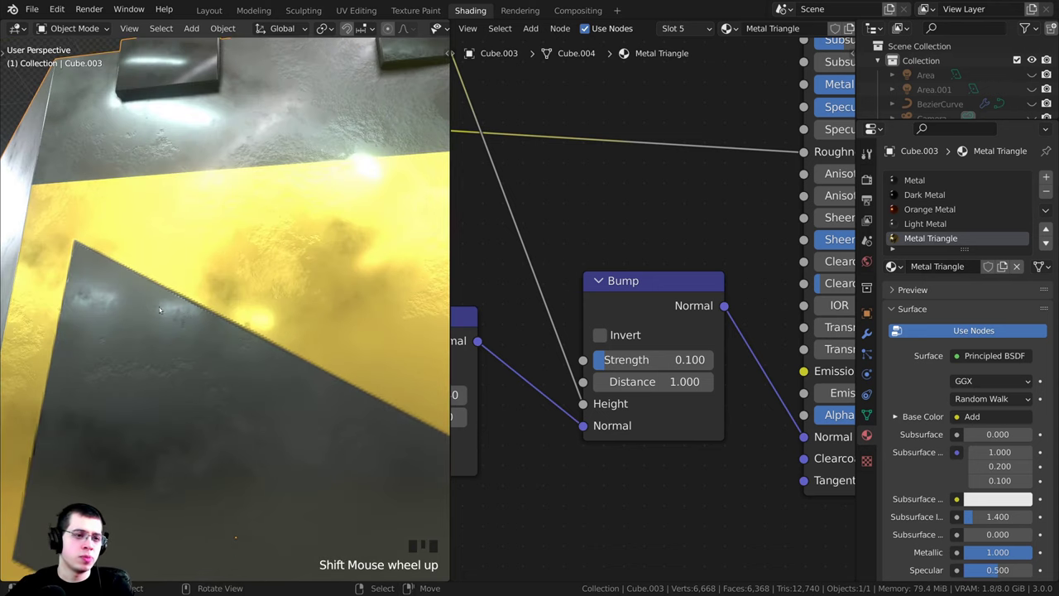
scroll(99, 267, "up", 2)
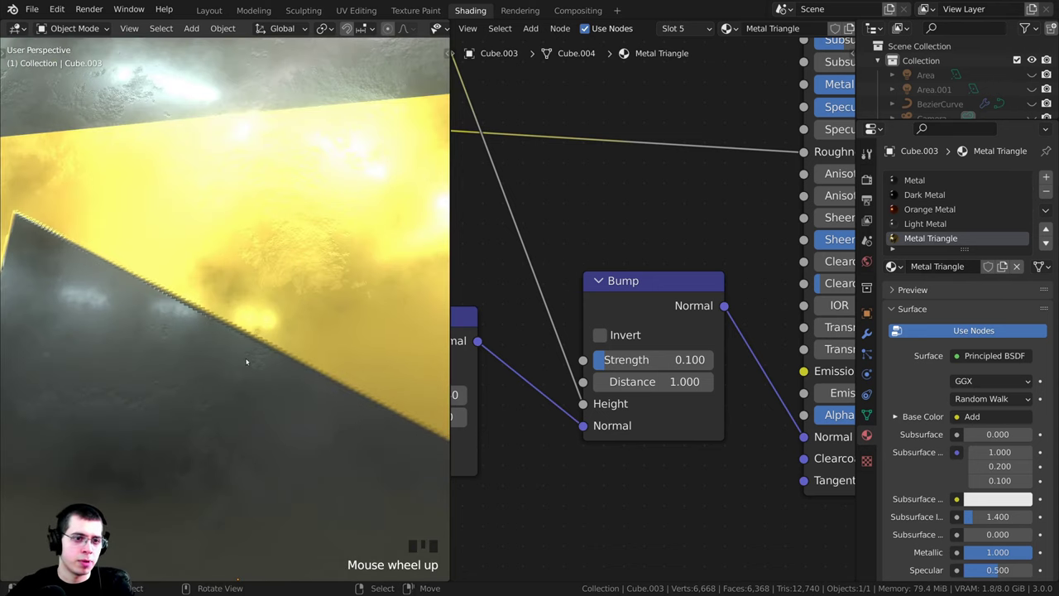
scroll(246, 361, "down", 7)
- In Edit Mode, map the two selected side faces with Project from View in the right orthographic view
middle_click_drag(246, 362, 251, 270, "shift")
key("Tab")
scroll(210, 319, "up", 2)
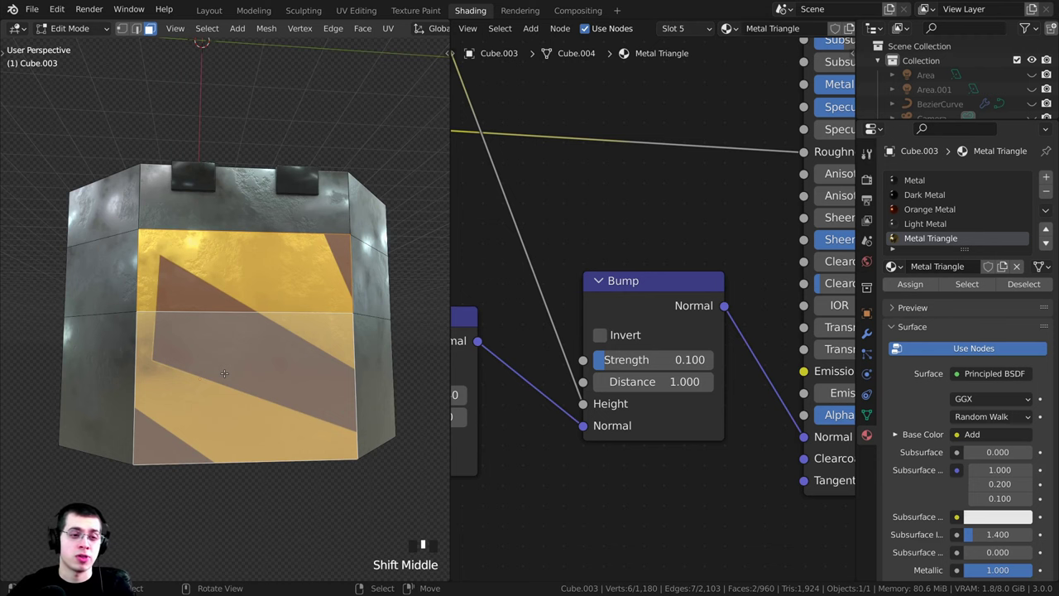
key("KP_3")
middle_click_drag(230, 325, 229, 317, "shift")
scroll(229, 317, "up", 2)
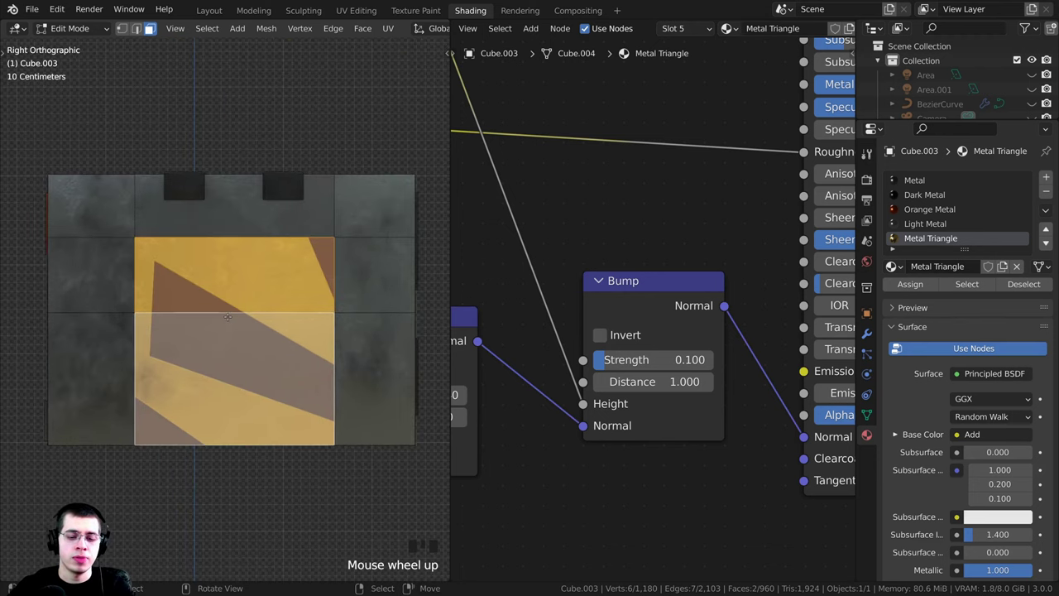
key("u")
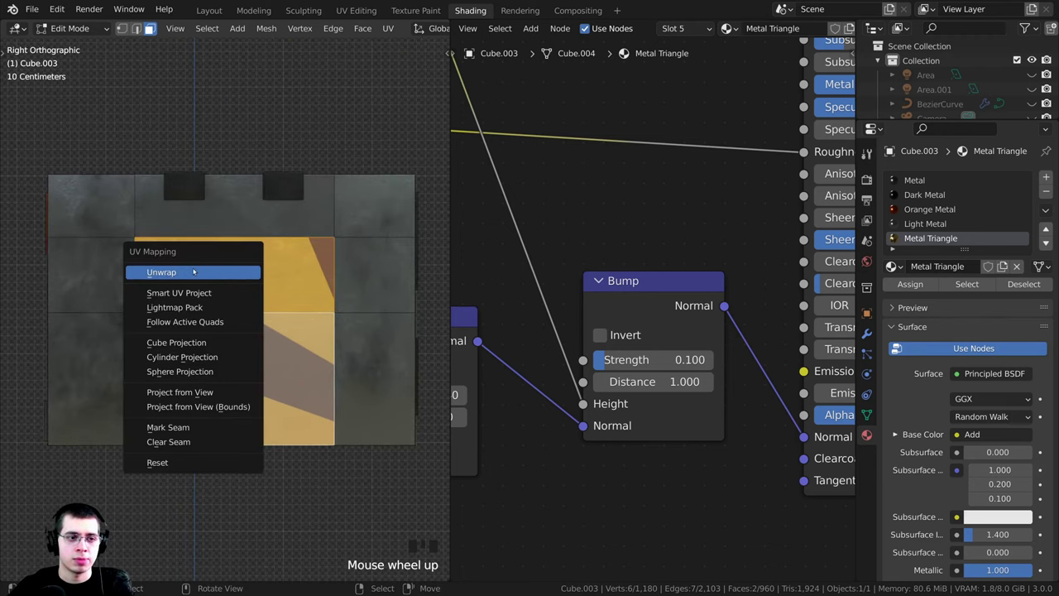
left_click(199, 395)
scroll(258, 333, "down", 2)
scroll(248, 340, "up", 2)
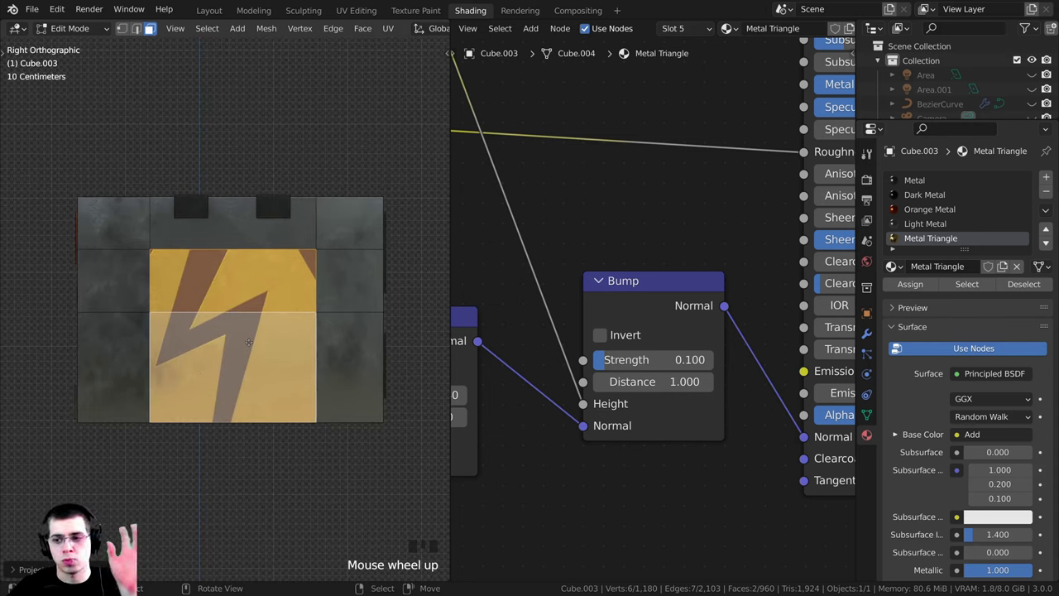
- In the UV Editing workspace, select all UVs of the two side faces and show the body in Rendered shading
key("Tab")
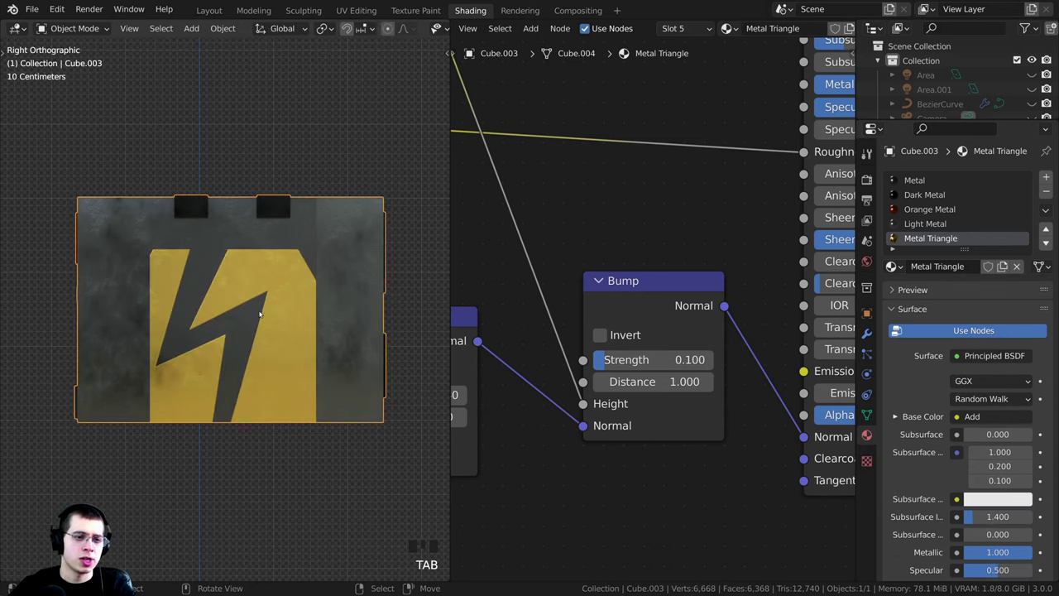
scroll(588, 374, "down", 4)
middle_click_drag(455, 185, 489, 199)
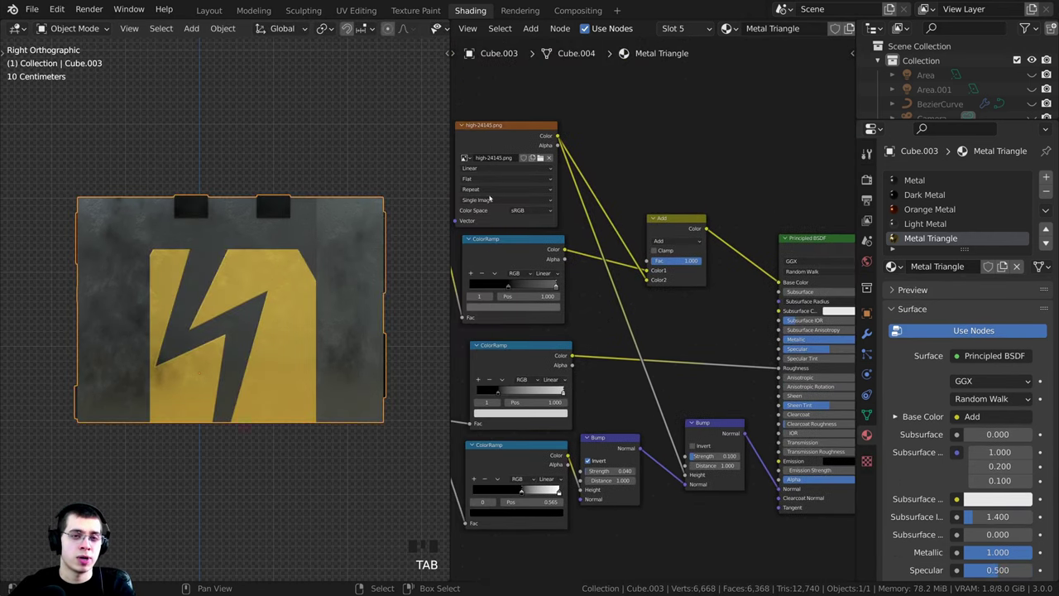
left_click(358, 10)
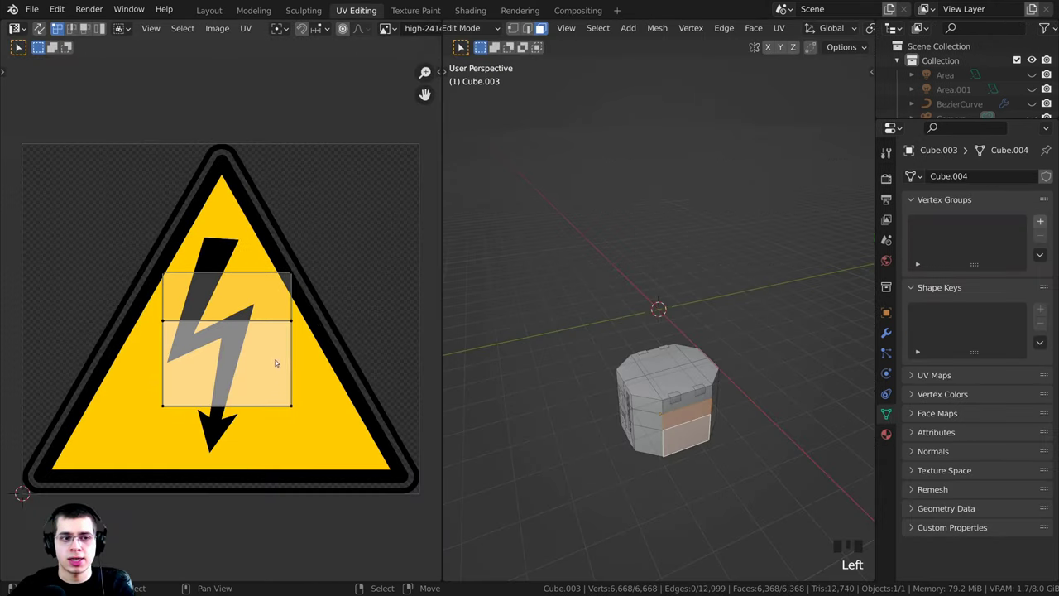
key("a")
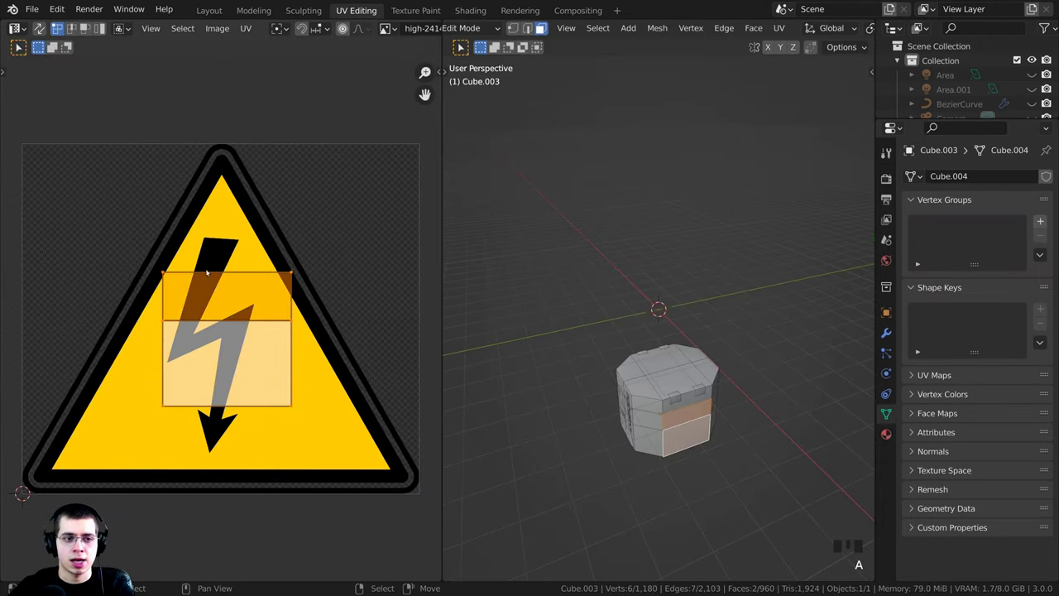
middle_click_drag(635, 391, 642, 395)
middle_click_drag(640, 246, 702, 319, "shift")
scroll(701, 319, "up", 1)
key("z")
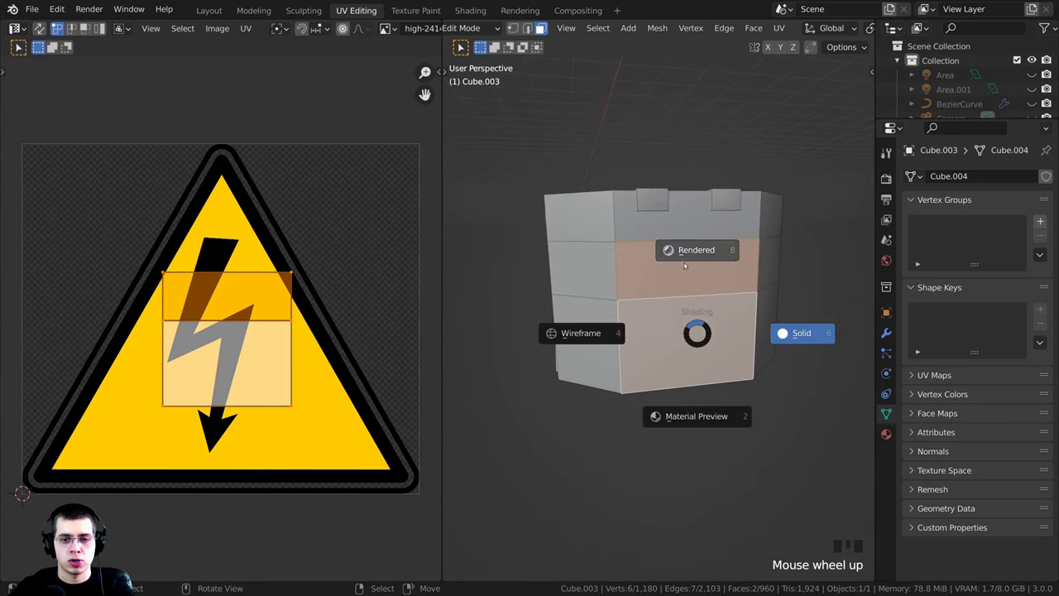
left_click(697, 252)
- Scale up the two side faces' UVs well beyond the image so the warning triangle becomes smaller and tiles across the body
scroll(278, 362, "down", 1)
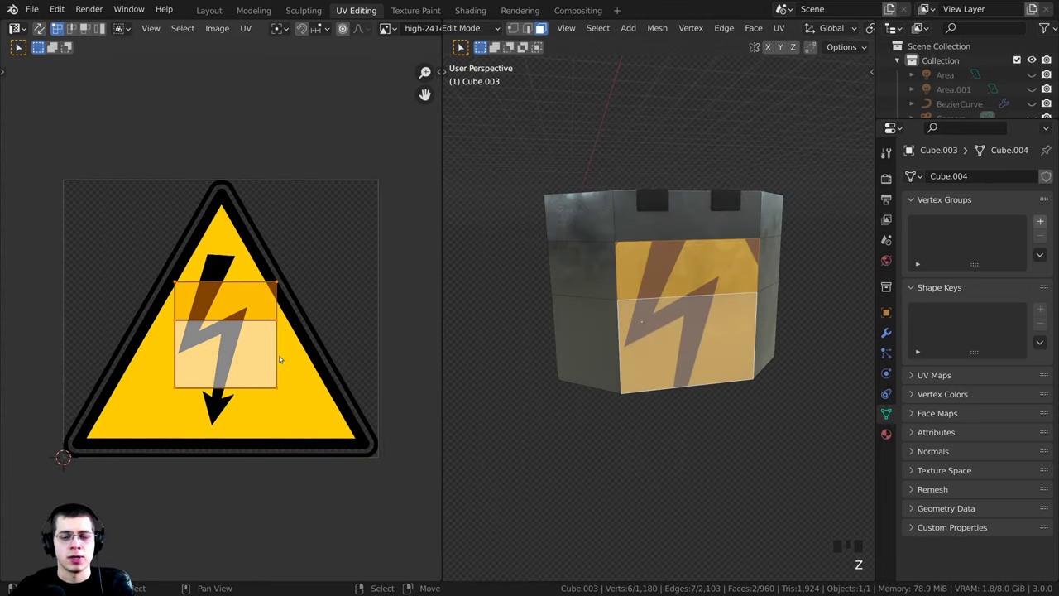
key("s")
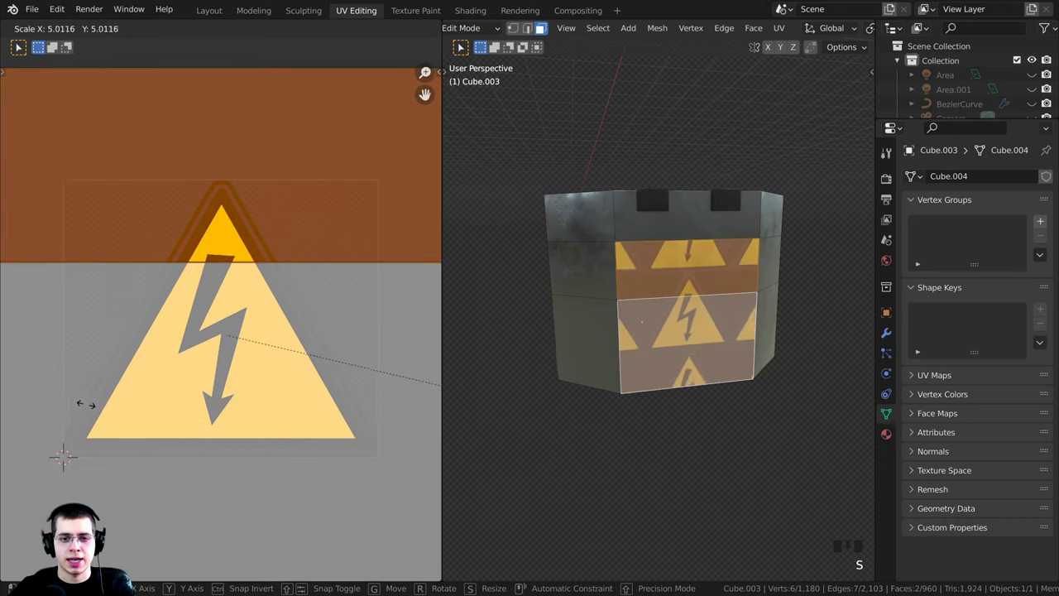
left_click(123, 411)
key("s")
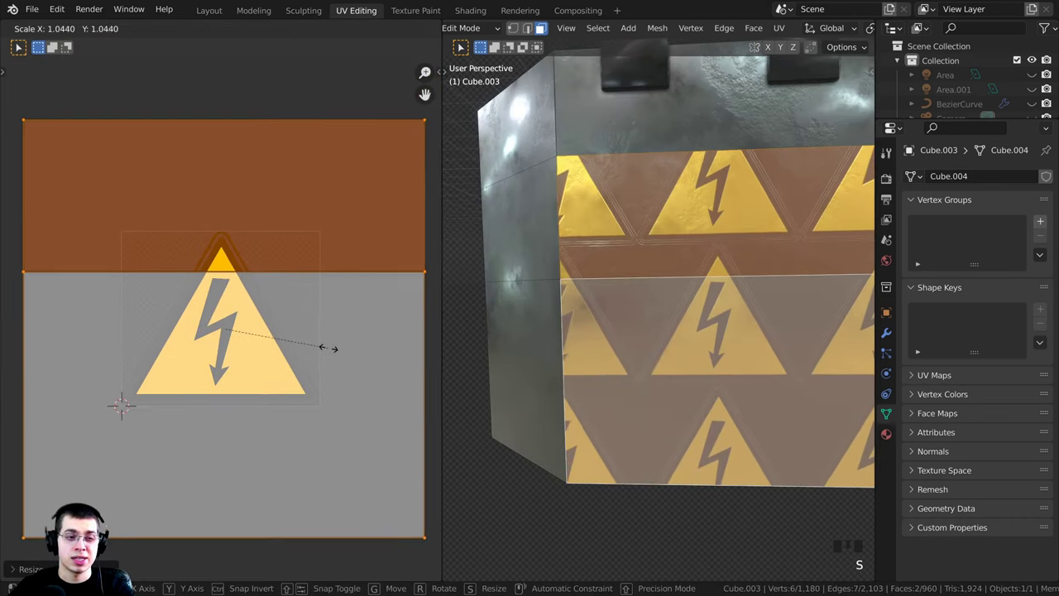
left_click(329, 348)
middle_click_drag(755, 264, 721, 260, "shift")
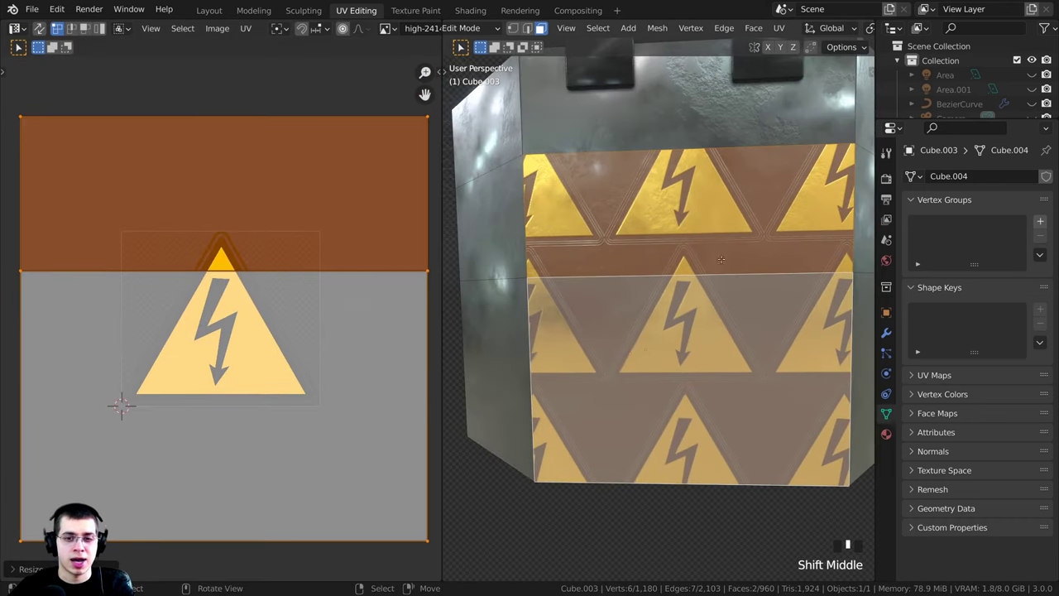
middle_click_drag(670, 211, 650, 224, "shift")
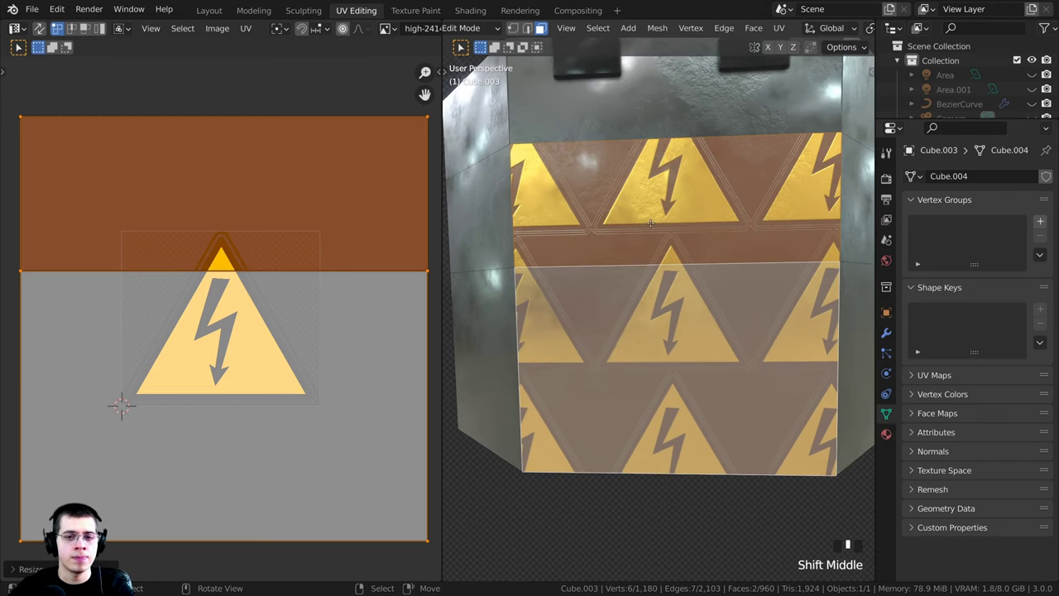
scroll(188, 265, "down", 1)
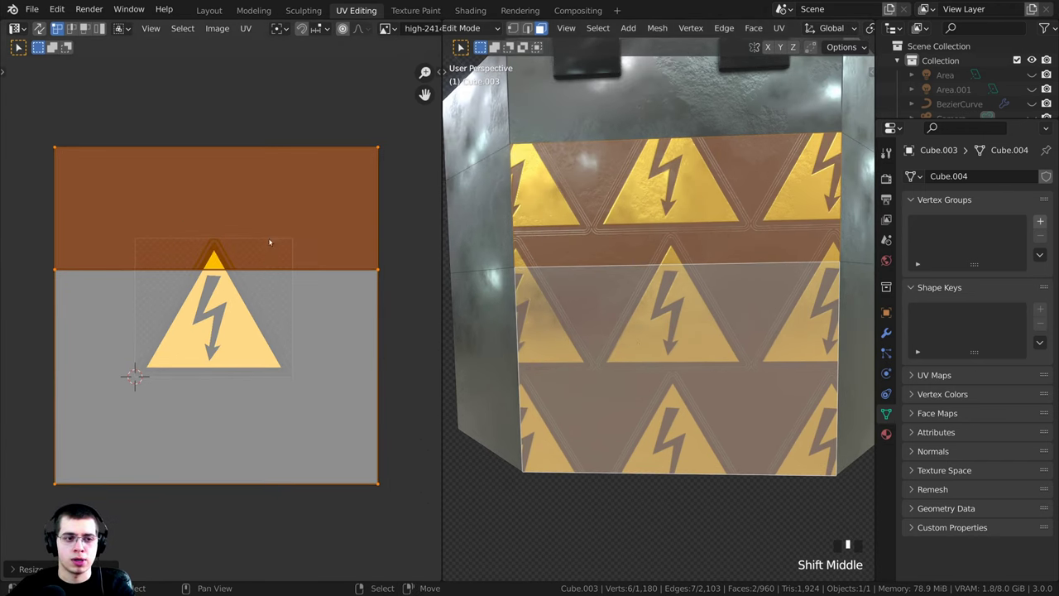
- Move the side faces' UVs down and left over the image and enlarge them slightly to reposition the triangles on the body
key("g")
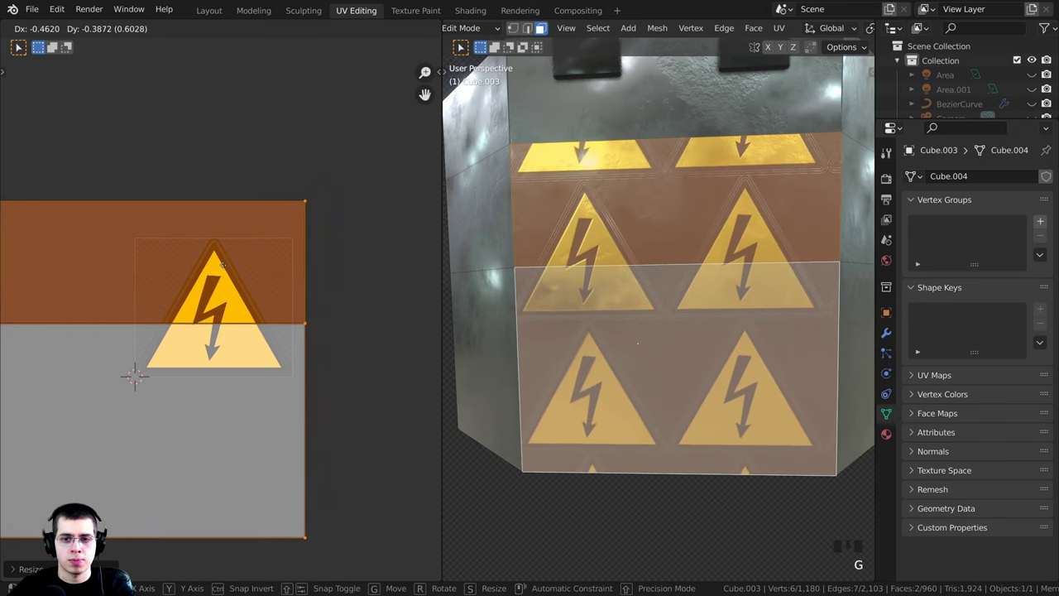
left_click(276, 320)
key("s")
left_click(283, 328)
key("g")
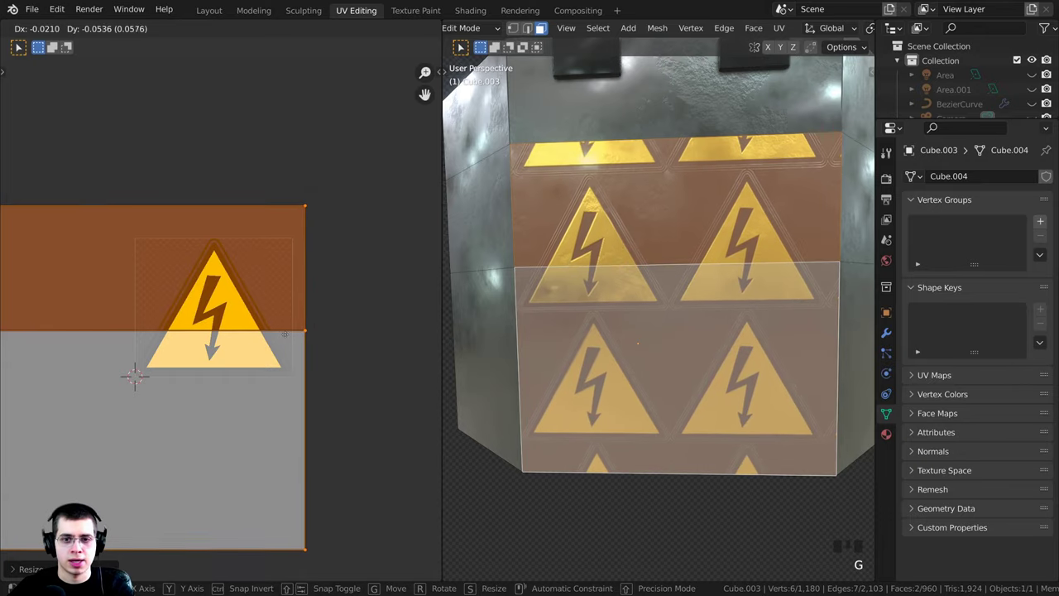
left_click(287, 337)
- Leave Edit Mode and examine the triangles' bump edges on the body's side close up and from several angles
key("Tab")
scroll(695, 331, "down", 4)
middle_click_drag(695, 331, 612, 289)
scroll(673, 345, "up", 5)
middle_click_drag(612, 289, 677, 303, "shift")
scroll(604, 259, "up", 2)
scroll(670, 273, "up", 2)
middle_click_drag(682, 226, 690, 225)
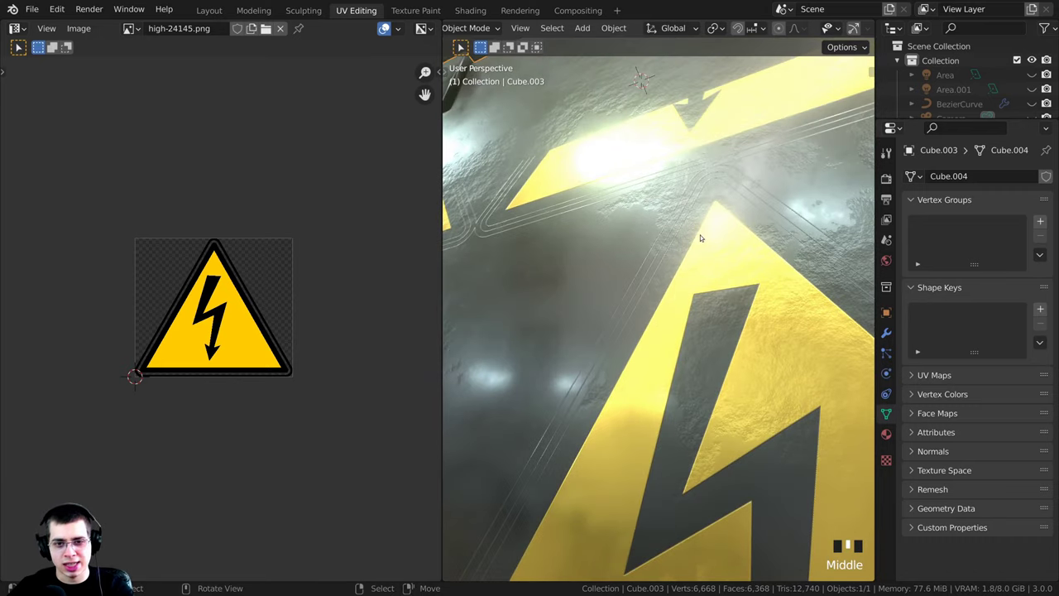
scroll(677, 317, "down", 4)
scroll(678, 281, "down", 2)
middle_click_drag(679, 281, 697, 282)
scroll(685, 279, "down", 2)
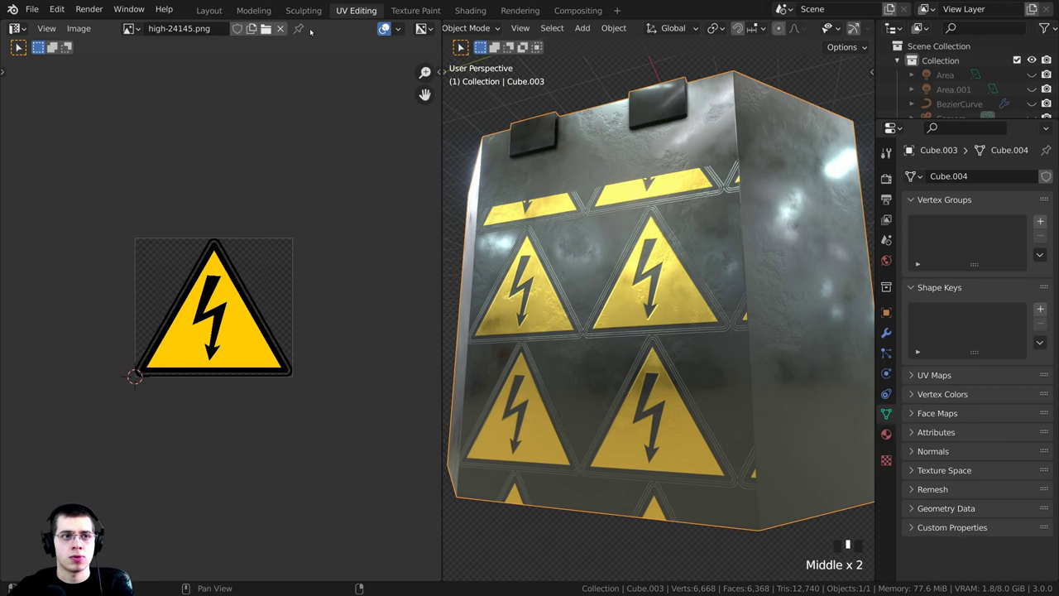
- In the Shading workspace, change the high-24145.png image texture's extension to Clip and check the body's side
left_click(470, 10)
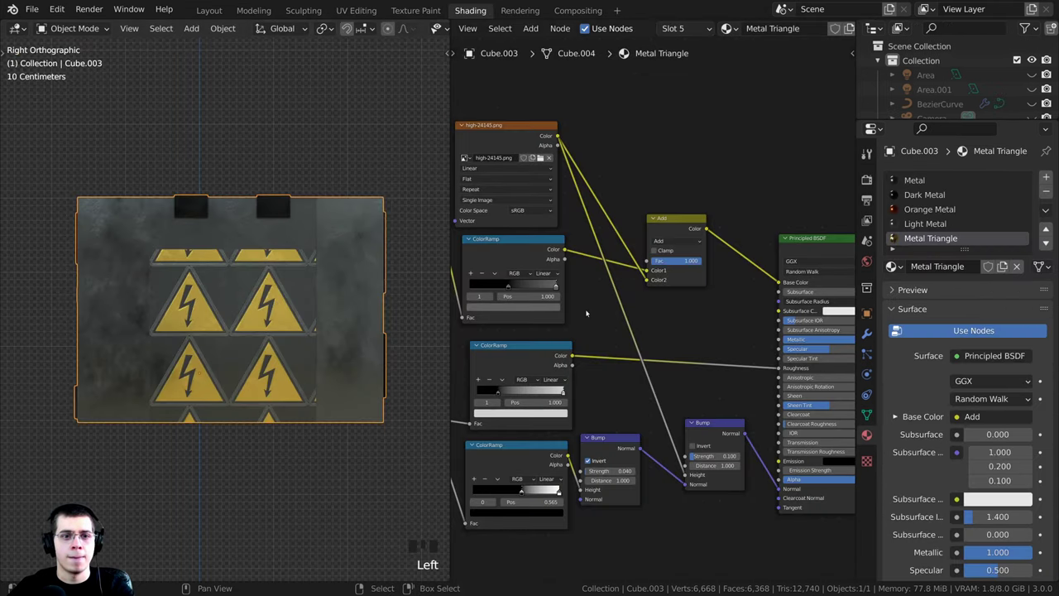
scroll(657, 237, "down", 2)
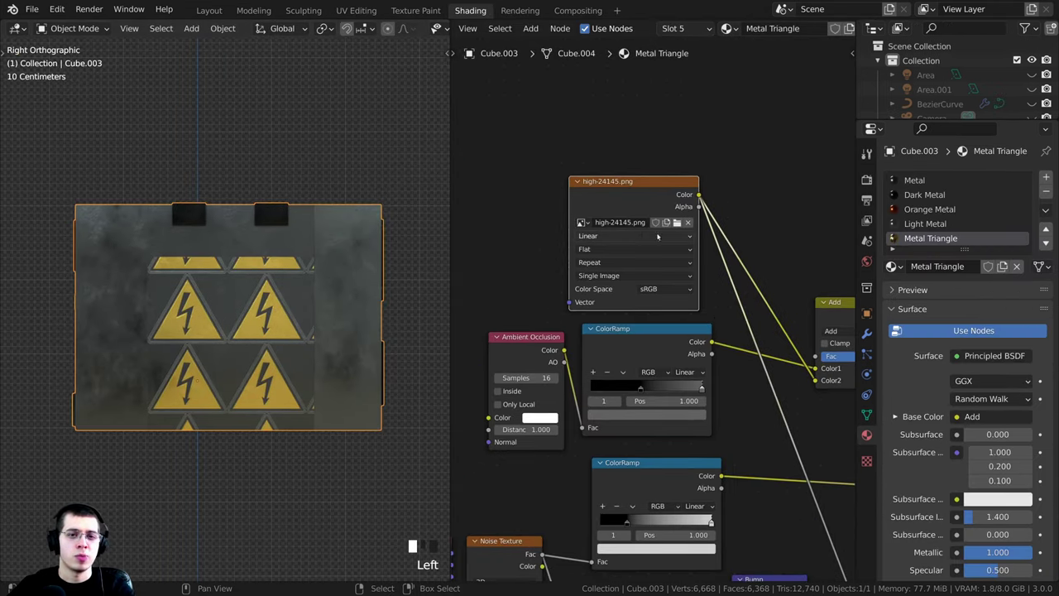
scroll(641, 205, "up", 4)
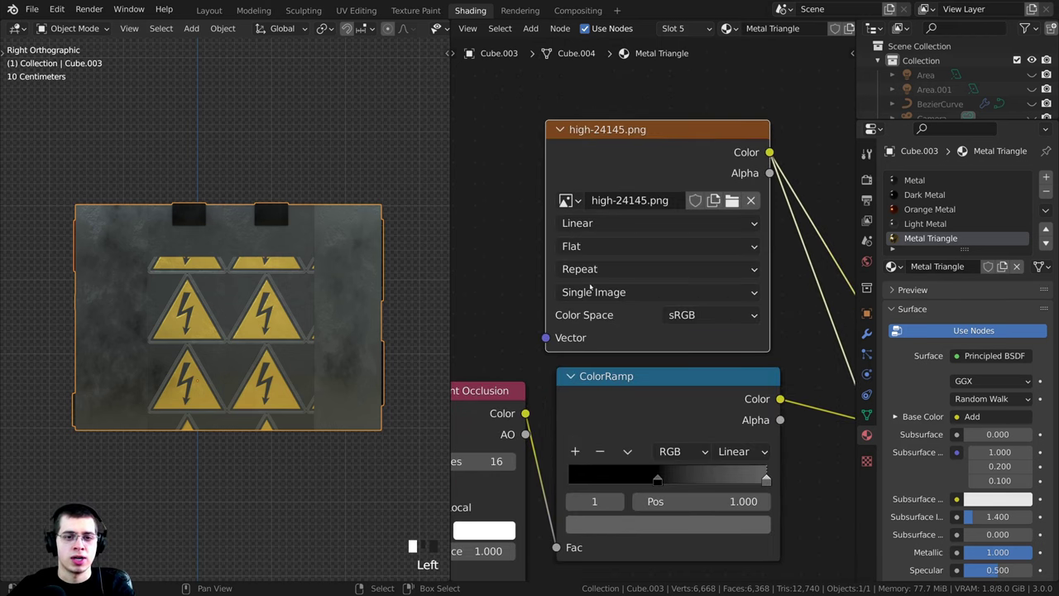
left_click(570, 269)
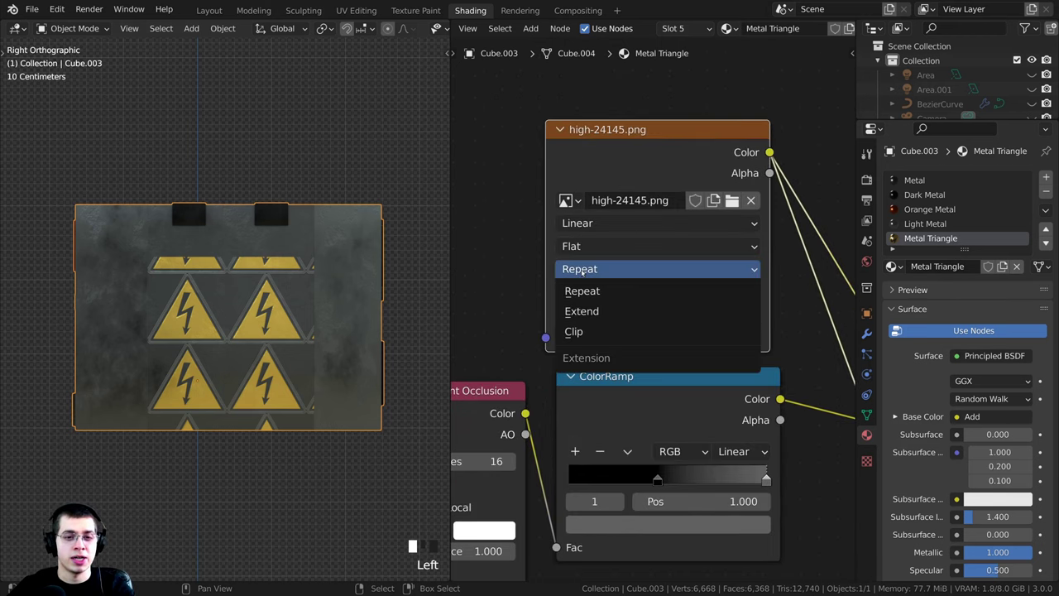
left_click(579, 332)
middle_click_drag(273, 273, 259, 218)
scroll(350, 300, "down", 4)
middle_click_drag(351, 300, 332, 357)
scroll(335, 347, "up", 3)
scroll(331, 357, "up", 3)
middle_click_drag(97, 469, 314, 385, "shift")
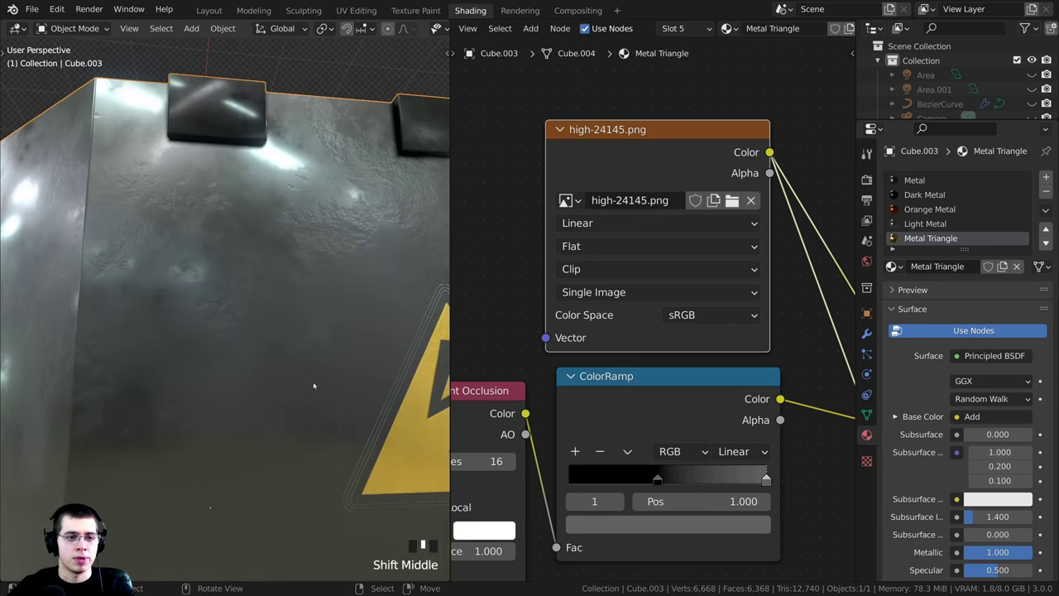
- Nudge the Add node slightly upward in the node tree, look over the body's side and save the file
scroll(616, 293, "down", 2)
middle_click_drag(579, 258, 551, 230, "shift")
middle_click_drag(620, 188, 531, 143, "shift")
left_click_drag(750, 273, 752, 263)
scroll(661, 302, "down", 1)
scroll(292, 356, "down", 3)
middle_click_drag(270, 362, 232, 350, "shift")
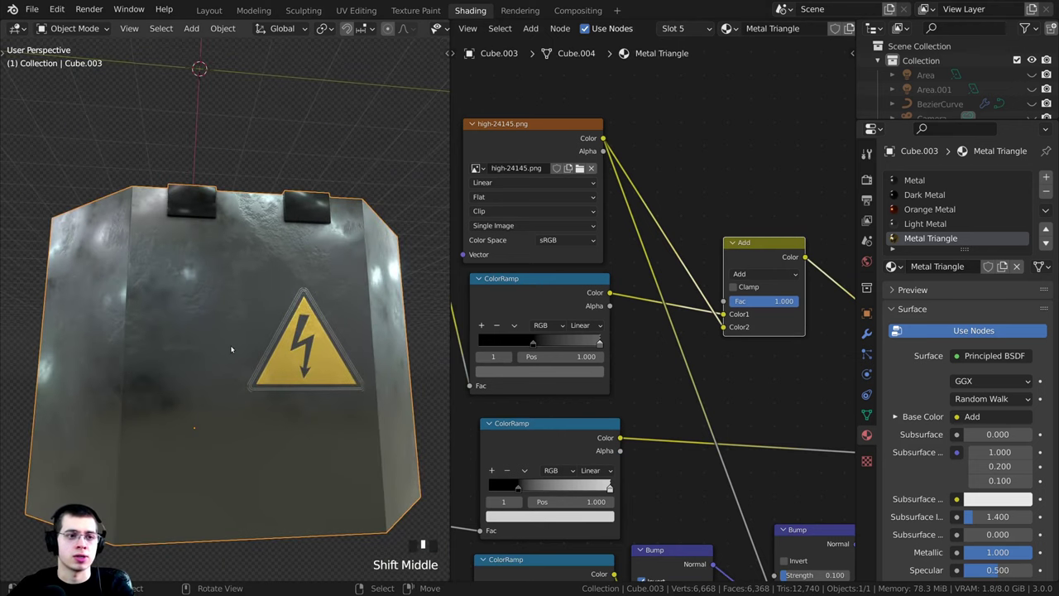
scroll(273, 356, "down", 4)
middle_click_drag(302, 356, 283, 255)
scroll(290, 240, "up", 1)
key("ctrl+s")
scroll(290, 260, "up", 2)
middle_click_drag(302, 269, 330, 273)
scroll(330, 272, "down", 1)
scroll(319, 309, "down", 1)
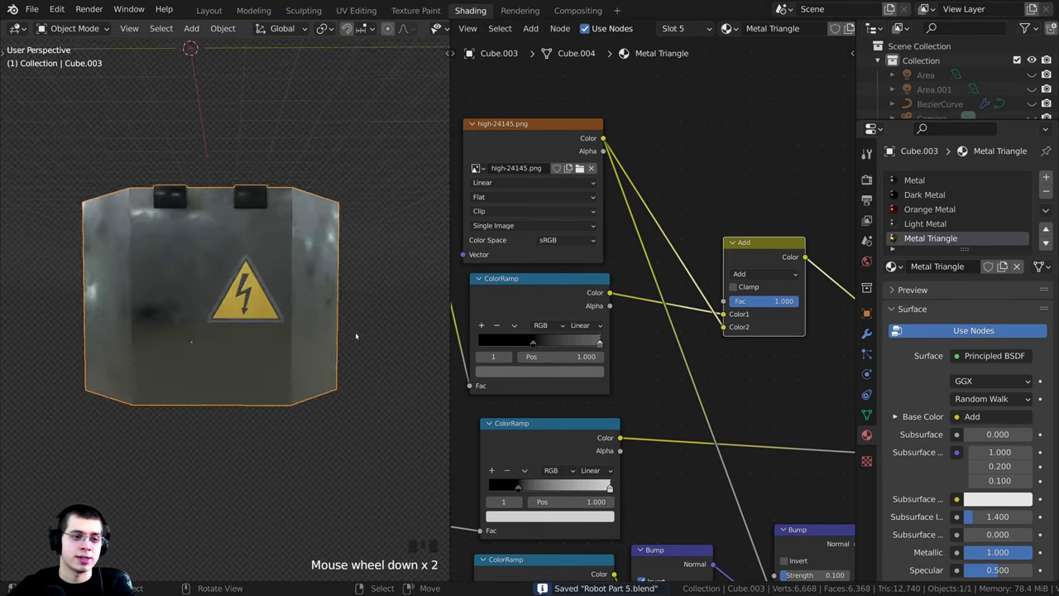
- With the lower back face beside the narrow slot selected in Edit Mode, add a material slot using Metal Triangle
middle_click_drag(319, 308, 304, 256)
scroll(290, 331, "up", 3)
key("Tab")
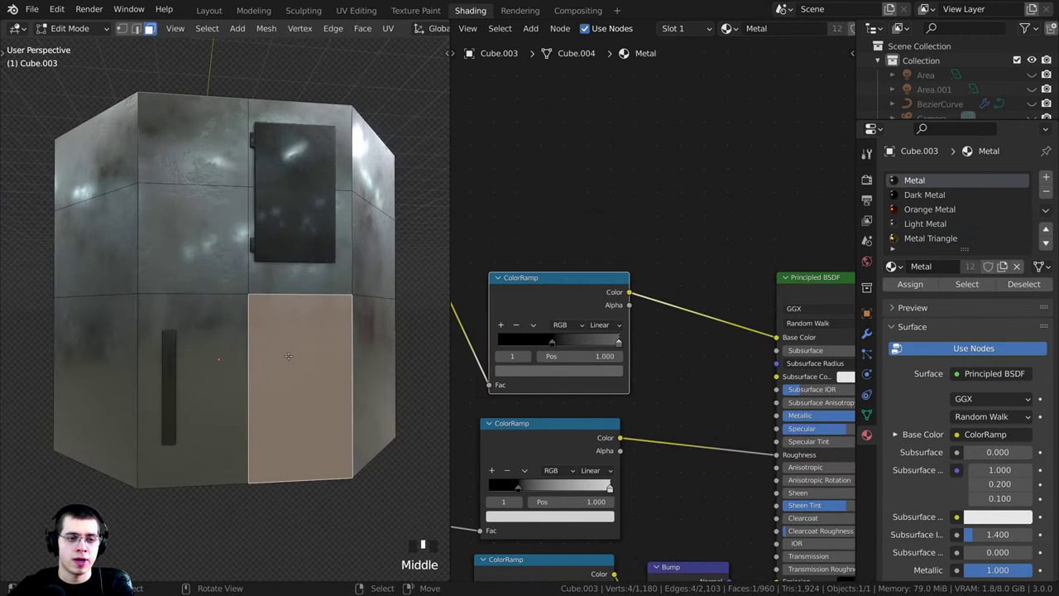
scroll(653, 310, "down", 2)
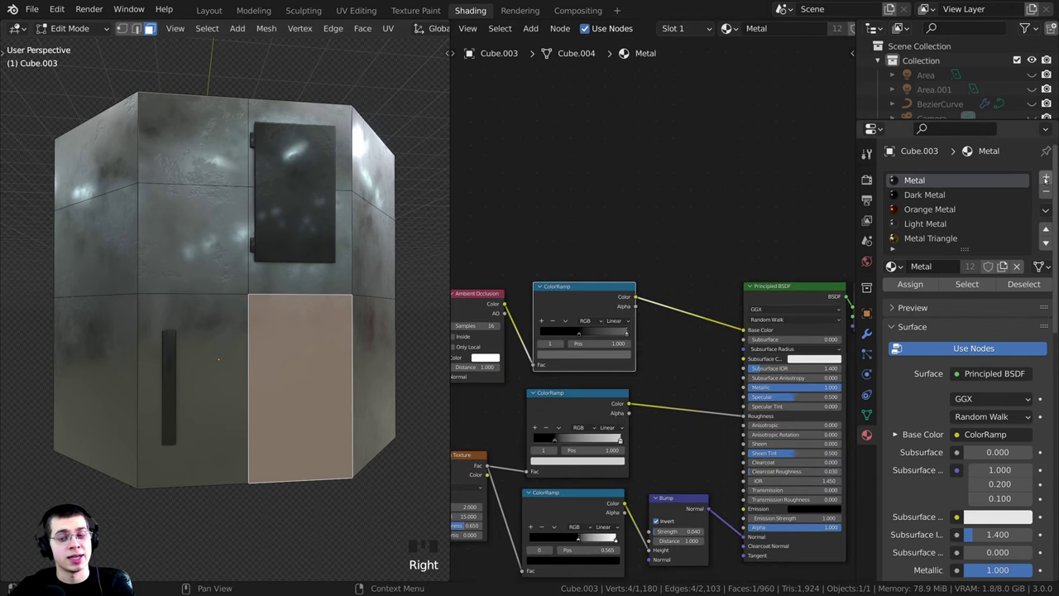
left_click(1045, 178)
left_click_drag(961, 246, 964, 278)
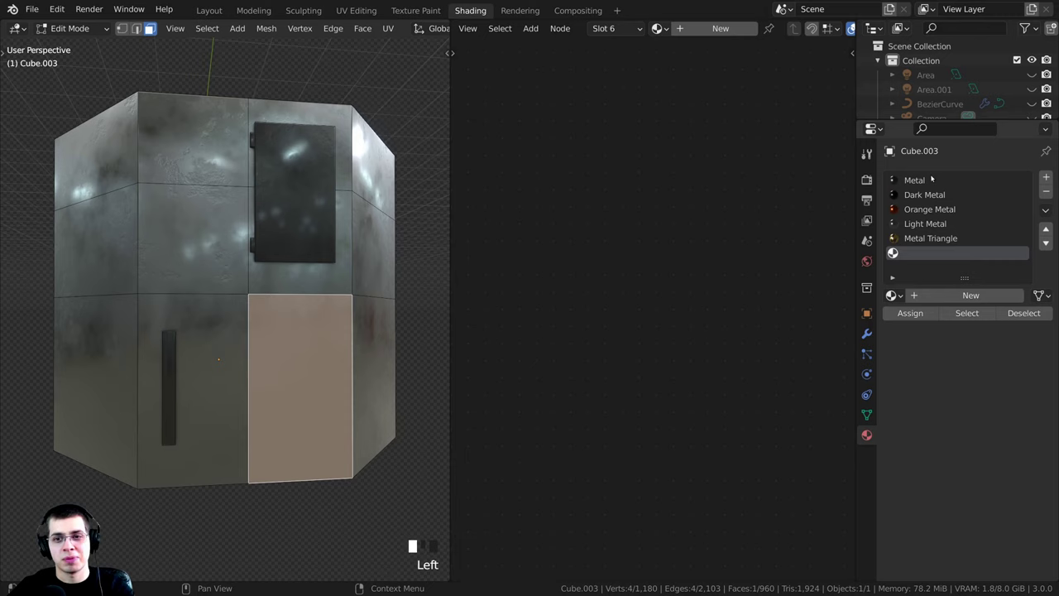
left_click(893, 295)
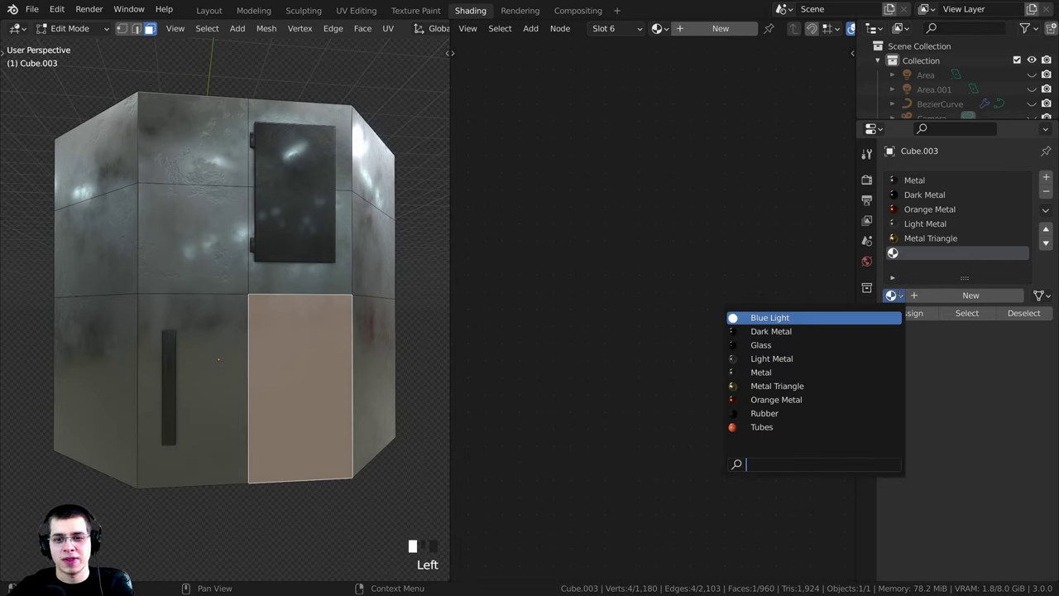
left_click(773, 386)
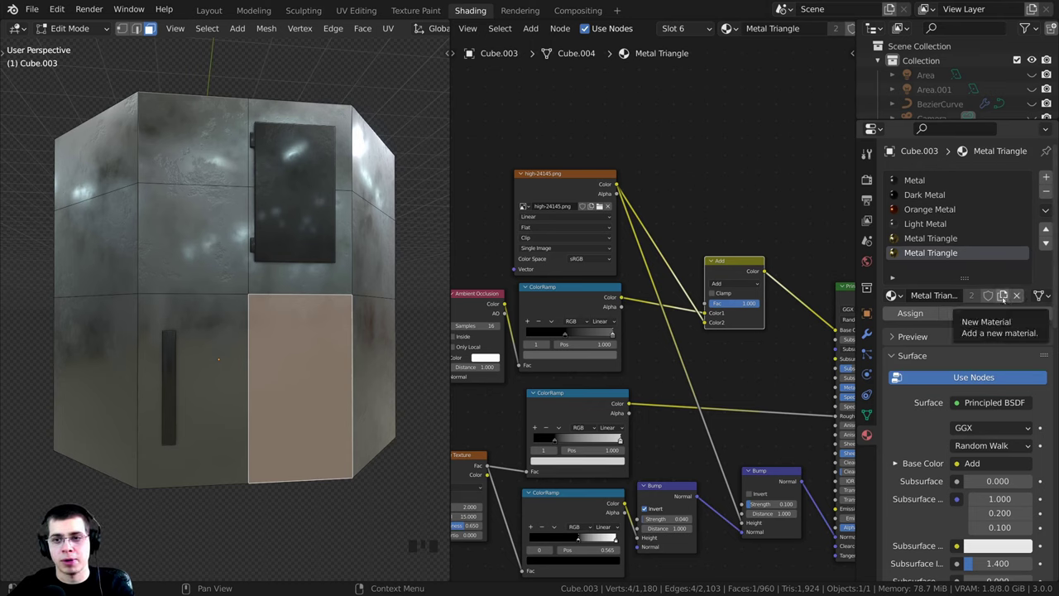
- Make the new slot's material an independent copy and rename it Metal Circle
left_click(1003, 296)
double_click(1003, 252)
left_click_drag(1002, 254, 940, 255)
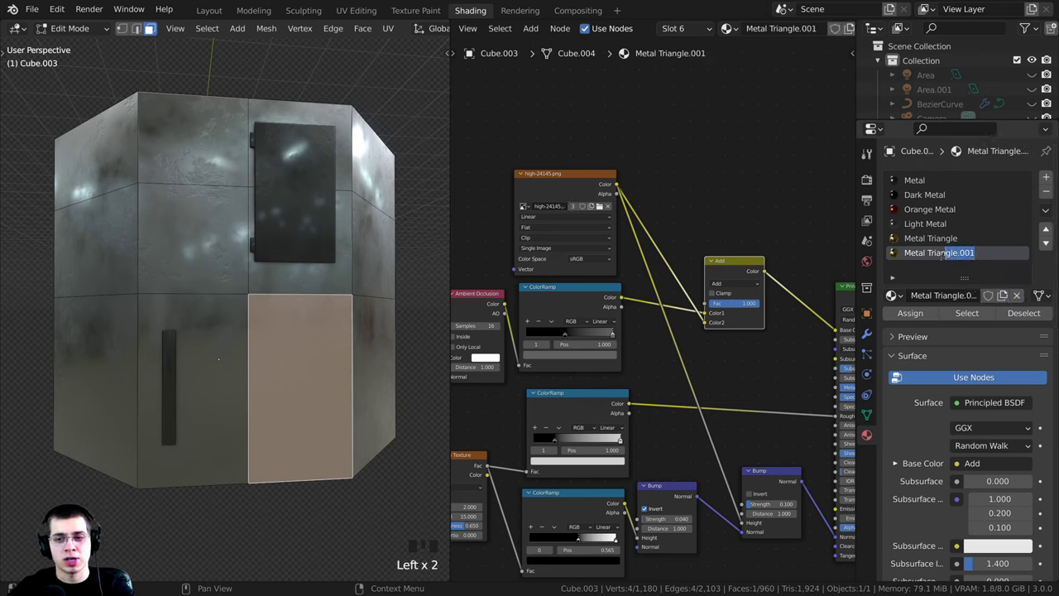
type("Circ")
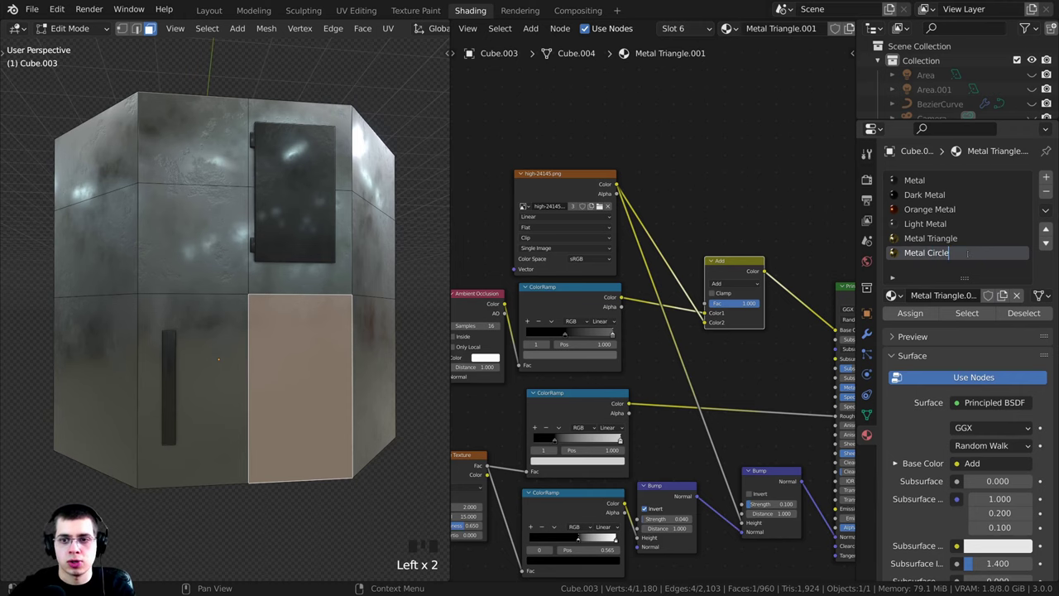
key("Return")
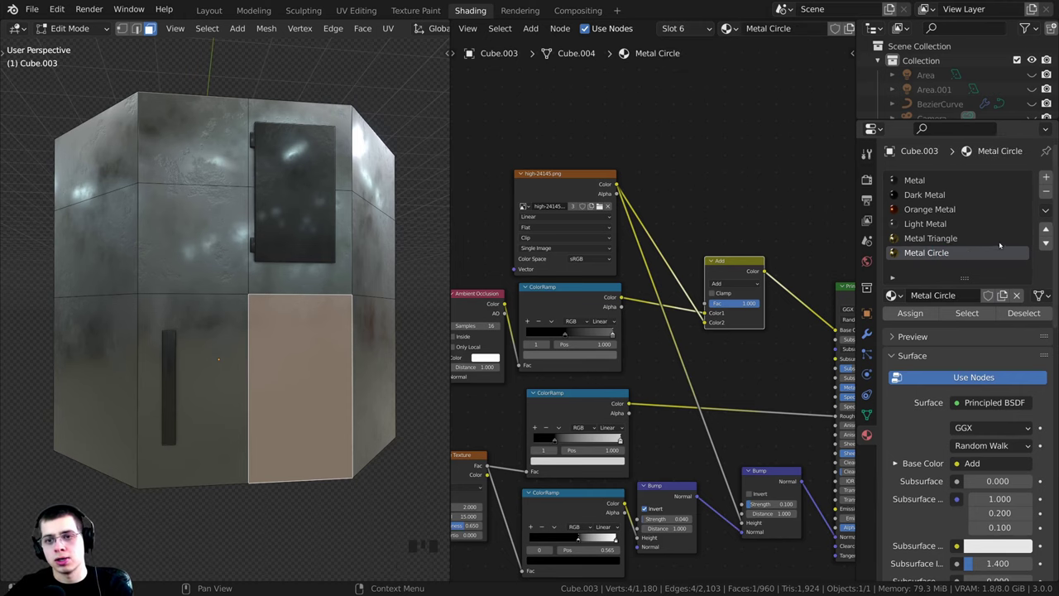
- Assign the Metal Circle material to the selected lower back face and check it around the body
middle_click_drag(283, 330, 294, 239, "shift")
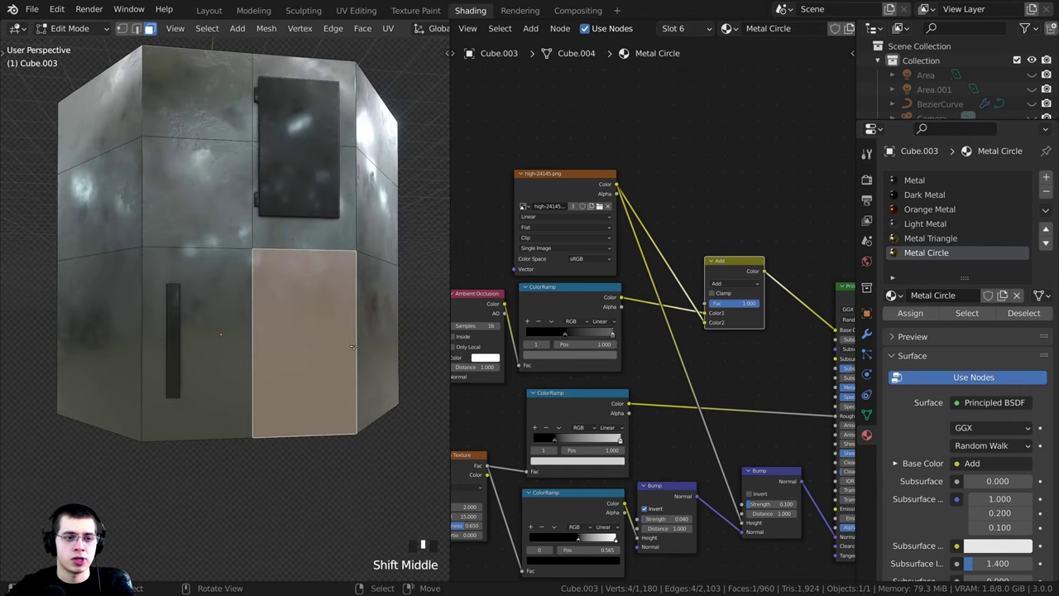
left_click(924, 313)
middle_click_drag(388, 314, 96, 297)
scroll(259, 295, "up", 3)
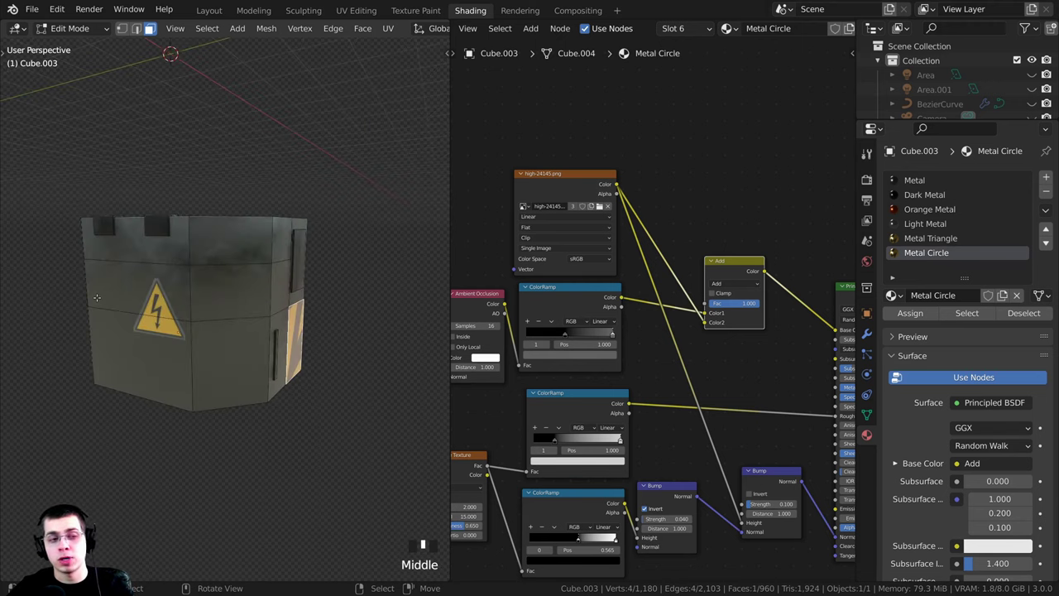
- Align to the back orthographic view and project the lower back face's UVs from that view
key("KP_1")
scroll(140, 275, "up", 2)
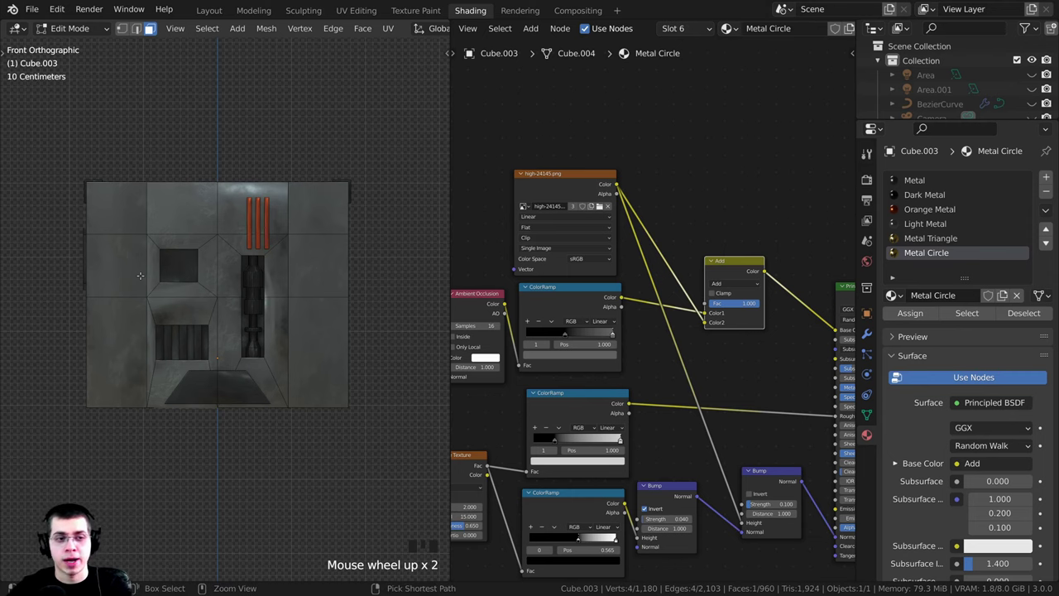
key("ctrl+KP_1")
middle_click_drag(316, 381, 285, 354, "shift")
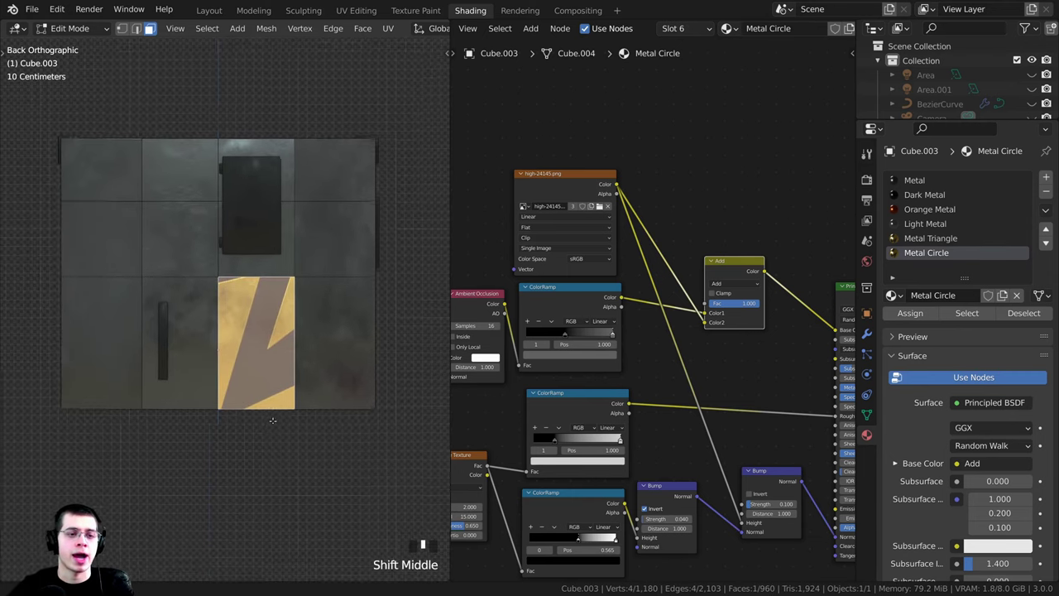
scroll(307, 251, "up", 2)
scroll(307, 252, "up", 2)
middle_click_drag(277, 263, 259, 235, "shift")
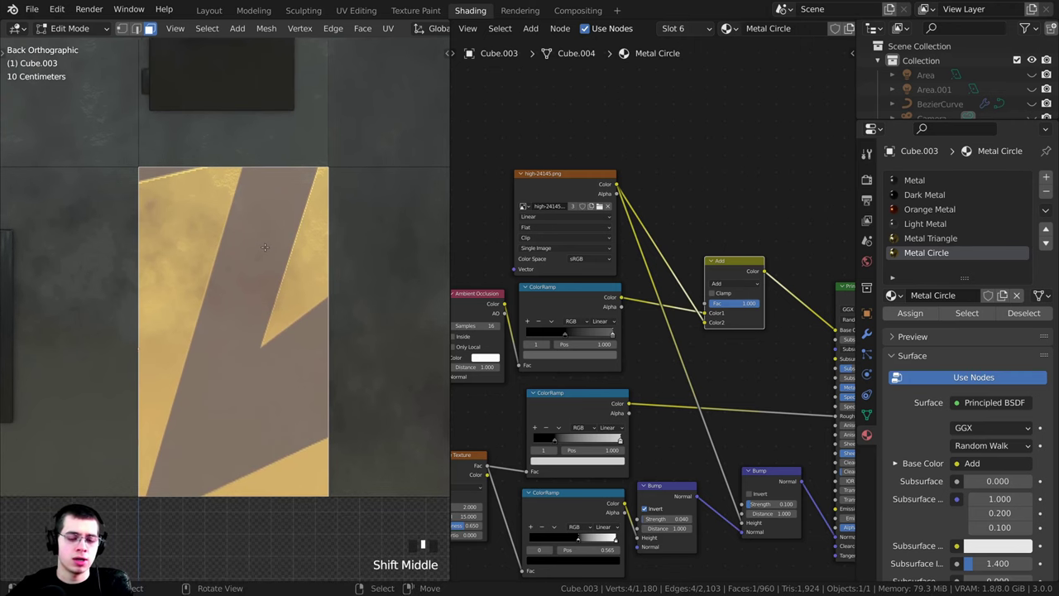
key("u")
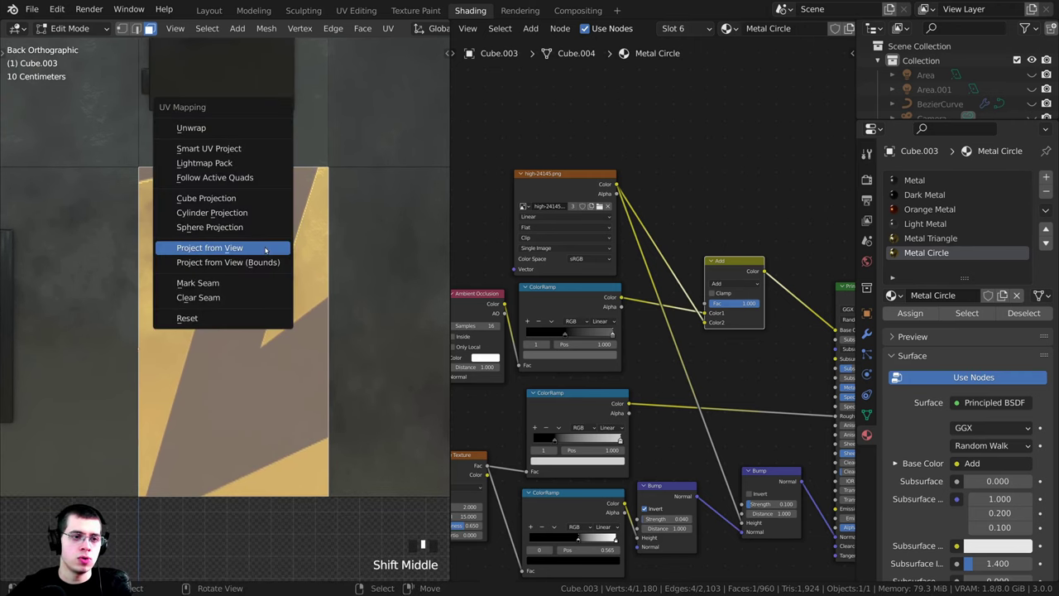
left_click(220, 248)
scroll(261, 289, "down", 1)
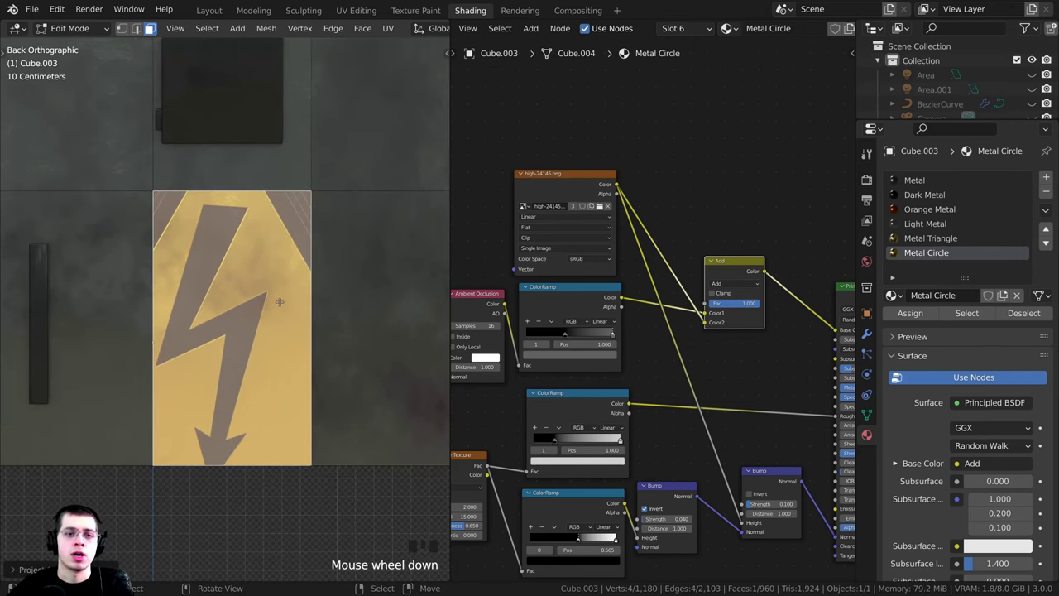
- Scale up the lower back face's UVs over the high-voltage image until the whole triangle nearly fits on the face
left_click(354, 11)
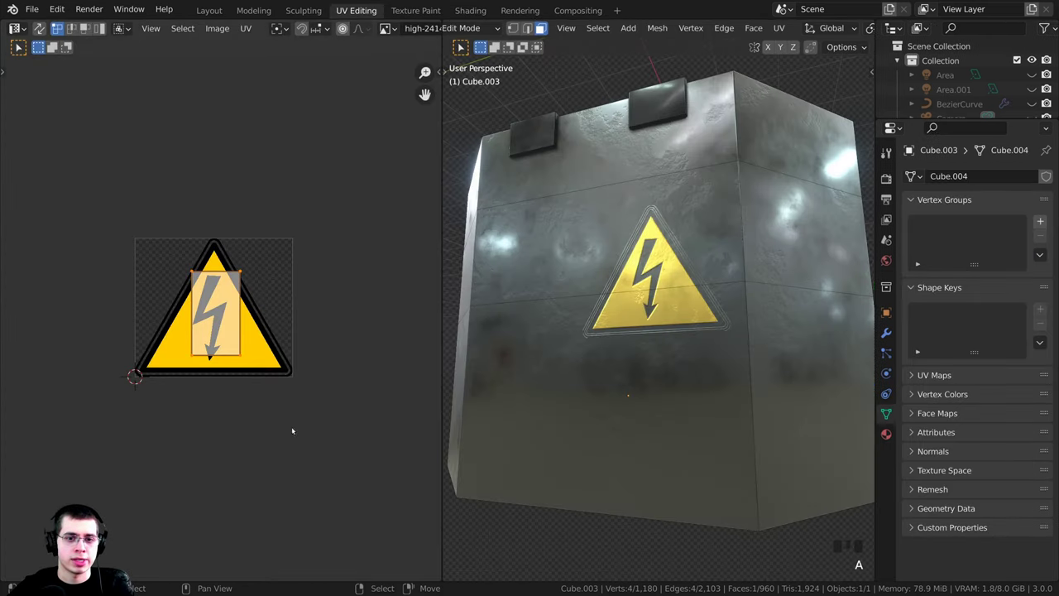
scroll(310, 320, "up", 2)
middle_click_drag(653, 377, 661, 315)
middle_click_drag(662, 314, 612, 306, "shift")
key("s")
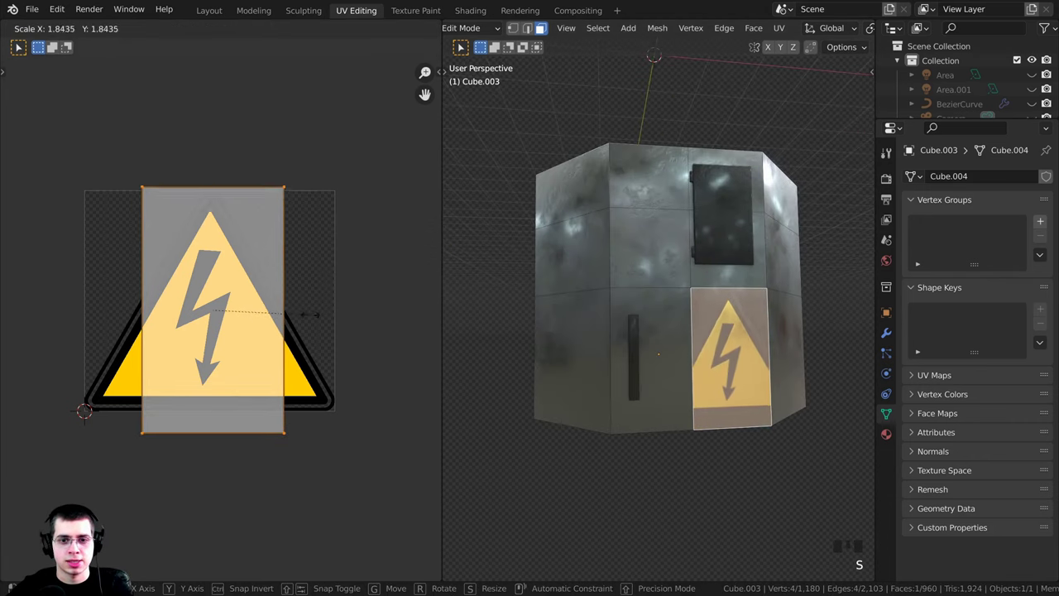
left_click(341, 316)
middle_click_drag(665, 331, 720, 283)
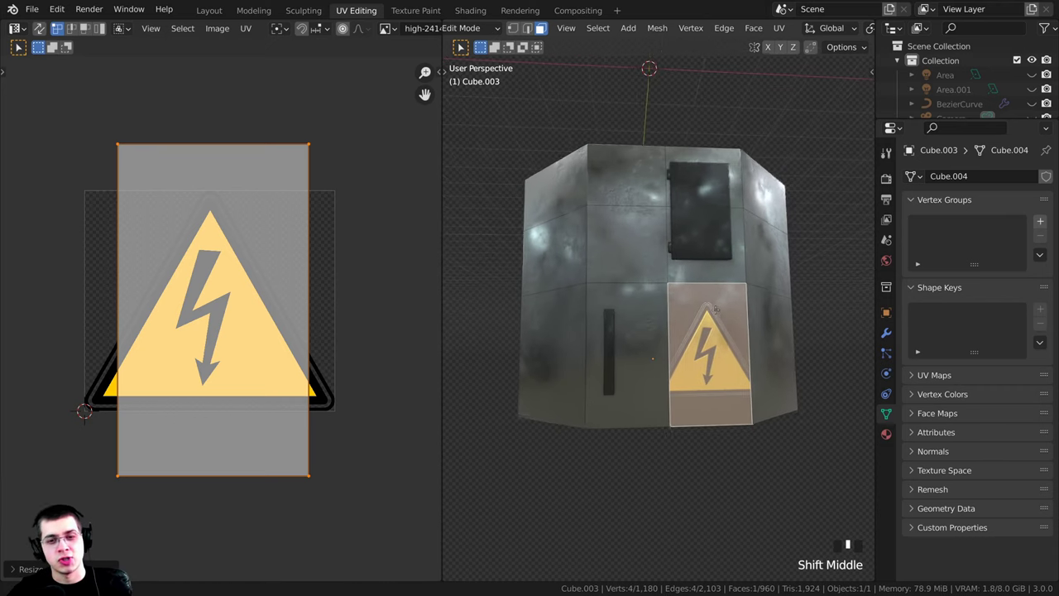
scroll(720, 282, "up", 1)
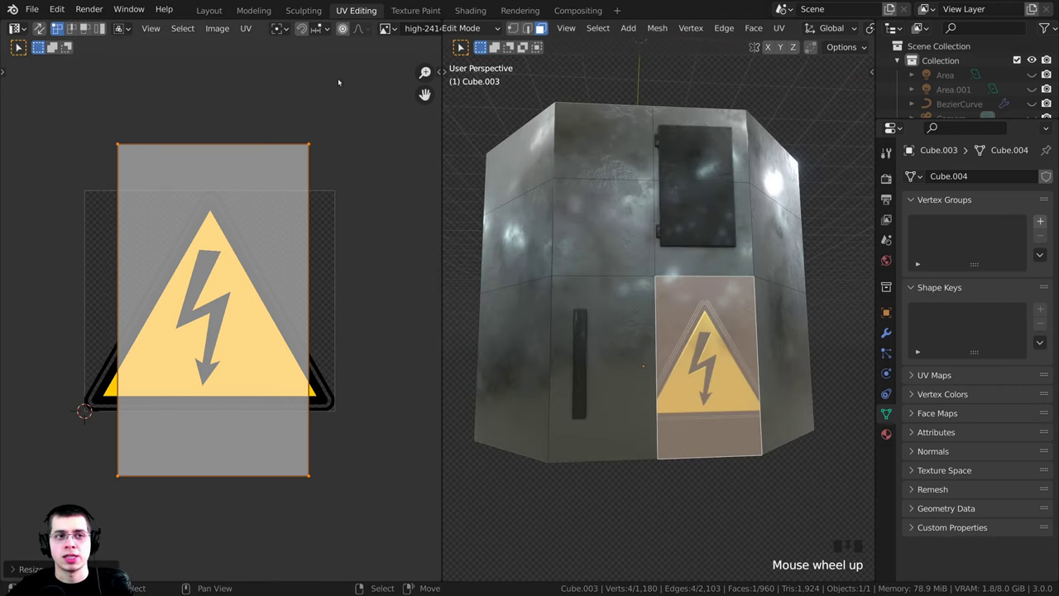
- In the Metal Circle node tree, replace the Image Texture's picture with nuclear-34997.png
left_click(470, 10)
scroll(576, 229, "up", 4)
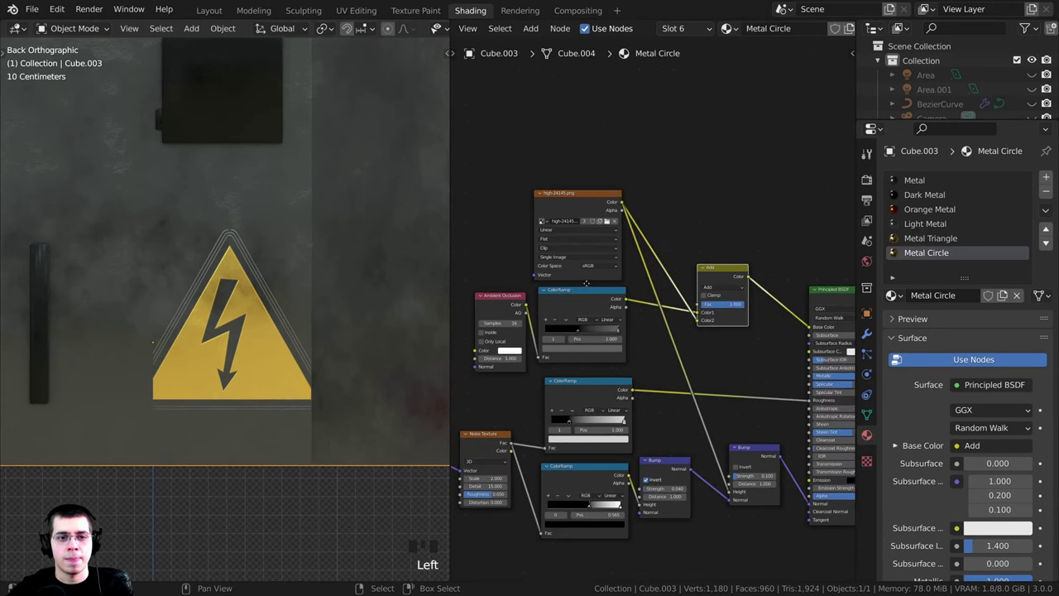
middle_click_drag(576, 230, 678, 320)
left_click_drag(605, 192, 612, 193)
middle_click_drag(617, 307, 573, 300)
scroll(573, 300, "up", 1)
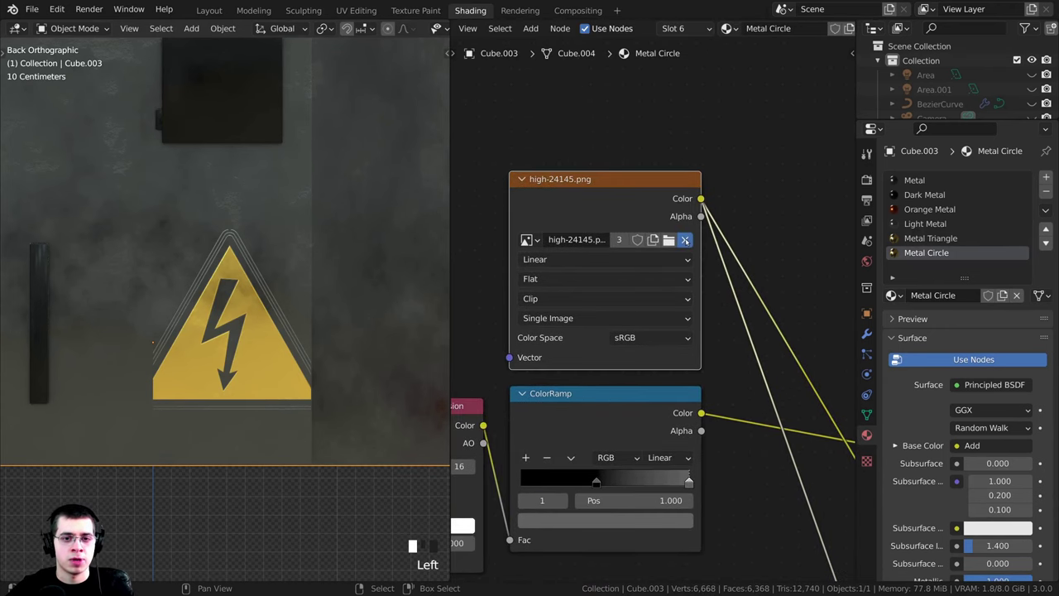
left_click(685, 239)
scroll(539, 221, "up", 2)
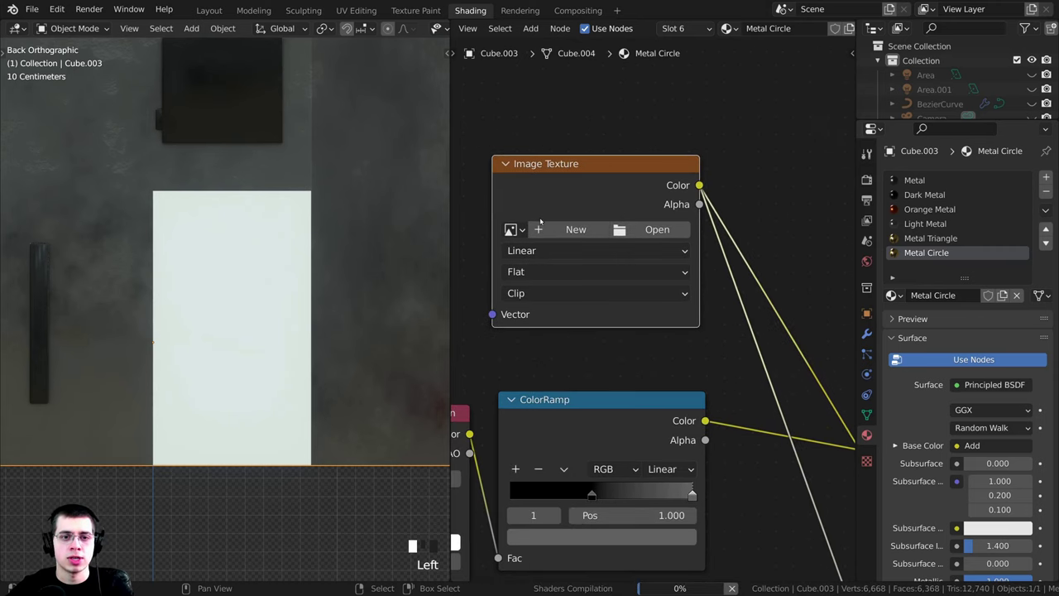
left_click(648, 229)
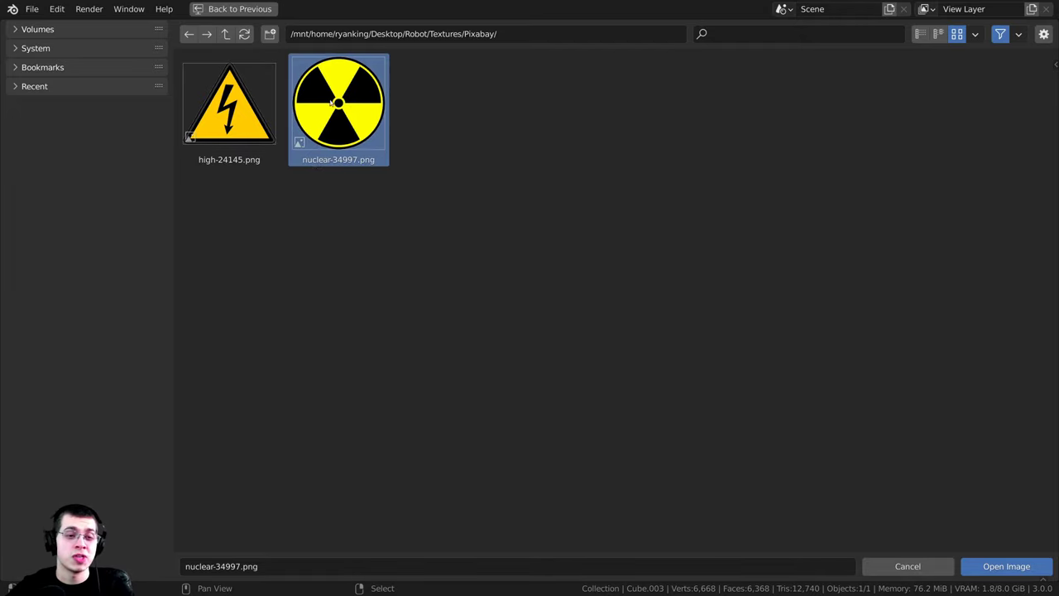
left_click(1005, 566)
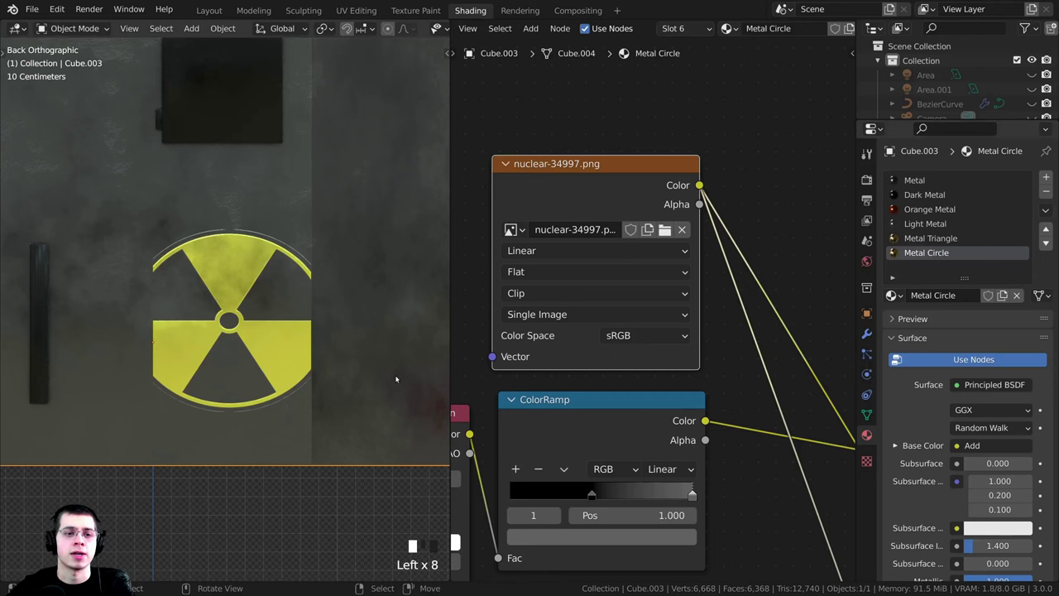
- Project the lower back face's UVs from the back view again, with the face filling more of the view
scroll(306, 305, "down", 3)
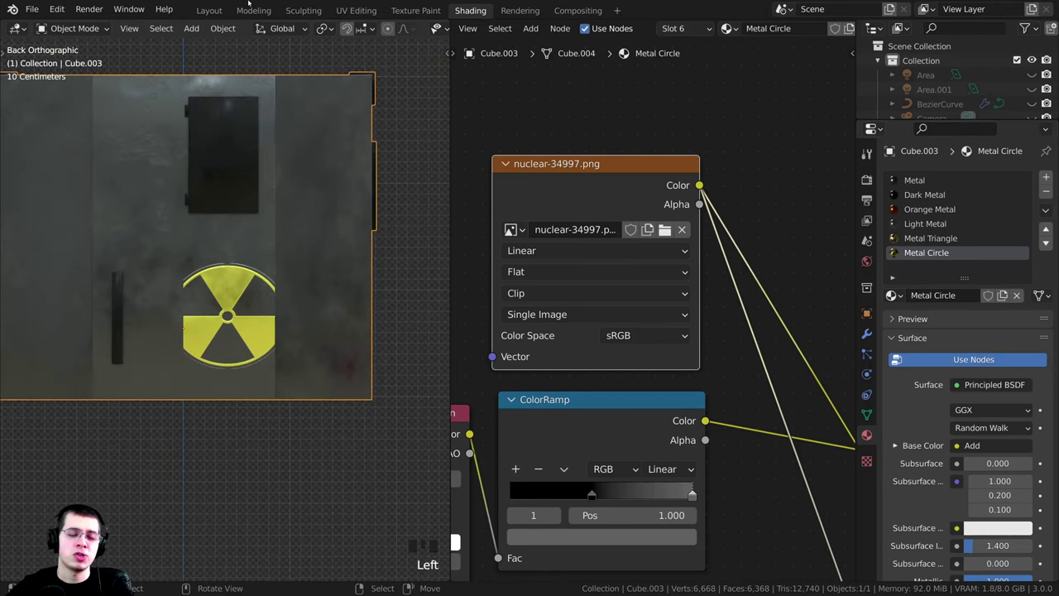
middle_click_drag(311, 168, 296, 165, "shift")
scroll(295, 166, "up", 1)
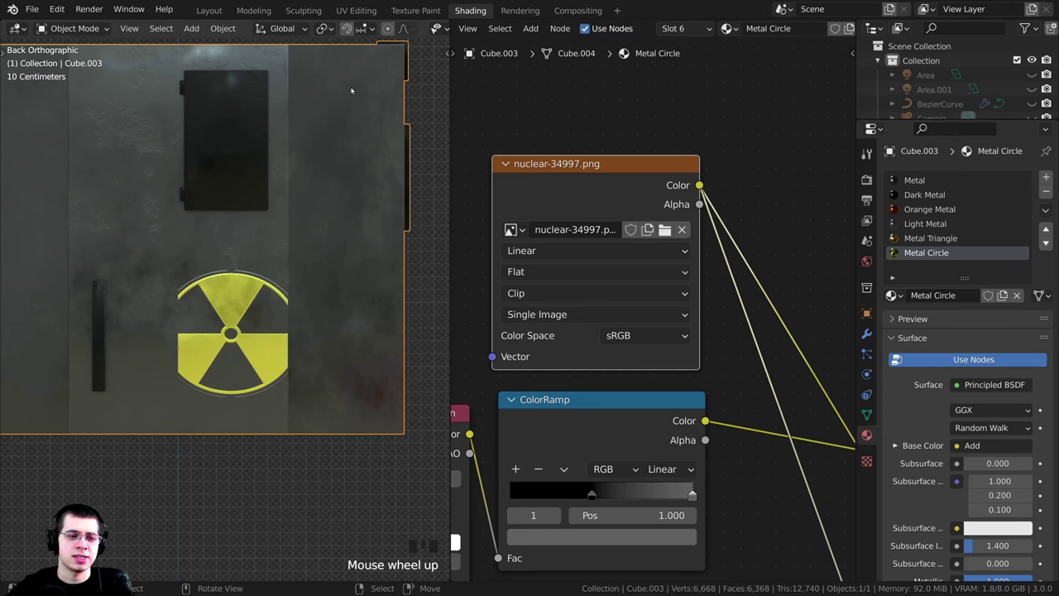
key("Tab")
scroll(279, 199, "up", 5)
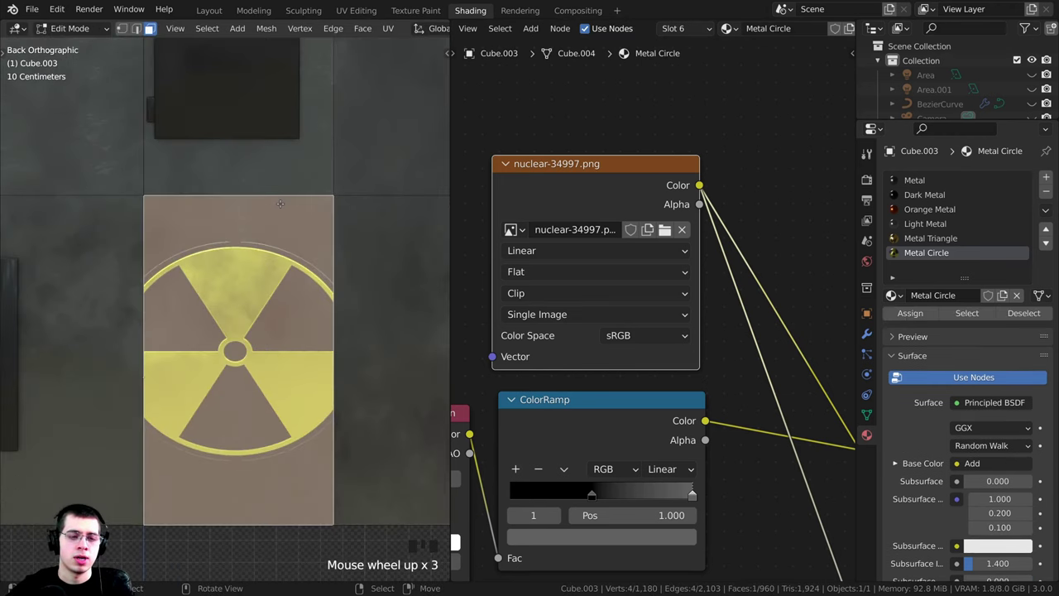
key("u")
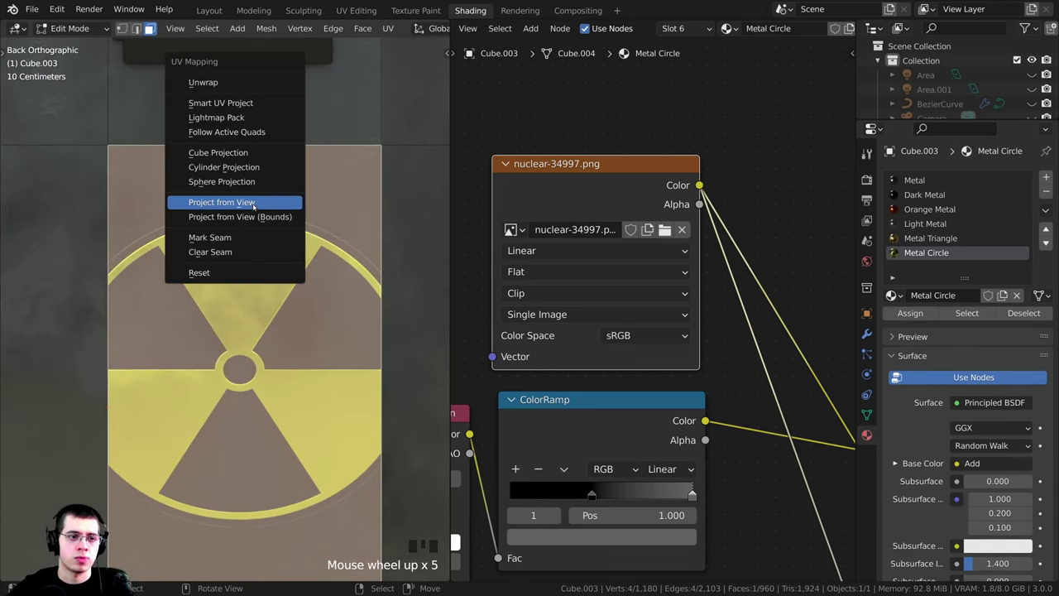
left_click(253, 204)
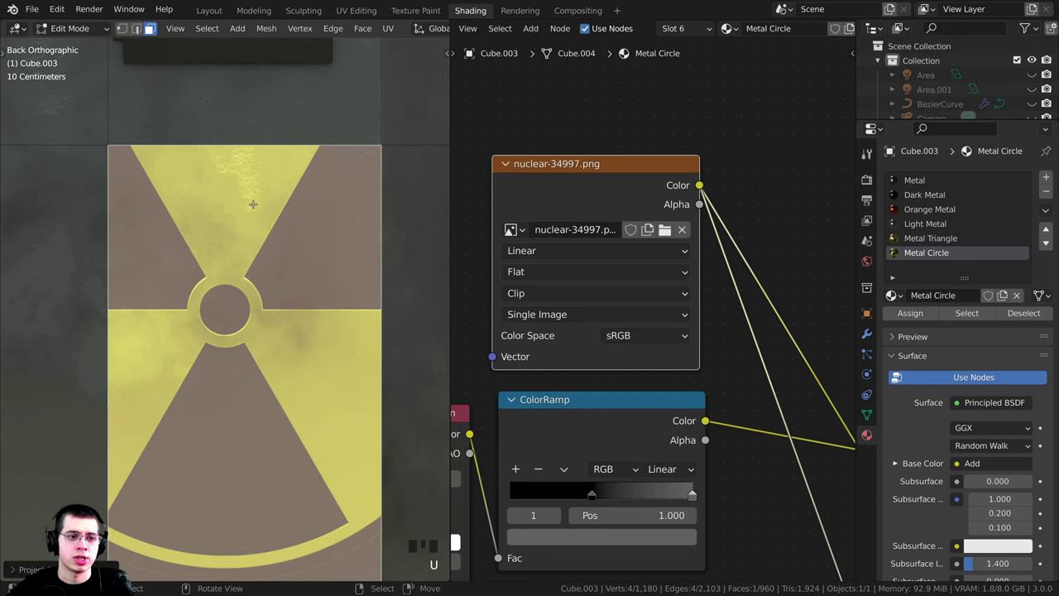
- Scale up and shift the face's UVs so the complete radiation symbol sits in the upper part of the back face
left_click(357, 11)
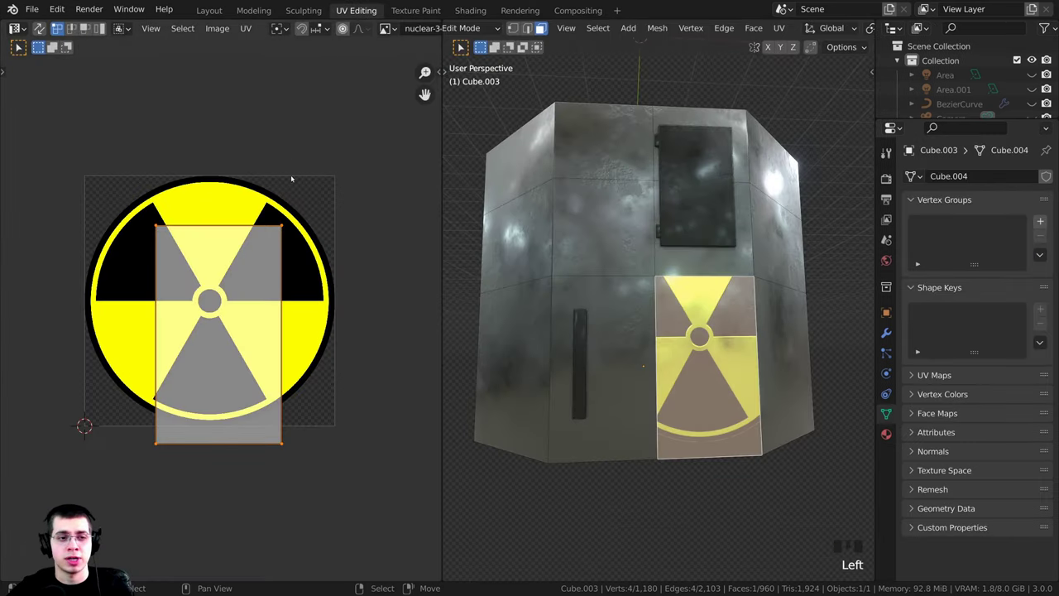
key("s")
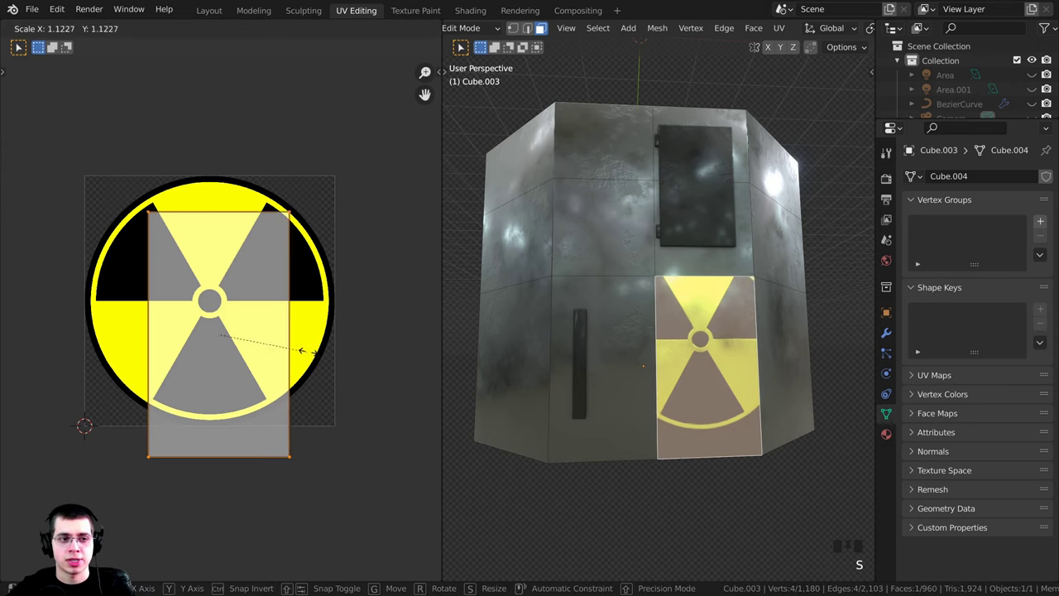
left_click(374, 374)
key("g")
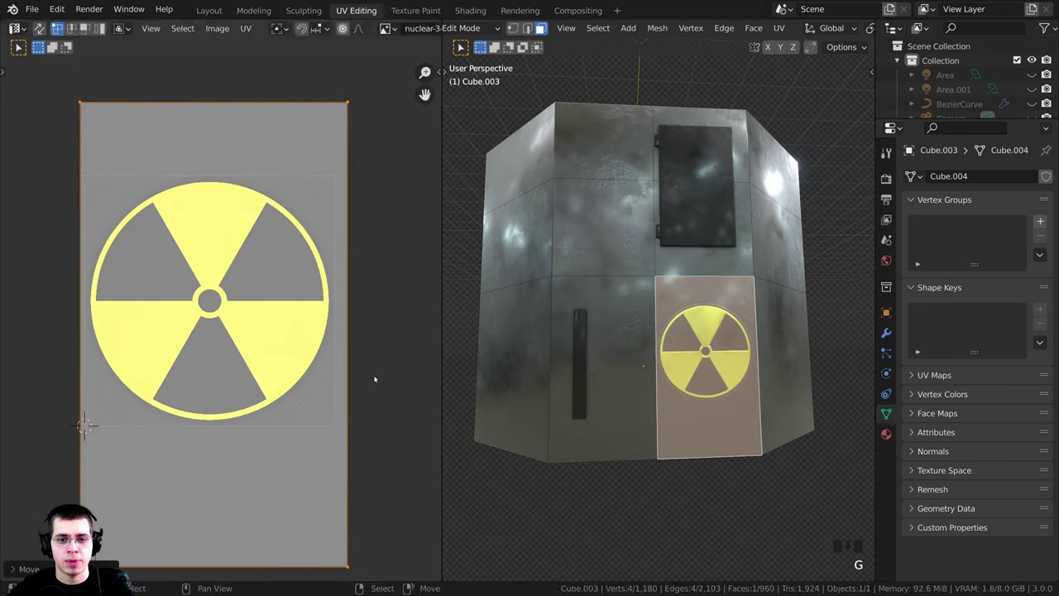
key("g")
key("g")
left_click(369, 427)
key("s")
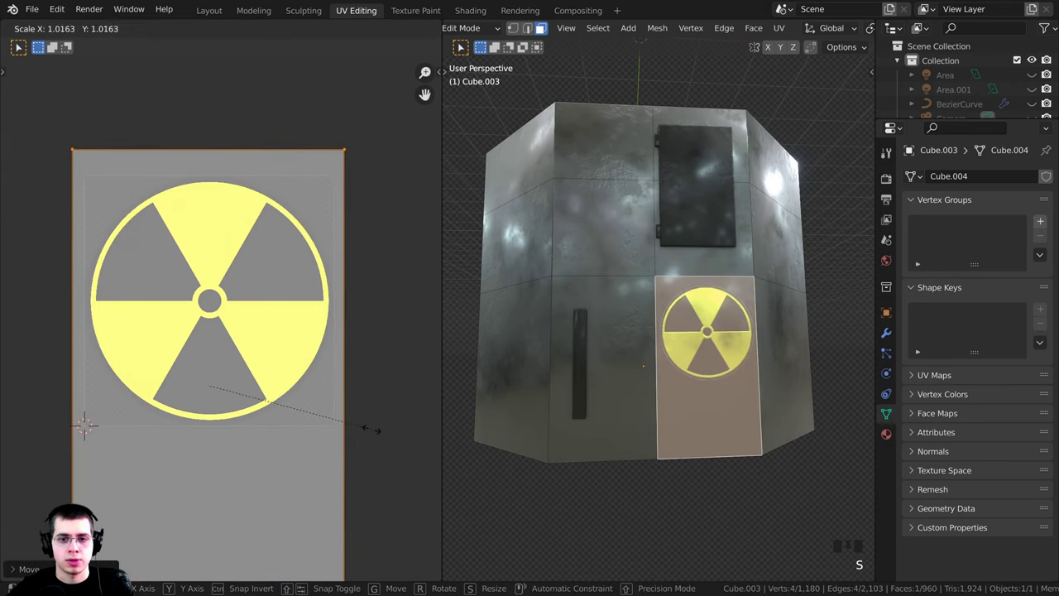
left_click(377, 432)
key("g")
left_click(379, 444)
- Fine-tune the UVs by enlarging them slightly and moving them up so the symbol sits smaller and lower on the face
middle_click_drag(729, 452, 715, 462)
scroll(680, 294, "up", 3)
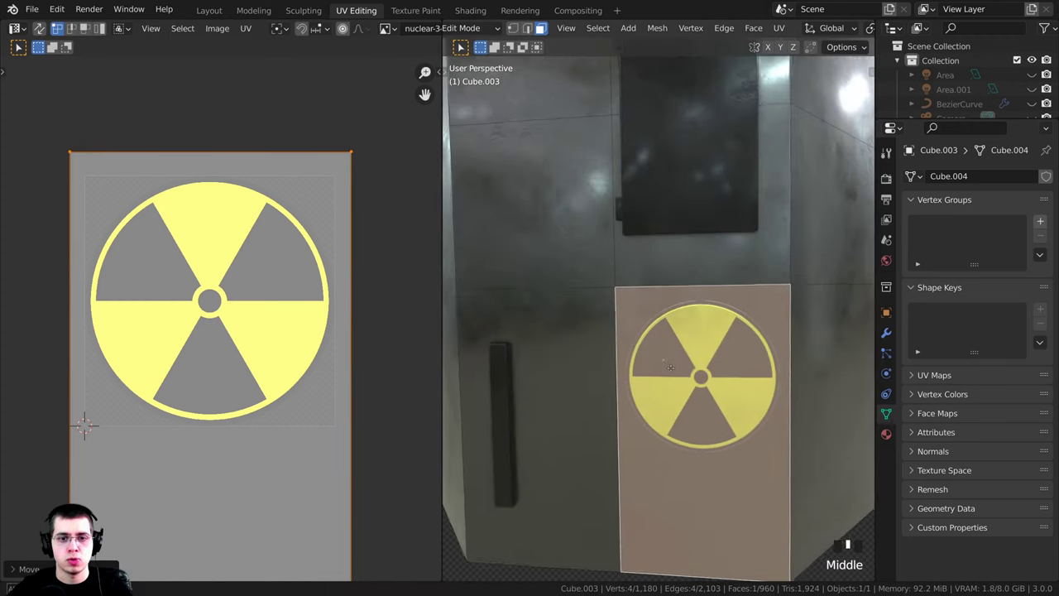
middle_click_drag(679, 294, 672, 283)
key("g")
left_click(287, 285)
key("g")
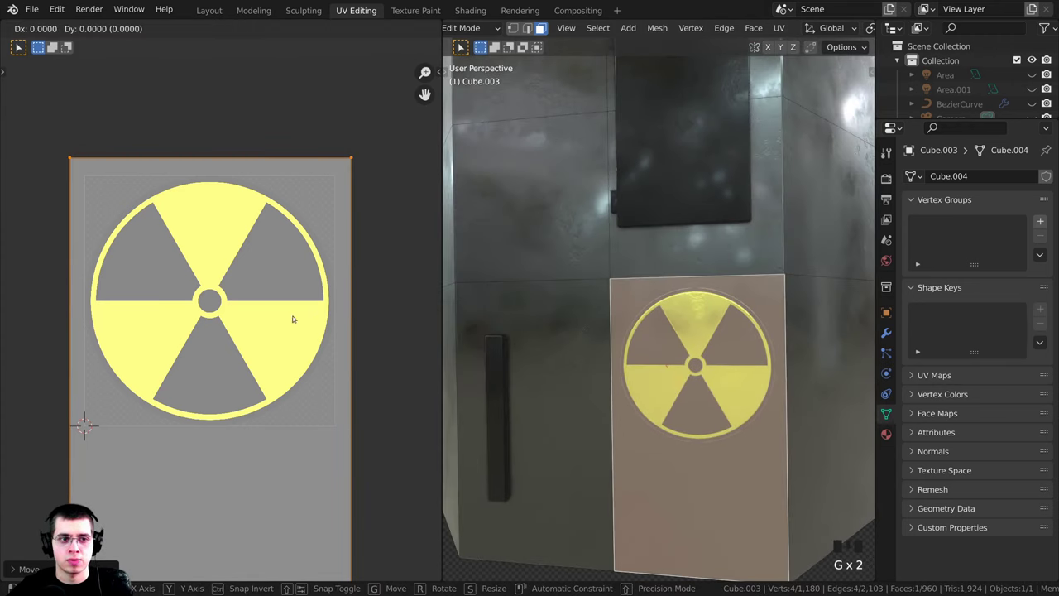
key("s")
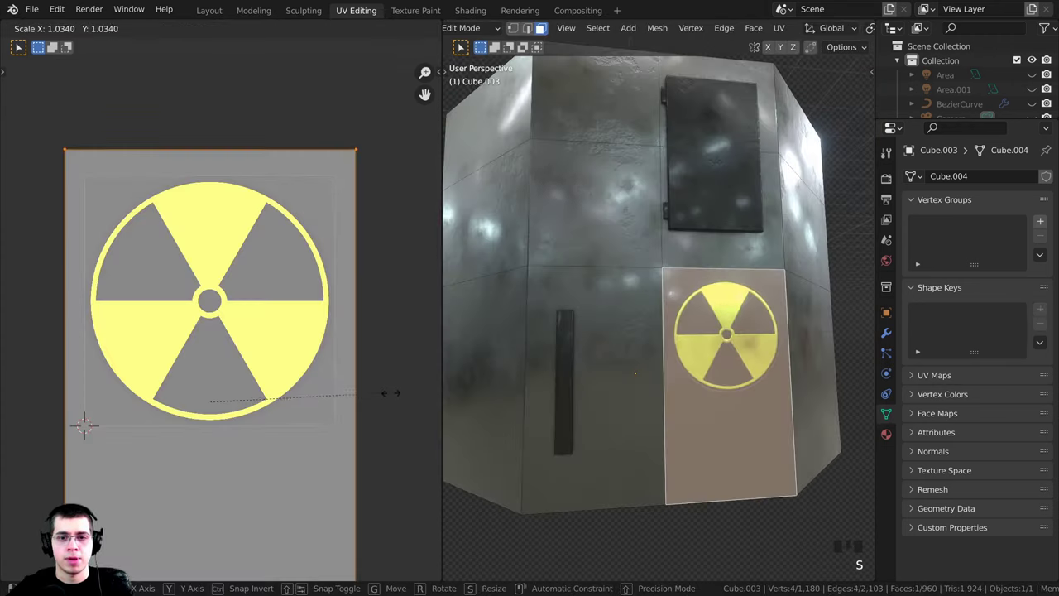
key("g")
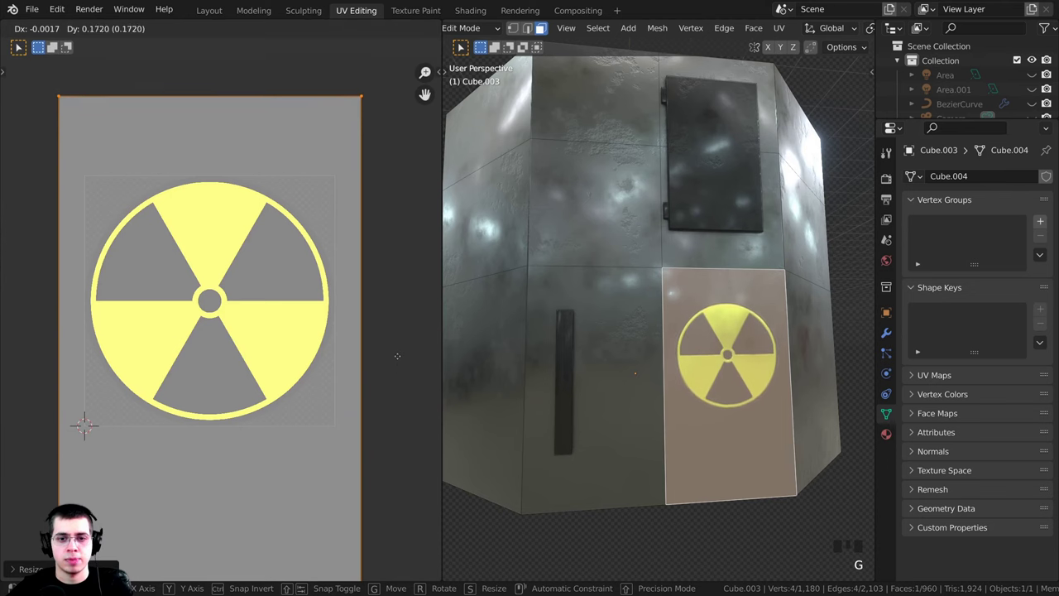
left_click(399, 354)
- Return to Object Mode and examine the radiation symbol's placement and bumped outline up close
key("Tab")
scroll(711, 356, "down", 5)
middle_click_drag(722, 354, 702, 357)
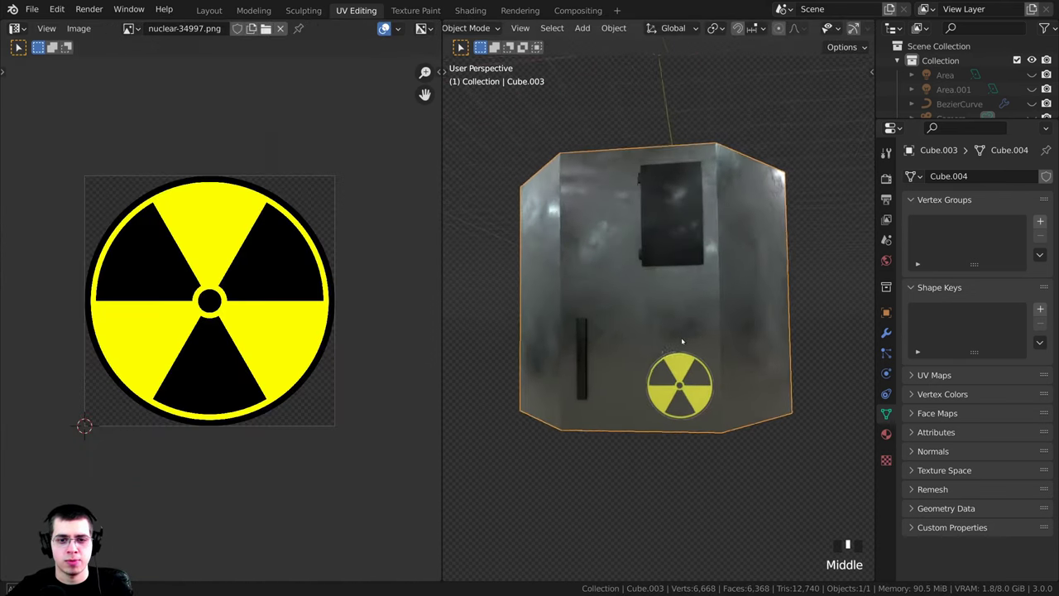
middle_click_drag(703, 372, 542, 277)
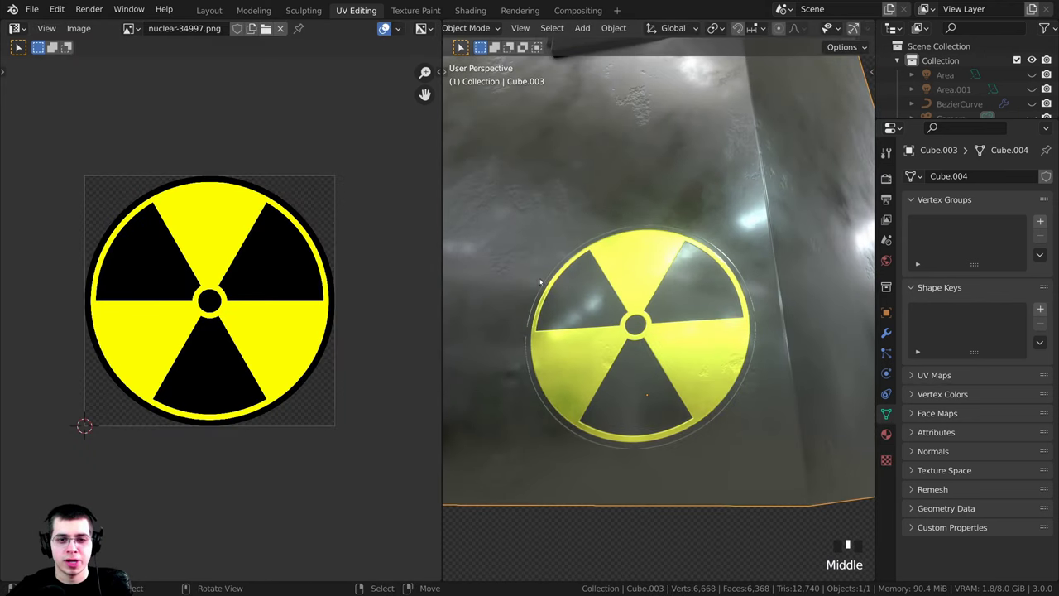
scroll(555, 266, "up", 2, "shift")
scroll(607, 232, "up", 2)
middle_click_drag(607, 232, 628, 238, "ctrl")
scroll(708, 254, "up", 2)
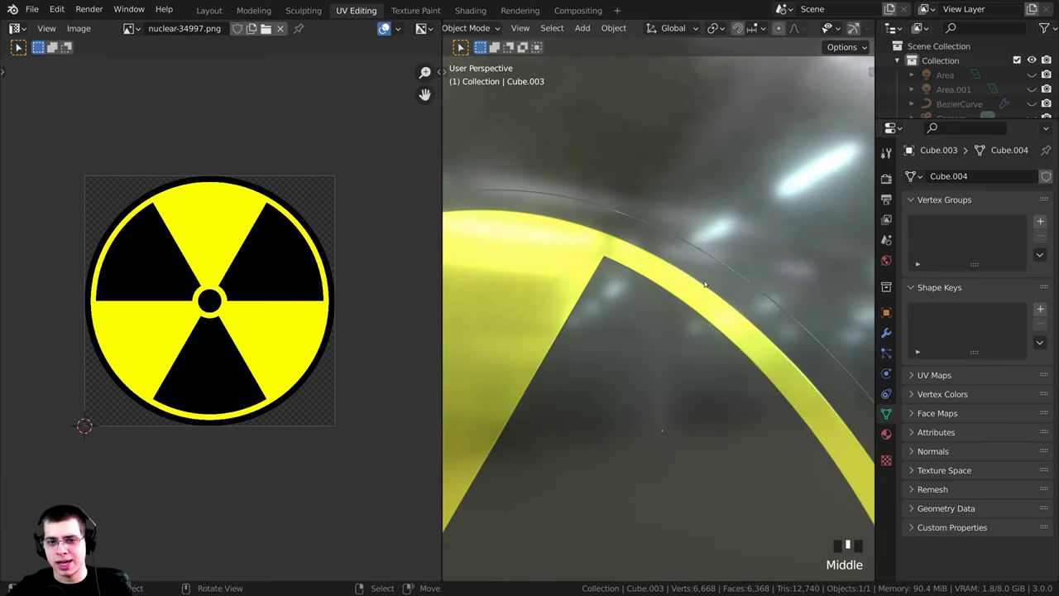
scroll(703, 284, "down", 3)
middle_click_drag(704, 283, 674, 248)
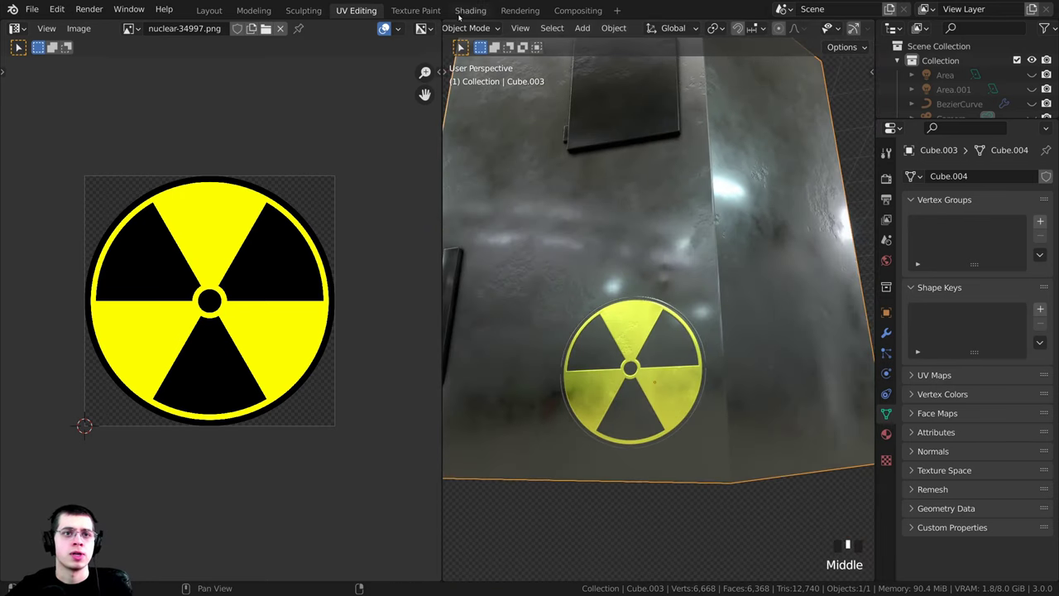
- Return to the Shading workspace and examine both warning symbols around the robot's body
left_click(470, 10)
scroll(248, 273, "down", 5)
mouse_move(248, 273)
middle_mouse_down()
mouse_move(258, 246)
mouse_move(276, 266)
middle_mouse_up()
scroll(258, 247, "up", 2)
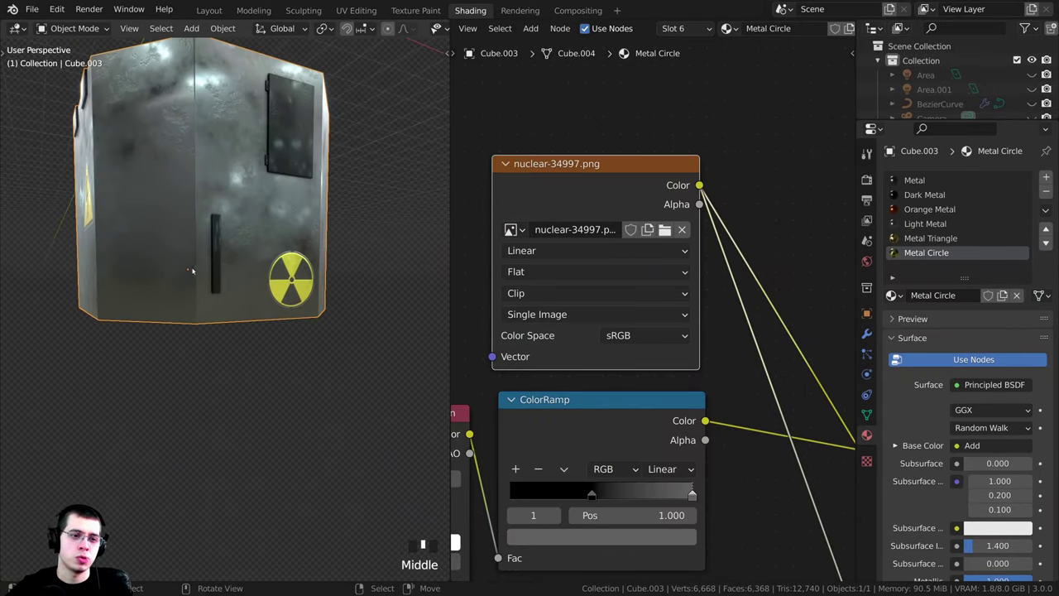
middle_click_drag(191, 271, 213, 15)
scroll(250, 312, "up", 2)
scroll(273, 296, "up", 2)
scroll(273, 296, "down", 3)
scroll(327, 362, "down", 2)
- In the Layout workspace, unhide all hidden objects of the robot scene and clear the selection
left_click(210, 10)
scroll(465, 218, "down", 2)
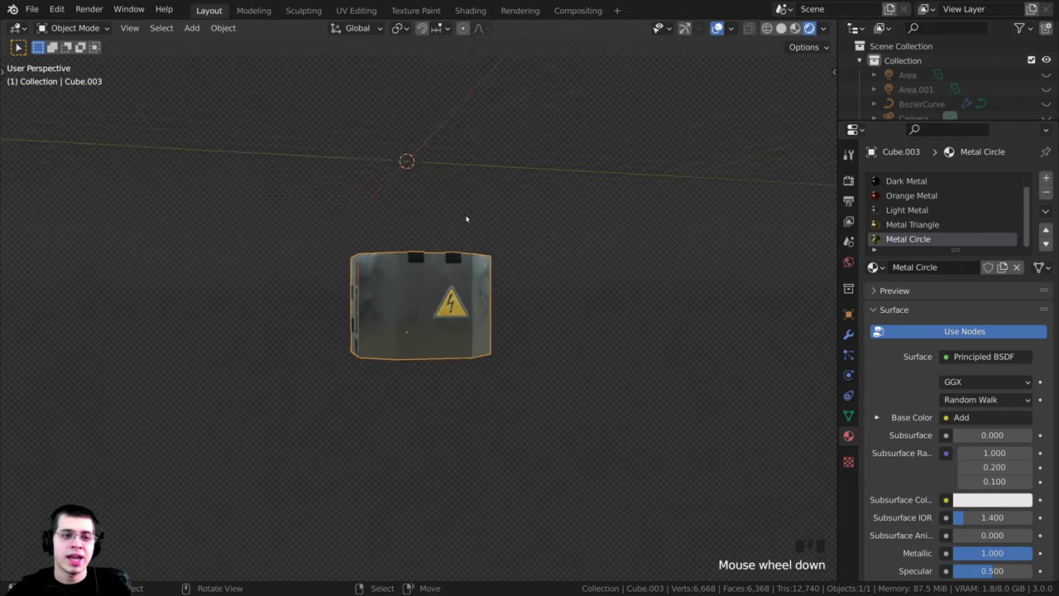
middle_click_drag(466, 217, 424, 250)
key("alt")
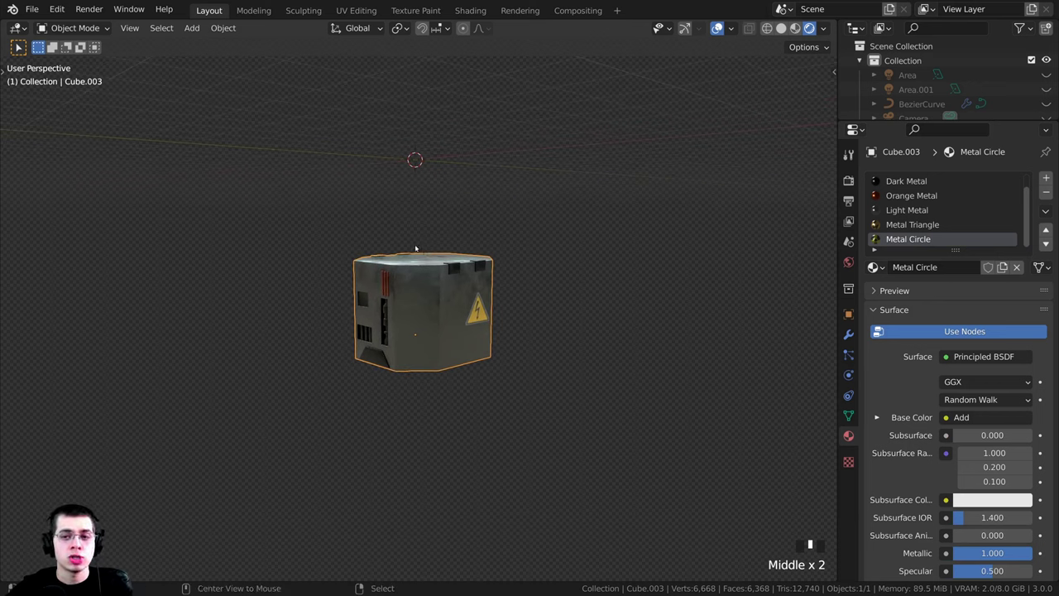
key("alt+h")
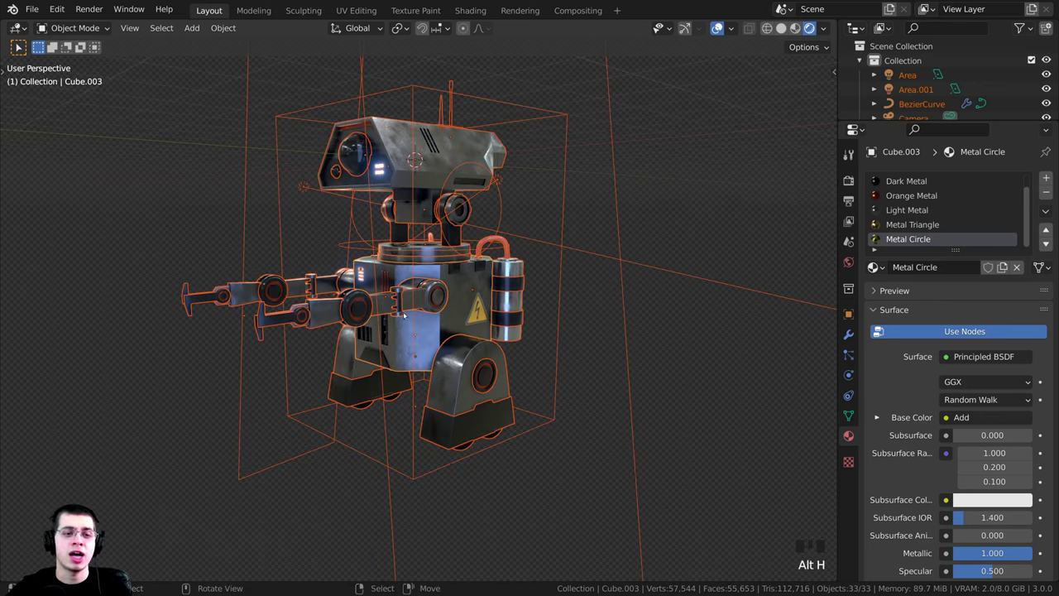
key("alt+a")
- Hide the viewport overlays and look over the complete robot from several sides
middle_click_drag(403, 315, 398, 344)
scroll(558, 317, "down", 3)
scroll(615, 352, "up", 3)
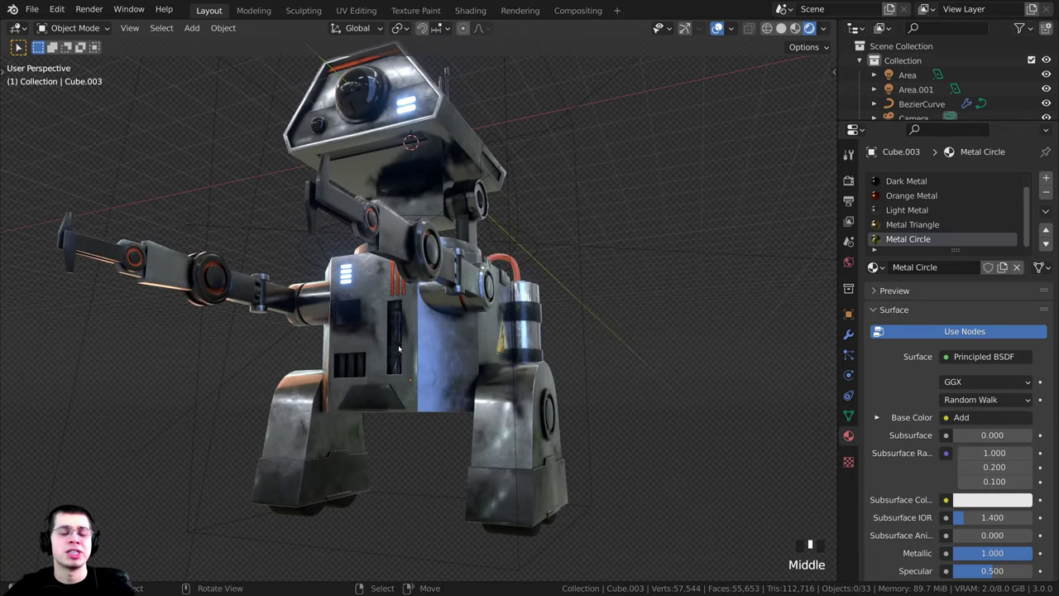
middle_click_drag(382, 278, 510, 150)
scroll(530, 281, "down", 3)
scroll(529, 281, "up", 1)
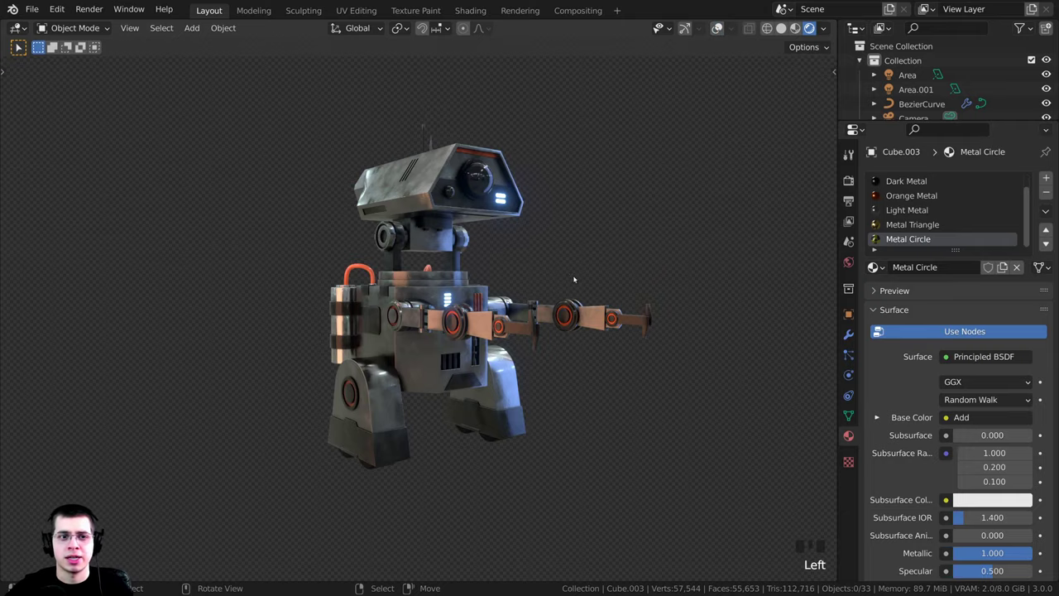
- Maximize the 3D viewport, save the file and view the finished robot from both sides
scroll(562, 272, "up", 2)
key("ctrl+space")
middle_click_drag(676, 265, 661, 227)
middle_click_drag(661, 227, 662, 224, "shift")
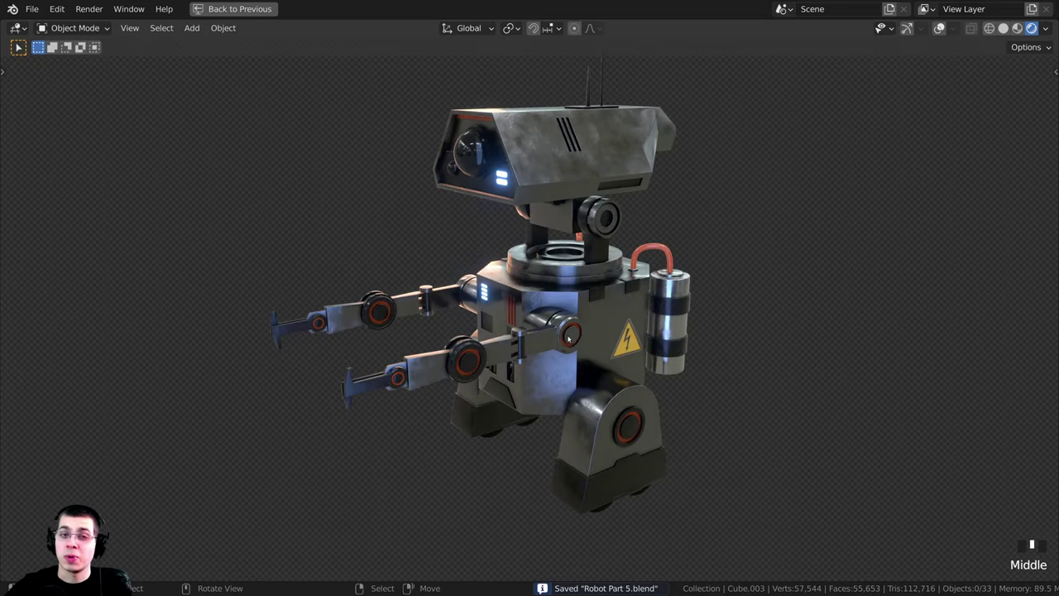
middle_click_drag(533, 291, 654, 308, "shift")
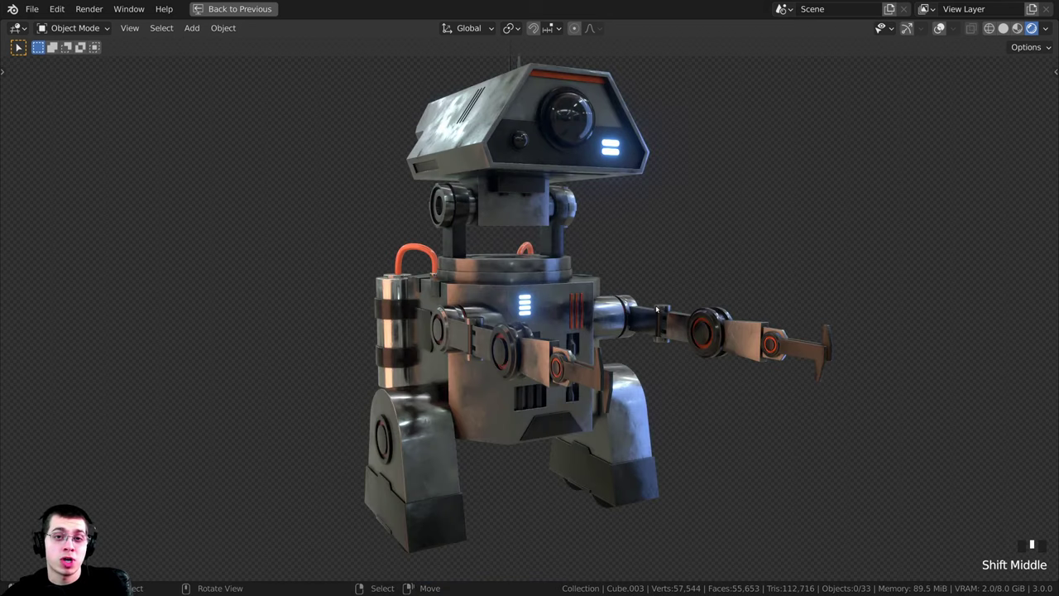